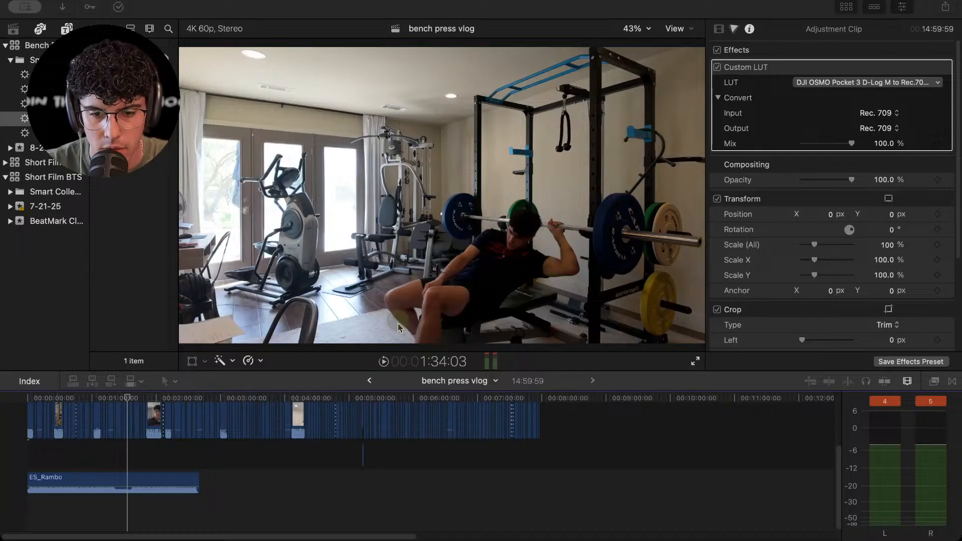
Add the nine new DJI clips to the timeline and append them to the end of the main storyline.
left_click_drag(531, 511, 528, 515)
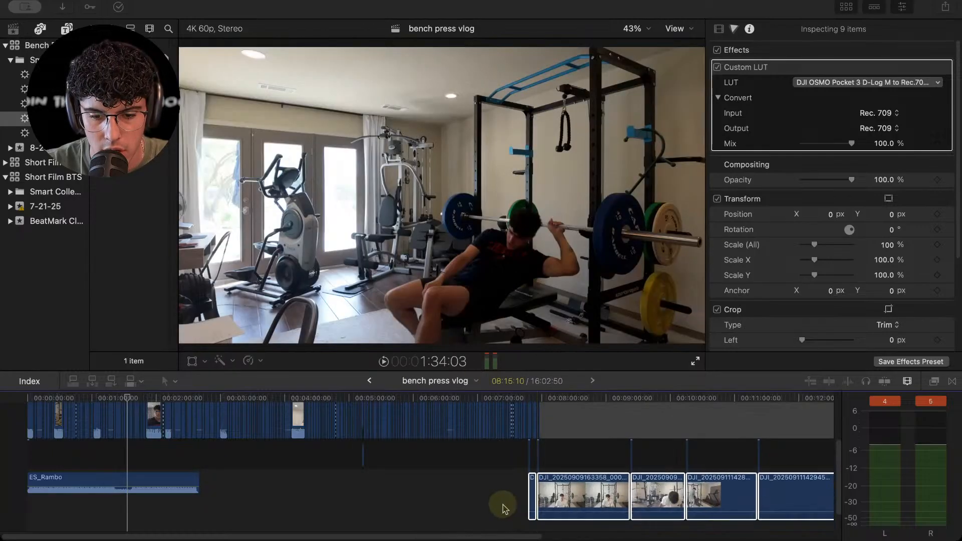
left_click_drag(574, 470, 581, 421)
left_click(536, 423)
scroll(537, 421, "down", 5)
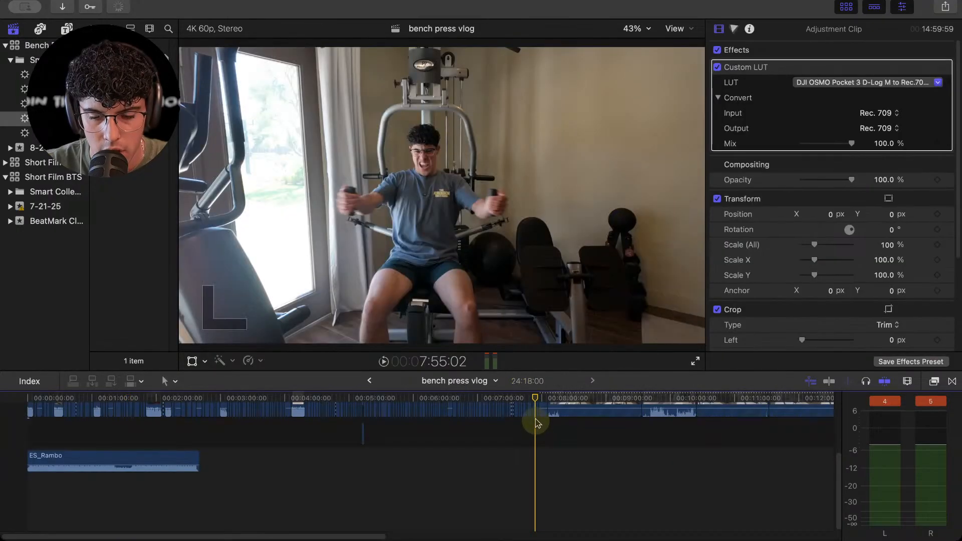
Play the vlog from its beginning and select the ES_Rambo music clip.
key("Home")
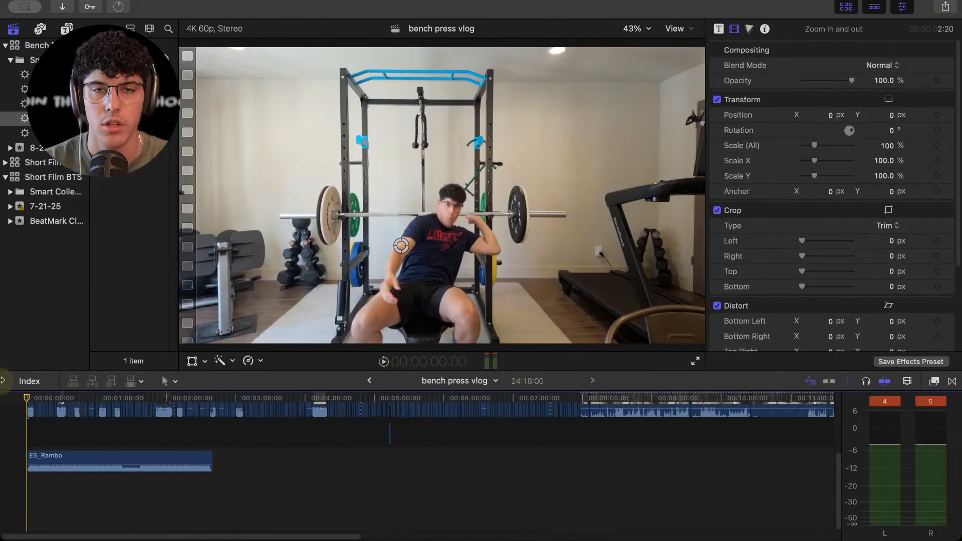
key("space")
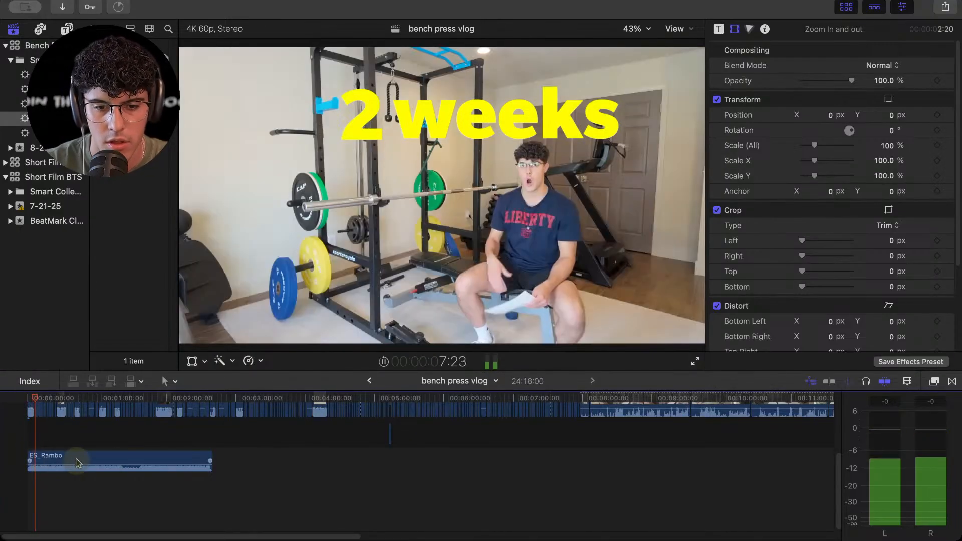
left_click(78, 463)
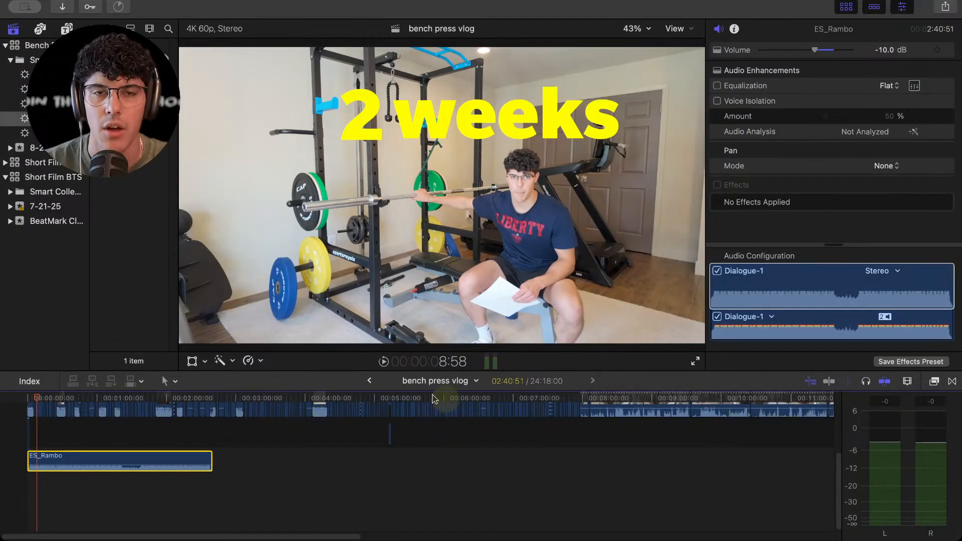
Play the timeline from the start of the newly added footage at about 7:58.
left_click(582, 396)
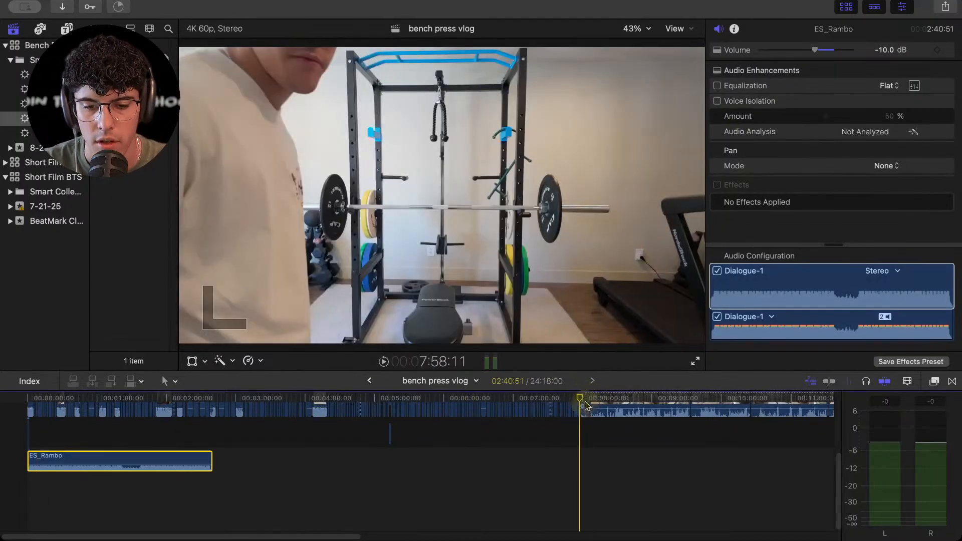
key("super+=")
key("super+=")
key("super+=")
scroll(554, 467, "right", 4)
scroll(554, 468, "down", 2)
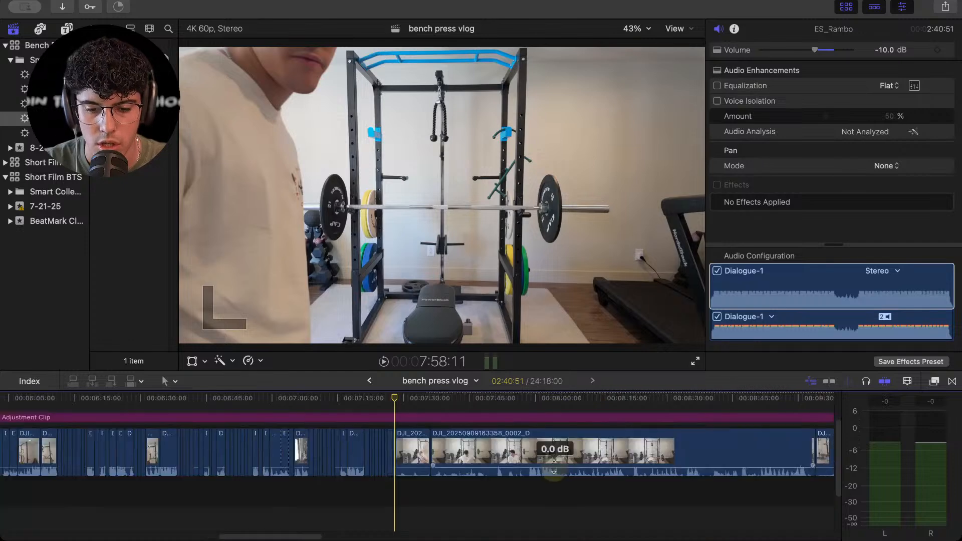
scroll(554, 471, "right", 5)
scroll(427, 472, "up", 1)
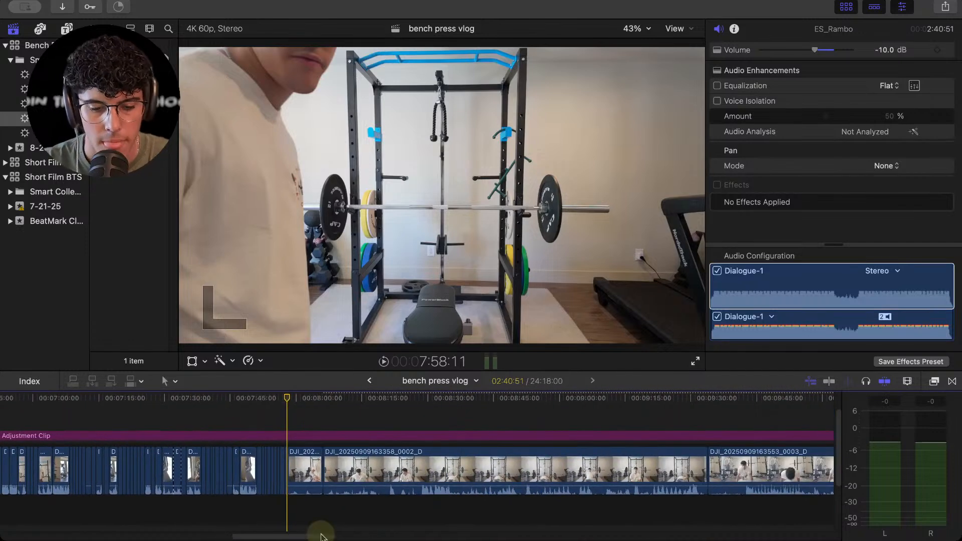
left_click(290, 496)
key("super+=")
key("space")
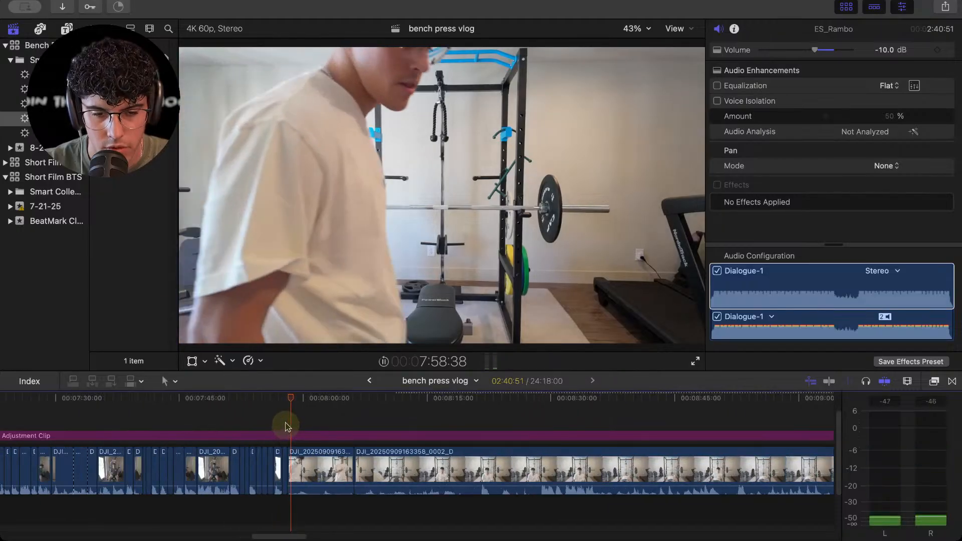
key("super+minus")
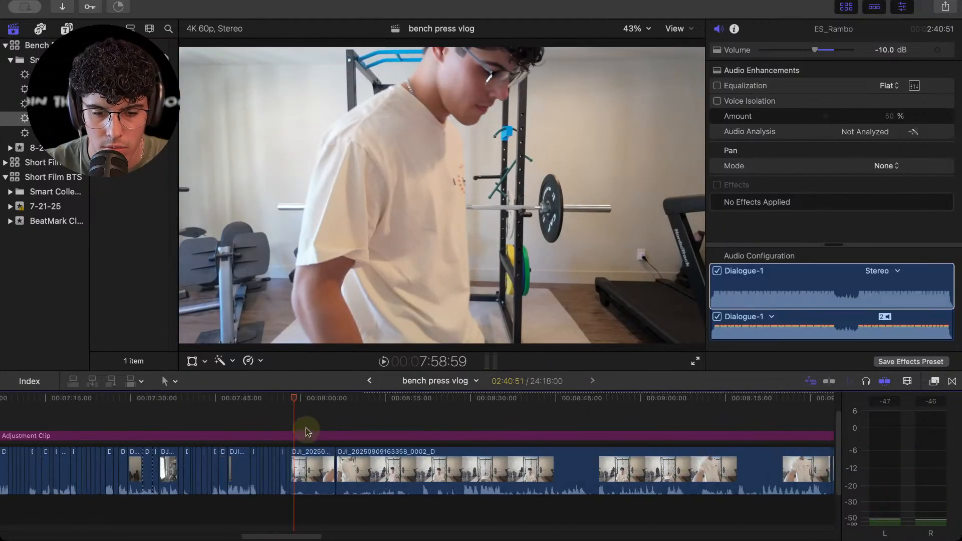
left_click(307, 433)
key("super+=")
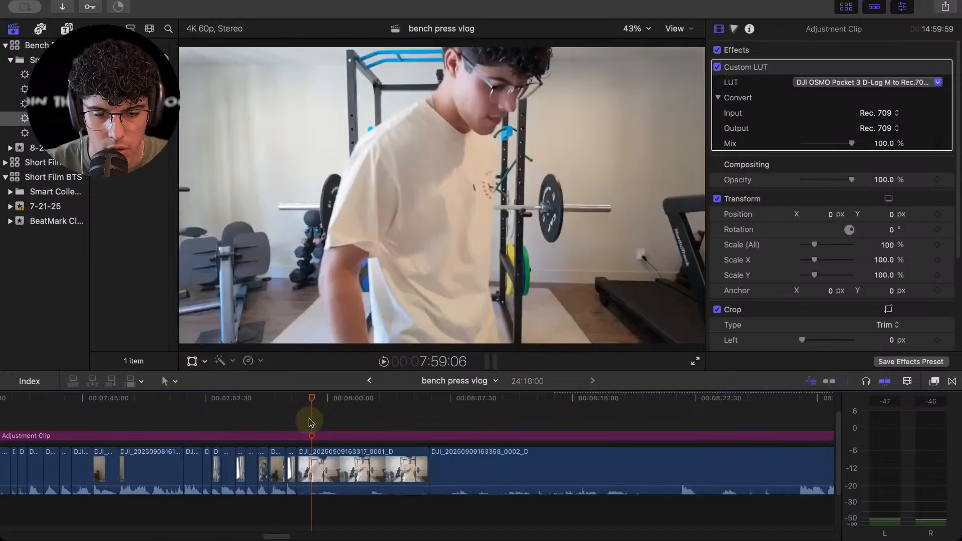
left_click(359, 417)
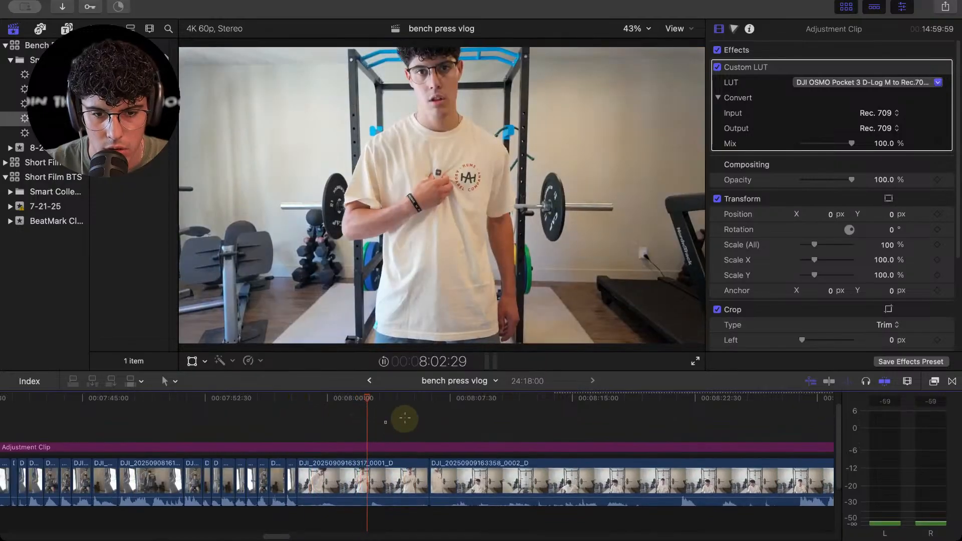
left_click(401, 475)
key("Delete")
key("space")
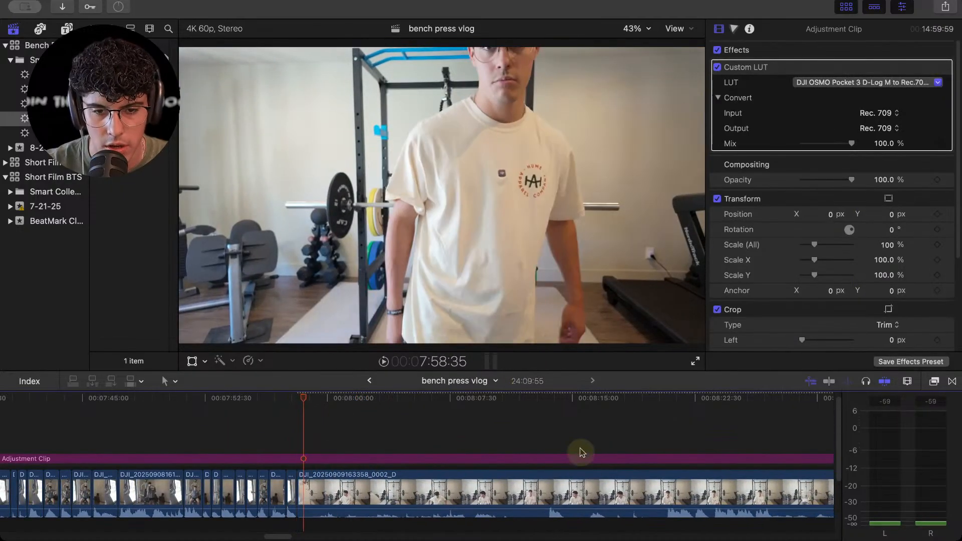
key("super+minus")
left_click_drag(288, 398, 567, 415)
left_click(551, 490)
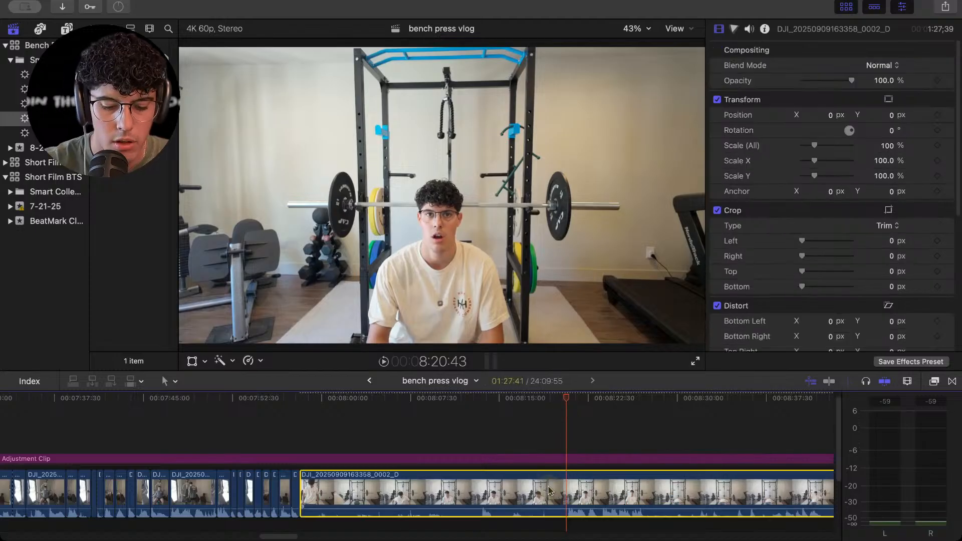
key("super+b")
key("BackSpace")
key("super+equal")
left_click(261, 433)
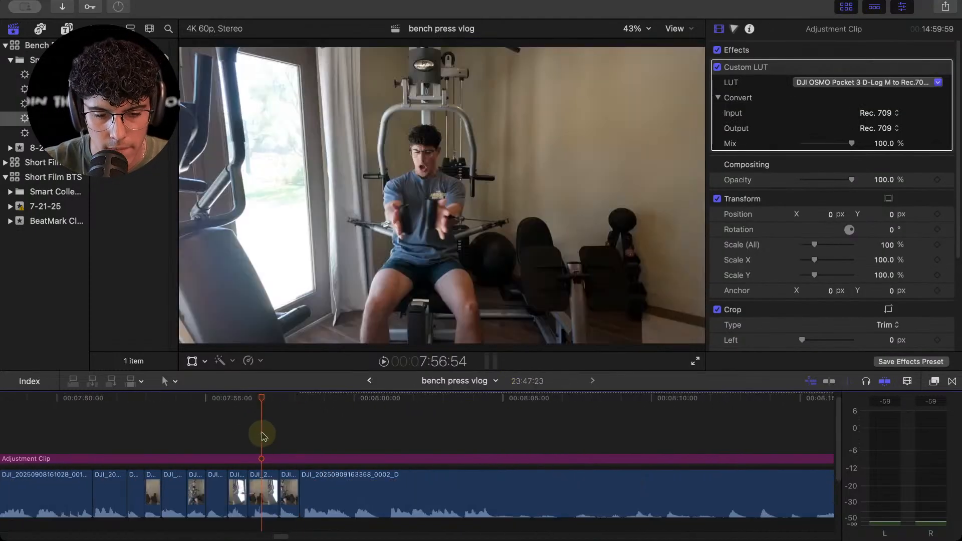
key("space")
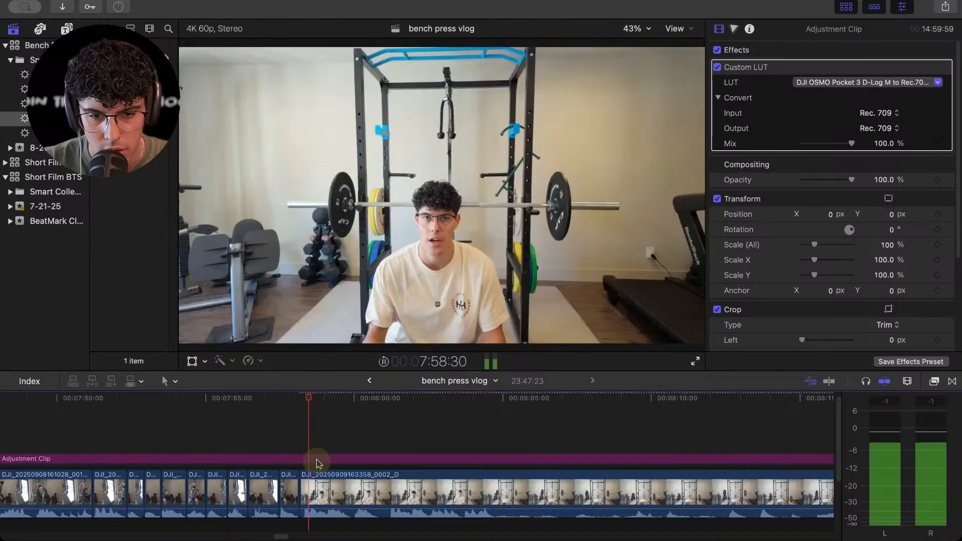
left_click(234, 444)
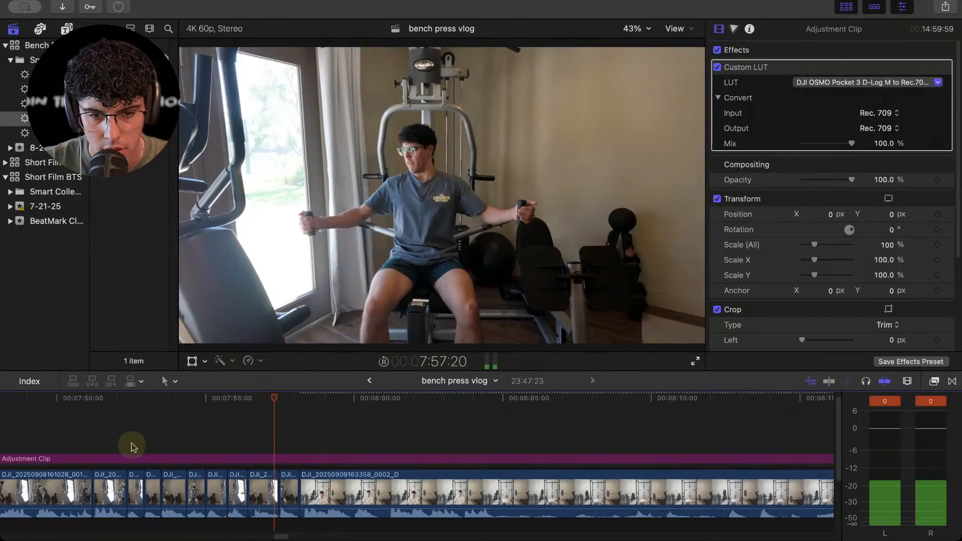
key("space")
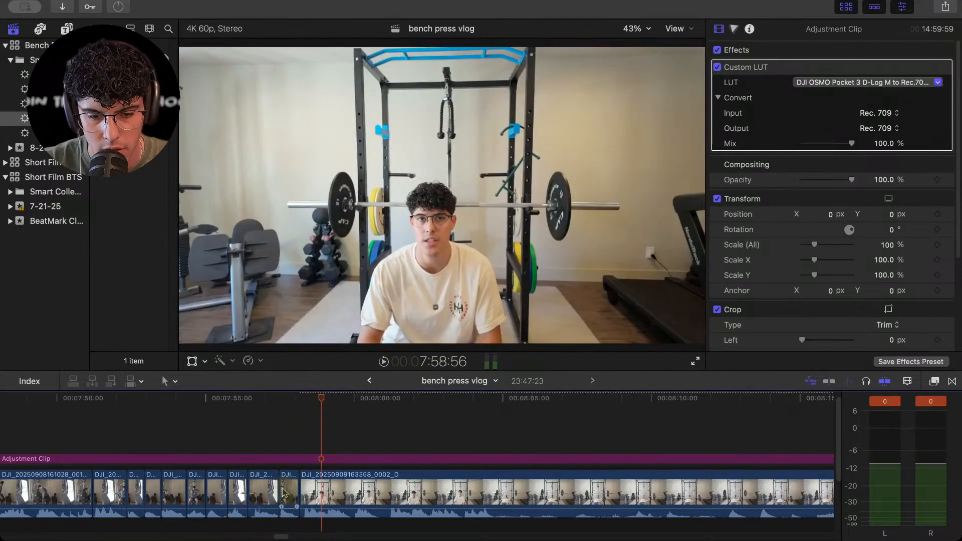
left_click_drag(299, 490, 346, 490)
left_click(296, 448)
key("space")
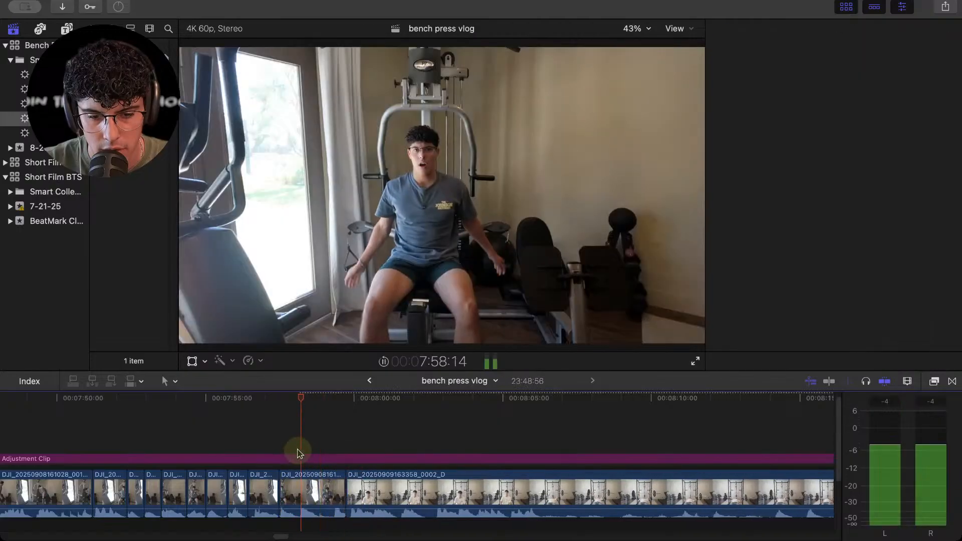
key("space")
left_click(340, 482)
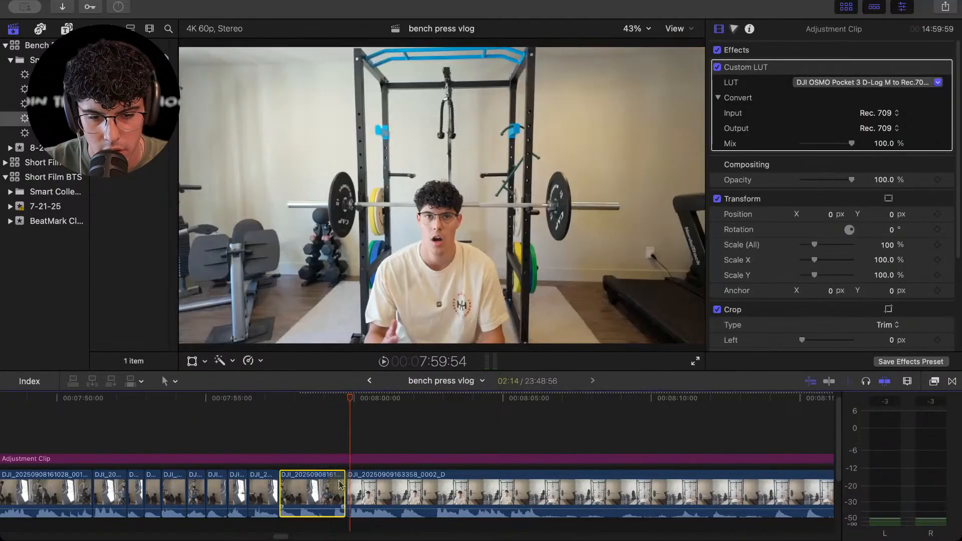
left_click_drag(341, 482, 415, 482)
left_click(309, 427)
key("space")
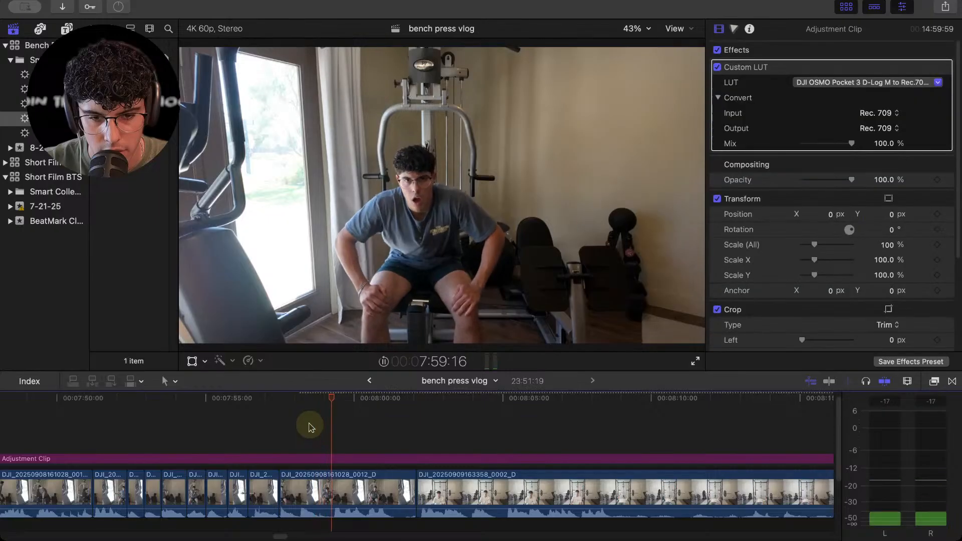
Split the extended clip at 7:58:47, trim the start of the second piece to a 2:52 duration, and play the cut.
left_click(305, 428)
key("space")
left_click(326, 494)
key("cmd+b")
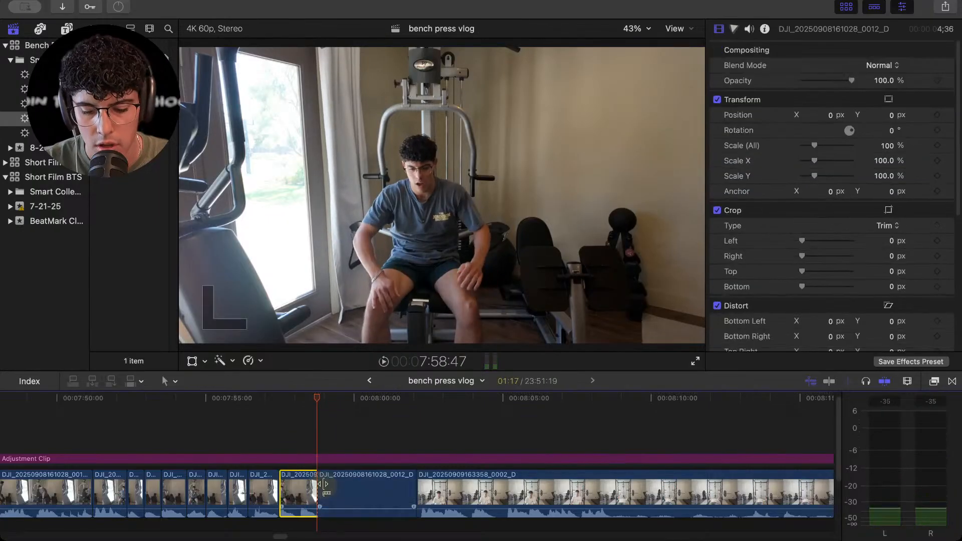
left_click_drag(318, 494, 331, 494)
left_click(322, 441)
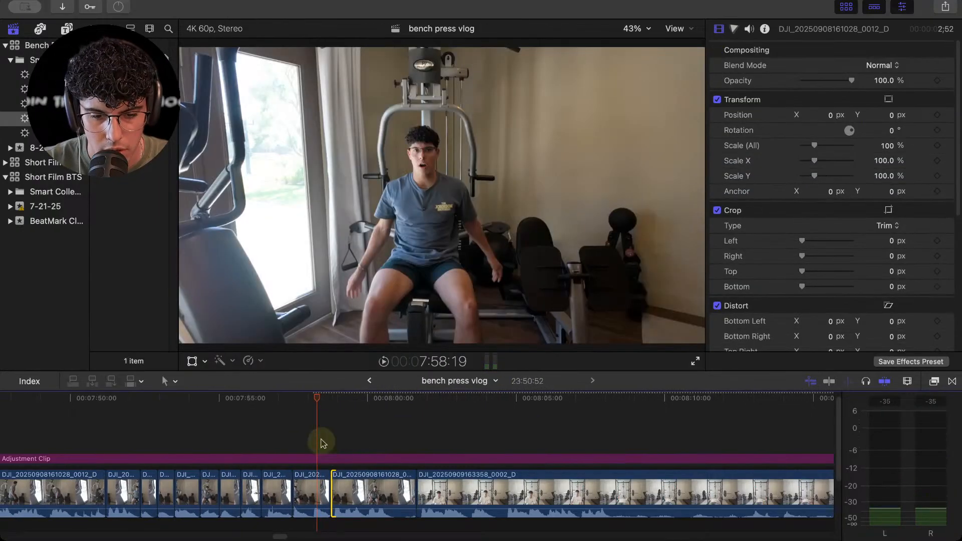
key("space")
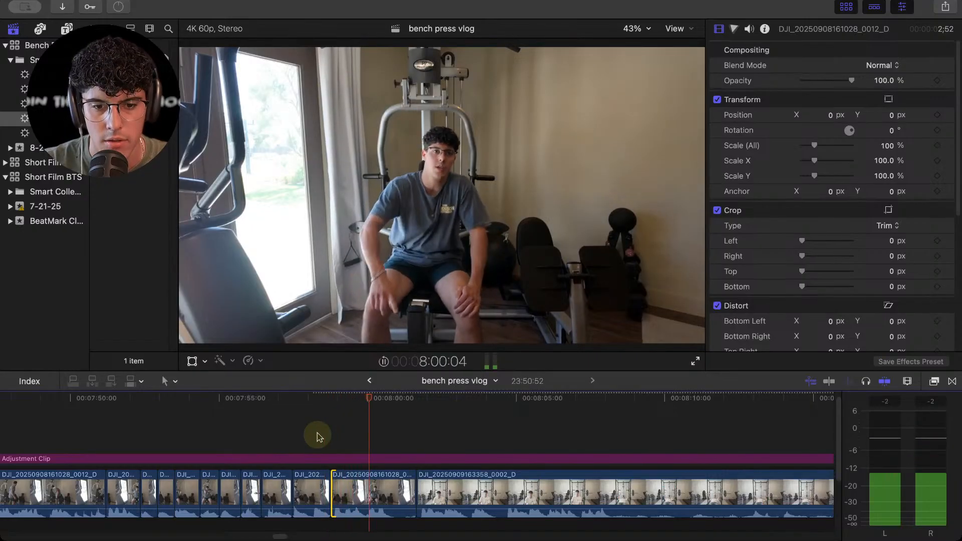
key("space")
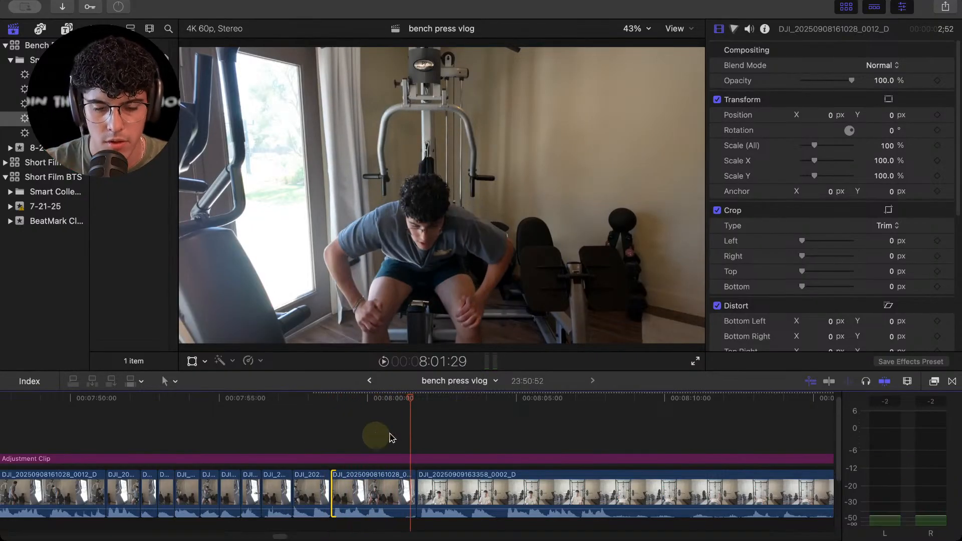
Trim about 54 frames off the end of the second piece and play back the shortened ending.
left_click(341, 457)
key("space")
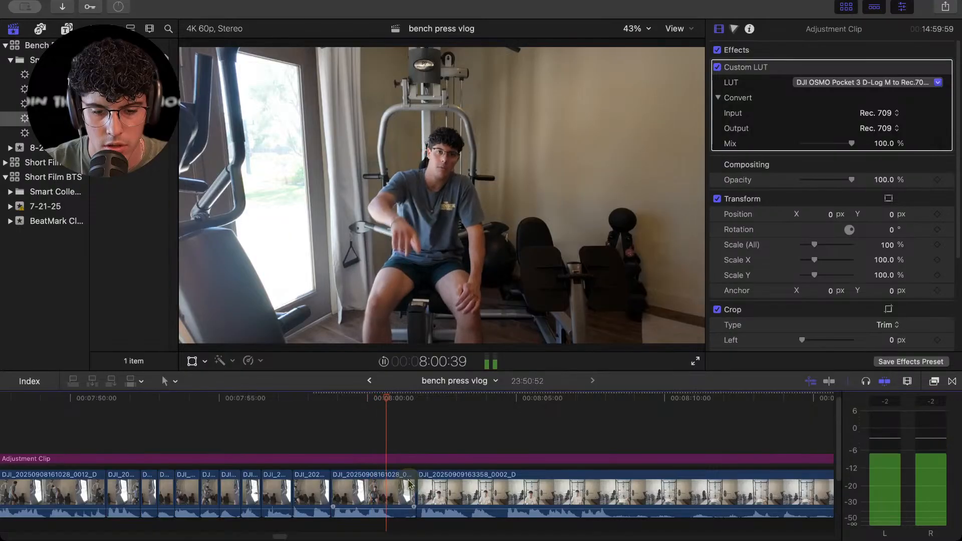
left_click_drag(410, 484, 384, 487)
left_click(354, 438)
key("space")
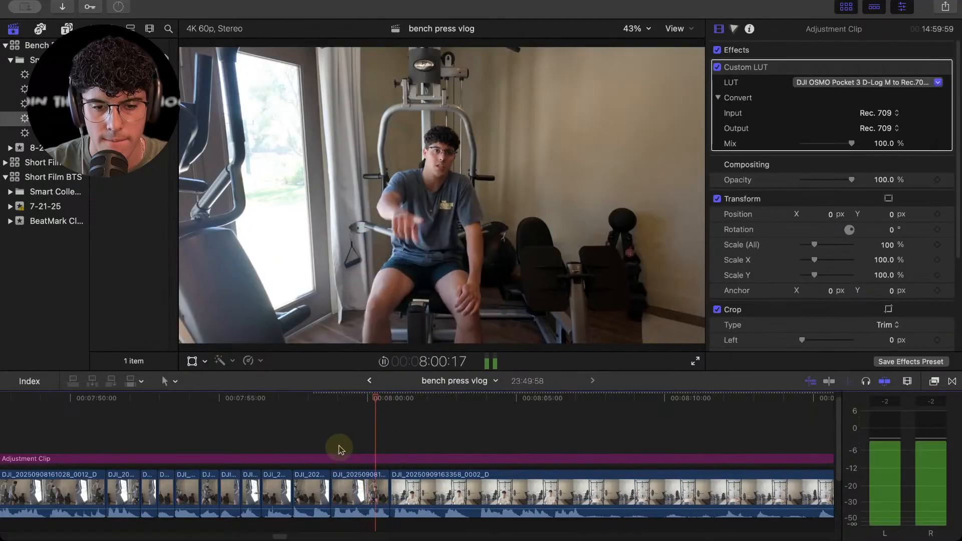
left_click(389, 438)
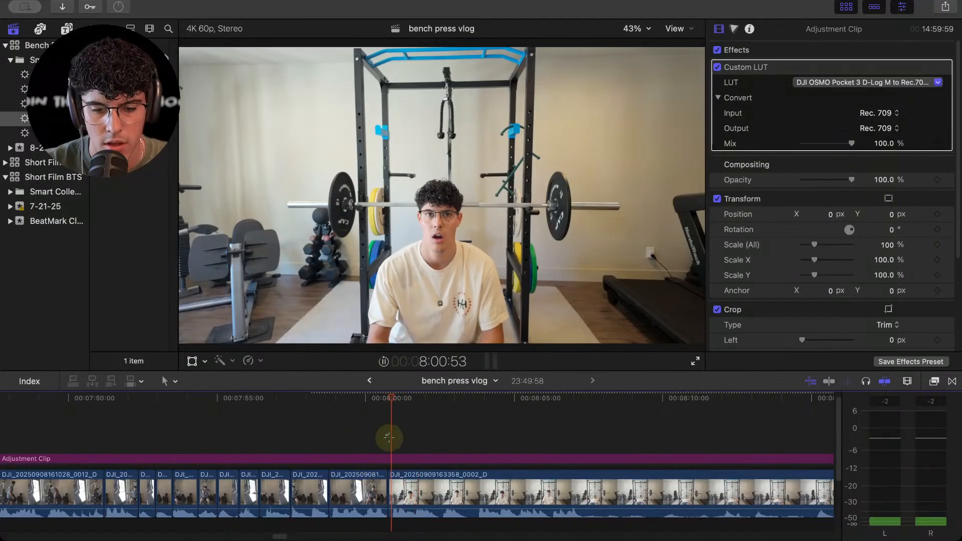
left_click(391, 444)
key("space")
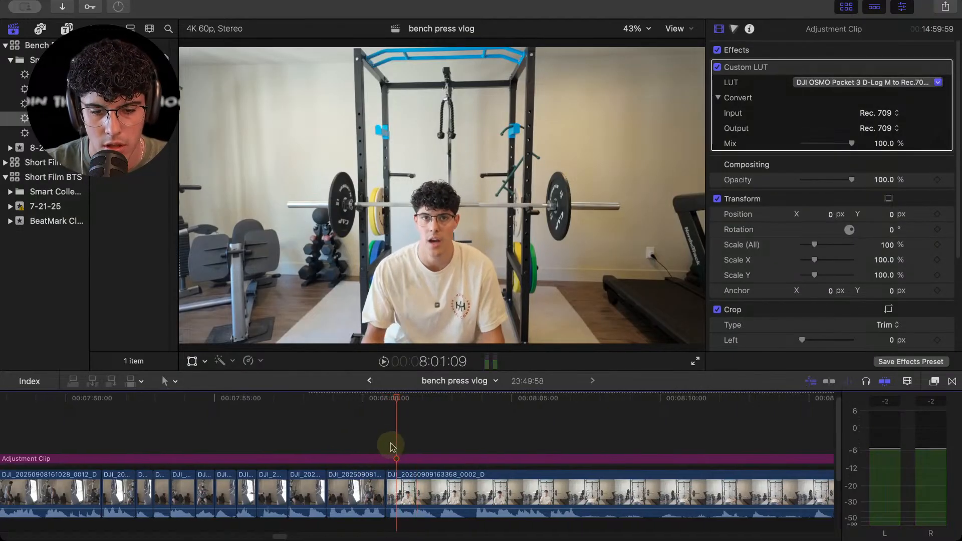
left_click(383, 442)
key("space")
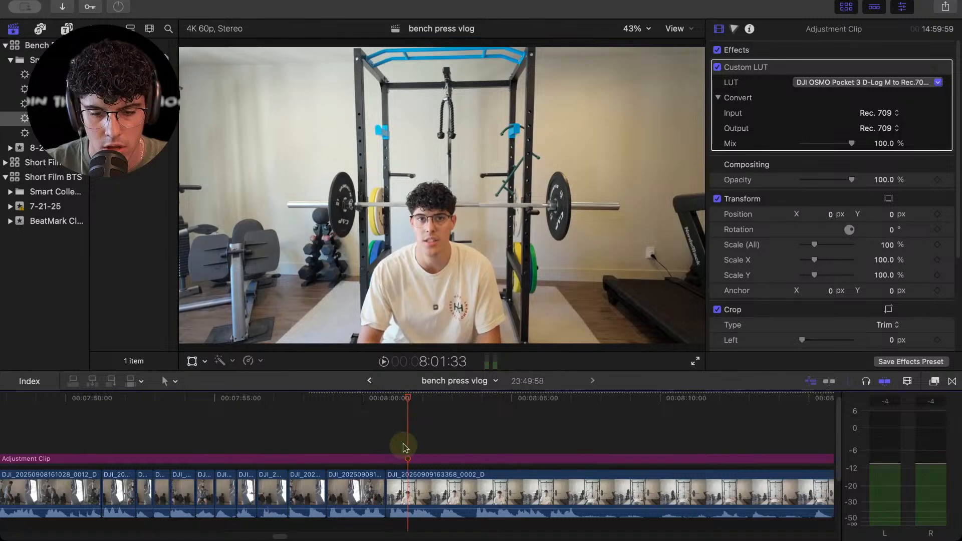
key("super+=")
left_click(358, 443)
left_click_drag(361, 481, 376, 482)
left_click(332, 402)
key("space")
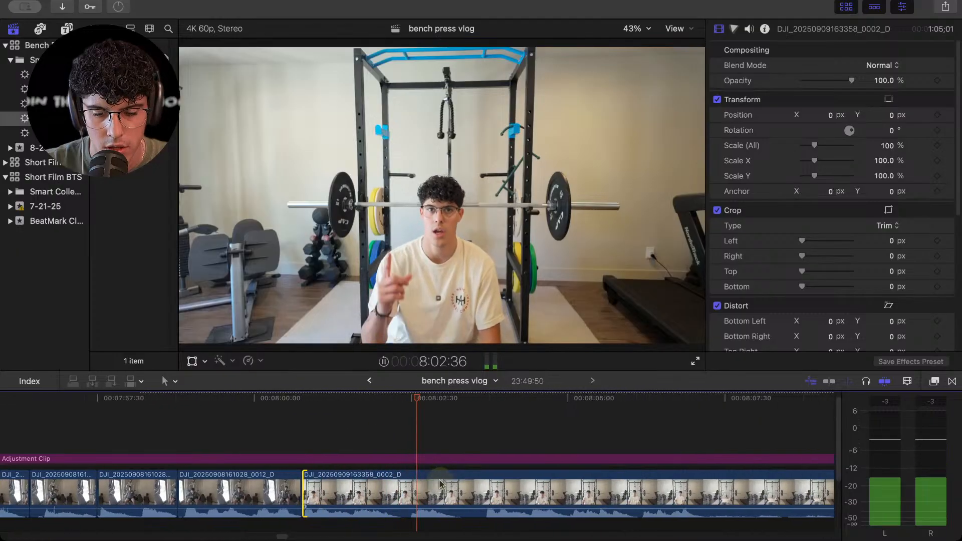
key("space")
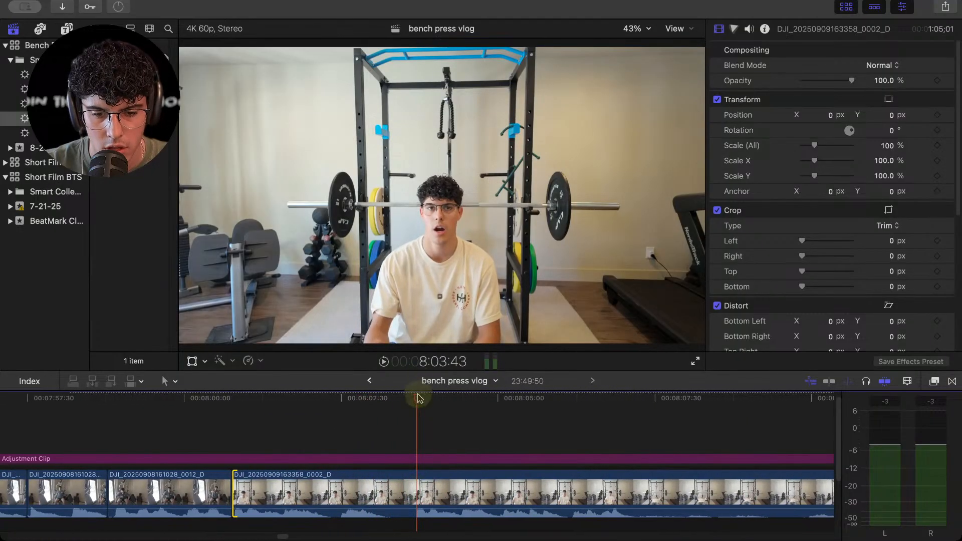
left_click(410, 487)
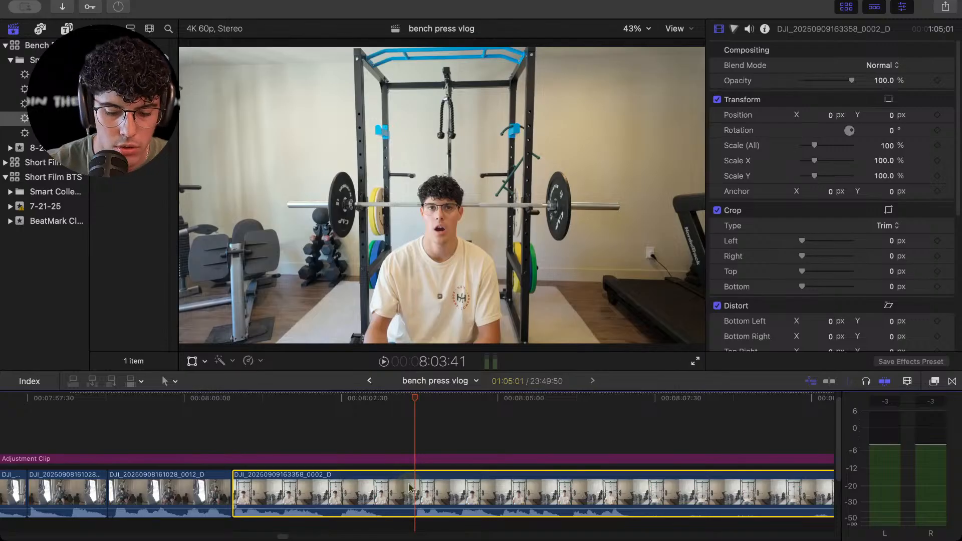
left_click(232, 459)
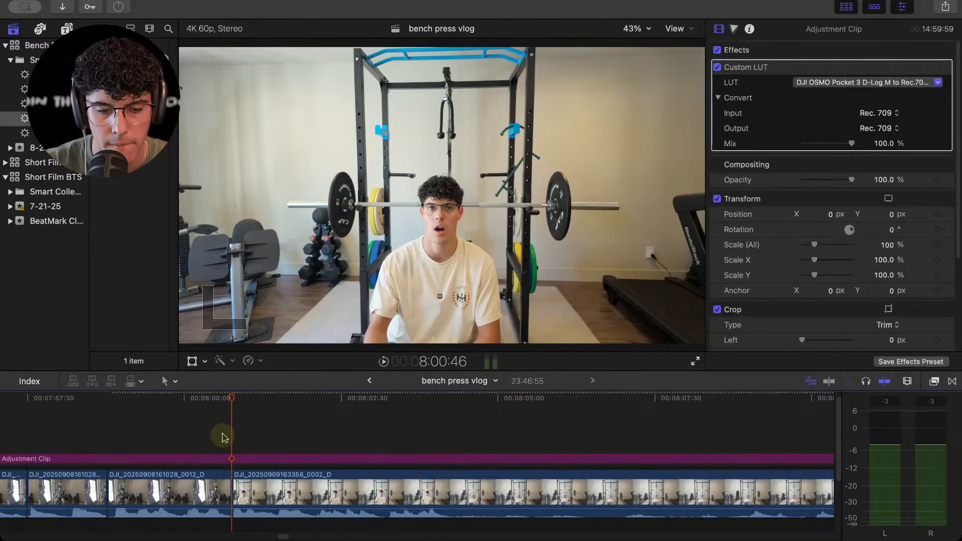
key("space")
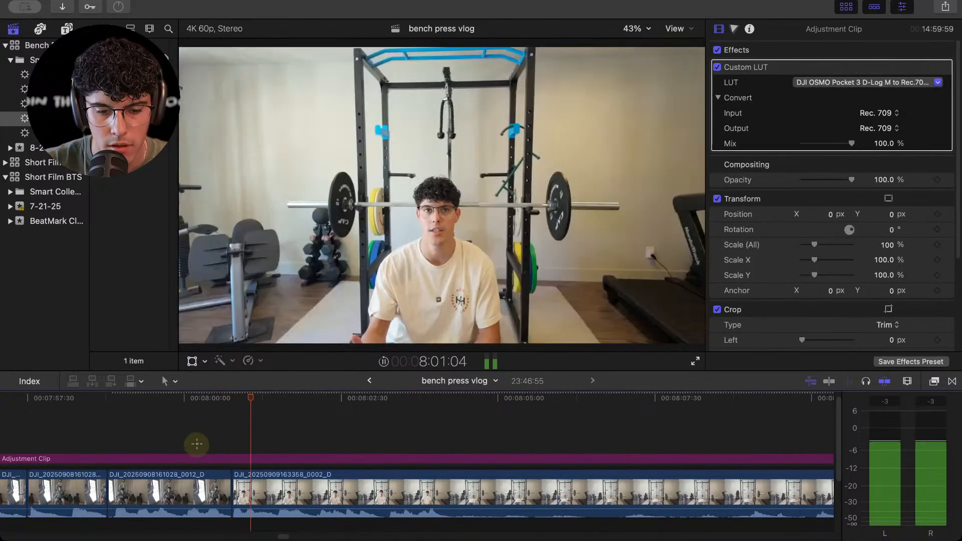
left_click(197, 444)
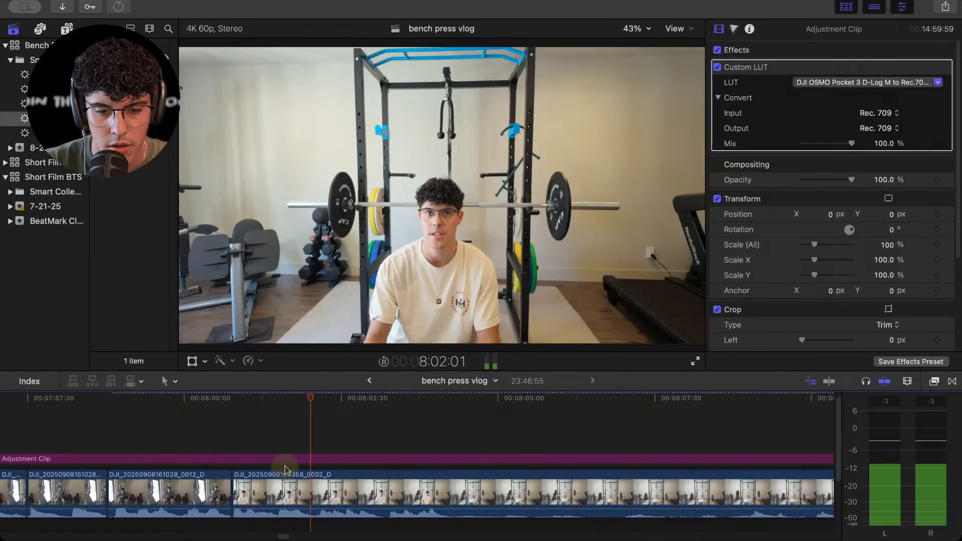
key("space")
left_click(410, 494)
key("super+b")
left_click(486, 427)
key("space")
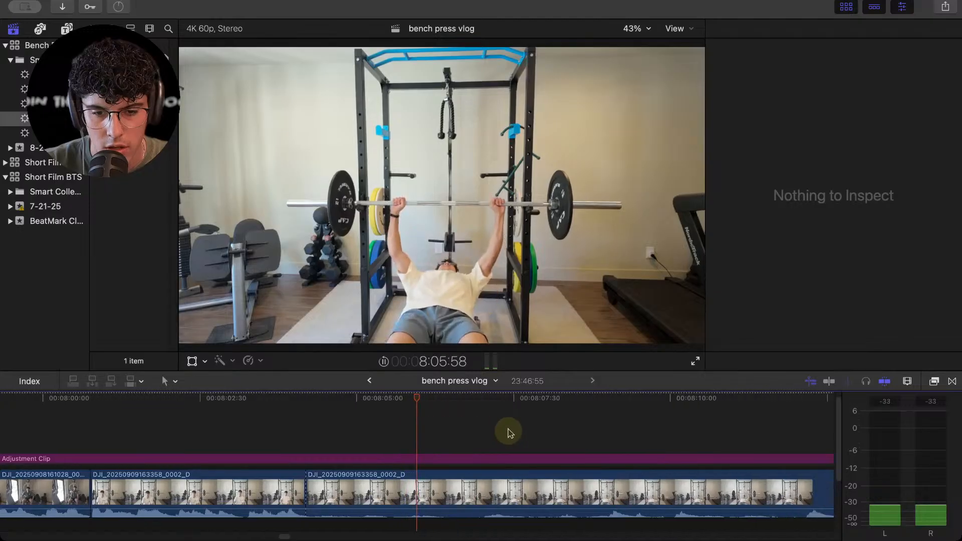
Split the bench press footage at 8:05:43, delete the 1:31 section back to the previous cut, and play the edit.
key("space")
left_click_drag(418, 400, 382, 403)
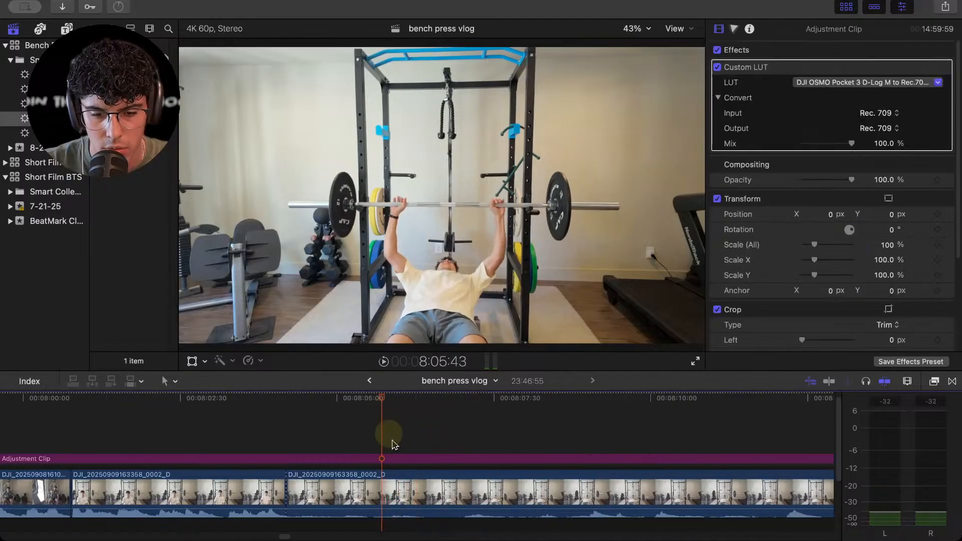
left_click(393, 473)
key("super+b")
key("Delete")
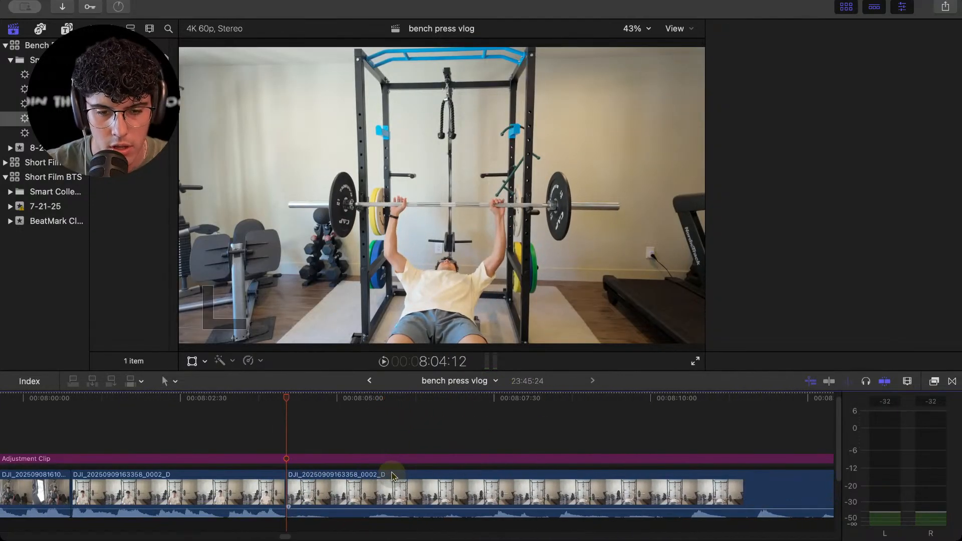
left_click(269, 441)
key("space")
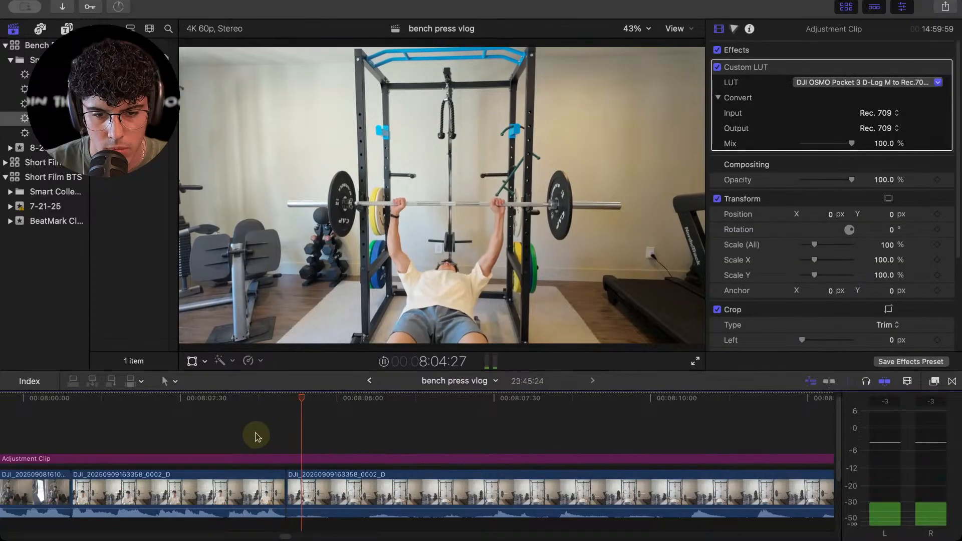
Split the bench press footage at 8:07:20 and play the section after the cut.
scroll(390, 494, "right", 1)
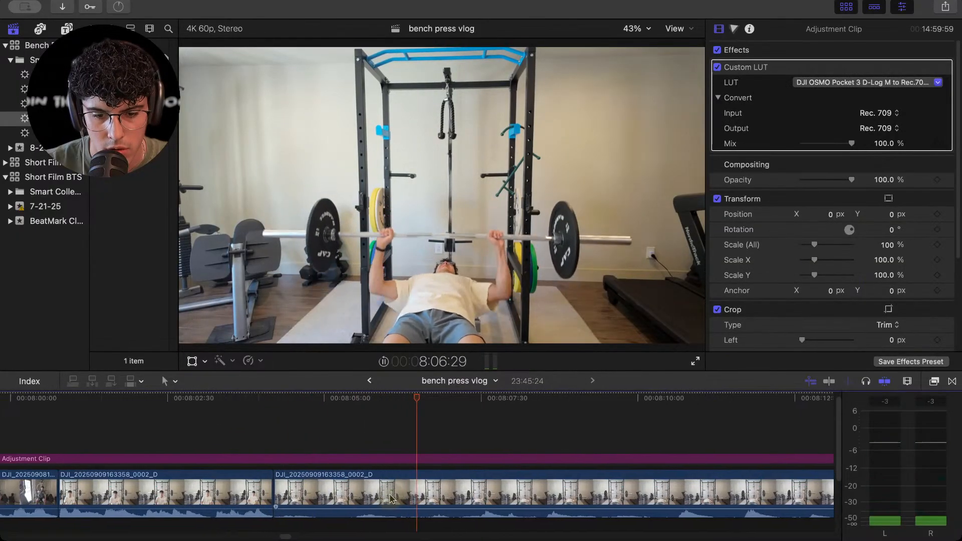
key("super+b")
key("space")
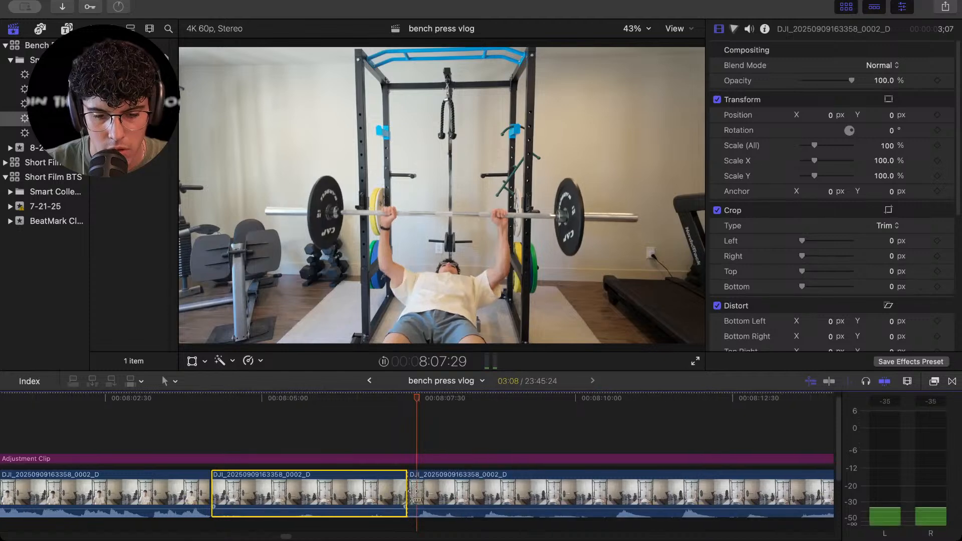
key("space")
Trim 1:10 off the start of the piece after the 8:07:20 cut and replay across the edit.
left_click(405, 494)
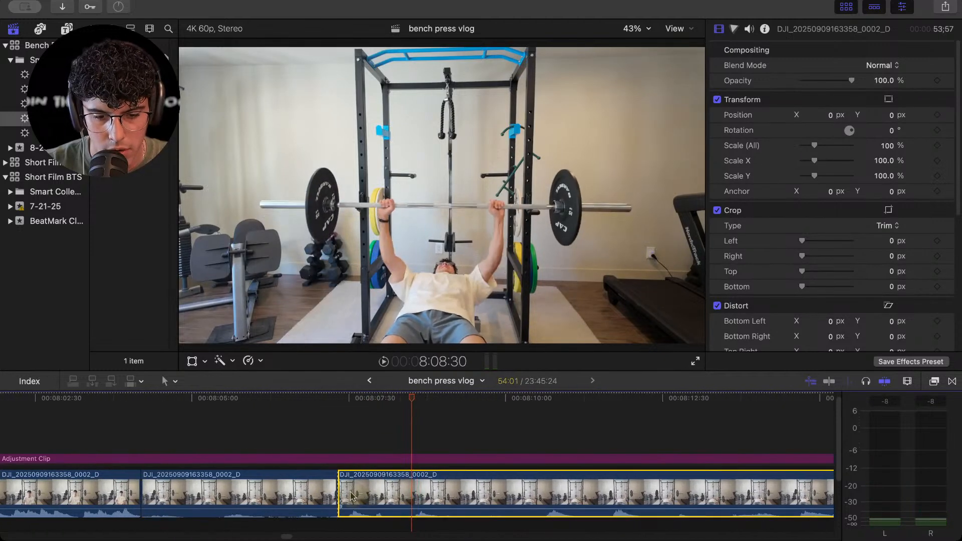
left_click_drag(345, 494, 413, 494)
key("space")
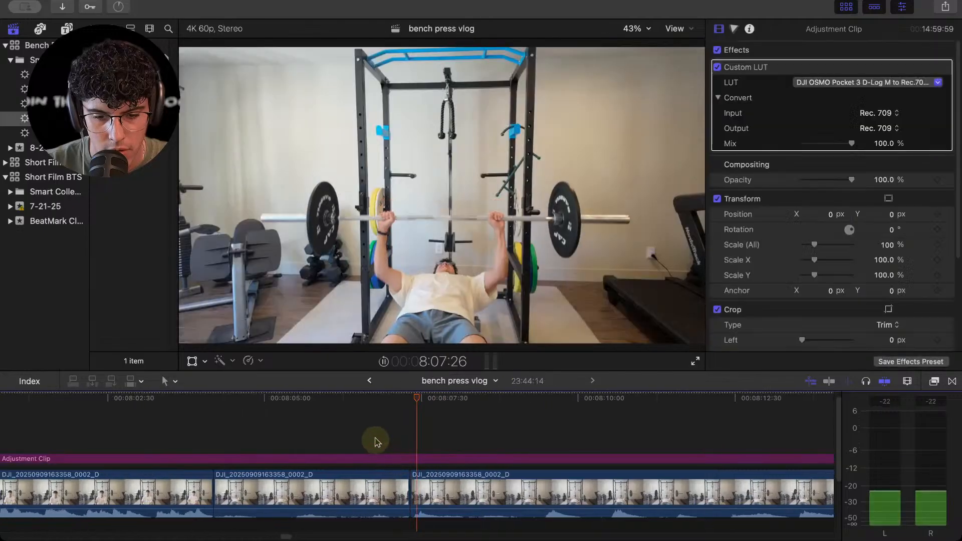
left_click(373, 436)
scroll(351, 430, "right", 1)
left_click(303, 430)
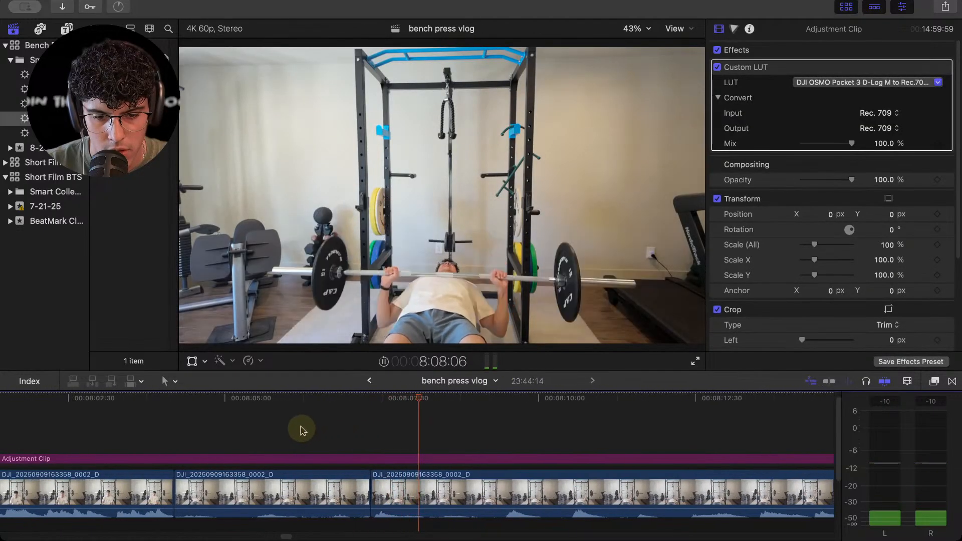
scroll(345, 444, "right", 2)
left_click(361, 446)
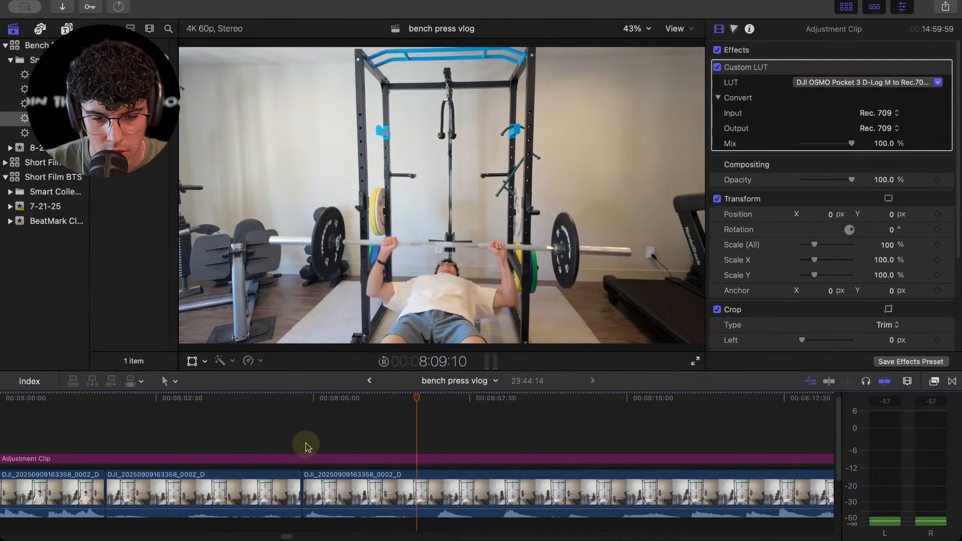
Split the footage at 8:08:23, trim 1:05 off the start of the following piece, and replay the edit.
left_click(365, 503)
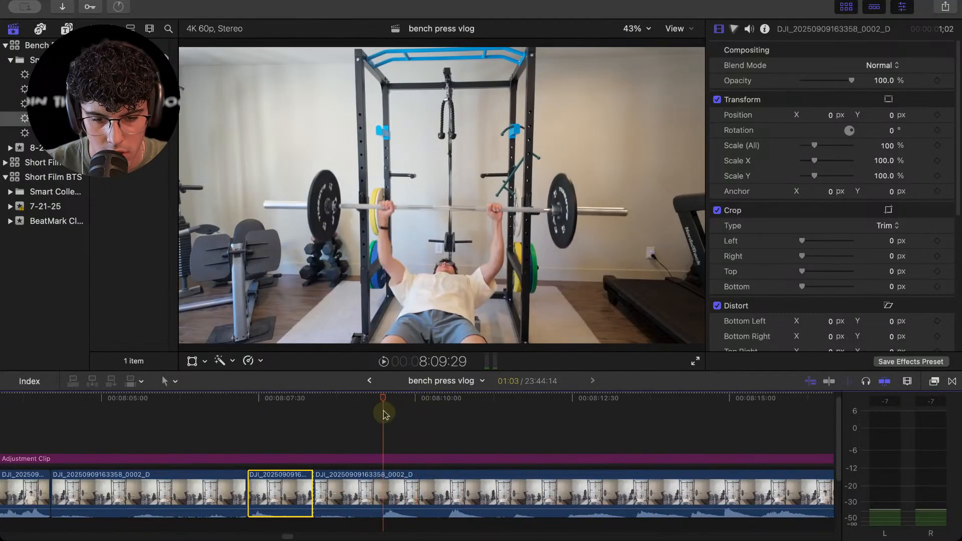
left_click(350, 494)
left_click_drag(316, 497, 379, 496)
left_click(355, 426)
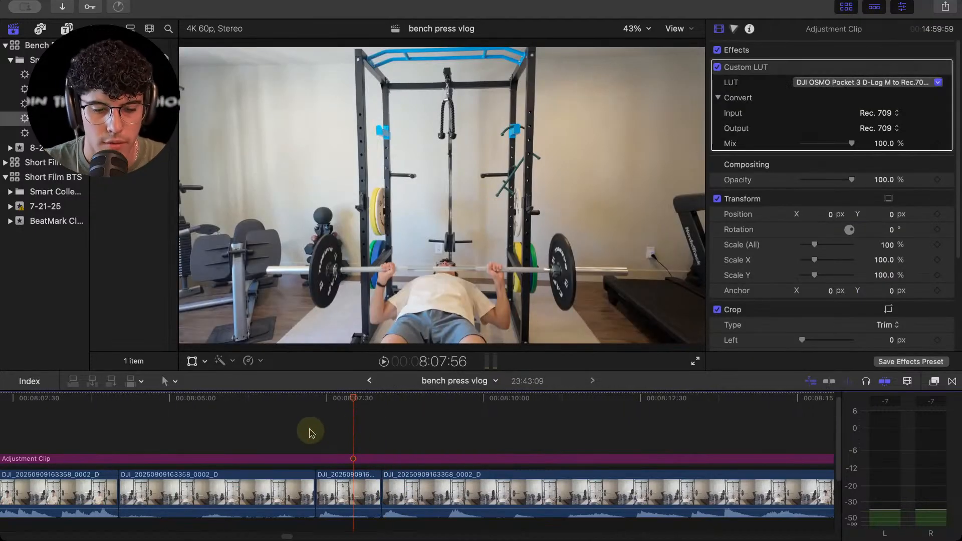
key("space")
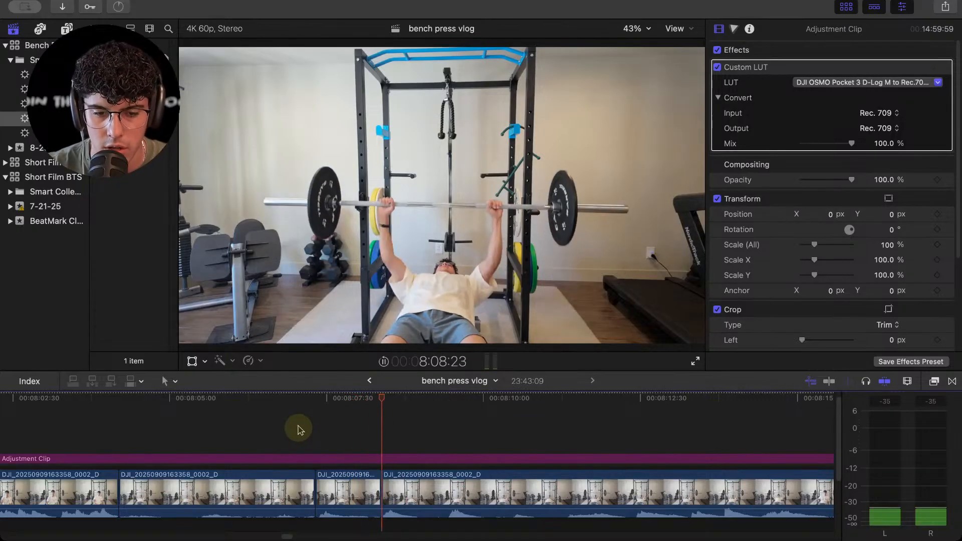
left_click(279, 430)
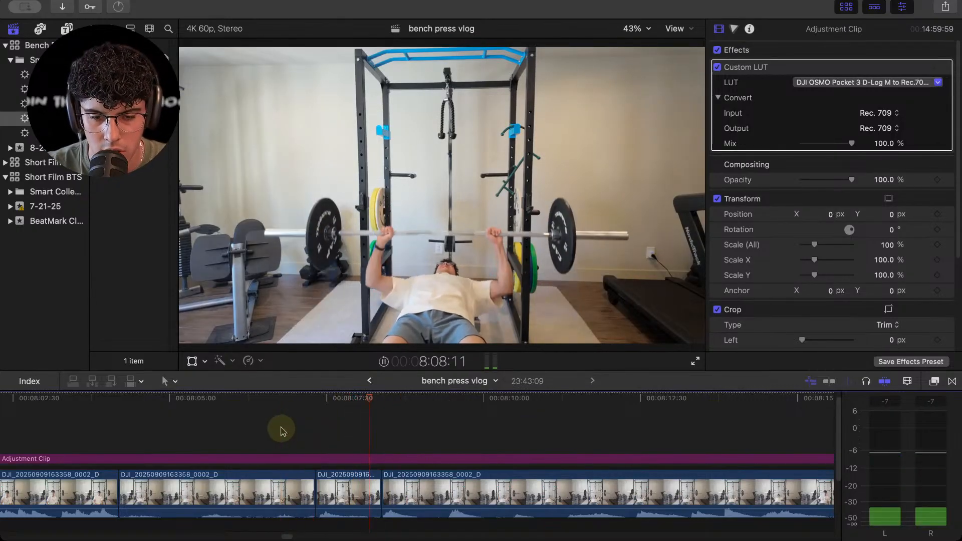
key("space")
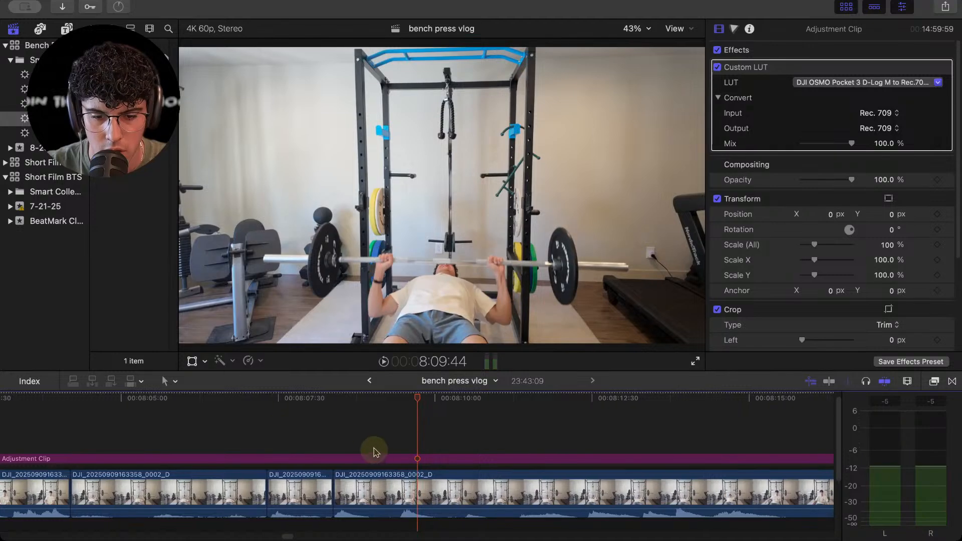
Split the footage at 8:08:52, trim 2:21 off the start of the following piece, and play the result.
left_click(336, 443)
key("space")
key("space")
left_click(393, 491)
key("super+b")
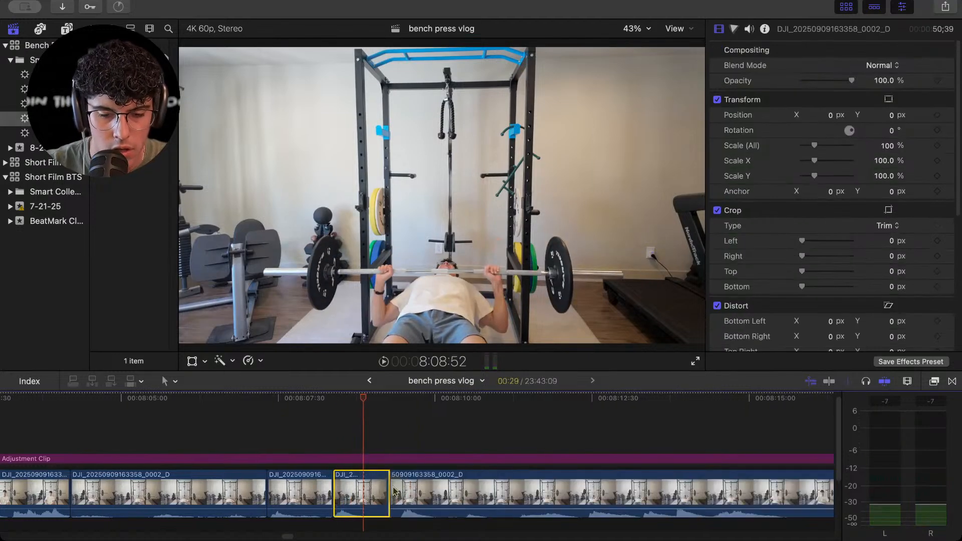
left_click_drag(372, 496, 519, 504)
left_click(501, 441)
key("space")
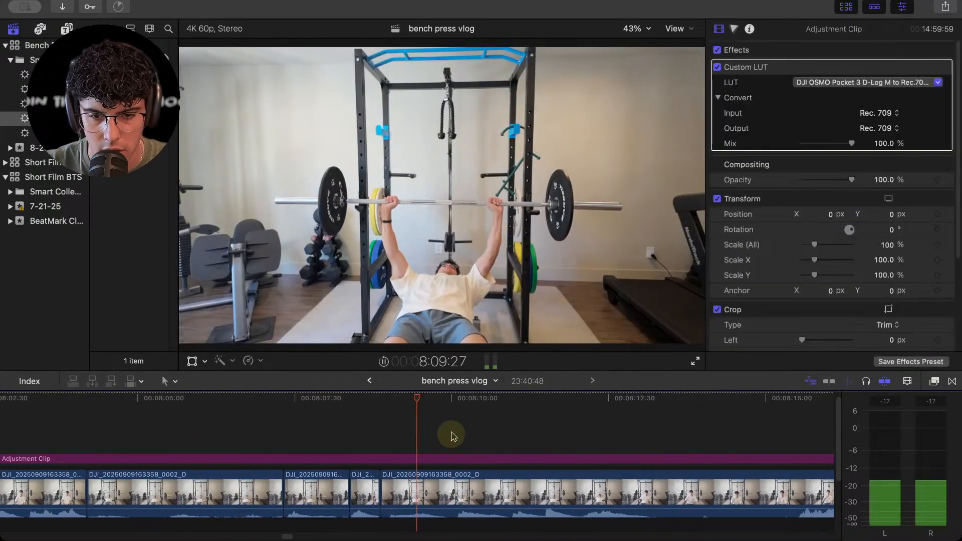
Extend the start of the piece after the 8:08:52 cut back by 32 frames and replay the transition.
left_click(320, 435)
key("space")
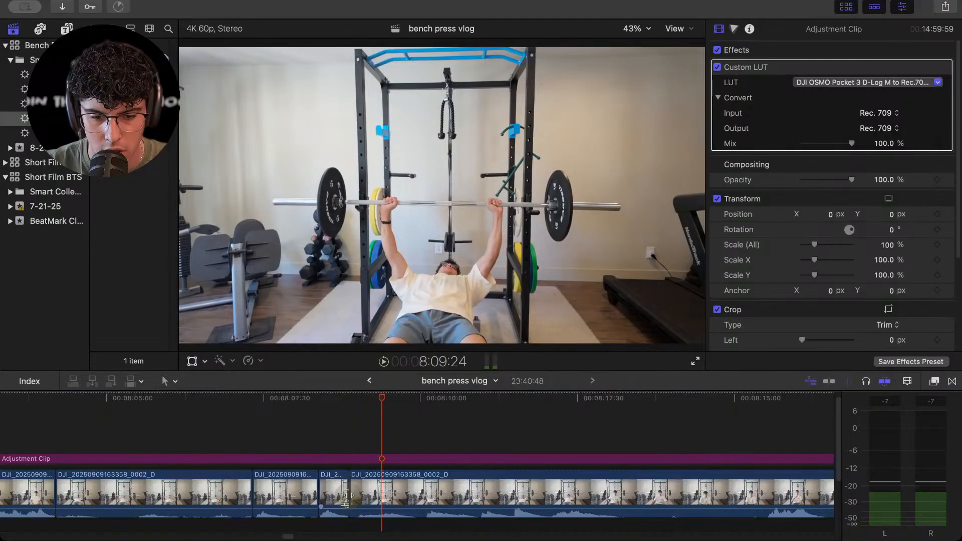
left_click_drag(349, 500, 316, 500)
left_click(306, 446)
left_click(311, 459)
key("space")
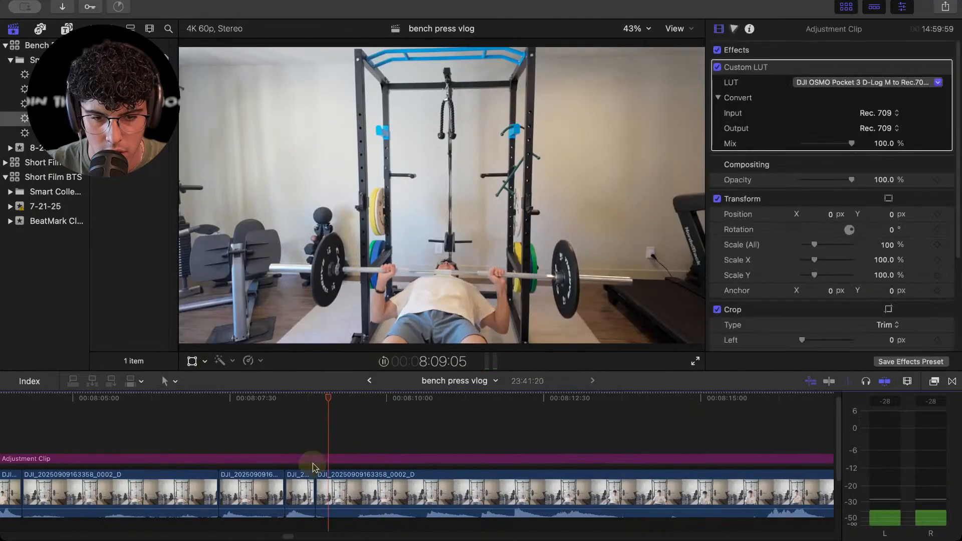
left_click(297, 447)
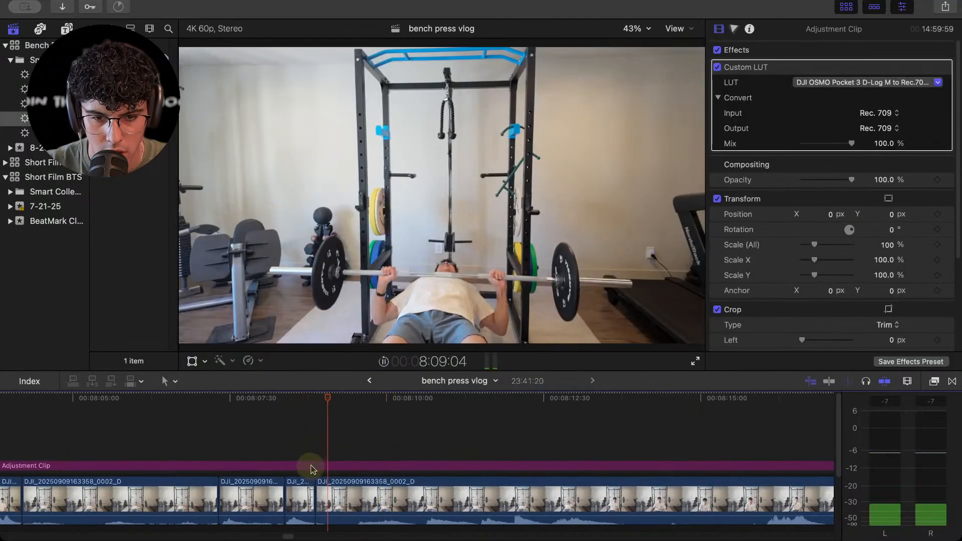
Extend the start of the piece after the 8:08:52 cut by another 14 frames and play it back.
key("space")
mouse_move(320, 503)
left_mouse_down()
mouse_move(292, 503)
mouse_move(304, 503)
left_mouse_up()
left_click(275, 437)
key("space")
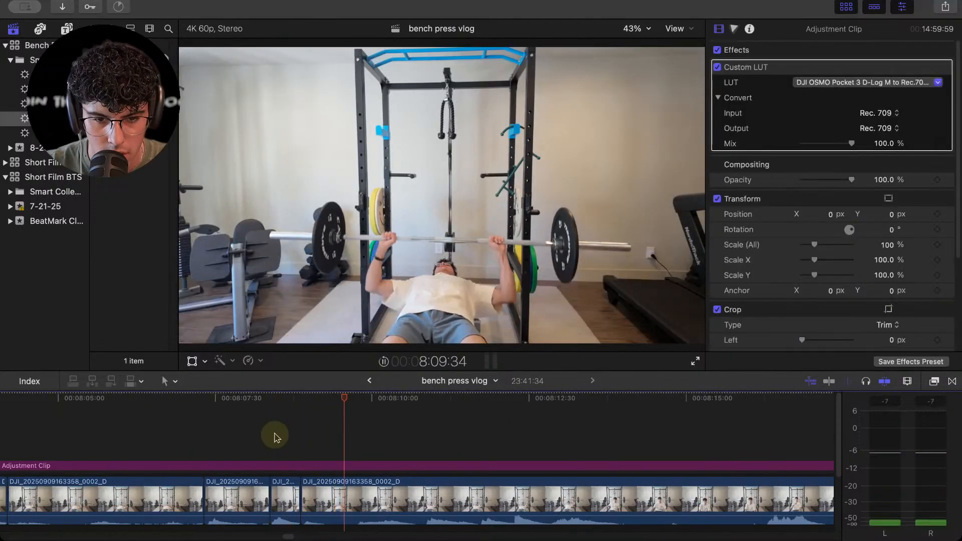
Split the footage at 8:09:27, trim 14 frames off the start of the following piece, and play the edit.
key("space")
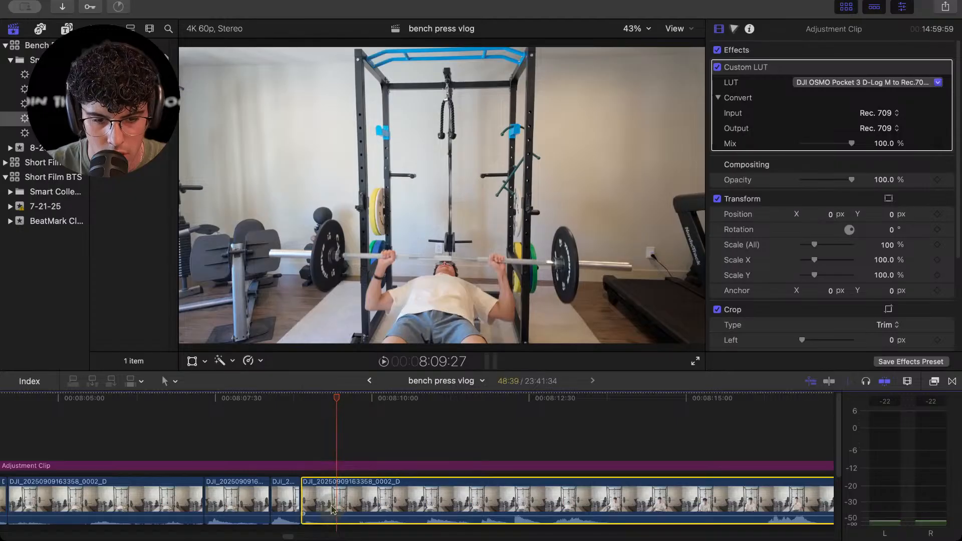
key("super+b")
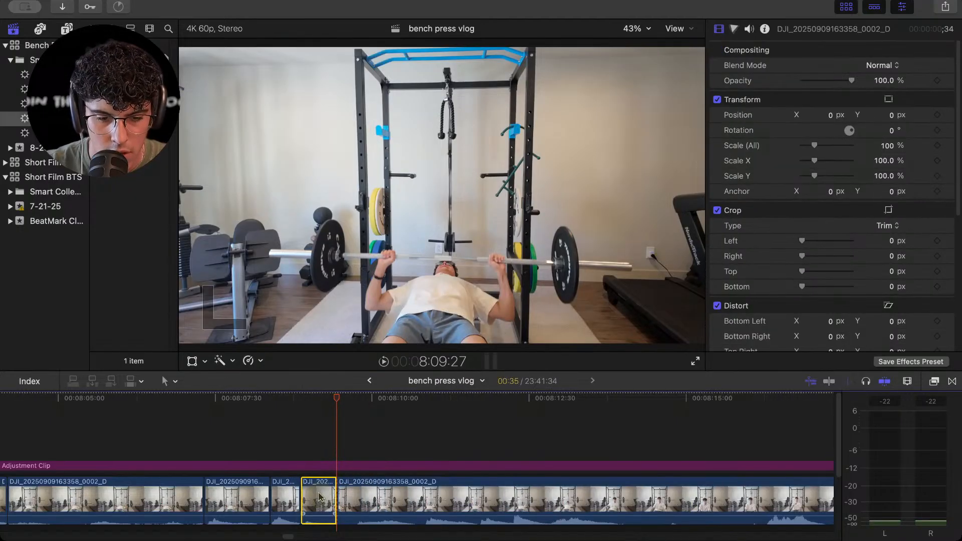
key("space")
left_click_drag(339, 496, 353, 497)
left_click(335, 406)
key("space")
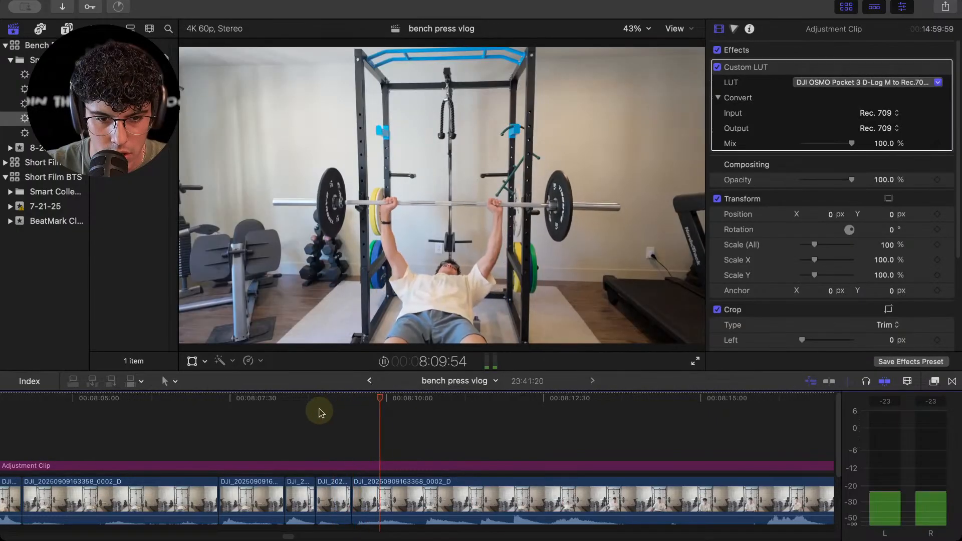
Trim 1:10 off the start of the piece after the 8:09:27 cut and replay the preceding cuts.
key("space")
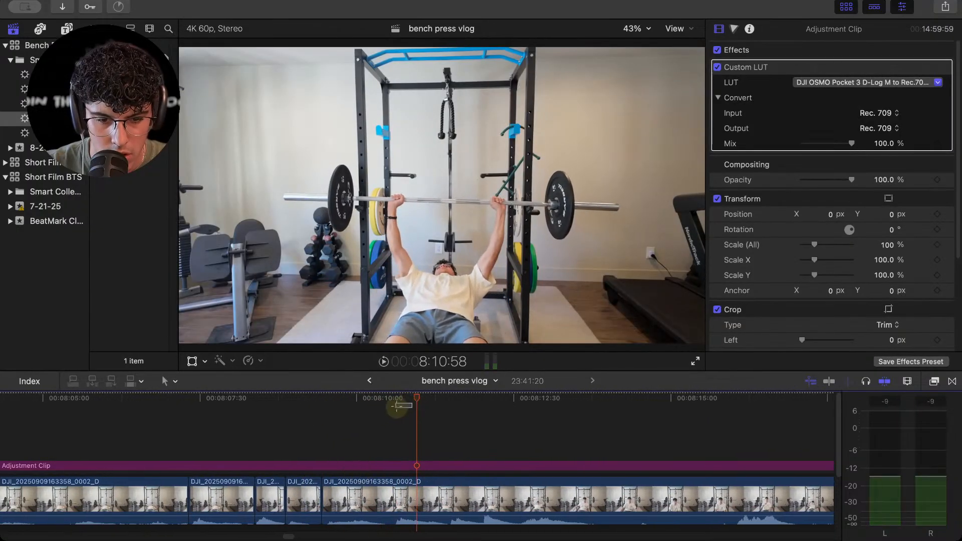
left_click(344, 499)
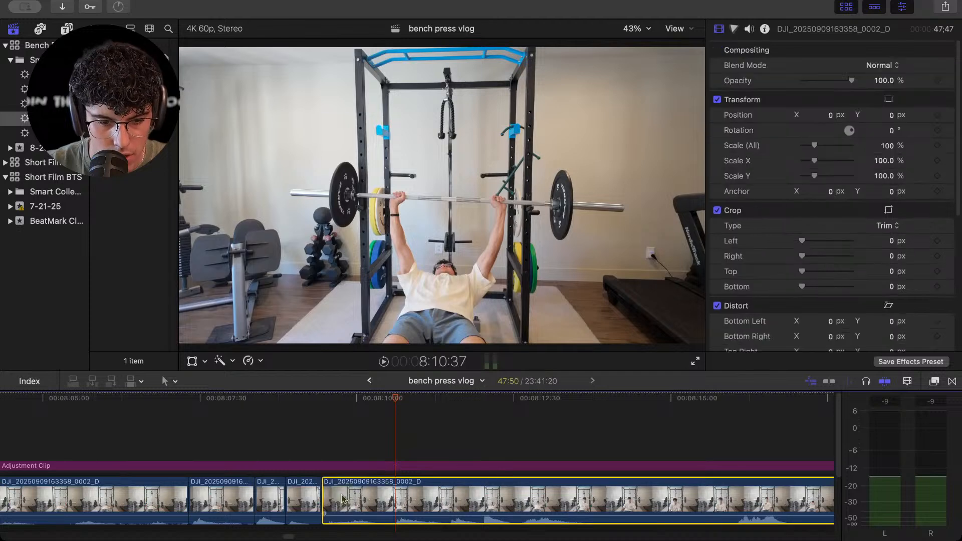
left_click_drag(326, 499, 395, 499)
left_click(337, 416)
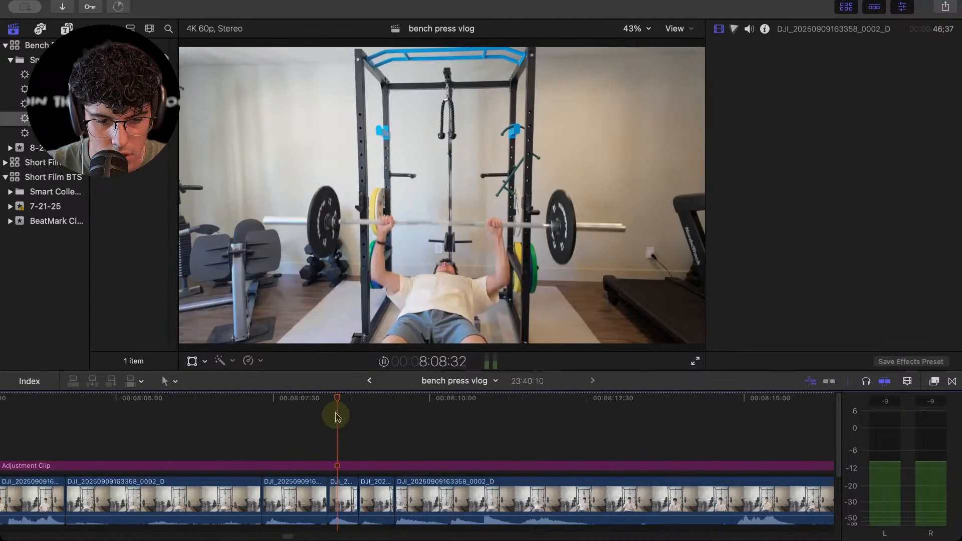
key("space")
key("space")
Delete the 35-frame piece just before the long final piece and play back the closed-up sequence.
left_click(374, 501)
key("BackSpace")
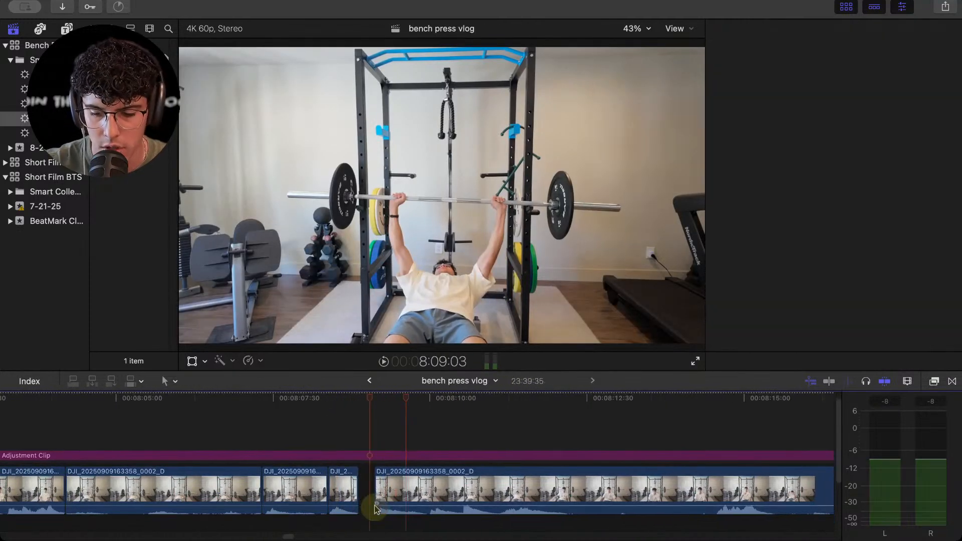
key("space")
key("space")
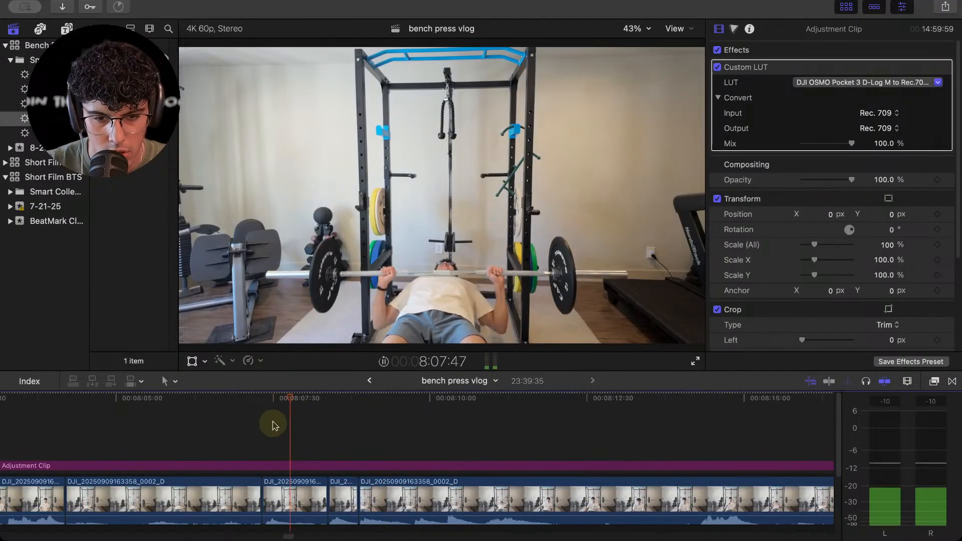
key("space")
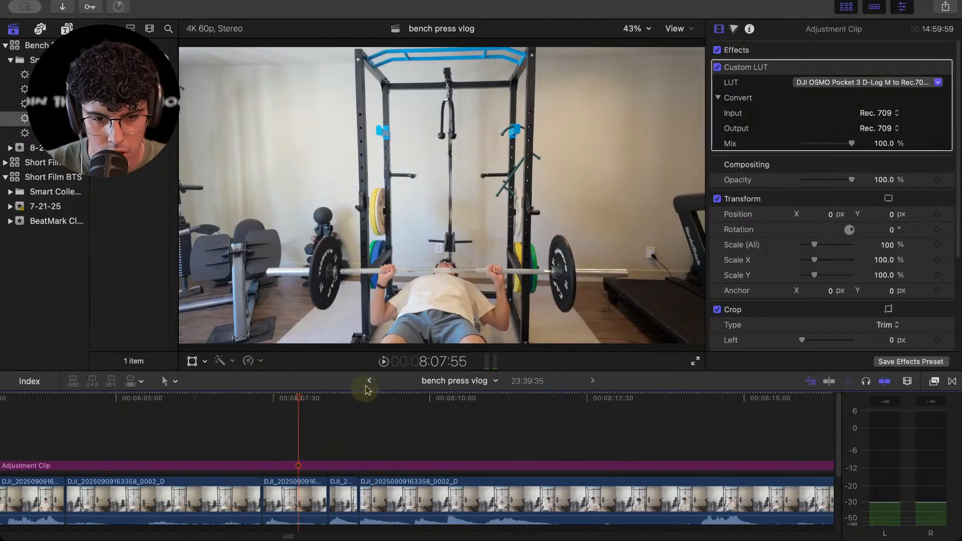
key("space")
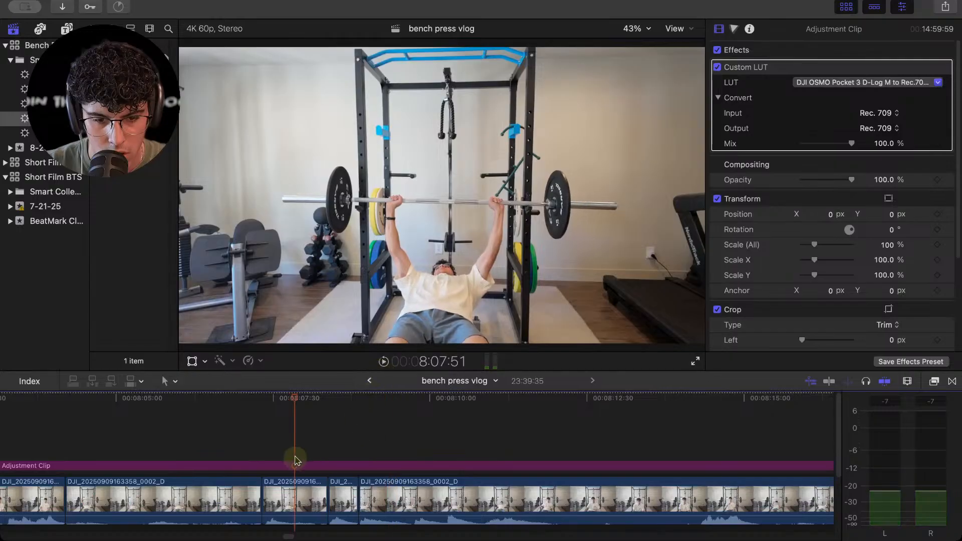
Trim the piece starting at 8:07:20 to end at 8:08:07, lengthen the following short piece by about 15 frames, and replay.
left_click_drag(355, 497, 311, 496)
left_click(316, 448)
key("space")
left_click(279, 456)
left_click(260, 454)
key("space")
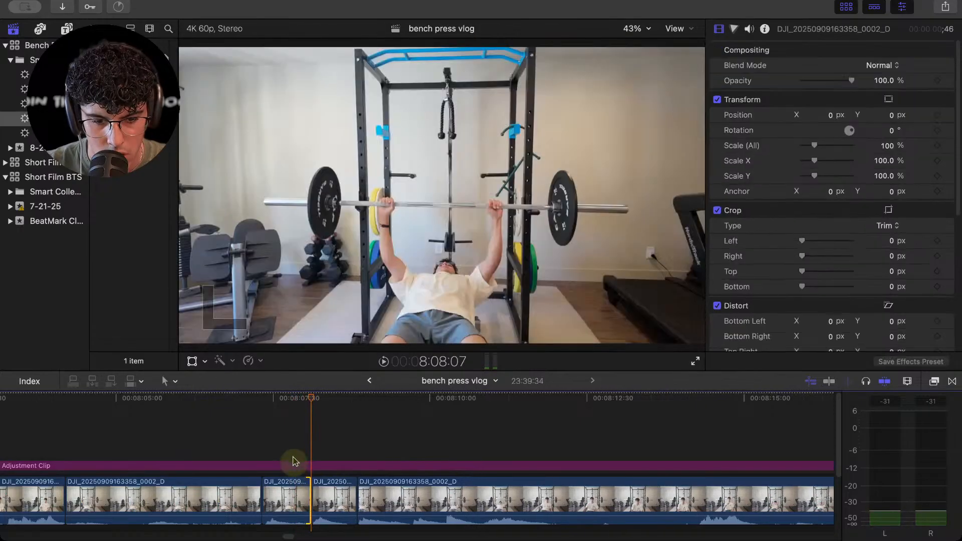
Play back the short bench press cuts from before 8:07:20 into the long final piece to check their timing.
left_click(233, 445)
key("space")
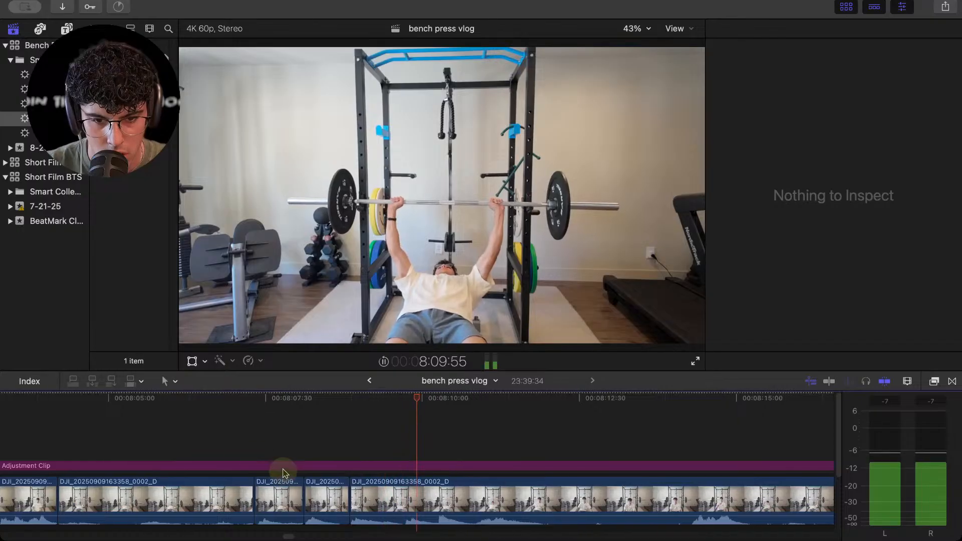
left_click(321, 465)
key("space")
left_click(359, 445)
key("space")
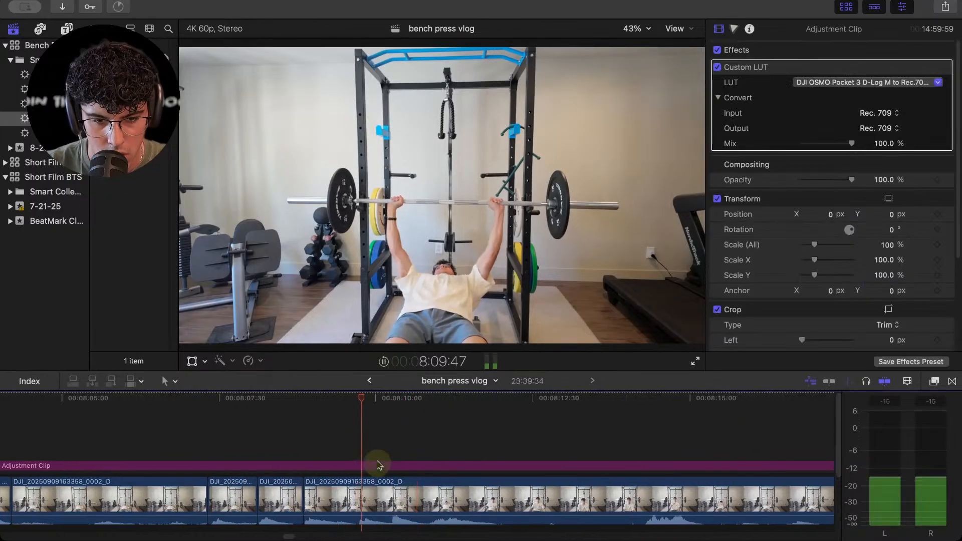
Replay the start of the long final bench press piece, cut it at 8:09:39, and play on past the cut.
left_click(329, 441)
key("space")
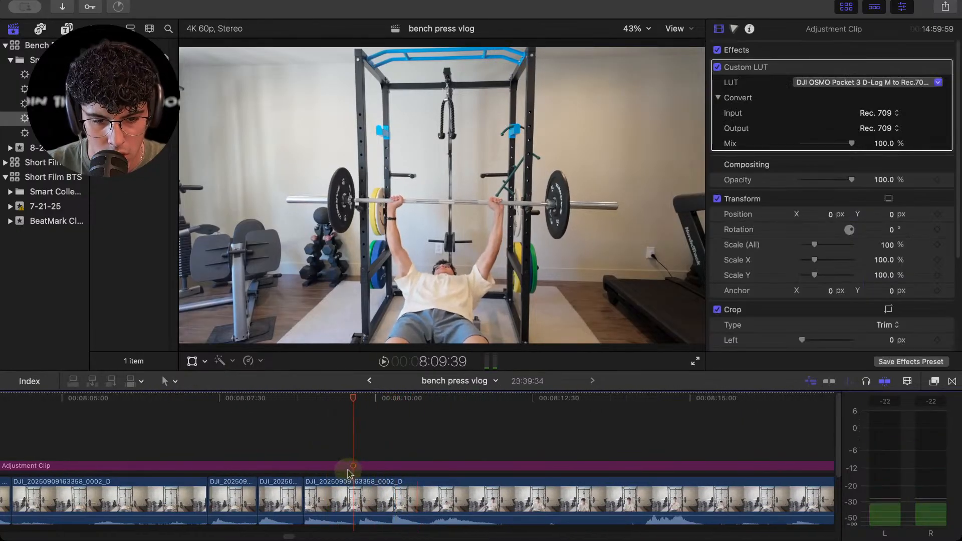
left_click(350, 487)
key("super+b")
key("space")
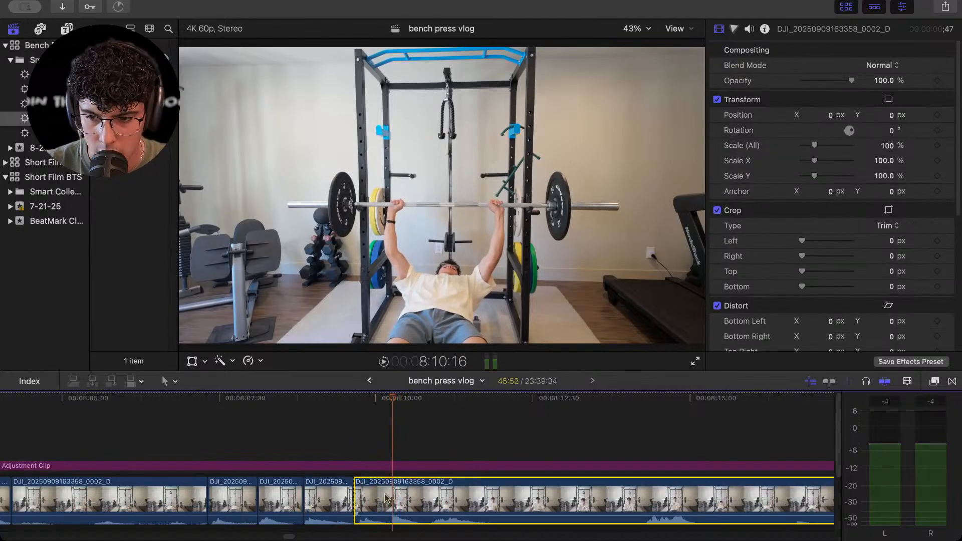
Trim about 37 frames off the start of the piece after the 8:09:39 cut and replay the join.
left_click_drag(360, 507, 399, 506)
left_click(339, 446)
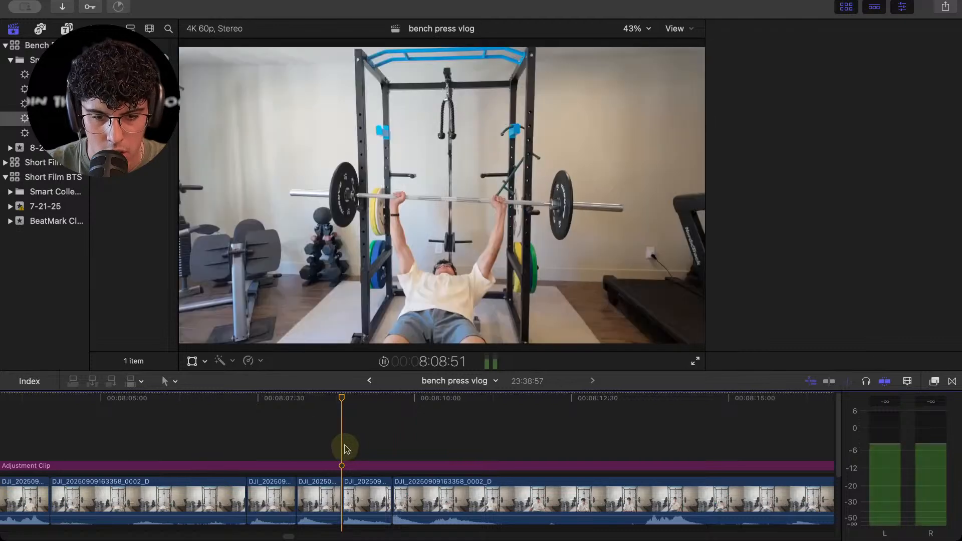
key("space")
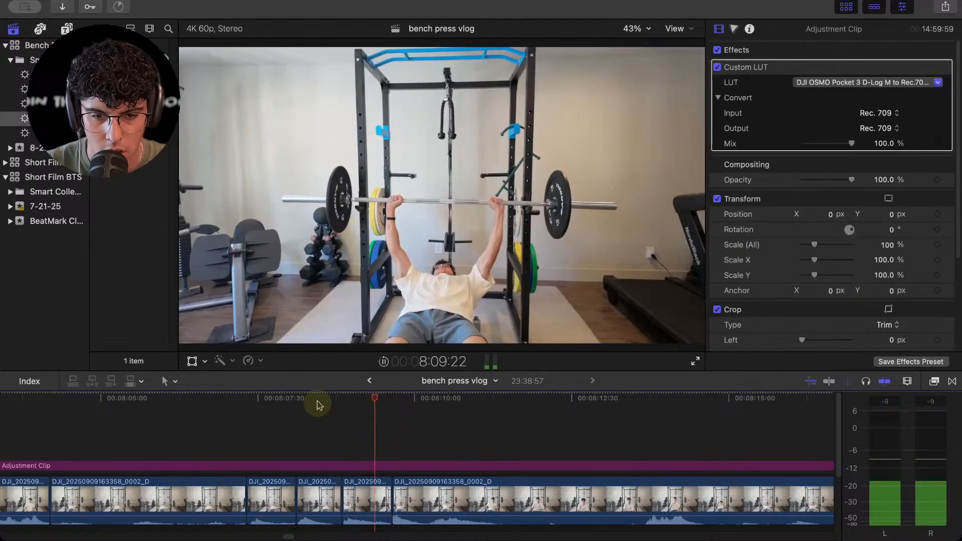
Cut the long piece at 8:11:12, trim 2:27 off the start of the remaining piece, and replay the join.
left_click(432, 500)
key("space")
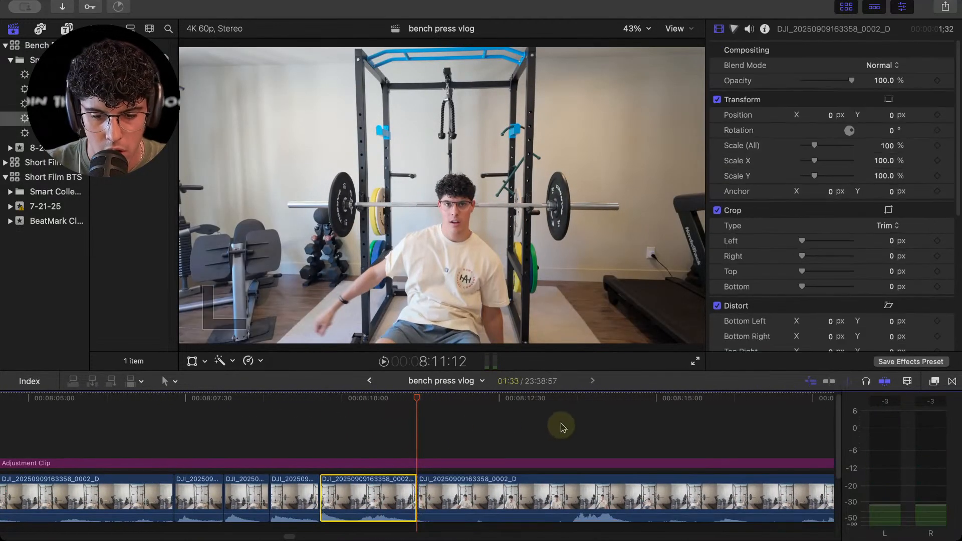
left_click(575, 412)
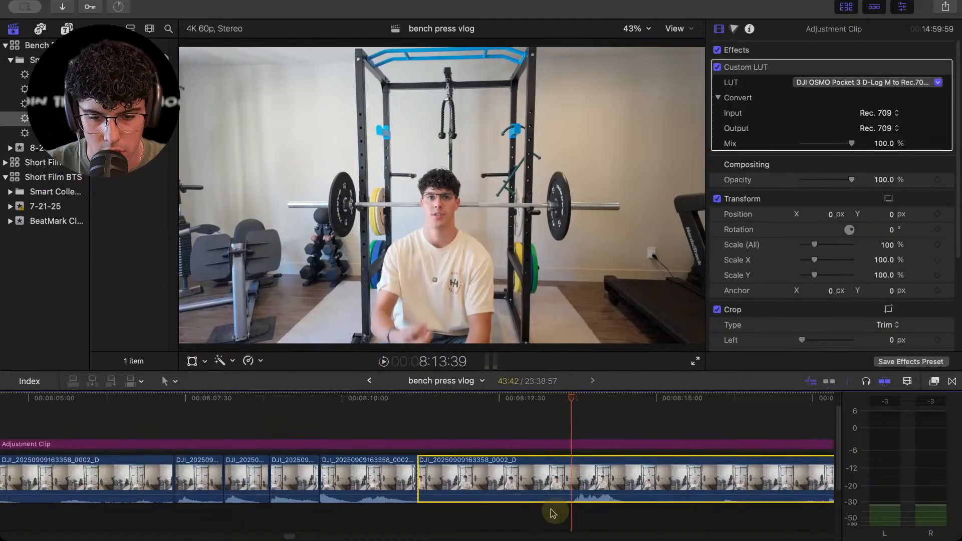
left_click_drag(425, 480, 581, 483)
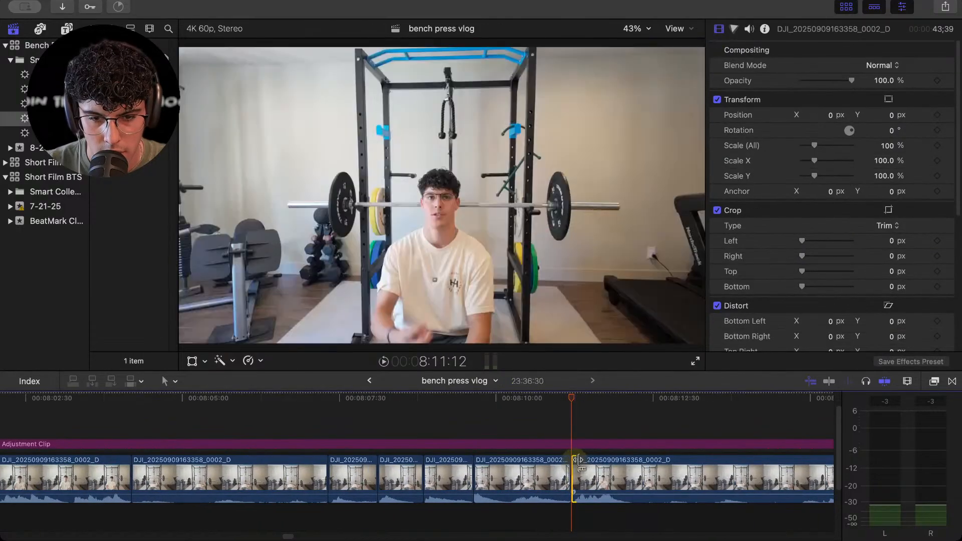
key("space")
left_click(341, 426)
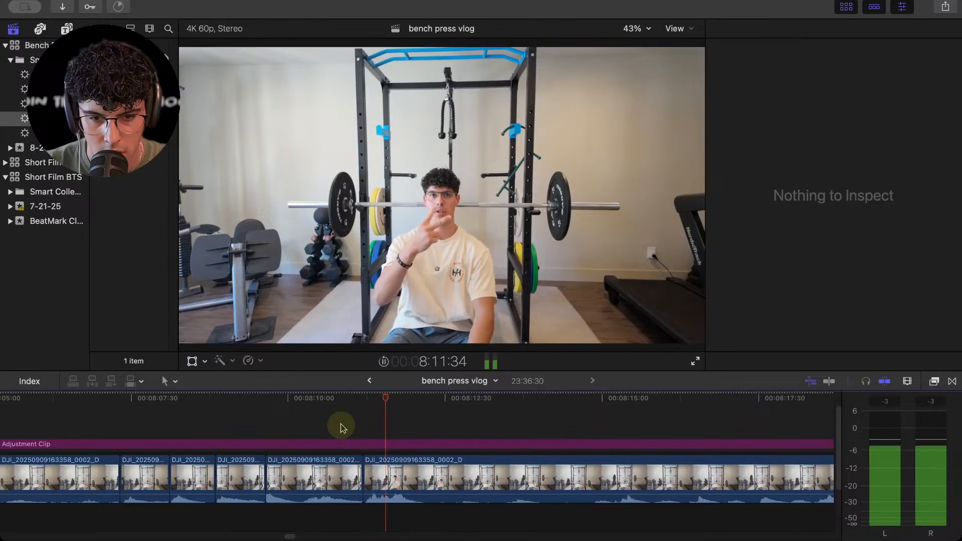
Cut the talking piece that starts at 8:11:12 at 8:12:20 and continue playback.
key("space")
left_click(408, 489)
key("super+b")
key("space")
Trim 2:57 off the start of the piece after the 8:12:20 cut and play the bench press that follows.
left_click(478, 429)
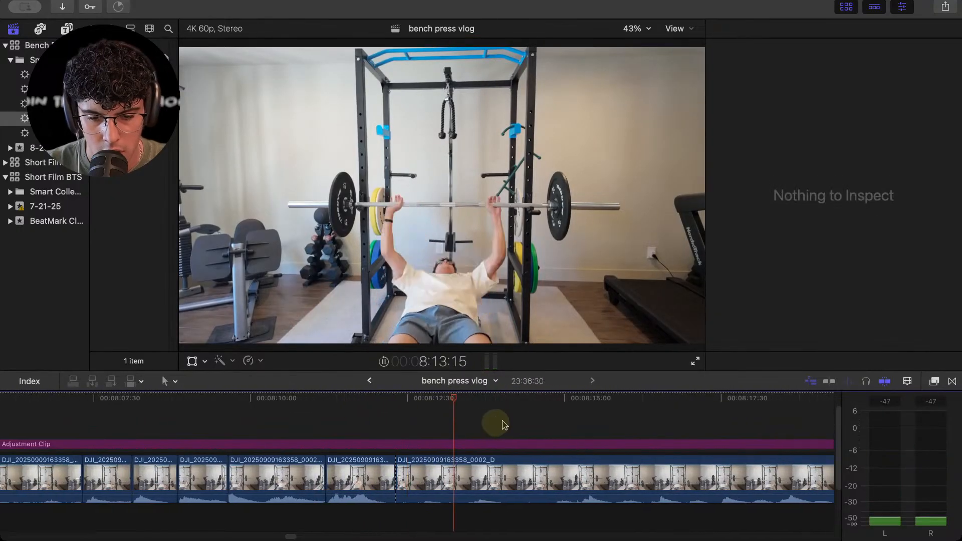
left_click(539, 421)
key("space")
left_click_drag(420, 404, 384, 411)
key("alt+bracketleft")
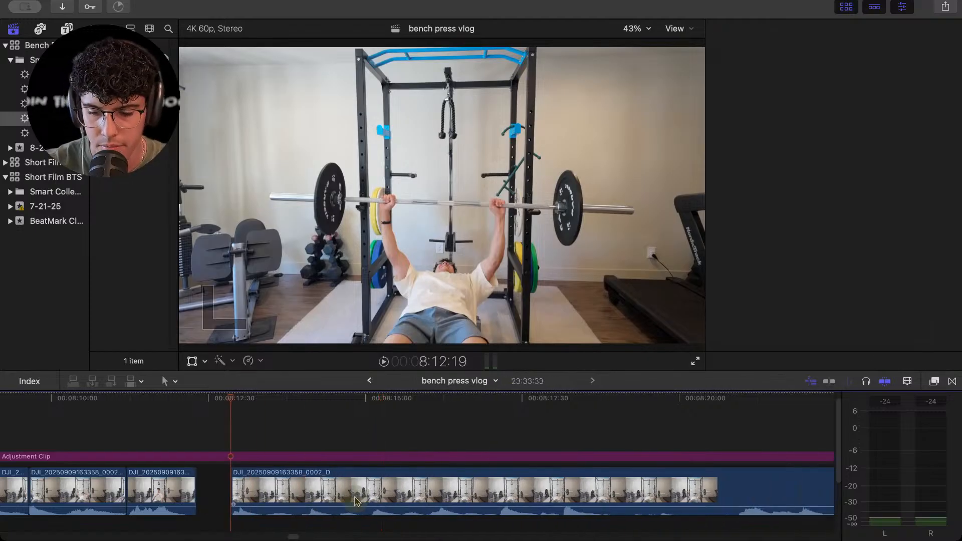
left_click(384, 362)
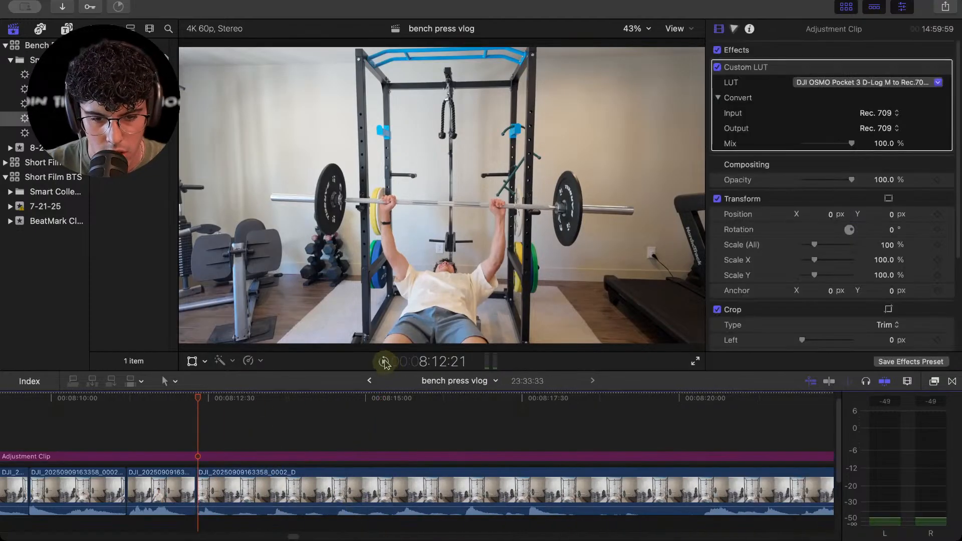
left_click(385, 362)
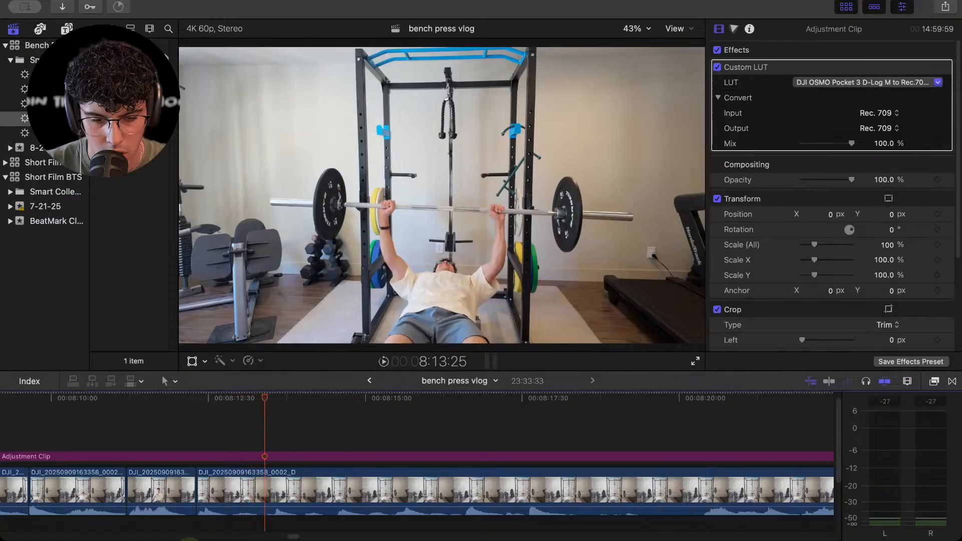
Cut the long piece at 8:13:25, trim 32 frames off the start of the remaining piece, and replay.
left_click(248, 489)
key("cmd+b")
key("space")
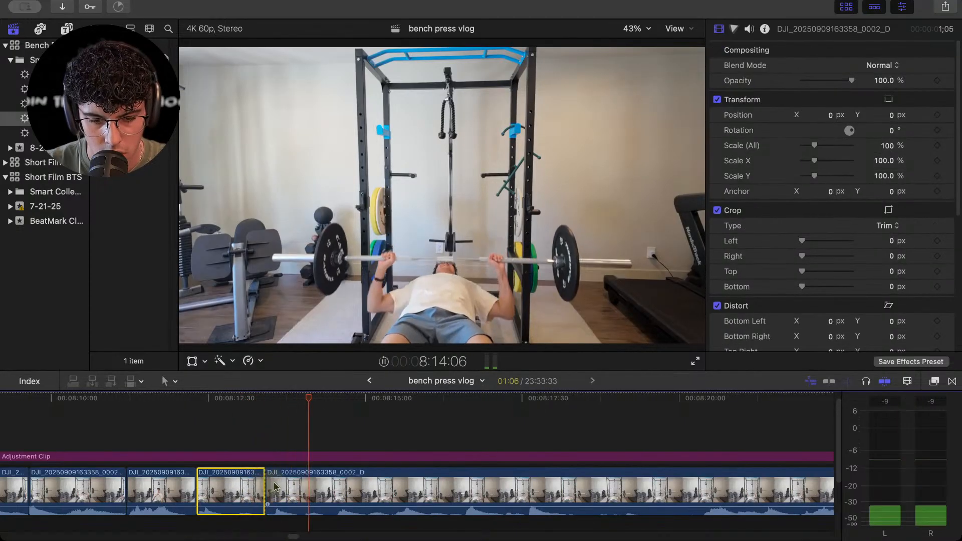
left_click_drag(270, 490, 303, 490)
left_click(284, 423)
key("space")
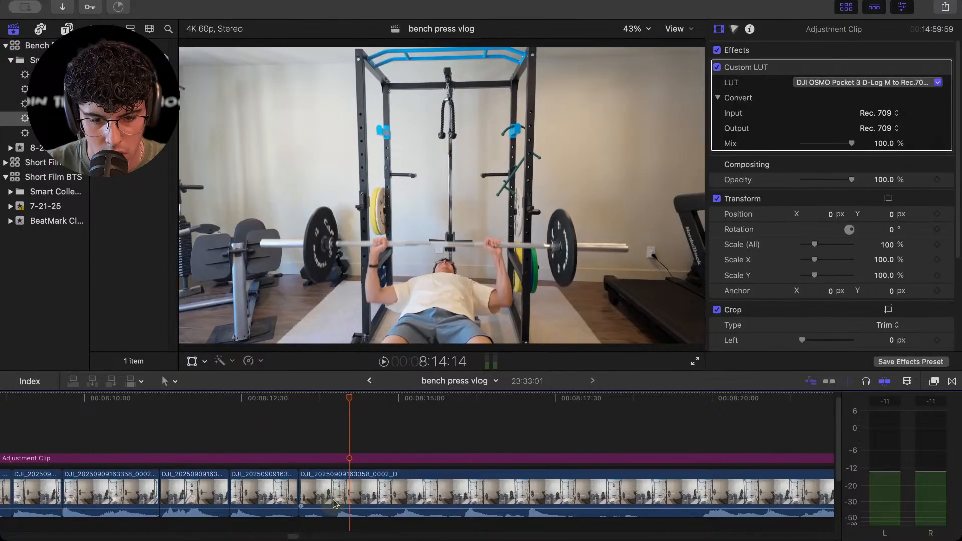
Cut the long bench press piece at 8:14:18 and play on to find the next repetition.
key("space")
left_click(367, 475)
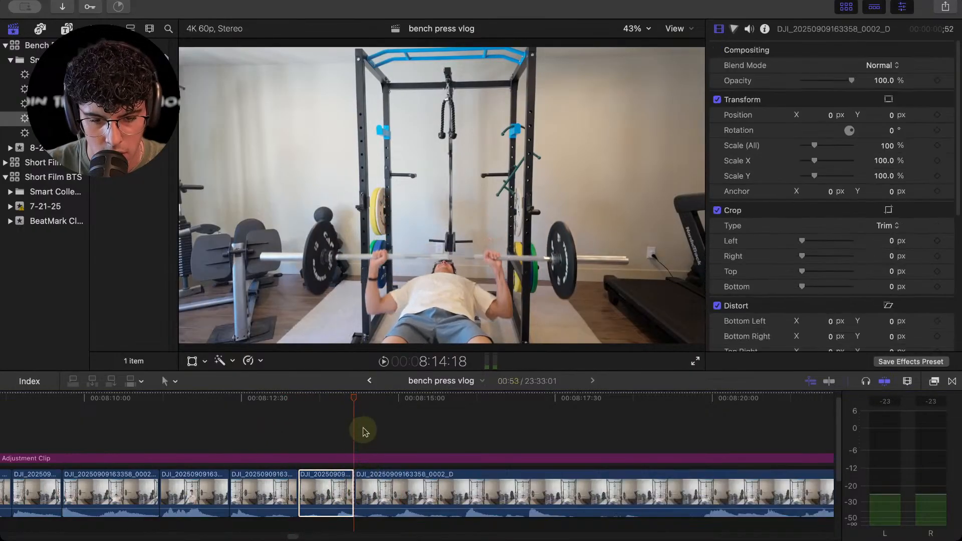
left_click(364, 432)
key("space")
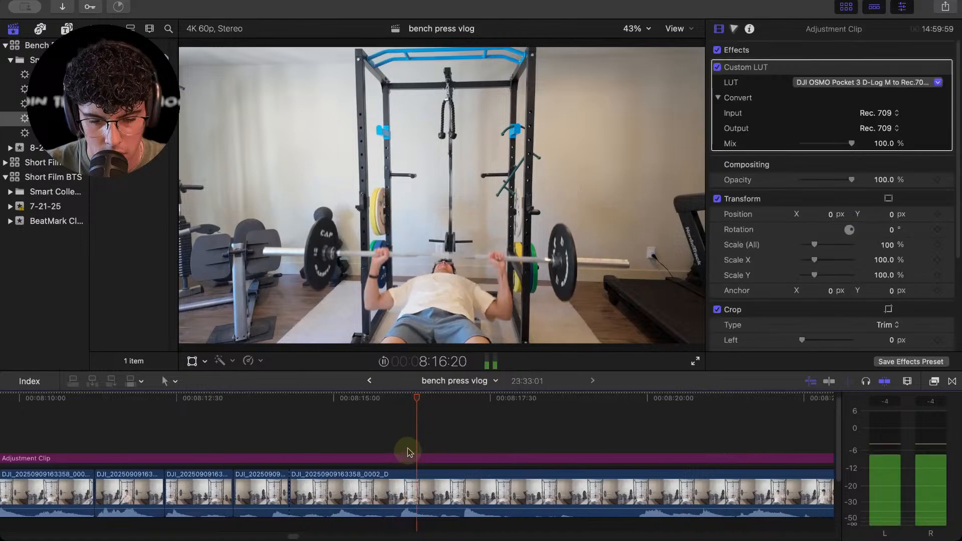
Trim 1:46 off the start of the piece after the 8:14:18 cut and replay the join.
key("space")
left_click(388, 493)
scroll(382, 509, "down", 2)
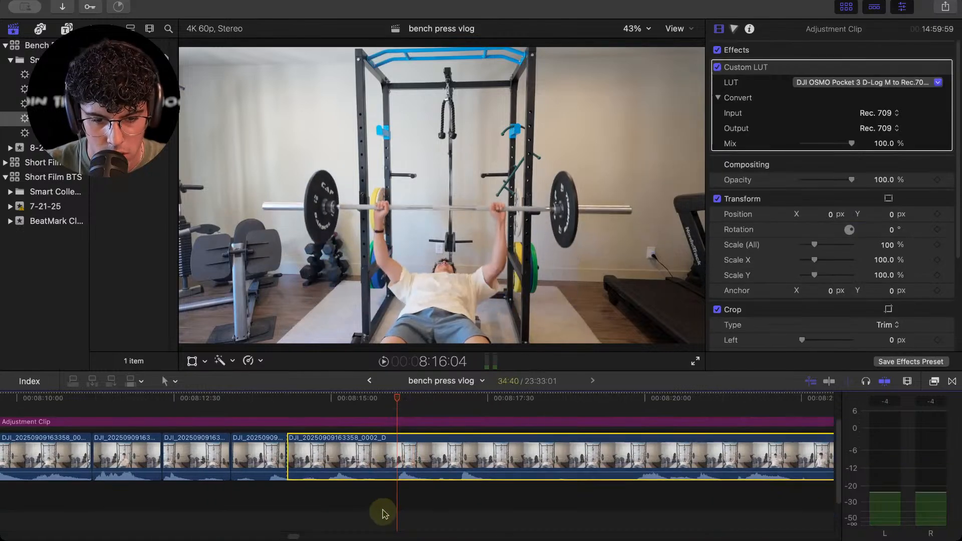
left_click_drag(288, 459, 399, 465)
left_click(376, 420)
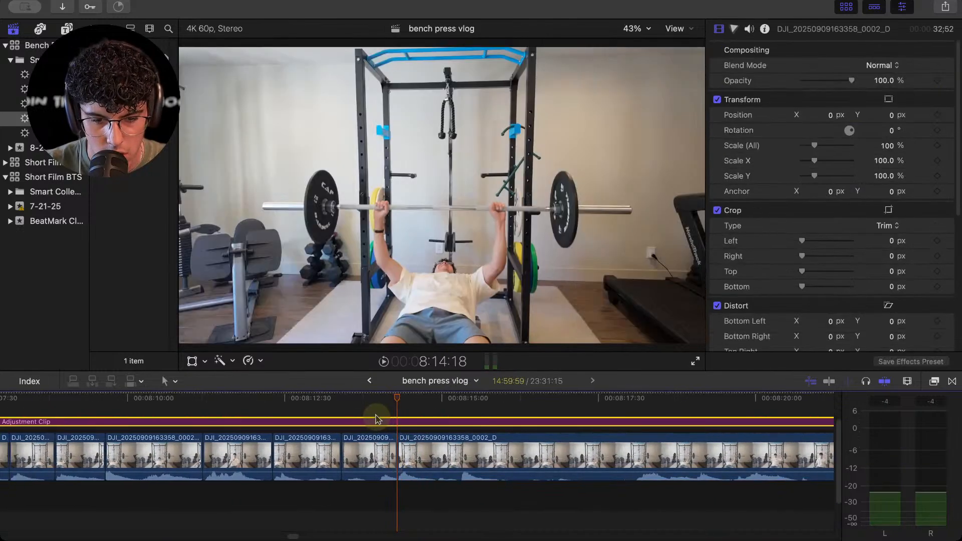
scroll(375, 417, "up", 1)
left_click(374, 417)
key("space")
scroll(371, 416, "right", 1)
scroll(370, 416, "right", 1)
left_click(370, 415)
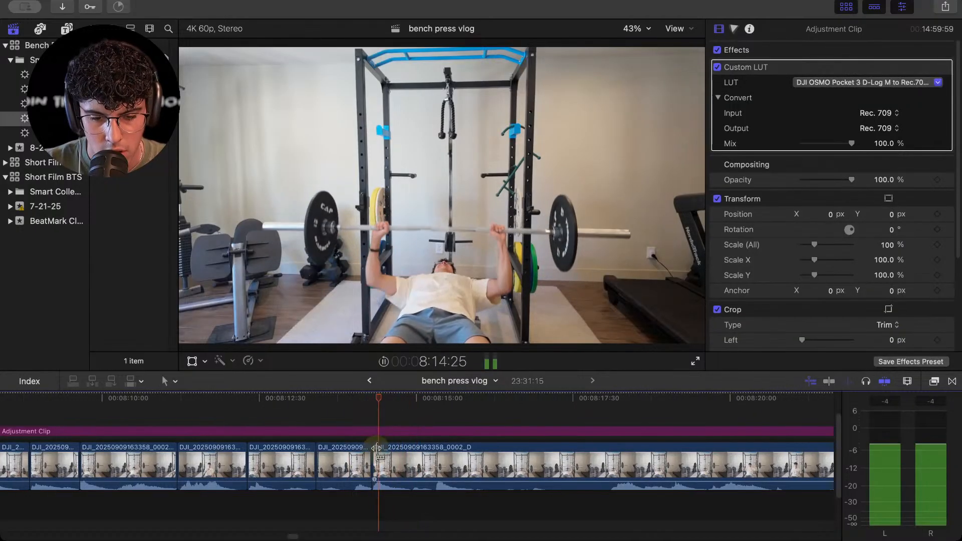
Extend the start of the piece after the 8:14:18 cut by 10 frames and replay the preceding bench press cuts.
left_click_drag(373, 456, 362, 455)
left_click(351, 429)
left_click(347, 417)
scroll(341, 416, "up", 1)
key("space")
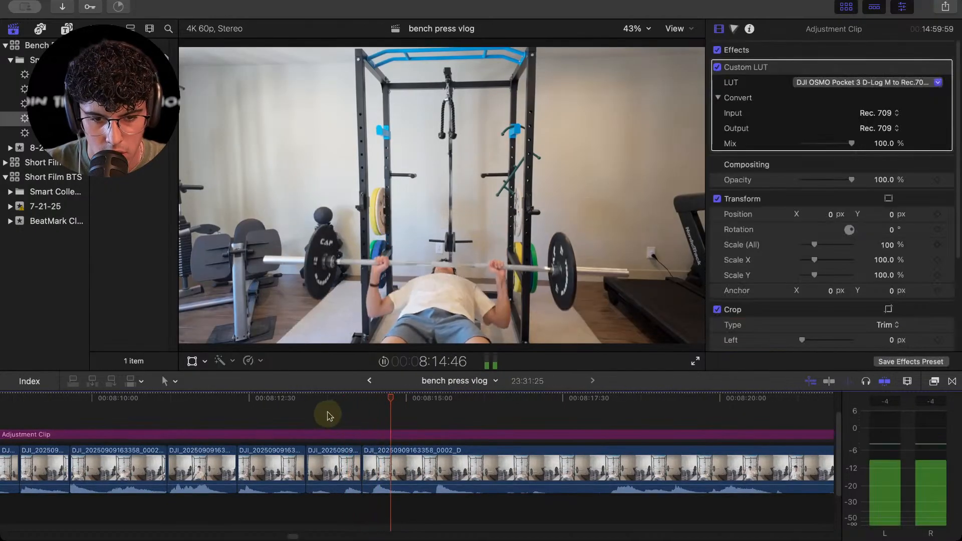
left_click(303, 417)
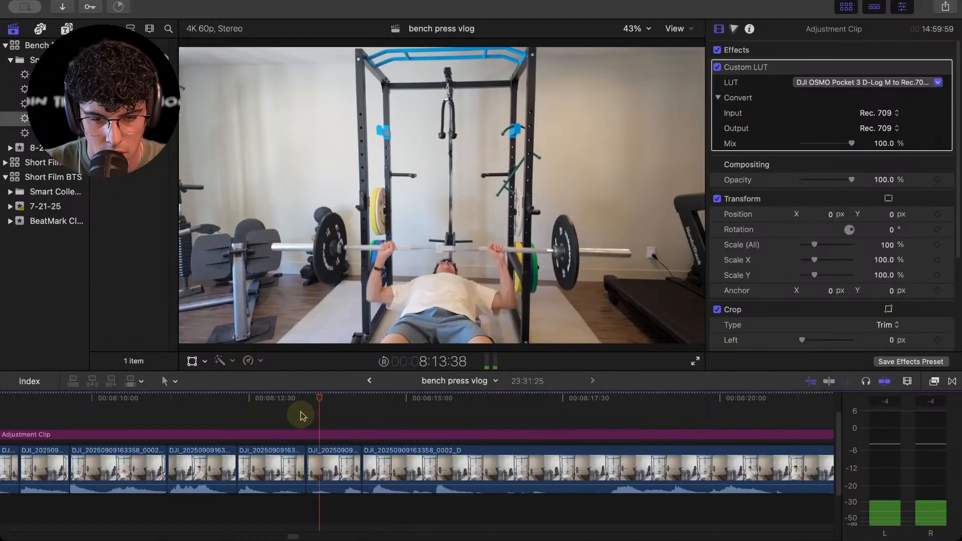
key("space")
key("space")
key("space")
key("space")
key("space")
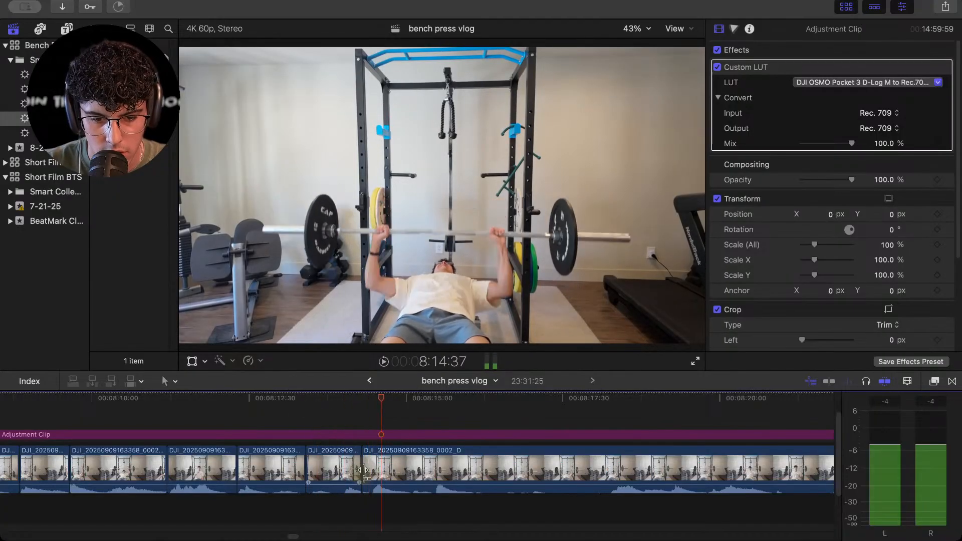
Trim 31 frames off the start of the piece after the 8:14:18 cut and replay the join.
left_click_drag(366, 470, 378, 470)
left_click(357, 420)
key("space")
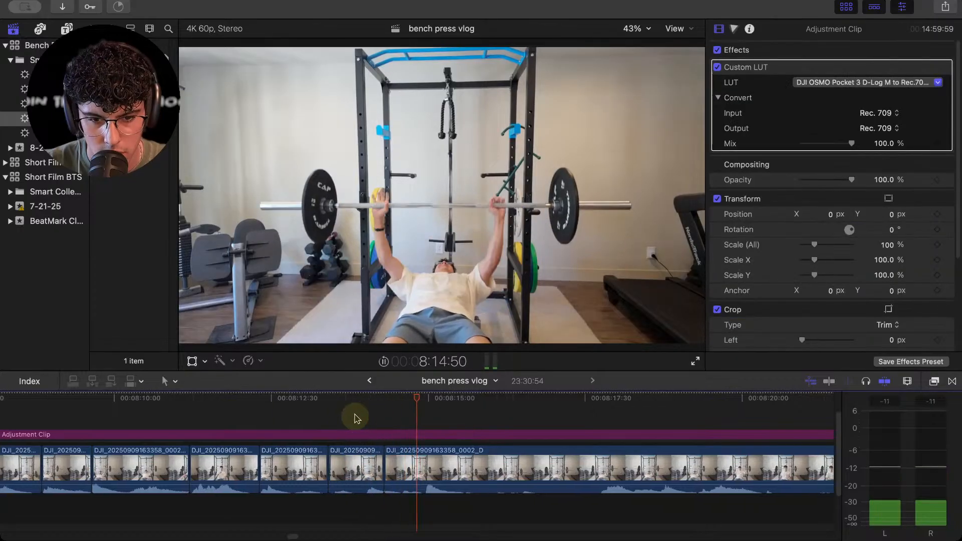
Cut the long bench press piece at 8:15:29 and play on past the cut.
key("space")
left_click(425, 481)
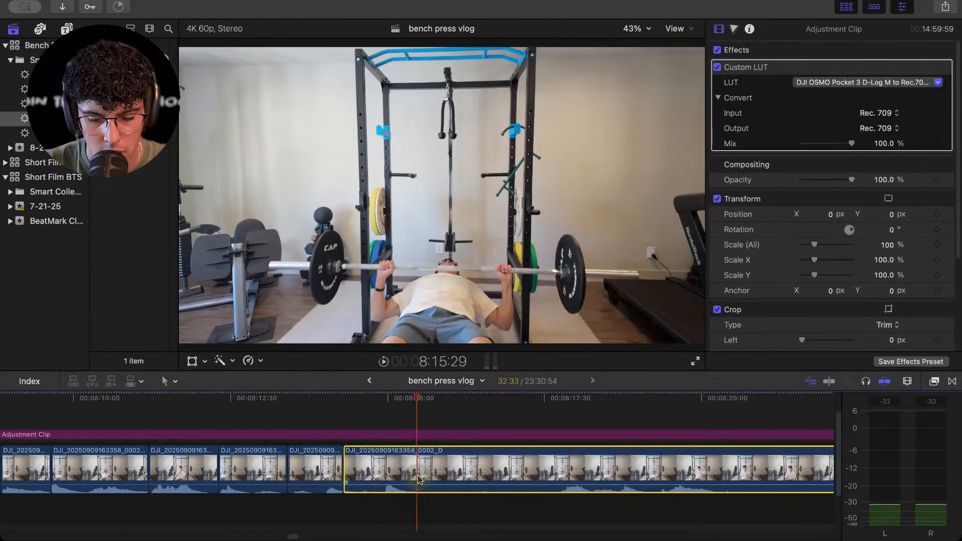
key("super+b")
key("space")
left_click(508, 421)
key("space")
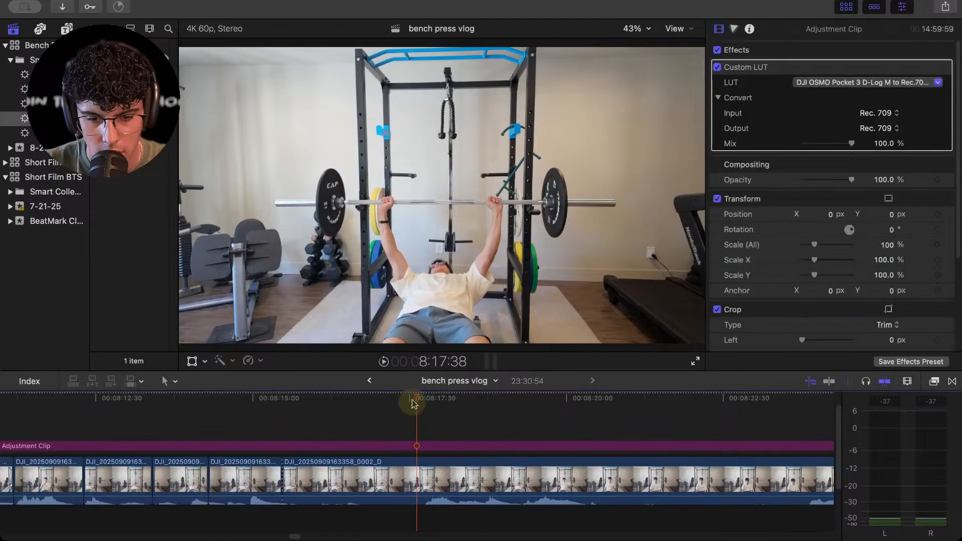
Review the pause before the next repetition, cut at 8:17:45, and delete the piece from 8:15:29 up to that cut.
left_click_drag(416, 402, 476, 401)
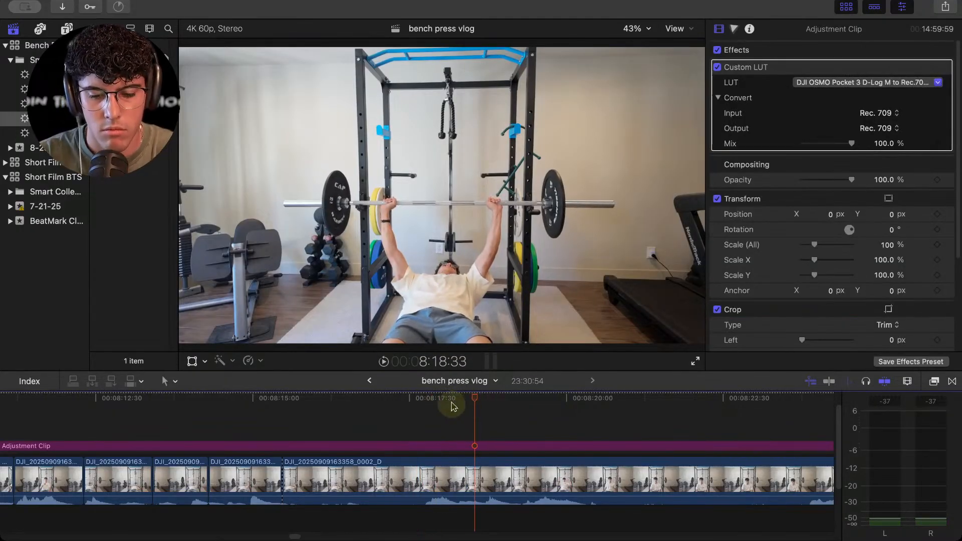
left_click(429, 408)
key("space")
left_click(369, 399)
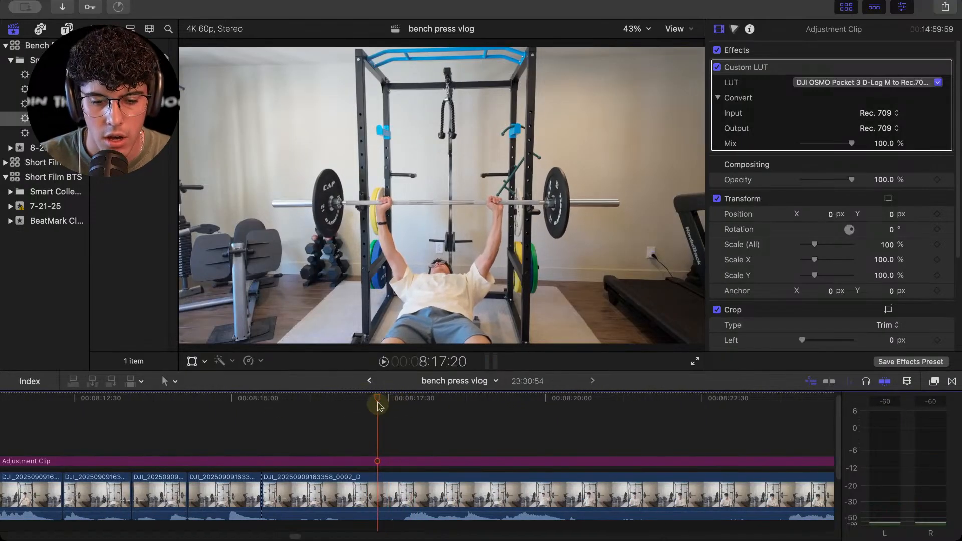
left_click(261, 422)
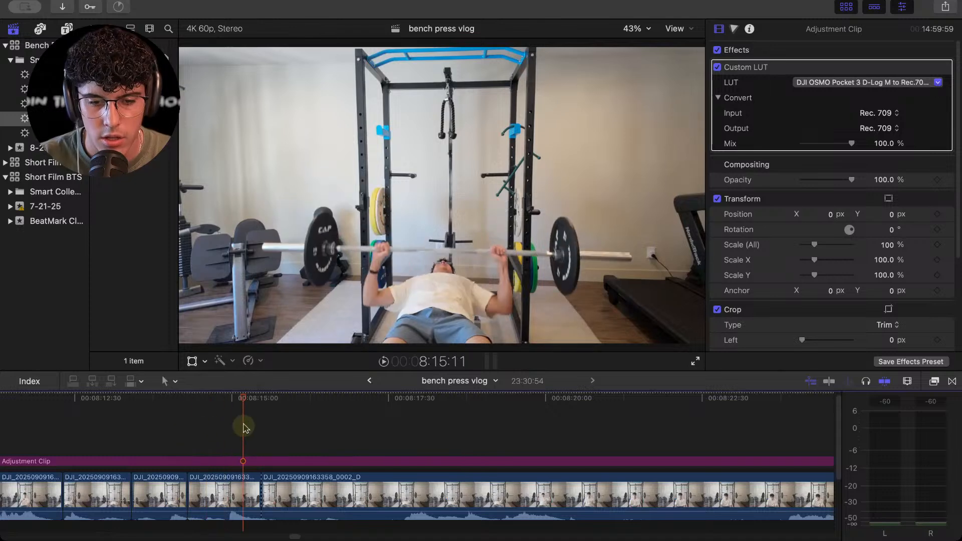
left_click(218, 432)
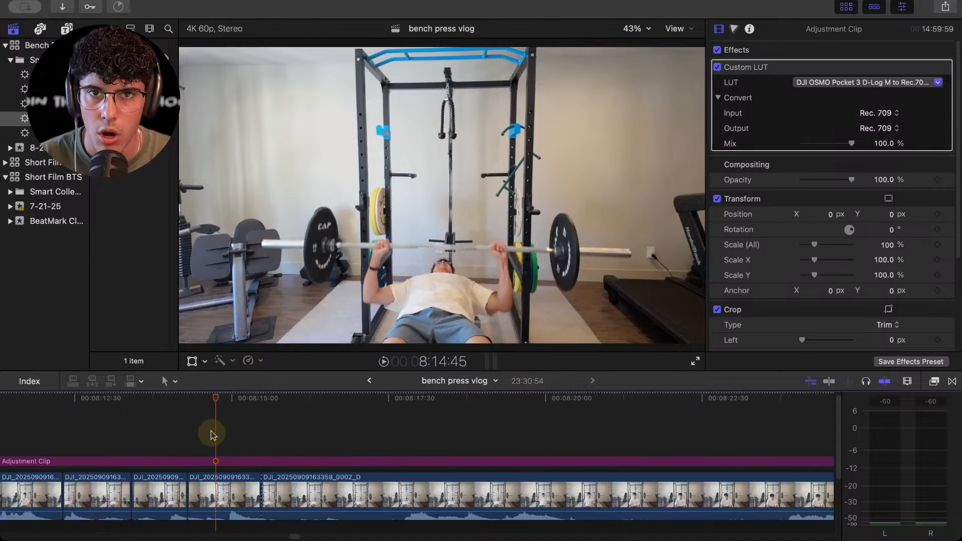
left_click(262, 404)
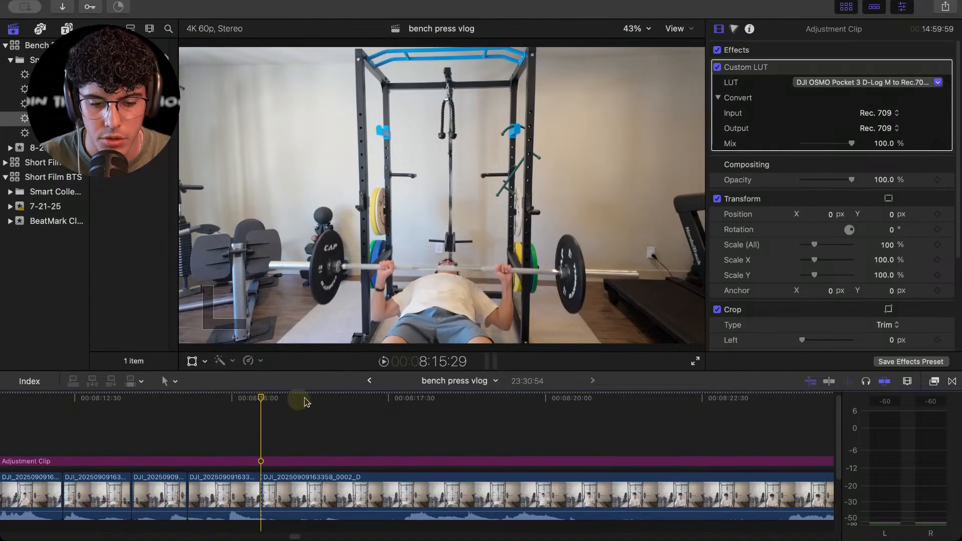
left_click_drag(304, 402, 396, 414)
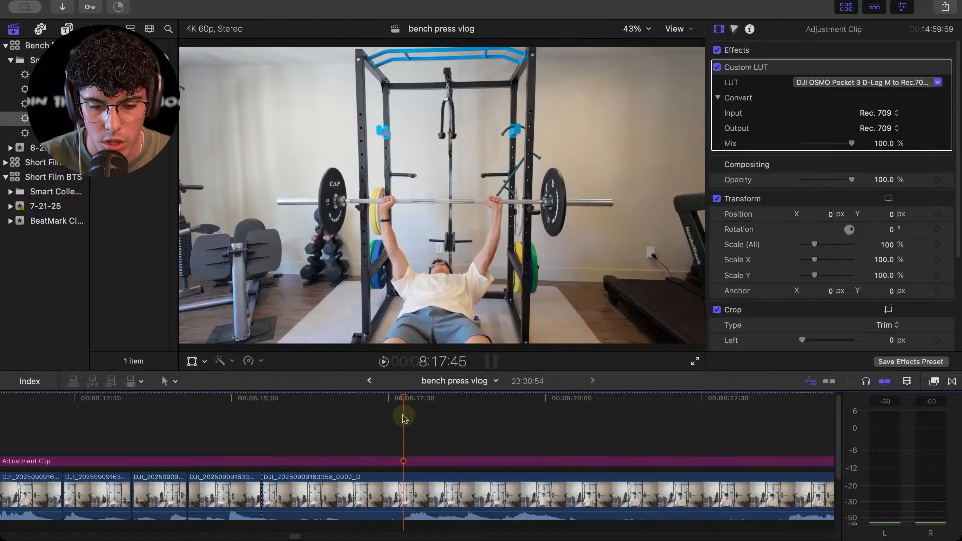
left_click(411, 505)
key("super+b")
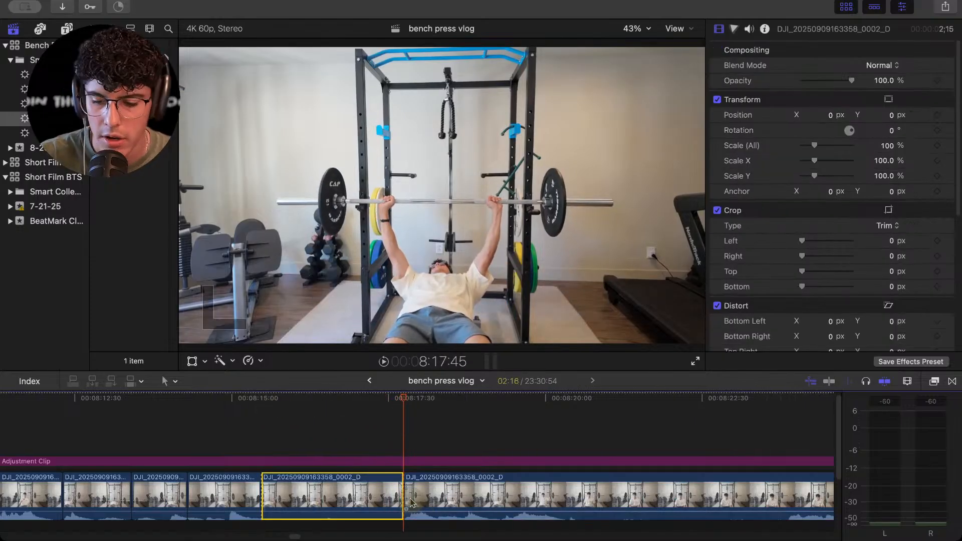
key("BackSpace")
Replay the 8:15:29 join, extend the start of the long final piece by 1:23, and replay it again.
left_click(252, 434)
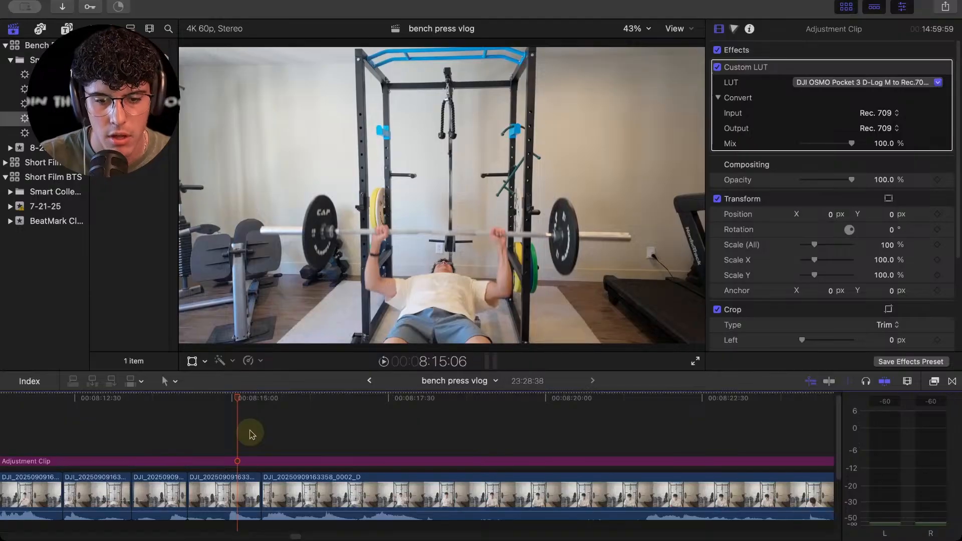
key("space")
left_click(230, 441)
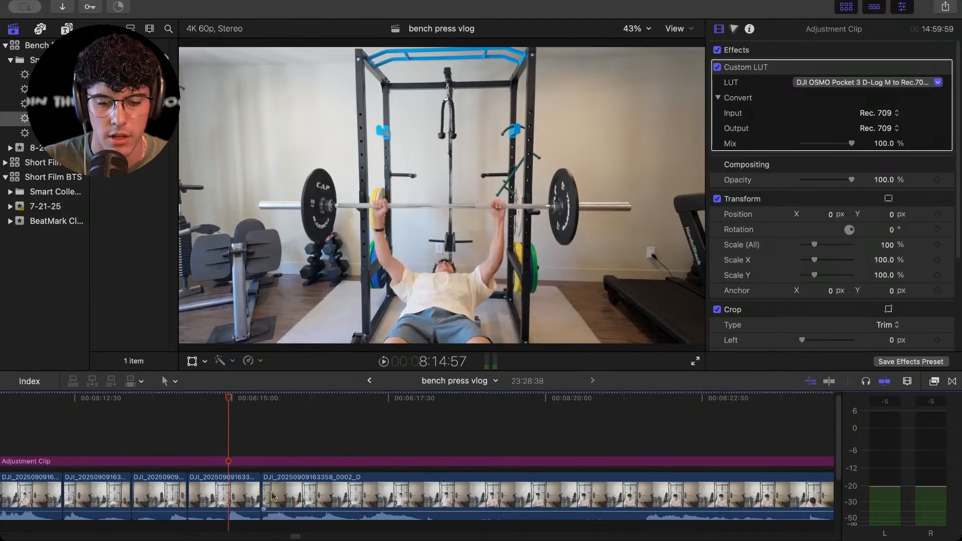
left_click_drag(264, 497, 176, 494)
left_click(136, 434)
key("space")
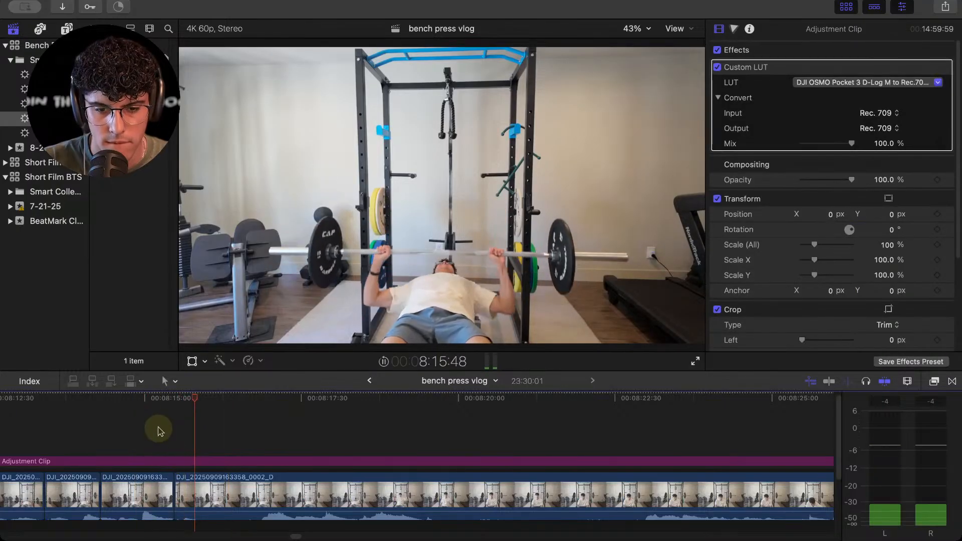
Replay the join at the start of the long final bench press piece, trim about 15 frames off that start, and replay it.
left_click(163, 441)
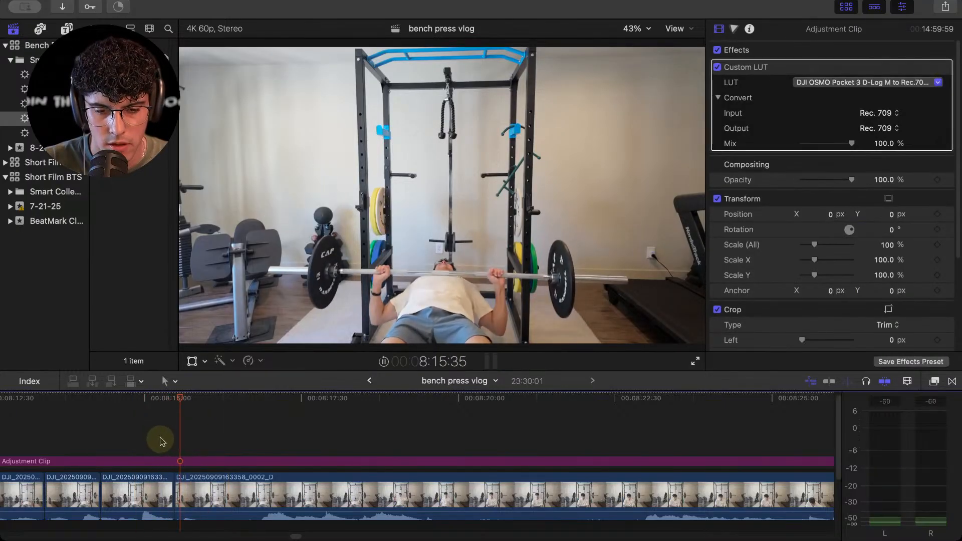
key("space")
left_click_drag(178, 488, 194, 487)
key("space")
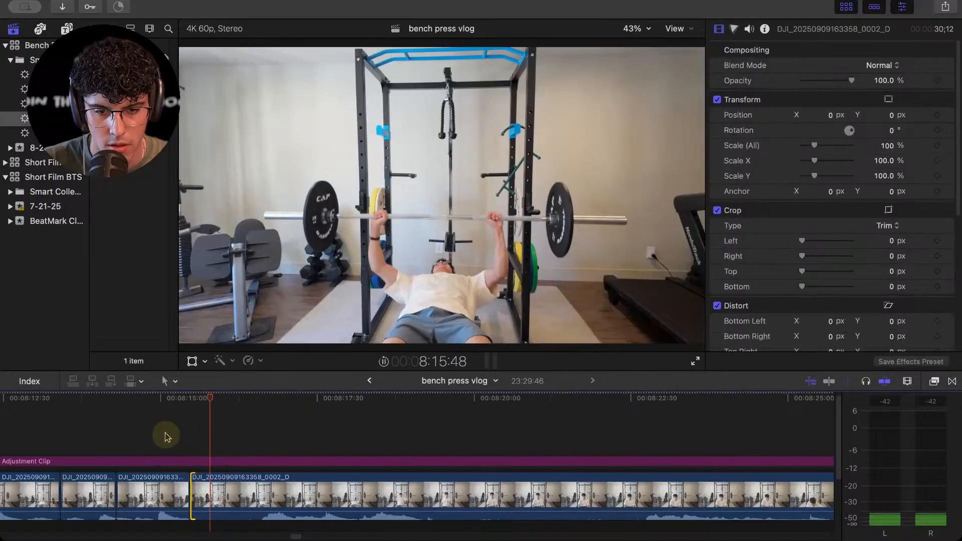
left_click(158, 438)
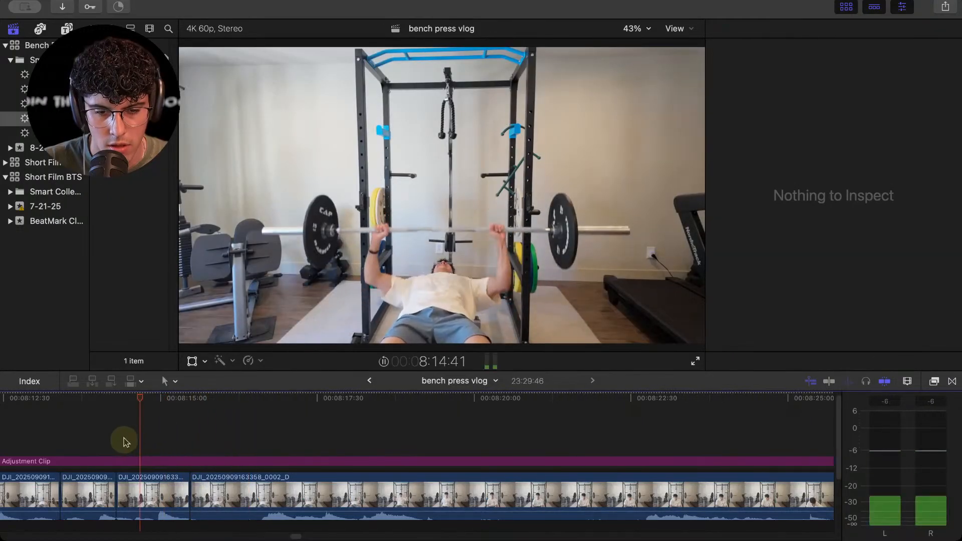
key("space")
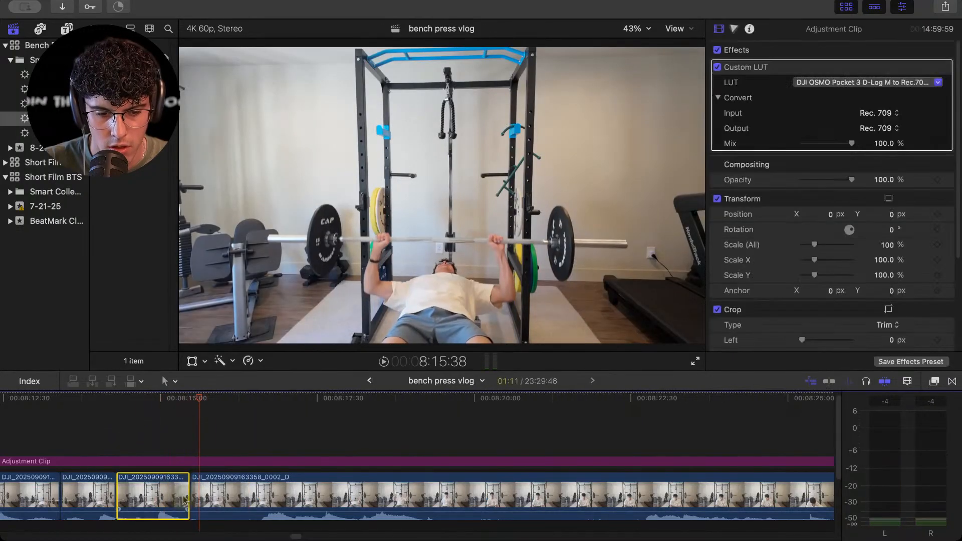
Trim 7 frames off the end of the piece before the final one and 1:14 off the final piece's start, replaying the join.
left_click_drag(185, 500, 182, 499)
left_click(129, 426)
key("space")
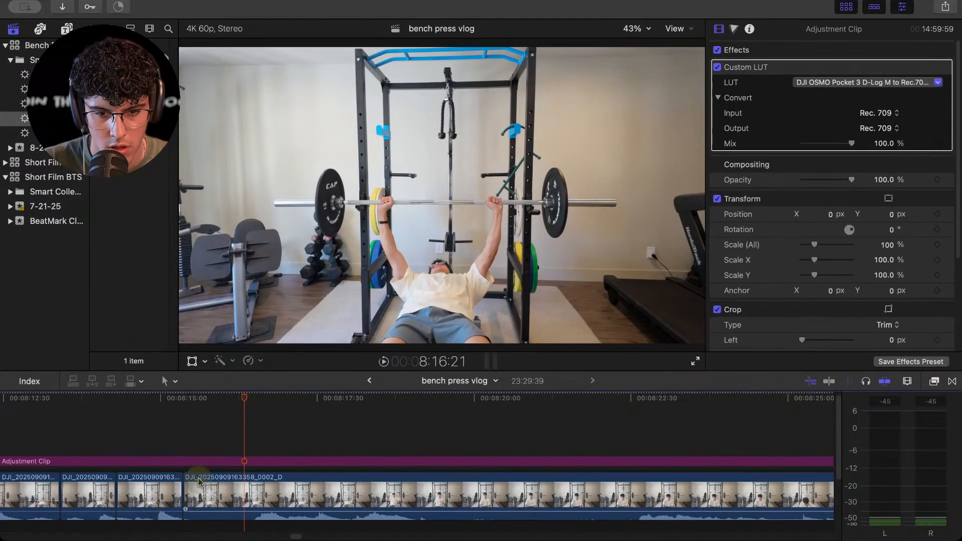
left_click_drag(186, 500, 260, 501)
left_click(208, 422)
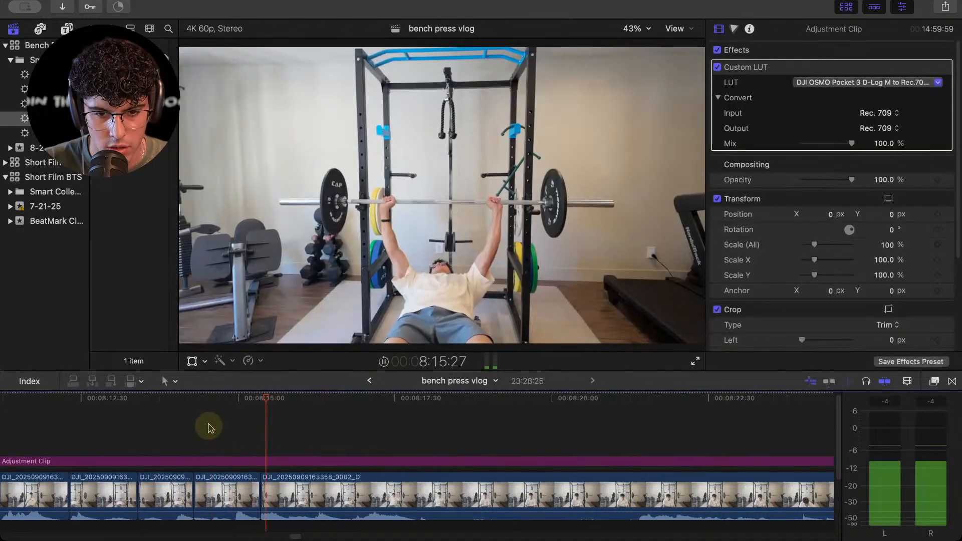
Extend the end of the piece before the final one by 12, 15 and 26 frames in turn, replaying the join after each change.
left_click_drag(251, 493, 263, 494)
left_click(189, 423)
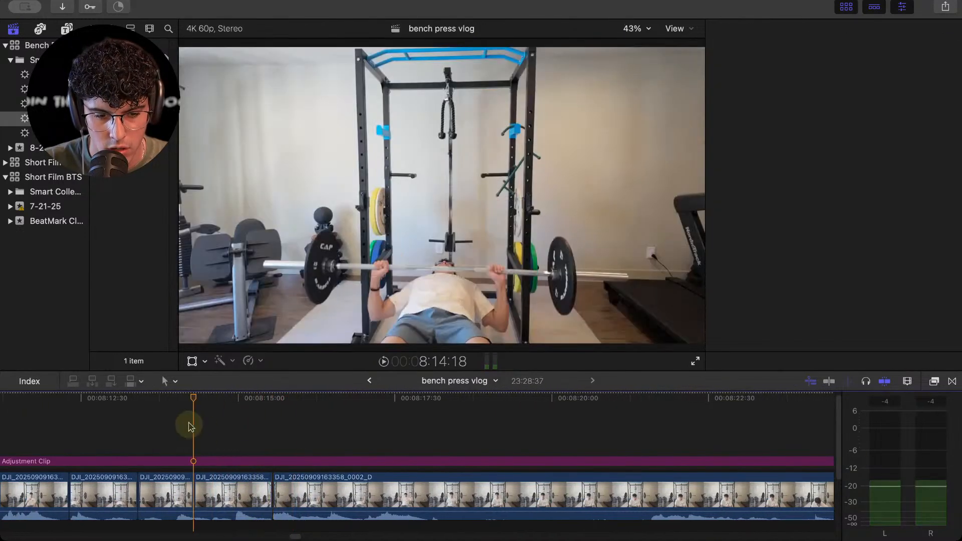
key("space")
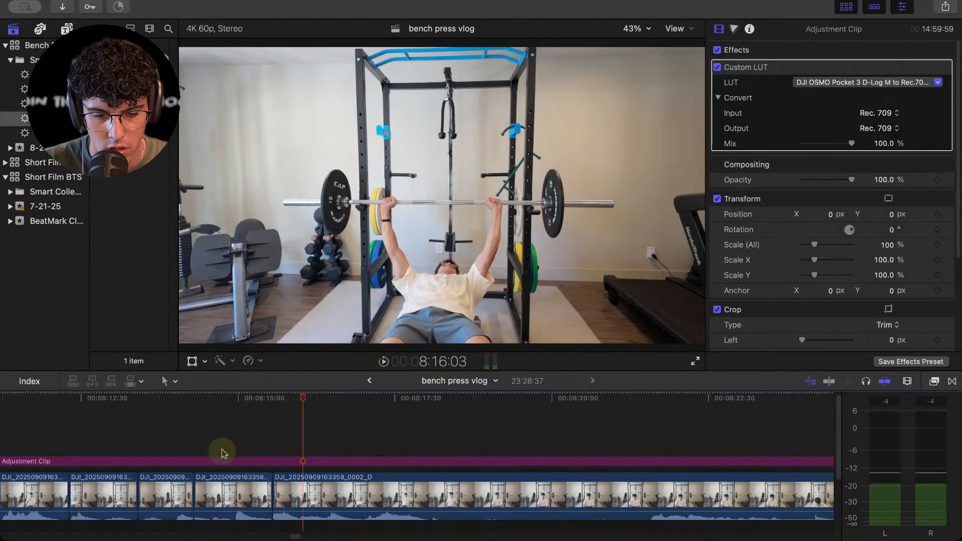
left_click_drag(265, 497, 282, 496)
left_click(200, 422)
key("space")
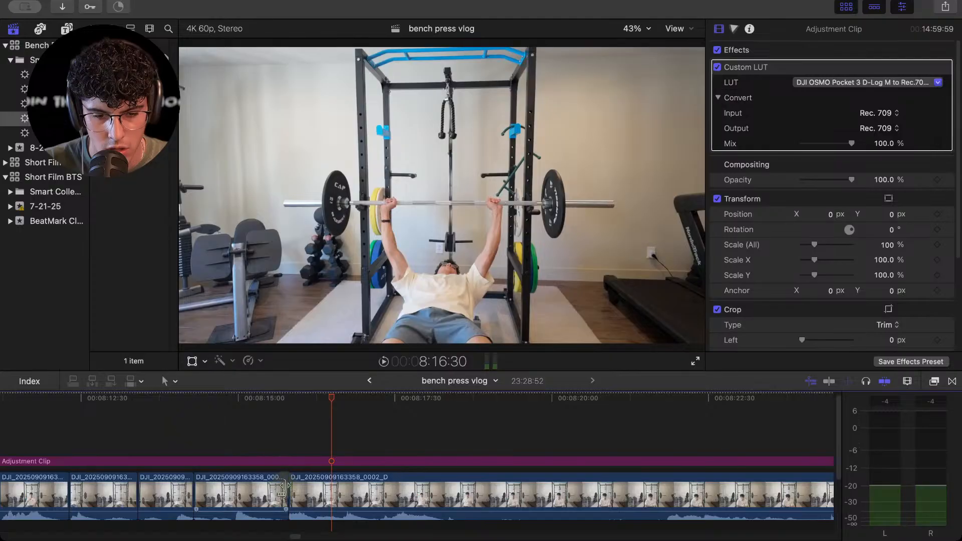
left_click_drag(283, 485, 316, 485)
left_click(196, 440)
key("space")
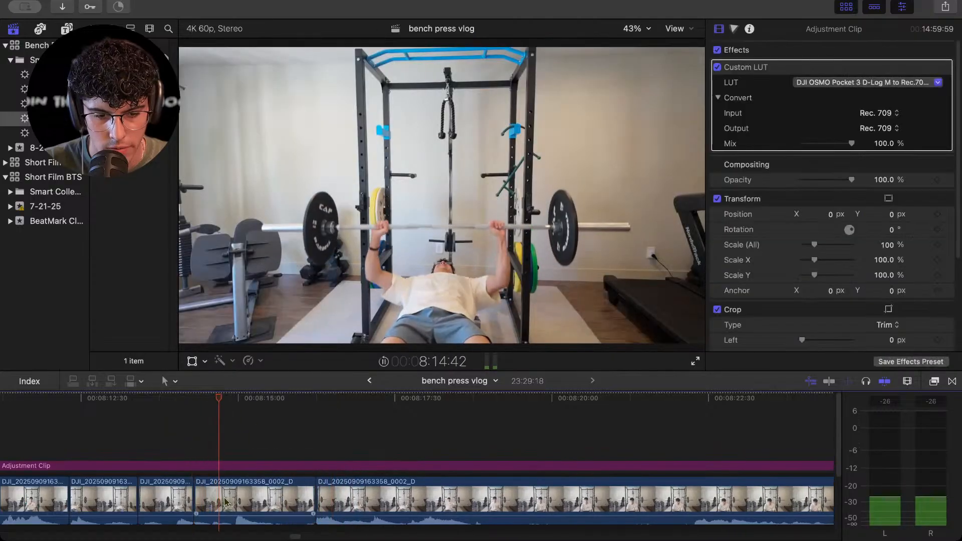
Trim 38 frames off the start of the piece before the long final one and replay from the preceding piece.
left_click_drag(201, 498, 232, 499)
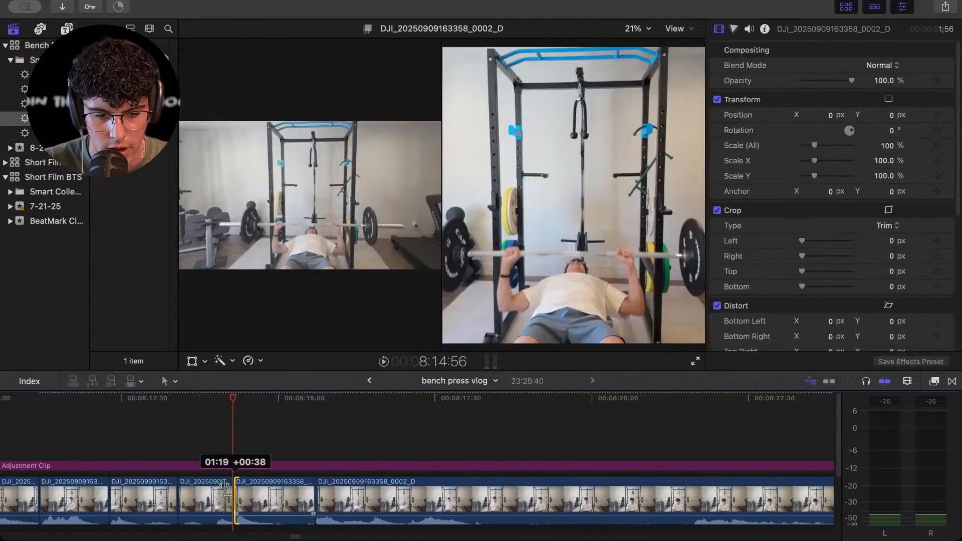
left_click(193, 419)
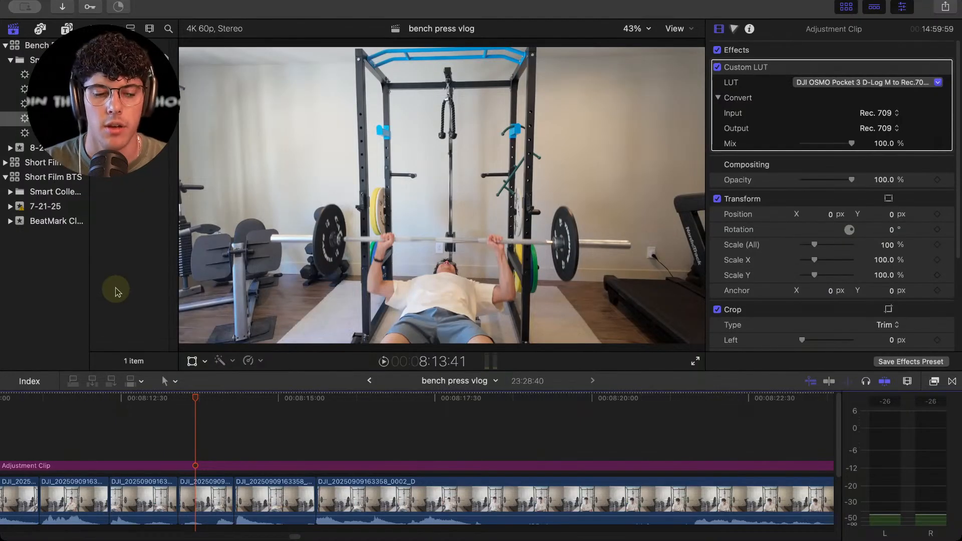
left_click(175, 449)
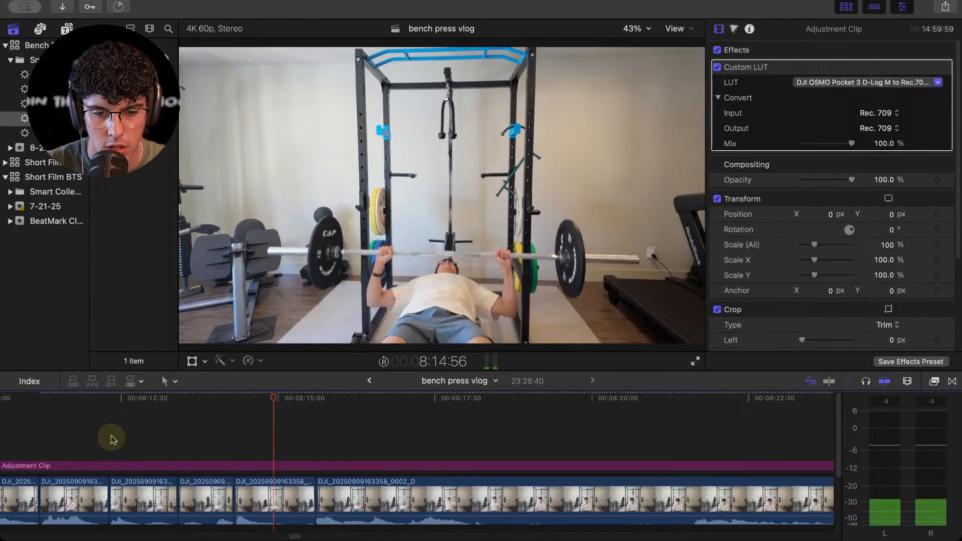
Replay the earlier repetitions, trim 32 frames off the start of the piece beginning near 8:12:20, and play the sequence again.
left_click(124, 453)
key("space")
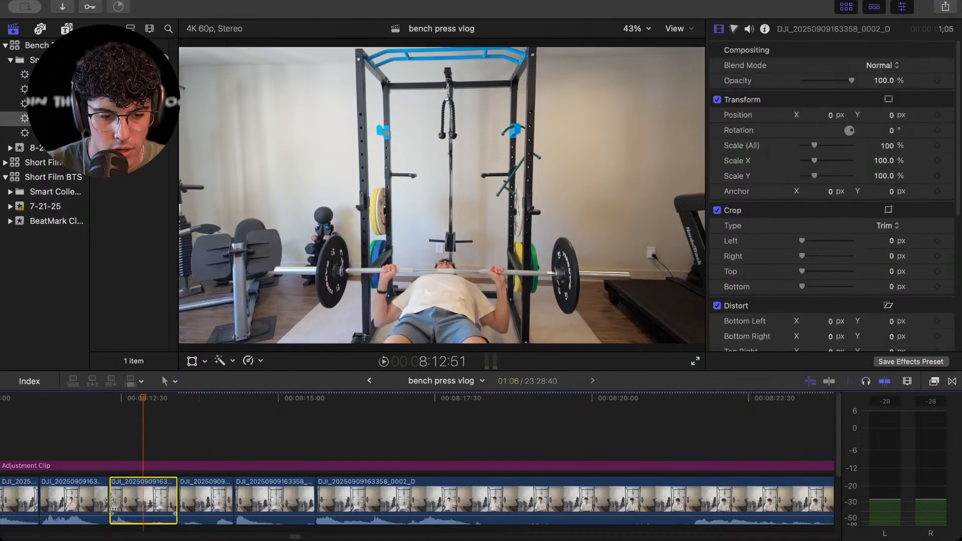
left_click_drag(111, 503, 144, 503)
left_click(73, 438)
key("space")
key("super+4")
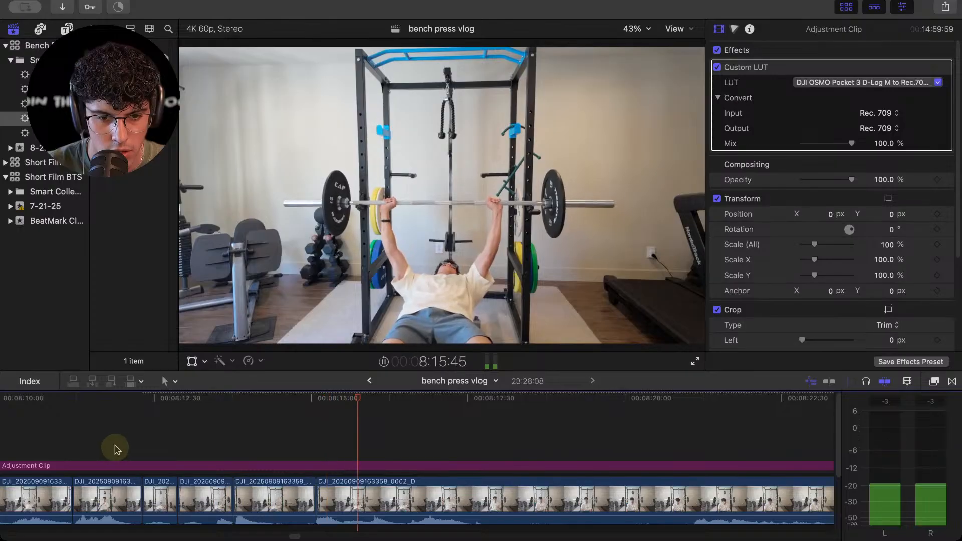
Shorten the end of the piece before the final one to about 8:14:46, extend the final piece's start slightly, and replay the join.
left_click_drag(314, 498, 304, 499)
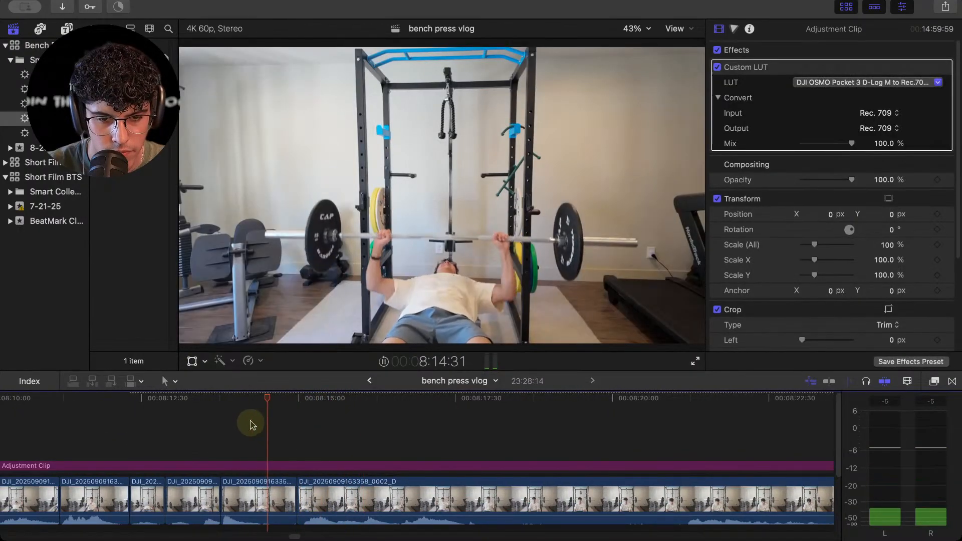
key("space")
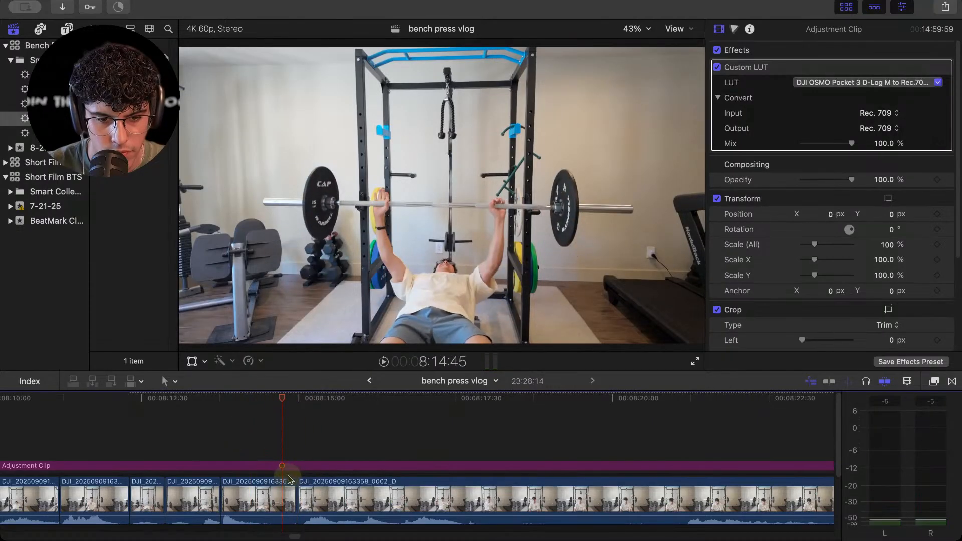
left_click_drag(294, 483, 284, 482)
key("shift+slash")
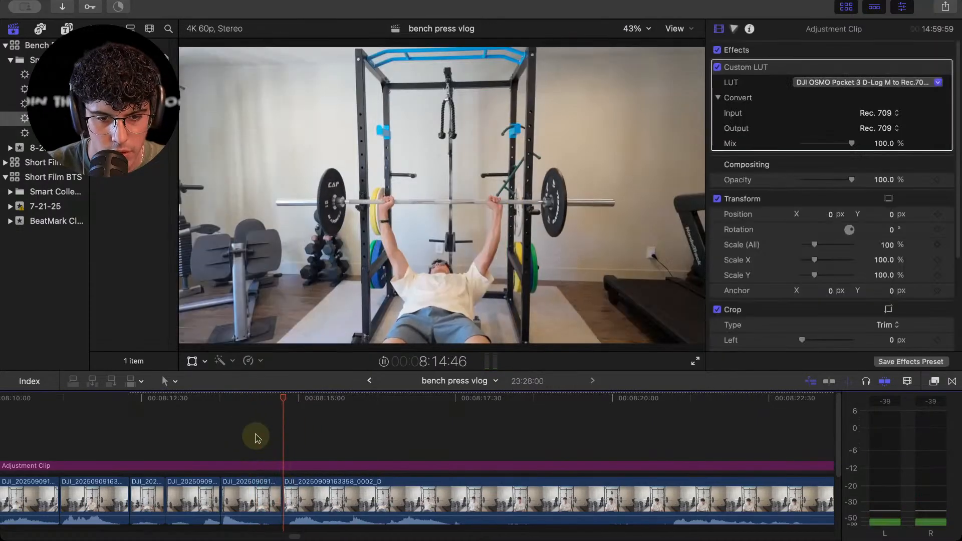
Review the moment after the last repetition in the final piece and cut it at 8:16:18.
left_click(388, 502)
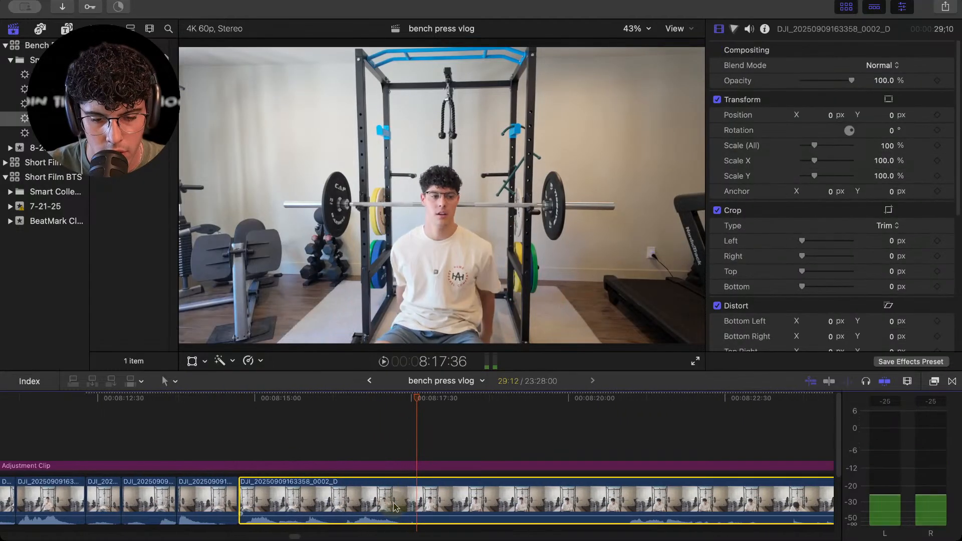
left_click(301, 466)
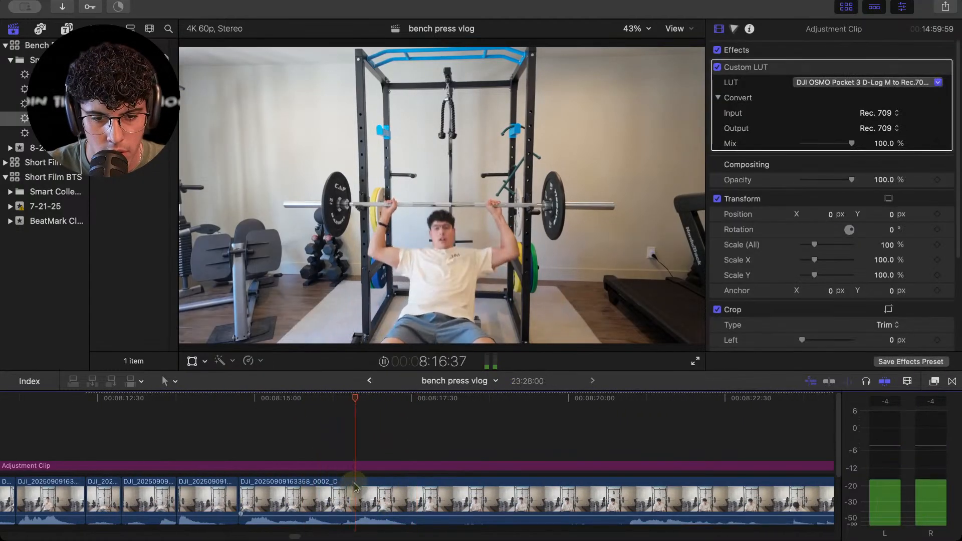
left_click(307, 440)
key("space")
left_click(335, 490)
key("super+b")
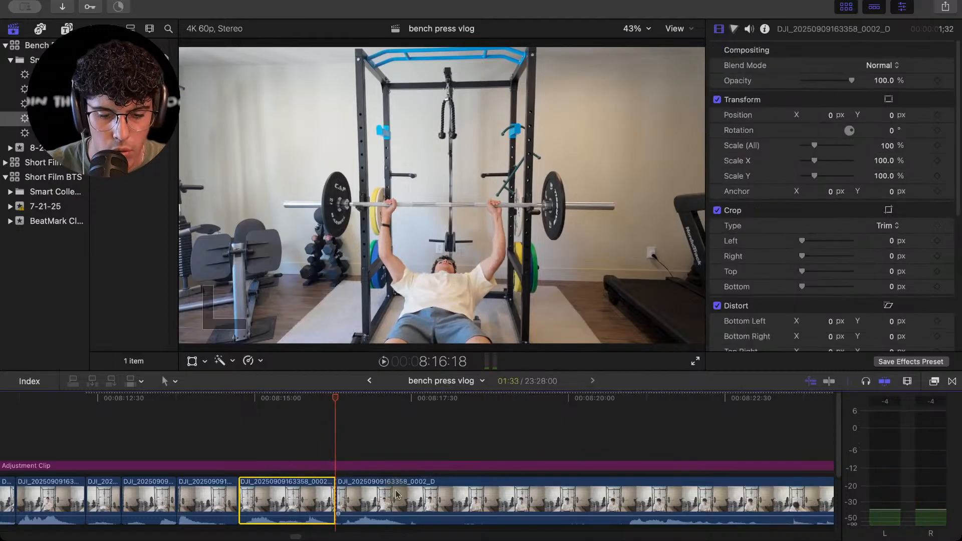
Trim 4:38 off the start of the piece after the 8:16:18 cut and play on from there.
key("super+minus")
left_click_drag(335, 522, 546, 525)
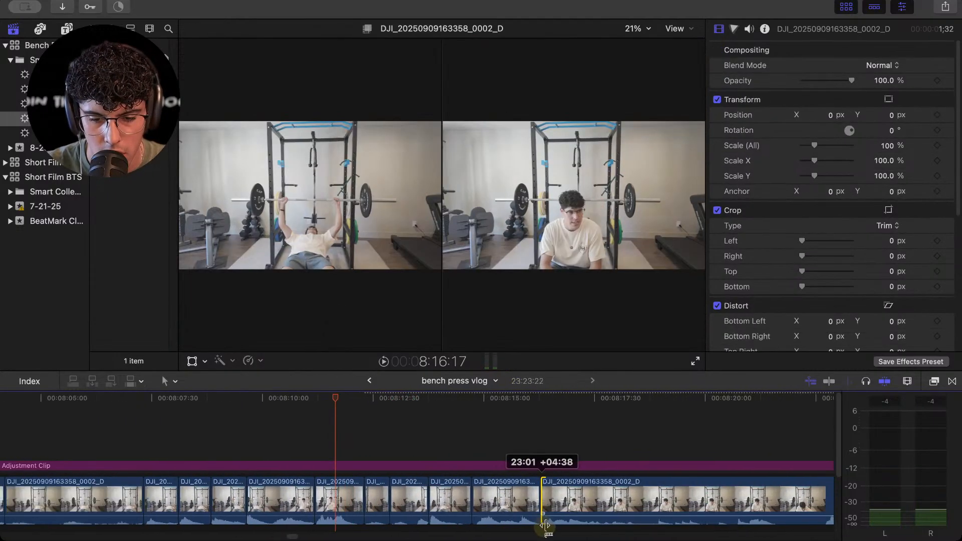
left_click(537, 446)
key("space")
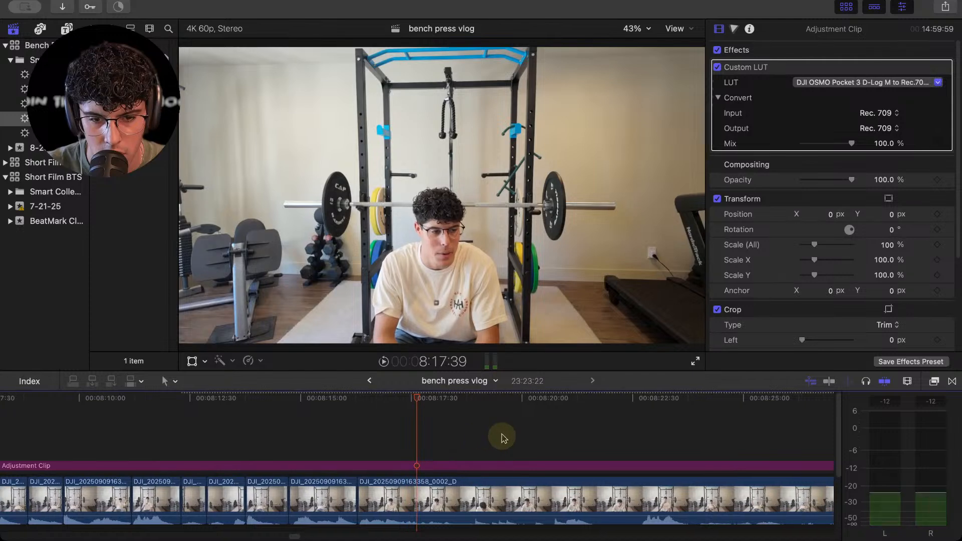
Skim ahead to 8:22:34, cut there, and delete the piece from 8:16:18 up to that cut.
left_click_drag(419, 399, 573, 420)
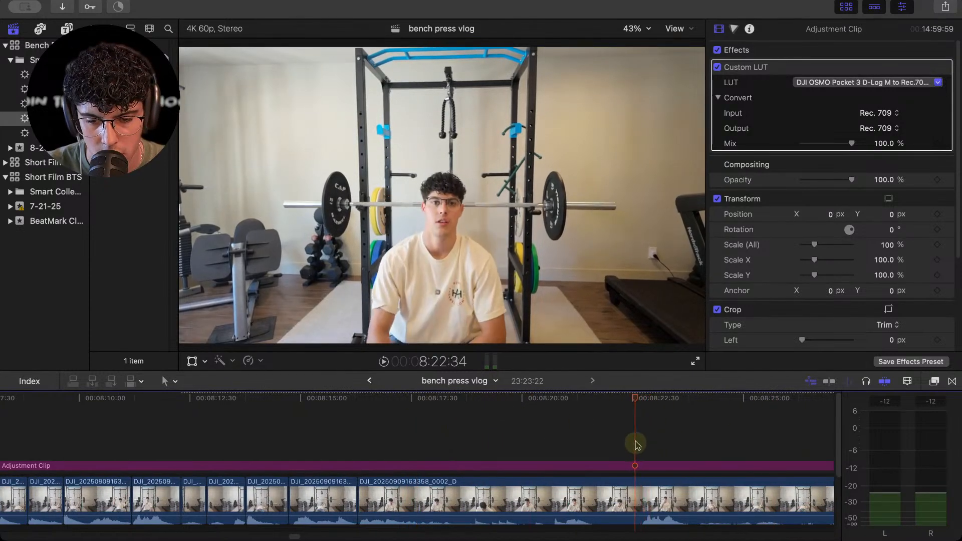
key("super+b")
key("BackSpace")
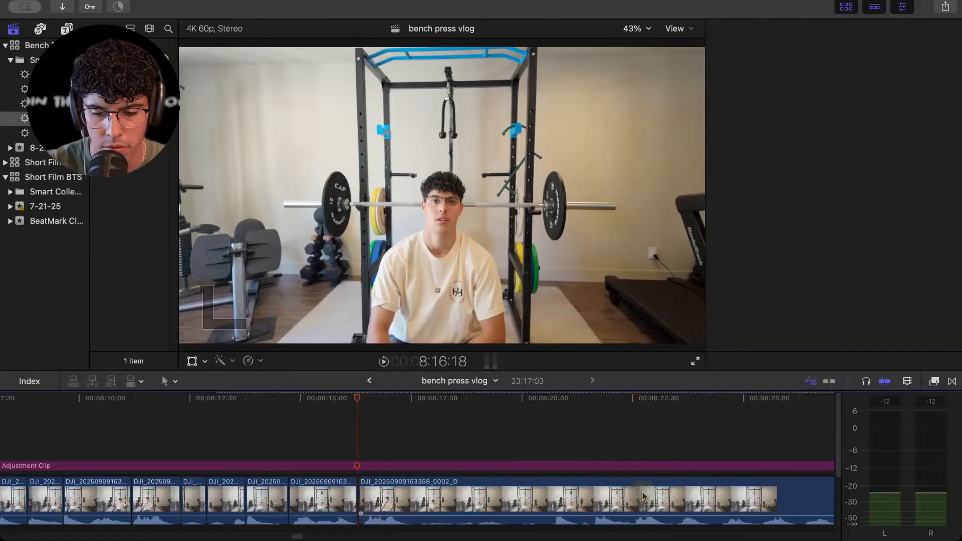
Replay the 8:16:18 join, cut the following piece at about 8:17:22, trim 3:19 off the remainder's start, and play on.
key("space")
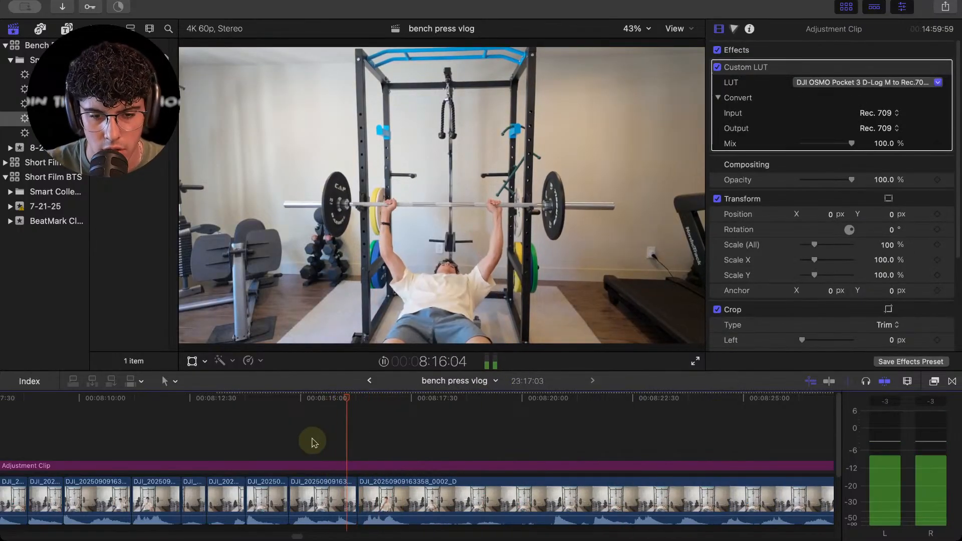
left_click(396, 501)
key("super+b")
left_click_drag(410, 496, 541, 494)
left_click(546, 429)
key("space")
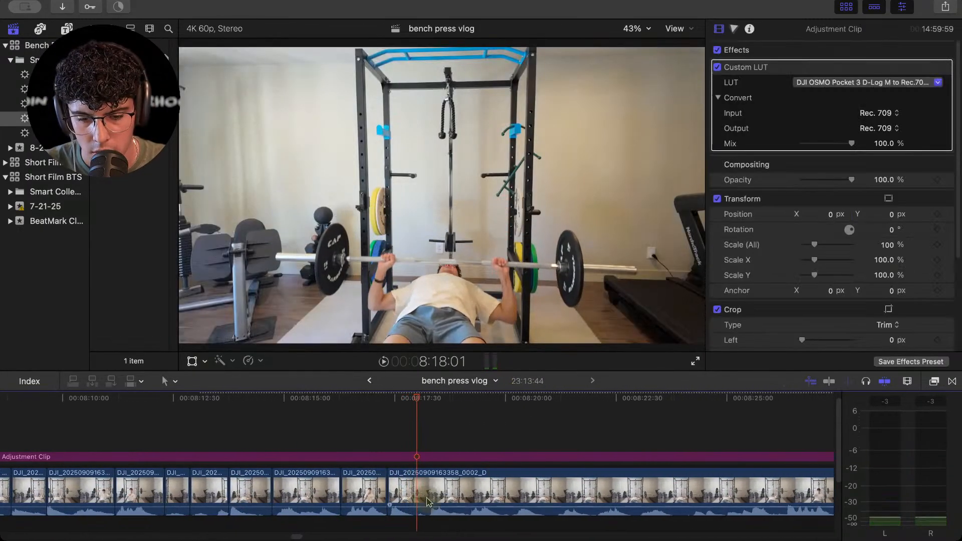
Cut the bench press piece at 8:18:01, trim 16 frames off the start of the remainder, and play on.
left_click(424, 501)
key("super+b")
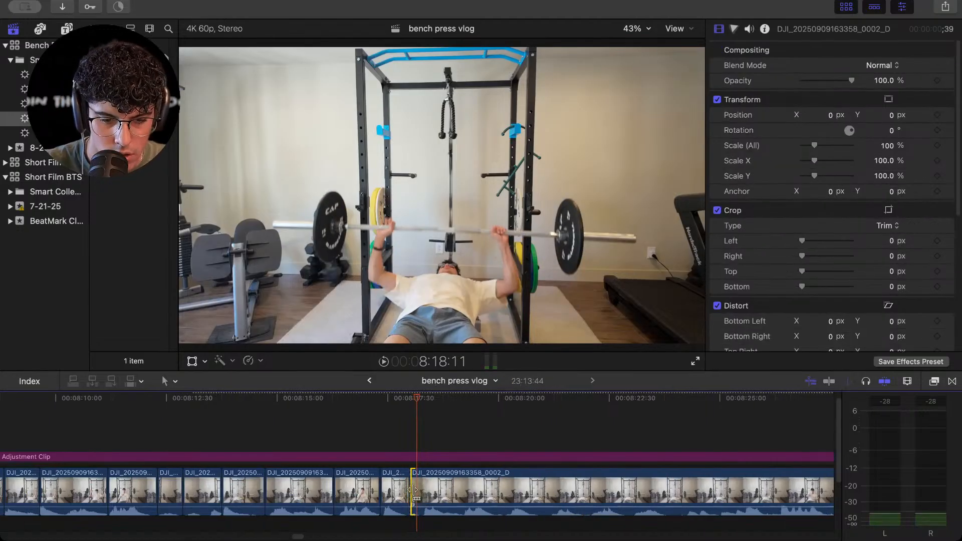
left_click_drag(413, 490, 431, 488)
key("super+=")
key("space")
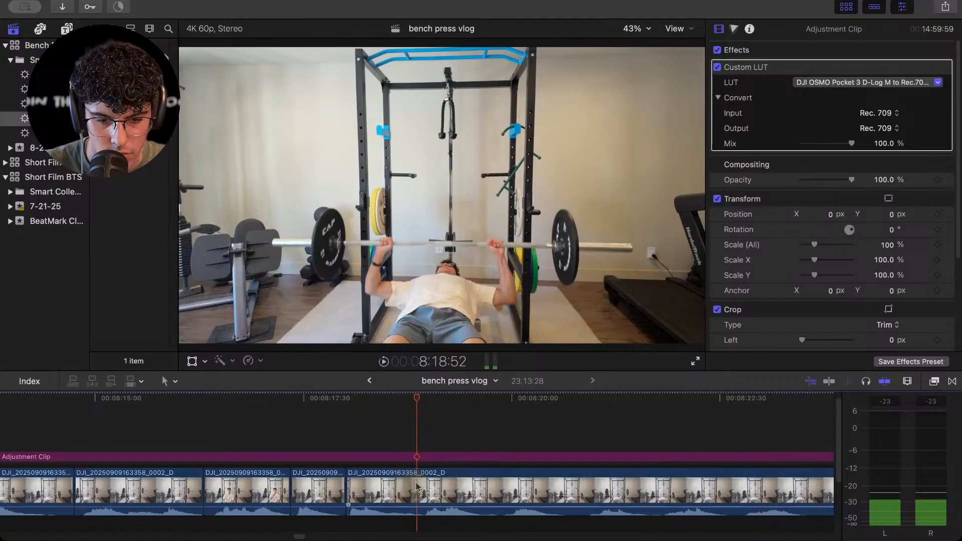
Cut the bench press piece at 8:18:52, trim 1:09 off the start of the remainder, and replay the join.
left_click(416, 485)
key("super+b")
key("space")
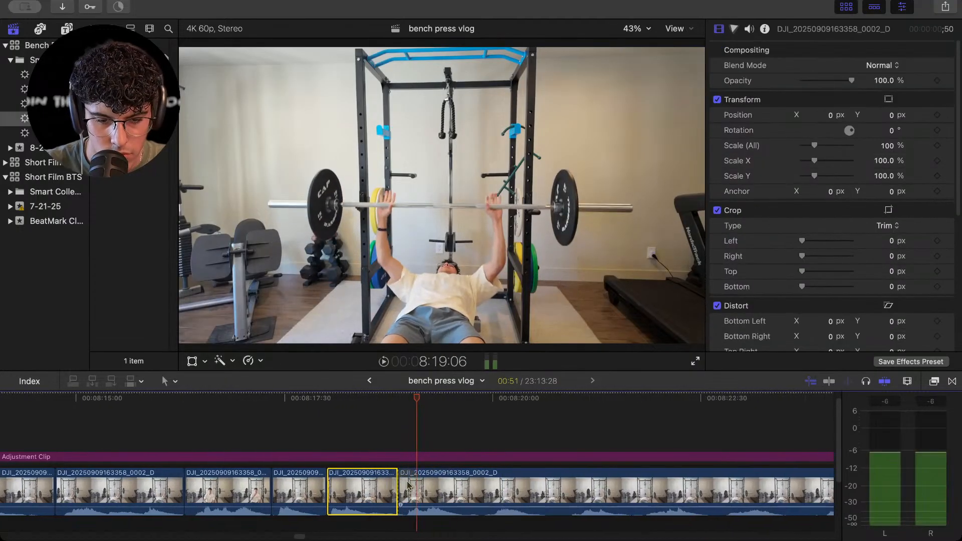
left_click_drag(404, 486, 497, 485)
left_click(455, 420)
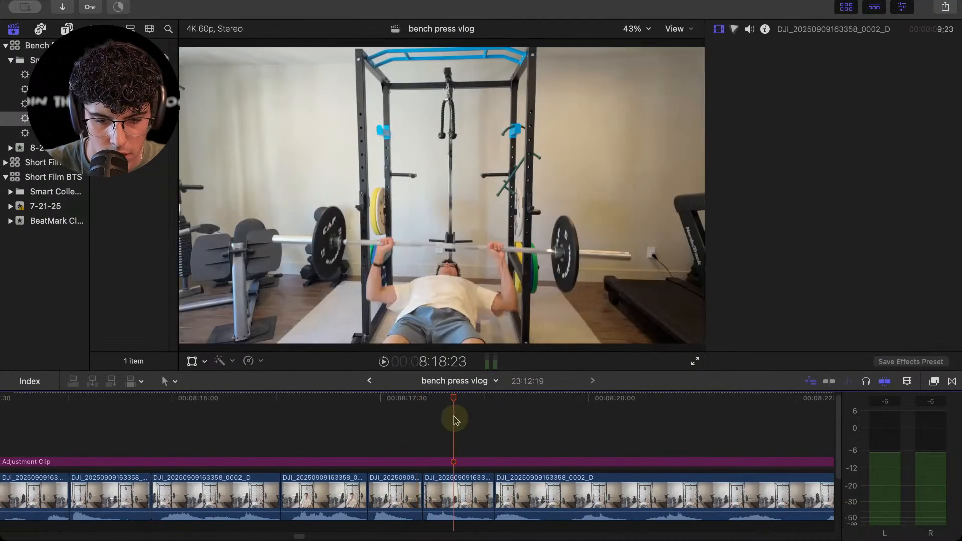
key("space")
key("space")
Cut the bench press piece at 8:19:35, trim 2:04 off the start of the remainder, and replay the join.
left_click(410, 495)
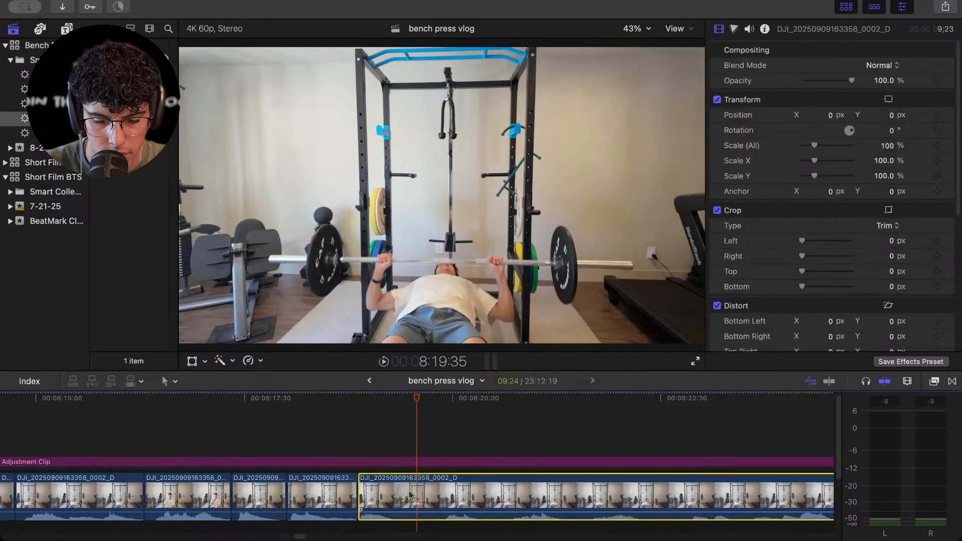
key("space")
key("space")
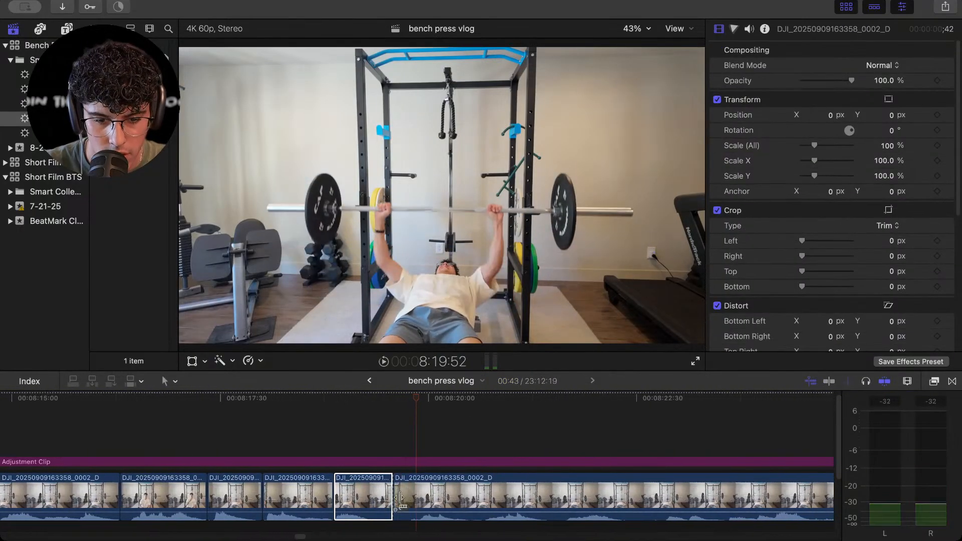
left_click_drag(395, 496, 565, 496)
left_click(555, 401)
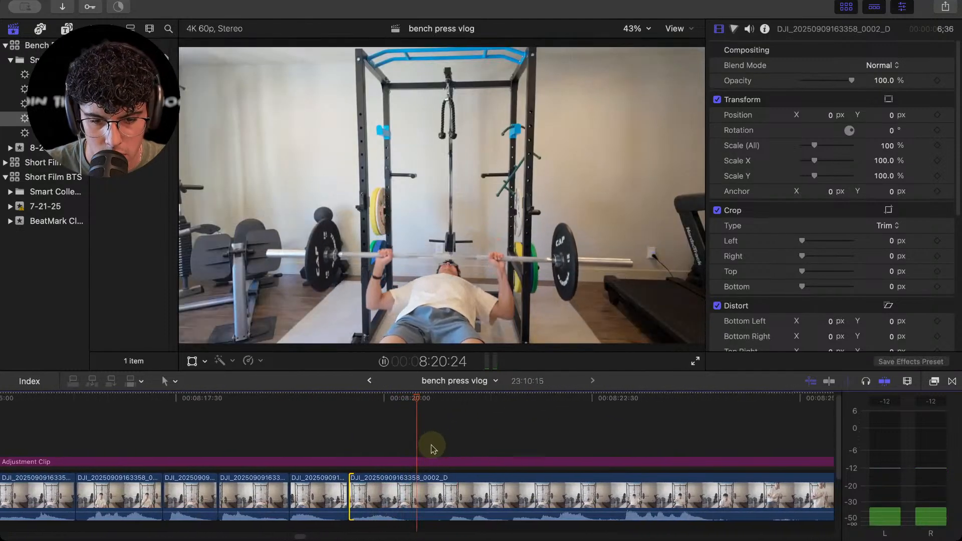
Replay the 8:19:35 join, cut the following piece at about 8:20:19, and look ahead past the cut.
key("space")
left_click(372, 434)
key("space")
left_click(394, 496)
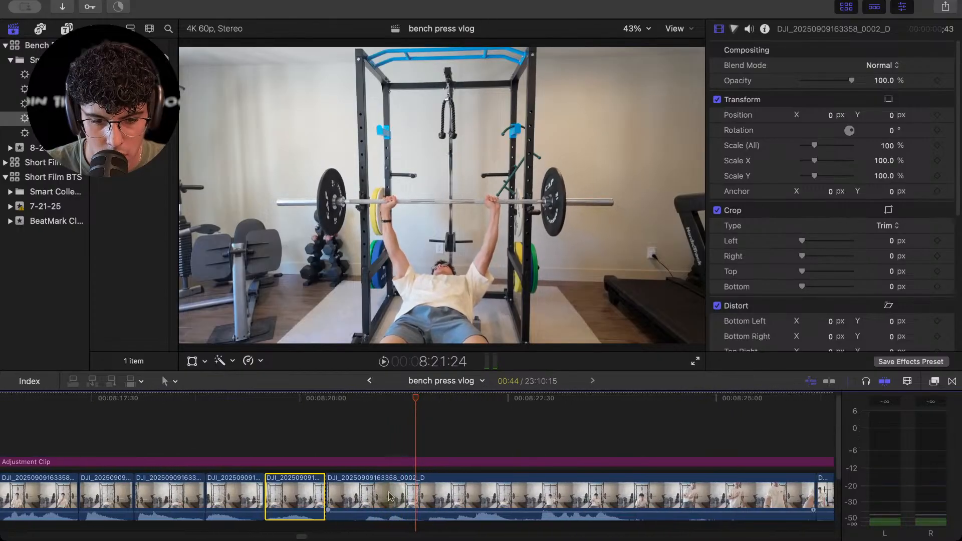
Trim 1:21 off the start of the bench press piece after the 8:20:19 cut, and replay the sequence from about 8:16:51.
key("space")
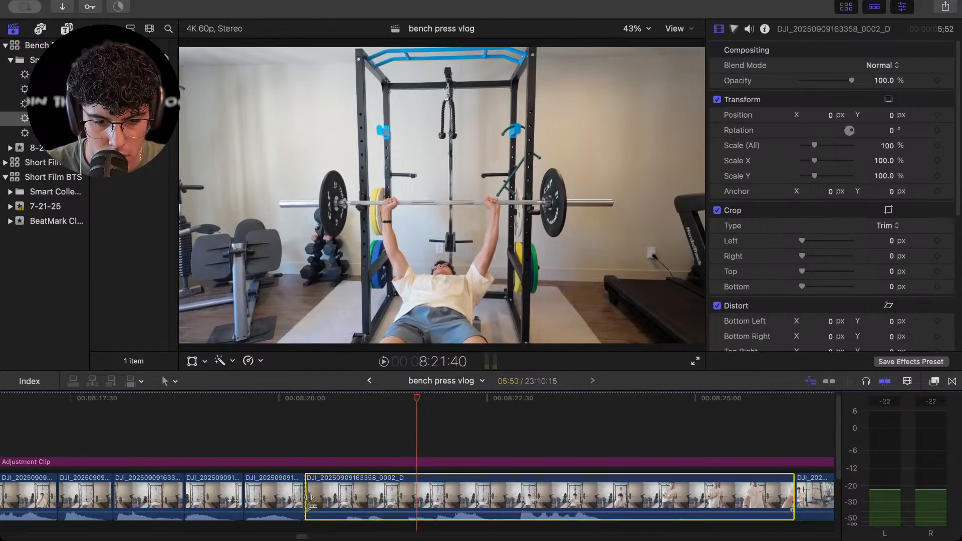
left_click_drag(309, 498, 407, 471)
left_click(256, 431)
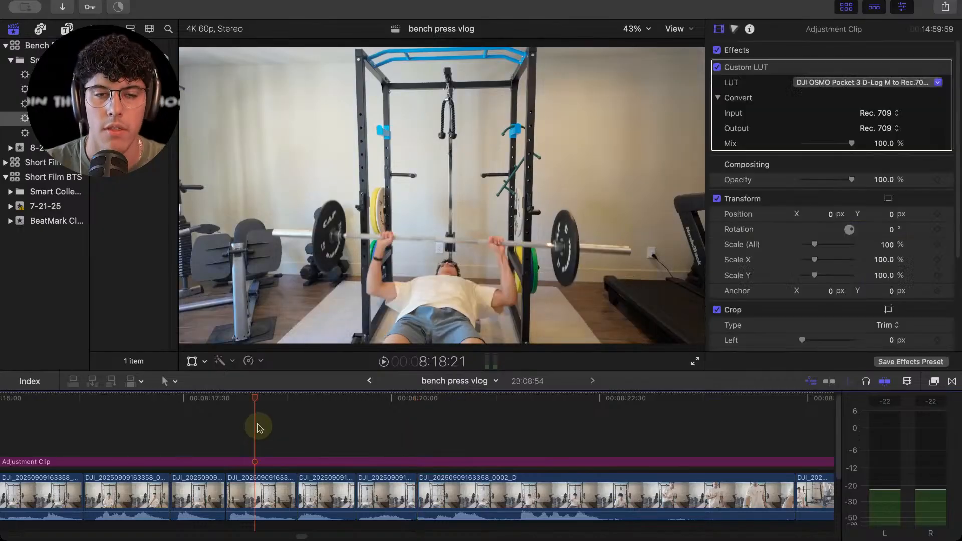
left_click(149, 486)
left_click(128, 434)
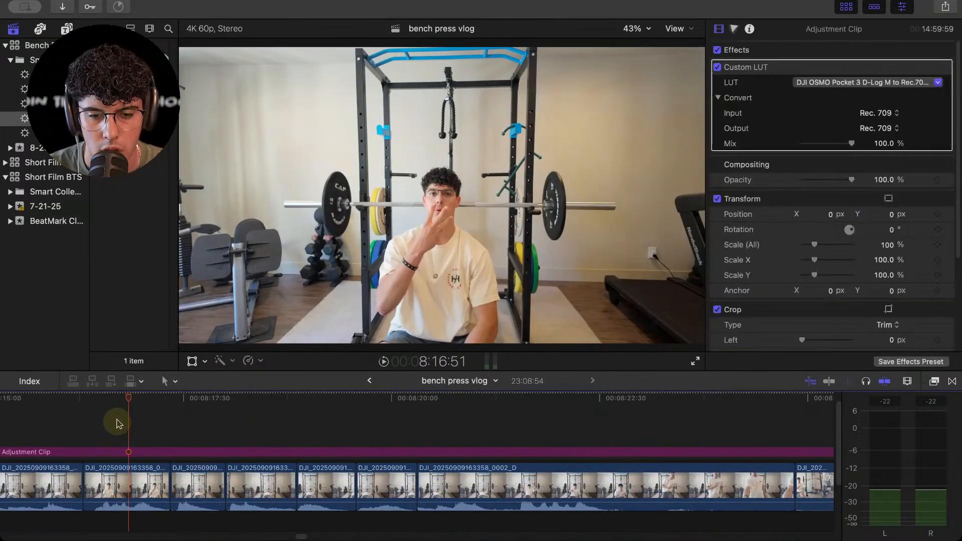
key("space")
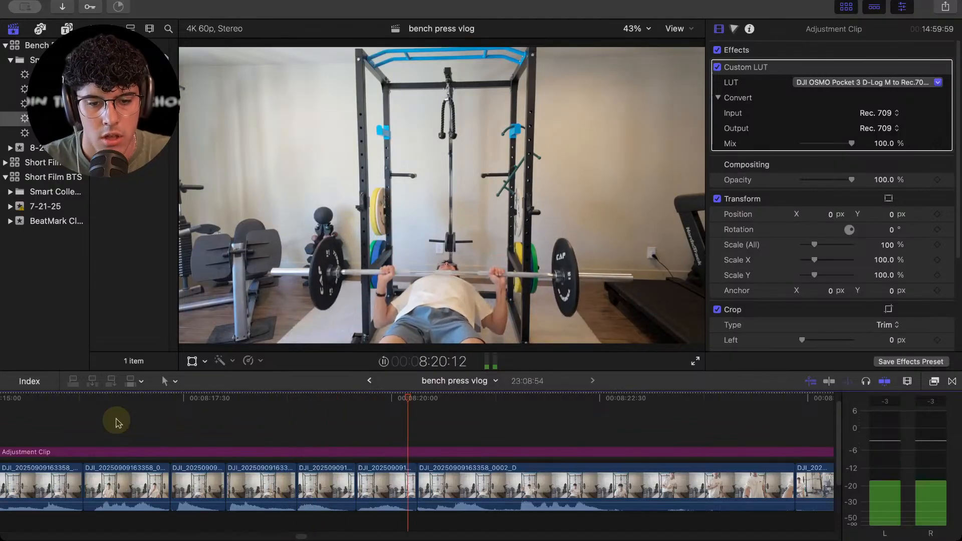
key("space")
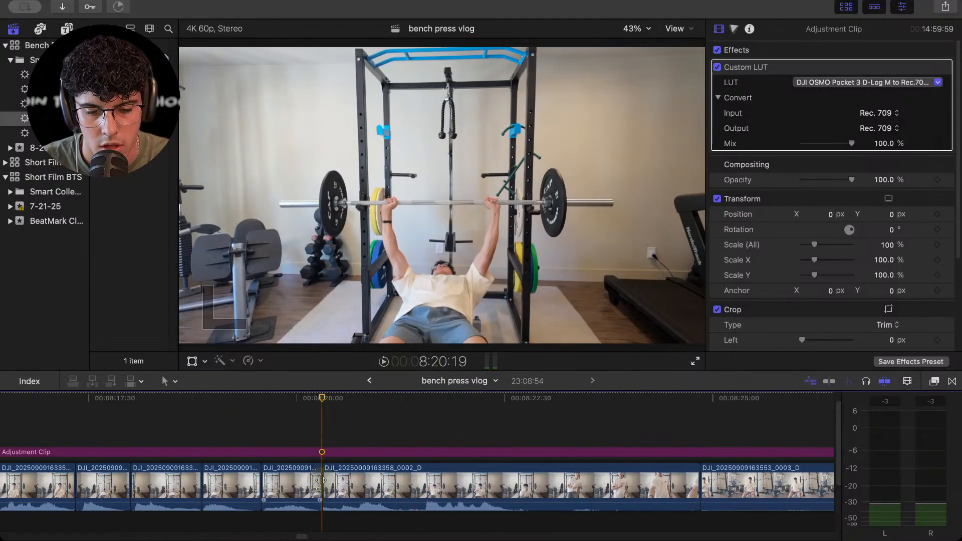
Restore 7 frames at the start of the piece after the 8:20:19 cut, extend the preceding piece's end by 5 frames, and replay.
left_click(328, 482)
left_click_drag(323, 481, 313, 480)
key("space")
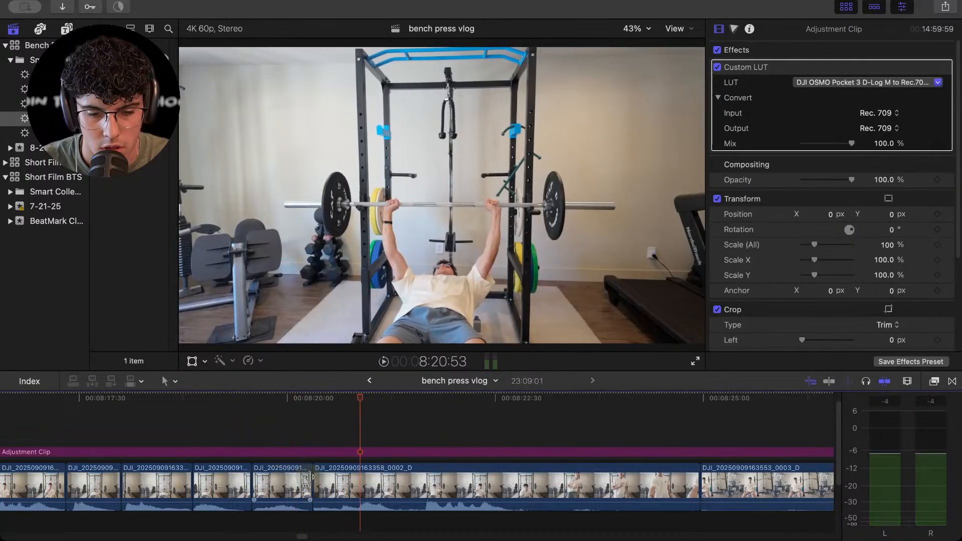
left_click_drag(313, 482, 317, 483)
left_click(268, 421)
key("space")
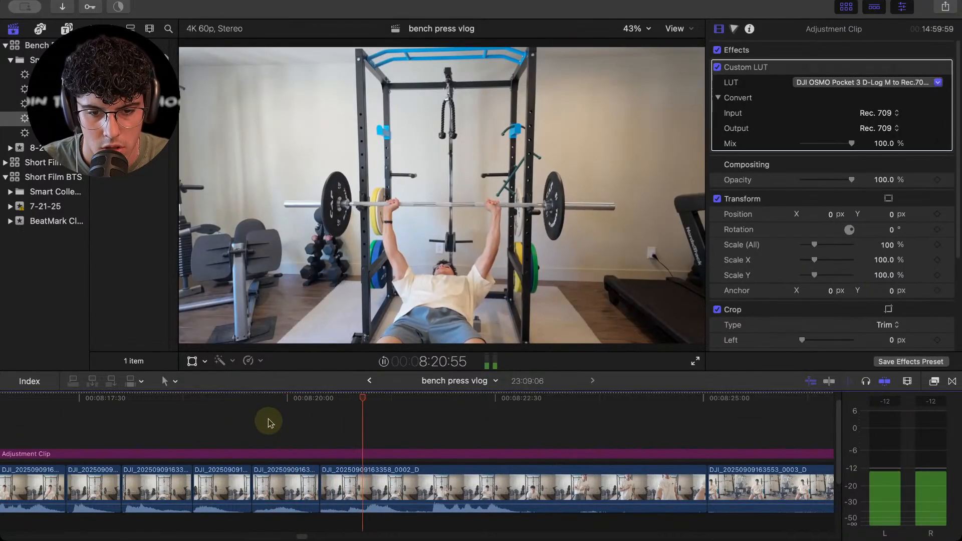
Cut the bench press piece at about 8:21:24, trim 20 frames off the start of the remainder, and replay.
left_click(391, 484)
key("super+b")
left_click_drag(396, 488, 419, 488)
key("space")
key("space")
Cut the bench press piece at 8:22:24, delete the leftover up to the push-up clip, and play on.
left_click(416, 476)
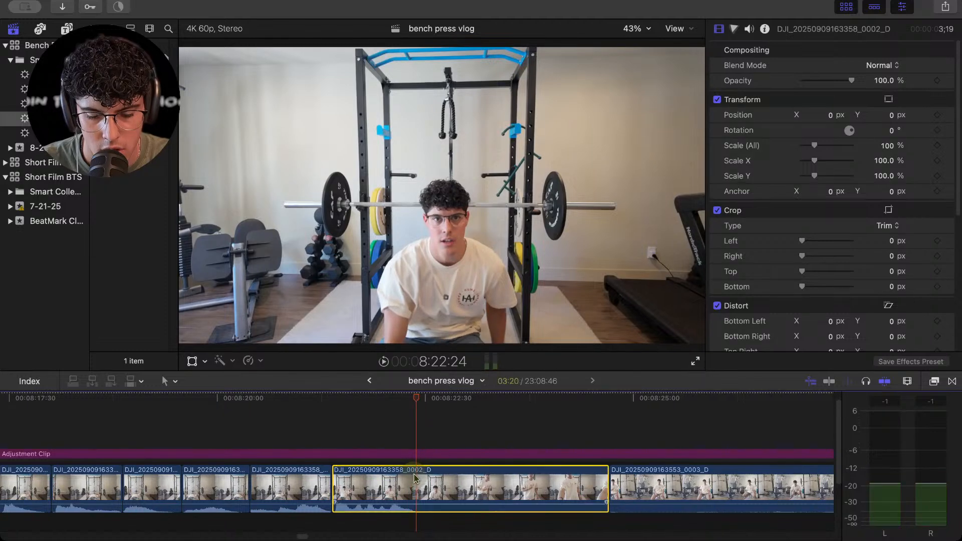
key("BackSpace")
key("space")
left_click(461, 382)
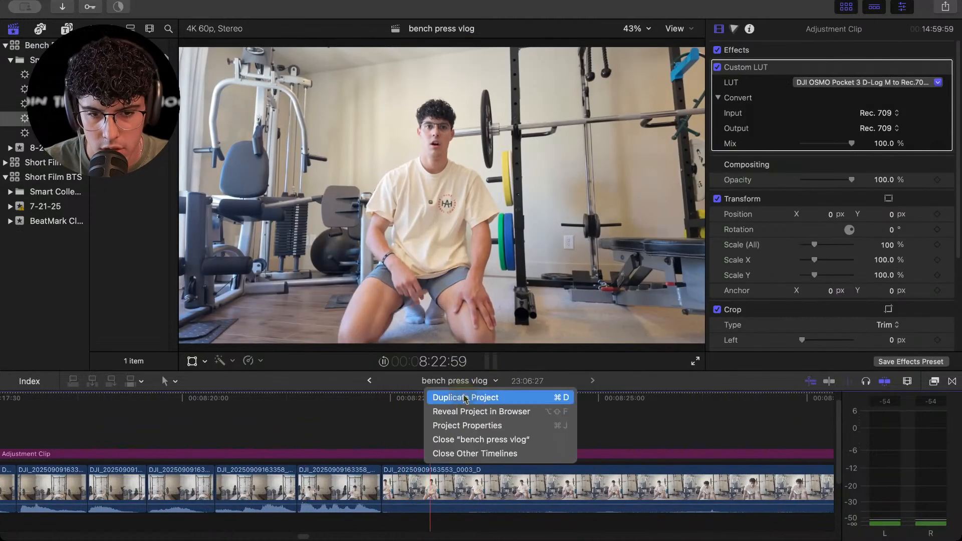
left_click(537, 424)
scroll(537, 424, "right", 20)
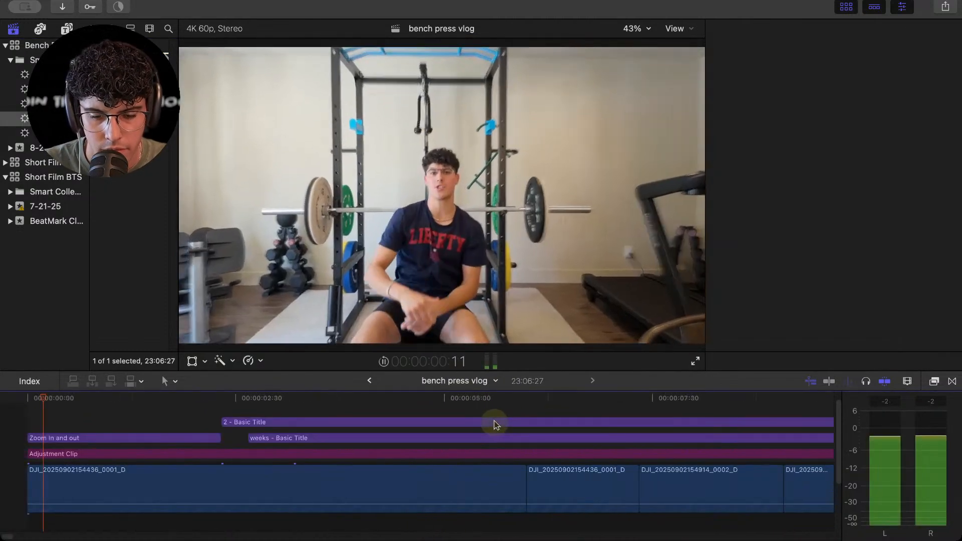
key("shift+z")
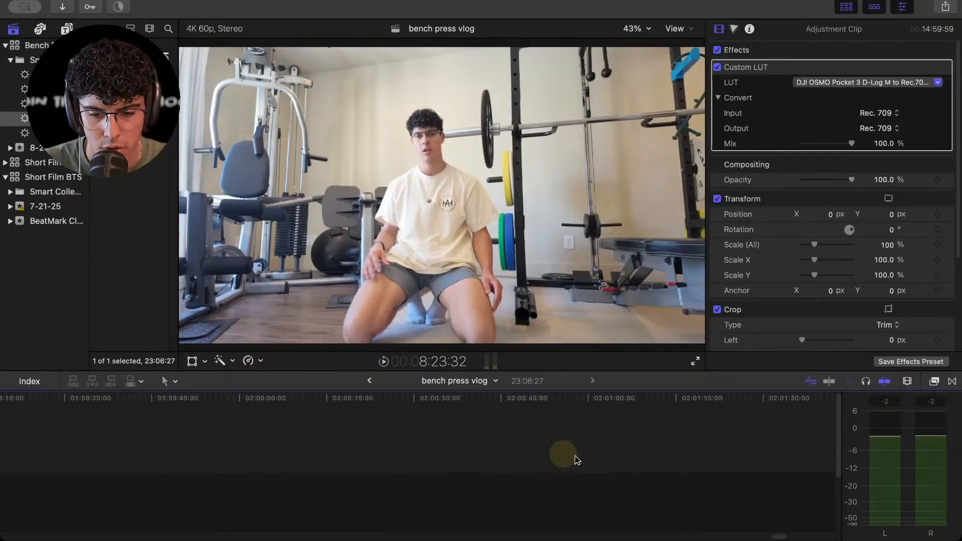
left_click_drag(777, 535, 61, 537)
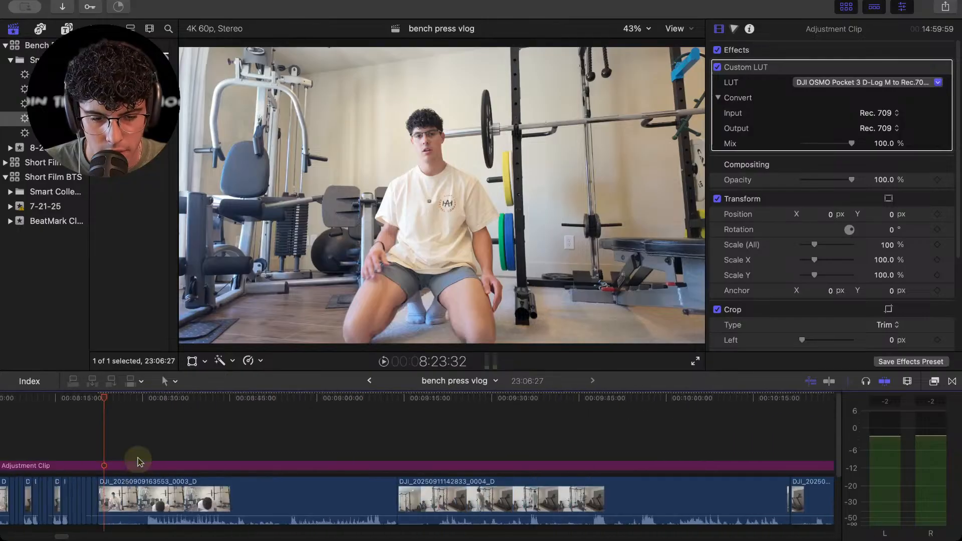
key("super+=")
key("super+=")
left_click(126, 494)
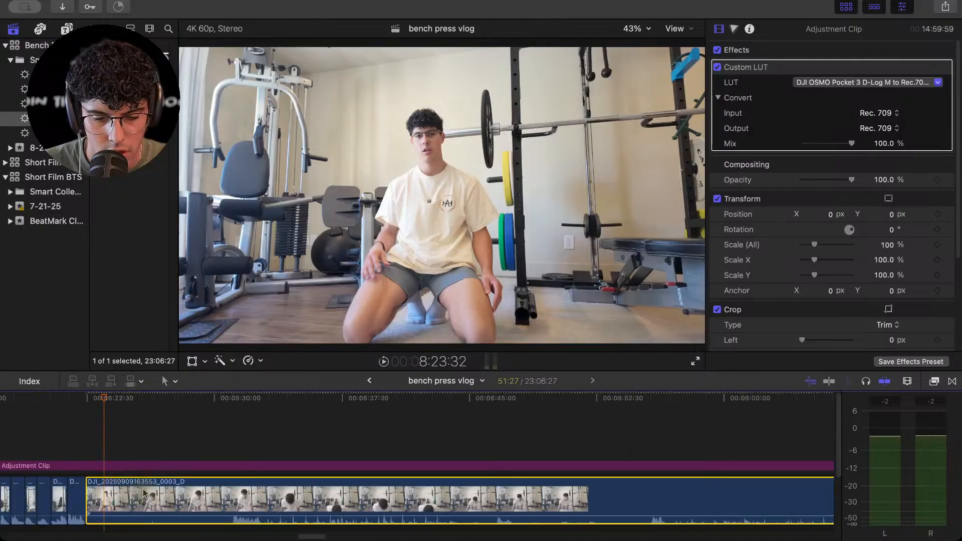
key("space")
left_click(189, 443)
left_click_drag(201, 401, 224, 409)
key("space")
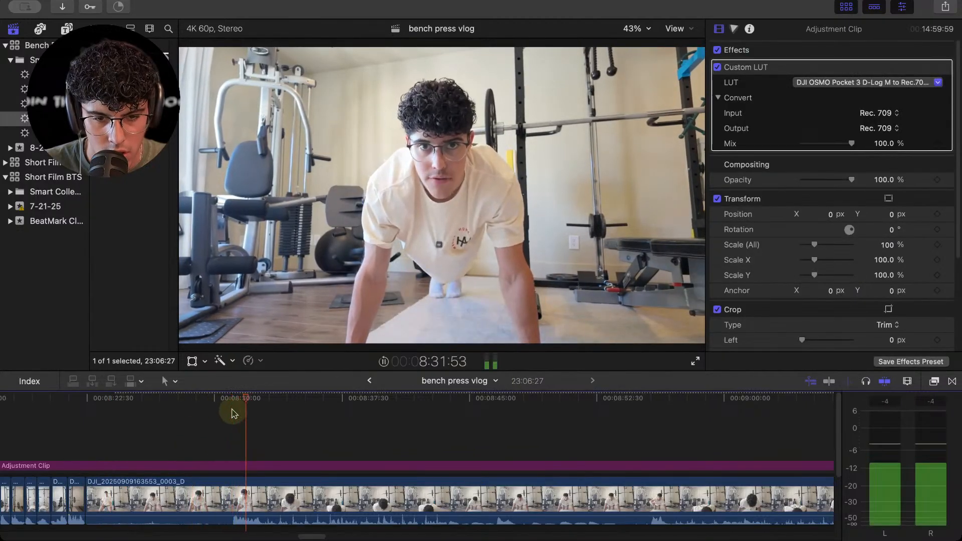
left_click(85, 422)
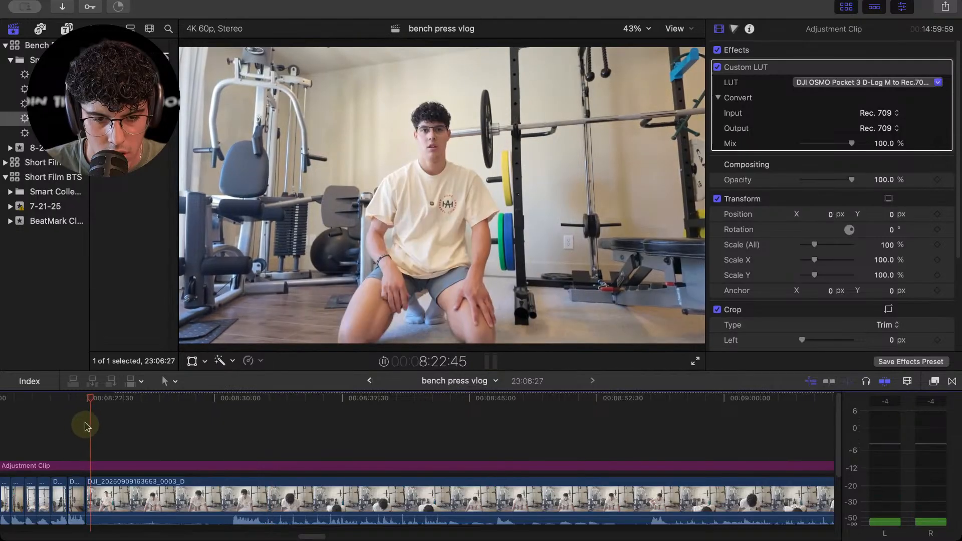
key("space")
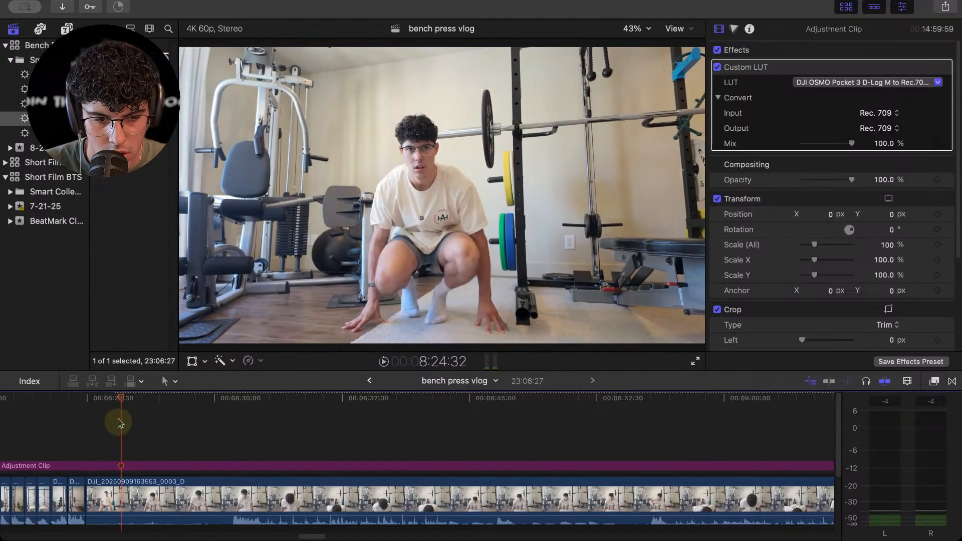
left_click_drag(135, 403, 226, 407)
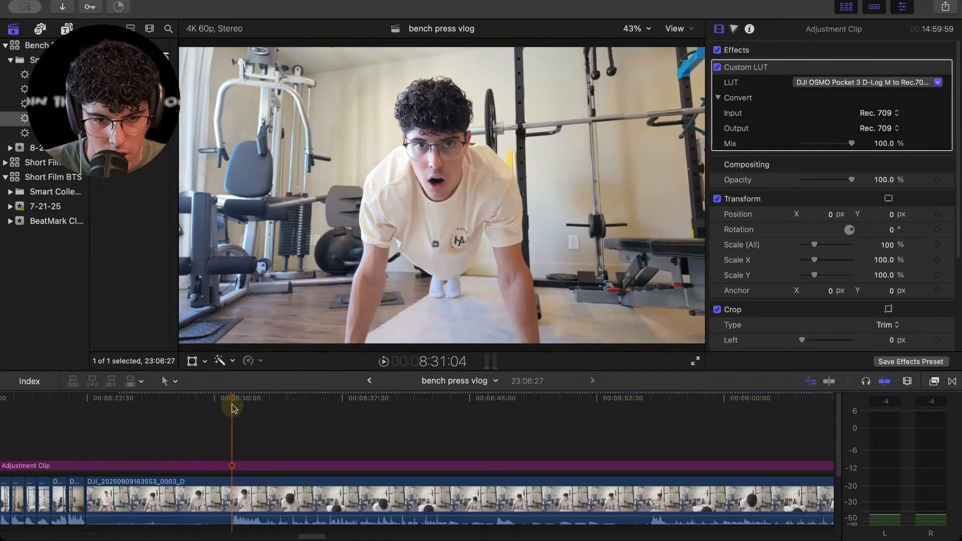
left_click(201, 500)
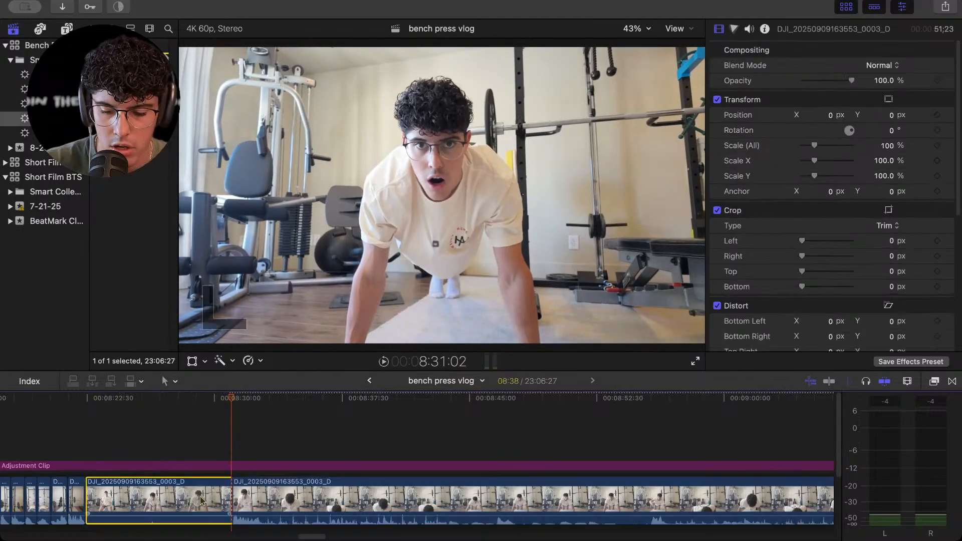
key("BackSpace")
Play through the push-ups and replay their opening from the 8:22:24 join to judge where the first cut belongs.
key("space")
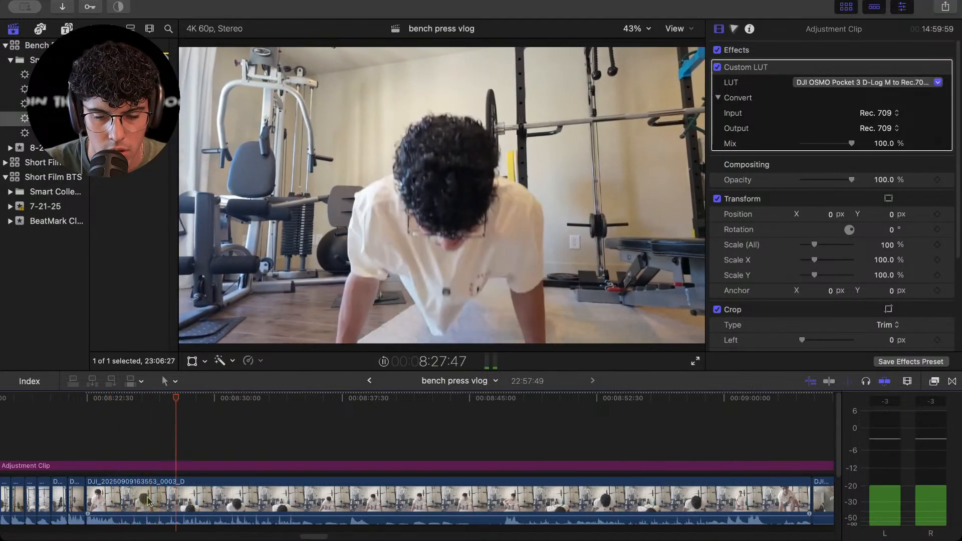
left_click(90, 450)
key("super+=")
key("super+=")
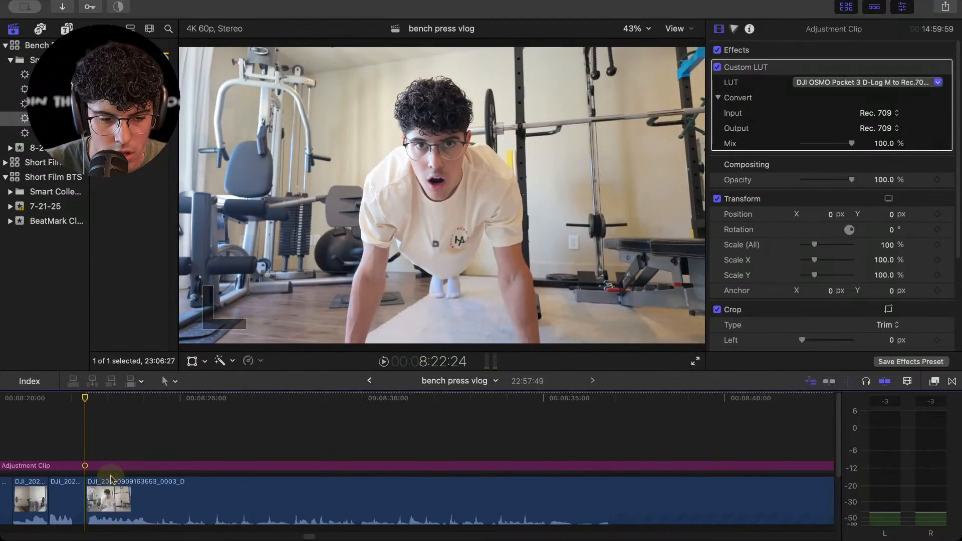
key("space")
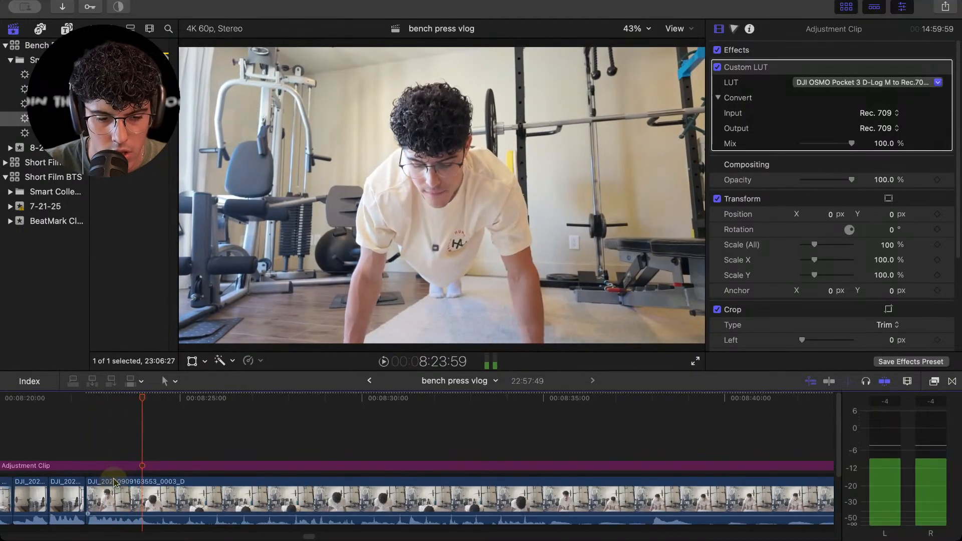
left_click(102, 447)
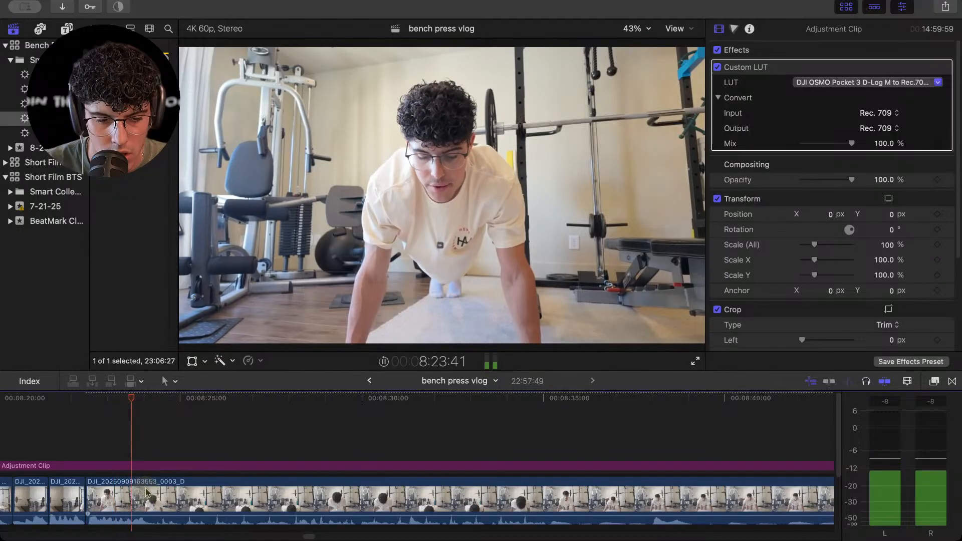
key("space")
left_click(53, 427)
key("space")
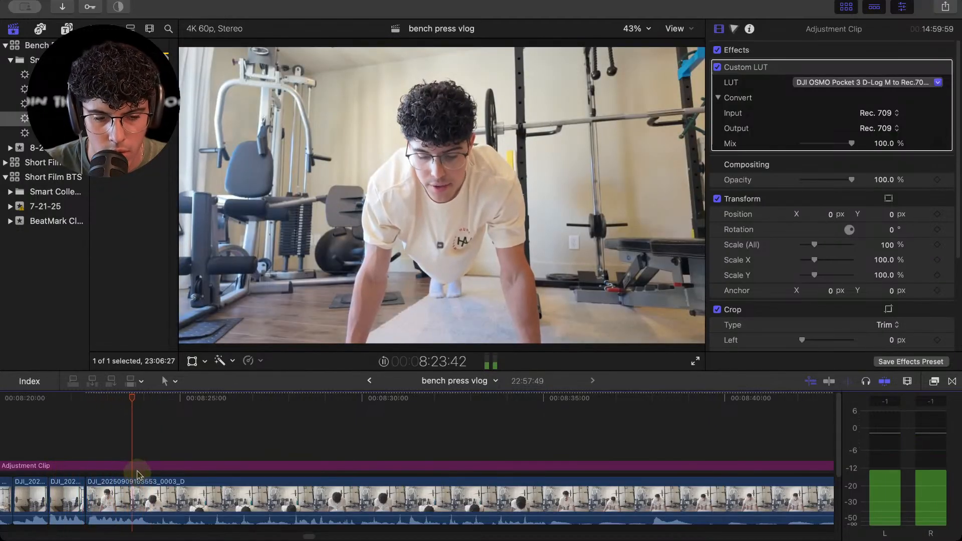
Cut the push-up clip at 8:25:07, trim 50 frames off the start of the remainder, and replay the join.
key("space")
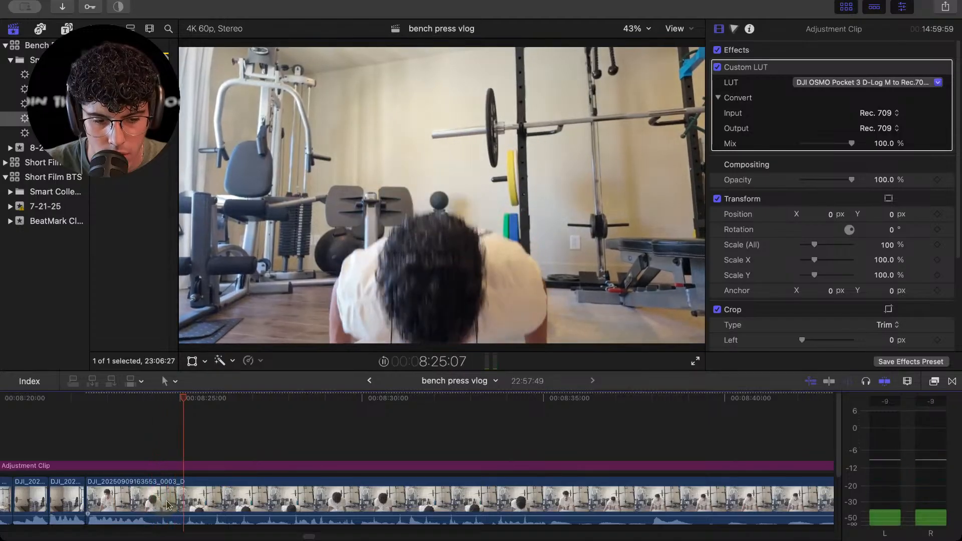
left_click(157, 505)
key("super+b")
key("space")
key("space")
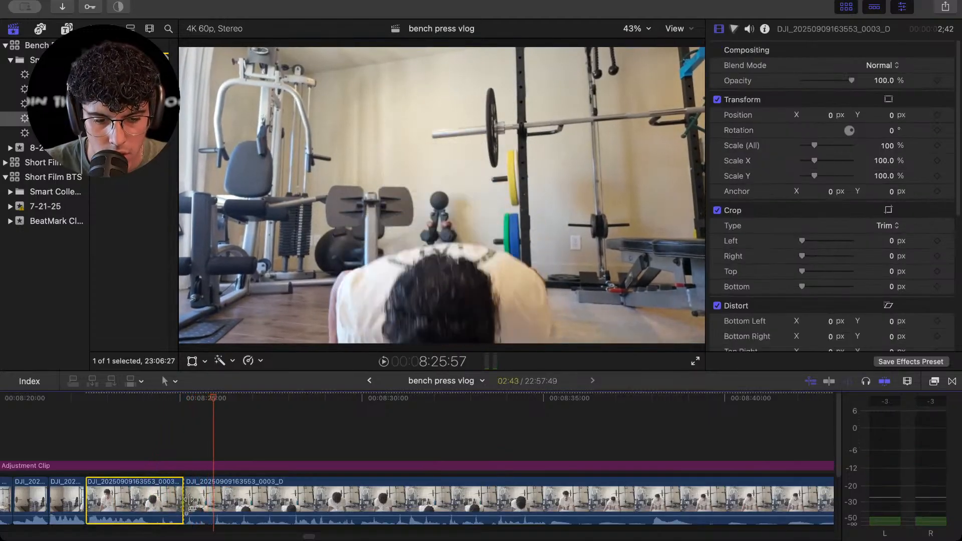
left_click_drag(179, 499, 210, 496)
left_click(179, 445)
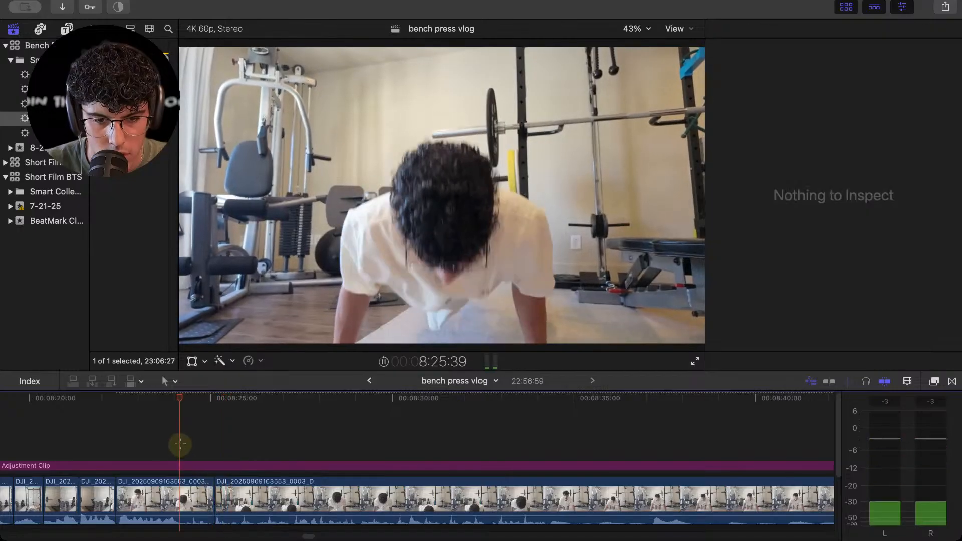
key("space")
Trim another 37 frames off the start of the push-up piece after the 8:25:07 cut, and replay the join.
key("space")
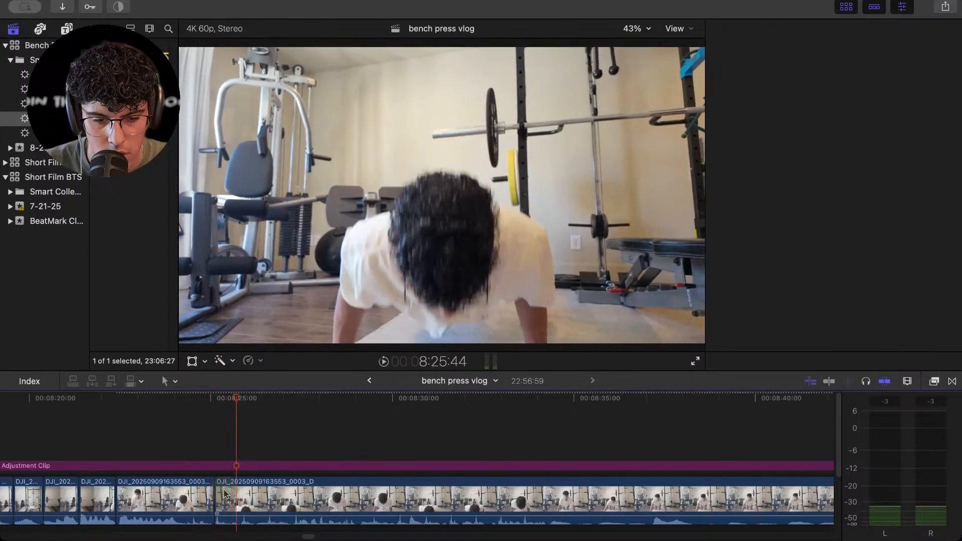
left_click(221, 482)
left_click_drag(218, 482, 238, 480)
left_click(213, 427)
key("space")
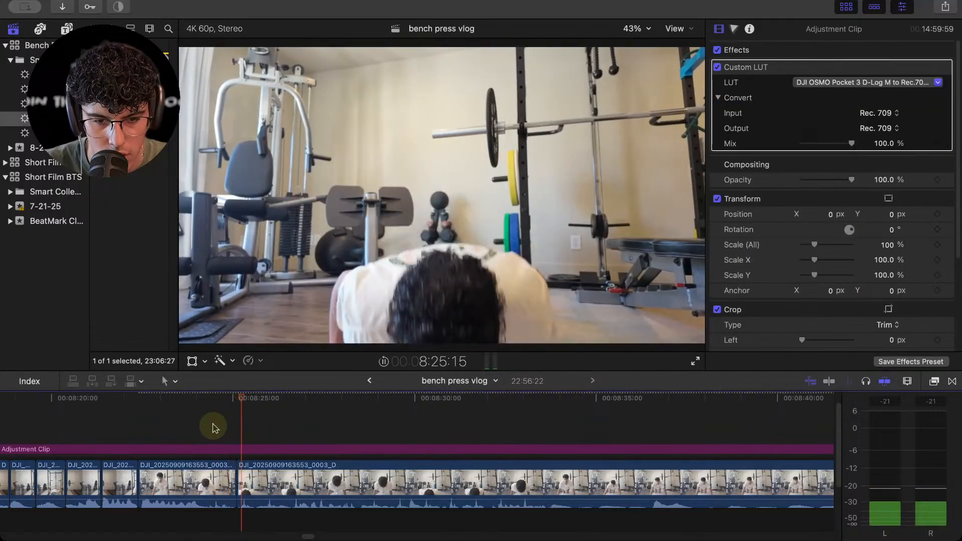
Cut the push-up piece at 8:25:56, trim 43 frames off the start of the remainder, and replay the join.
left_click(253, 484)
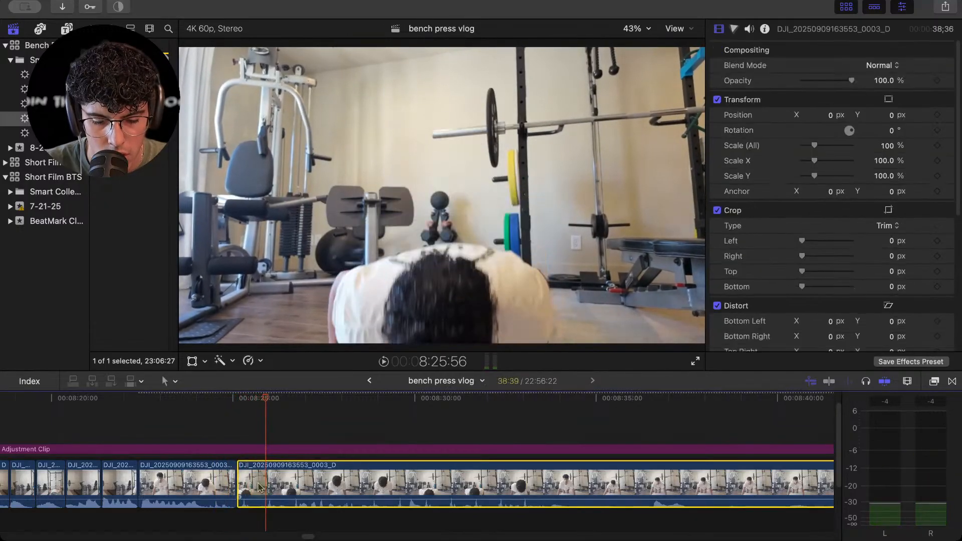
key("super+b")
key("space")
key("space")
left_click_drag(272, 485, 290, 486)
left_click(254, 419)
key("space")
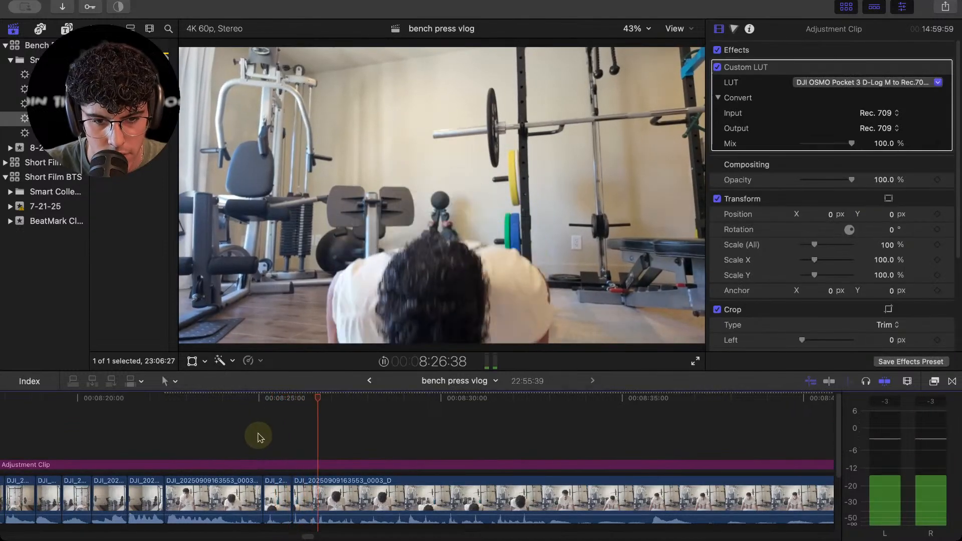
left_click(258, 437)
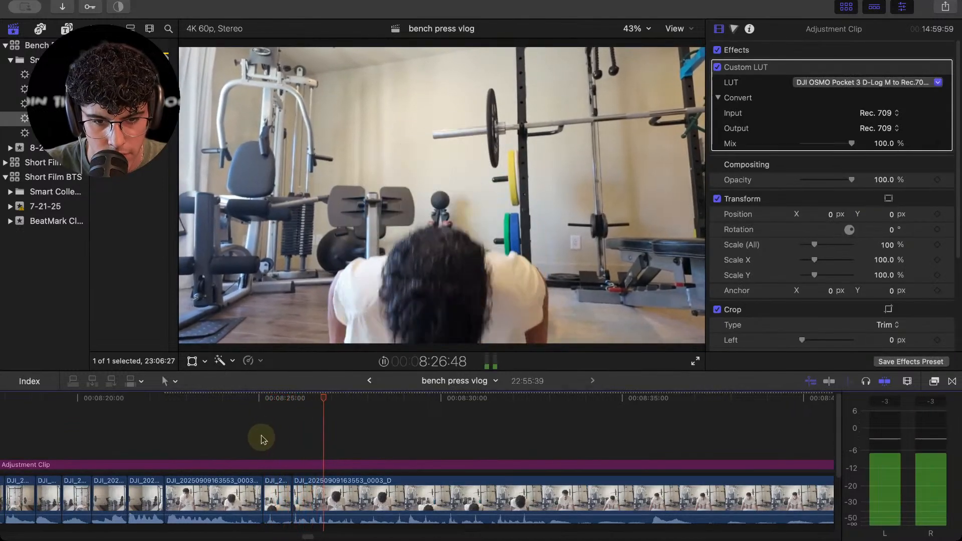
left_click(232, 439)
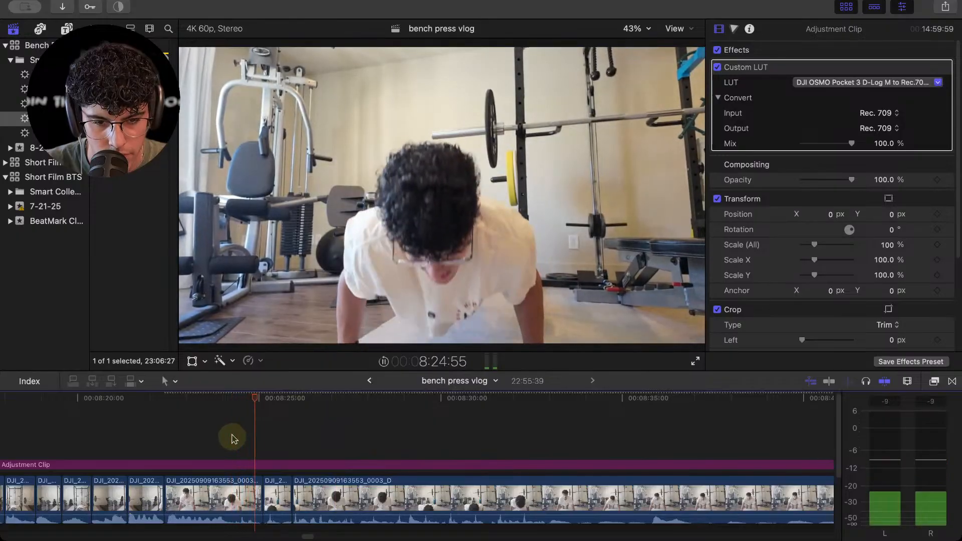
Cut the push-up piece at 8:26:19, trim 1:26 off the start of the remainder, and play past the join.
left_click(308, 487)
key("super+b")
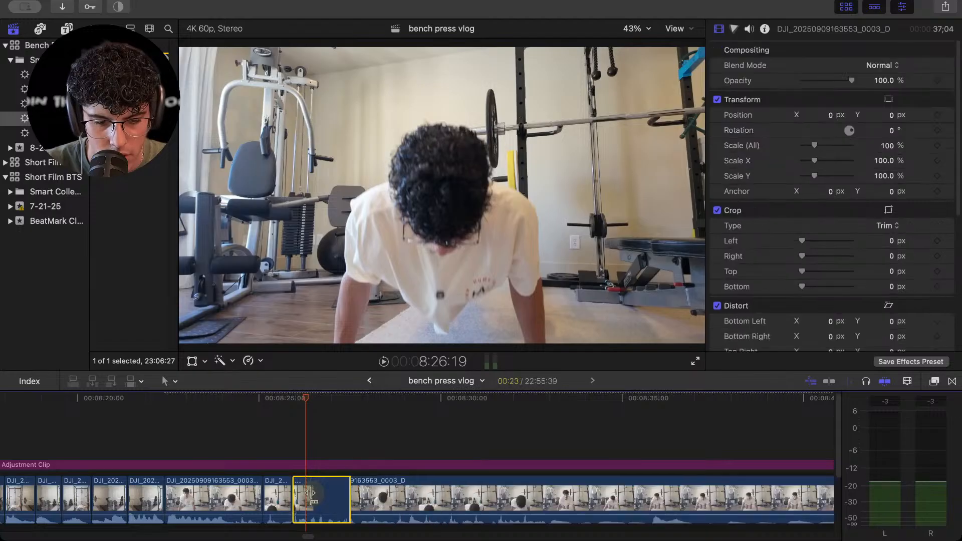
left_click_drag(308, 496, 363, 497)
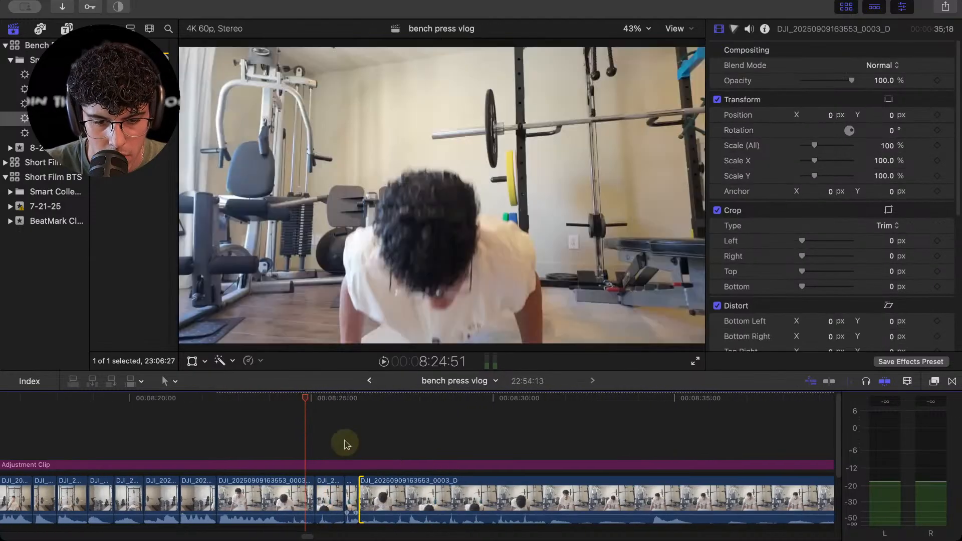
left_click(346, 442)
key("space")
key("space")
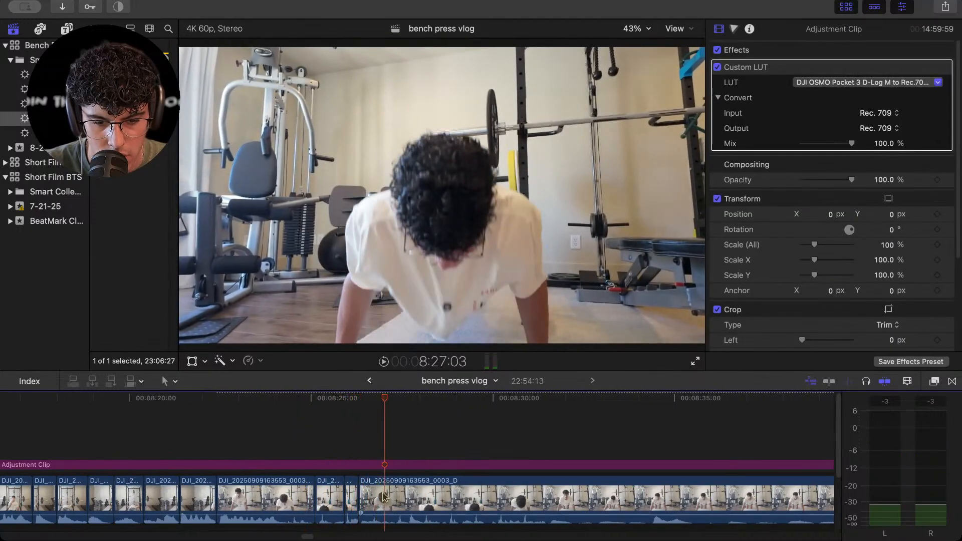
Trim another 1:19 off the start of the push-up piece after the 8:26:19 cut, and replay the join.
left_click_drag(365, 494, 403, 498)
key("space")
scroll(384, 471, "right", 1)
key("space")
key("super+z")
left_click(366, 429)
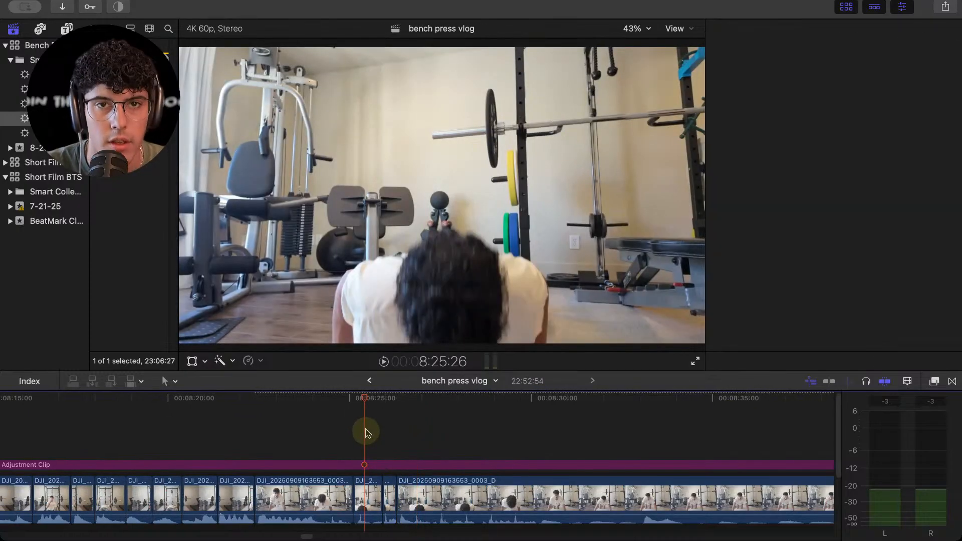
key("space")
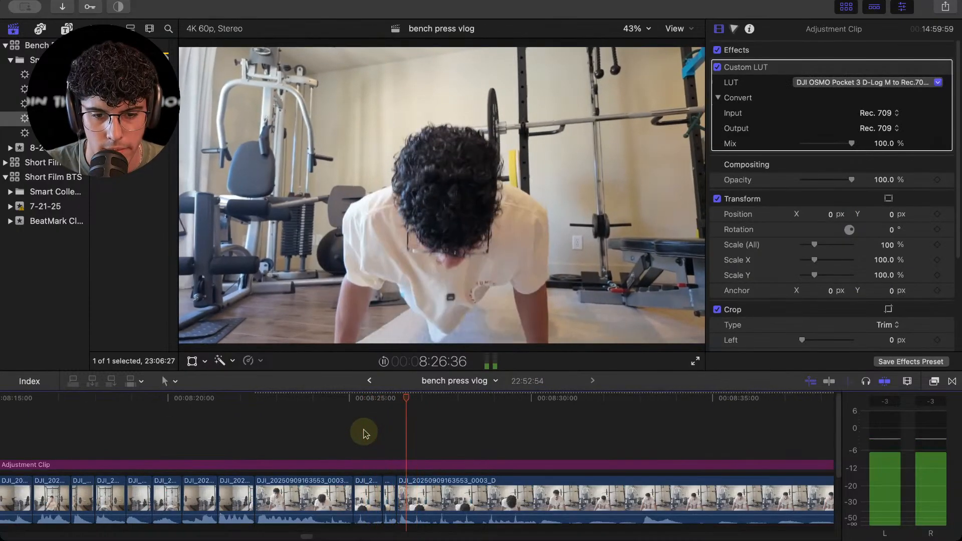
Trim 19 frames off the end of the short push-up piece starting at 8:25:07, and replay the join.
left_click(364, 431)
left_click(323, 439)
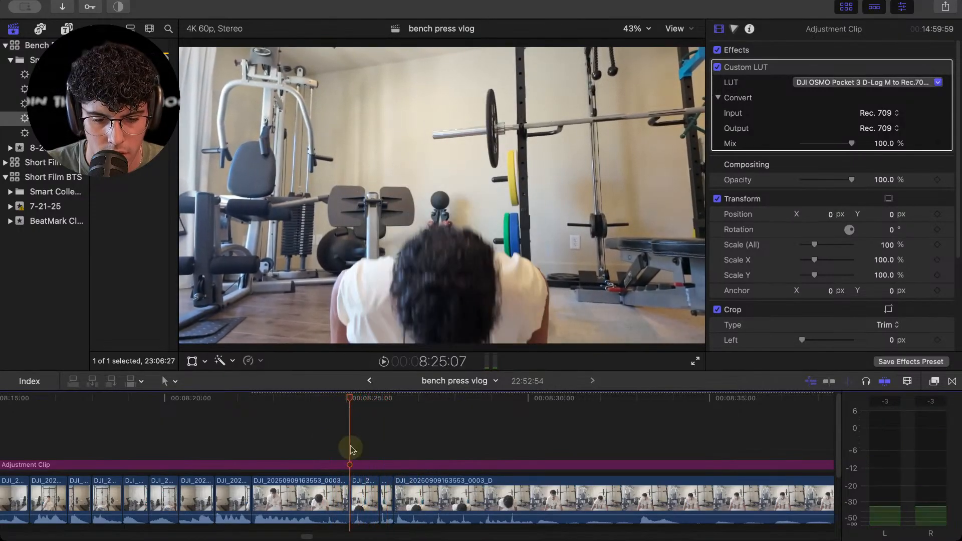
key("alt+]")
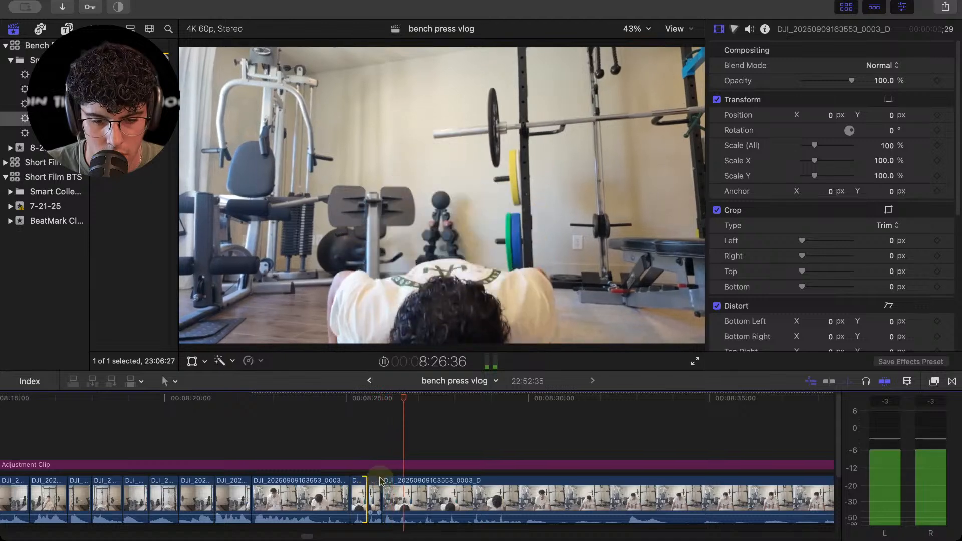
left_click(368, 459)
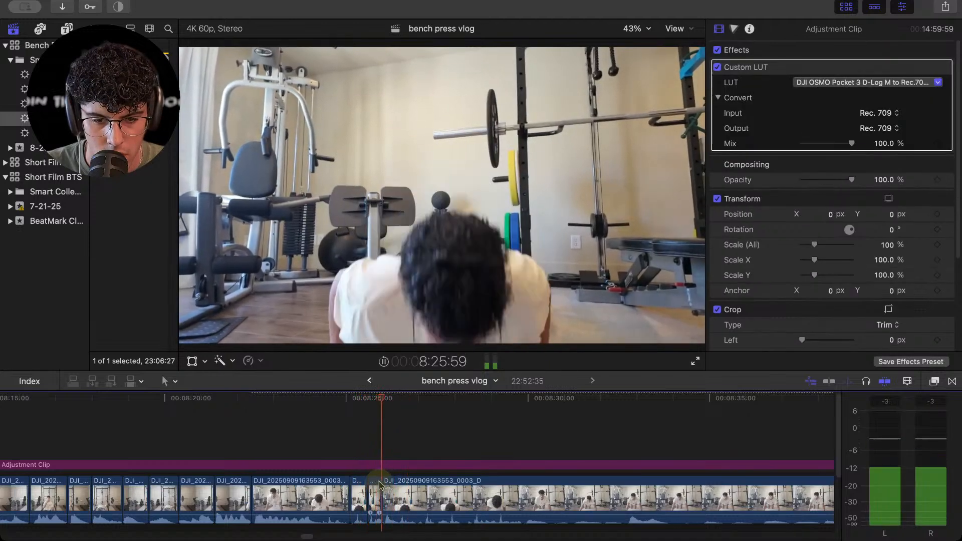
Cut the last push-up piece at 8:26:47, trim 2:19 off the start of the remainder, and replay the join.
left_click(393, 489)
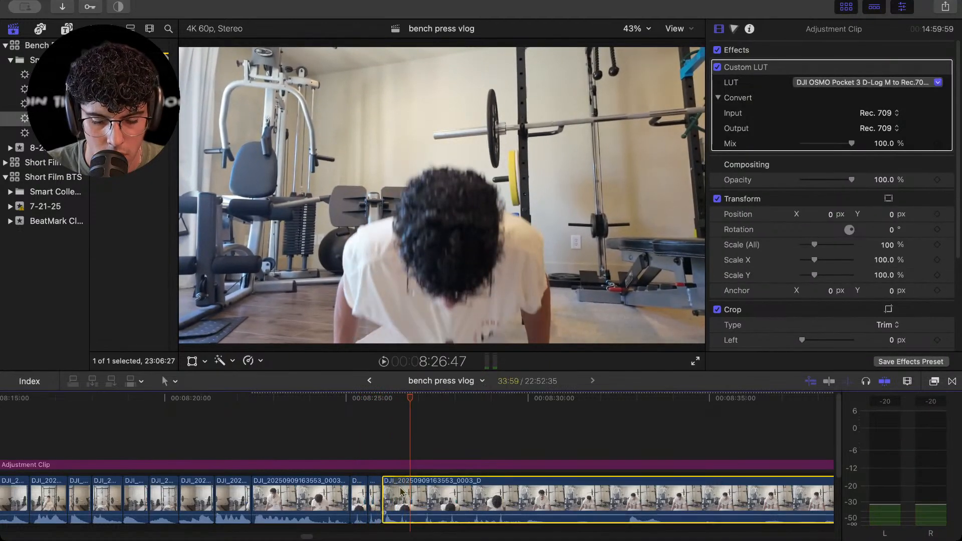
key("super+b")
left_click_drag(413, 498, 496, 503)
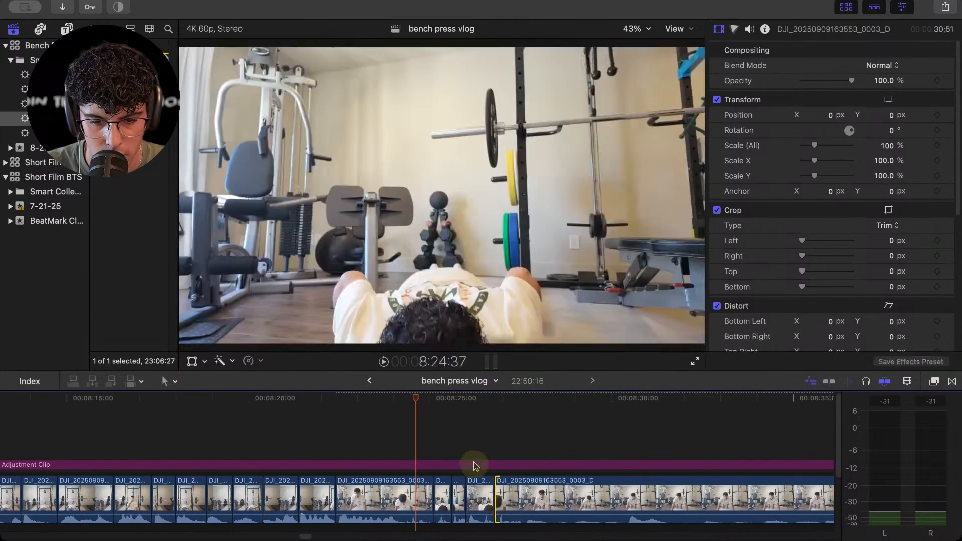
left_click(297, 428)
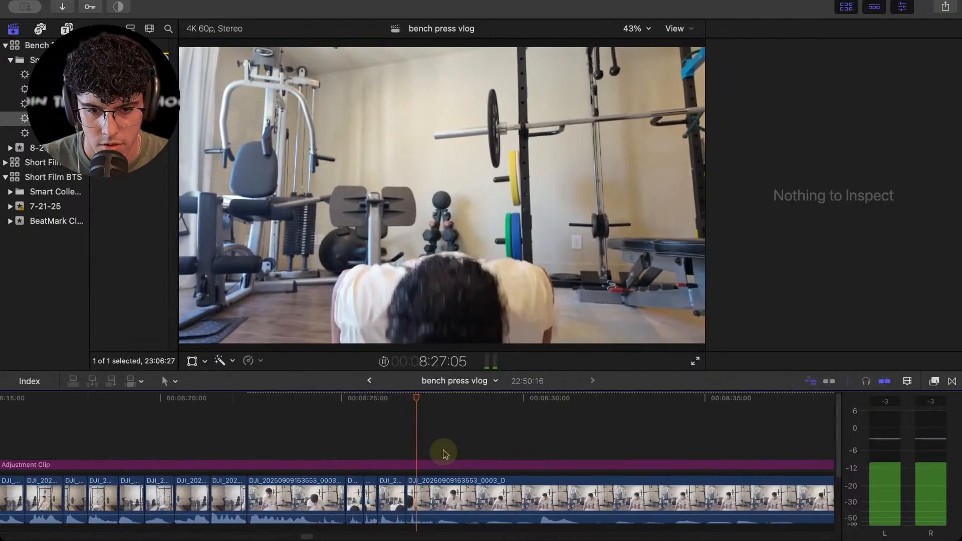
key("space")
left_click(339, 447)
key("space")
key("space")
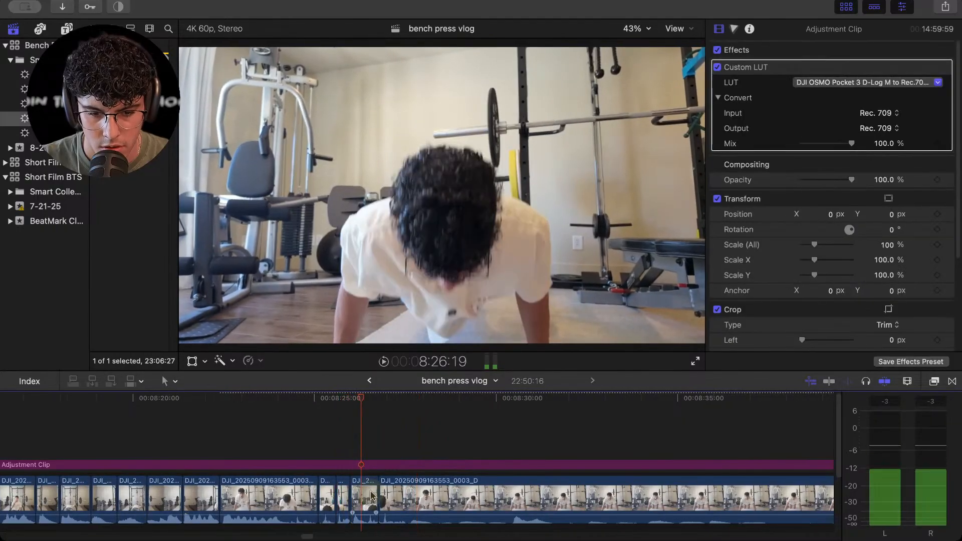
Trim 16 frames off the end of the short push-up piece before the 8:26:47 cut, and replay the sequence from 8:22:24.
left_click_drag(379, 496, 360, 494)
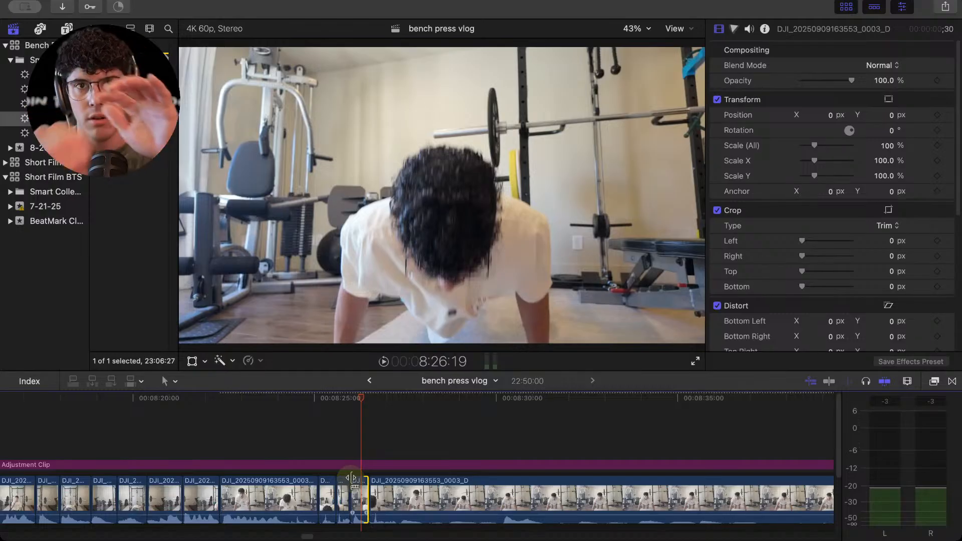
left_click(218, 429)
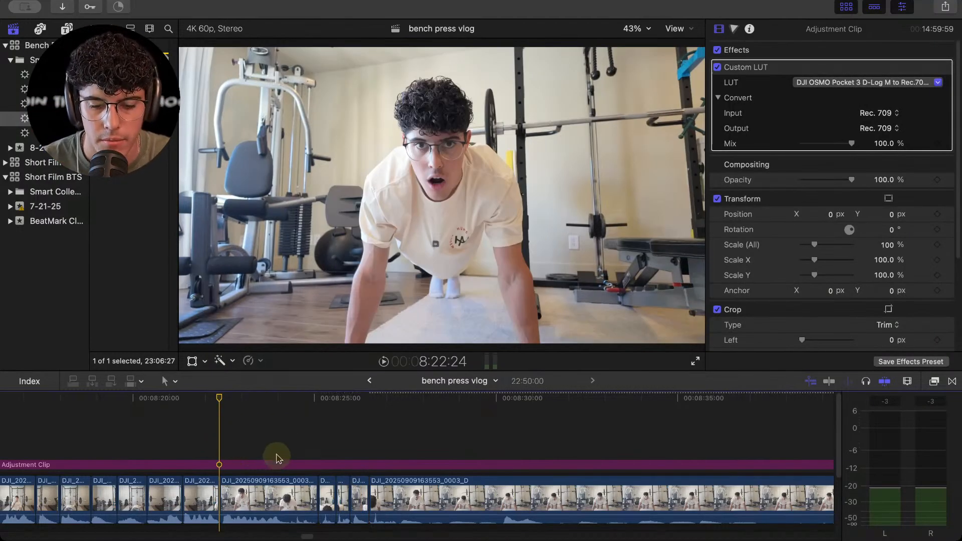
key("space")
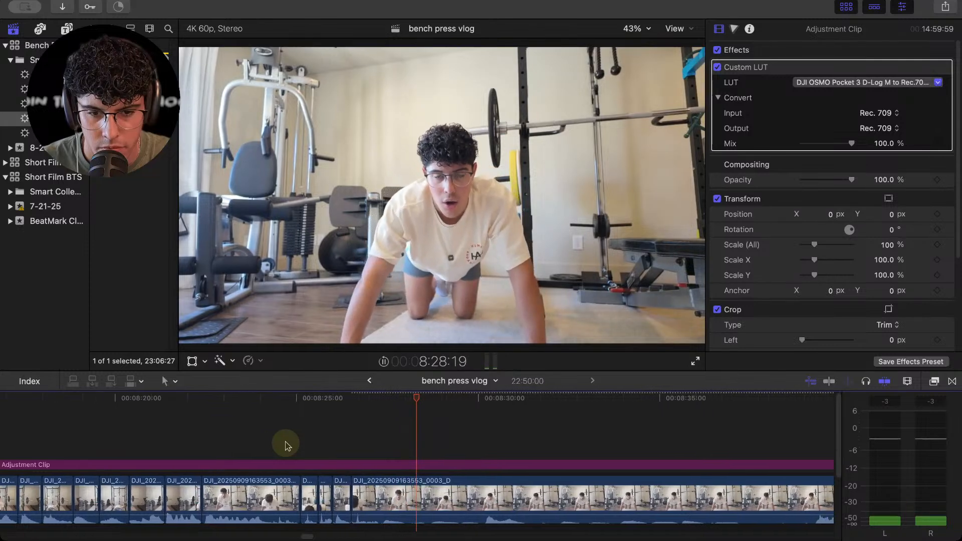
left_click(258, 442)
key("space")
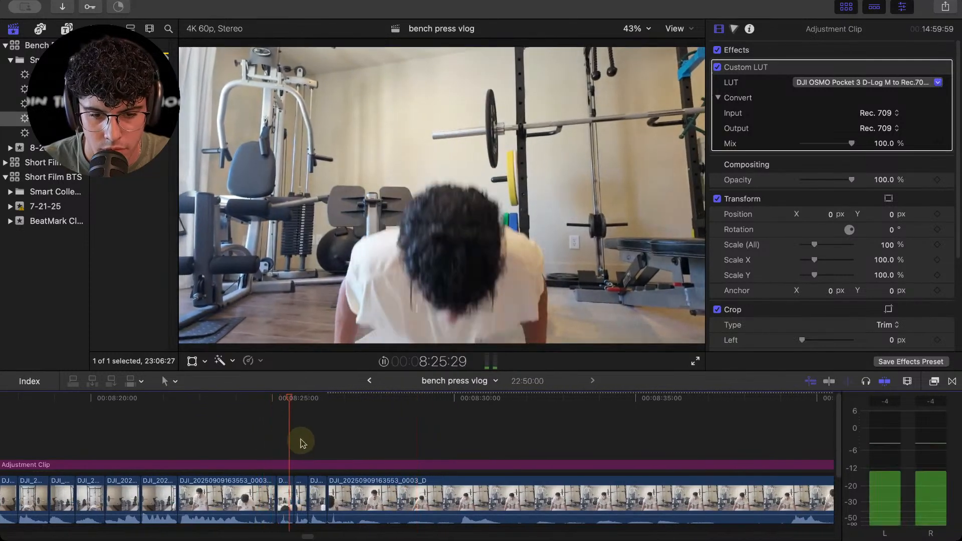
key("space")
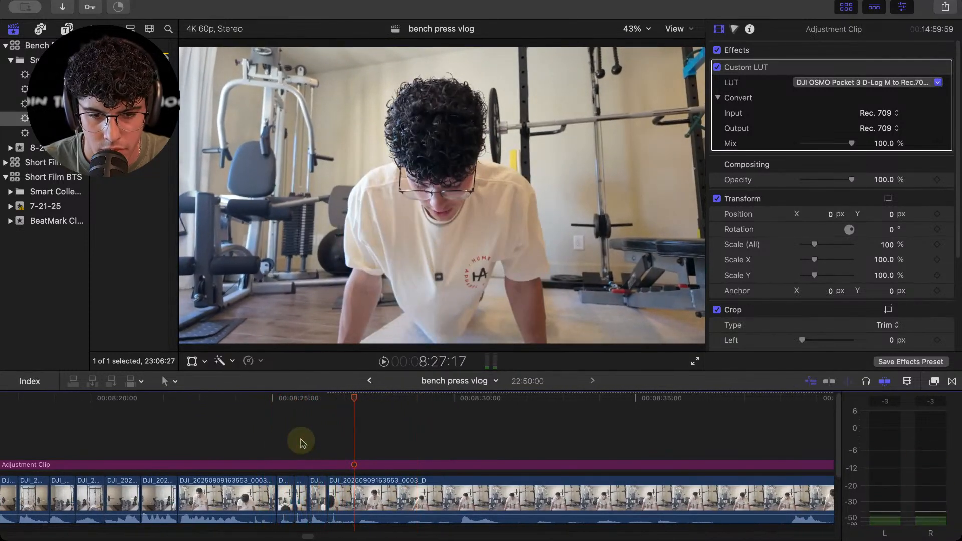
key("space")
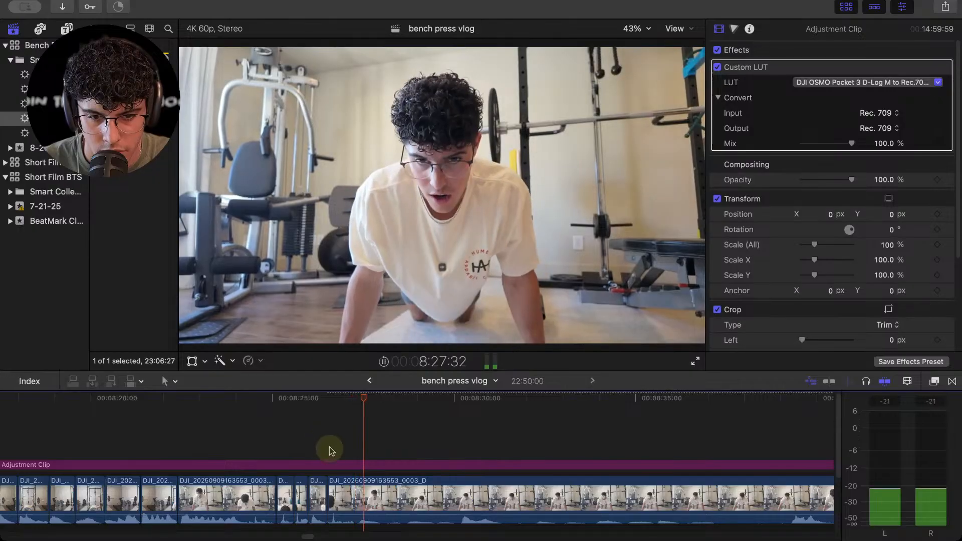
Cut the long push-up piece at 8:28:45 and at about 8:39:14, and delete the section between the cuts.
left_click(381, 496)
key("space")
left_click(446, 454)
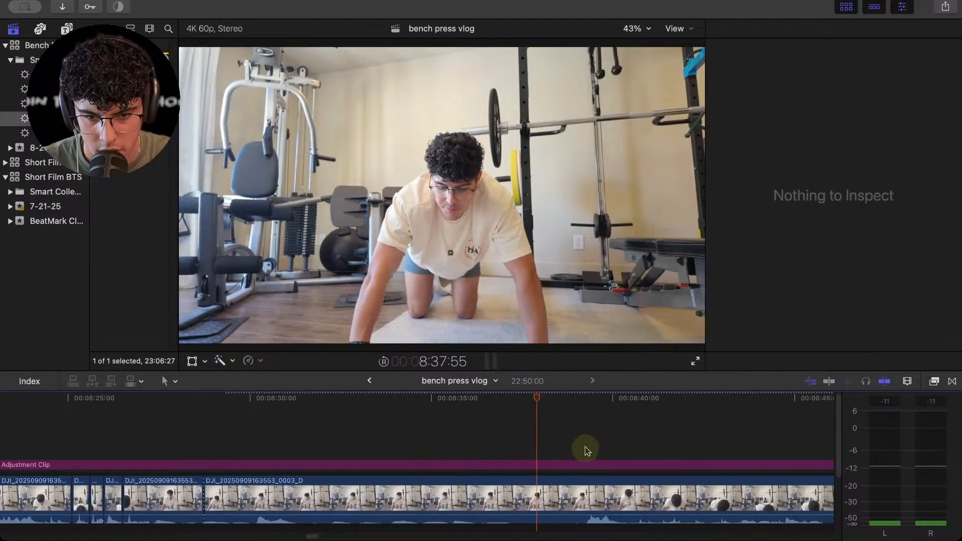
key("space")
left_click_drag(562, 400, 466, 426)
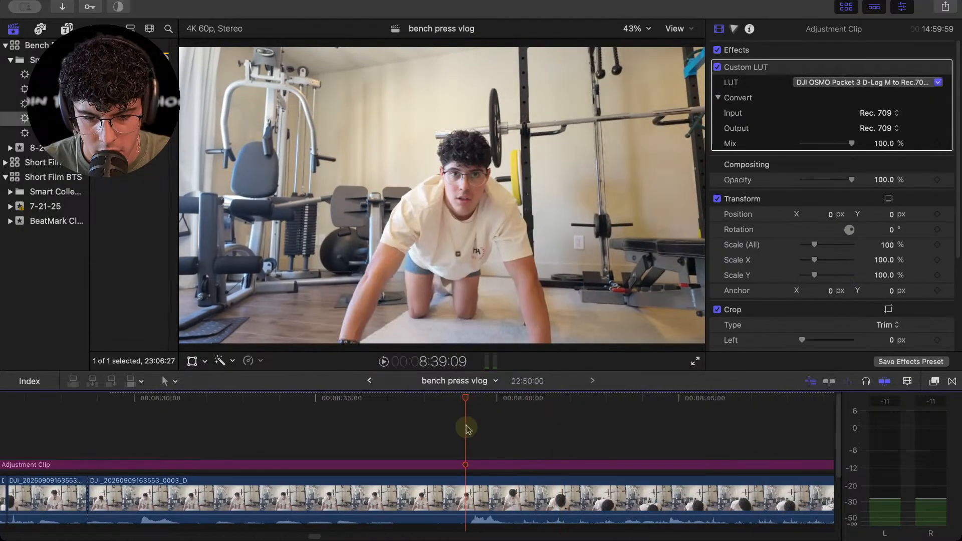
left_click(450, 508)
key("super+b")
key("BackSpace")
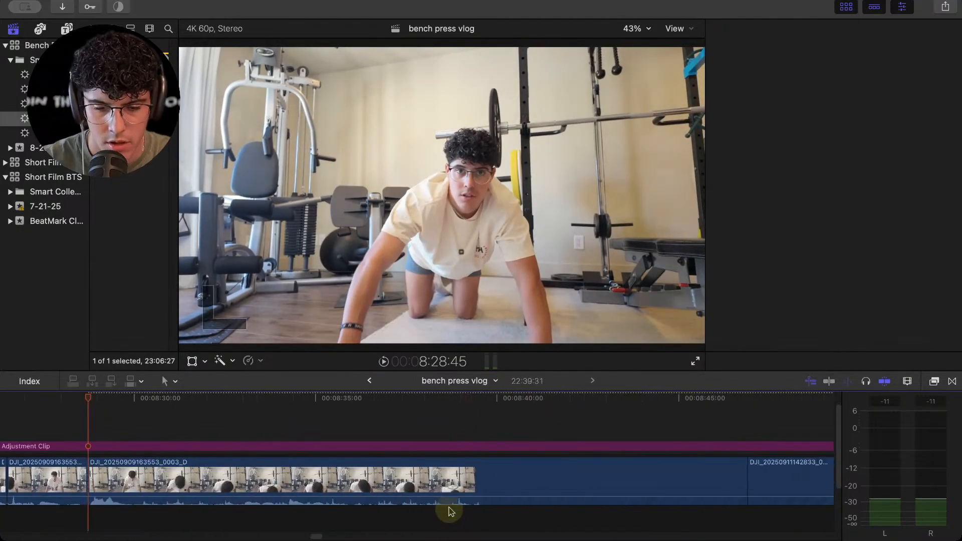
Cut the push-up piece at about 8:29:35, trim 1:20 off the start of the remainder, and replay the join.
key("space")
key("super+b")
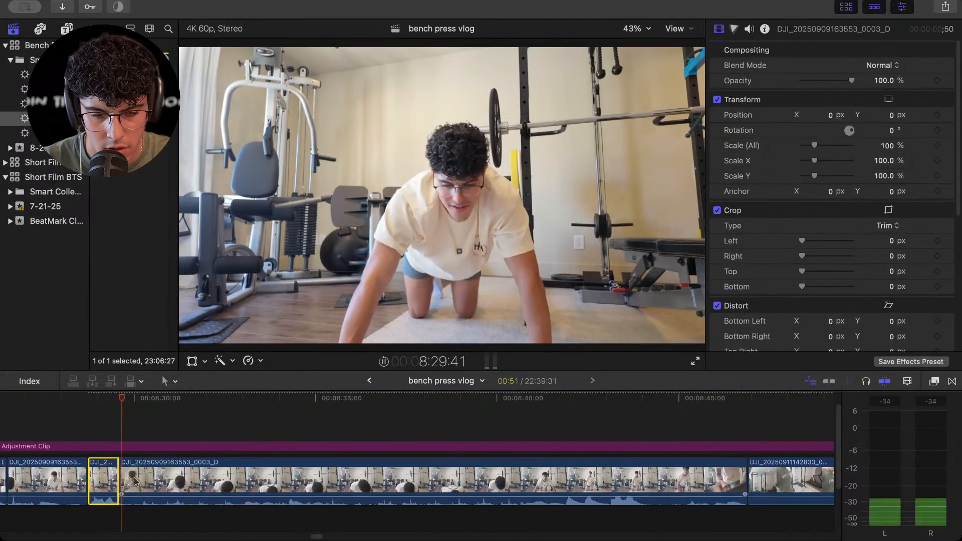
left_click_drag(123, 478, 170, 477)
left_click(162, 434)
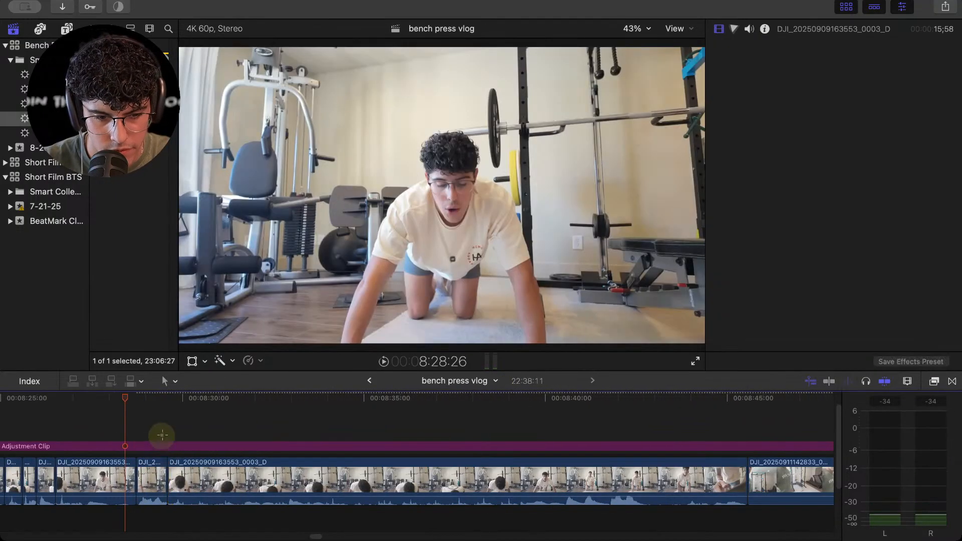
key("space")
Cut the push-up piece at 8:30:26, trim 1:16 off the start of the remainder, and replay the join.
left_click(188, 476)
key("super+b")
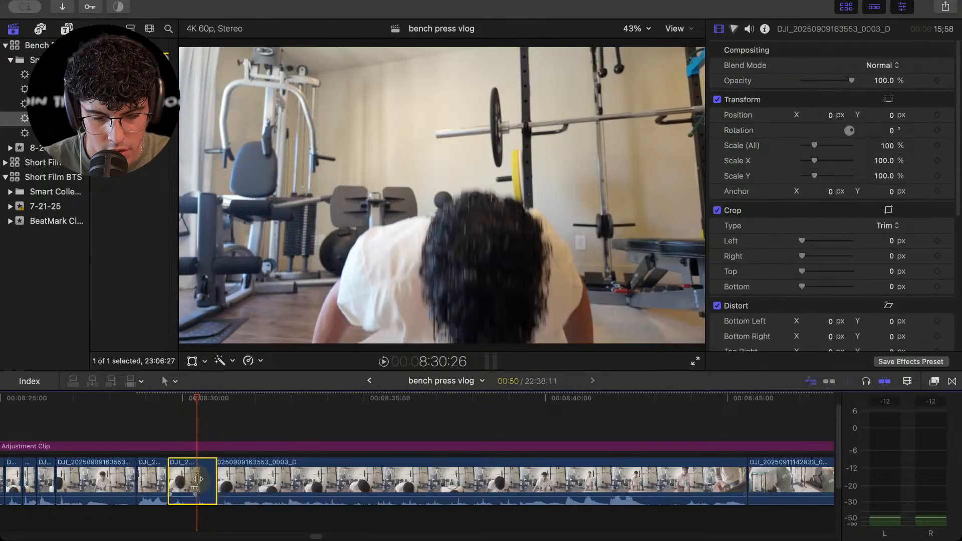
key("space")
left_click_drag(200, 480, 248, 482)
key("space")
key("space")
left_click(233, 416)
key("space")
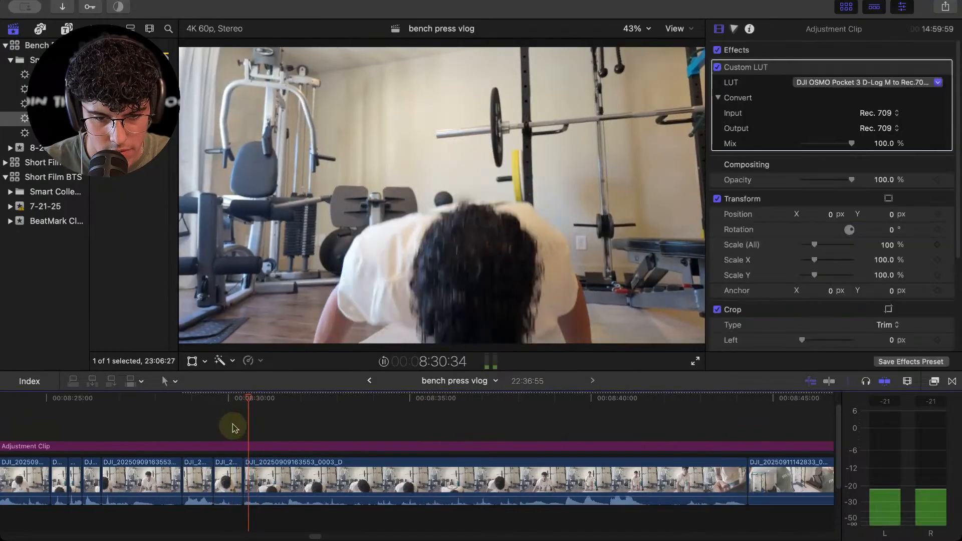
Cut the push-up piece at 8:31:38, trim 1:14 off the start of the remainder, and replay the join.
key("super+b")
left_click(276, 487)
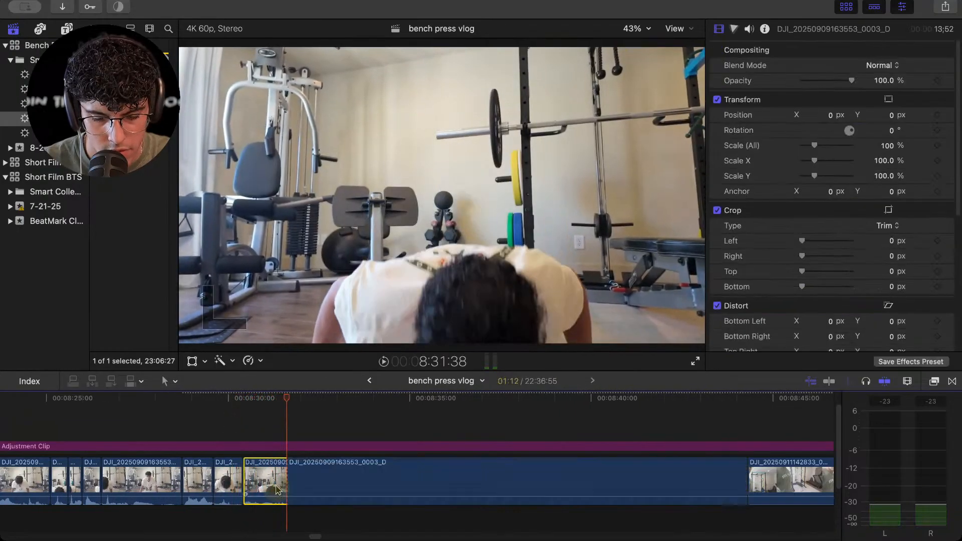
key("space")
left_click_drag(288, 484, 333, 484)
left_click(294, 412)
key("space")
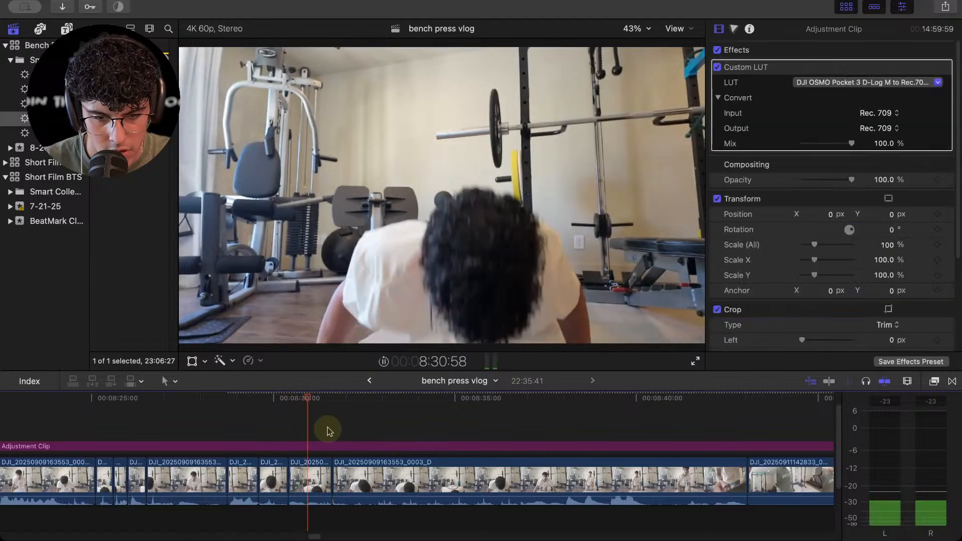
Trim another 1:06 off the start of the push-up piece after the 8:31:38 cut, and replay from the cut at 8:28:45.
key("space")
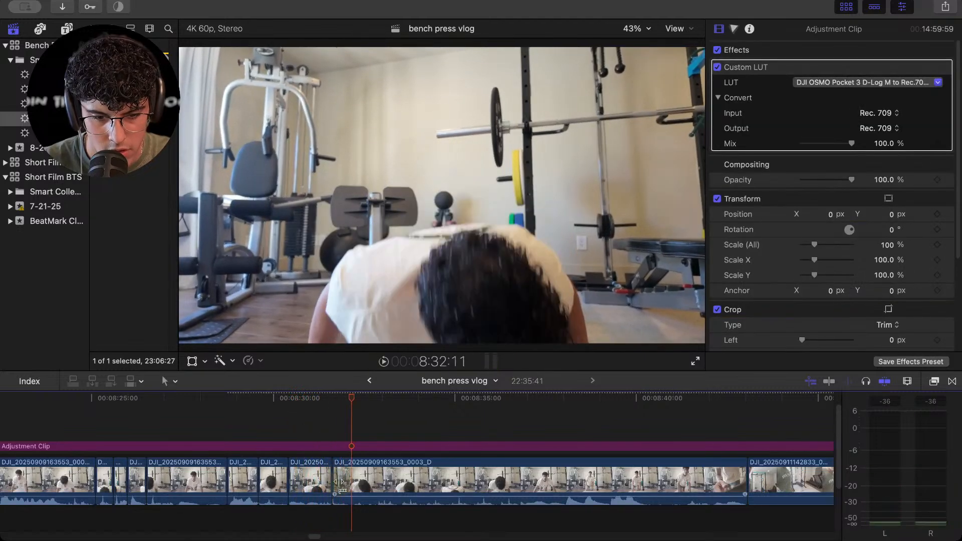
left_click_drag(333, 484, 368, 484)
left_click(337, 417)
key("space")
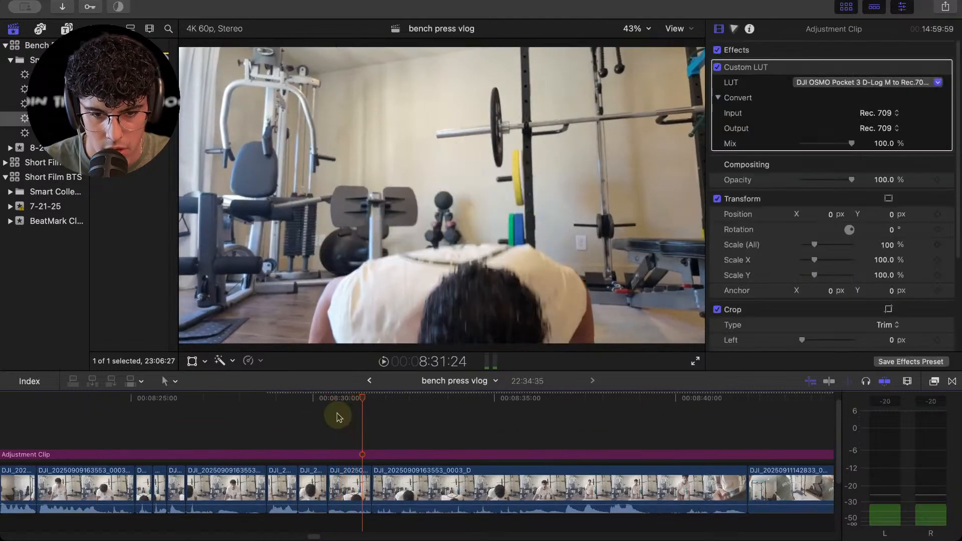
left_click(265, 410)
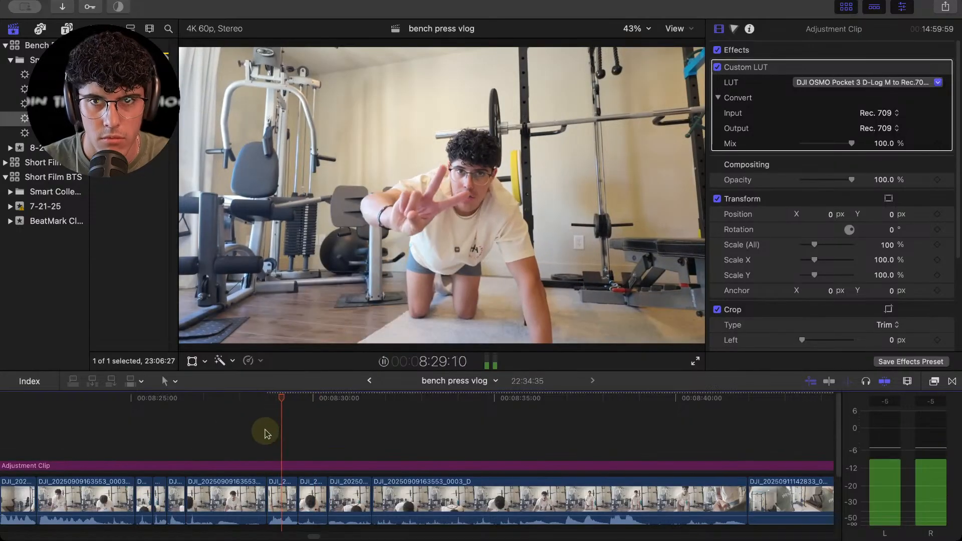
Review the pacing of the push-up cuts between about 8:26:18 and 8:28:46 by scrubbing and playing them.
left_click(203, 420)
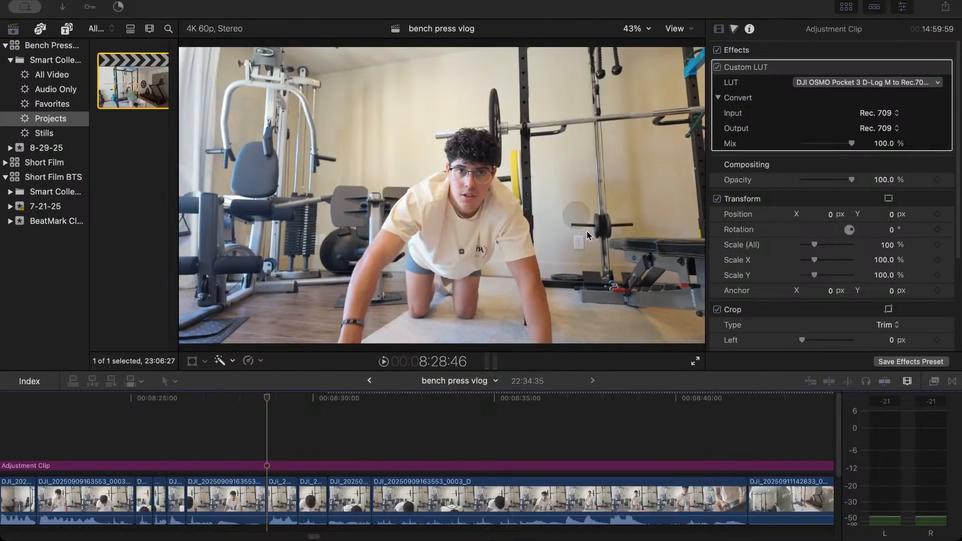
left_click(139, 412)
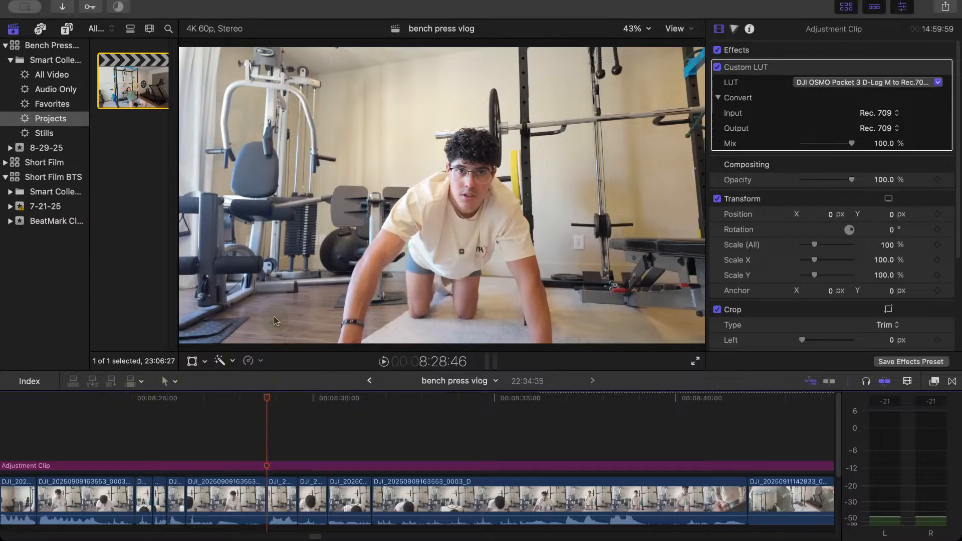
left_click_drag(271, 402, 223, 419)
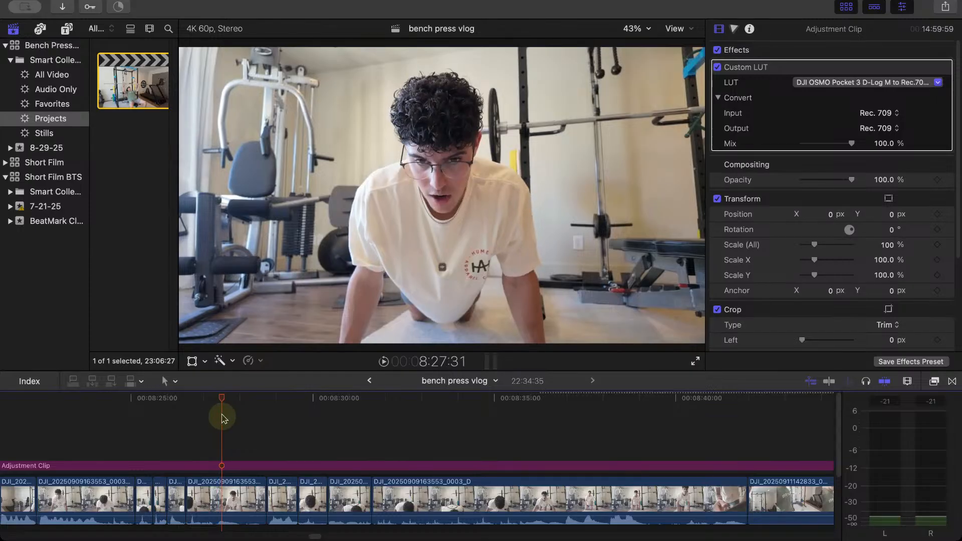
left_click(200, 428)
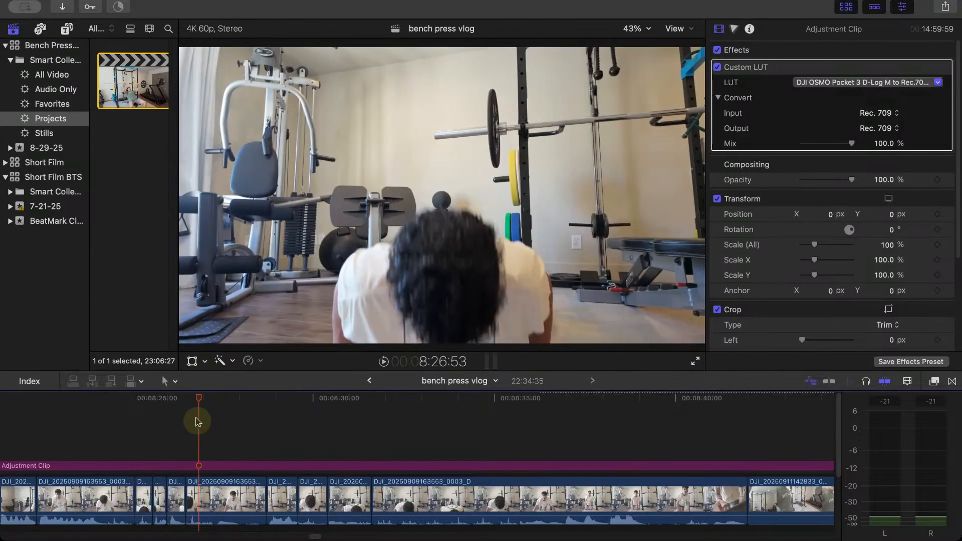
left_click(179, 428)
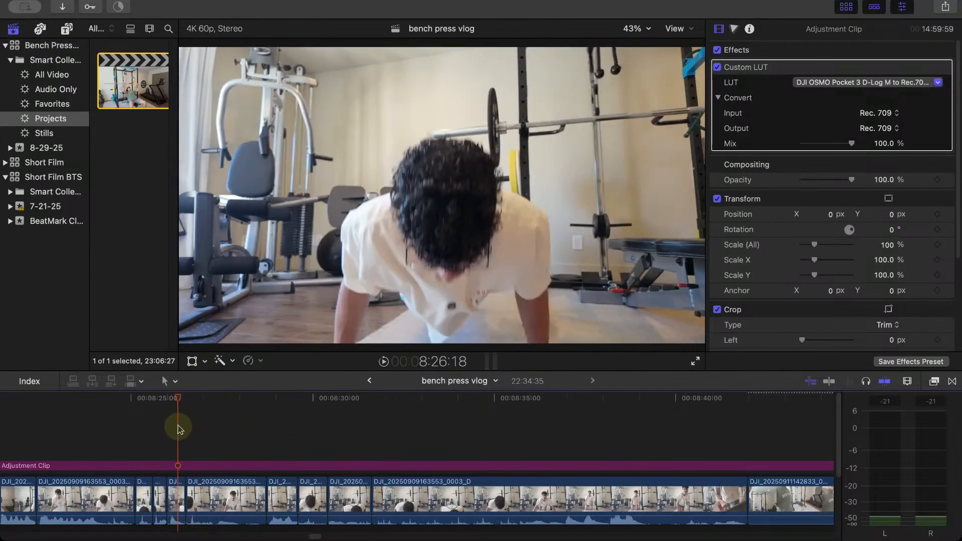
key("space")
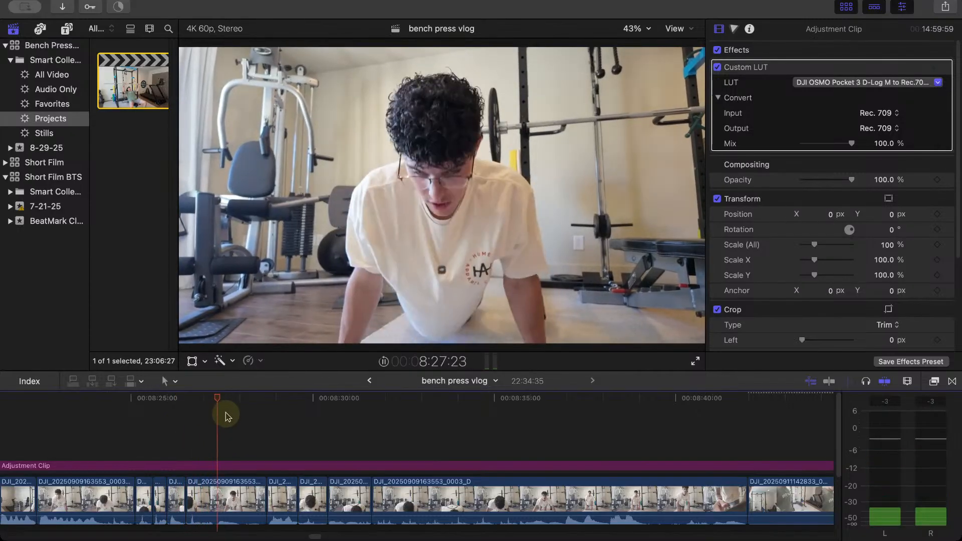
key("space")
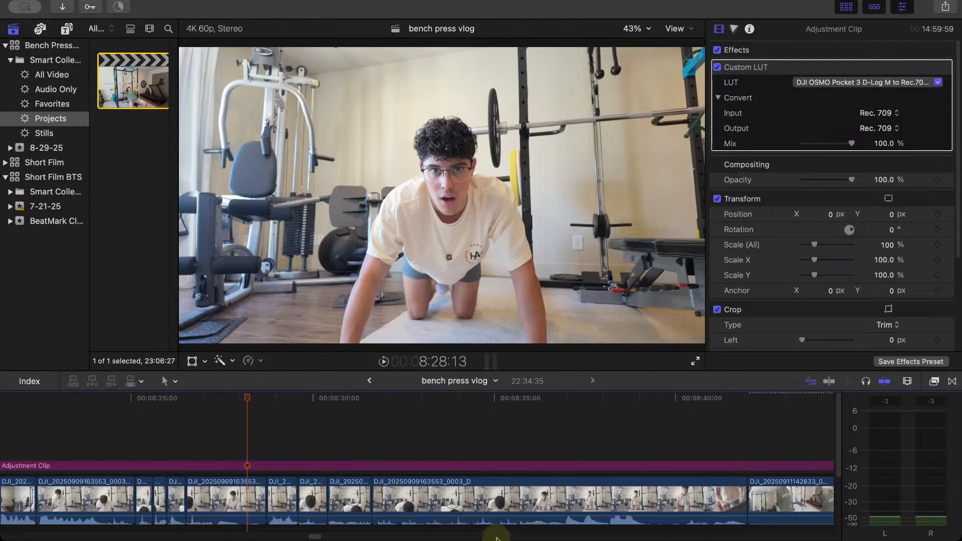
key("super+Tab")
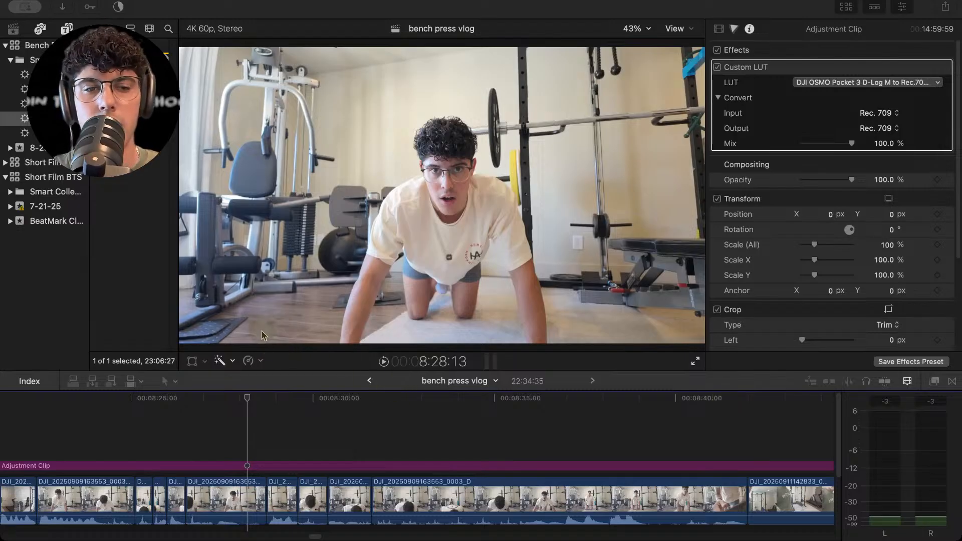
Play through the push-up cuts from about 8:25 to 8:32 to check their pacing.
left_click(156, 411)
left_click(164, 424)
key("space")
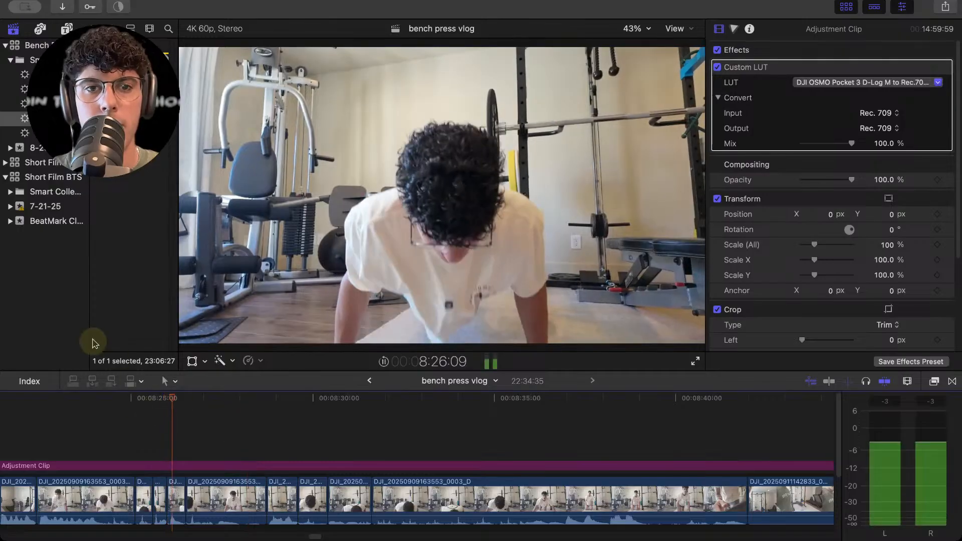
left_click(195, 407)
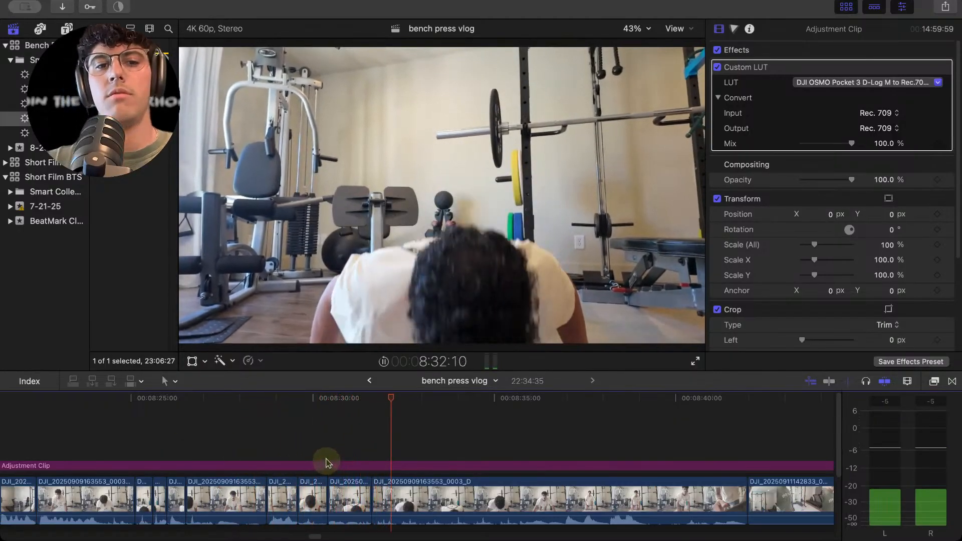
left_click(307, 454)
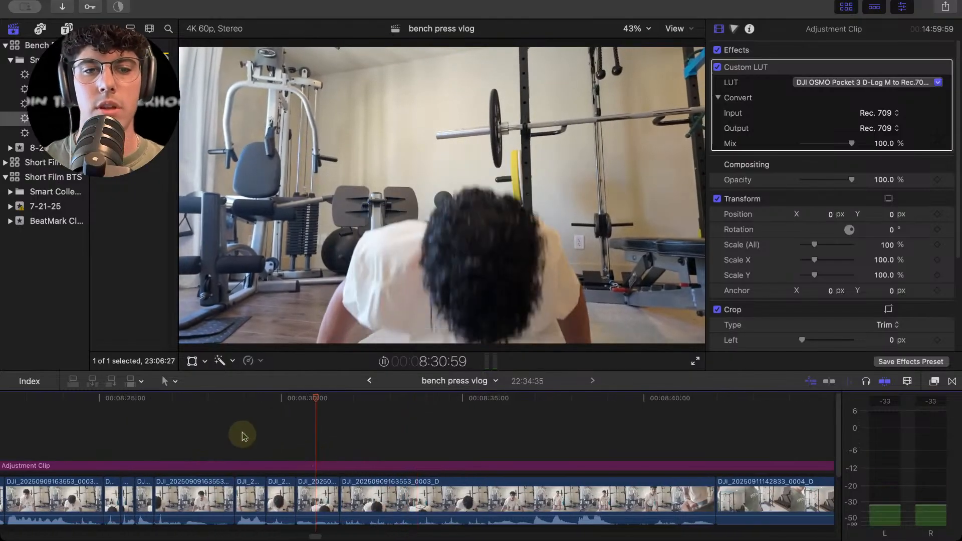
key("space")
Cut the push-up piece at 8:32:21 and about 8:33:15, trim 1:41 in total after the cuts, and replay the joins.
left_click(365, 497)
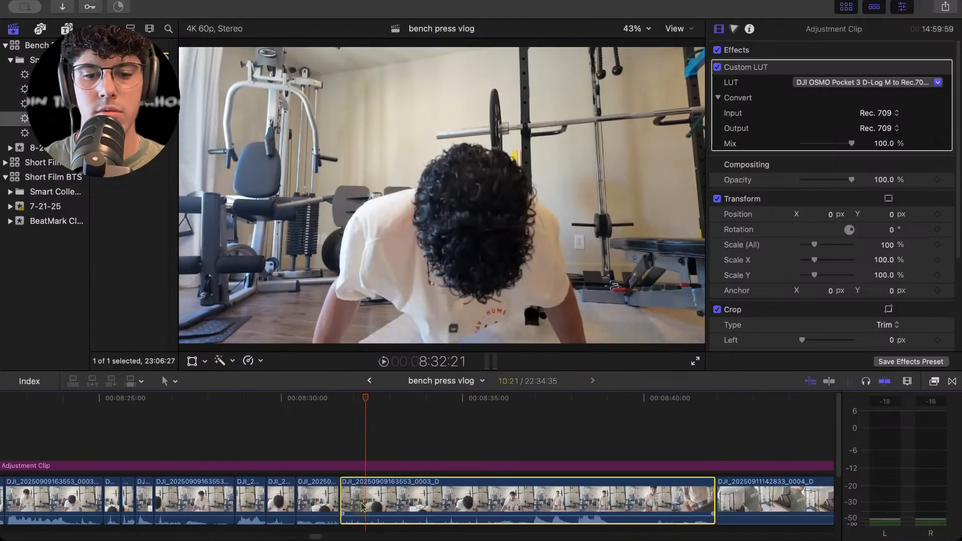
key("super+b")
left_click_drag(363, 497, 452, 502)
key("super+z")
left_click(384, 440)
key("space")
left_click(414, 498)
key("space")
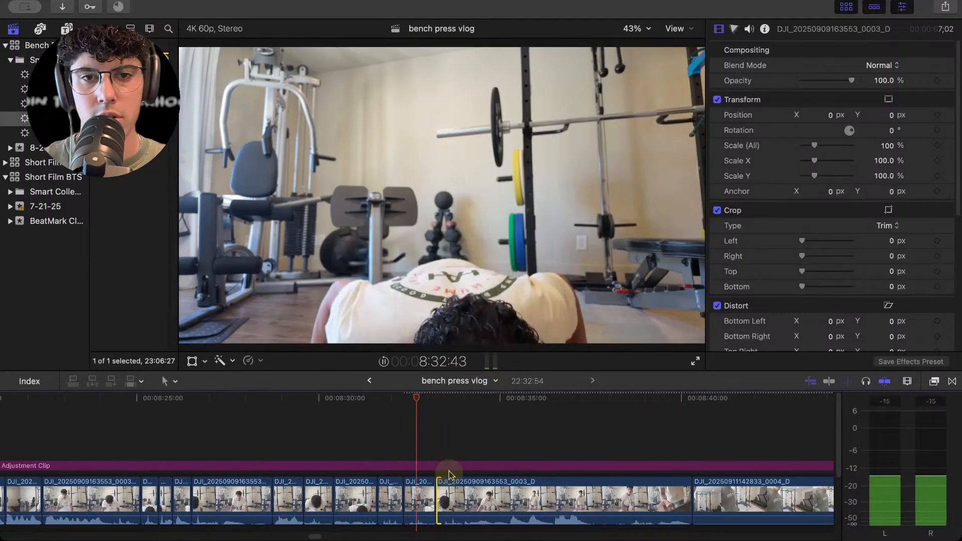
key("space")
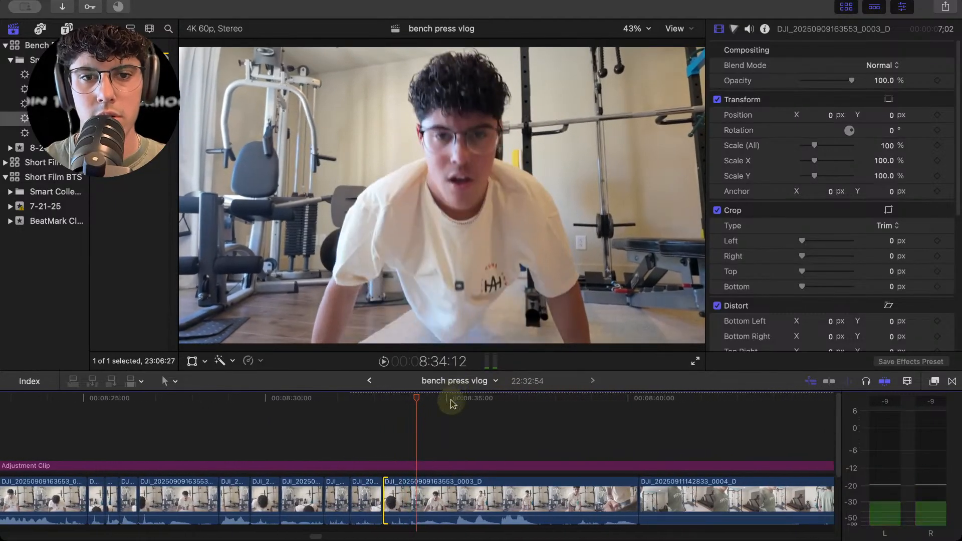
key("space")
Trim 0:22 off the start of the long push-up piece after the cut at about 8:33:15, and replay from 8:32:21.
key("space")
left_click(389, 451)
key("space")
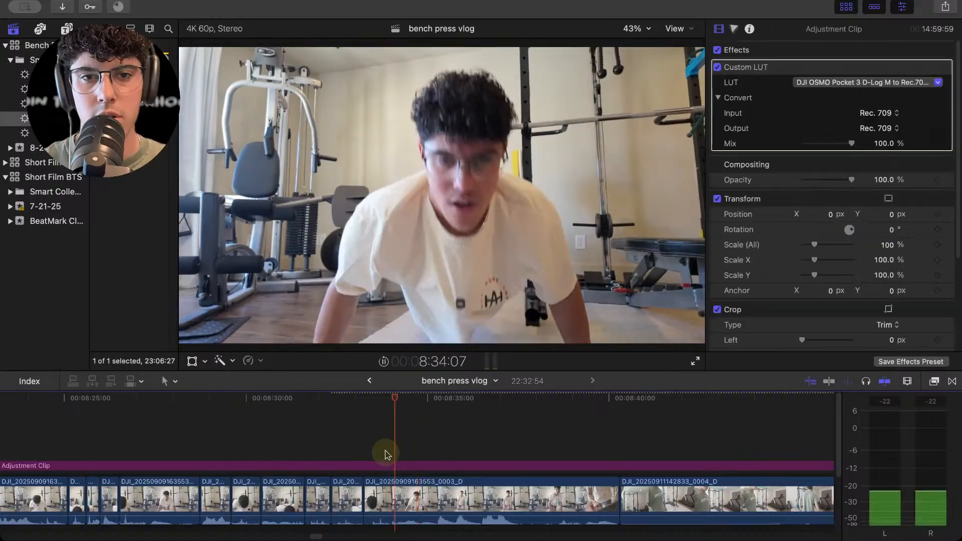
key("space")
left_click_drag(395, 405, 386, 407)
double_click(365, 501)
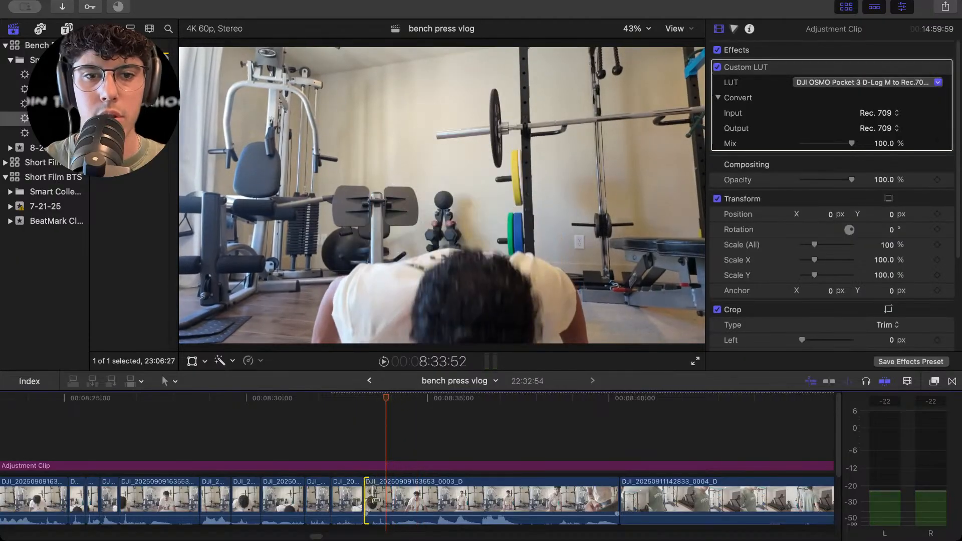
double_click(366, 501)
mouse_move(365, 501)
left_mouse_down()
mouse_move(387, 501)
mouse_move(377, 501)
left_mouse_up()
left_click(345, 435)
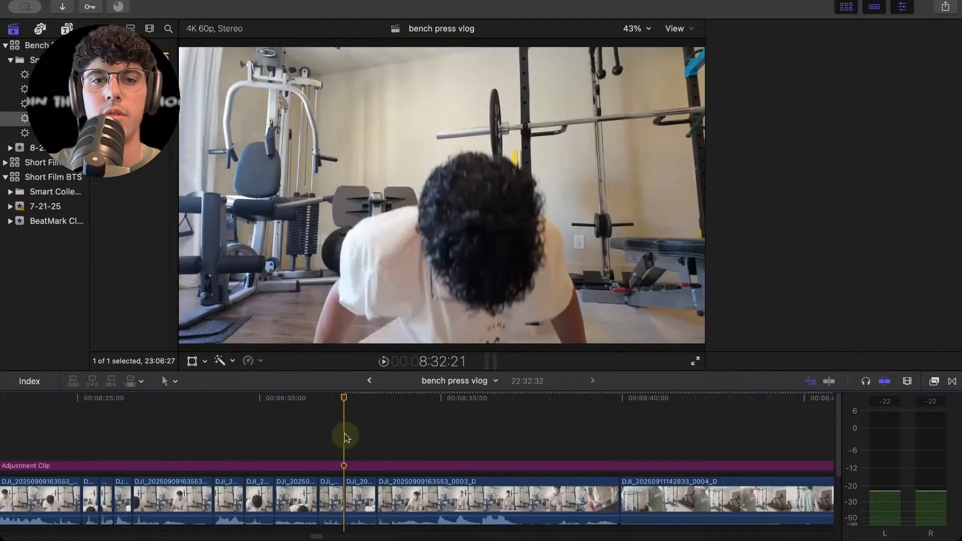
key("super+4")
key("space")
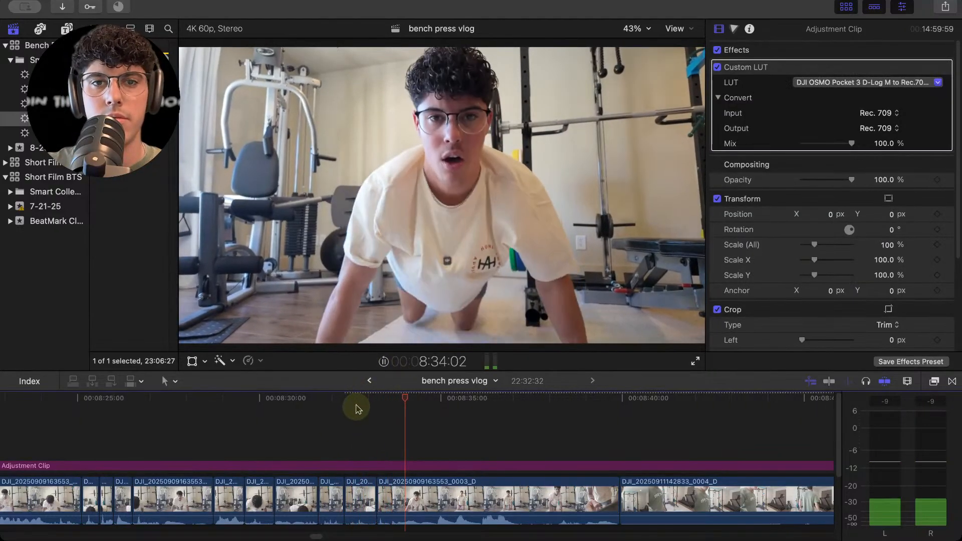
Trim the ends of two neighbouring push-up pieces back to about 8:30:14 and 8:30:55, and replay the joins.
left_click(259, 405)
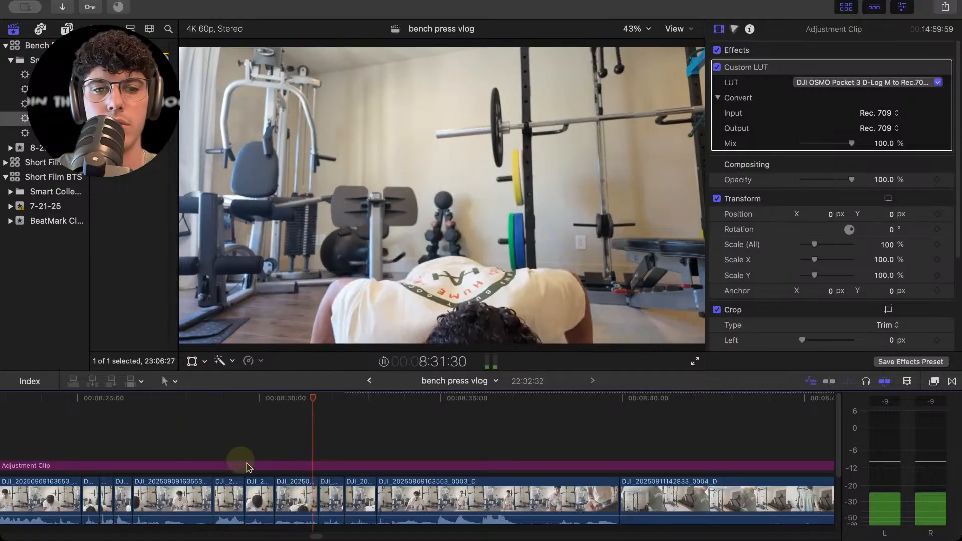
left_click(248, 468)
left_click(268, 498)
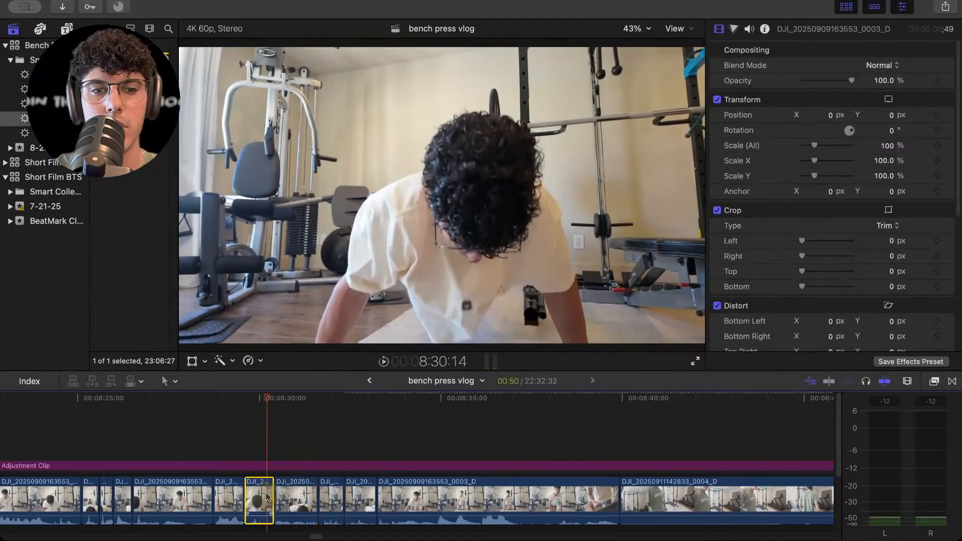
mouse_move(274, 499)
left_mouse_down()
mouse_move(308, 498)
mouse_move(292, 499)
left_mouse_up()
key("space")
left_click(282, 500)
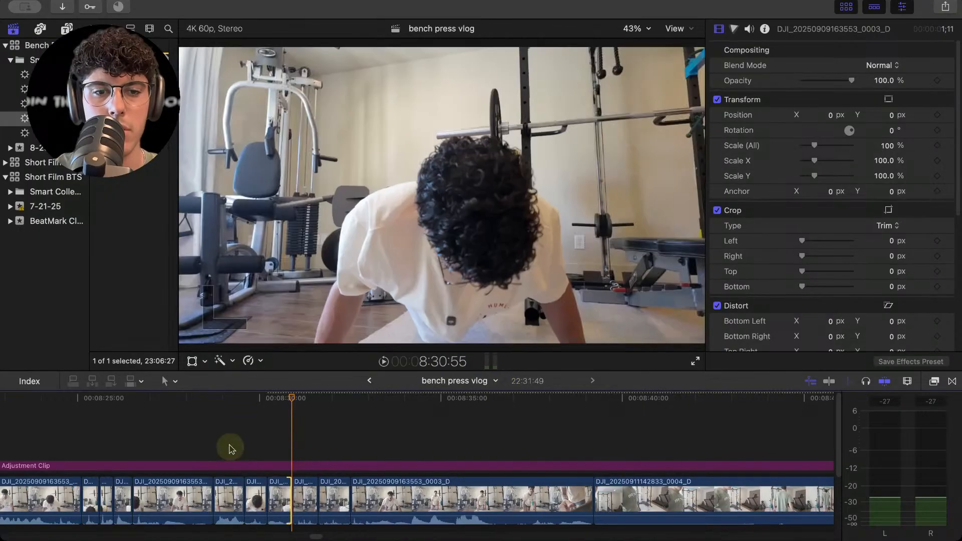
left_click(227, 443)
key("space")
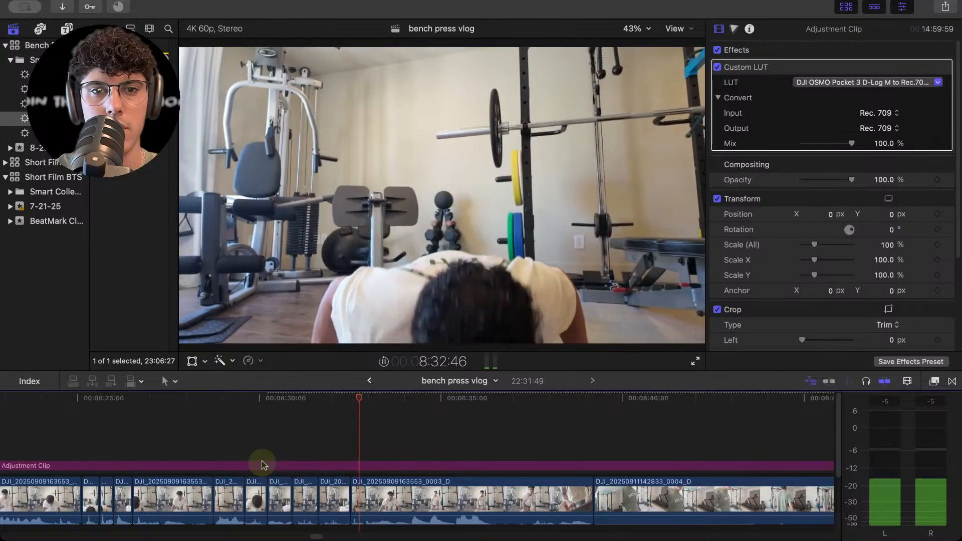
Delete the short push-up pieces starting at about 8:30:55 and 8:29:38, and replay the tightened sequence.
key("Delete")
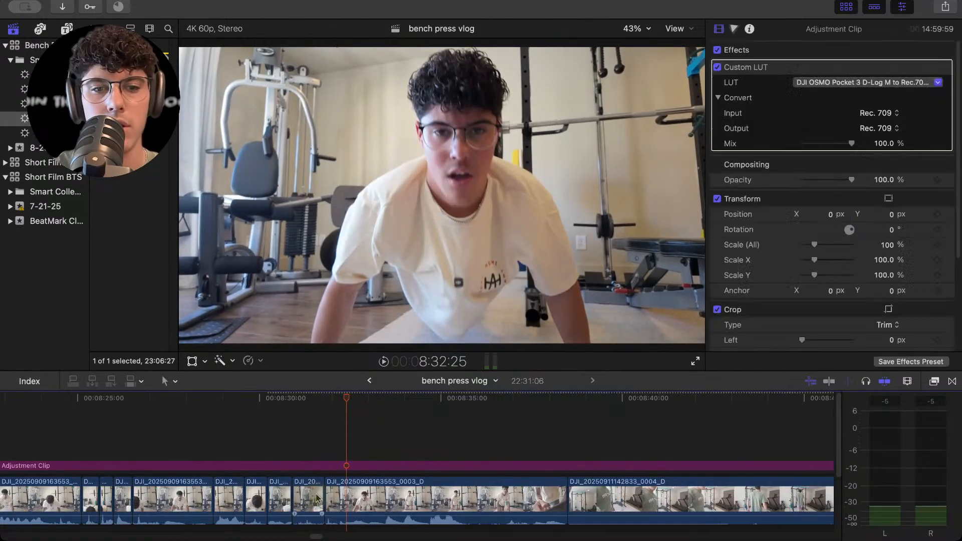
left_click(257, 502)
key("Delete")
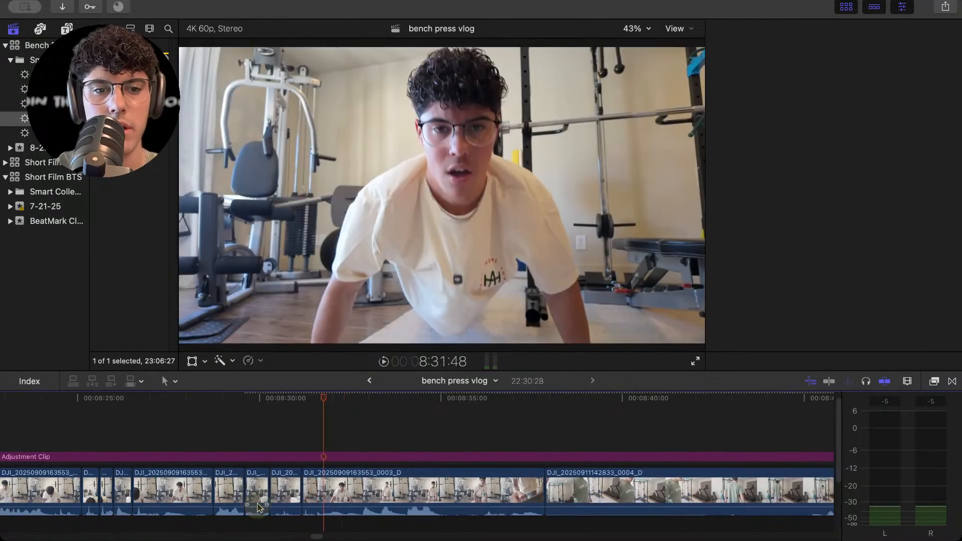
left_click(207, 445)
key("space")
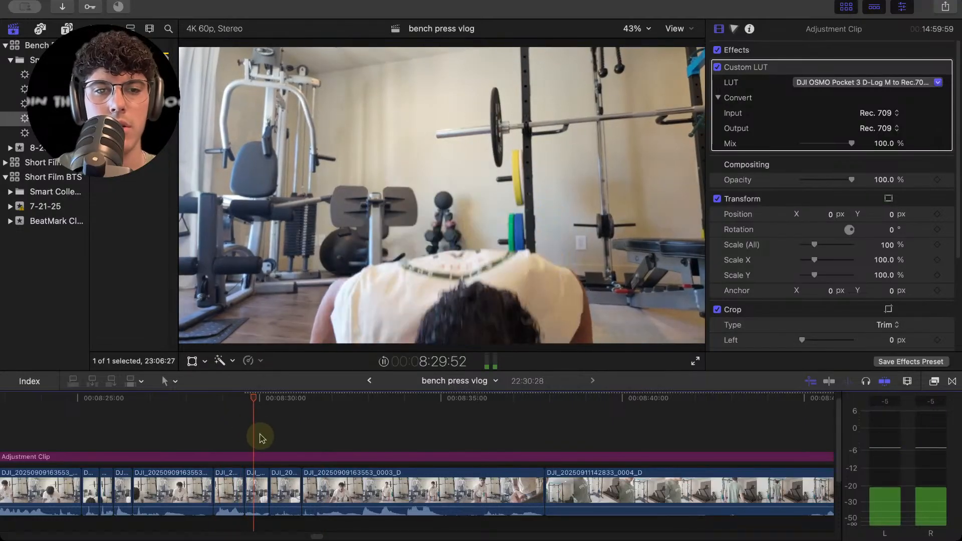
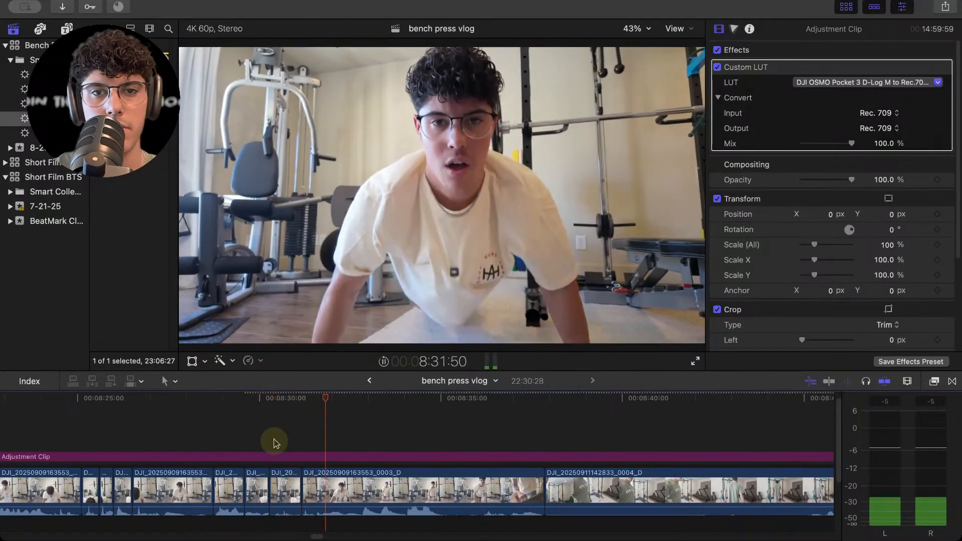
left_click(325, 447)
left_click(296, 455)
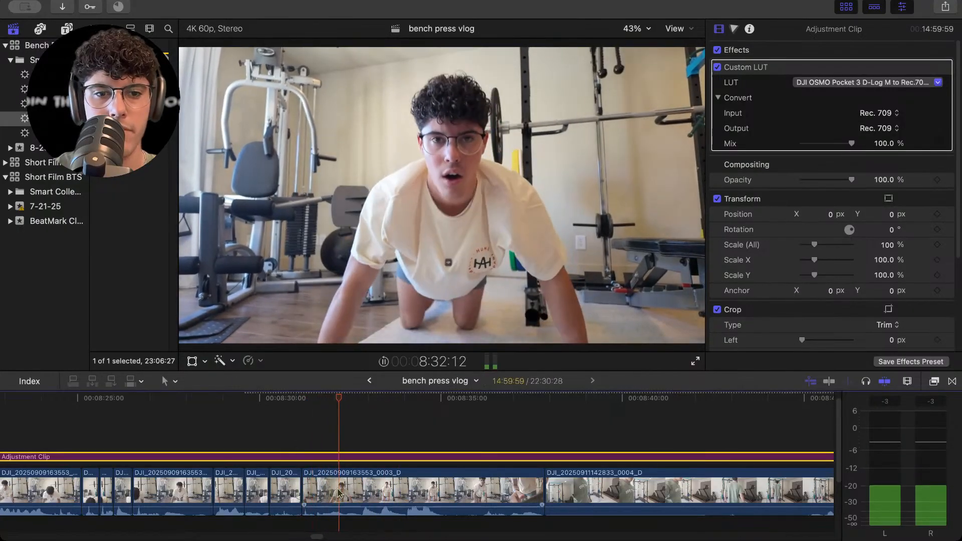
Cut the last push-up piece at about 8:32:35, trim 0:50 off the start of the remainder, and replay the join.
left_click(345, 493)
key("super+b")
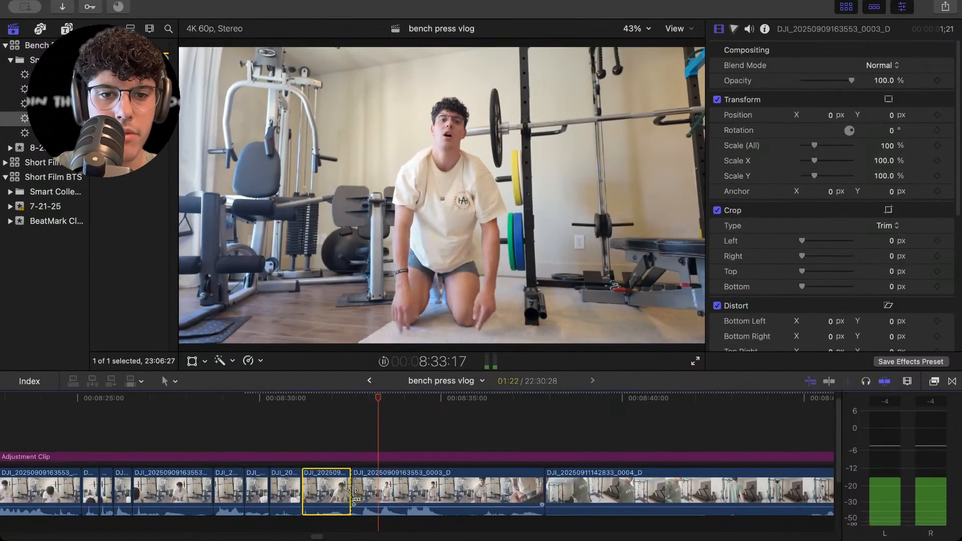
left_click_drag(354, 493, 383, 494)
left_click(341, 427)
key("space")
key("super+4")
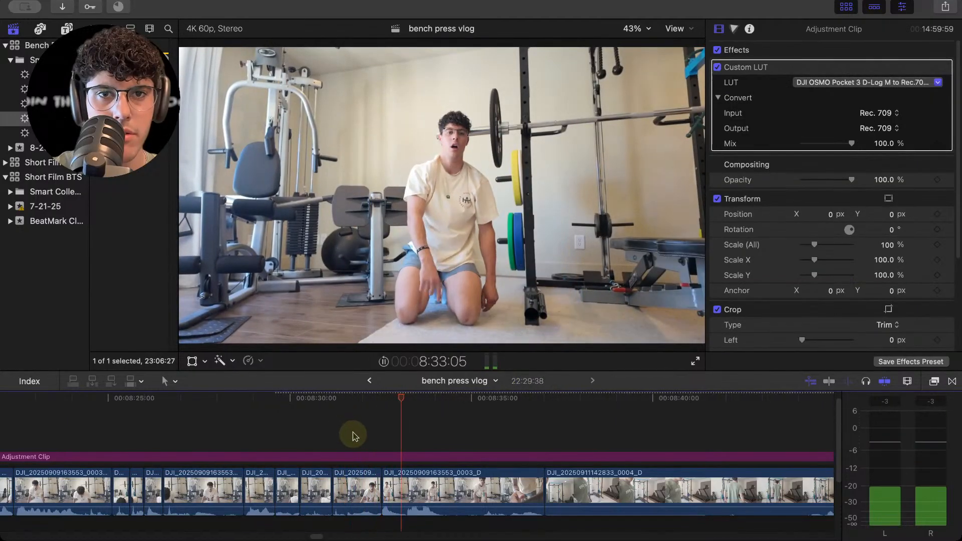
Cut the last push-up piece at 8:33:59 and delete the remainder after the cut.
key("space")
left_click(419, 487)
key("super+b")
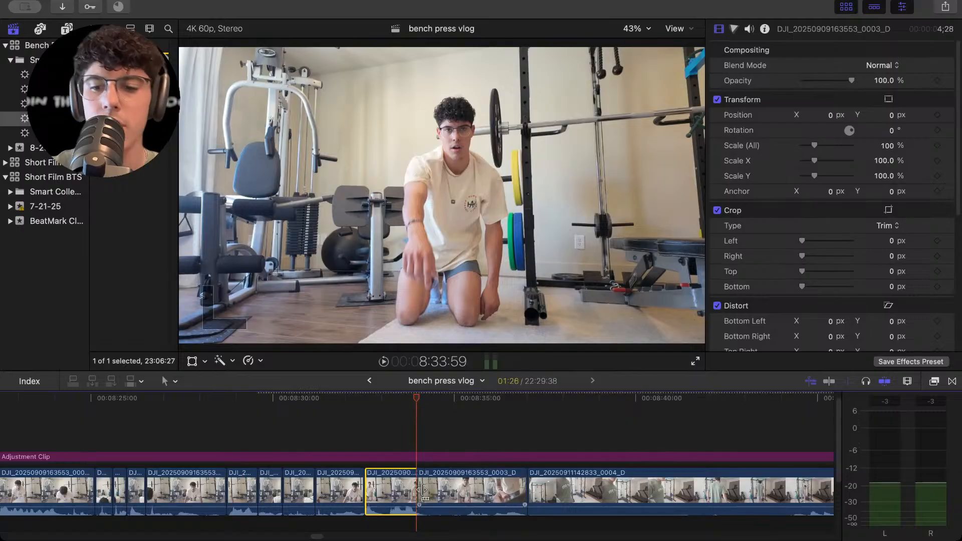
left_click(446, 489)
key("Delete")
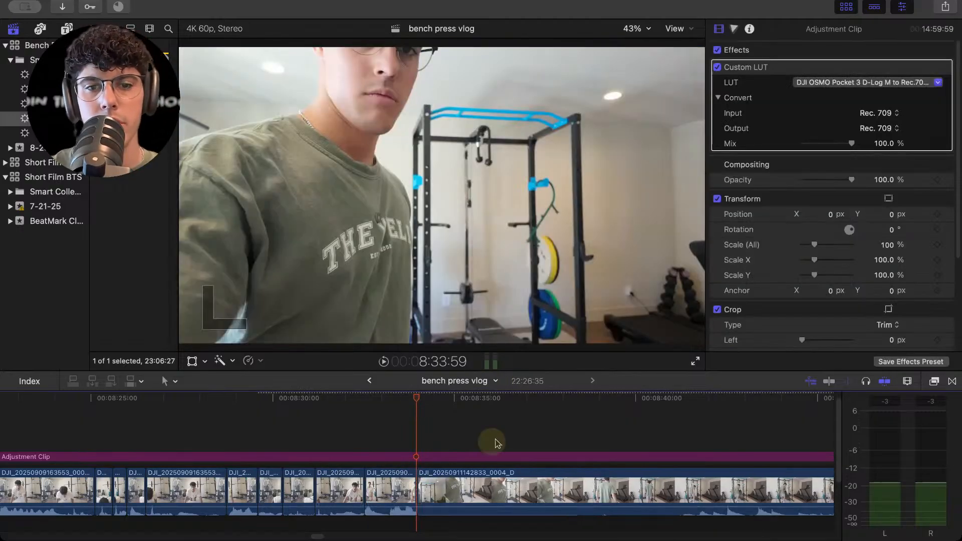
left_click(504, 440)
scroll(562, 423, "up", 1)
key("super+minus")
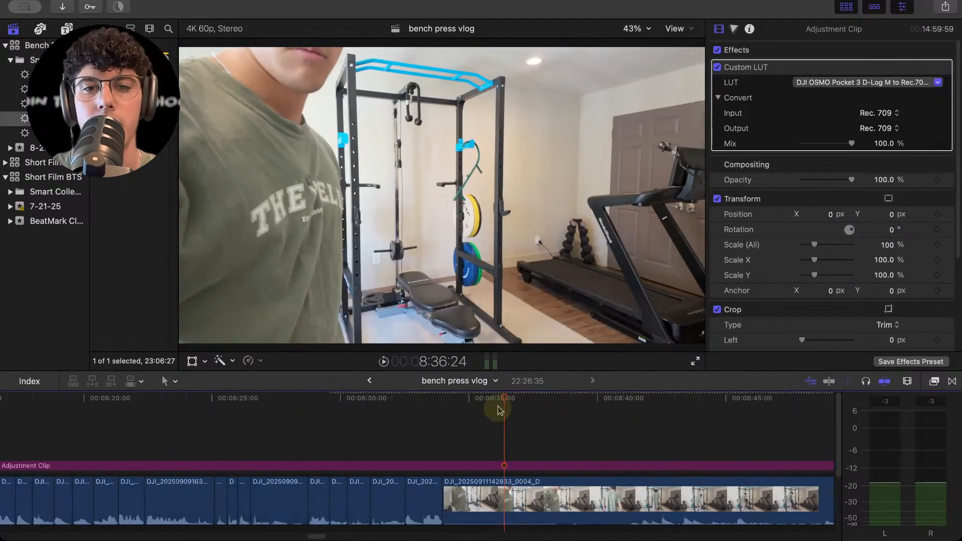
scroll(501, 408, "right", 3)
left_click_drag(360, 396, 745, 379)
left_click(414, 441)
key("space")
scroll(447, 436, "right", 2)
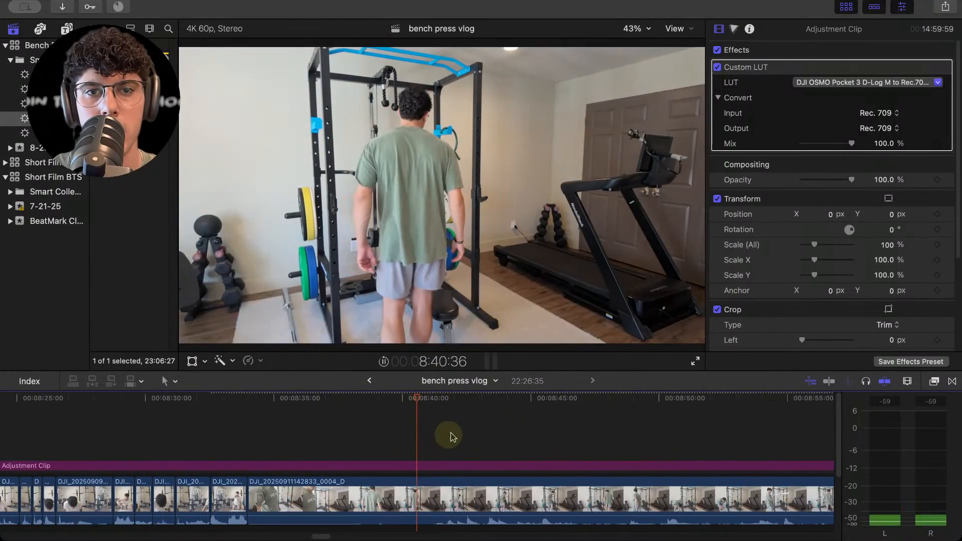
key("space")
key("super+minus")
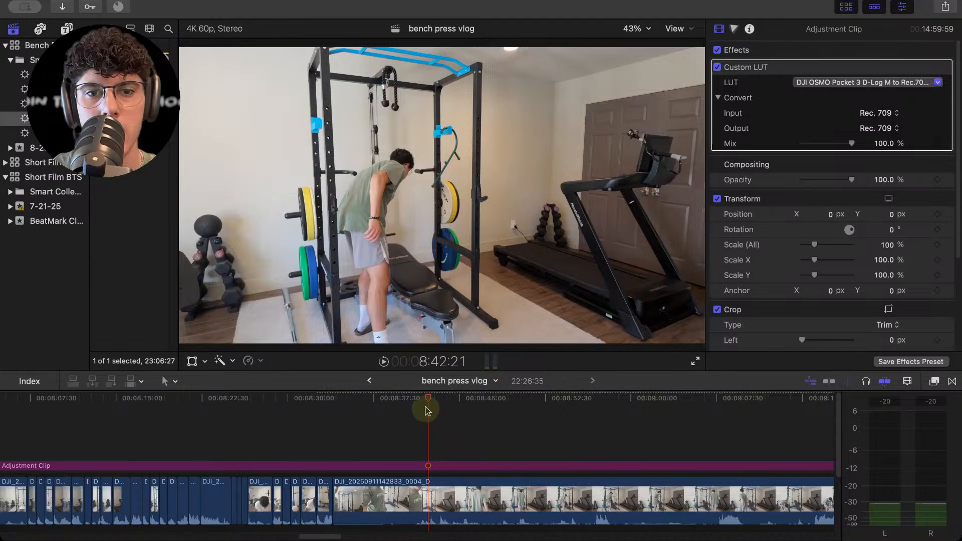
key("super+minus")
left_click_drag(429, 399, 663, 397)
key("super+minus")
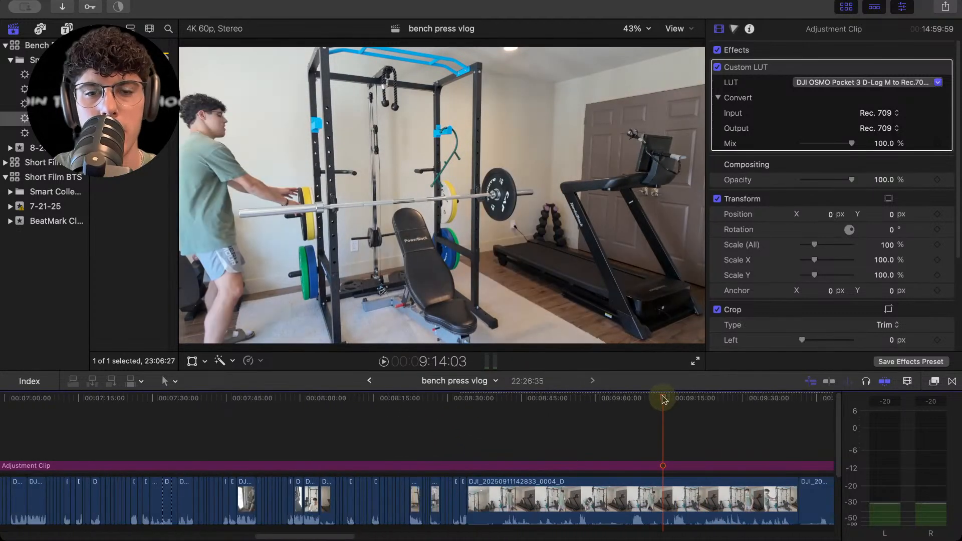
scroll(618, 417, "right", 5)
left_click(614, 399)
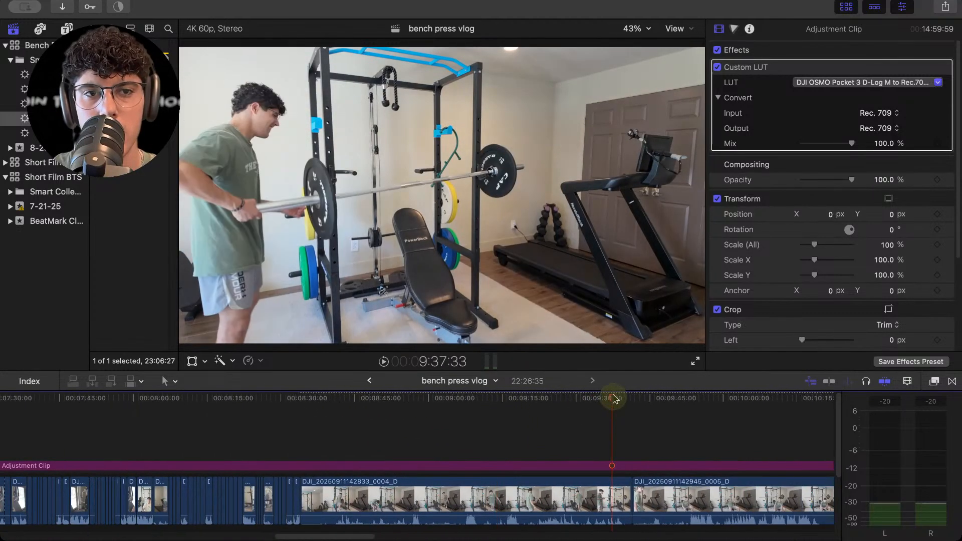
left_click(628, 494)
key("Delete")
key("space")
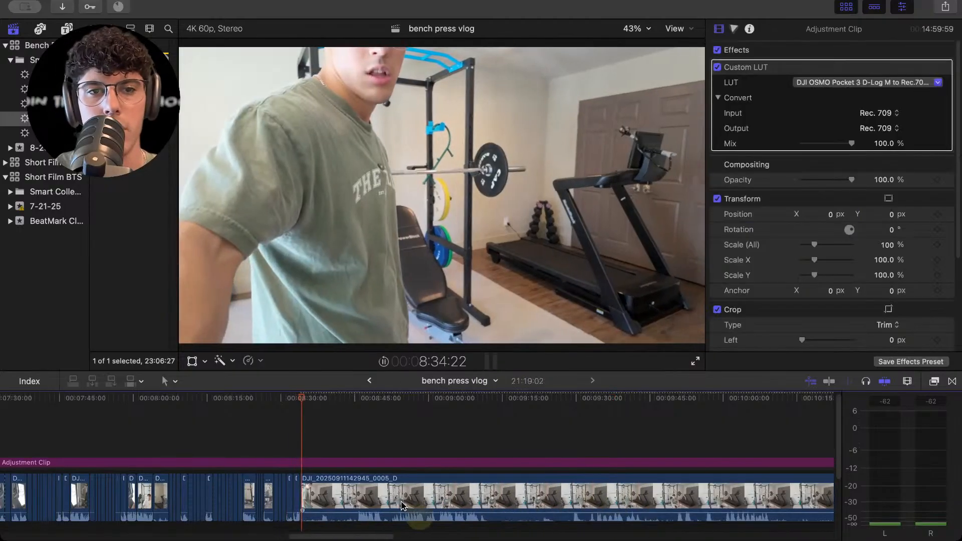
key("space")
left_click_drag(340, 403, 359, 407)
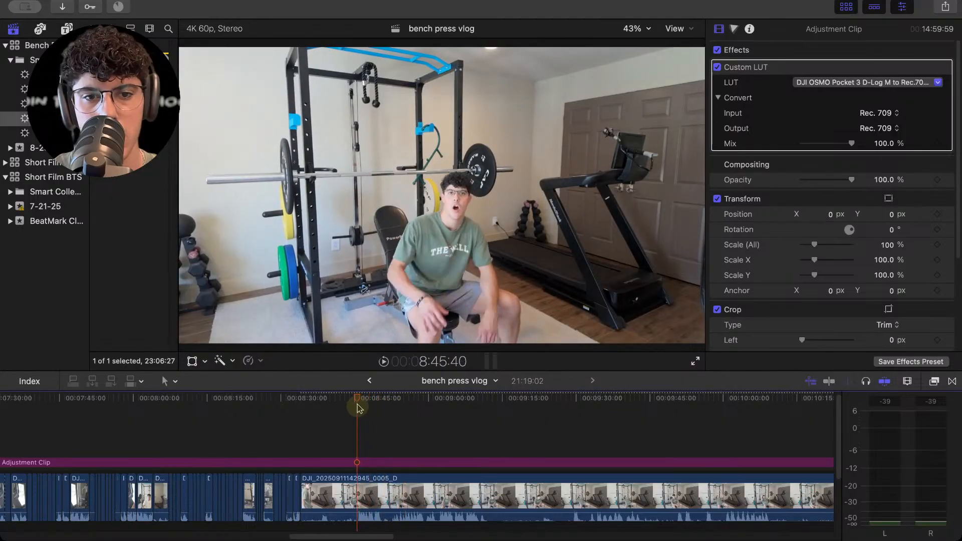
left_click(337, 504)
left_click_drag(303, 496, 358, 496)
left_click(344, 455)
left_click(347, 460)
key("super+equal")
key("space")
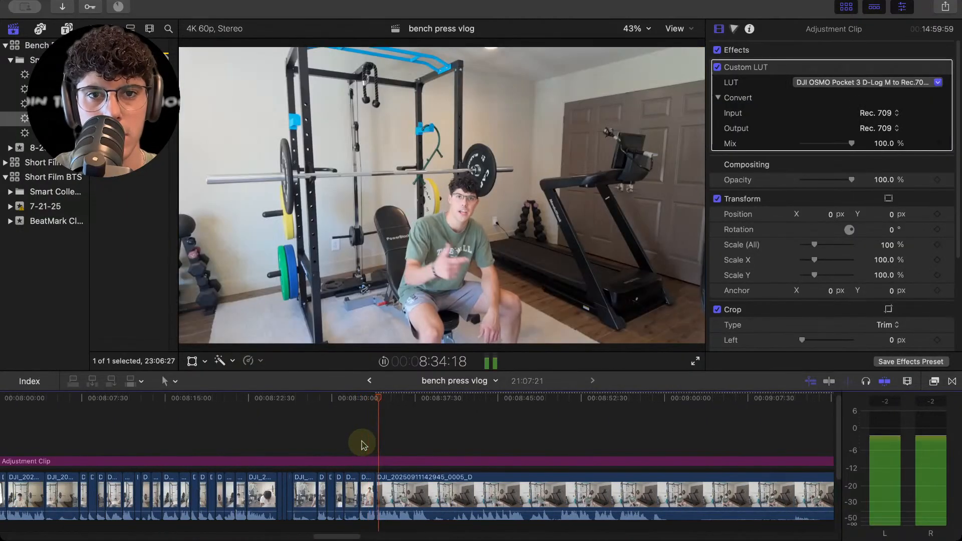
left_click_drag(362, 443, 366, 445)
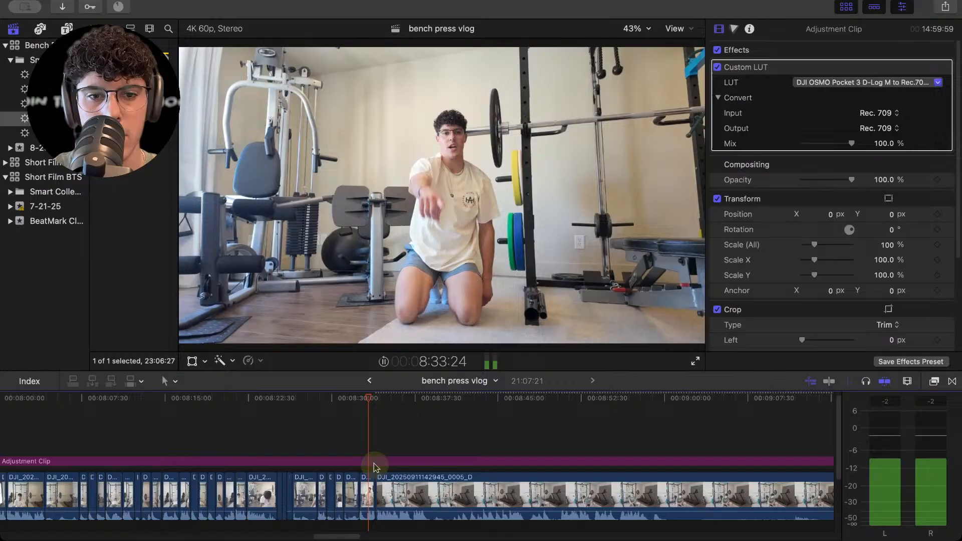
key("space")
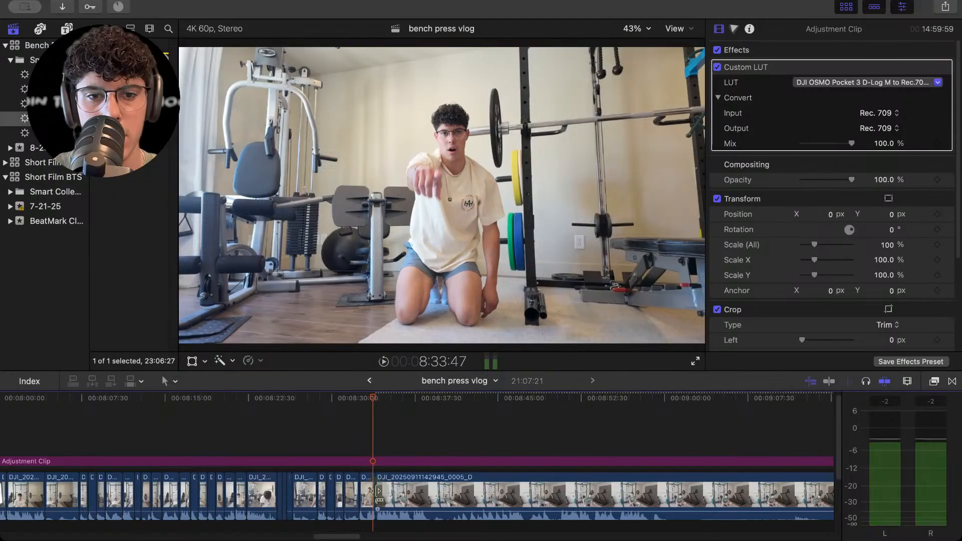
key("super+equal")
key("super+equal")
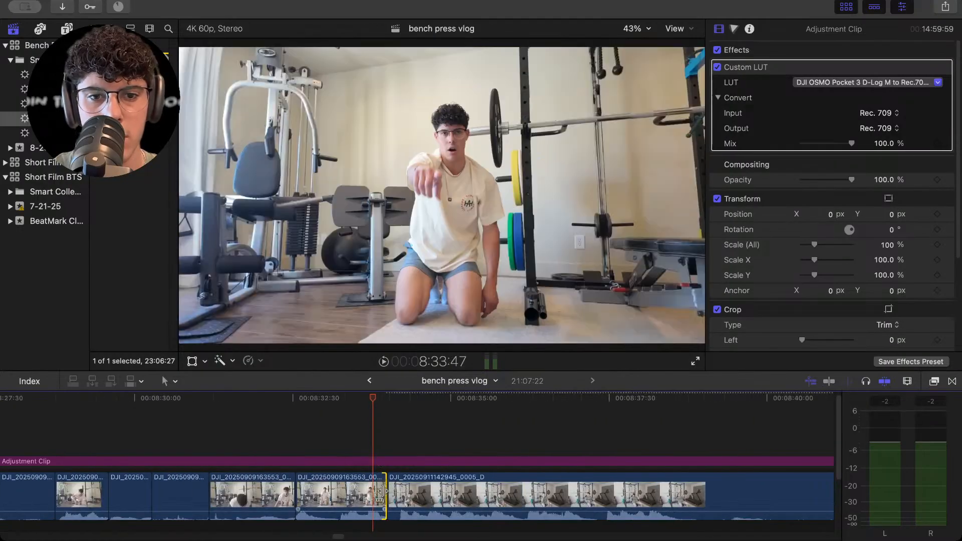
left_click_drag(378, 496, 402, 489)
left_click(355, 441)
key("space")
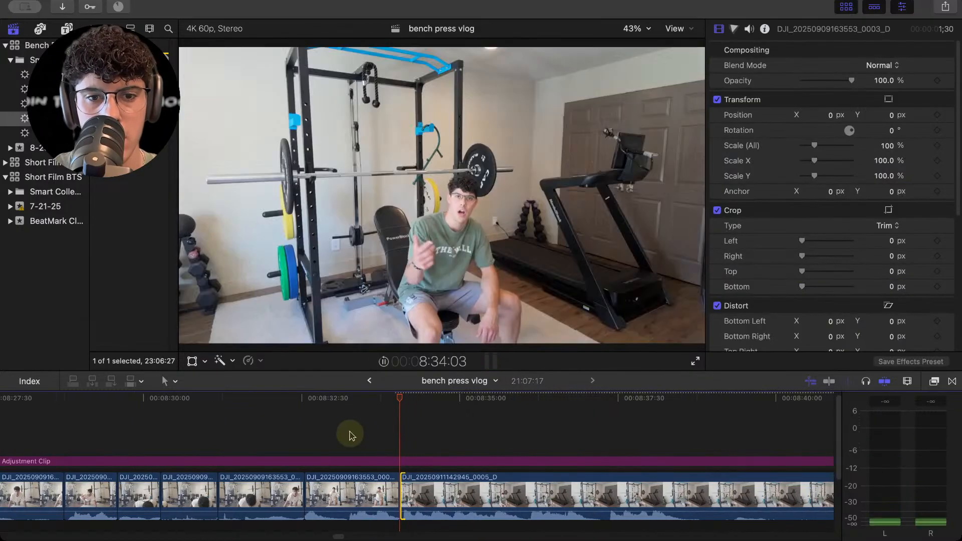
left_click(335, 423)
key("space")
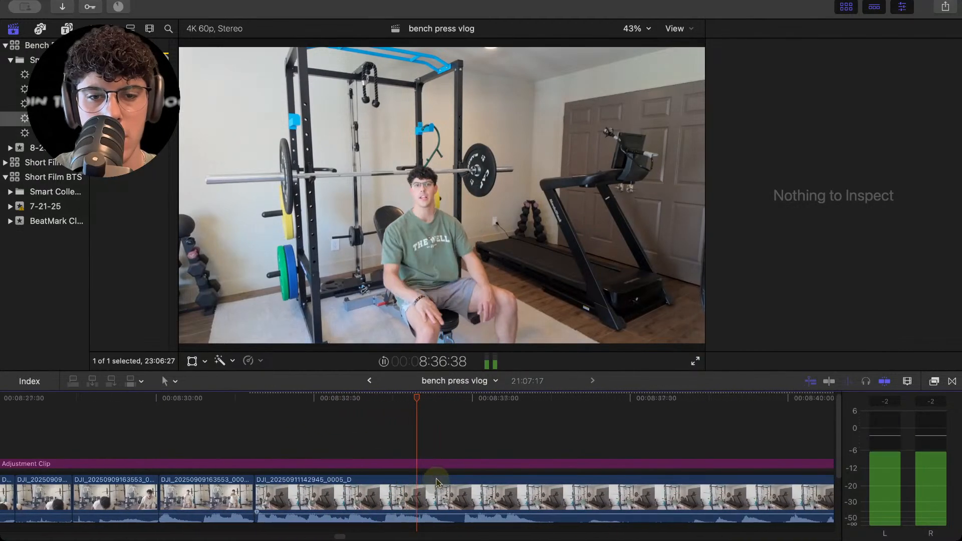
left_click(420, 486)
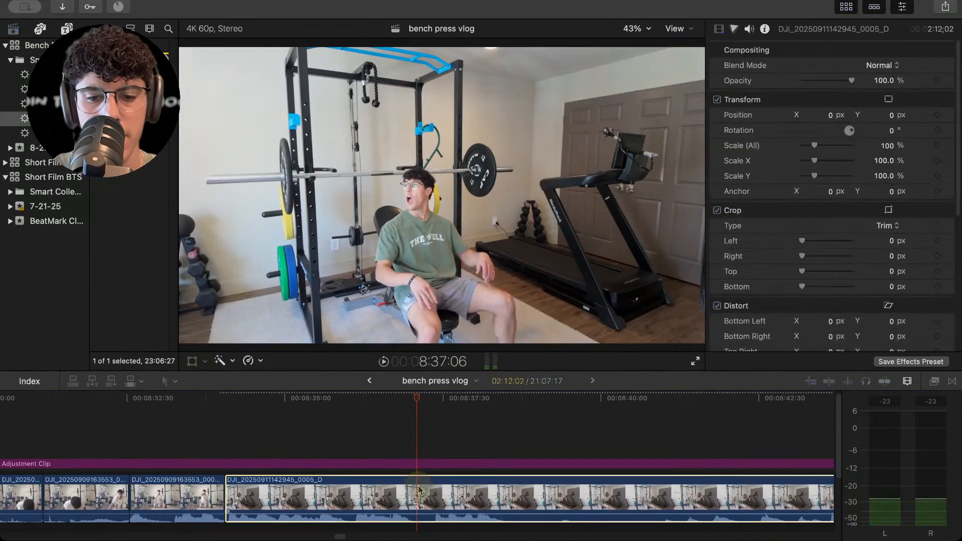
left_click(409, 401)
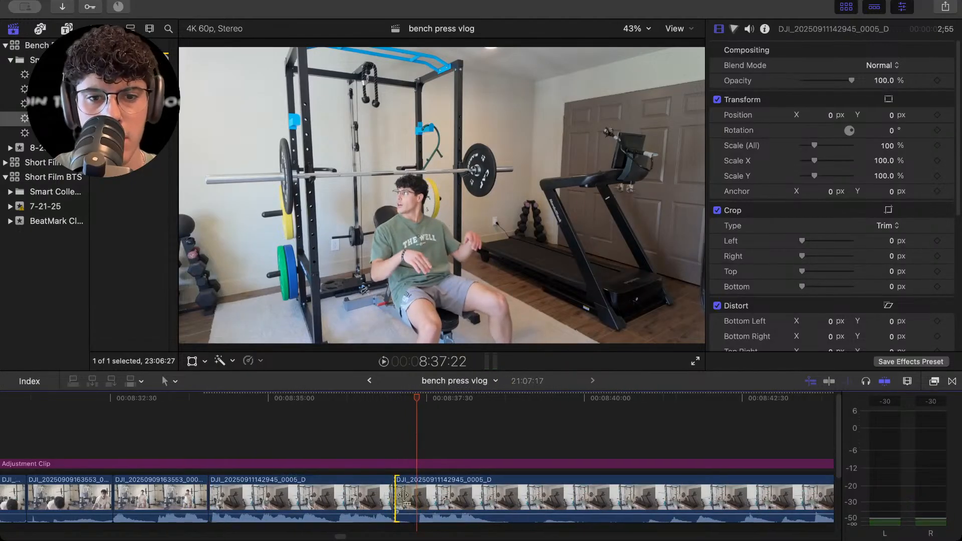
left_click(384, 462)
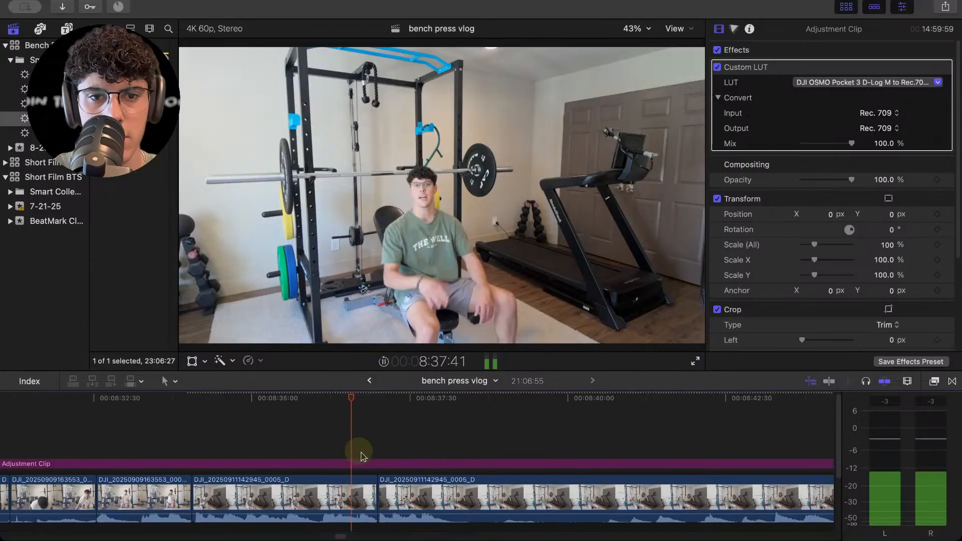
Expand the talking piece's audio, extend its end past the cut to a length of 3:34, and replay the transition.
right_click(369, 496)
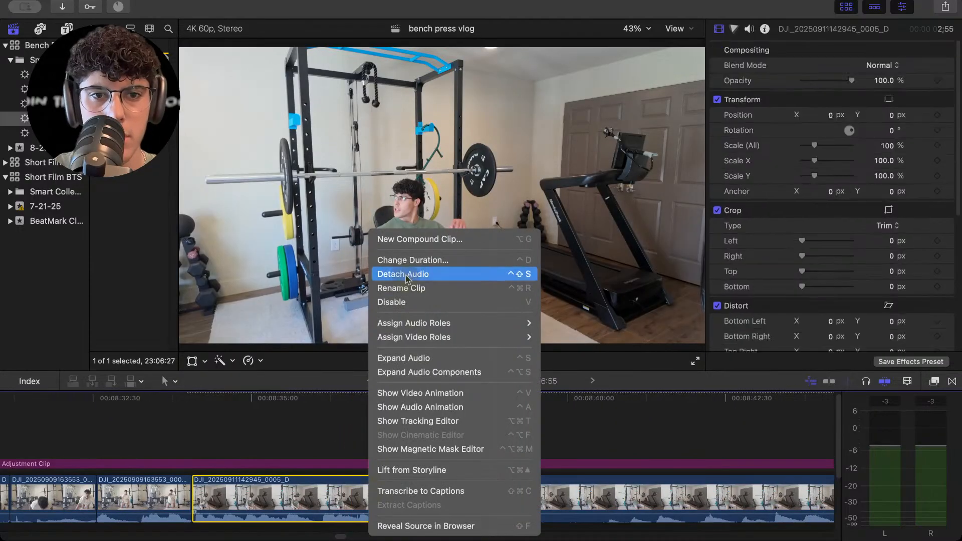
left_click(413, 359)
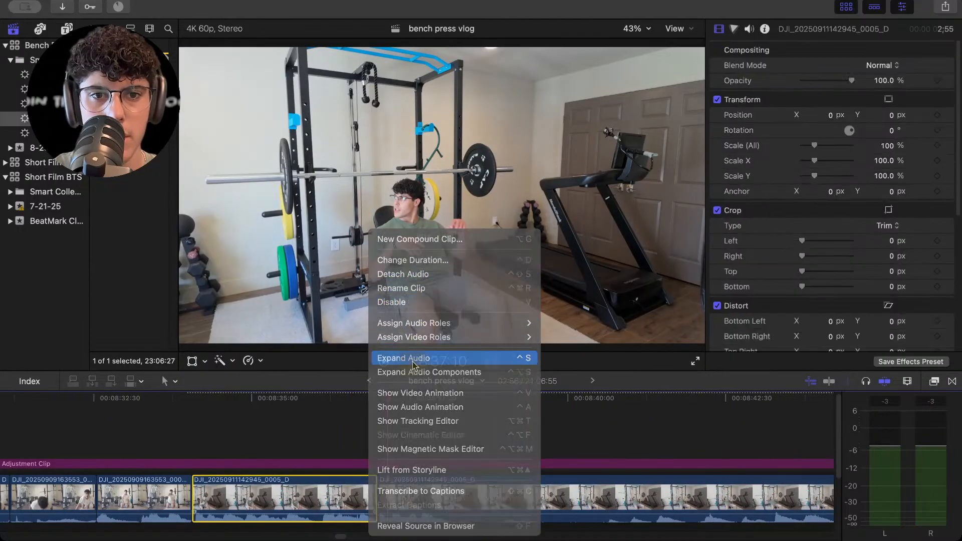
left_click_drag(384, 517, 404, 522)
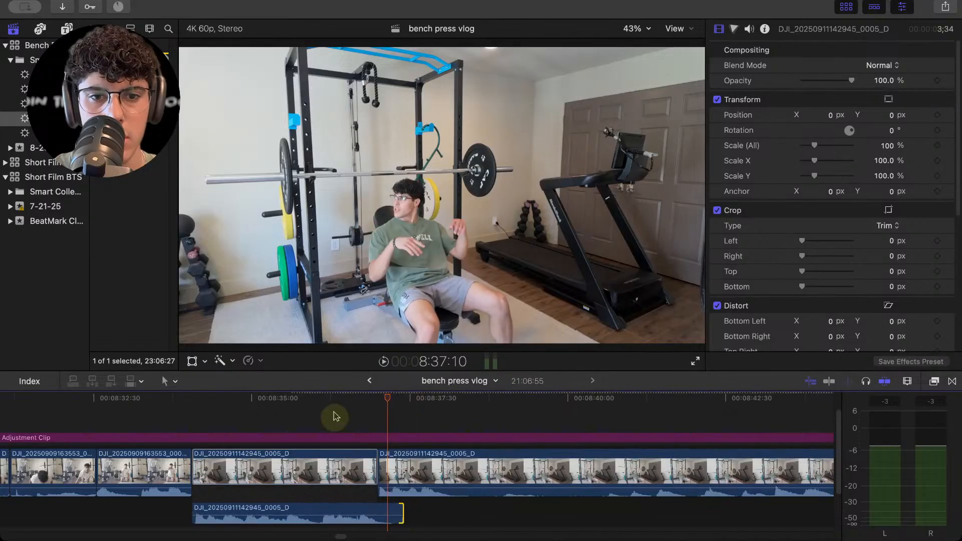
left_click(337, 415)
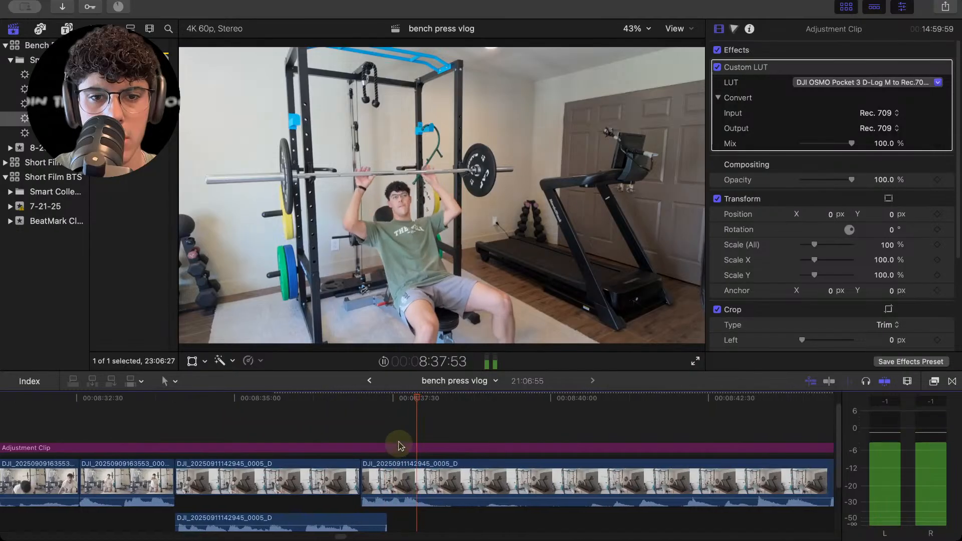
Split the following bench press piece at about 8:38, where the bar is gripped, and play on from the cut.
left_click(414, 489)
key("space")
key("super+b")
left_click(447, 419)
key("space")
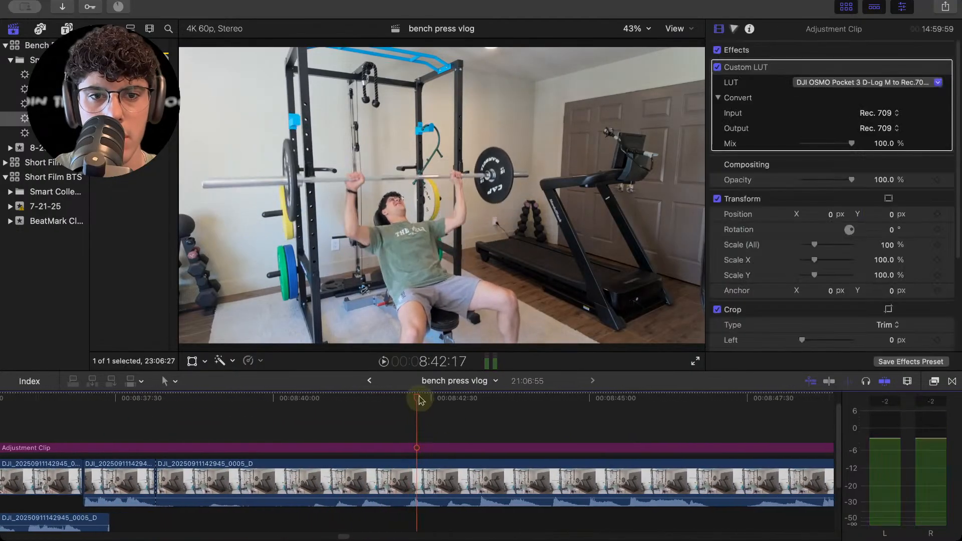
Split the bench press clip at 8:40:38, delete the 2:29 piece before that point, and replay the join.
key("space")
left_click(312, 431)
left_click(275, 497)
key("super+b")
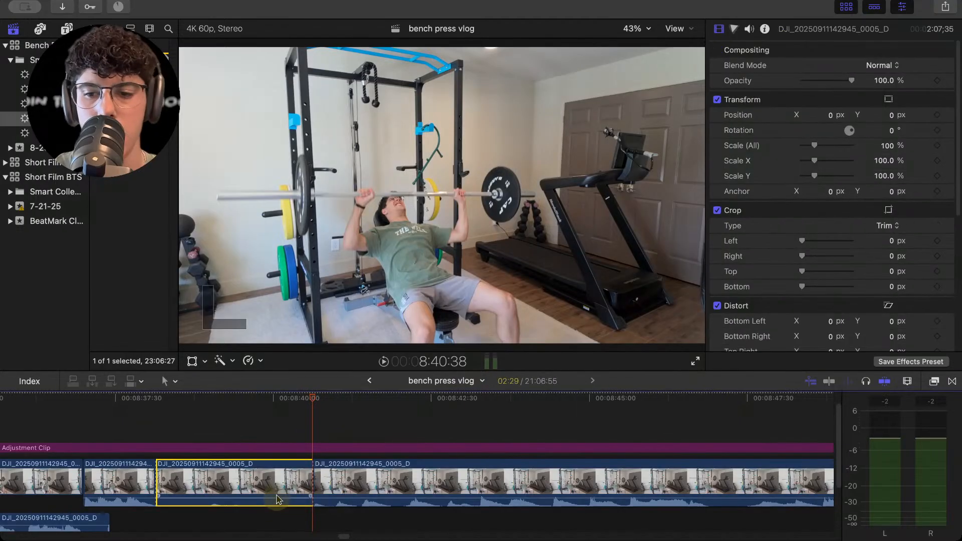
key("BackSpace")
key("space")
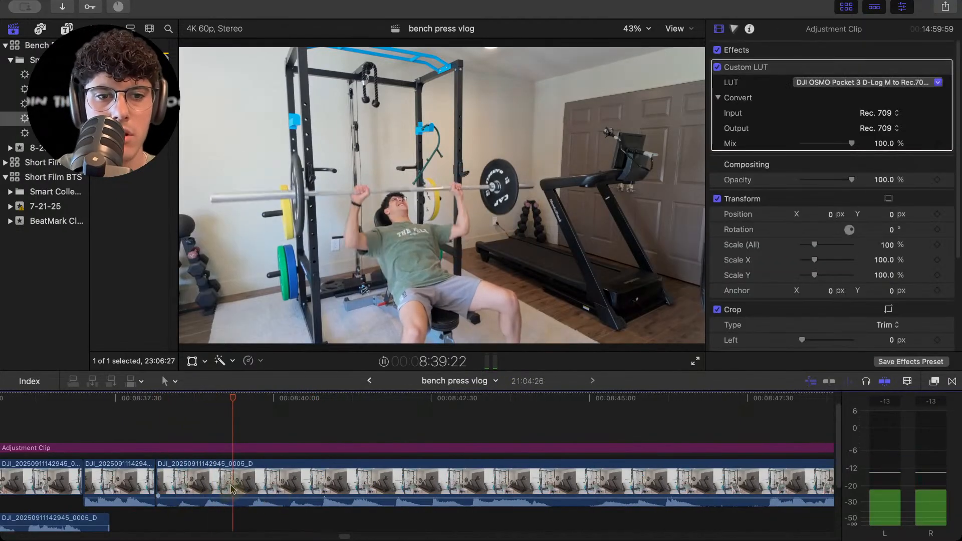
Cut the bench press clip at about 8:38:51, trim 6 frames at the new join, and replay it.
left_click(161, 428)
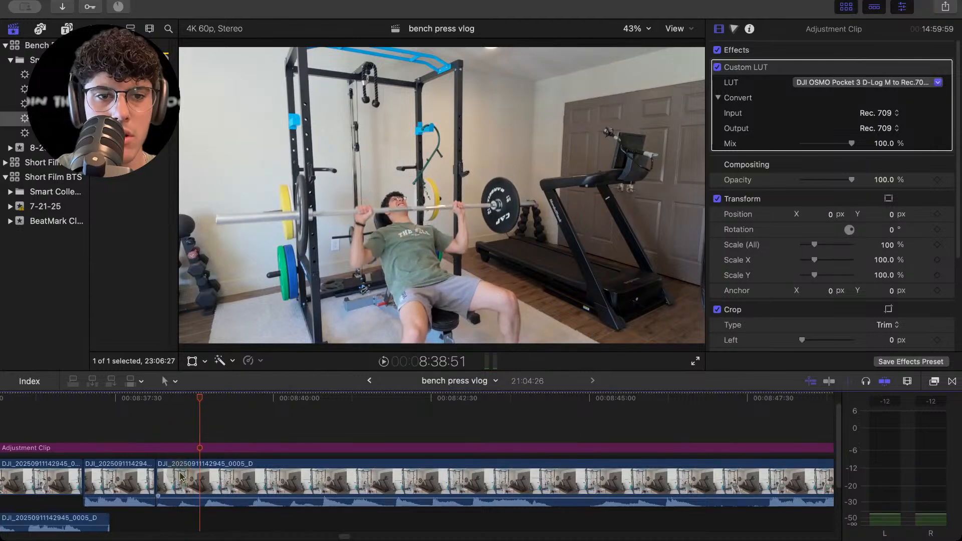
left_click(195, 478)
left_click_drag(200, 477, 206, 478)
left_click(168, 432)
key("space")
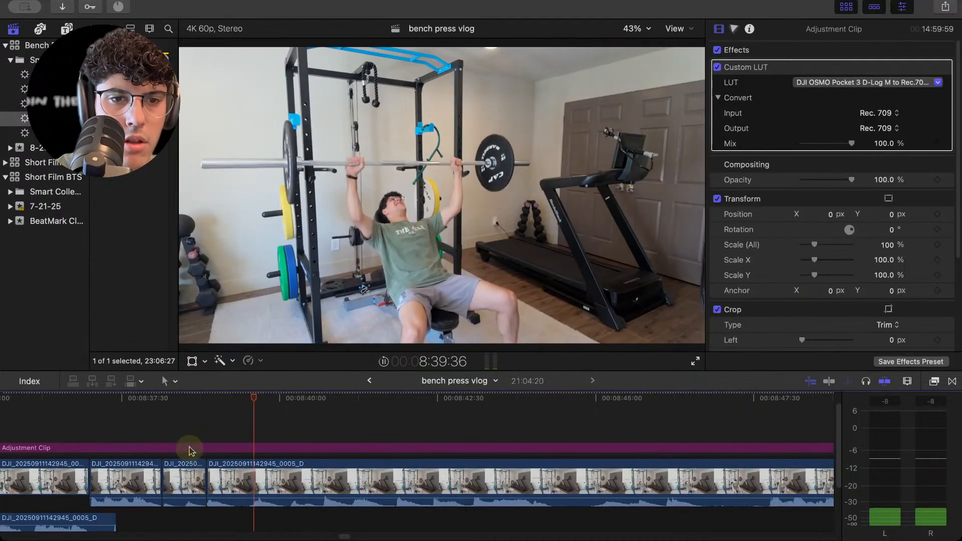
Split off a 1:00 bench press piece, trim the next piece's start by 1:19 to 8:41:10, and replay the join.
key("space")
left_click(241, 478)
key("super+b")
key("space")
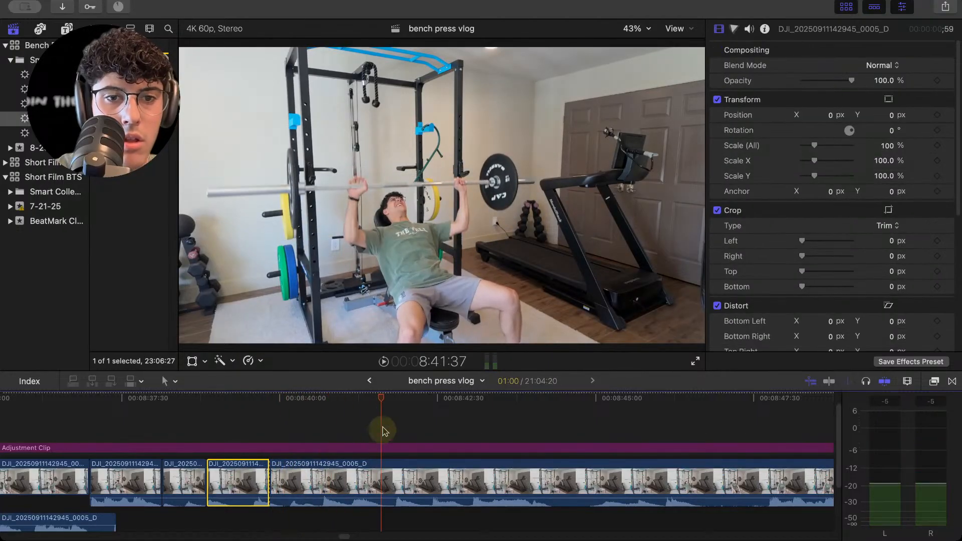
left_click_drag(383, 428, 353, 413)
left_click(316, 472)
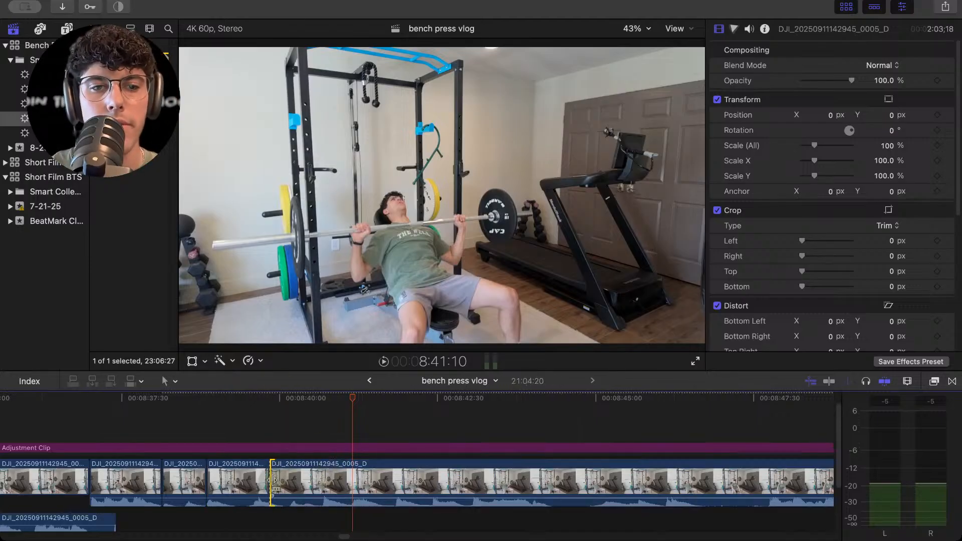
left_click_drag(272, 481, 353, 482)
left_click(288, 410)
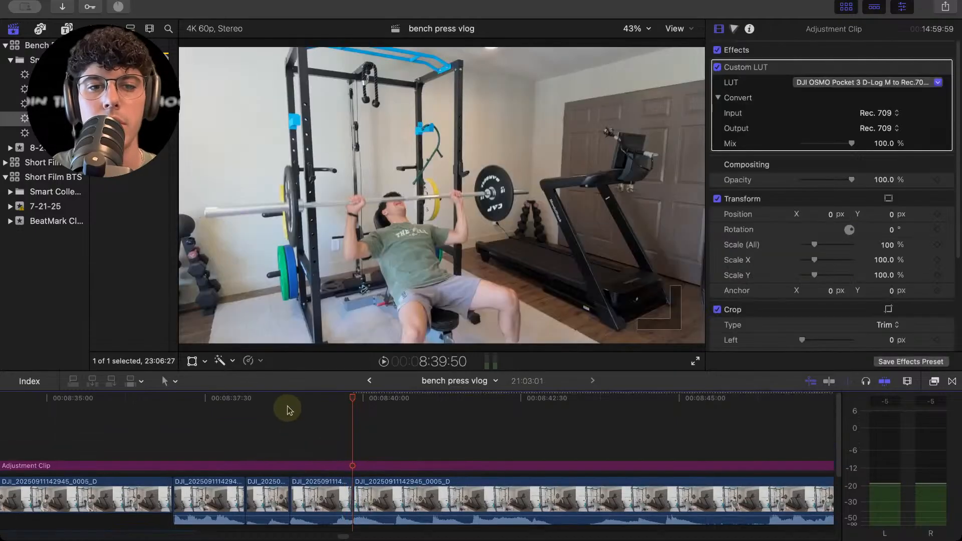
key("space")
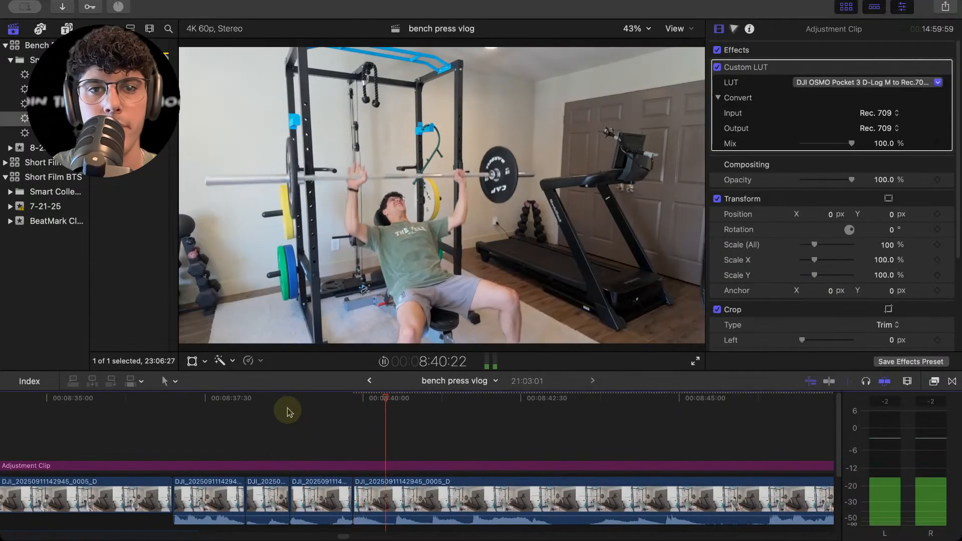
Split the bench press clip at 8:41:04, trim 47 frames around the new cut, and replay it.
key("space")
scroll(401, 496, "down", 1)
left_click(416, 505)
key("super+b")
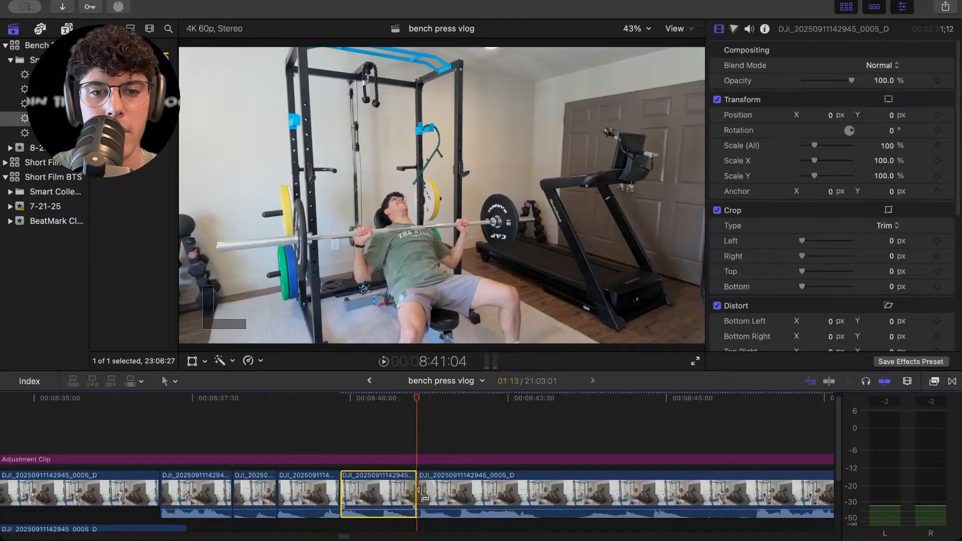
left_click_drag(410, 493, 453, 494)
left_click(423, 493)
left_click(410, 429)
key("space")
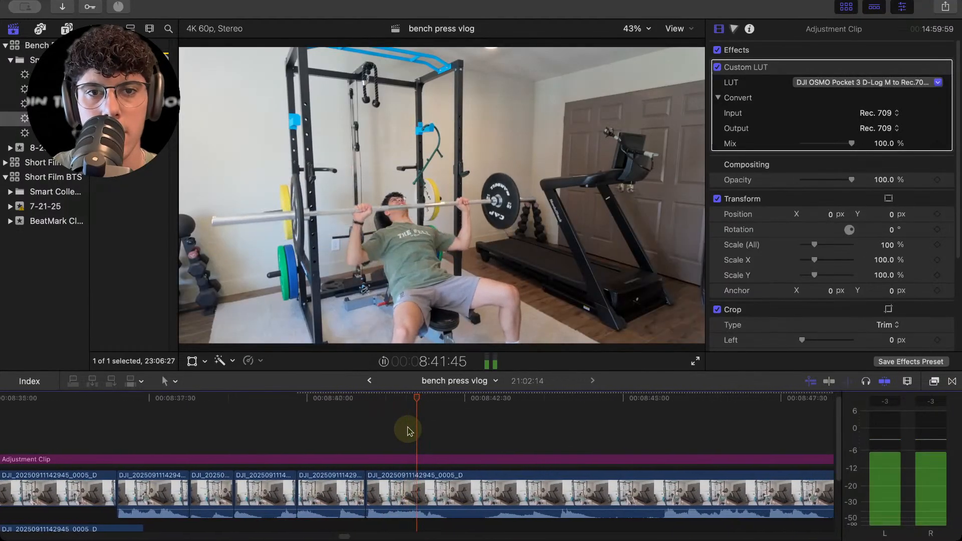
Split off the next bench press rep as a 1:22 piece, trim 39 frames around its end cut, and replay it.
left_click(300, 415)
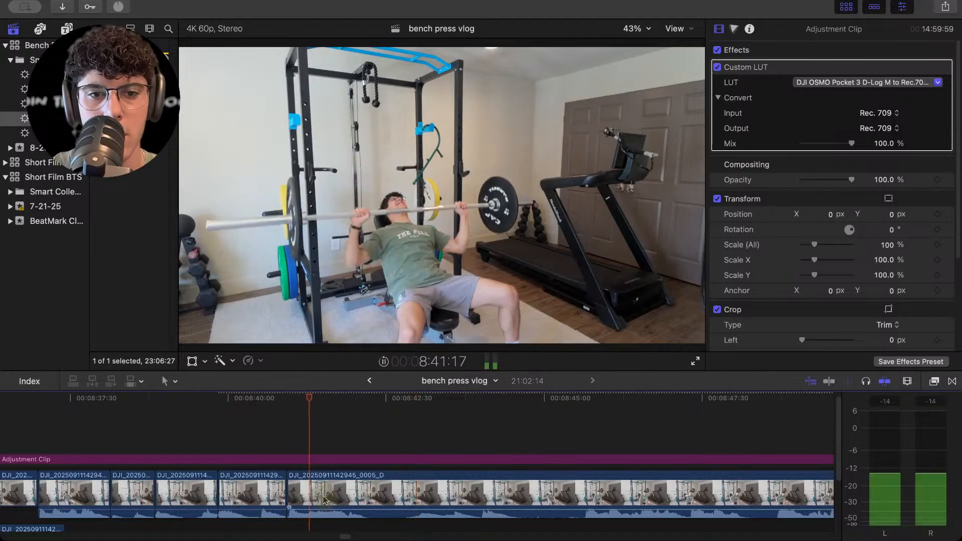
key("super+b")
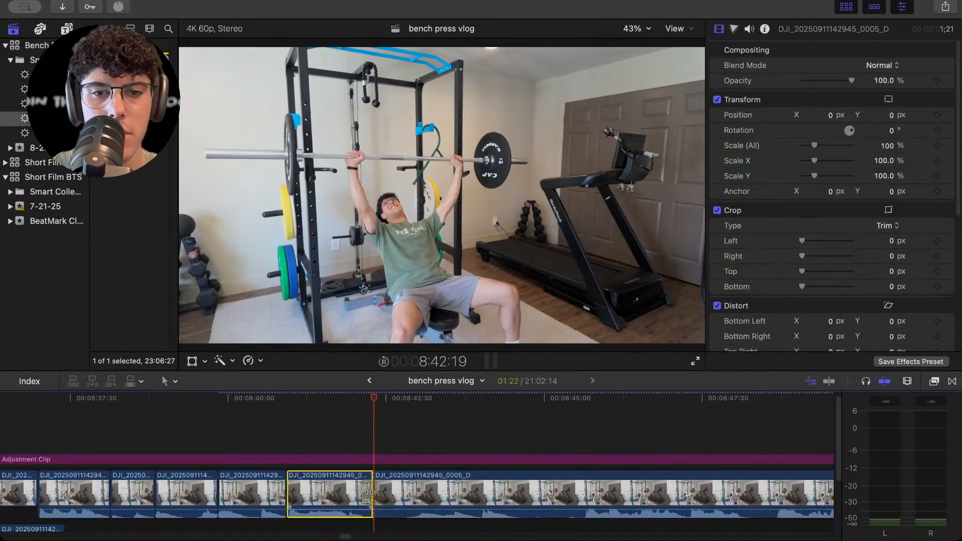
left_click_drag(375, 494, 392, 447)
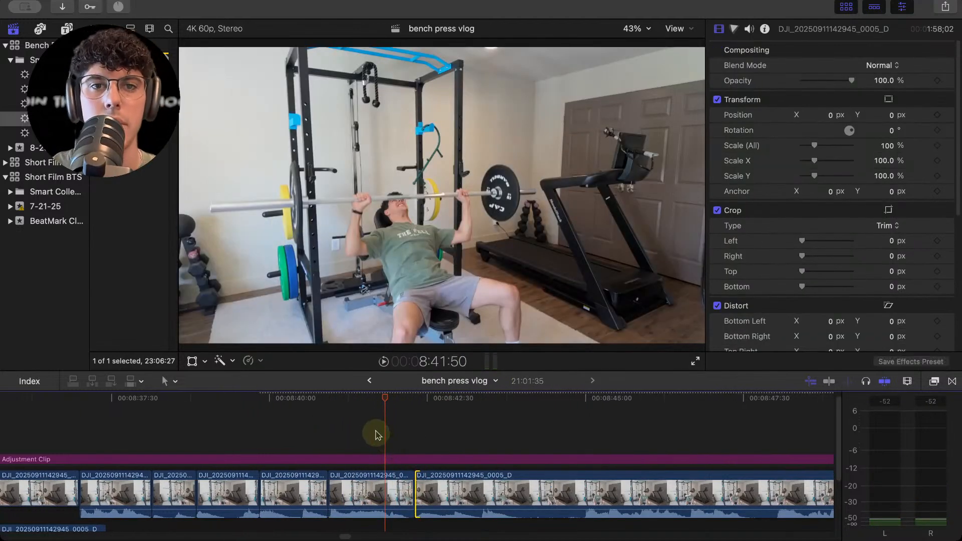
key("space")
key("space")
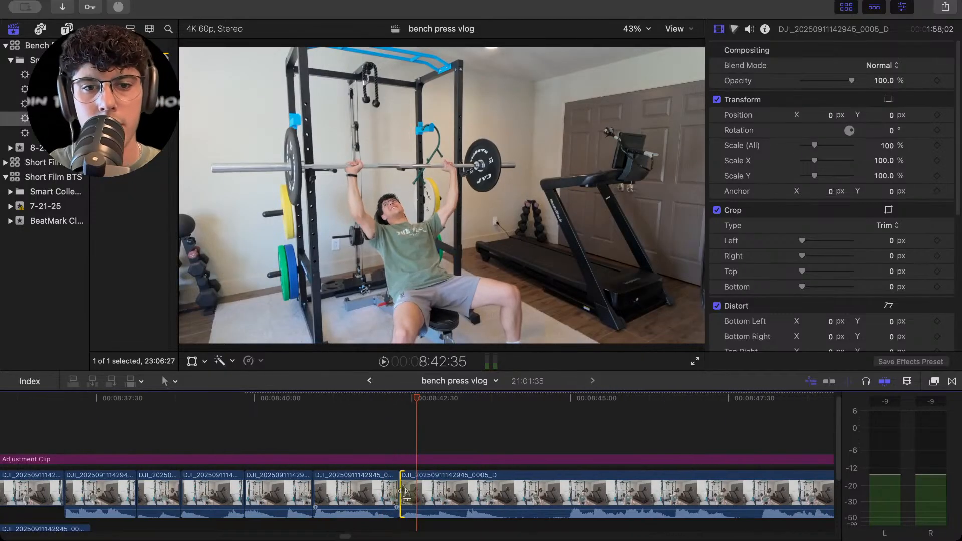
Trim another 26 and then 31 frames off the start of the last bench press clip and replay the join.
left_click_drag(403, 493, 430, 491)
key("space")
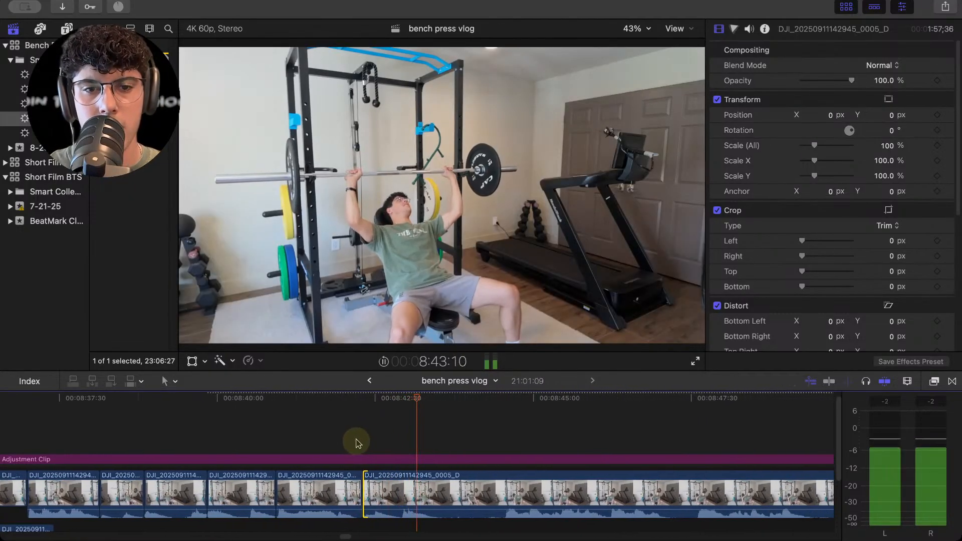
key("space")
left_click(368, 442)
left_click(362, 490)
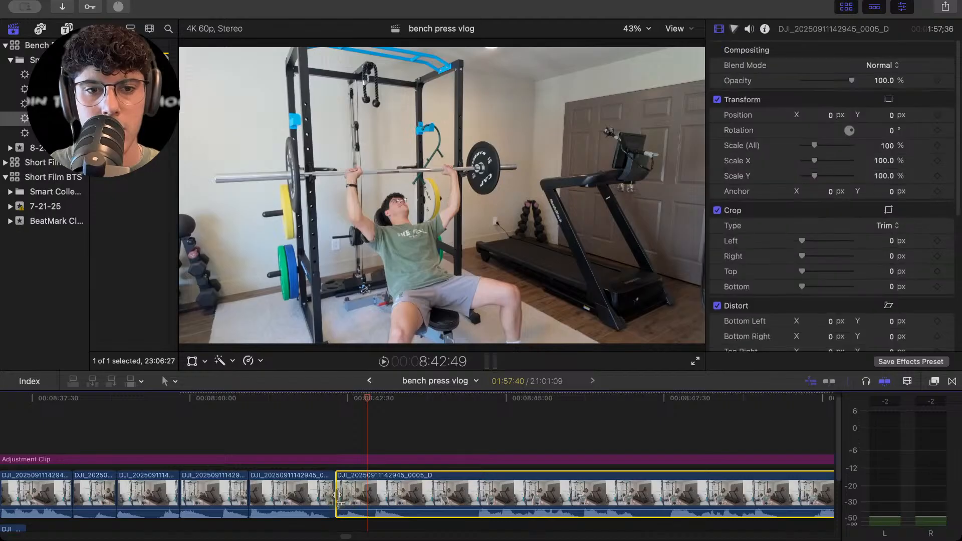
left_click_drag(340, 496, 372, 495)
left_click(331, 438)
key("space")
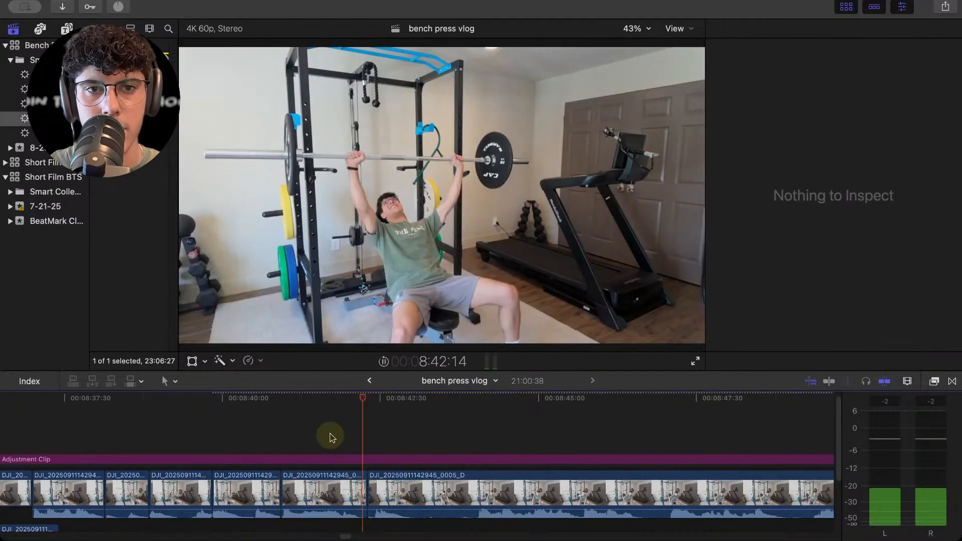
Split the remaining clip 49 frames after its start and check the footage that follows, up to 8:44:27.
key("space")
left_click(430, 490)
key("super+b")
key("space")
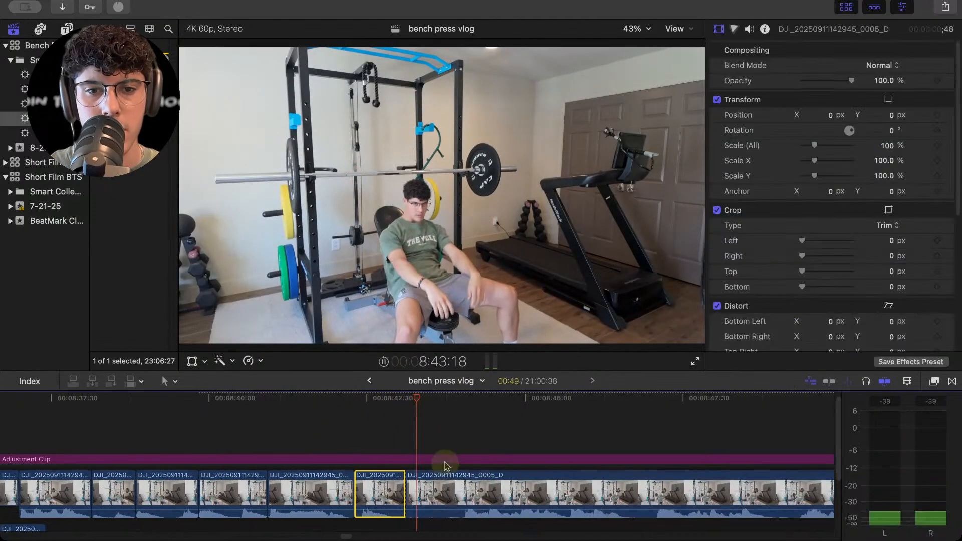
key("space")
left_click(470, 432)
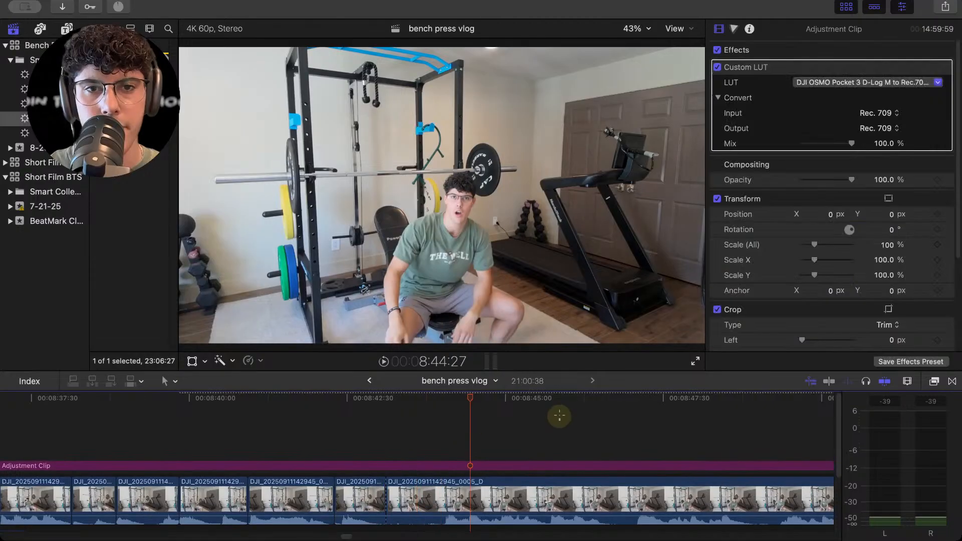
Review the talking footage after 8:44:27, split the clip at 9:11:08, and delete the section before it back to 8:43:07.
left_click(412, 443)
key("space")
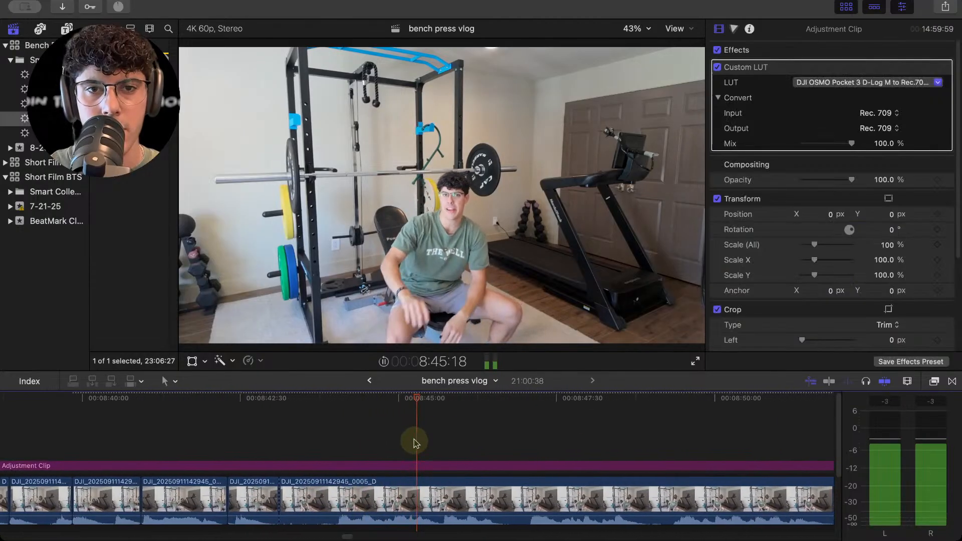
key("space")
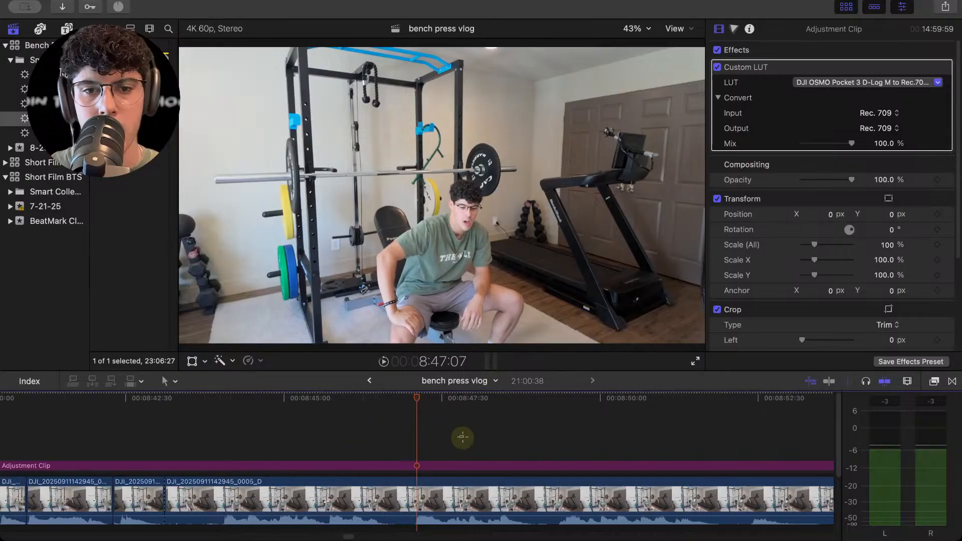
left_click(648, 416)
key("super+minus")
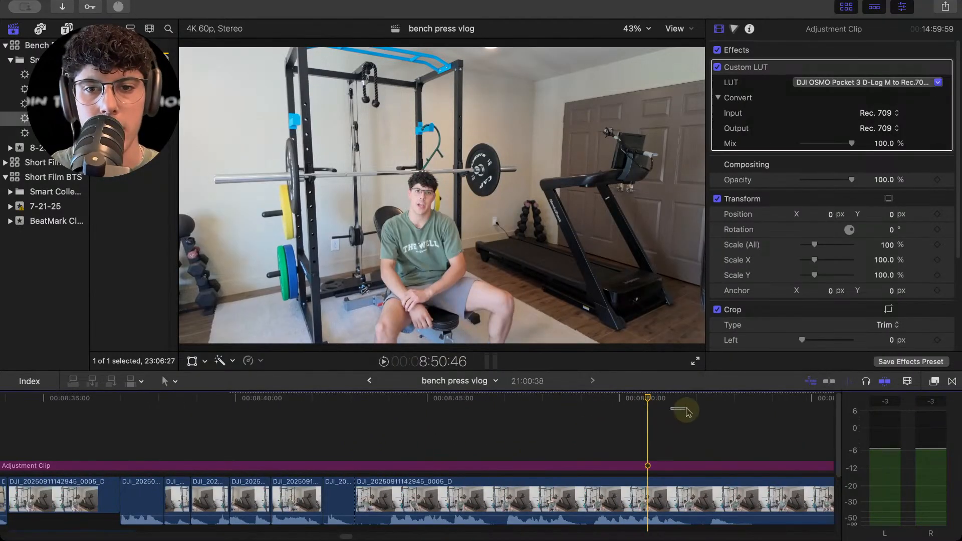
left_click_drag(687, 409, 698, 418)
scroll(690, 421, "right", 4)
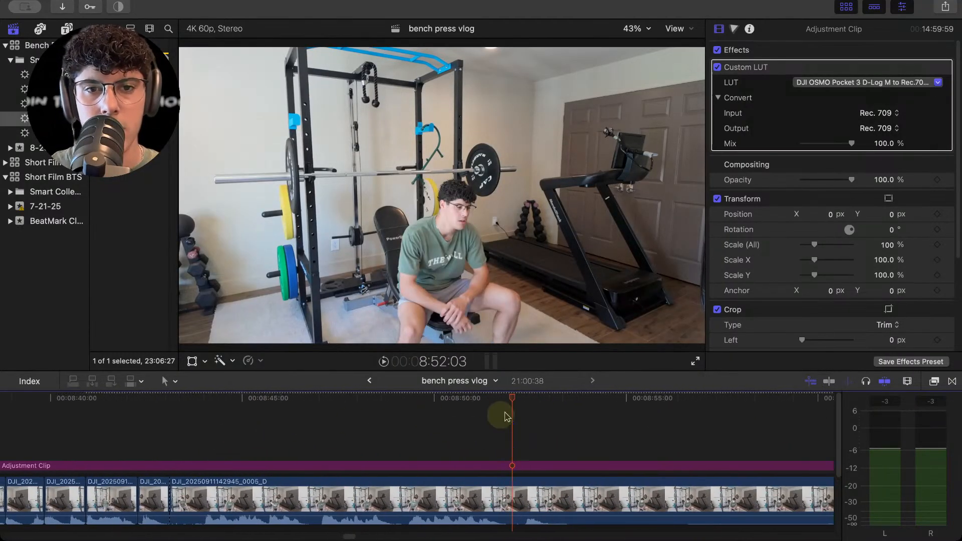
left_click_drag(507, 416, 648, 404)
key("super+minus")
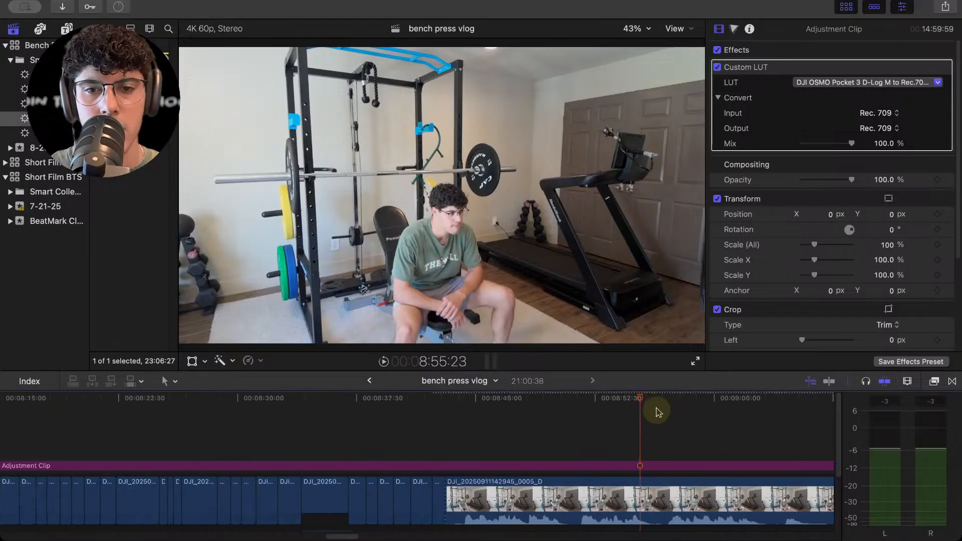
scroll(554, 432, "right", 5)
left_click_drag(413, 402, 666, 391)
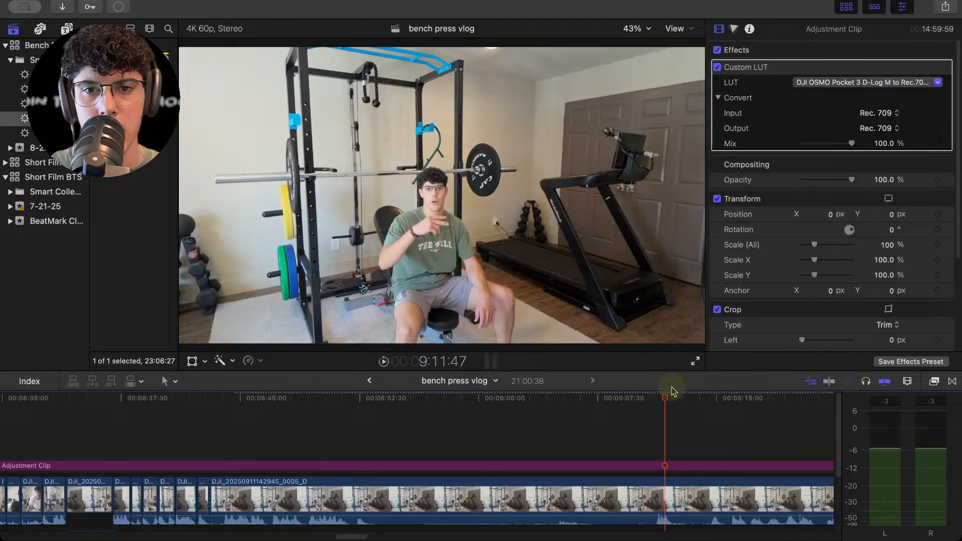
left_click(634, 492)
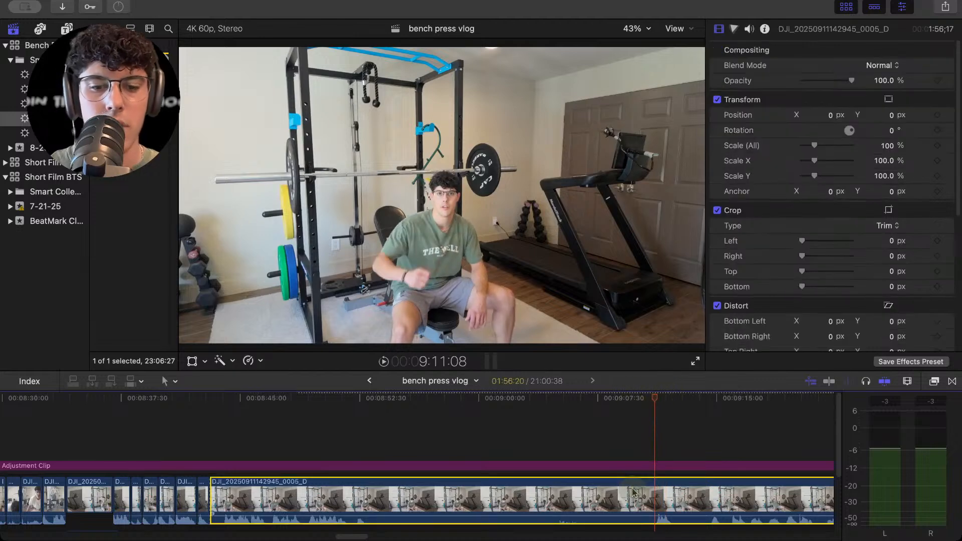
key("Delete")
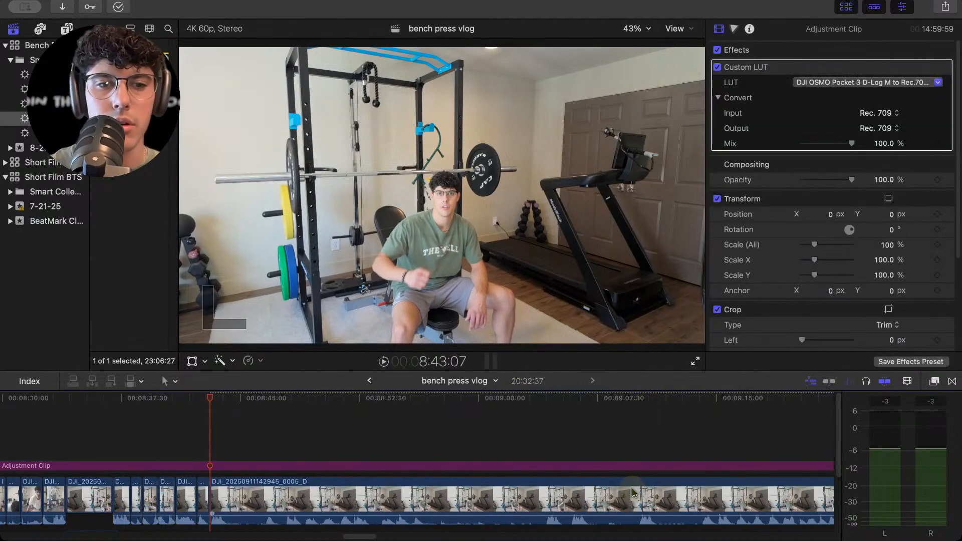
Split the remaining clip at 8:44:09, trim the start of the following piece forward to the next bench press rep, and replay the join.
key("space")
key("space")
left_click(263, 494)
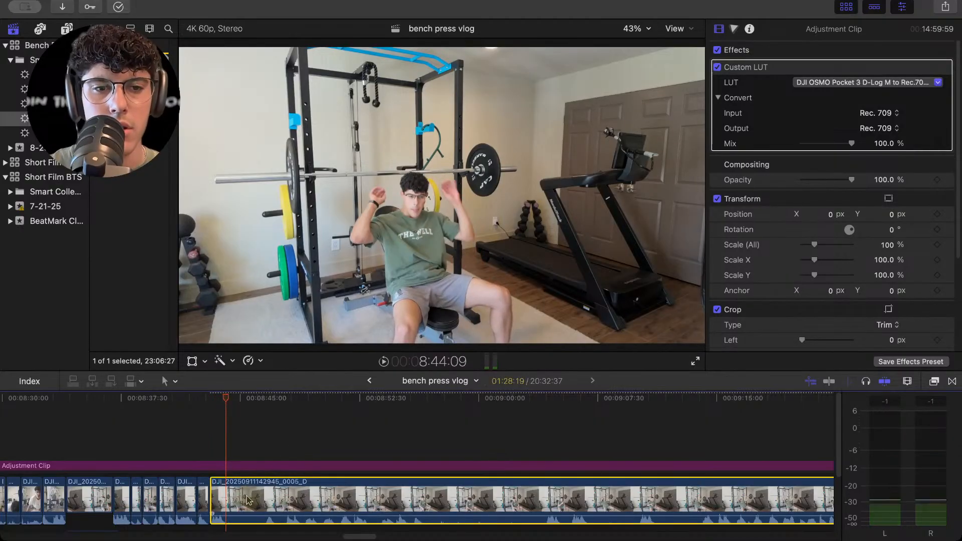
key("super+b")
key("space")
left_click_drag(228, 502, 266, 500)
left_click(249, 444)
key("space")
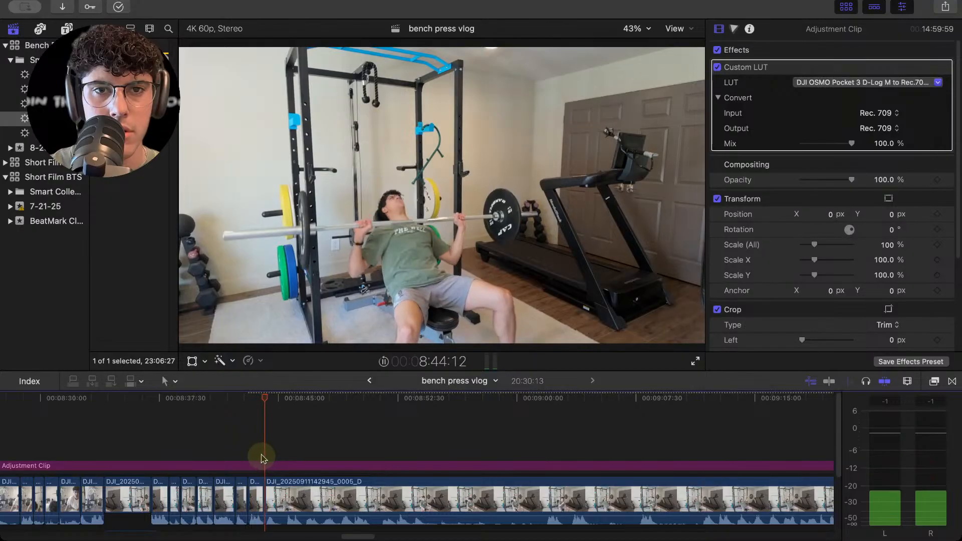
Split off the next rep at 8:45:06, trim the start of the remaining clip to leave 1:23:33, and replay the join.
key("space")
key("super+b")
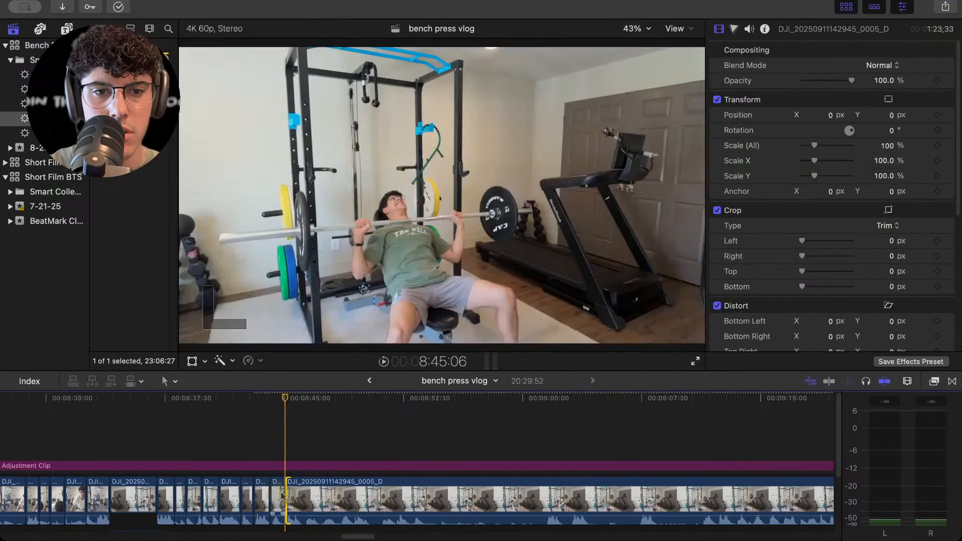
left_click(261, 446)
key("space")
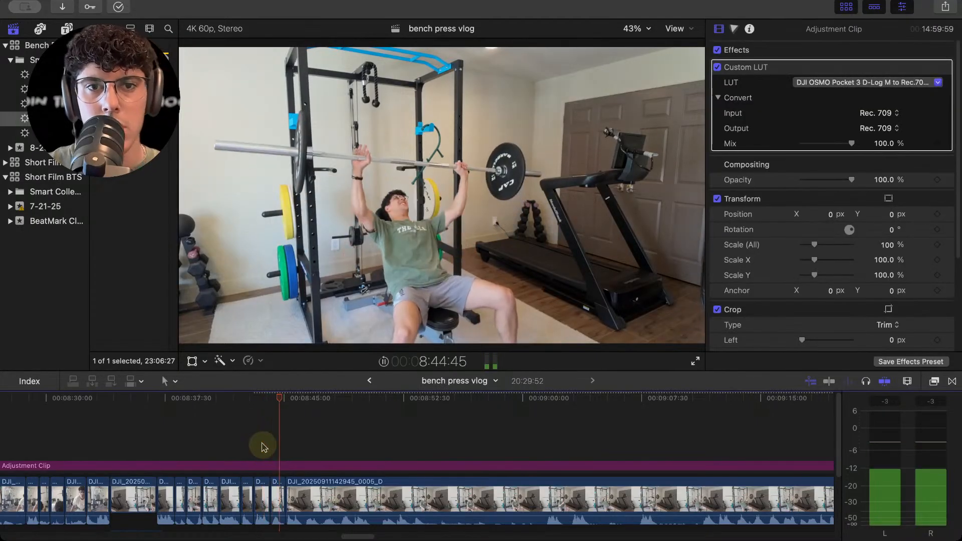
Split the remaining bench press clip at 8:45:54, trim the start of the piece after the cut, and replay the join.
left_click(295, 497)
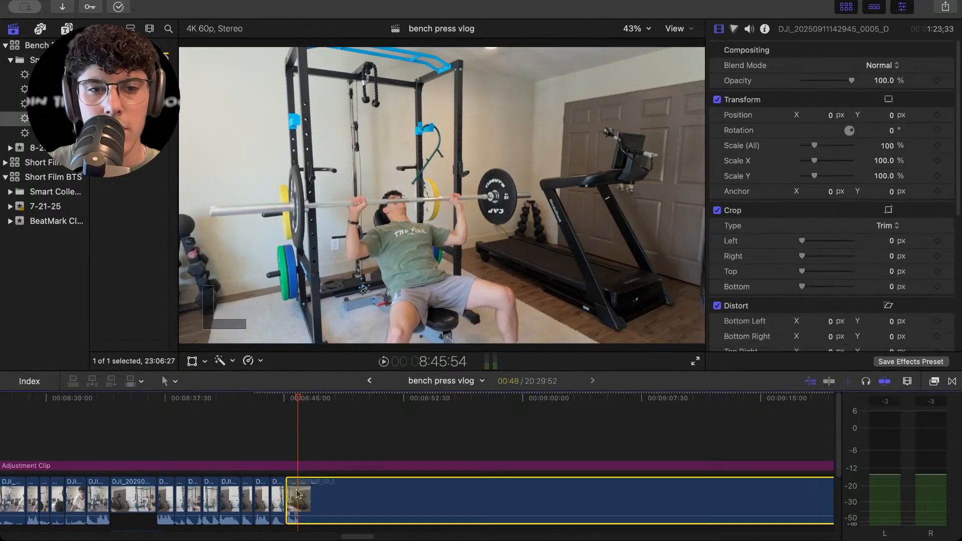
left_click_drag(302, 498, 444, 484)
key("super+equal")
key("super+equal")
left_click(255, 419)
key("space")
Cut the following rep at 8:46:32 and play the footage after the cut.
key("super+4")
left_click(344, 511)
left_click(424, 415)
key("space")
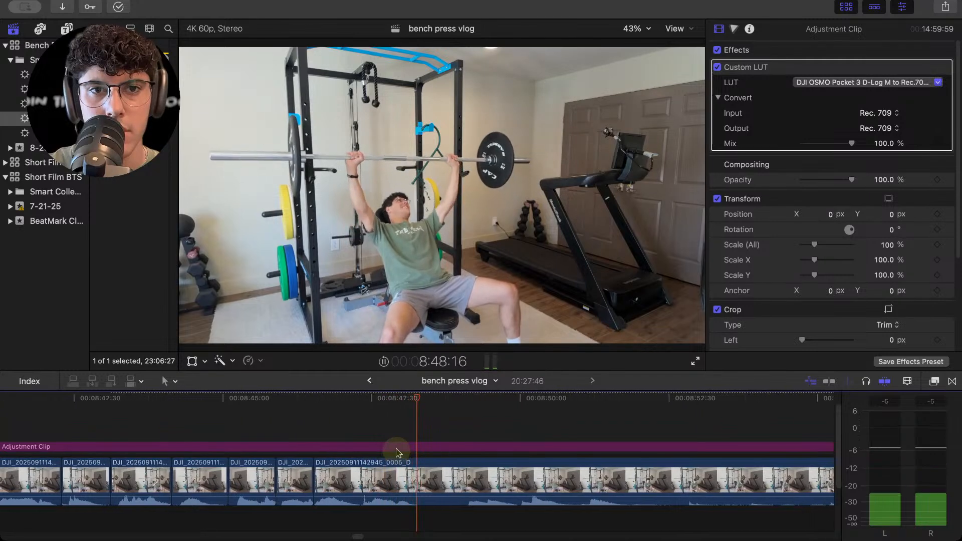
Split the last bench press clip at 8:47:08 and adjust the start of the remaining piece to leave 1:19:14, replaying the join.
key("space")
left_click(257, 414)
key("space")
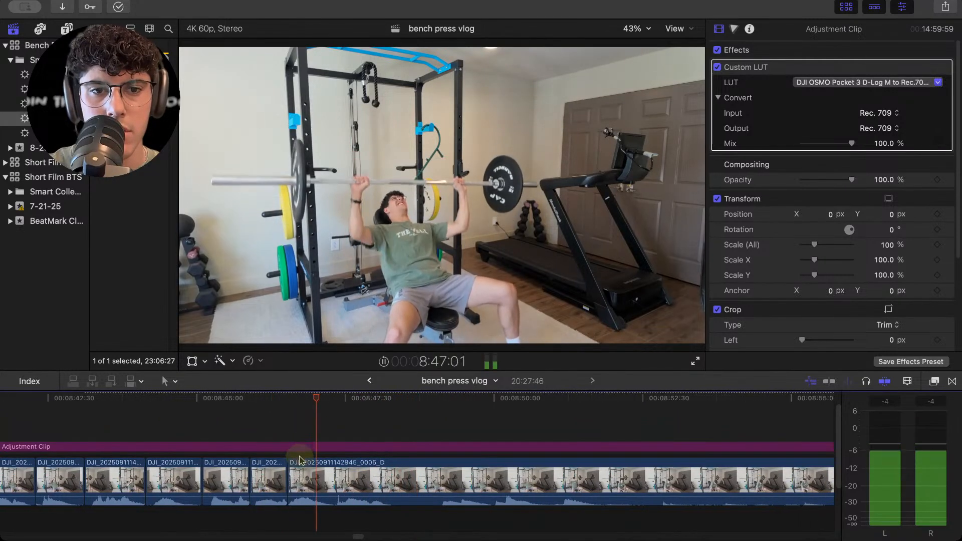
key("space")
left_click(314, 476)
key("super+b")
key("space")
left_click_drag(325, 476, 338, 476)
key("space")
left_click(316, 405)
key("space")
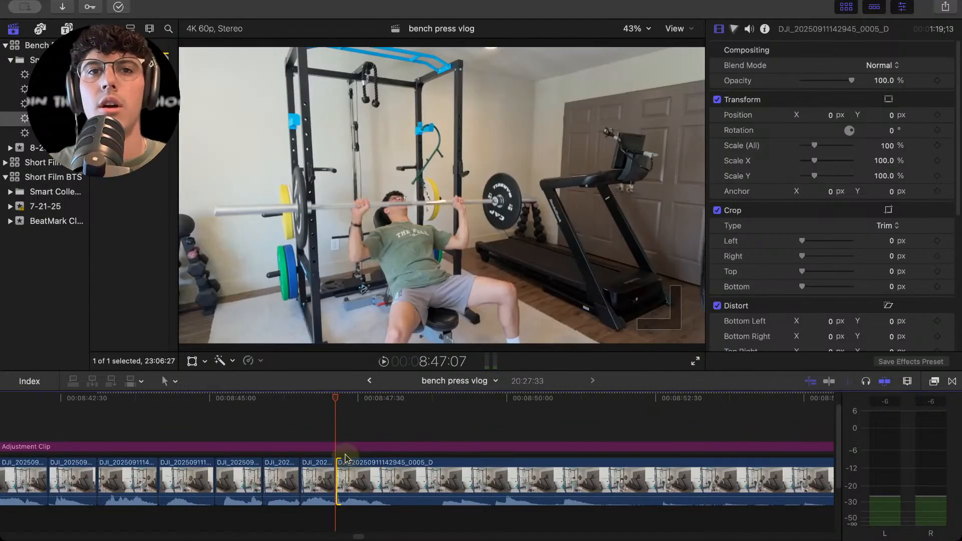
left_click_drag(342, 462, 340, 462)
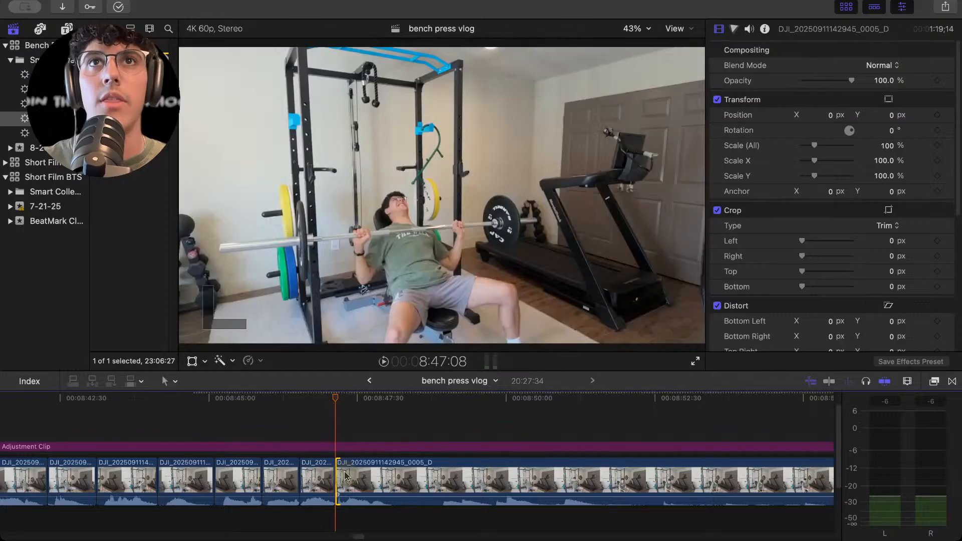
Replay from the cut at 8:46:32 and split the last bench press clip at 8:48:00.
left_click(299, 446)
key("super+equal")
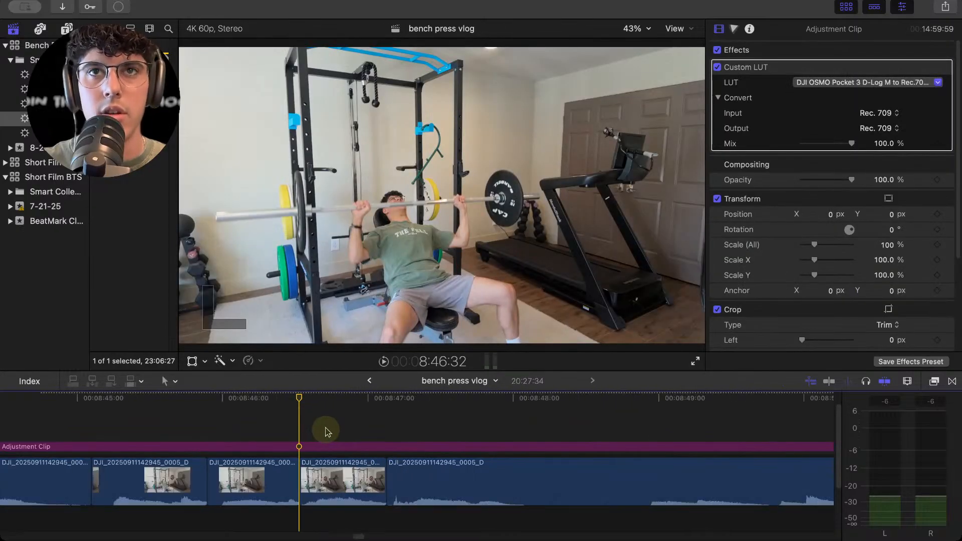
key("space")
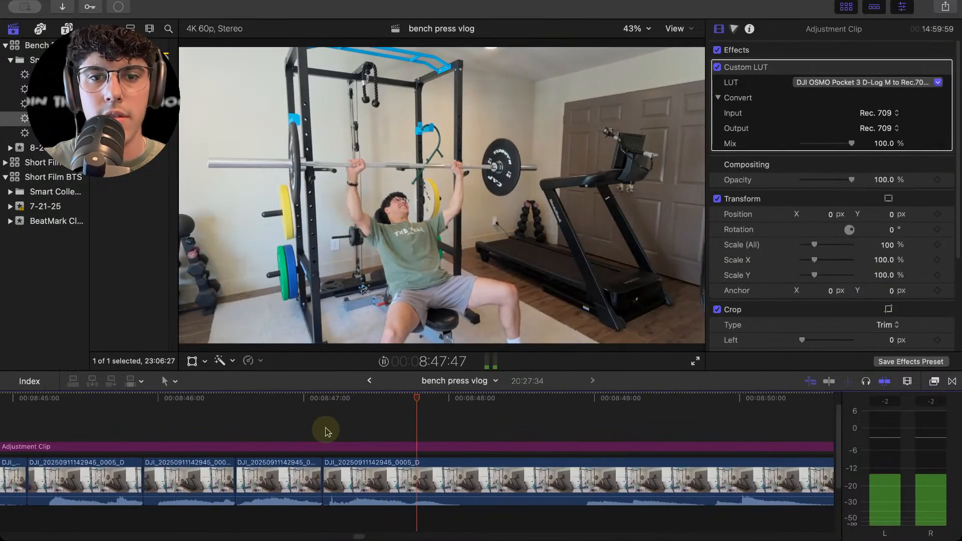
left_click(377, 474)
left_click_drag(427, 404, 395, 399)
key("super+b")
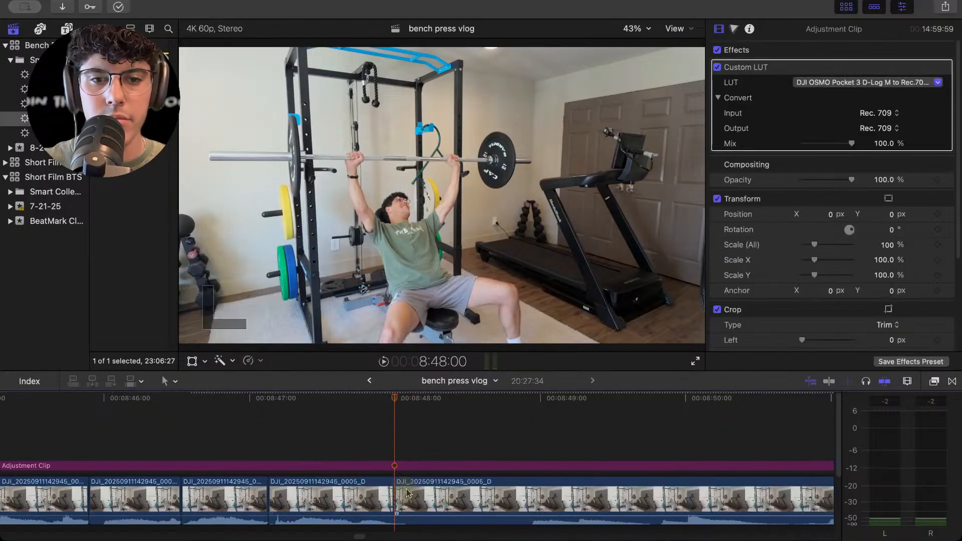
Trim the start of the clip after 8:48:00 to leave 1:16:40 and replay the join.
left_click(411, 492)
key("super+minus")
key("super+minus")
scroll(271, 493, "right", 2)
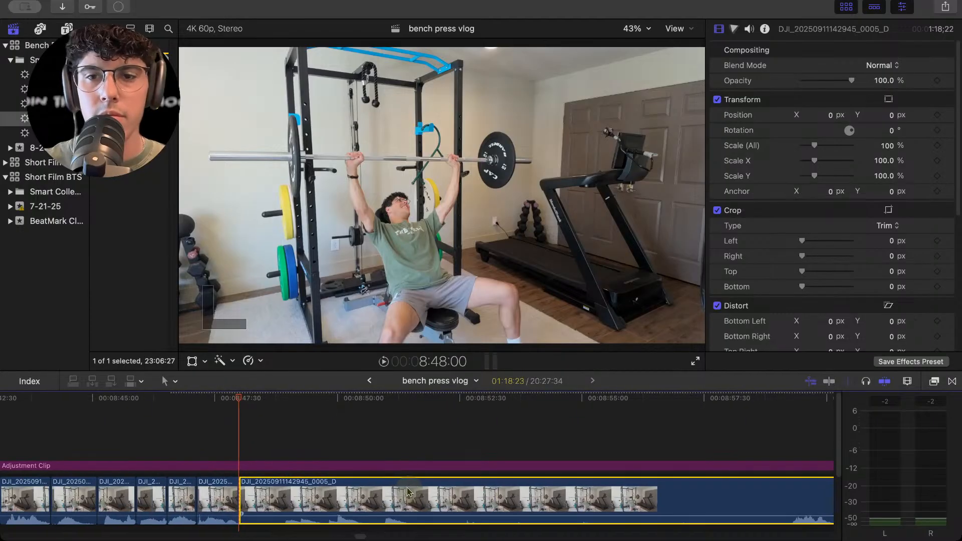
left_click_drag(190, 462, 272, 460)
key("space")
scroll(249, 408, "up", 2)
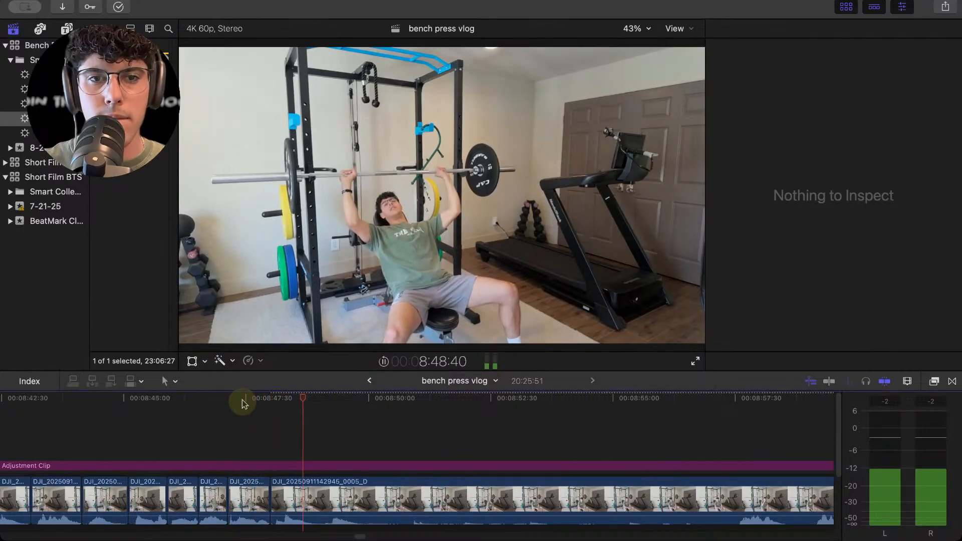
Replay the final bench press rep and split the clip at 8:48:50 as the bar is racked.
left_click(264, 414)
key("space")
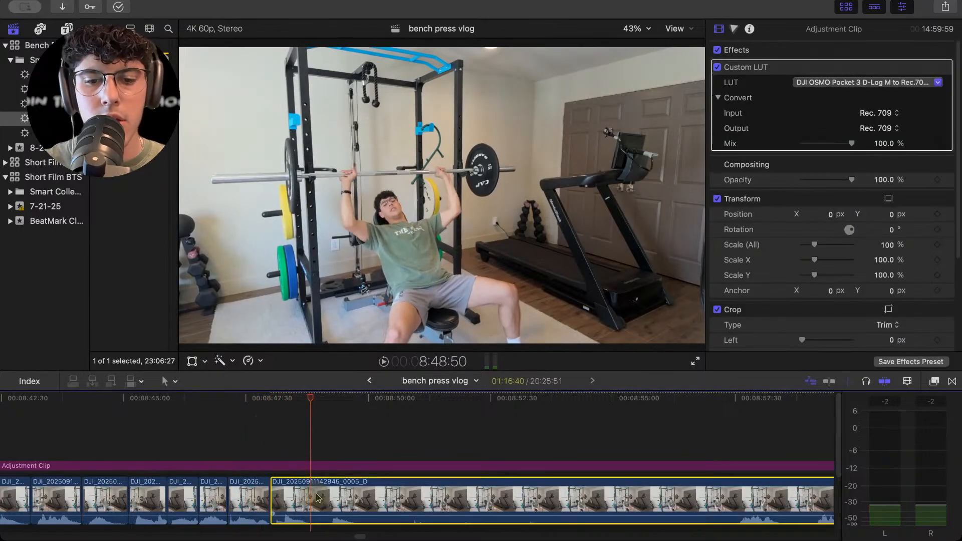
key("super+b")
key("space")
Split the remaining clip at 8:57:33 and delete the 8:43 section between 8:48:50 and that cut.
left_click(717, 431)
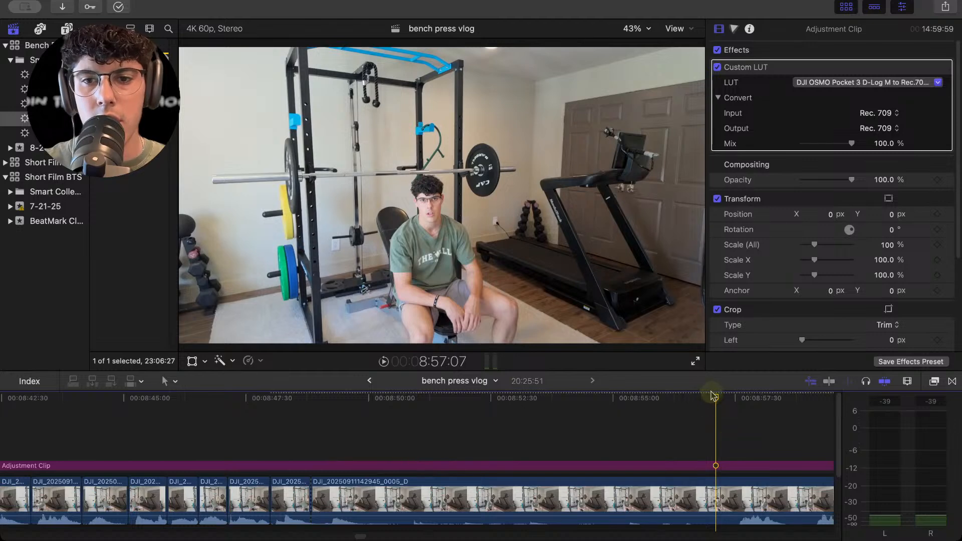
key("super+b")
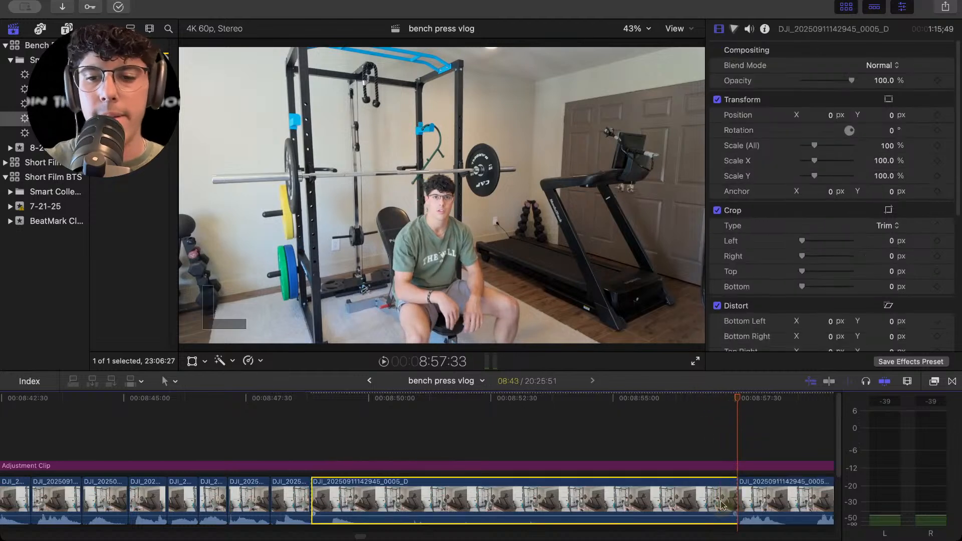
key("BackSpace")
Play the talking footage, split it at 8:54:45, and delete the 5:55 piece before the cut.
key("space")
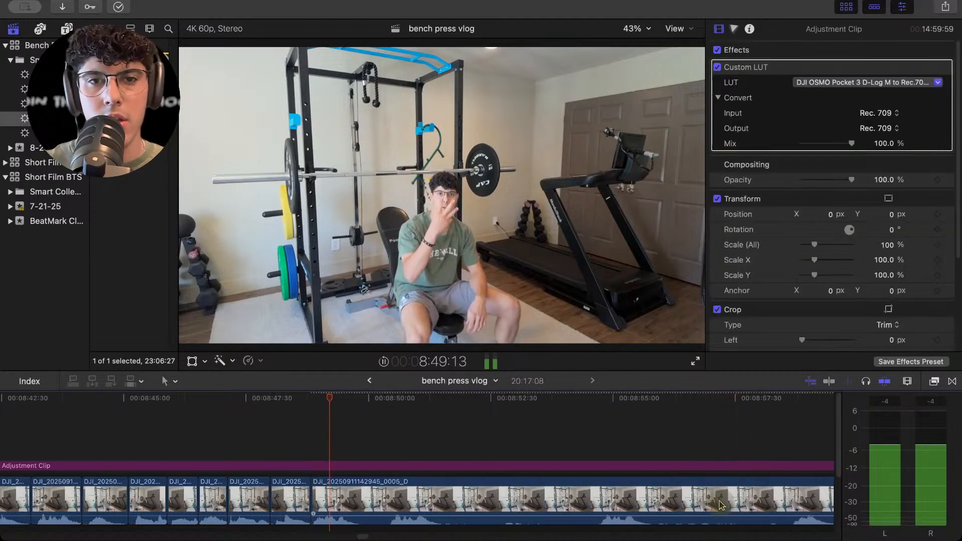
left_click(366, 504)
left_click(393, 404)
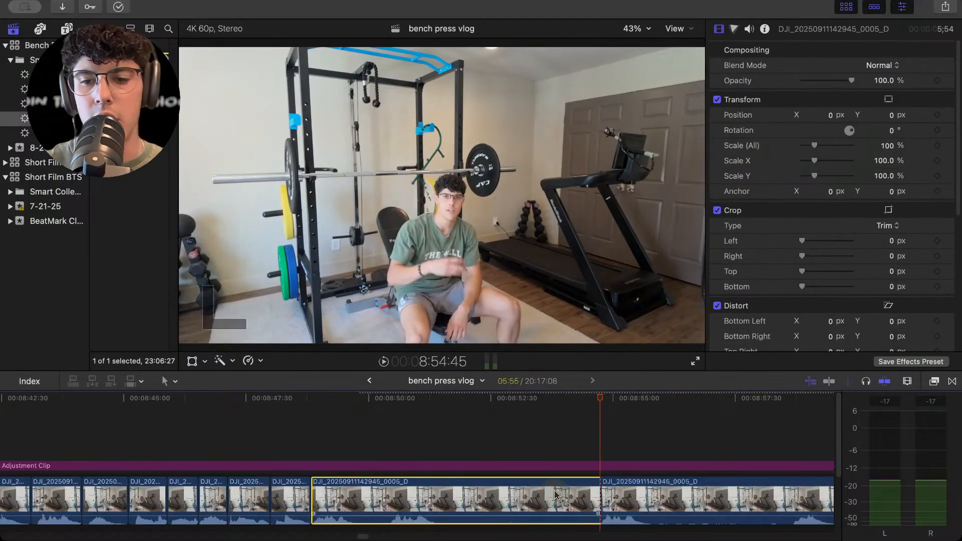
key("BackSpace")
Play the remaining talking clip from 8:48:50 and split it at 8:49:41, 51 frames after its start.
key("space")
left_click(384, 500)
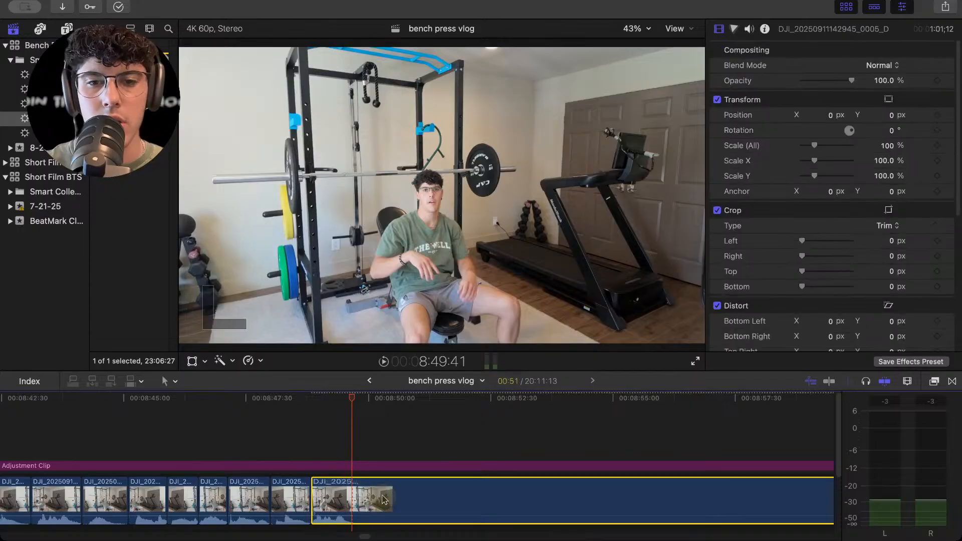
Split the talking clip at 8:49:41 and trim about three seconds off the start of the remaining footage.
key("super+b")
key("space")
left_click_drag(355, 500, 505, 500)
left_click(490, 425)
key("space")
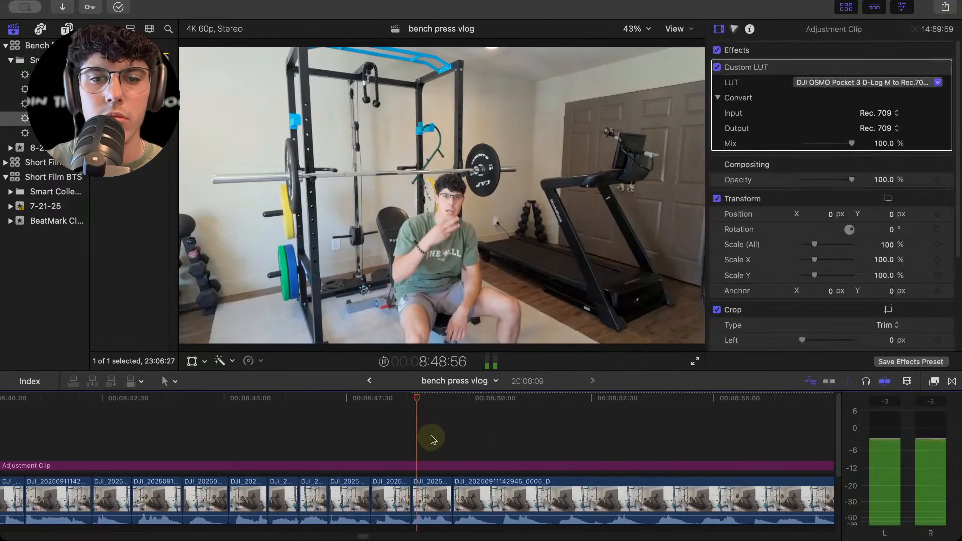
Split the clip at 8:50:23 and trim about 14 frames off the start of the footage following the split.
key("space")
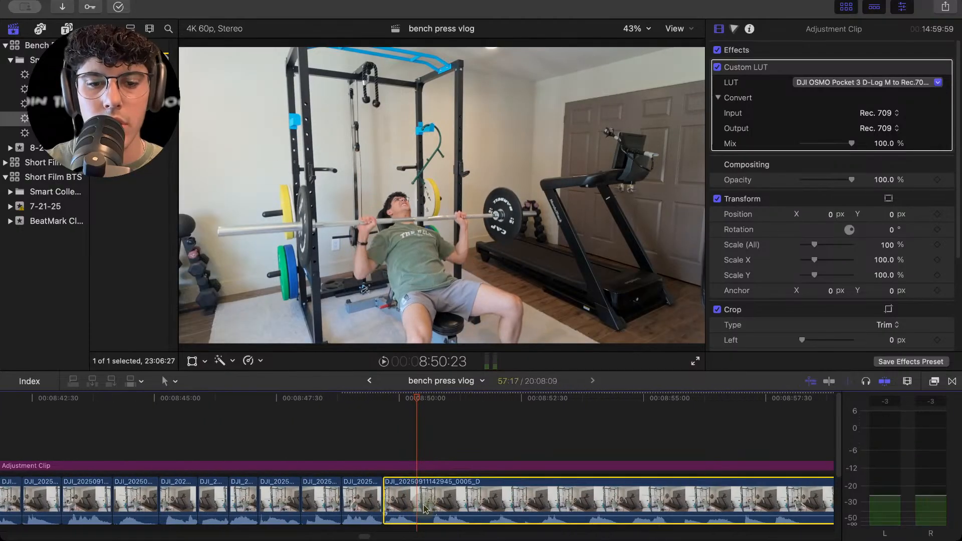
key("super+b")
left_click_drag(420, 496, 430, 497)
key("space")
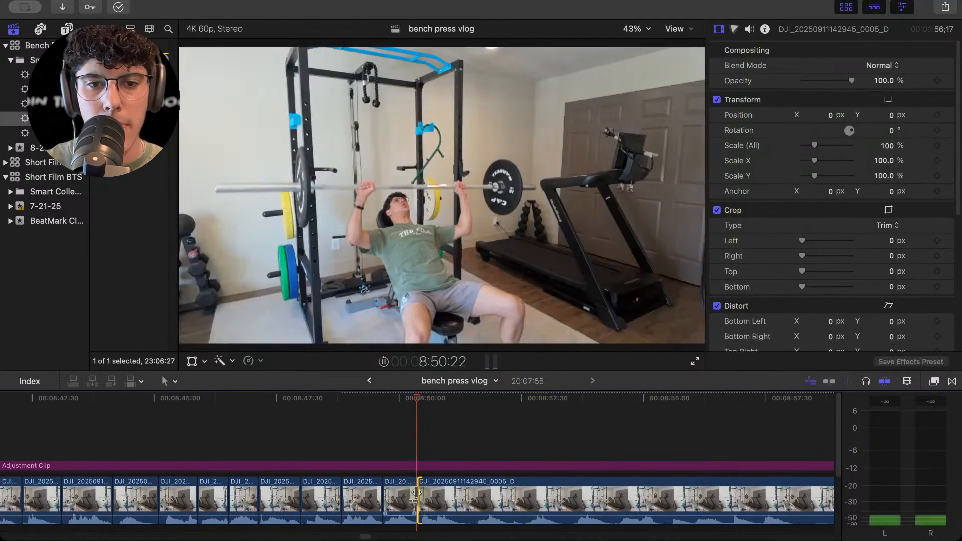
Split off a 41-frame piece after the last cut and trim about 33 frames off the start of the following footage.
key("space")
key("super+b")
key("space")
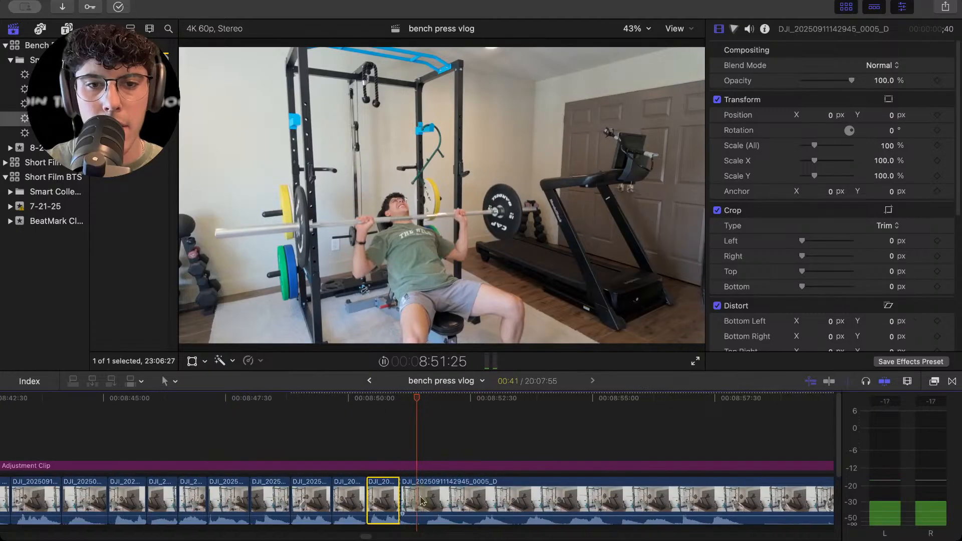
key("space")
left_click_drag(392, 498, 417, 500)
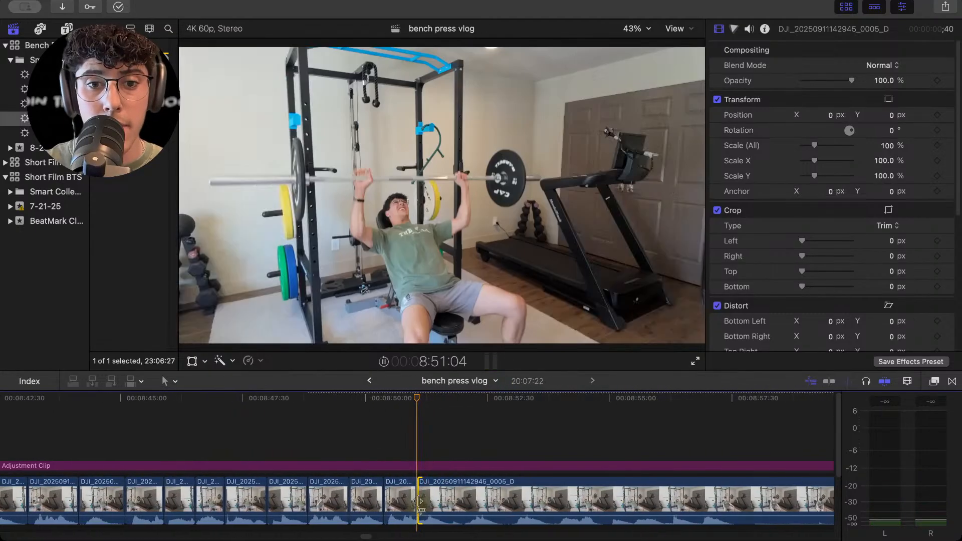
Split off a 34-frame piece at the end of the phrase and trim the unwanted footage from the next clip's start.
key("space")
key("space")
left_click(417, 500)
key("super+b")
key("space")
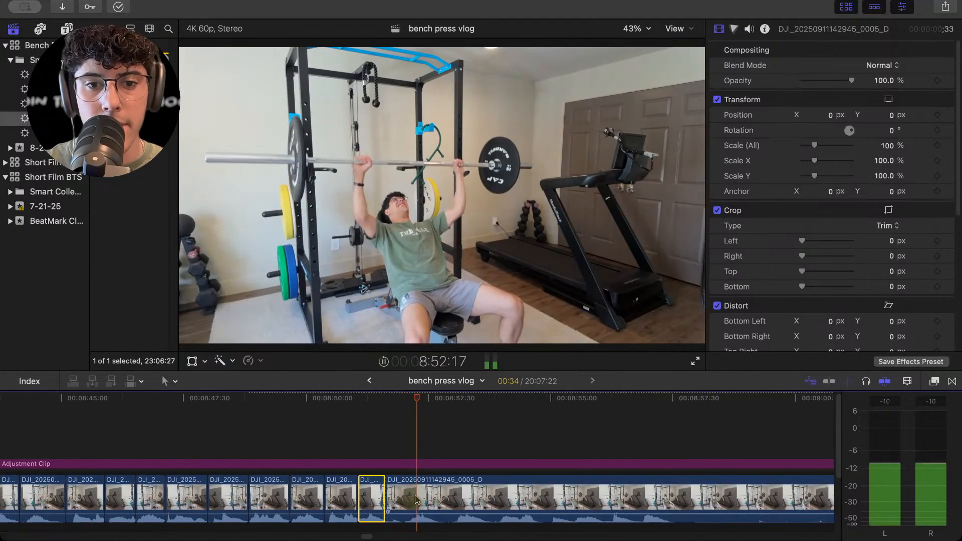
key("space")
left_click(424, 397)
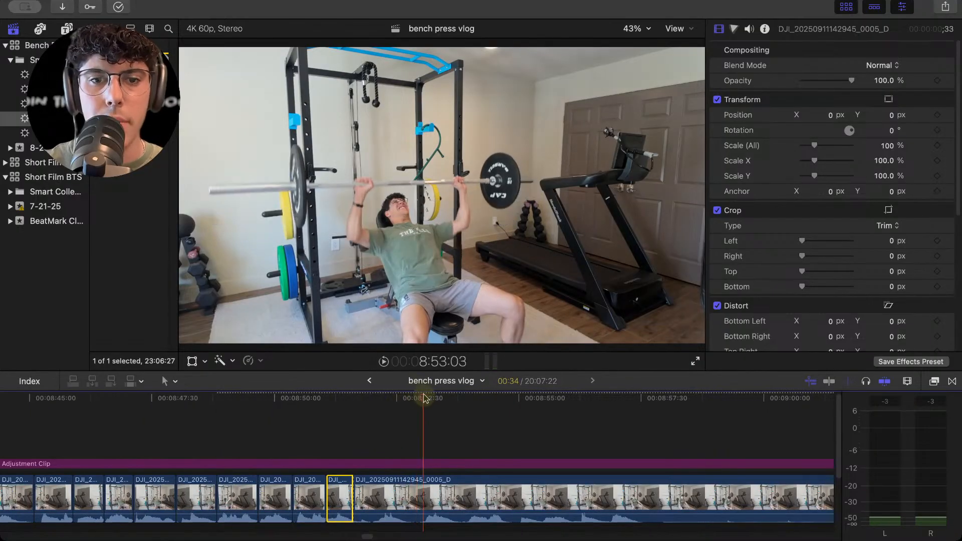
left_click(377, 492)
left_click_drag(359, 496, 425, 495)
Split the clip at 8:52:12 and trim the following clip's start twice, removing about 38 frames in total.
left_click(402, 444)
key("space")
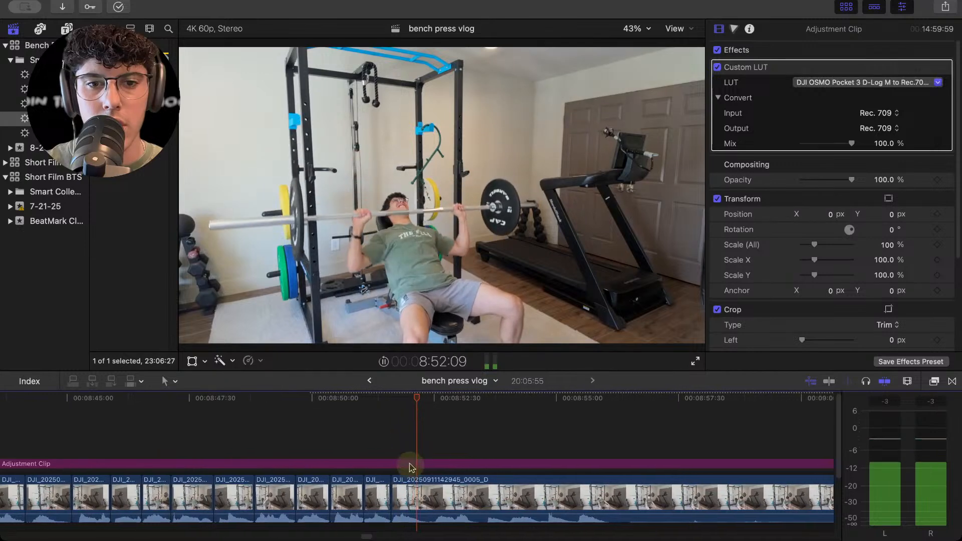
left_click(410, 493)
key("space")
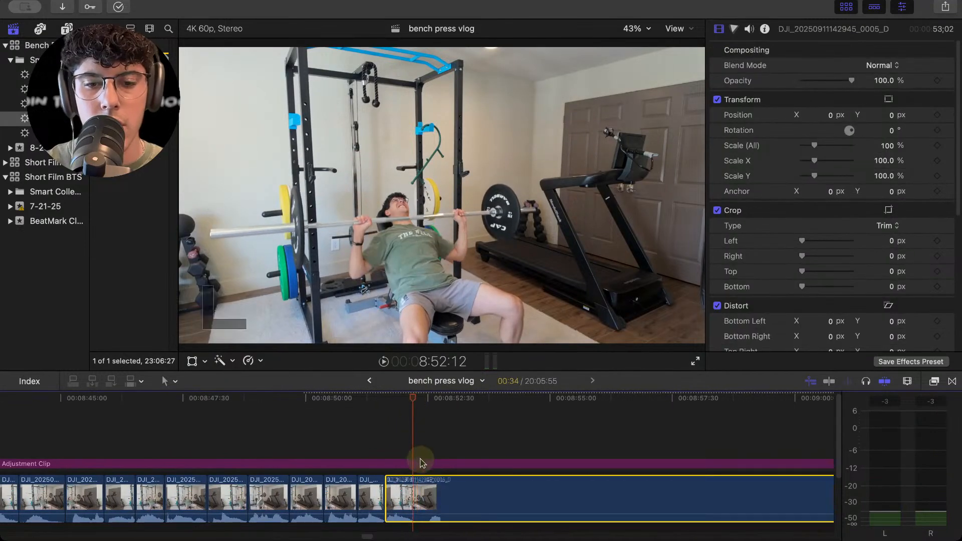
key("super+b")
key("space")
left_click_drag(410, 398, 410, 413)
left_click_drag(403, 496, 416, 498)
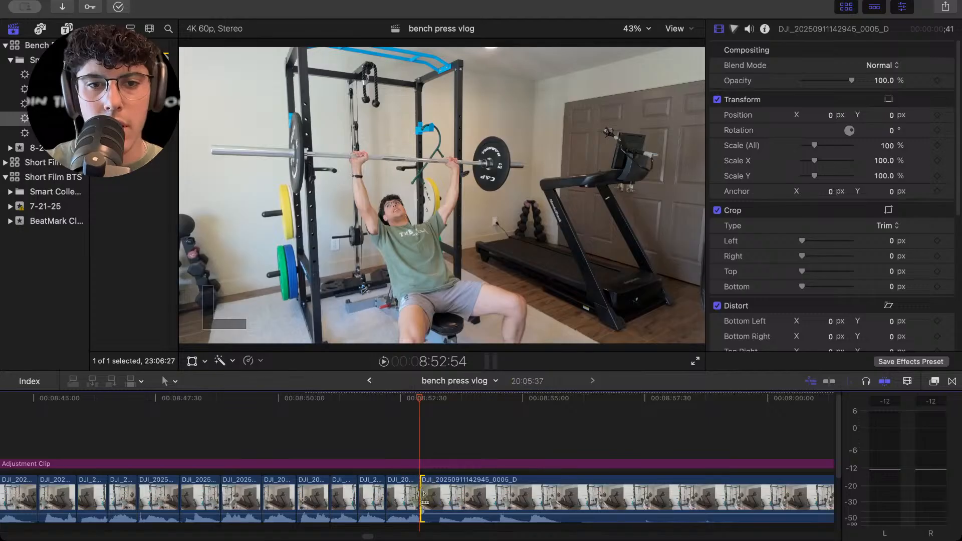
left_click_drag(424, 498, 440, 498)
Play the remaining footage and trim the long clip's start to the playhead at 8:54:12.
key("space")
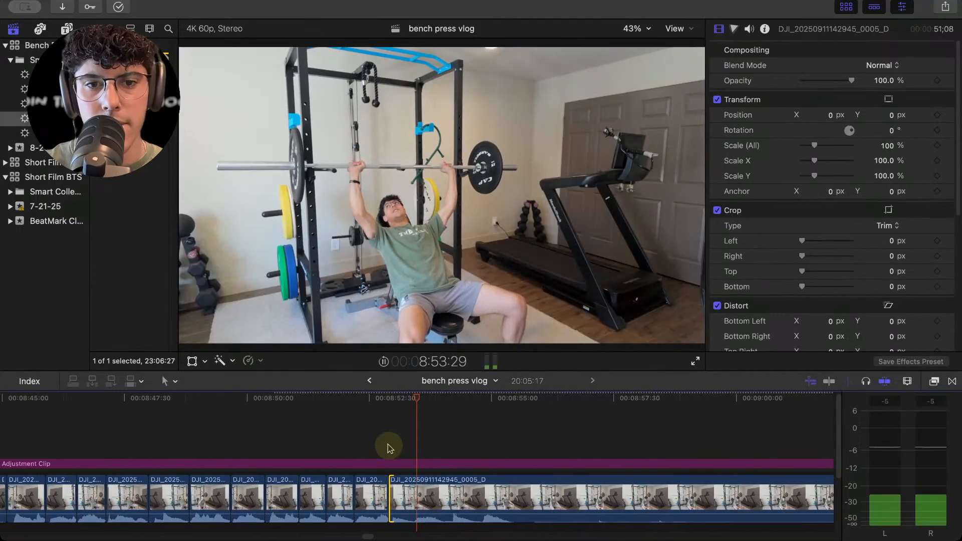
left_click(390, 447)
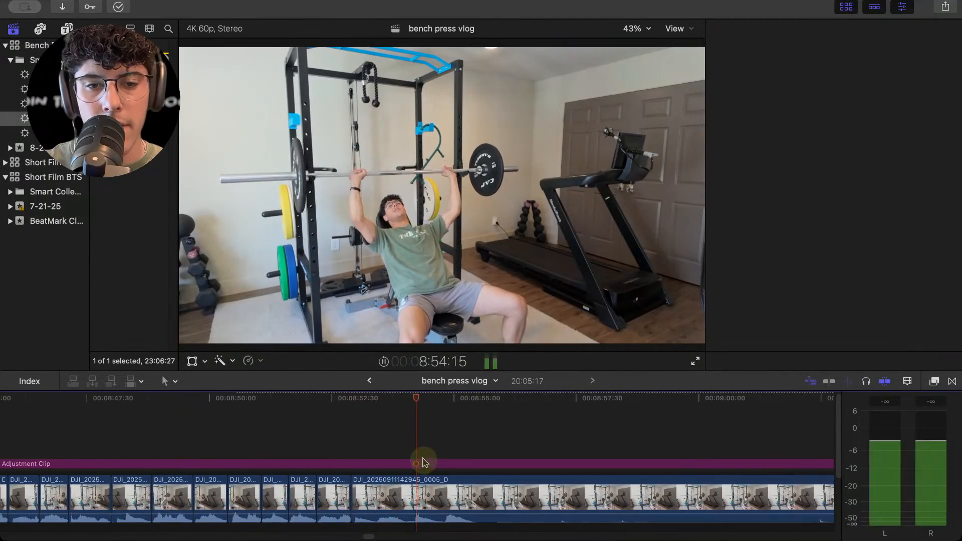
left_click(423, 462)
left_click(381, 498)
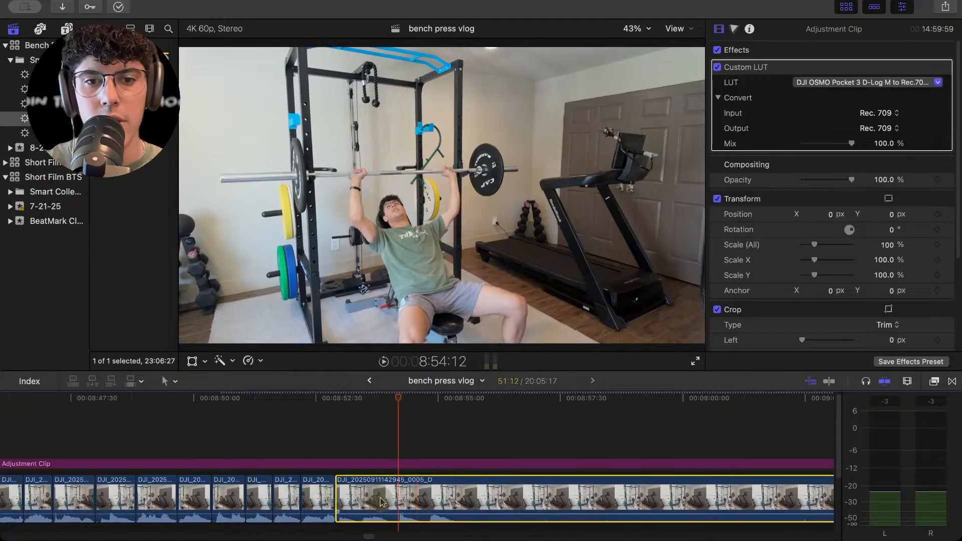
key("alt+[")
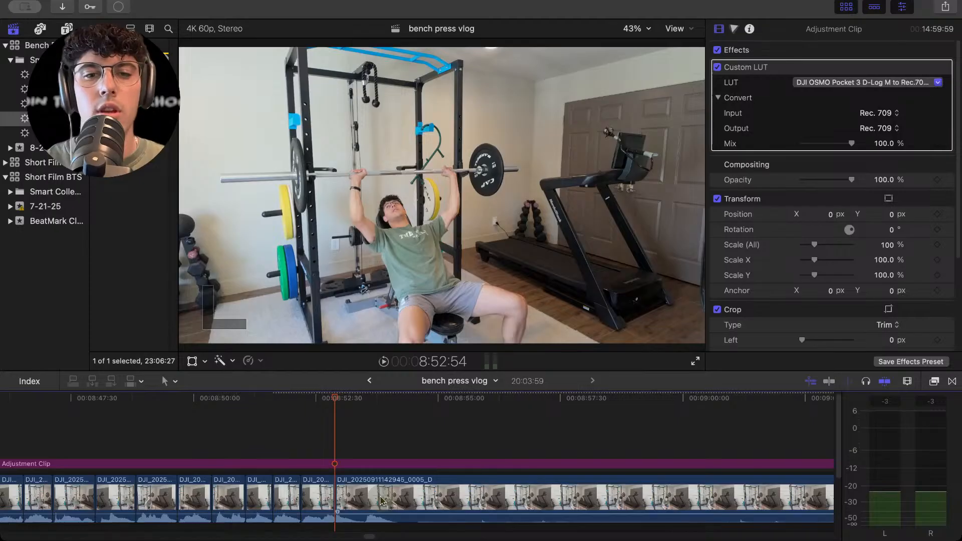
Play back the new cut, extend the long clip's start by two frames, and replay the transition.
key("space")
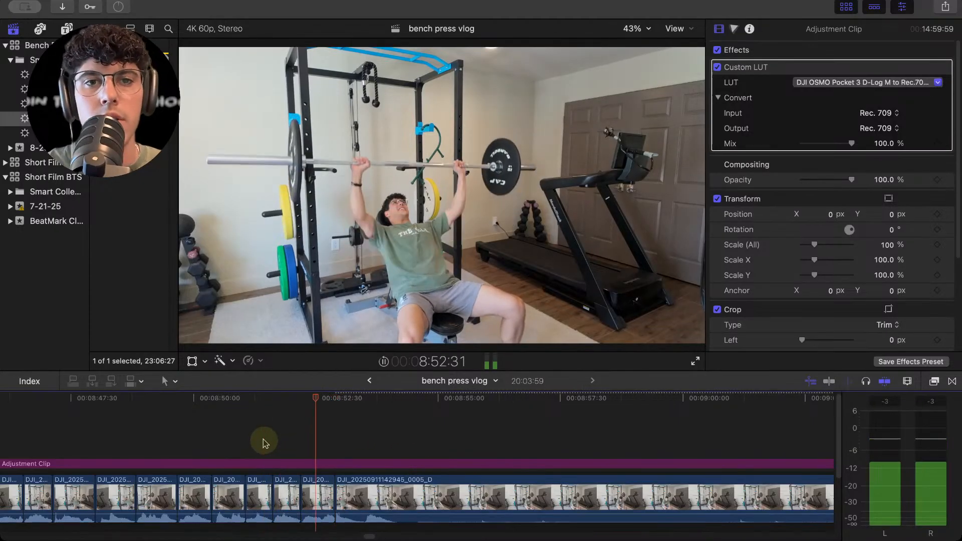
key("space")
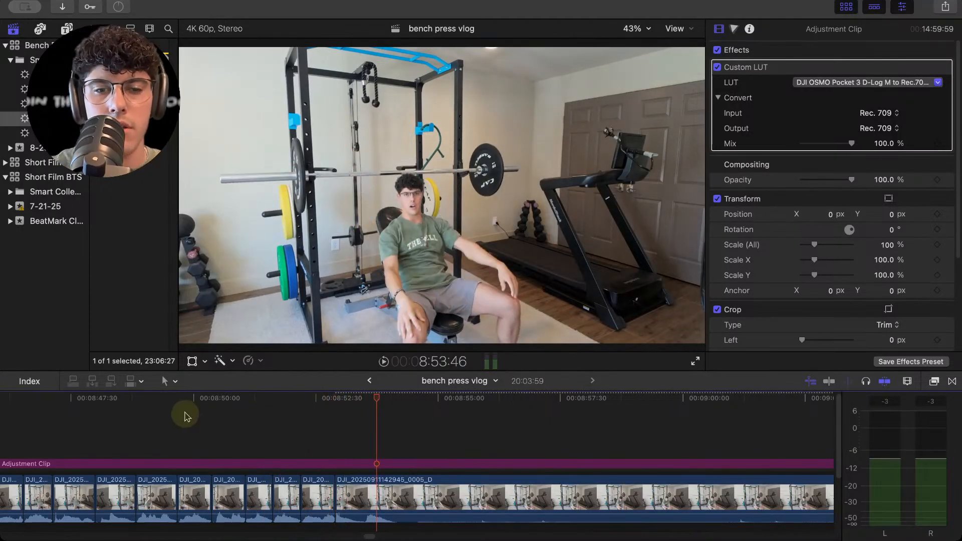
left_click(340, 500)
left_click_drag(336, 501, 332, 501)
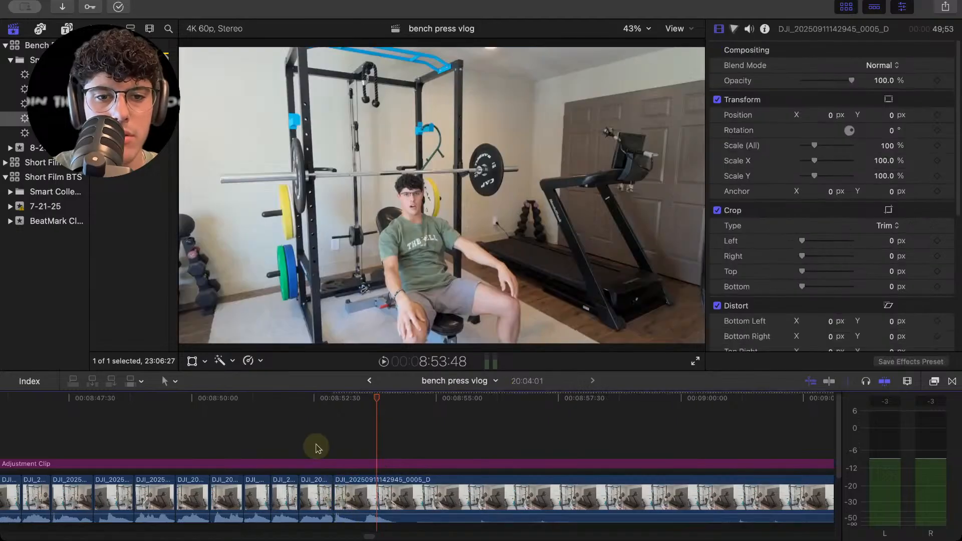
left_click(318, 446)
key("space")
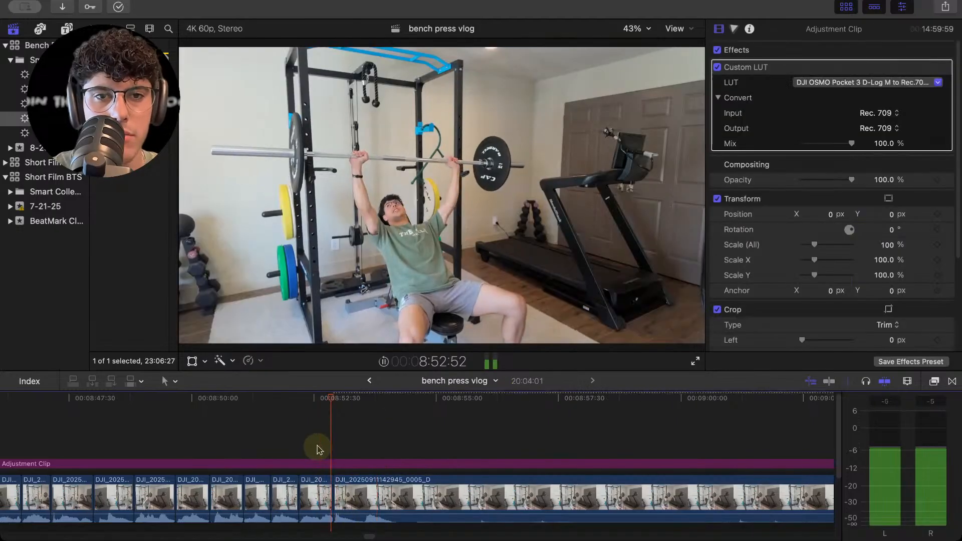
left_click(379, 498)
key("space")
Find where speech resumes in the long clip and remove its silent beginning up to 9:24:01.
left_click(464, 436)
key("super+minus")
key("super+minus")
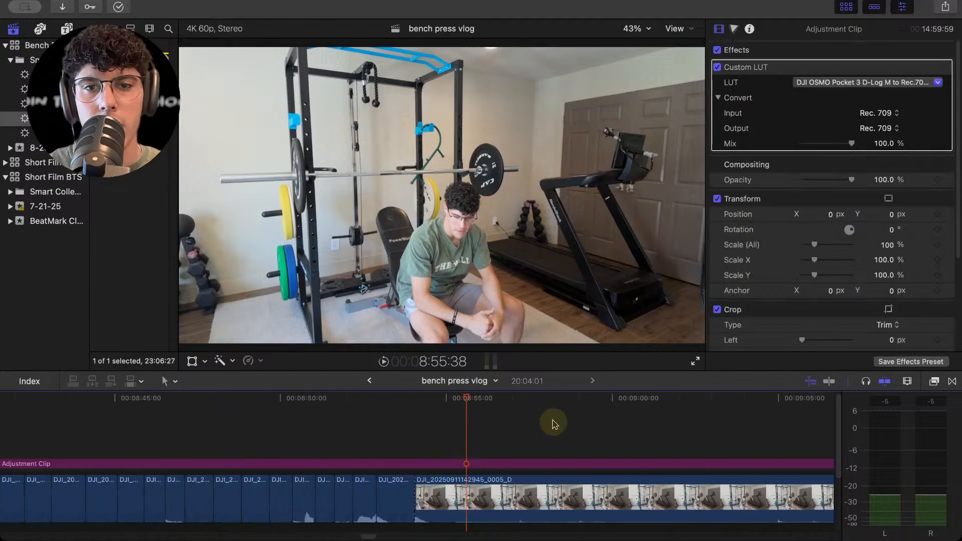
scroll(574, 443, "right", 3)
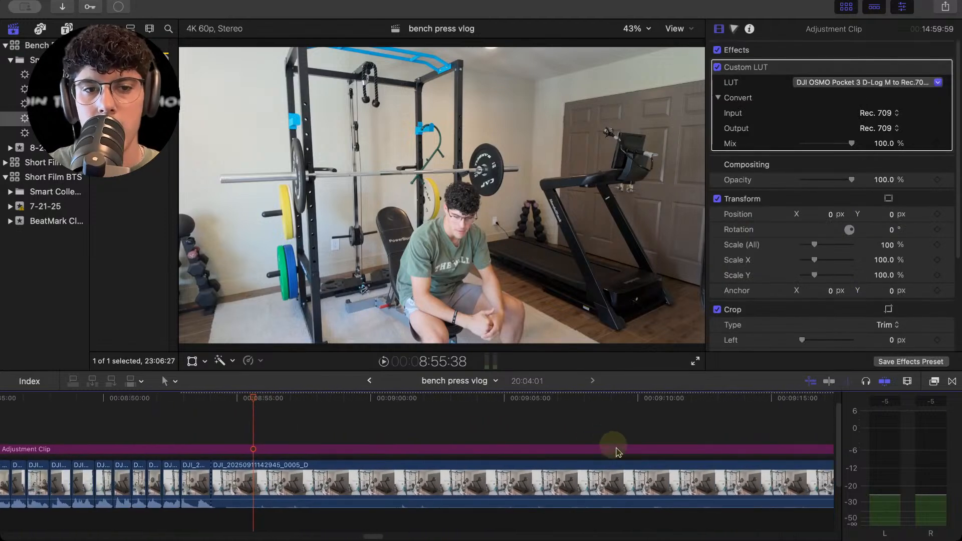
key("super+minus")
key("super+minus")
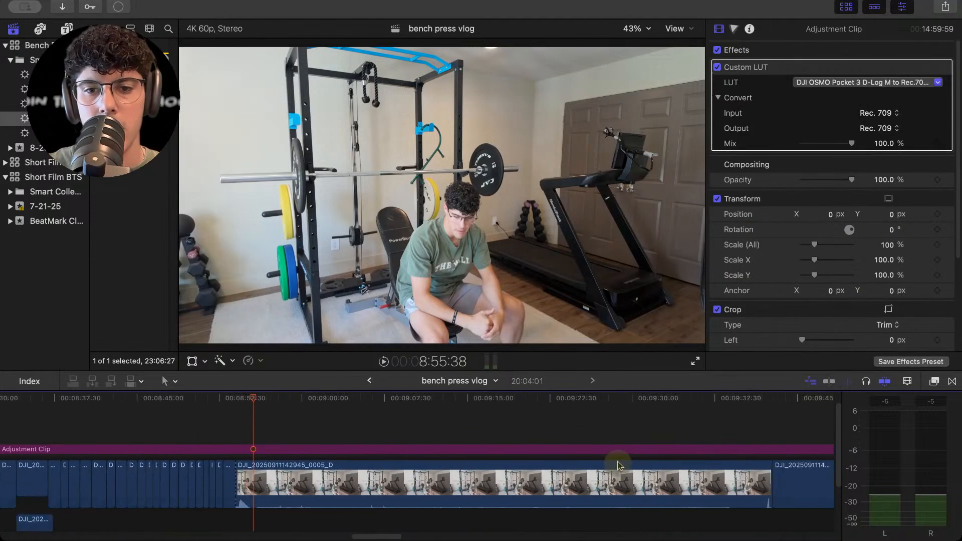
left_click(566, 430)
key("space")
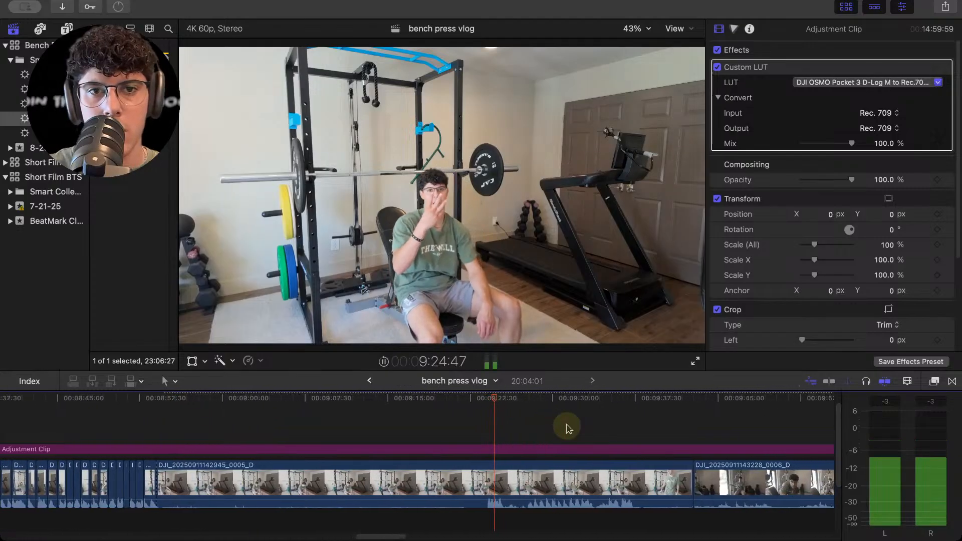
left_click_drag(418, 397, 396, 416)
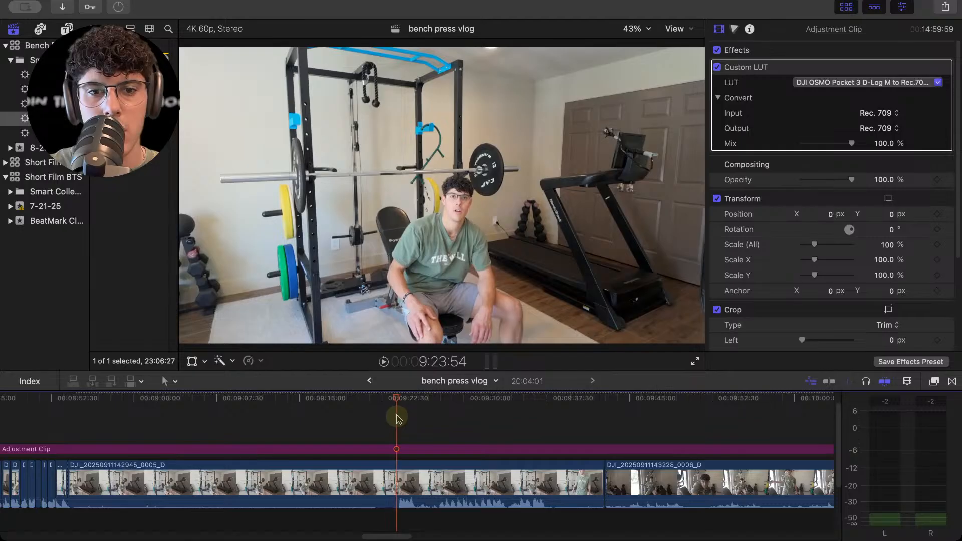
left_click(383, 473)
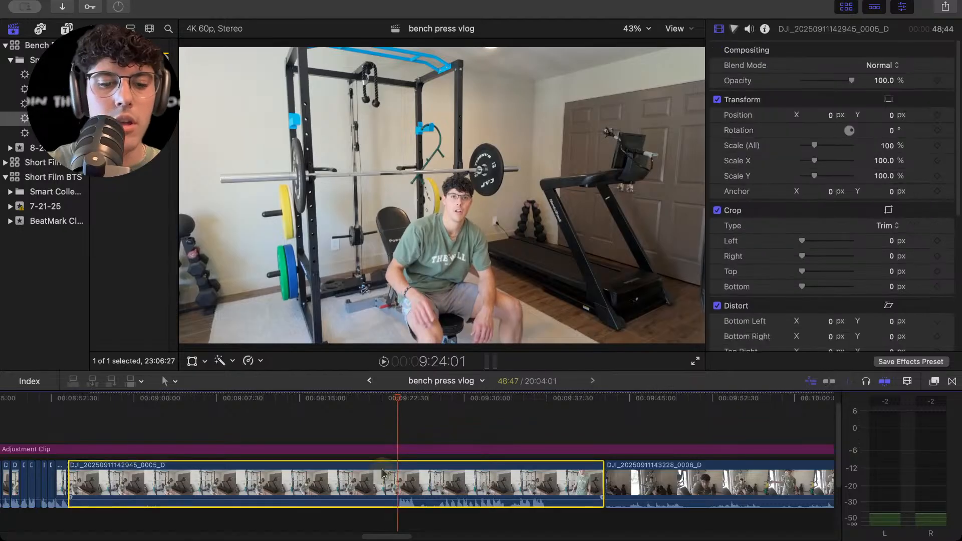
key("Delete")
Split the talking clip at 8:55:30 and trim about two seconds off the start of the remaining footage.
key("space")
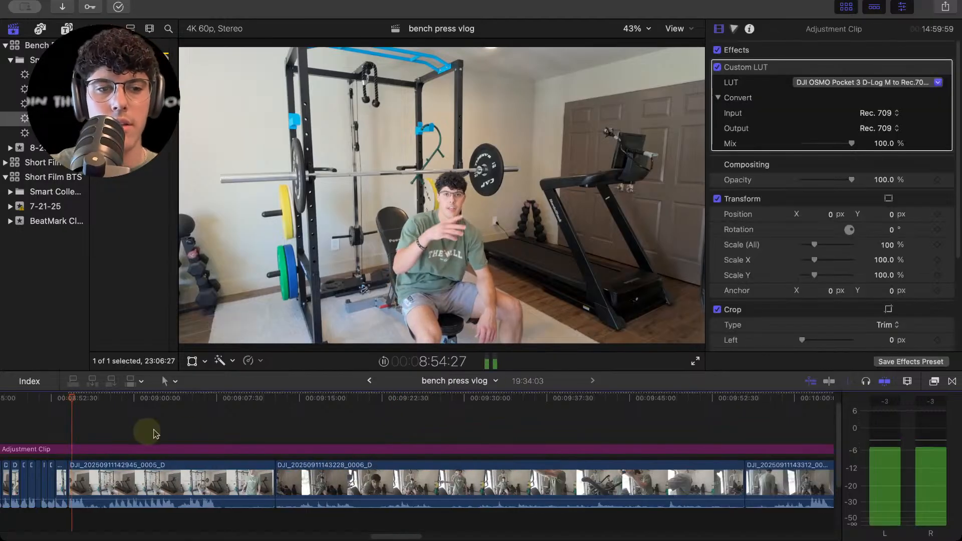
key("space")
left_click(80, 486)
key("super+equal")
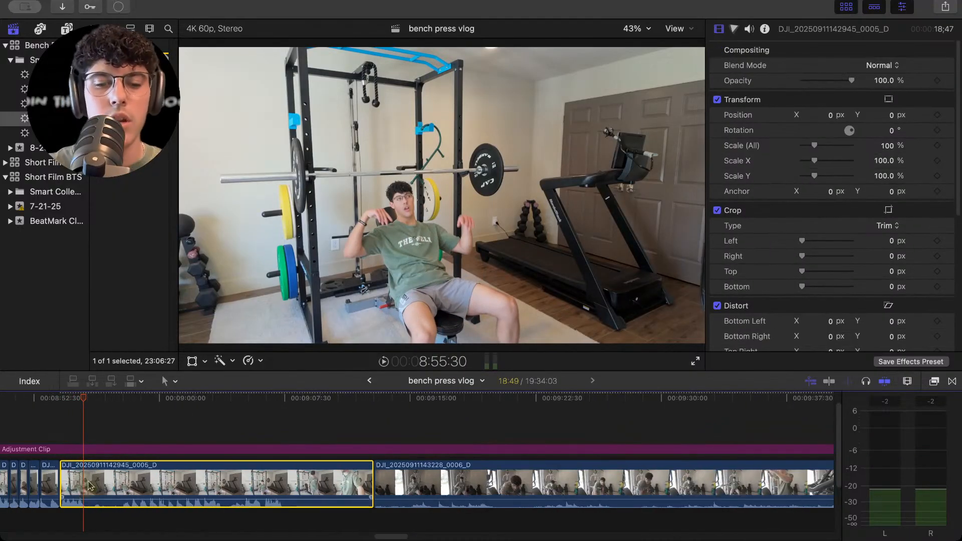
key("super+equal")
key("super+equal")
left_click_drag(91, 483, 173, 481)
Split off a 40-frame piece after the 8:55:30 cut and trim about one second off the following clip's start.
key("space")
left_click(176, 482)
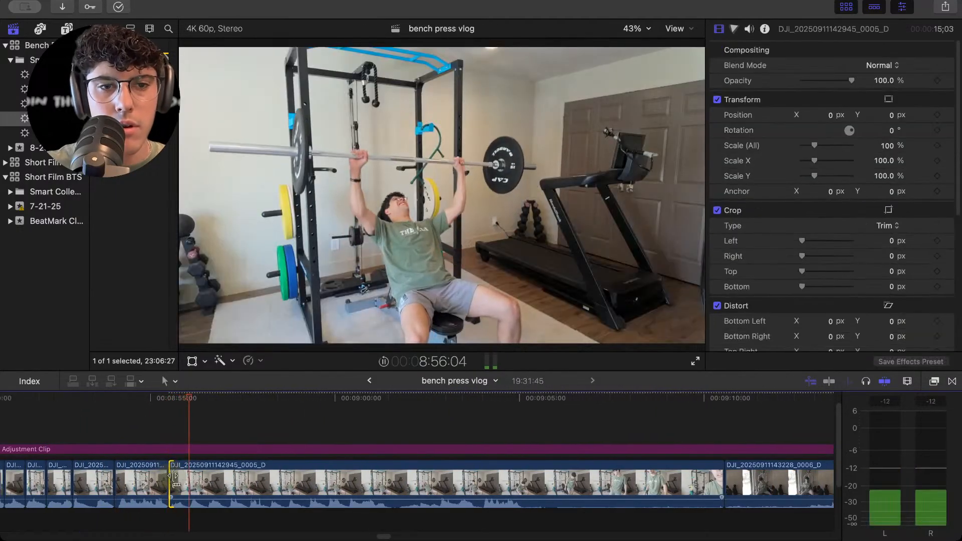
key("super+b")
key("space")
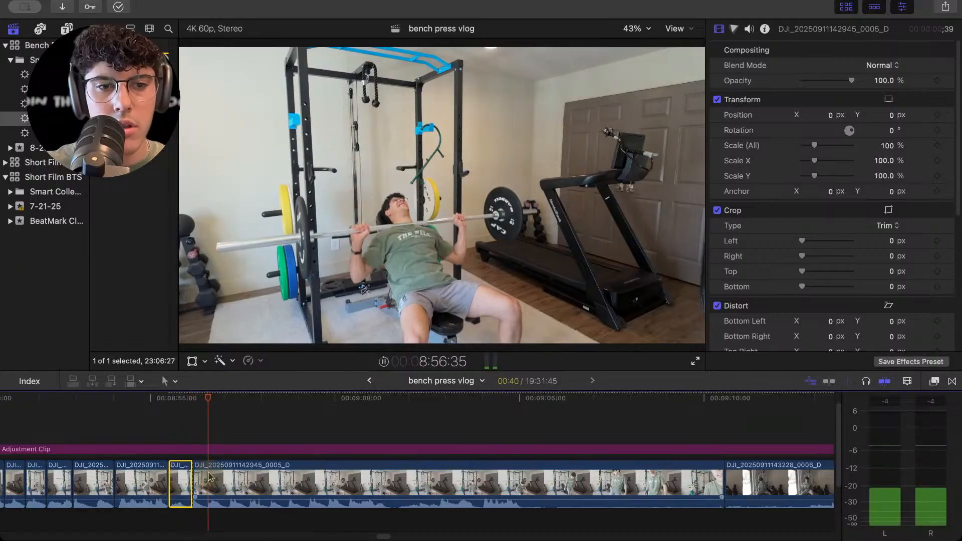
key("space")
left_click(209, 482)
left_click_drag(196, 483, 250, 484)
Split the clip at 8:57:35 and trim about one second off the start of the footage following it.
key("space")
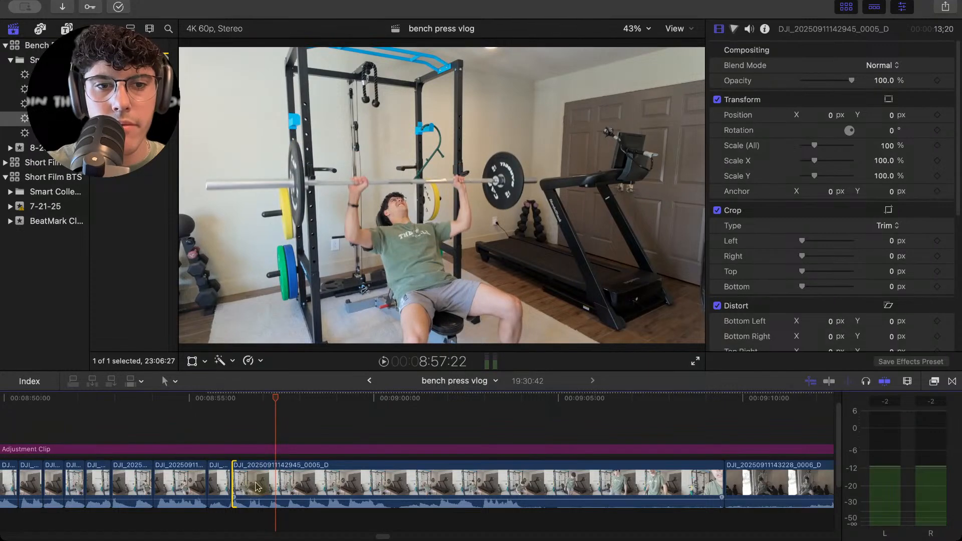
left_click(255, 485)
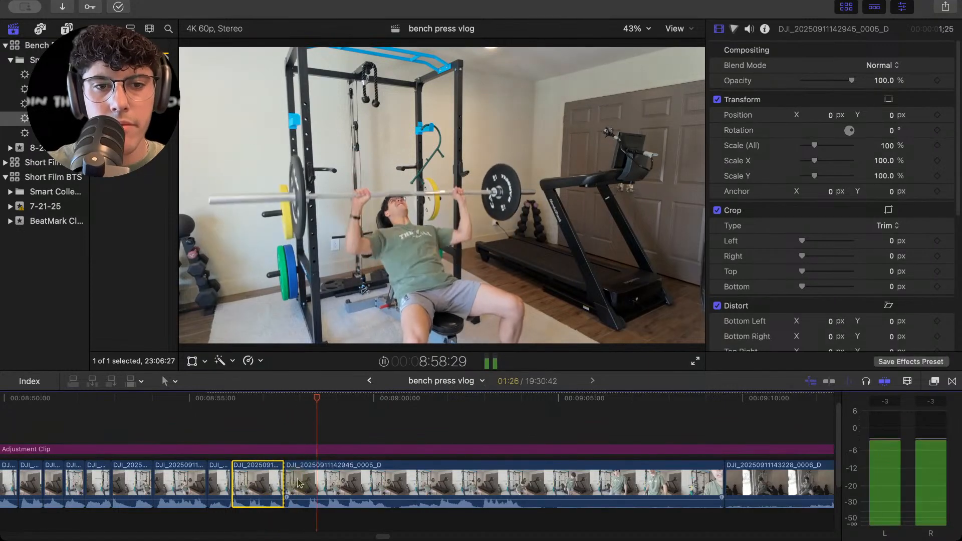
left_click_drag(291, 484, 343, 483)
key("space")
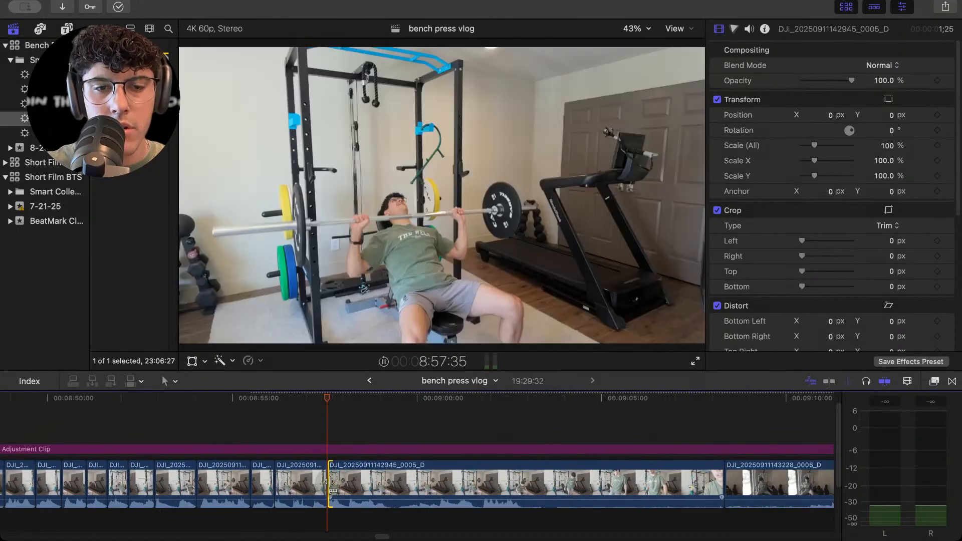
Play through the remaining footage and split the talking clip at 8:58:03.
key("space")
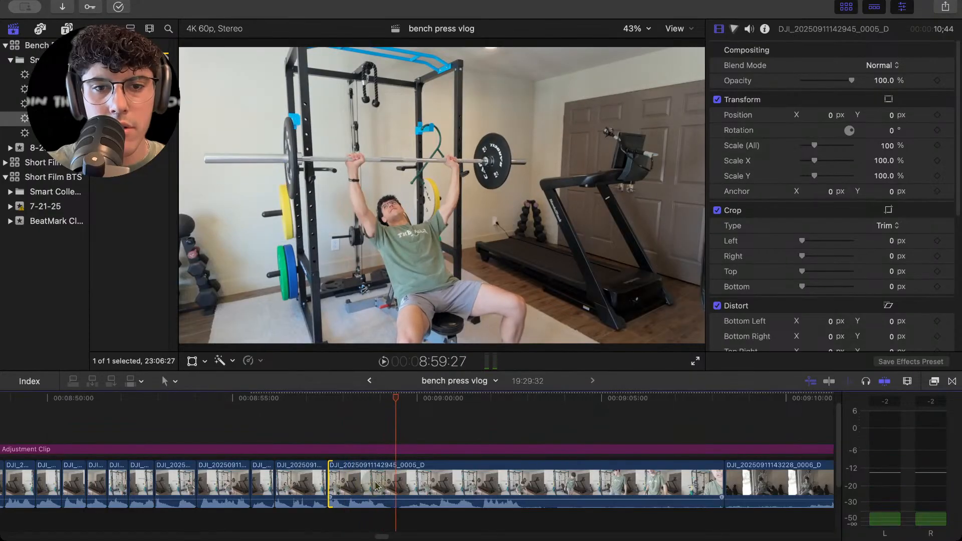
left_click(332, 423)
key("space")
key("space")
left_click(351, 473)
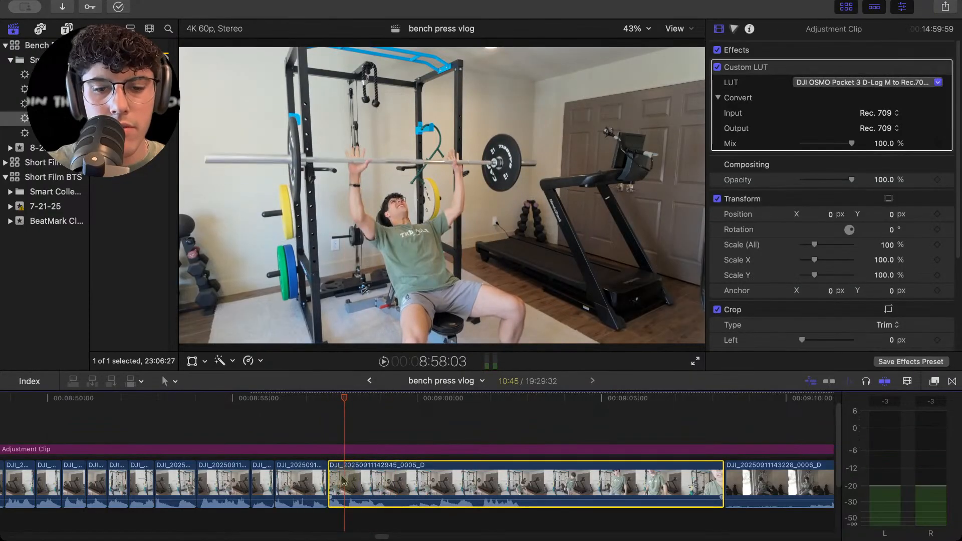
key("super+b")
Play past the newest split and return the playhead to 8:55:30 to review the recent cuts.
key("space")
key("space")
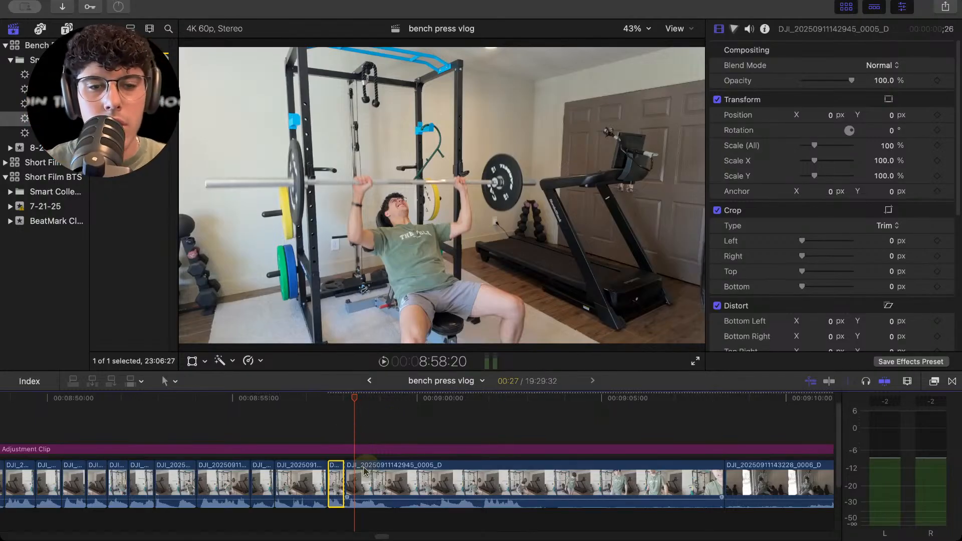
left_click(311, 420)
left_click(249, 422)
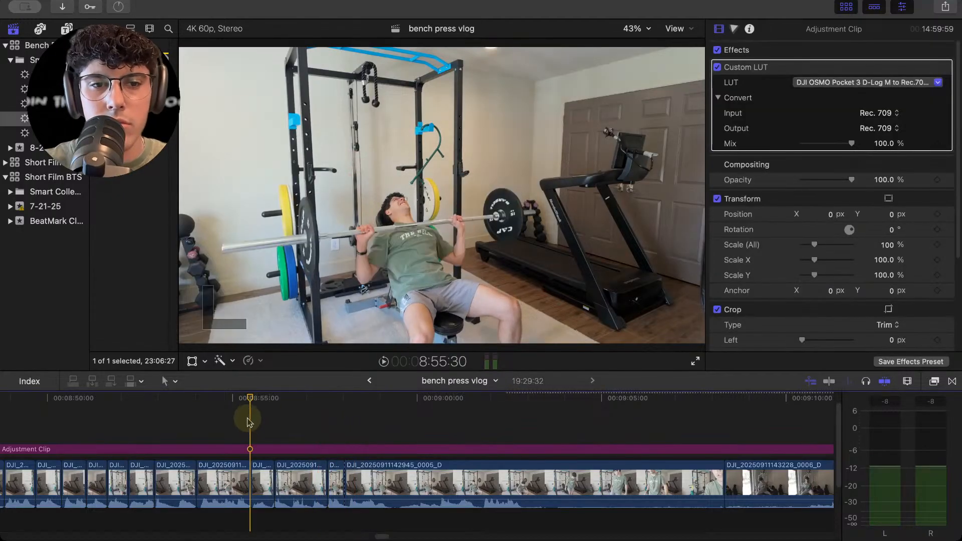
Replay the 8:58:03 cut and trim about 8 frames off the start of the clip following it.
left_click(353, 416)
left_click(329, 421)
key("space")
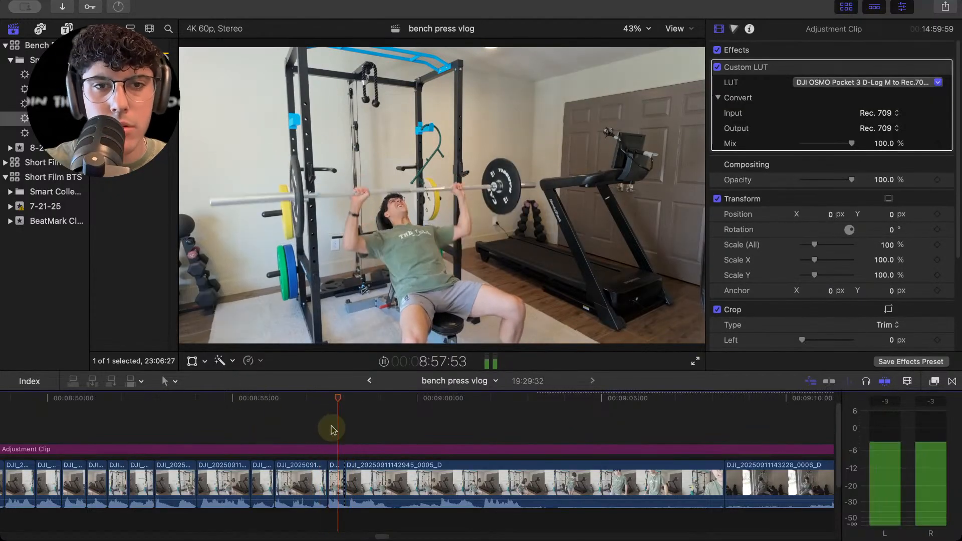
key("space")
left_click(344, 409)
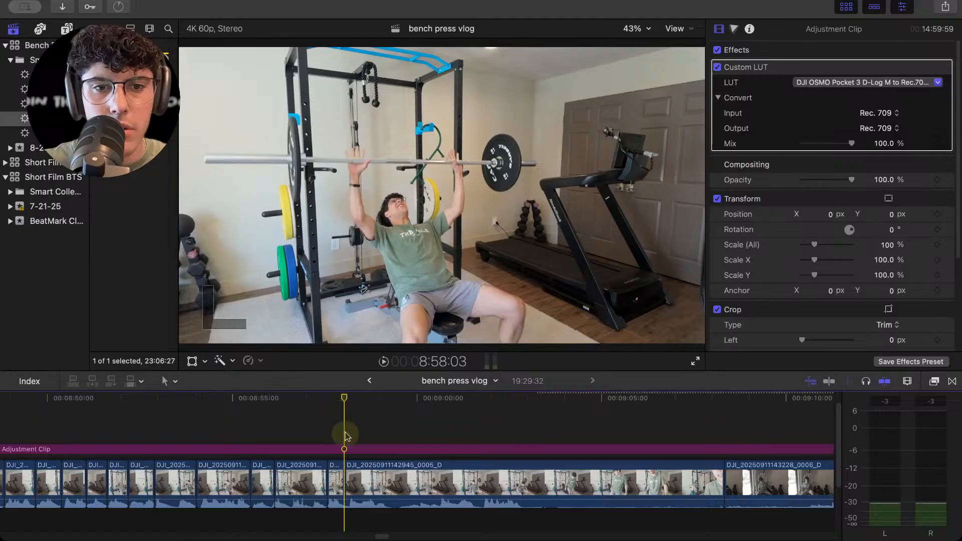
key("super+equal")
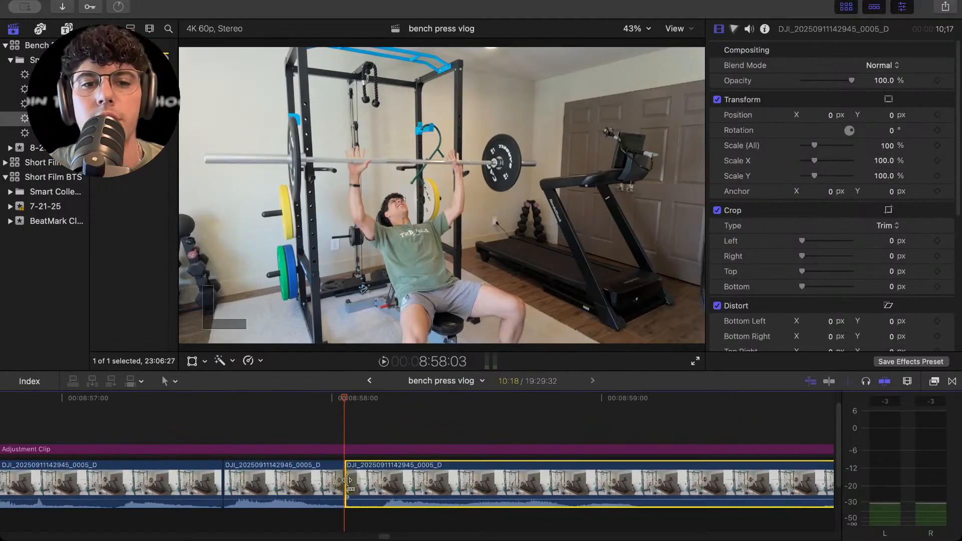
left_click_drag(349, 481, 383, 481)
key("super+minus")
left_click_drag(391, 448, 311, 458)
key("super+minus")
key("super+minus")
key("super+minus")
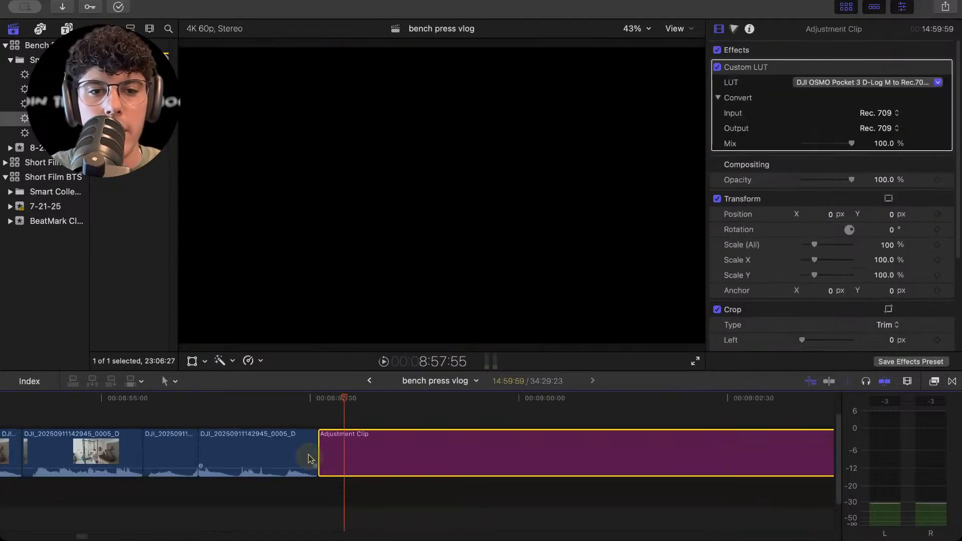
key("super+z")
key("super+minus")
Play back the joins around 8:58:03, restarting from about 8:54:24 to check the pacing of the recent jump cuts.
scroll(198, 444, "left", 10)
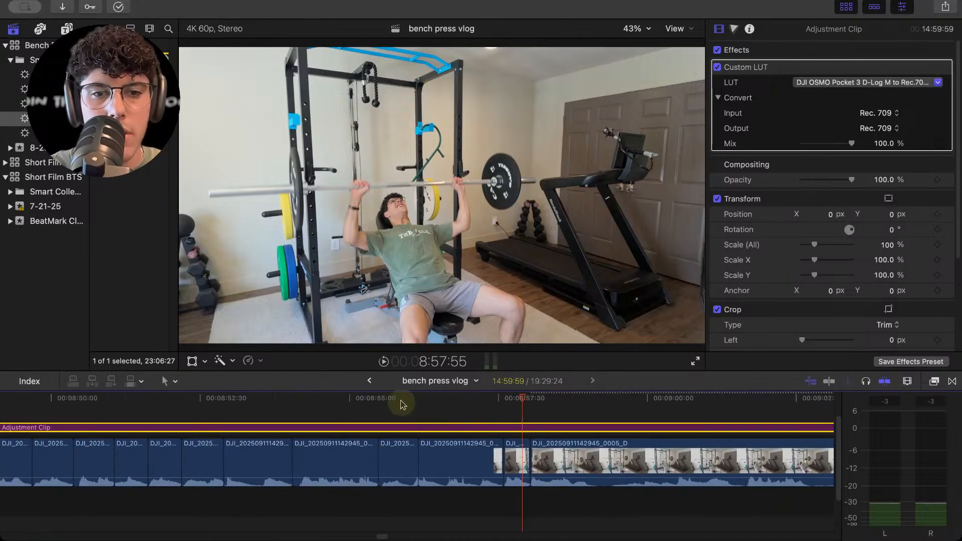
left_click(512, 408)
left_click(483, 412)
key("space")
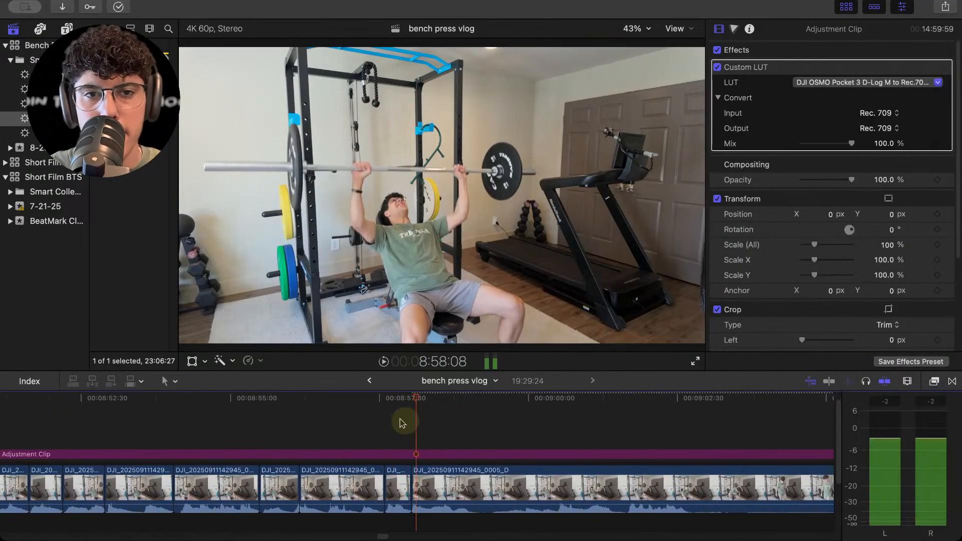
left_click(280, 417)
left_click(195, 401)
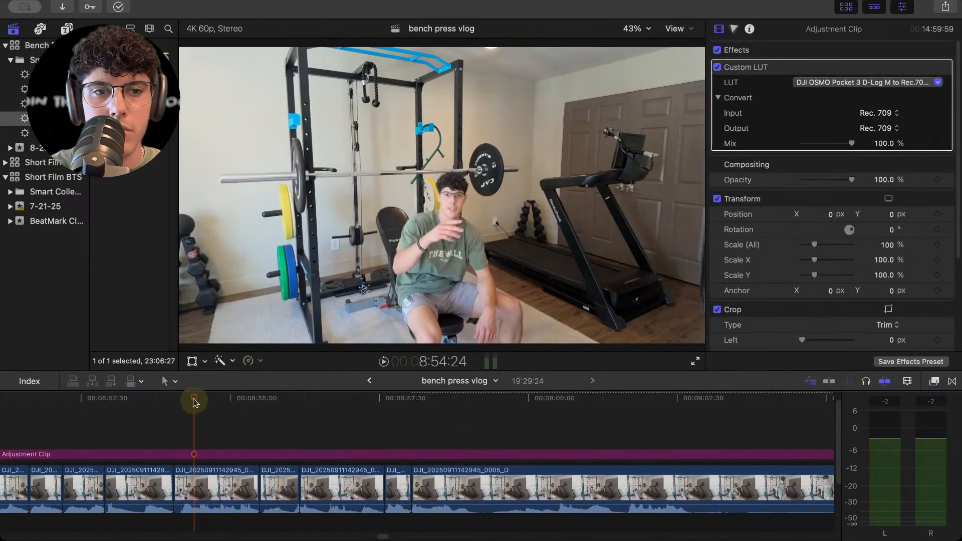
key("space")
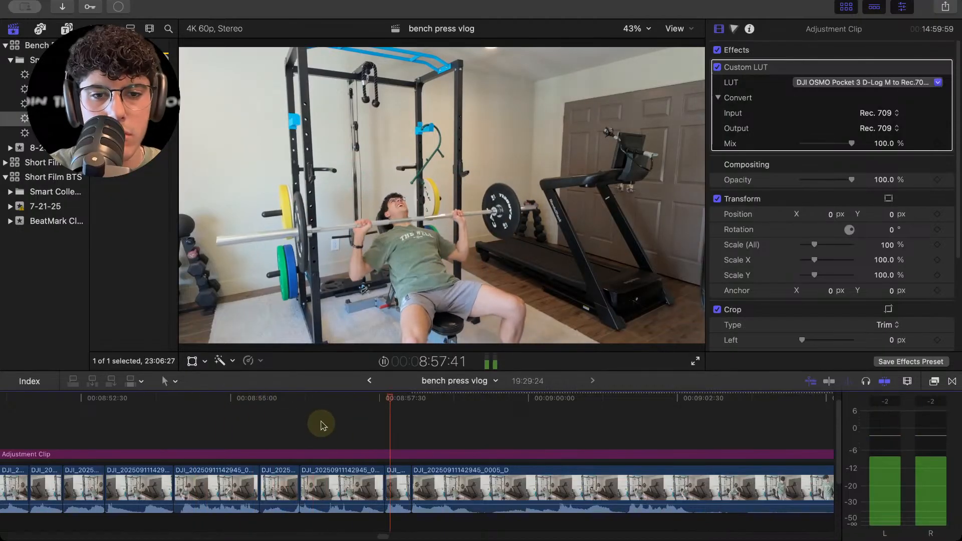
Trim another 22 frames or so off the start of the clip following the 8:58:03 cut.
key("space")
left_click(354, 436)
key("space")
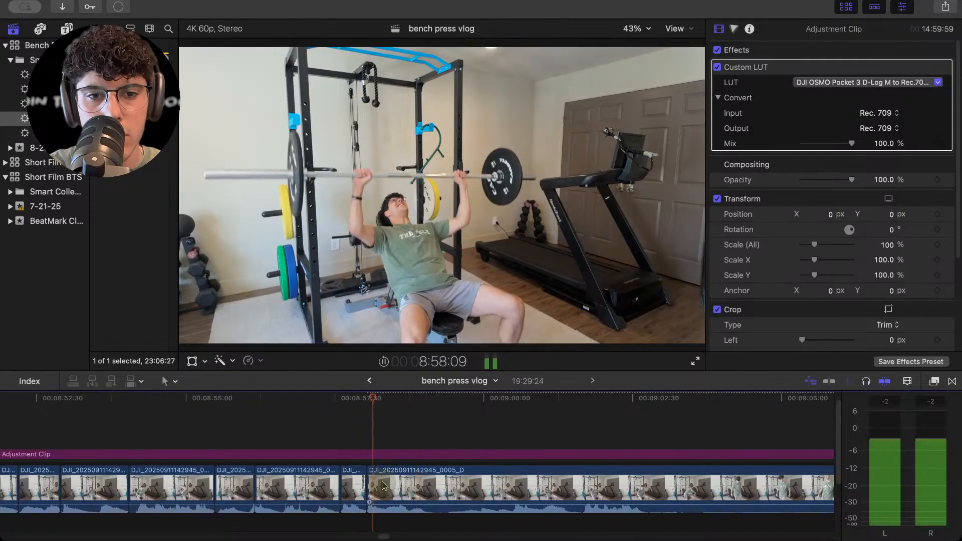
key("space")
key("space")
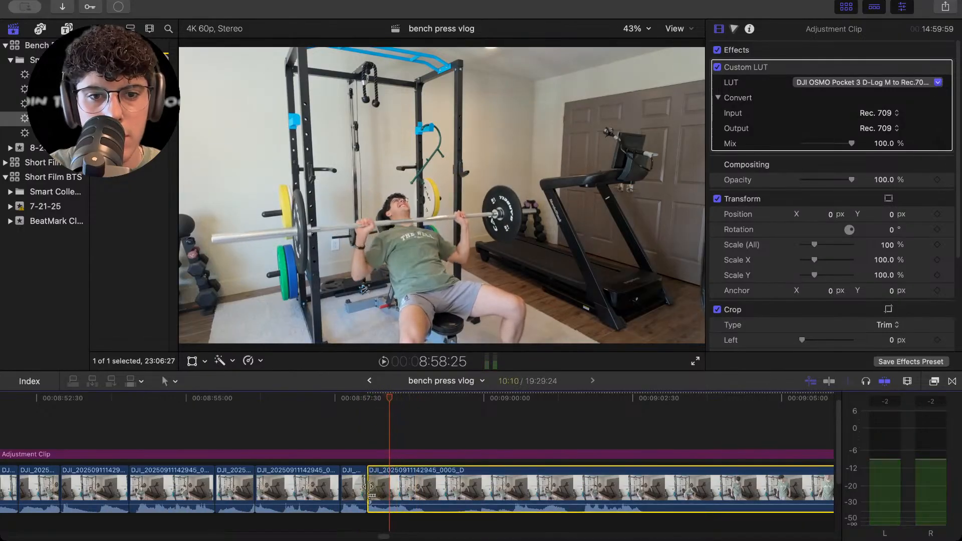
left_click_drag(370, 487, 389, 481)
Split the talking clip at 8:58:39, trim about 1.5 seconds off the start of the following footage, and replay the join.
left_click(396, 479)
key("space")
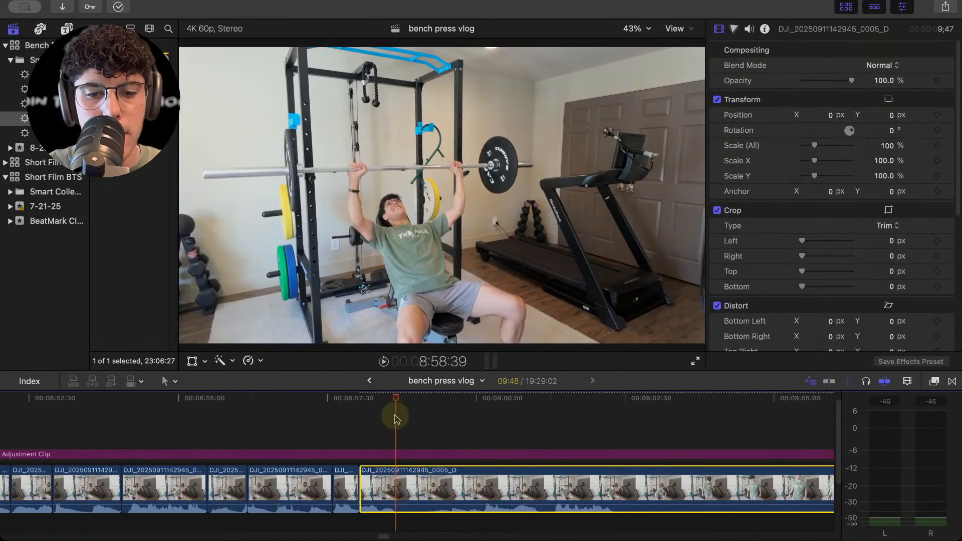
left_click_drag(362, 502, 486, 502)
left_click(473, 434)
key("space")
left_click(377, 441)
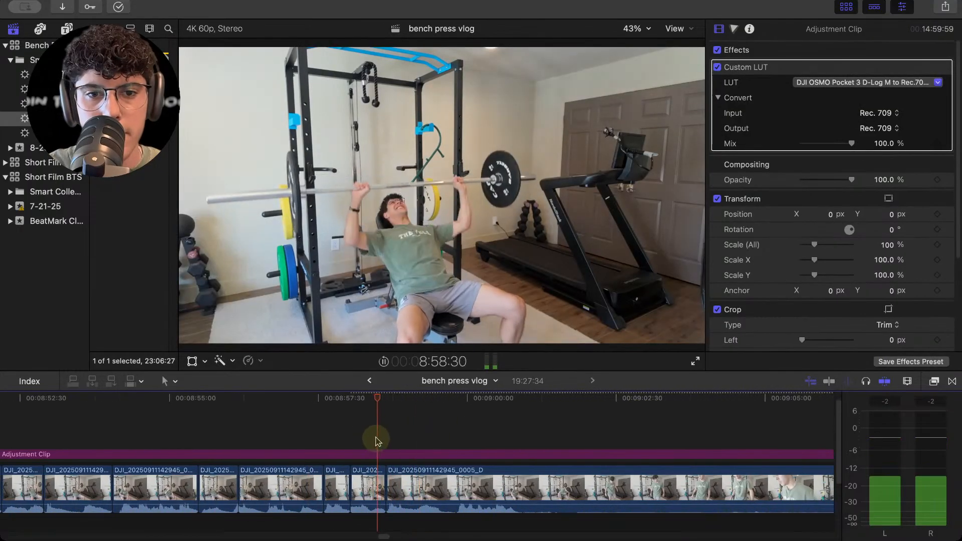
Split the talking clip at about 8:59:36 and trim about 15 frames off the start of the following footage.
key("space")
left_click(412, 501)
key("super+b")
key("space")
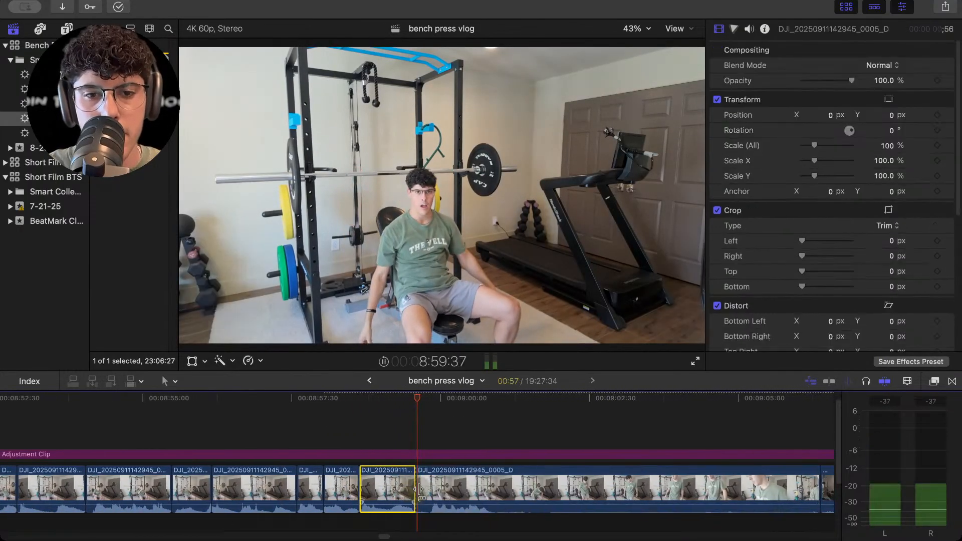
key("space")
left_click_drag(409, 487, 423, 487)
left_click(399, 453)
key("space")
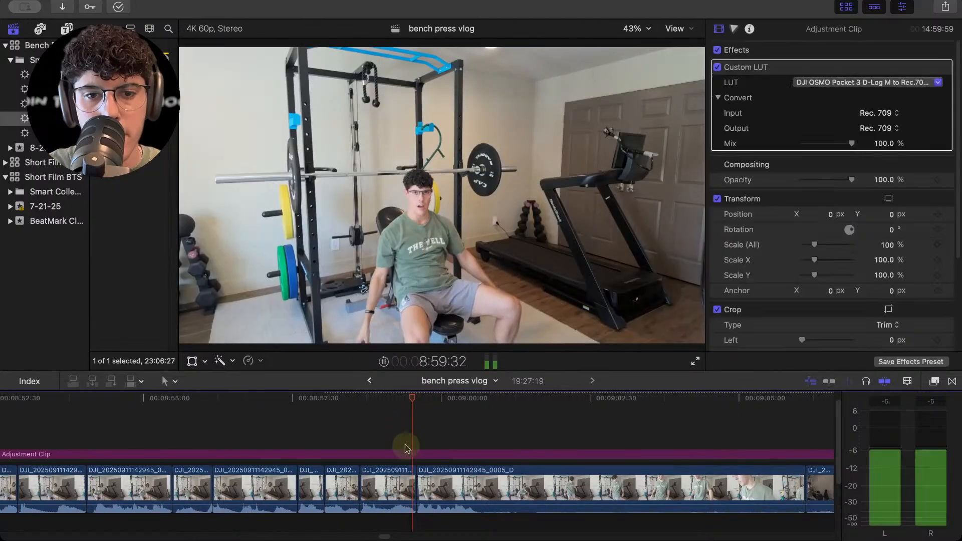
left_click(499, 486)
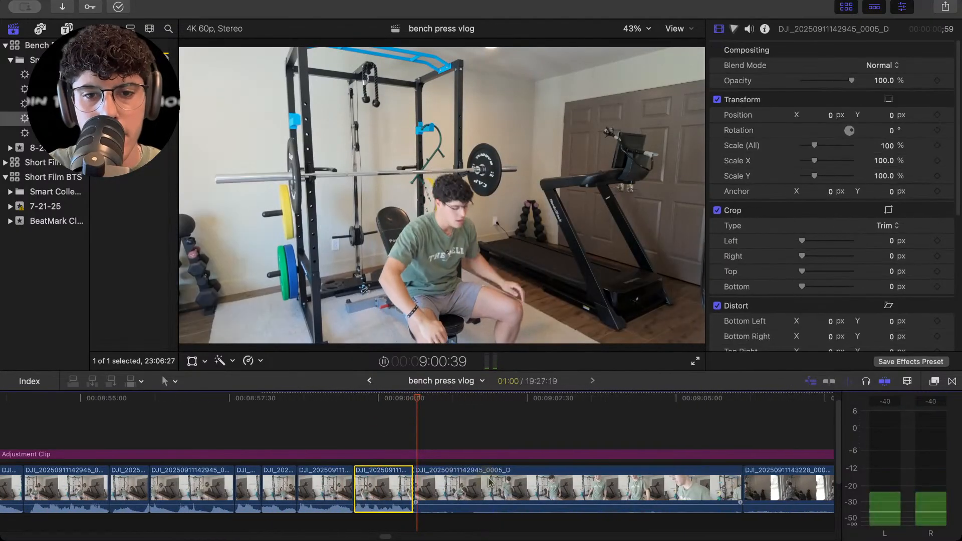
key("space")
key("BackSpace")
key("space")
left_click(520, 441)
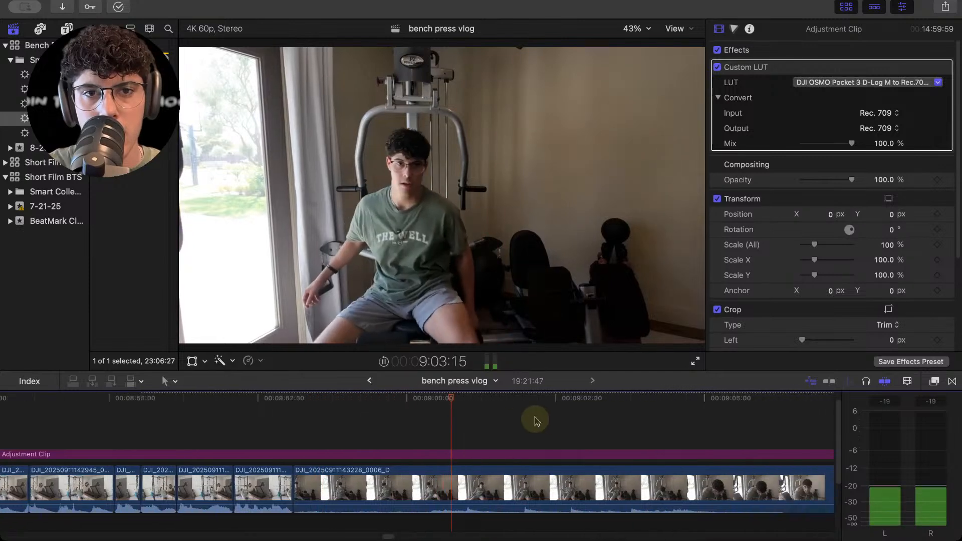
key("super+minus")
key("super+minus")
key("space")
scroll(546, 436, "right", 5)
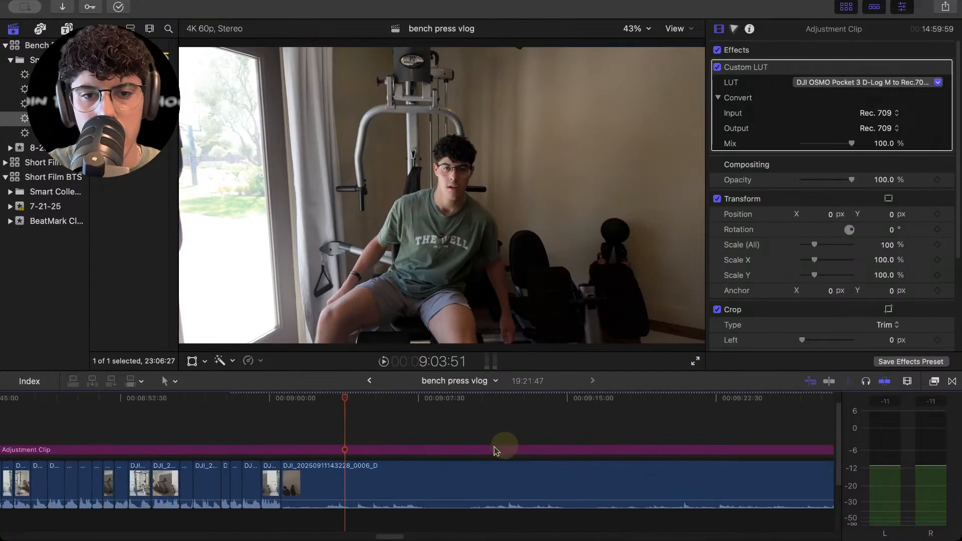
scroll(500, 447, "down", 2)
left_click_drag(320, 406, 781, 414)
key("super+minus")
key("super+minus")
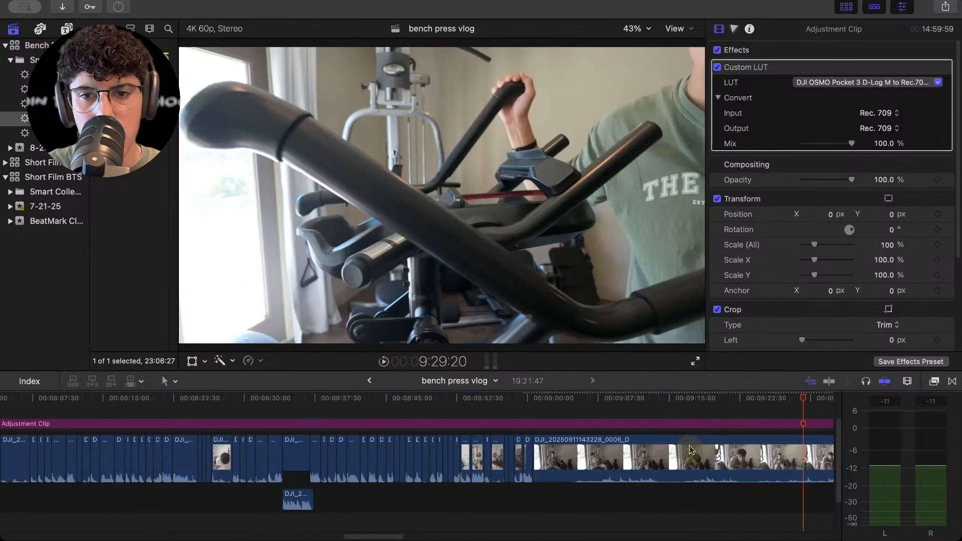
scroll(691, 451, "right", 8)
left_click(611, 471)
key("BackSpace")
key("space")
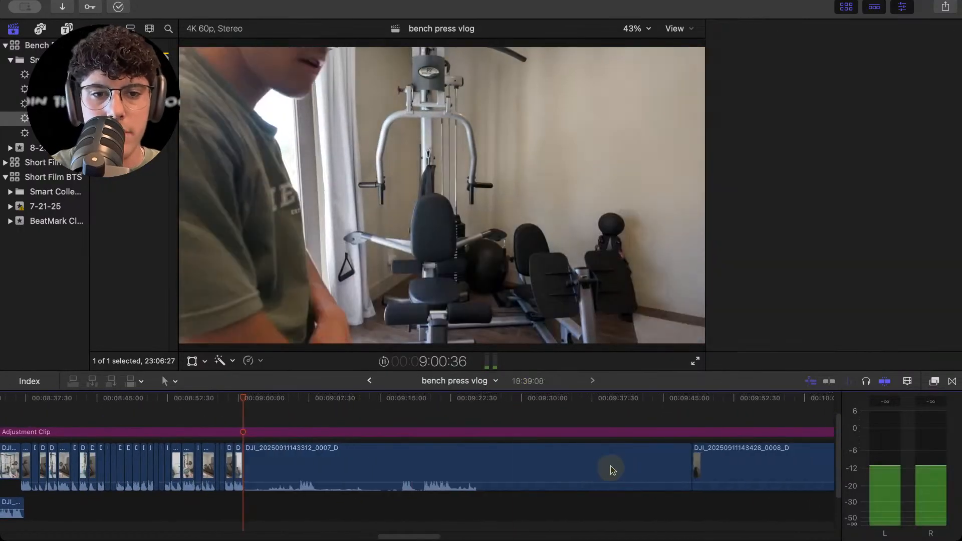
left_click(279, 399)
left_click_drag(279, 399, 298, 408)
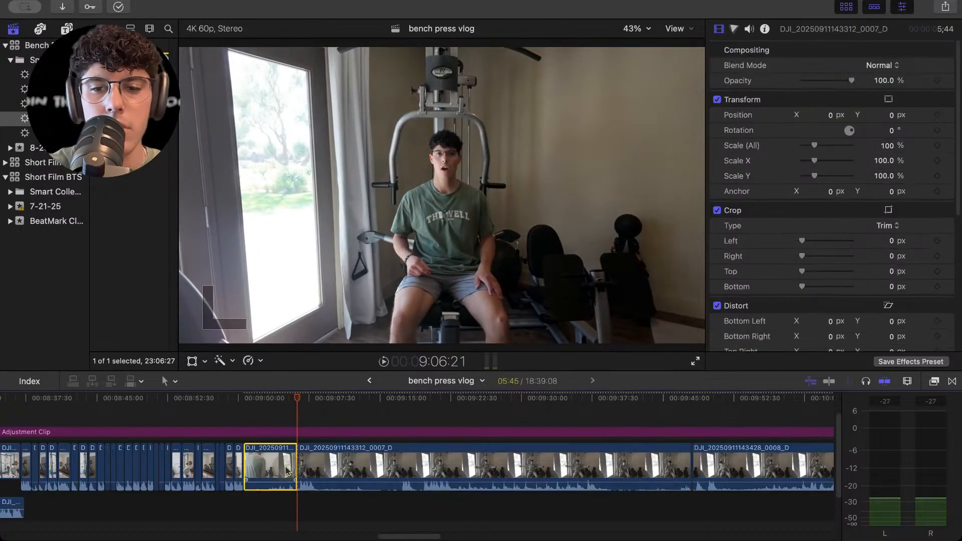
key("BackSpace")
key("space")
key("super+equal")
key("super+equal")
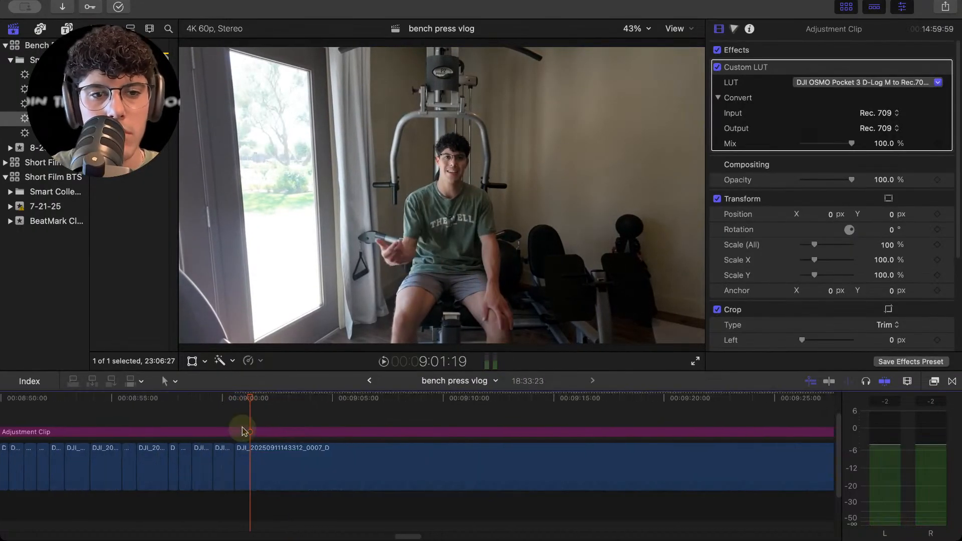
left_click(224, 423)
key("space")
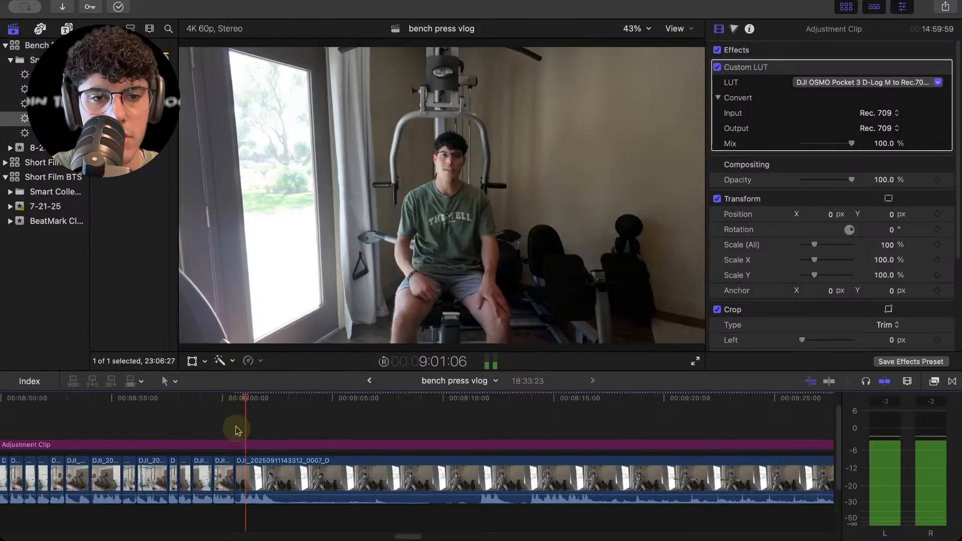
left_click(232, 430)
key("space")
key("super+equal")
key("super+equal")
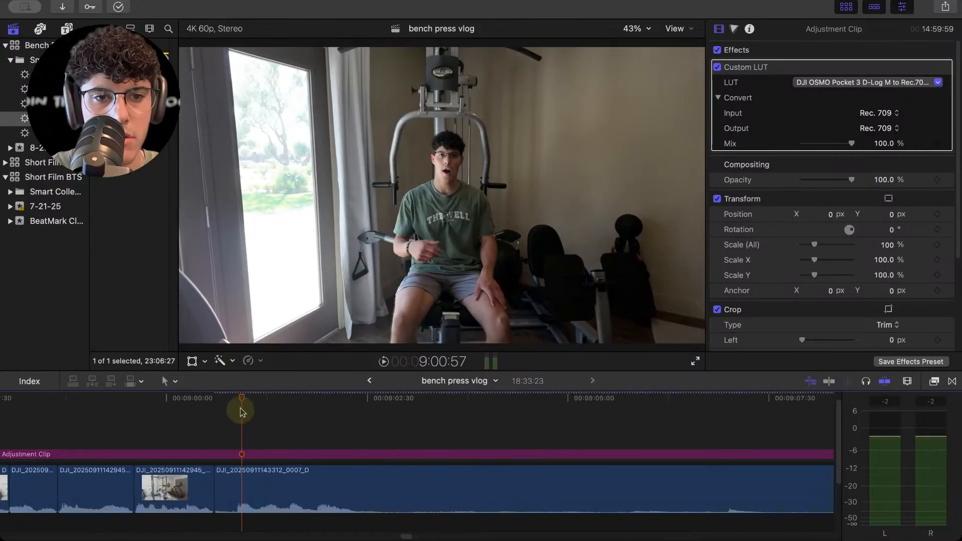
left_click_drag(217, 495, 235, 492)
key("space")
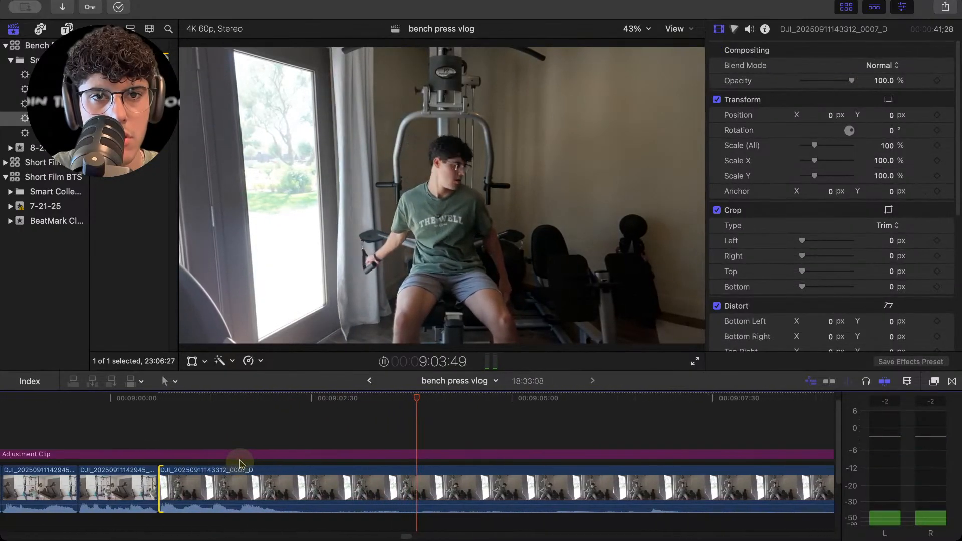
key("super+minus")
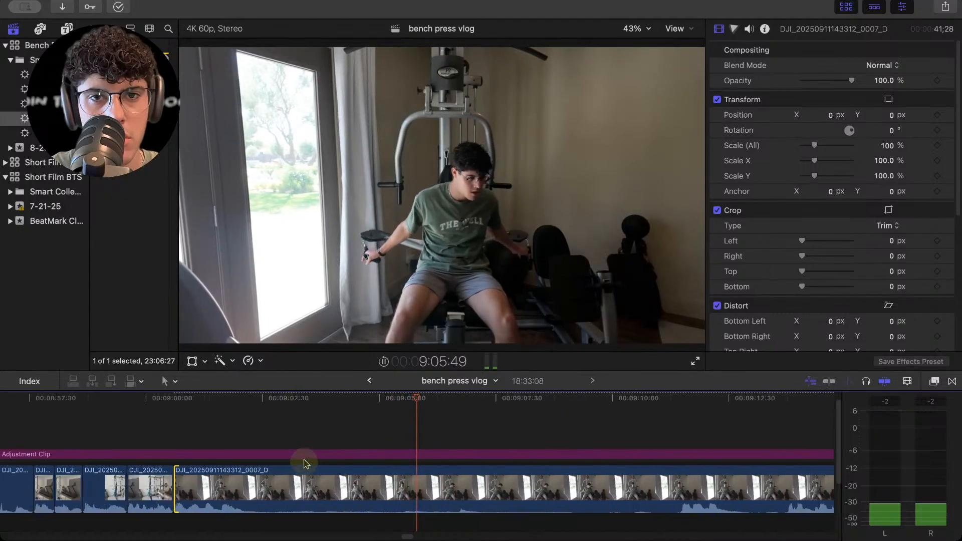
left_click(638, 437)
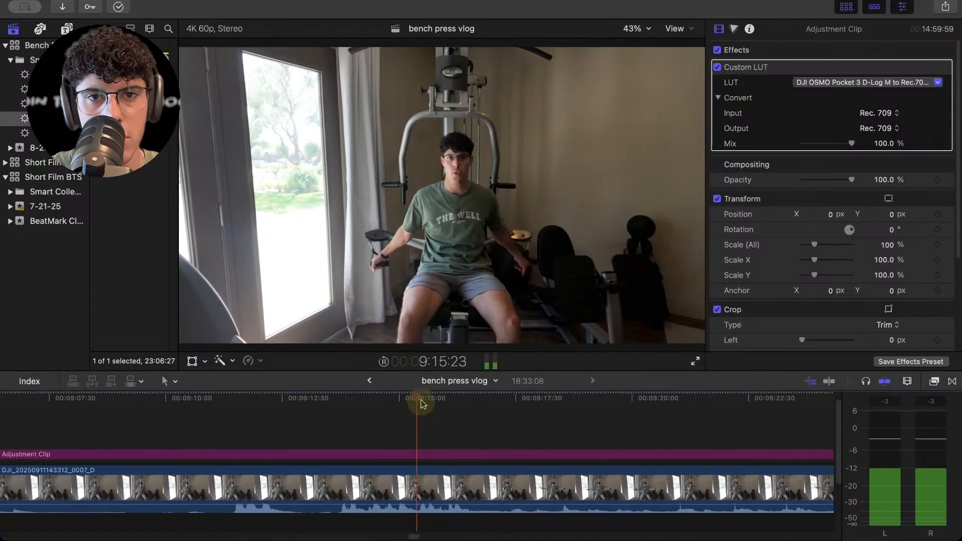
key("space")
left_click(305, 442)
left_click_drag(307, 445, 323, 440)
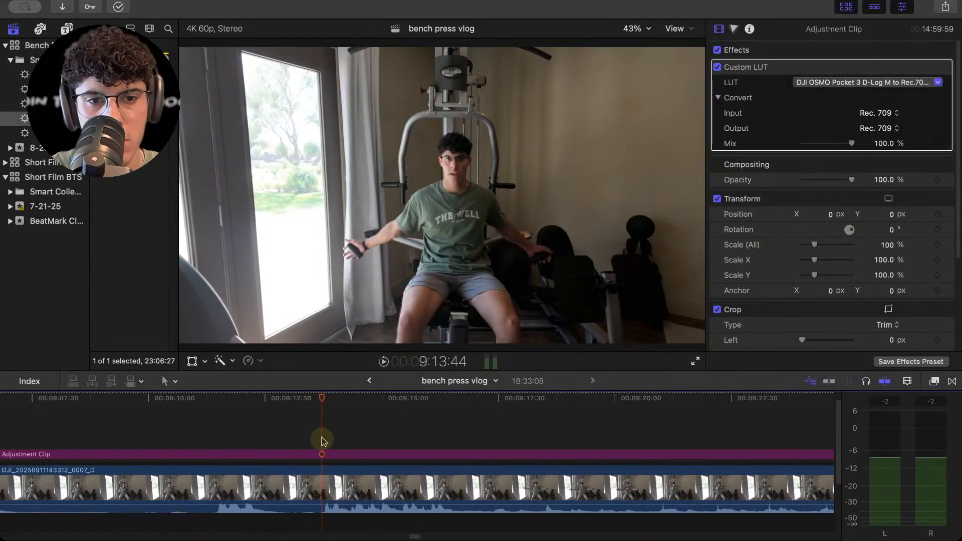
left_click(316, 485)
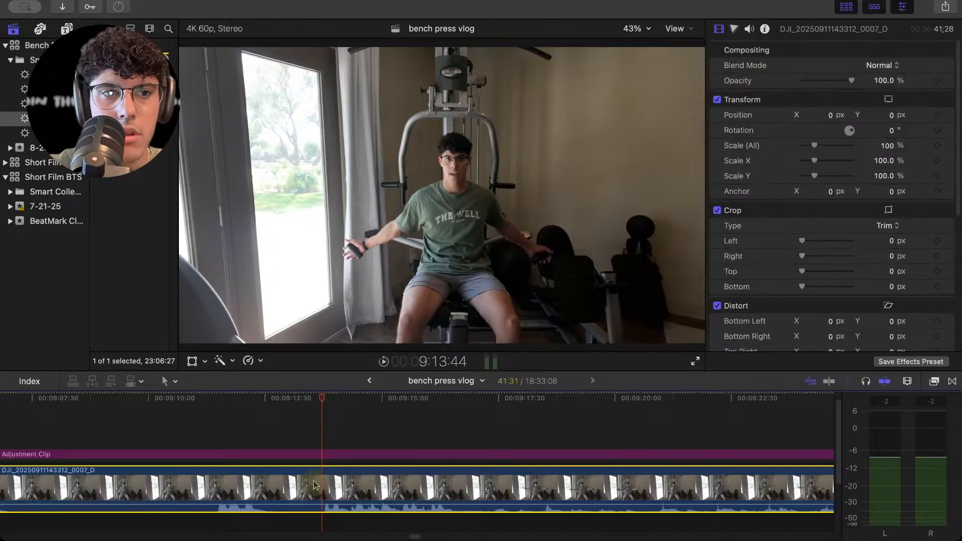
left_click(291, 507)
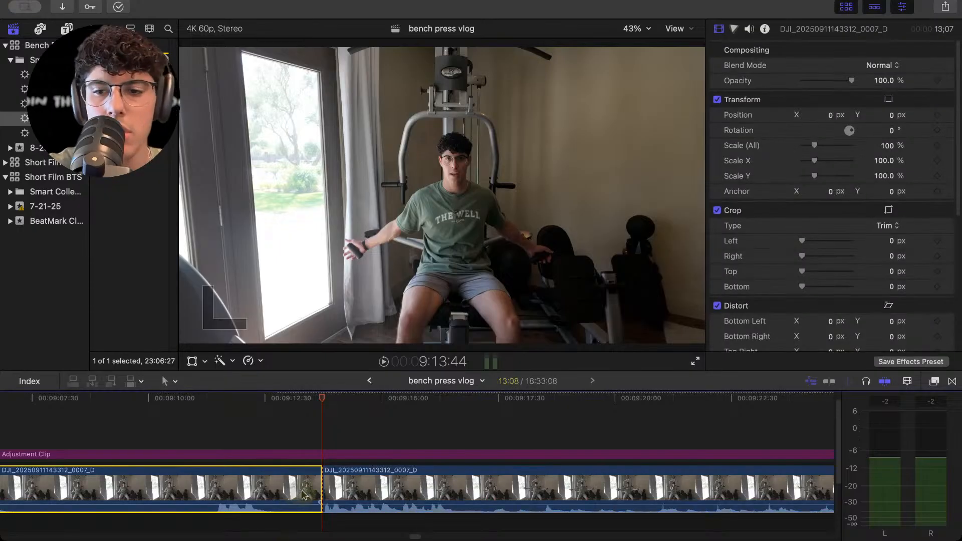
key("BackSpace")
scroll(376, 459, "up", 1)
scroll(396, 412, "down", 1)
left_click(389, 410)
key("space")
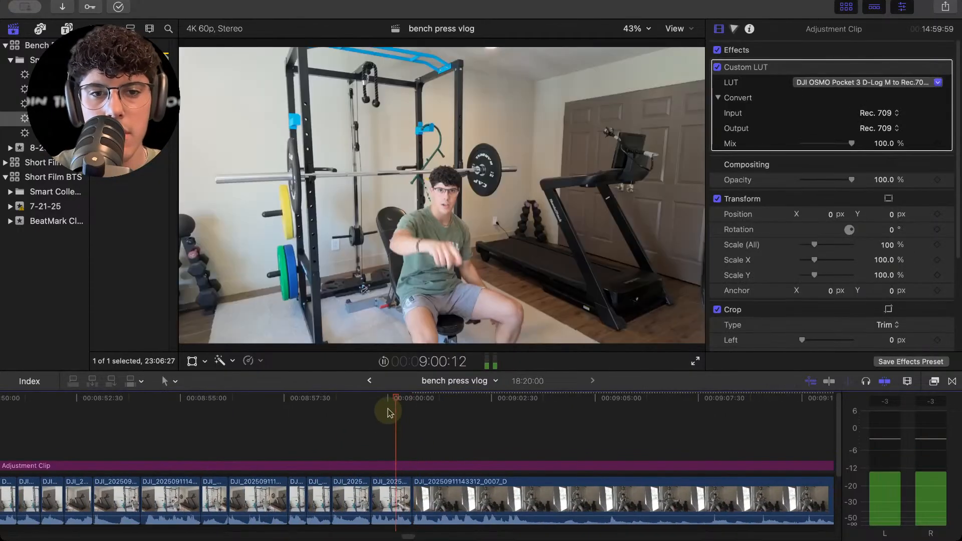
key("space")
left_click(427, 501)
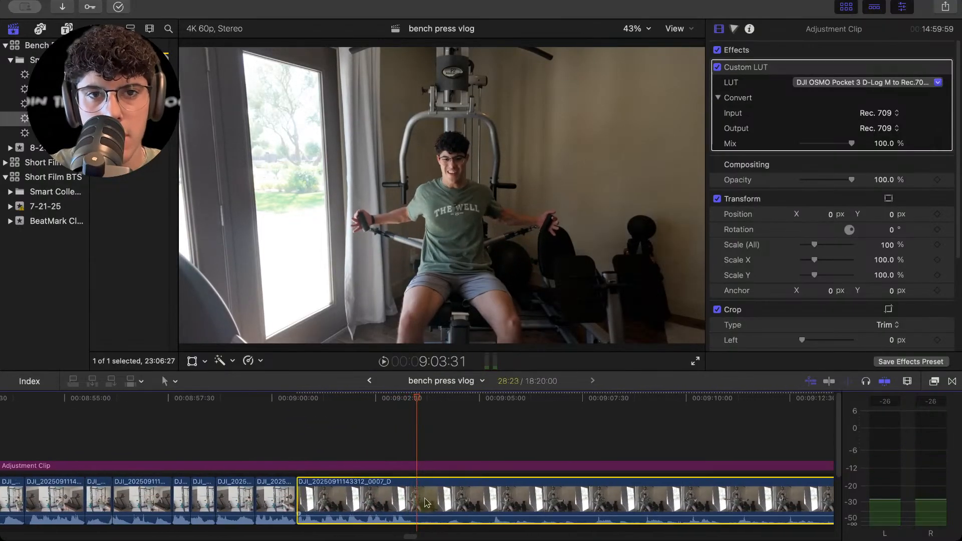
left_click(315, 417)
key("space")
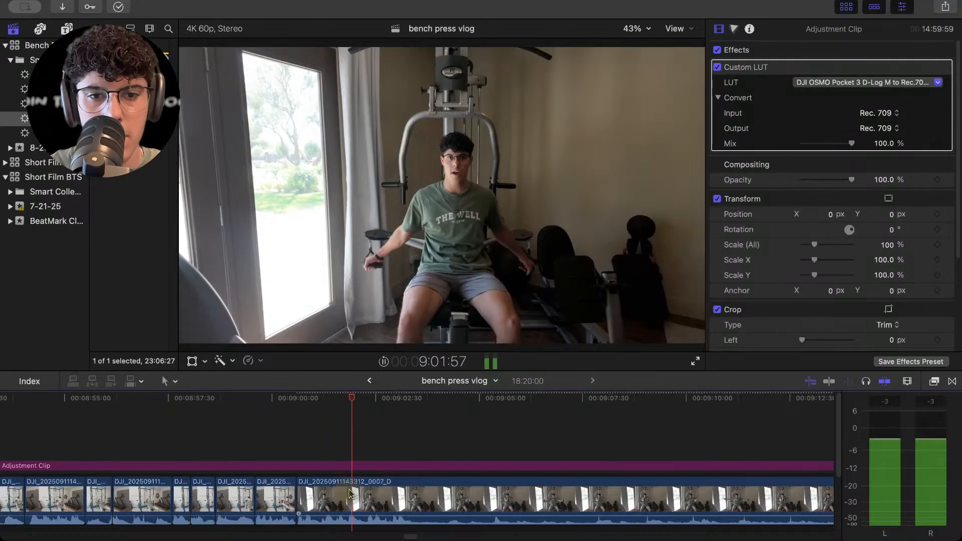
key("space")
left_click(353, 491)
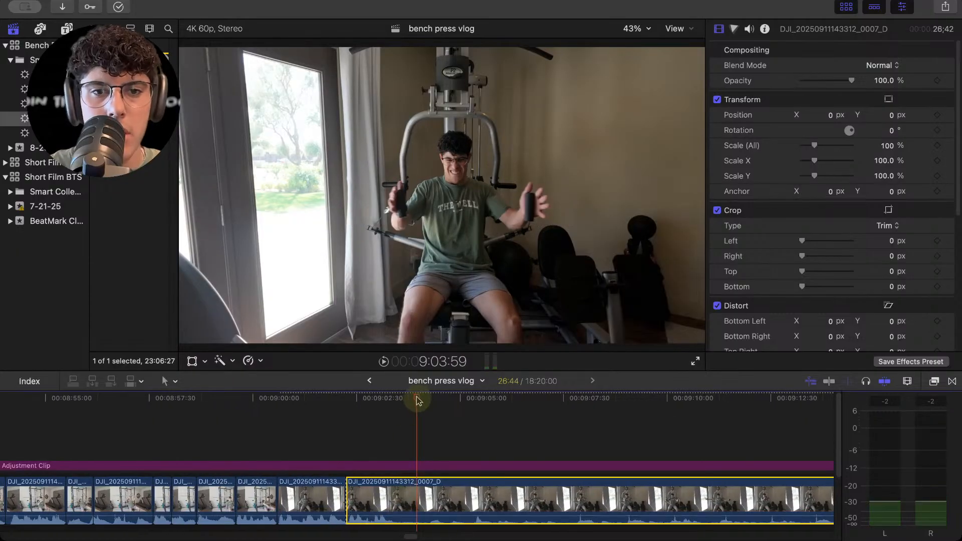
Trim about 1.6 seconds off the start of the footage following the 9:02:15 split and play the join.
left_click_drag(417, 401, 413, 401)
left_click_drag(354, 496, 424, 493)
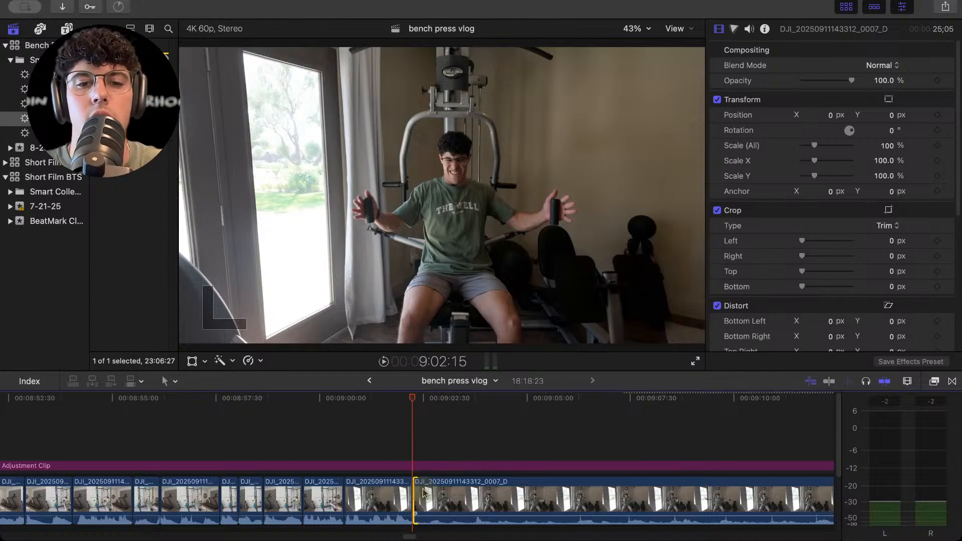
left_click(411, 466)
key("space")
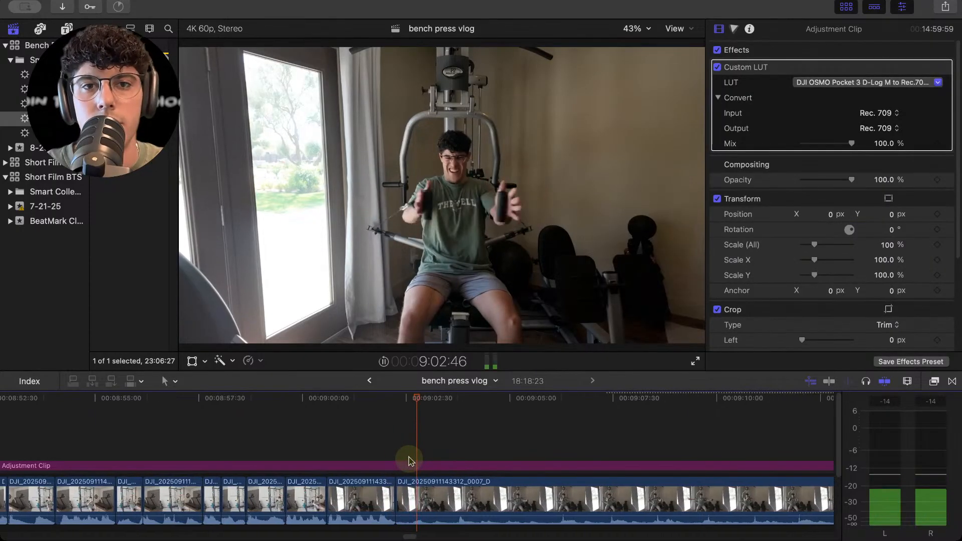
Extend the start of the footage after 9:02:15 by 6 frames, replay the join, and split that clip at 9:04:18.
left_click(354, 440)
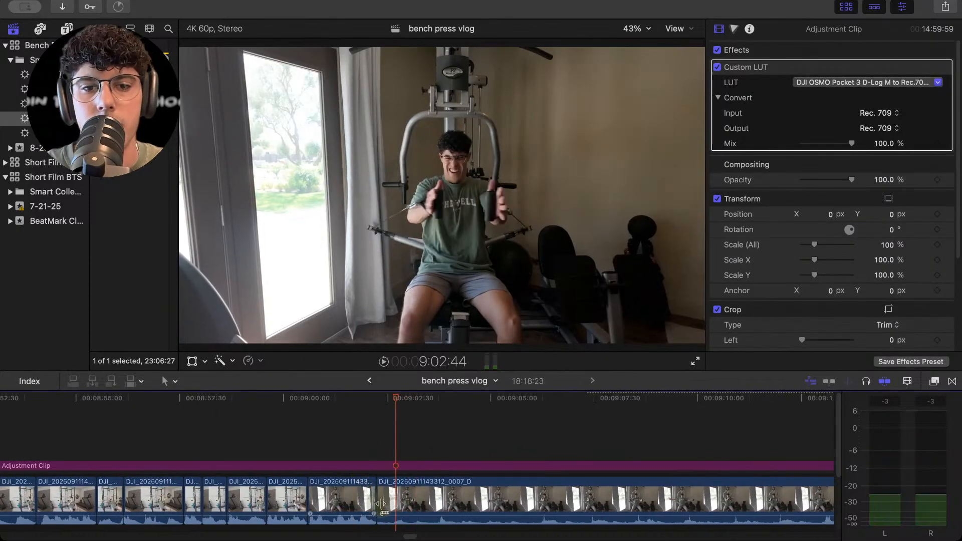
left_click(356, 448)
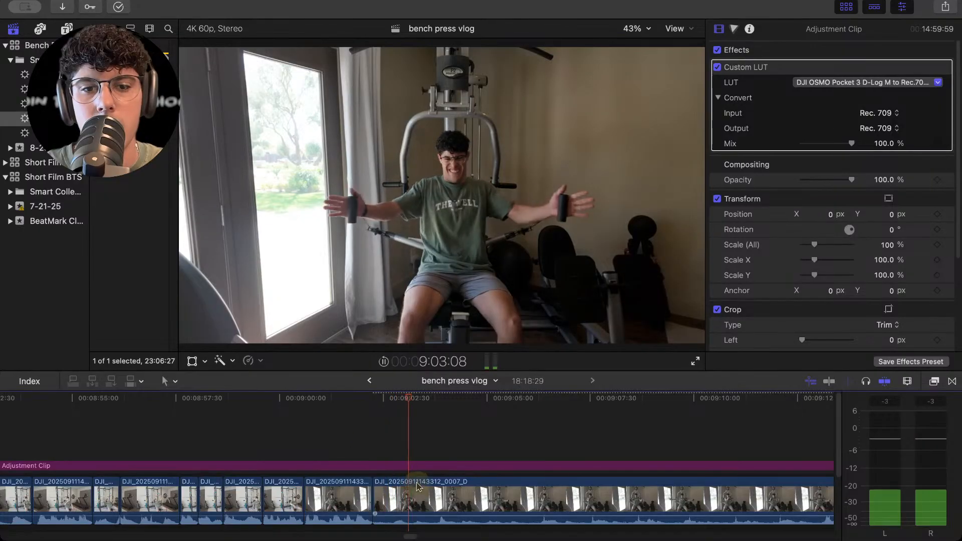
key("space")
left_click(419, 488)
key("super+b")
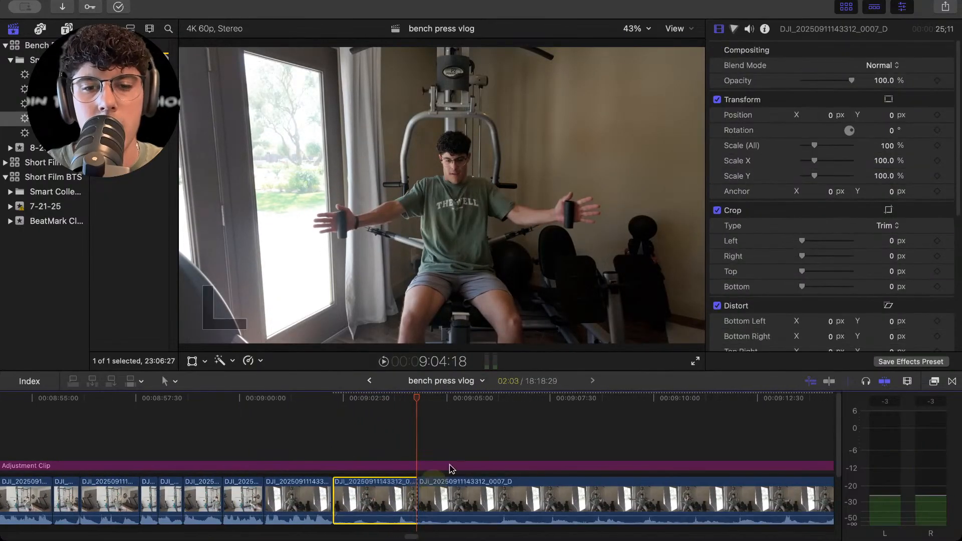
left_click(495, 441)
key("space")
key("space")
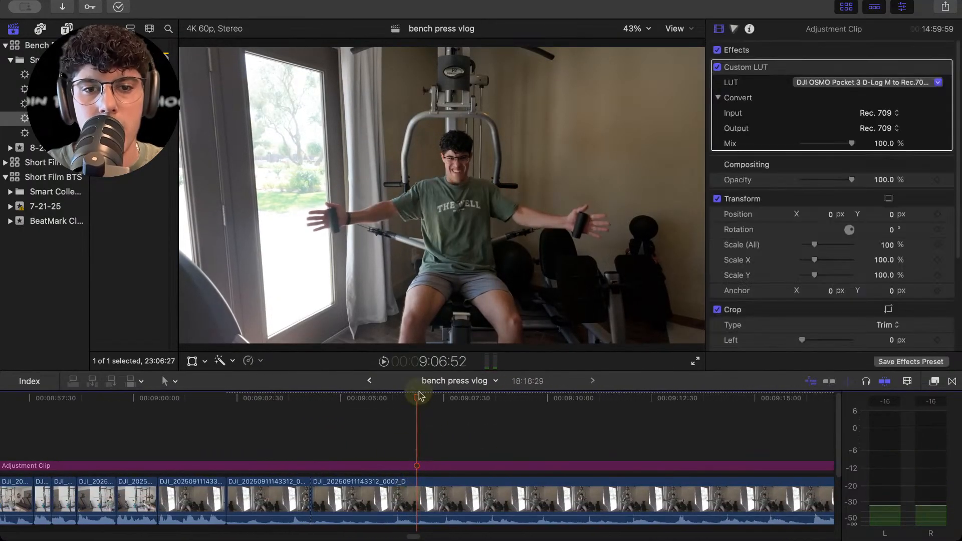
key("super+b")
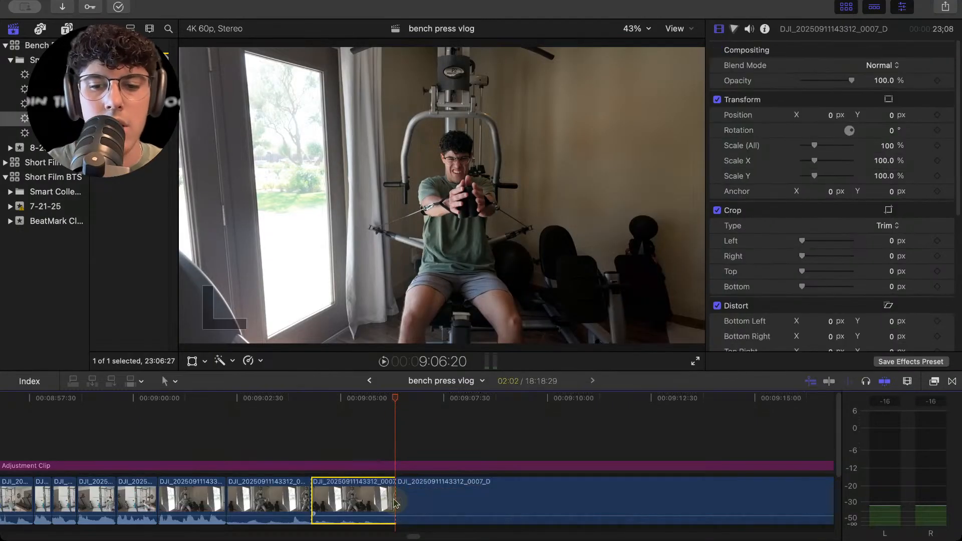
key("Delete")
Play the closed join at 9:04:18 and split the following footage at 9:05:09.
key("space")
left_click(369, 501)
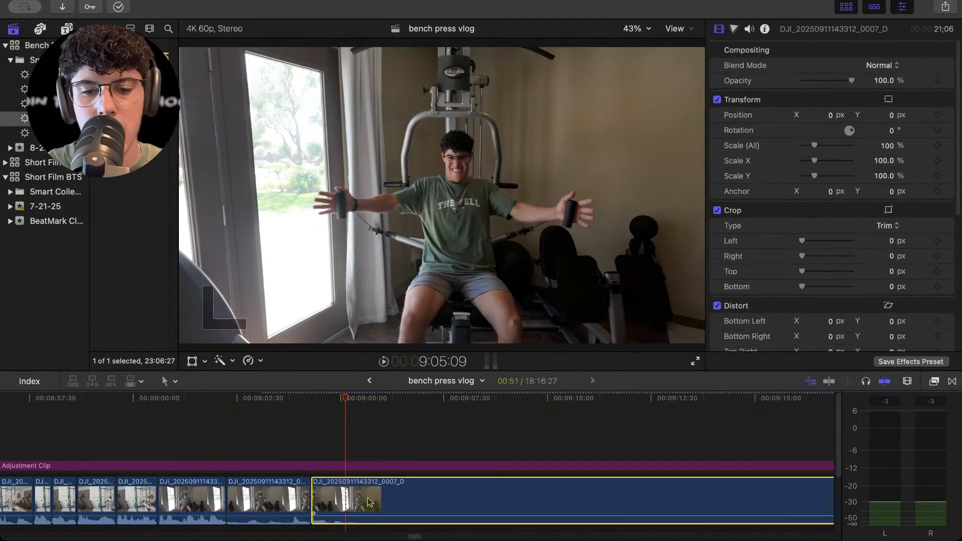
key("super+b")
left_click(395, 457)
key("space")
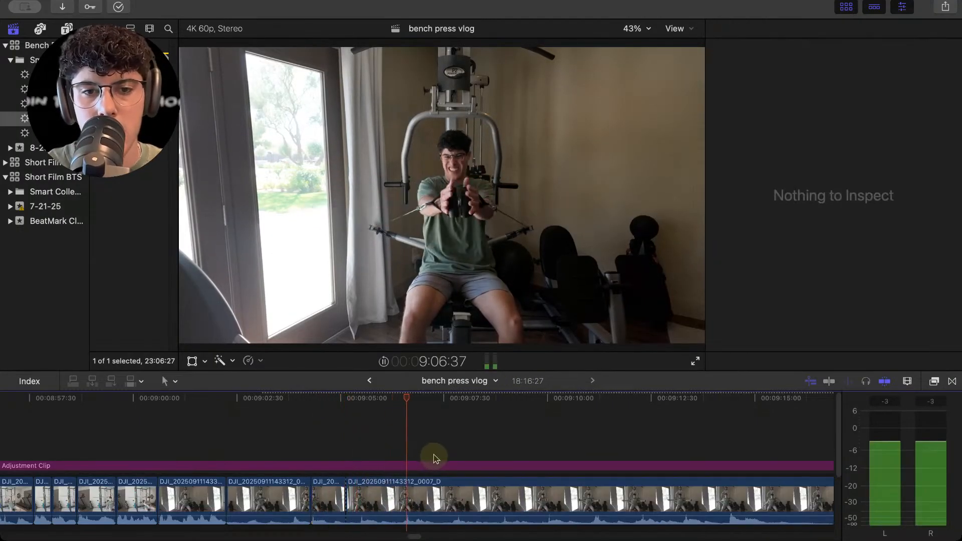
Split the footage following the 9:05:09 cut and delete about 2.5 seconds of it from that cut onward.
key("space")
left_click(398, 497)
key("super+b")
key("Delete")
key("space")
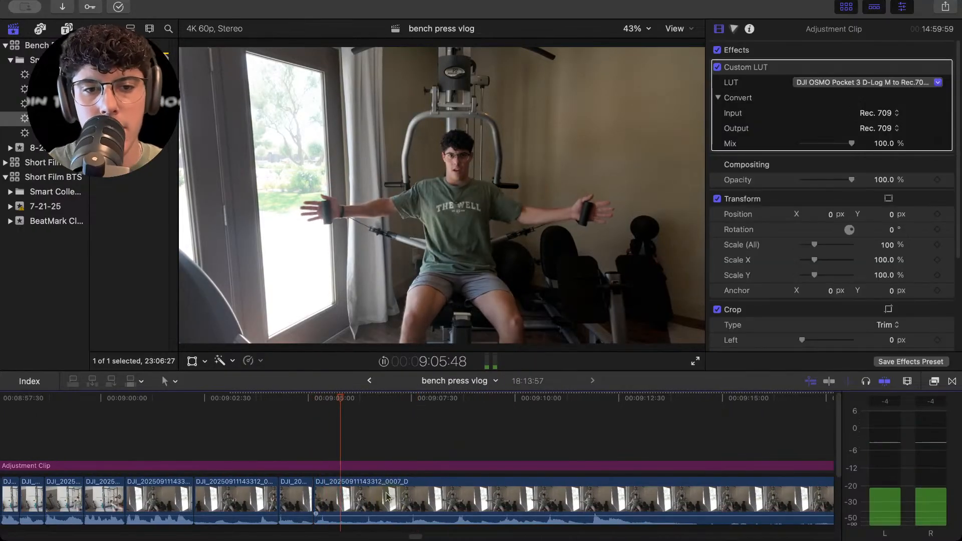
left_click(371, 499)
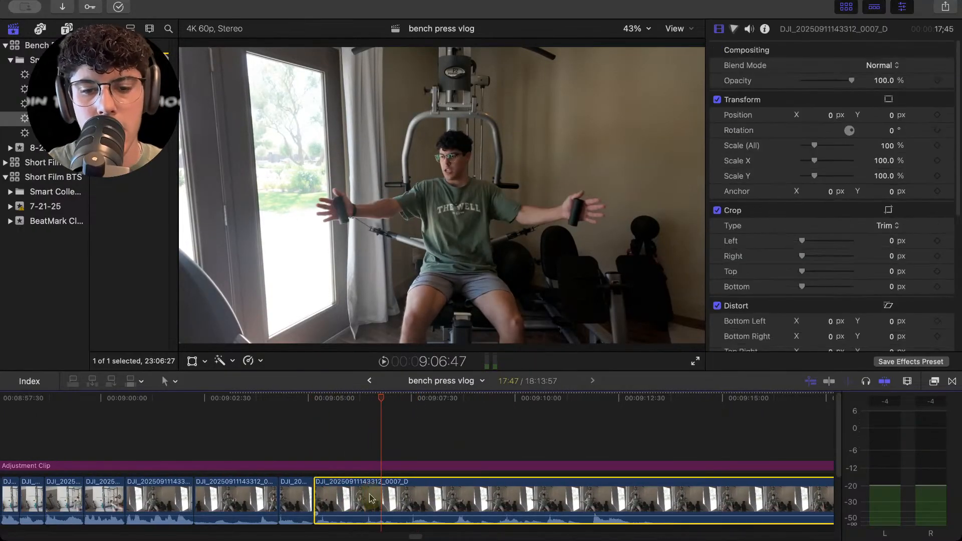
left_click(317, 471)
key("space")
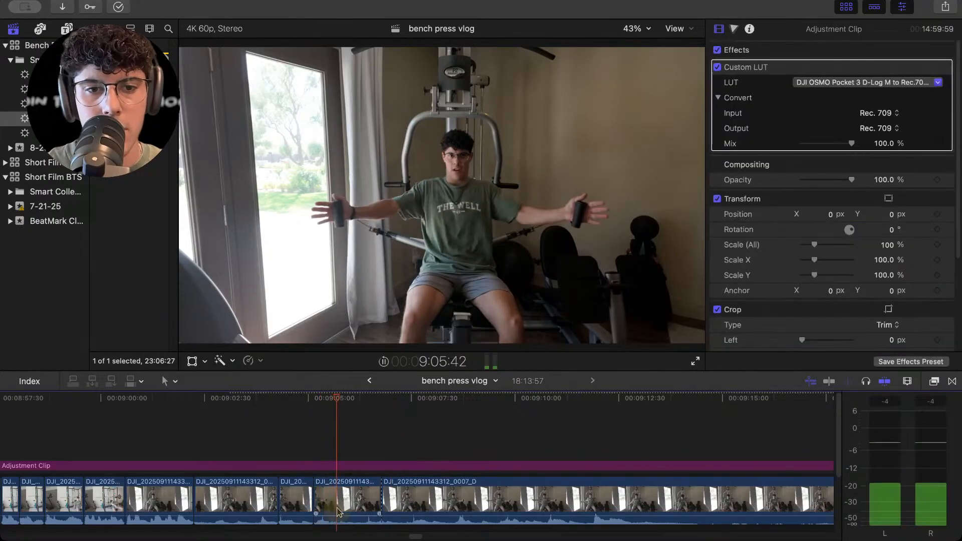
Split the short piece after 9:05:09 at about 9:05:42 and trim about 31 frames off the start of its second part.
key("space")
left_click(333, 507)
key("super+b")
key("space")
left_click_drag(344, 504, 356, 501)
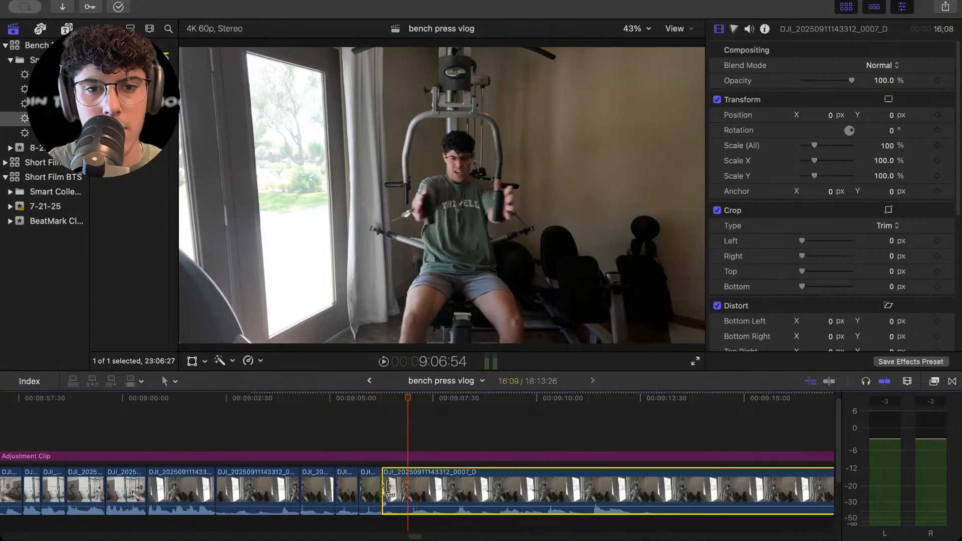
left_click_drag(387, 487, 408, 485)
left_click(370, 428)
key("space")
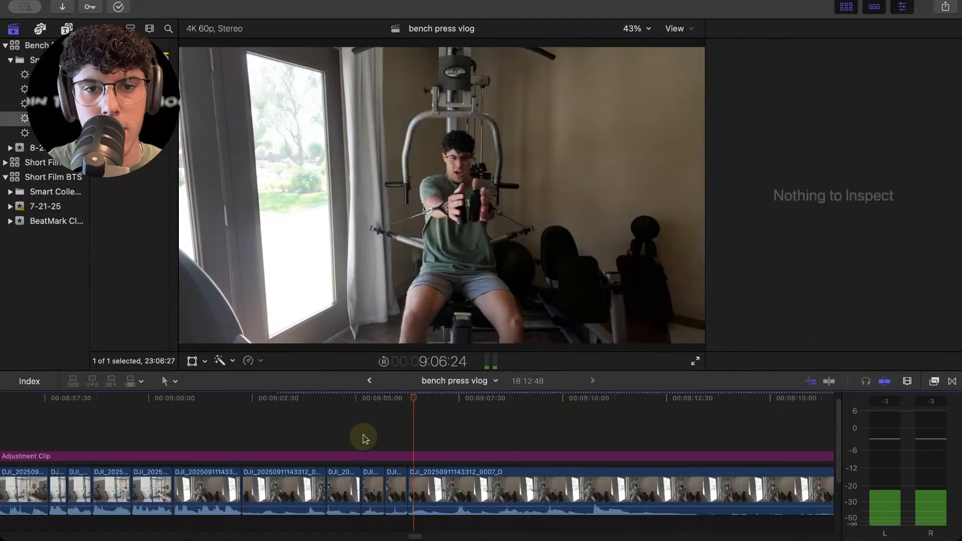
Trim about one more second off the start of the long footage after 9:06:16 and replay the cut.
left_click(408, 490)
key("space")
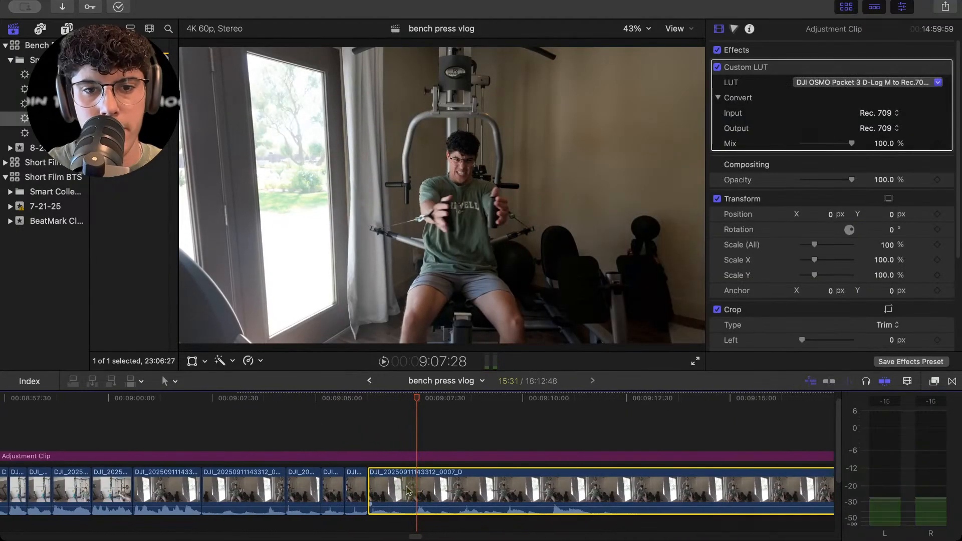
left_click_drag(373, 493, 404, 495)
left_click(406, 442)
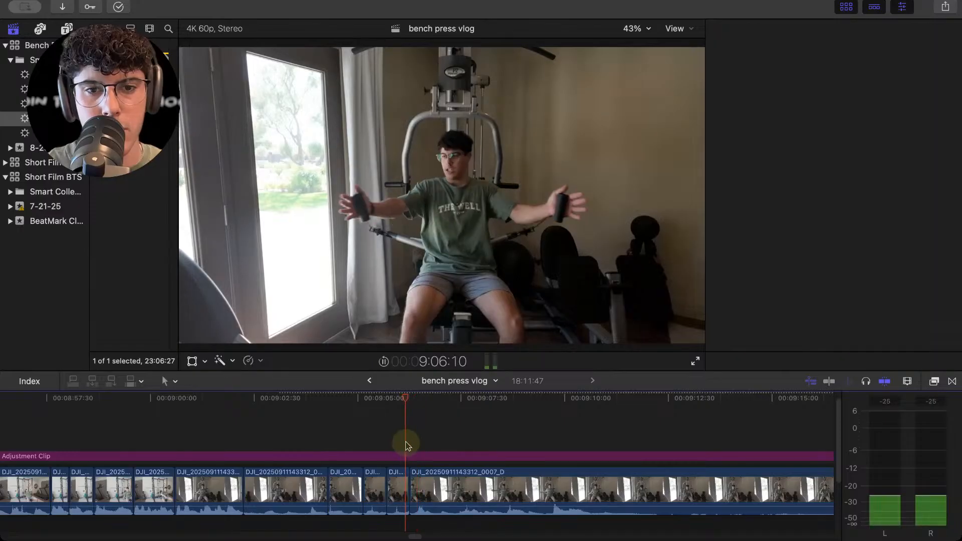
key("space")
key("space")
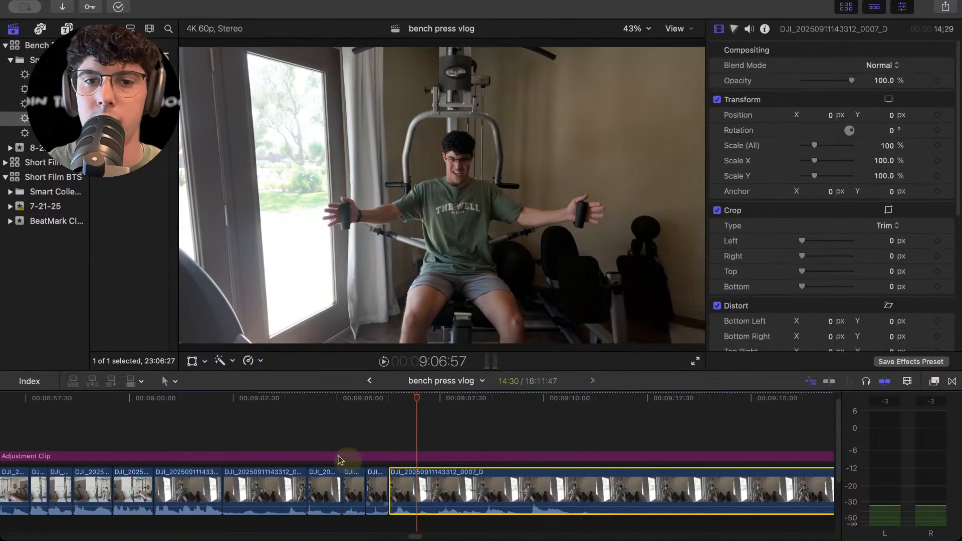
left_click(307, 455)
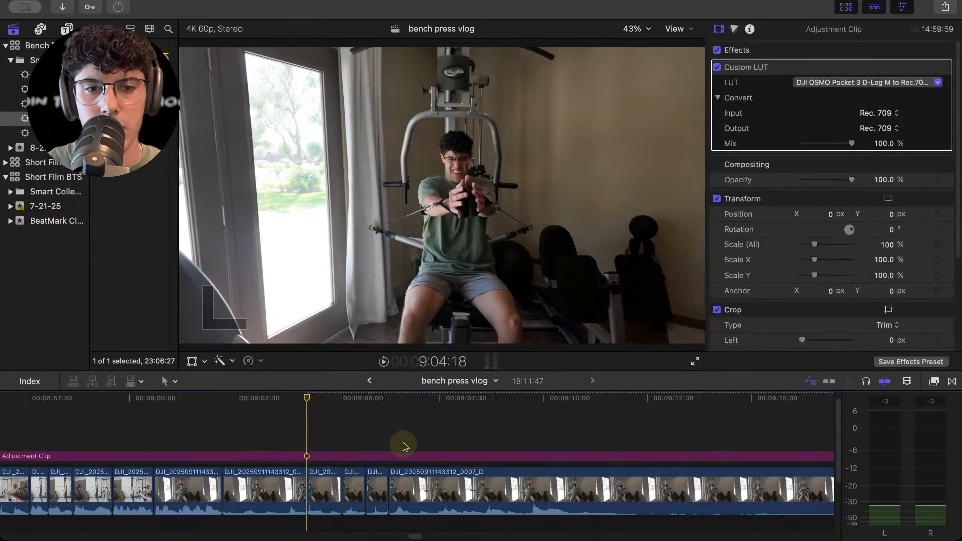
key("space")
scroll(411, 481, "right", 1)
key("space")
left_click(418, 498)
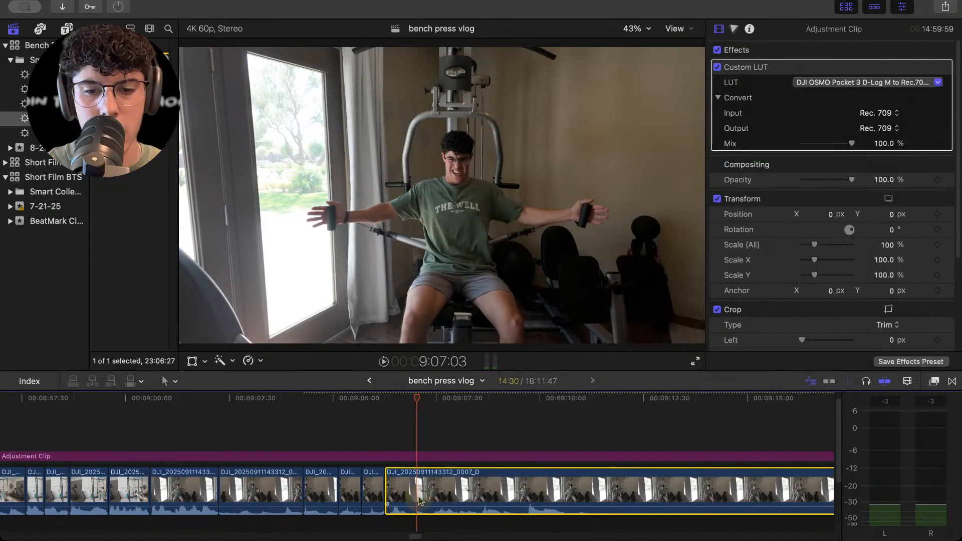
key("space")
left_click(464, 451)
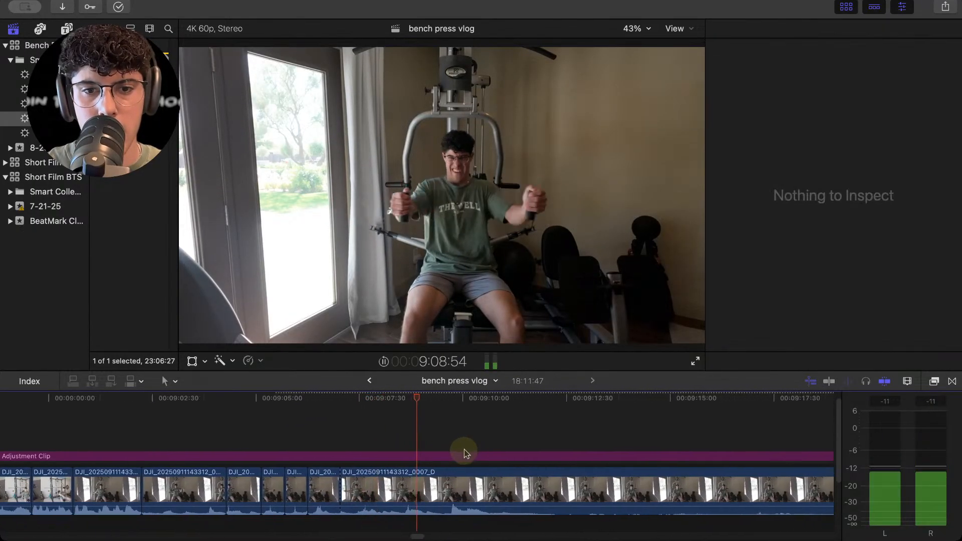
Play past the 9:07:03 split and trim about 1.8 seconds off the start of the footage following it.
left_click(437, 456)
key("space")
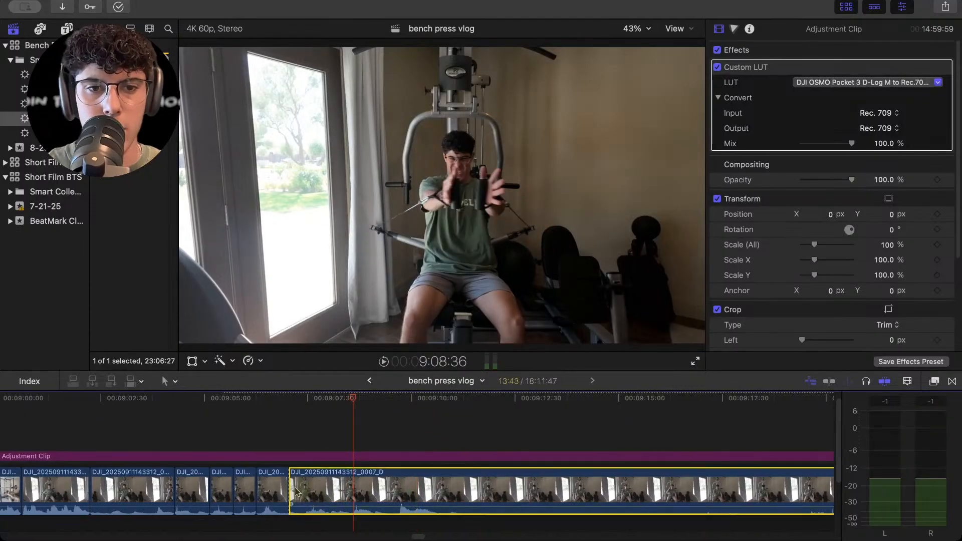
left_click_drag(296, 492, 402, 494)
key("space")
key("space")
left_click(379, 493)
key("super+b")
key("space")
key("space")
key("space")
left_click(381, 456)
key("space")
key("space")
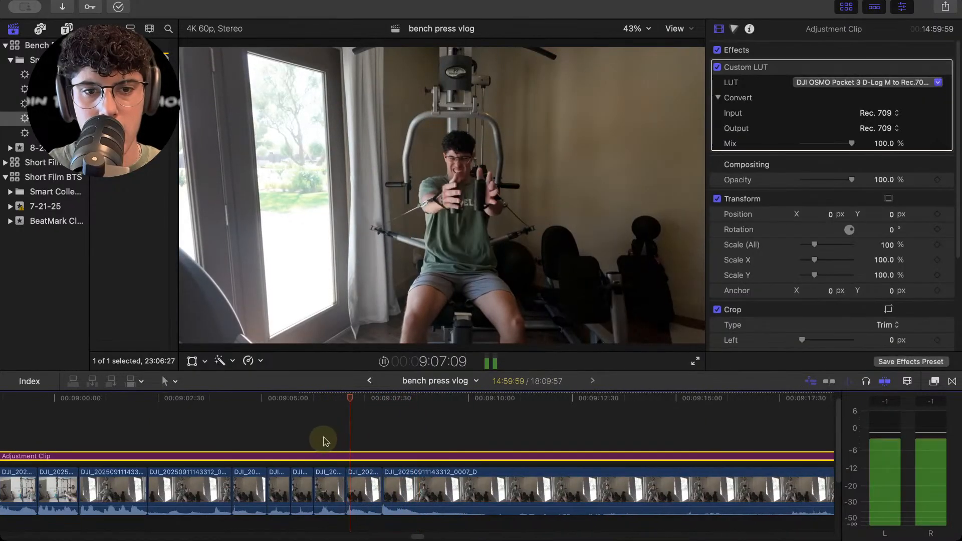
key("space")
left_click(419, 495)
key("super+b")
key("super+minus")
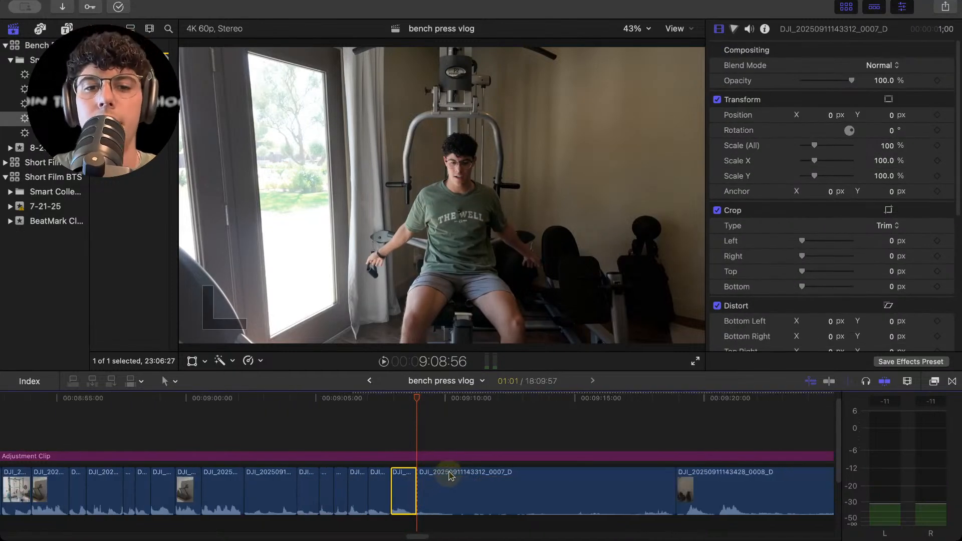
left_click(458, 489)
key("shift+Delete")
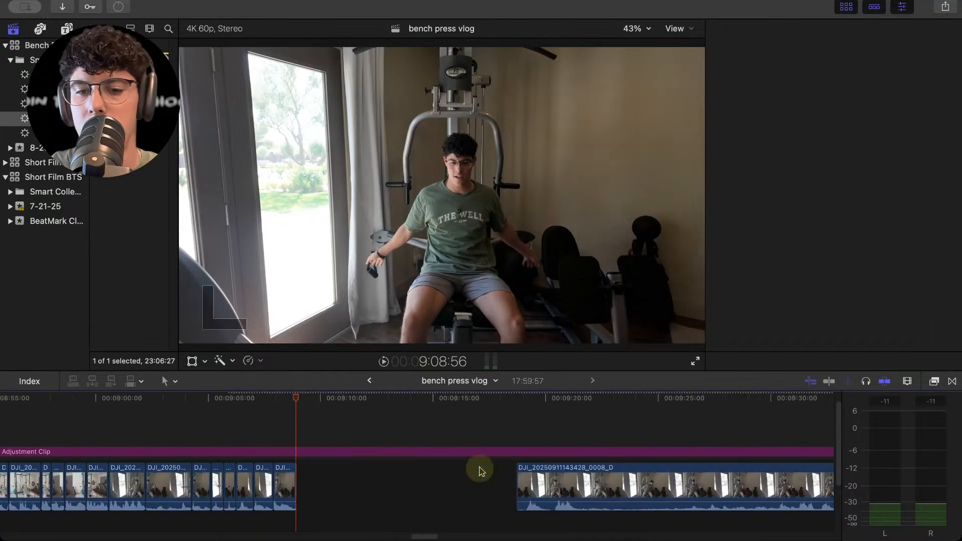
left_click(479, 471)
key("Delete")
key("space")
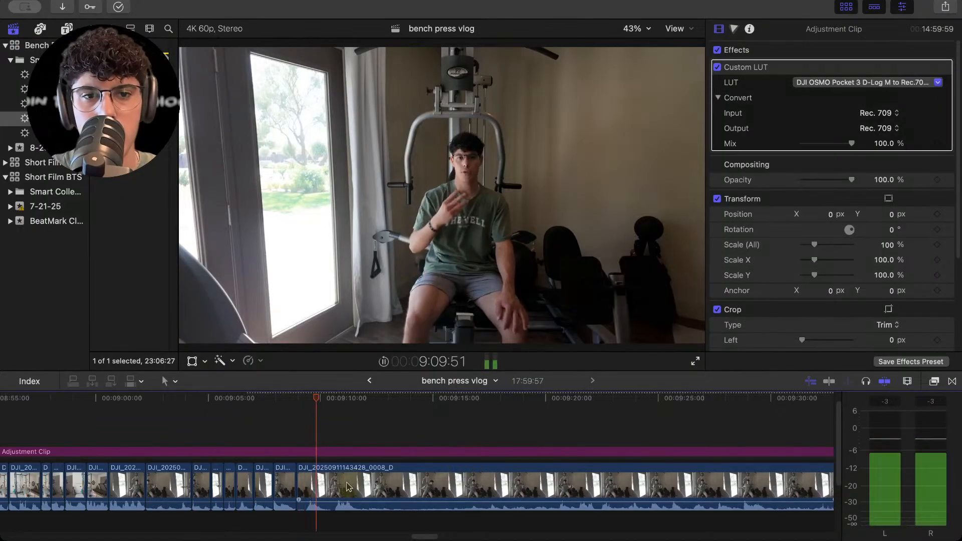
left_click(333, 494)
left_click_drag(294, 483, 335, 467)
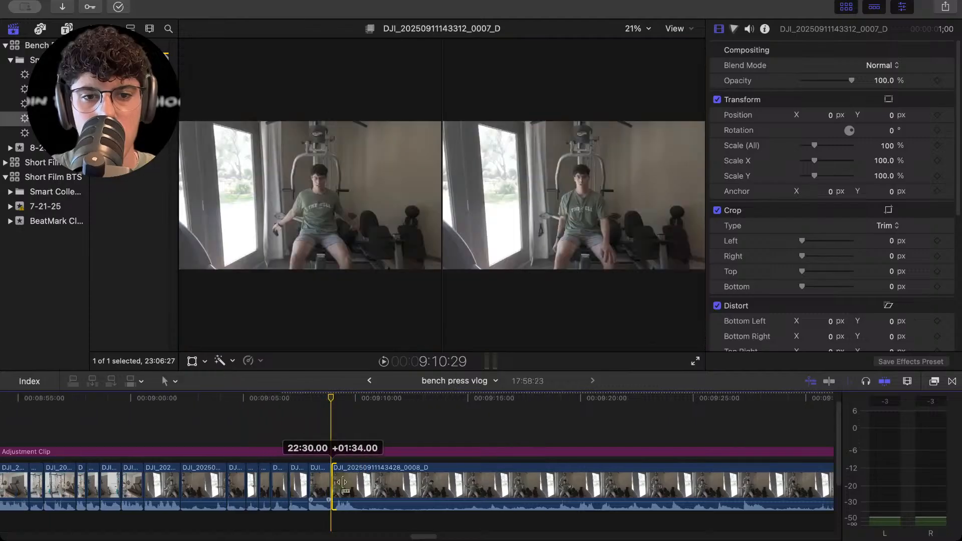
key("space")
key("space")
key("super+b")
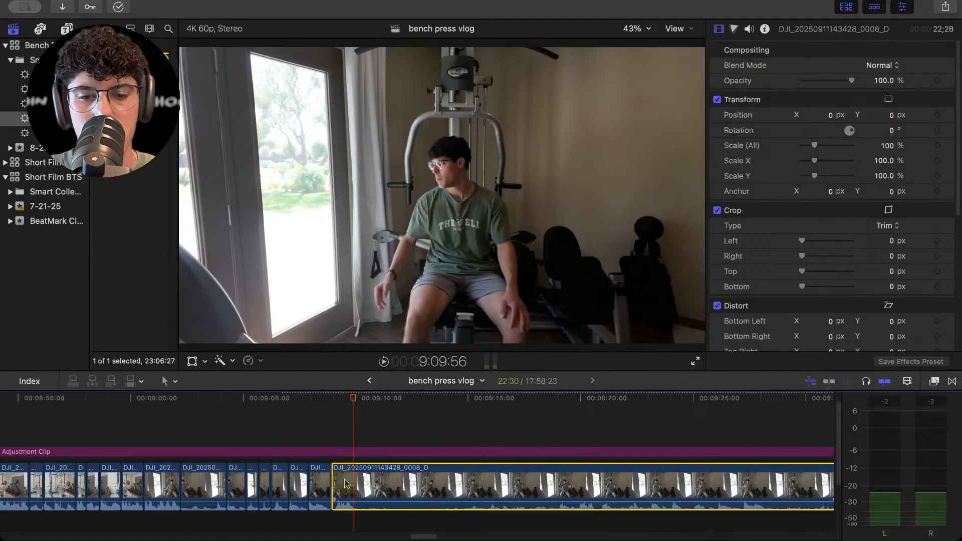
left_click(339, 474)
key("space")
key("space")
left_click(335, 450)
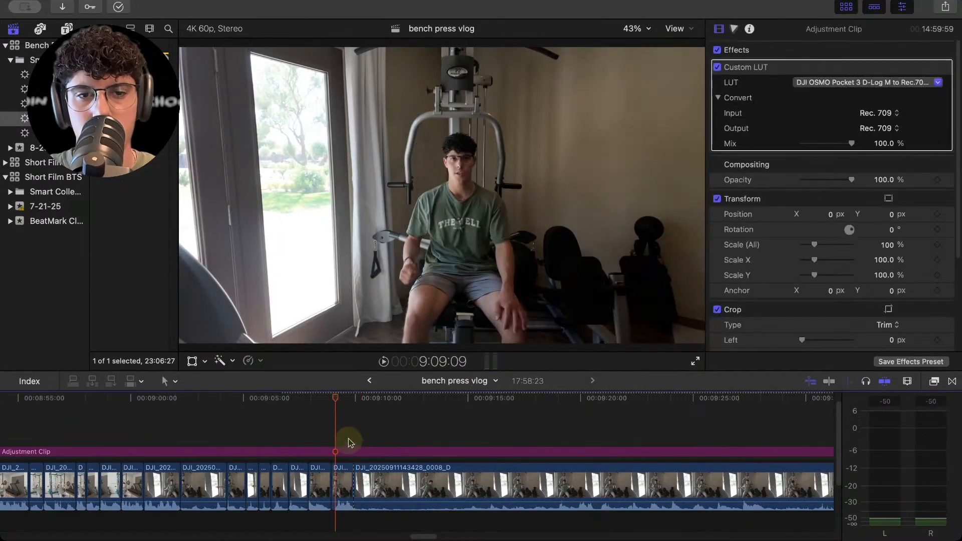
key("super+equal")
mouse_move(330, 482)
left_mouse_down()
mouse_move(335, 489)
mouse_move(327, 489)
left_mouse_up()
key("super+equal")
key("super+equal")
left_click(342, 487)
left_click(308, 432)
key("space")
left_click(279, 428)
left_click(148, 423)
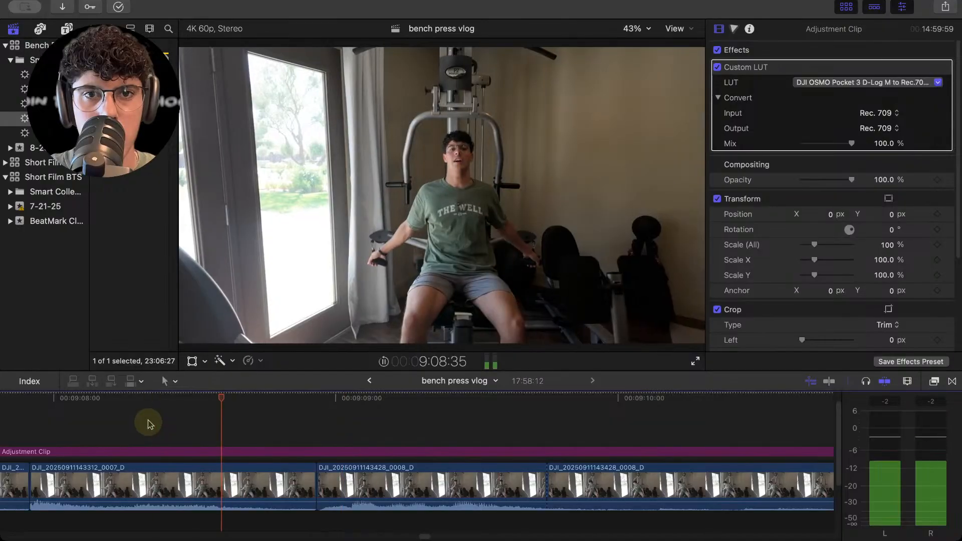
key("space")
key("super+minus")
key("super+minus")
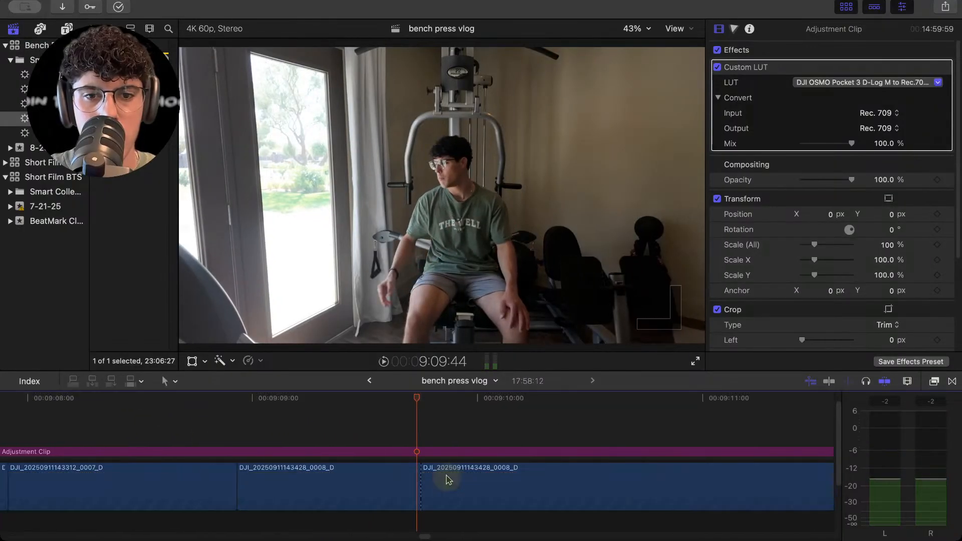
key("space")
key("super+minus")
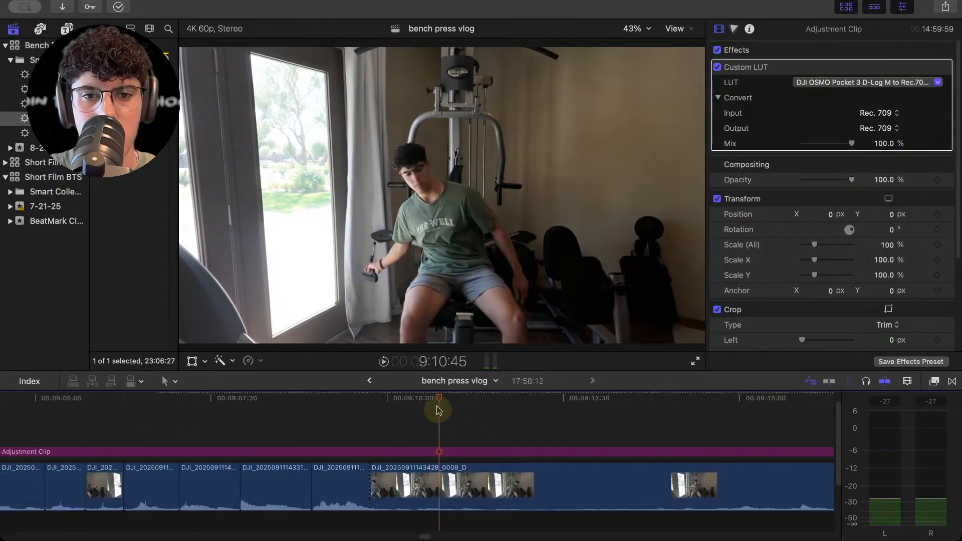
left_click(565, 401)
left_click(737, 416)
key("space")
left_click(725, 424)
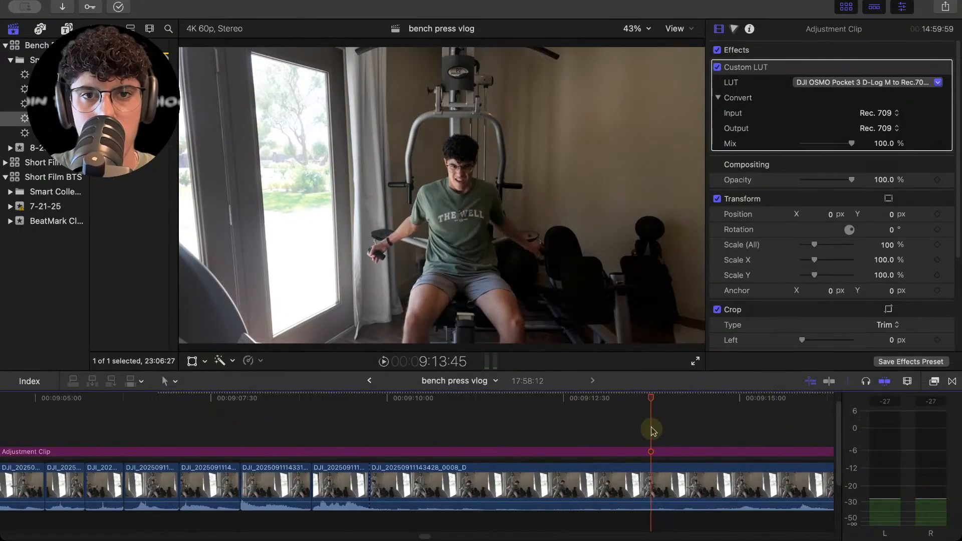
left_click(694, 485)
key("super+b")
left_click(681, 487)
key("BackSpace")
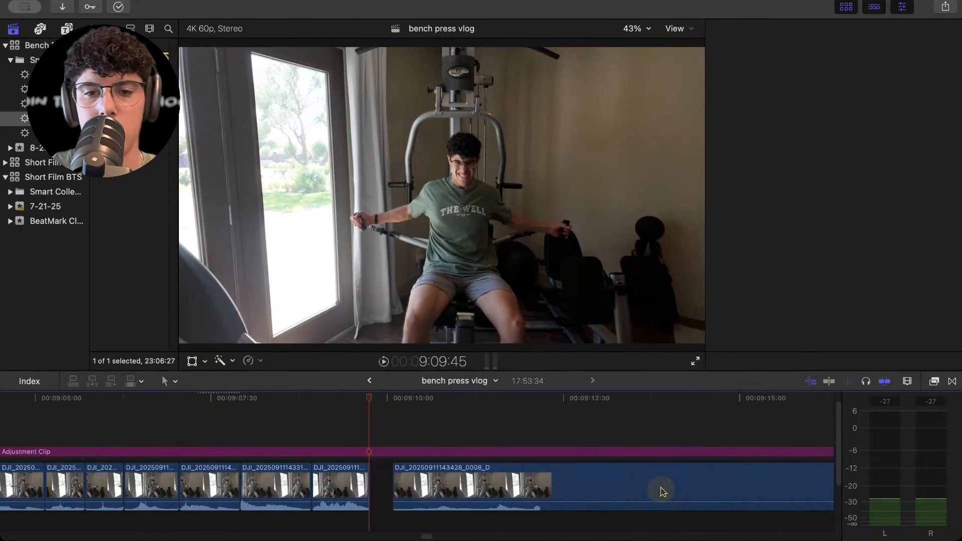
key("space")
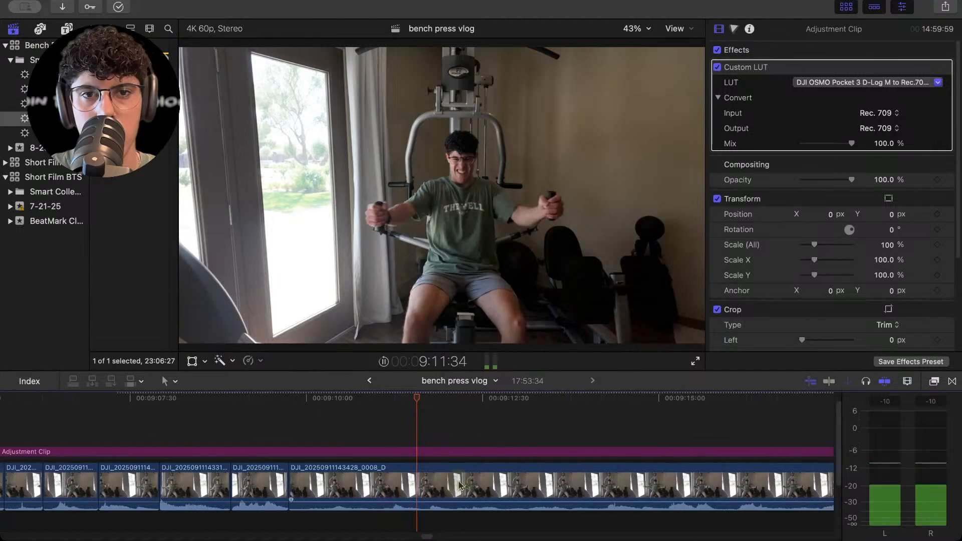
key("space")
left_click(282, 418)
key("space")
left_click(306, 447)
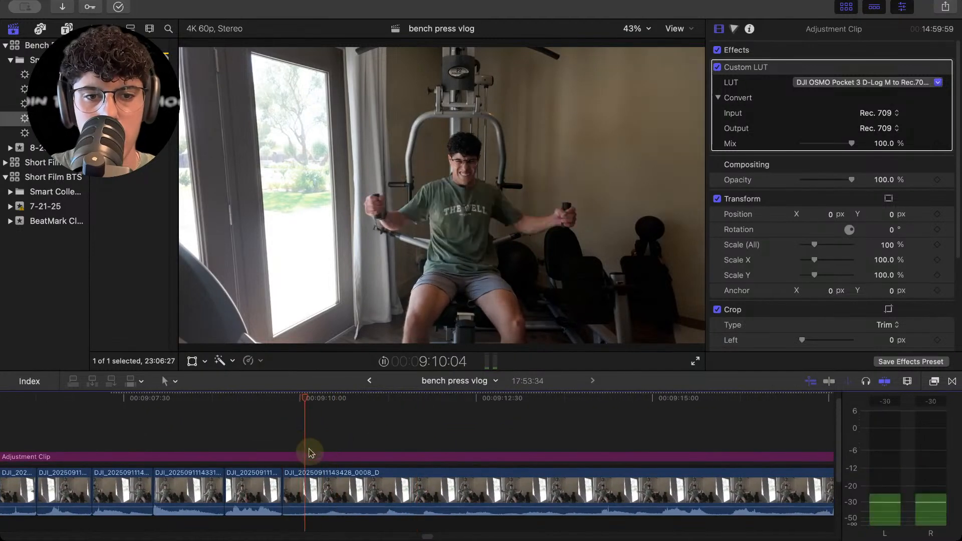
key("space")
left_click(298, 489)
left_click_drag(284, 489, 308, 489)
Replay the cut at 9:09:45, undo the last extra change, and play the join again.
key("space")
key("space")
key("super+z")
left_click(291, 412)
key("space")
key("space")
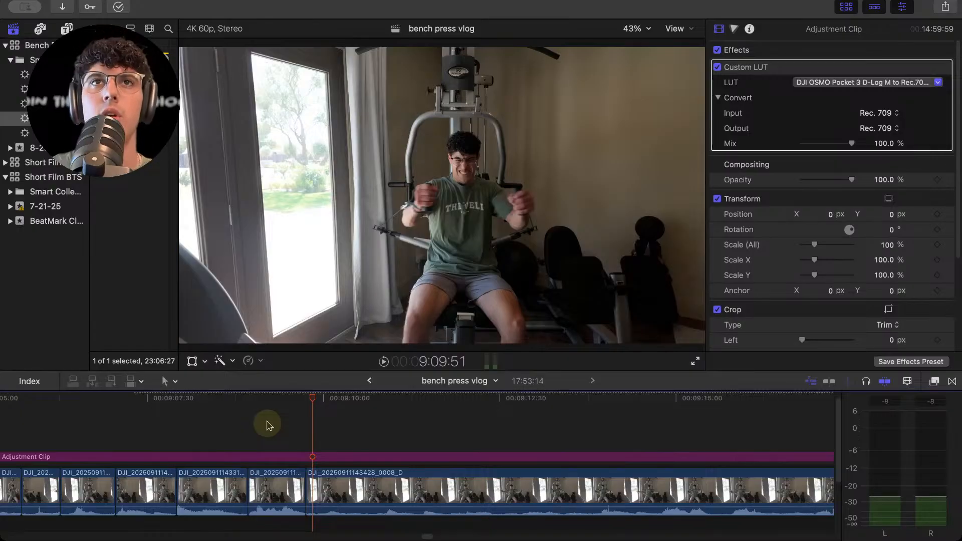
key("super+minus")
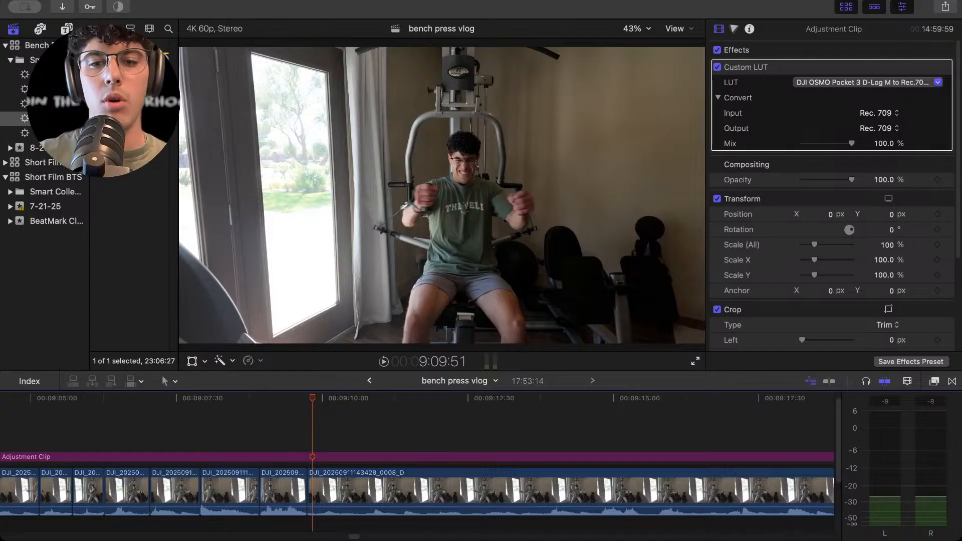
key("super+Tab")
left_click(156, 422)
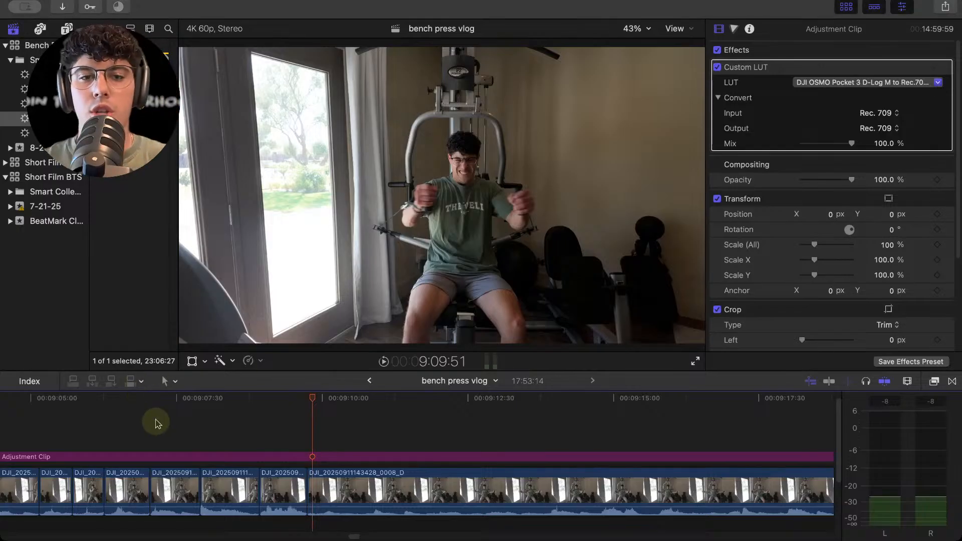
key("space")
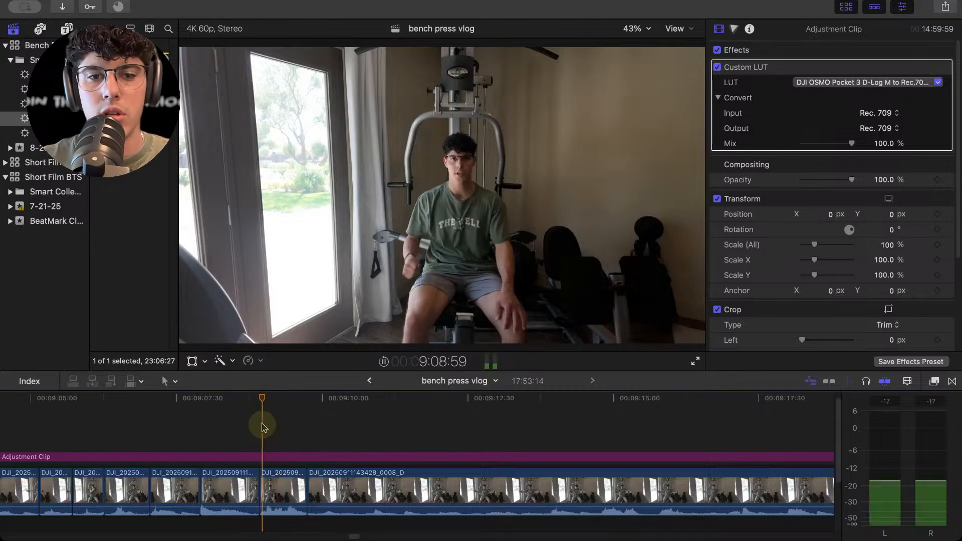
left_click(346, 490)
key("cmd+b")
key("space")
left_click_drag(356, 489, 373, 489)
key("space")
left_click(394, 487)
key("super+b")
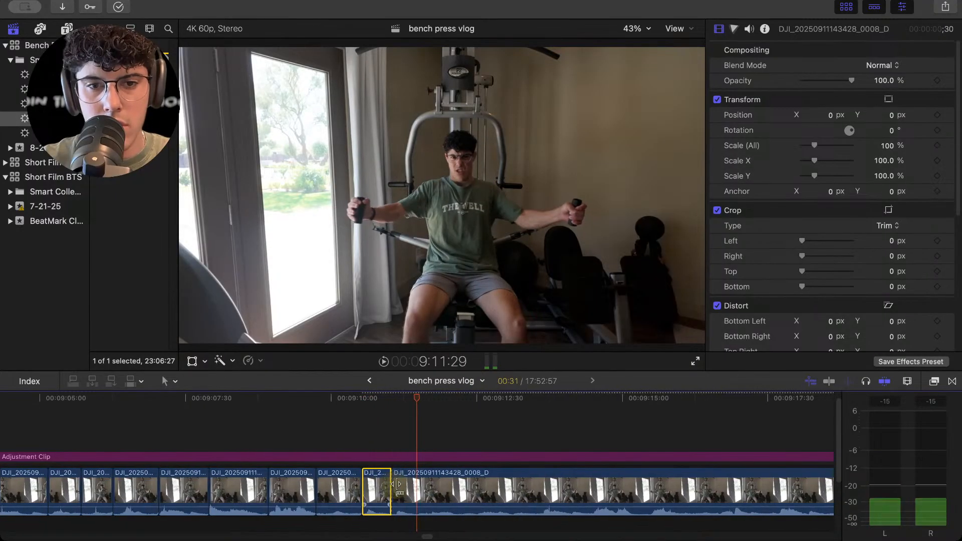
key("space")
left_click(403, 412)
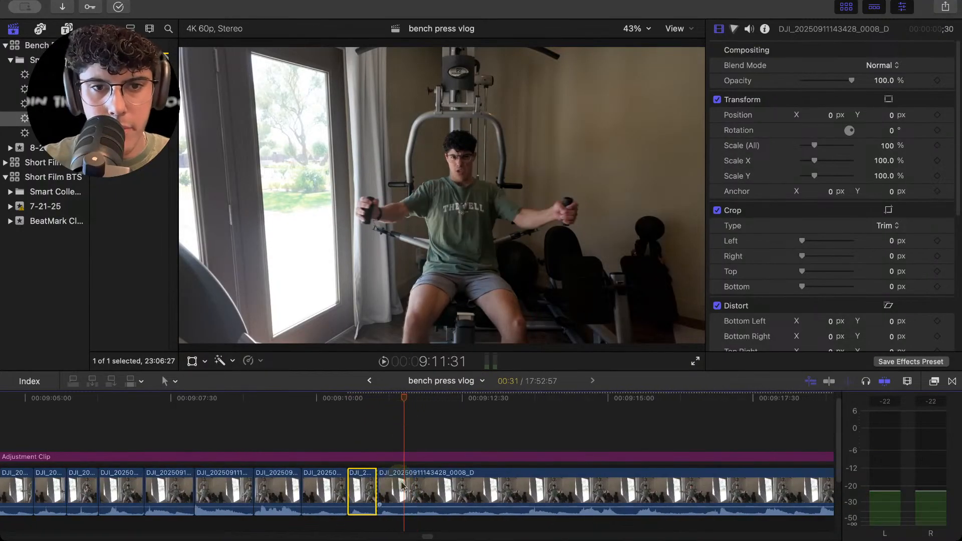
left_click_drag(383, 496, 405, 497)
key("space")
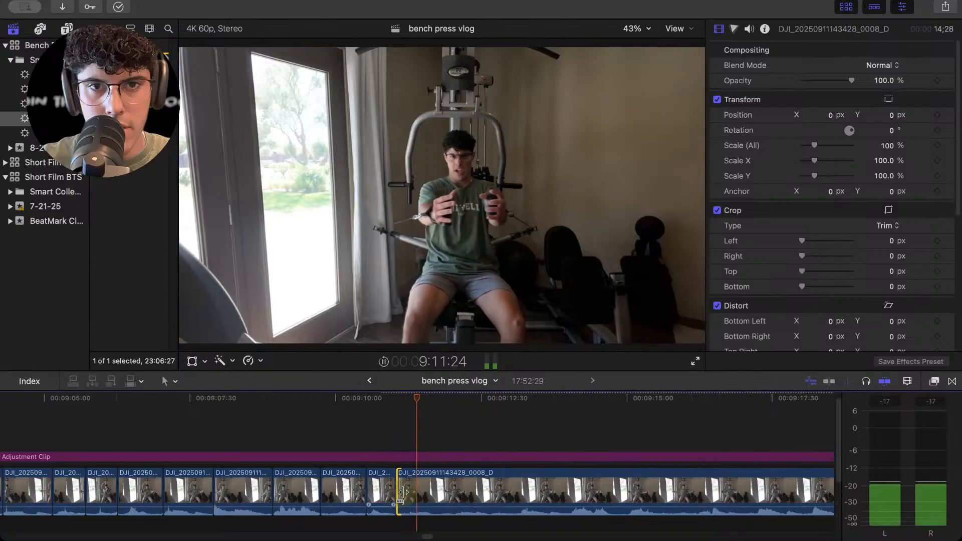
key("super+b")
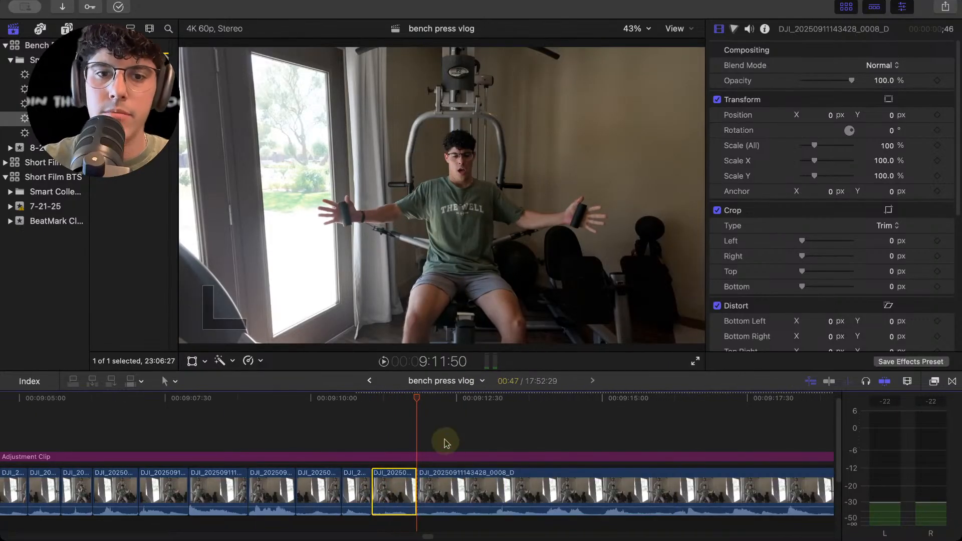
key("super+minus")
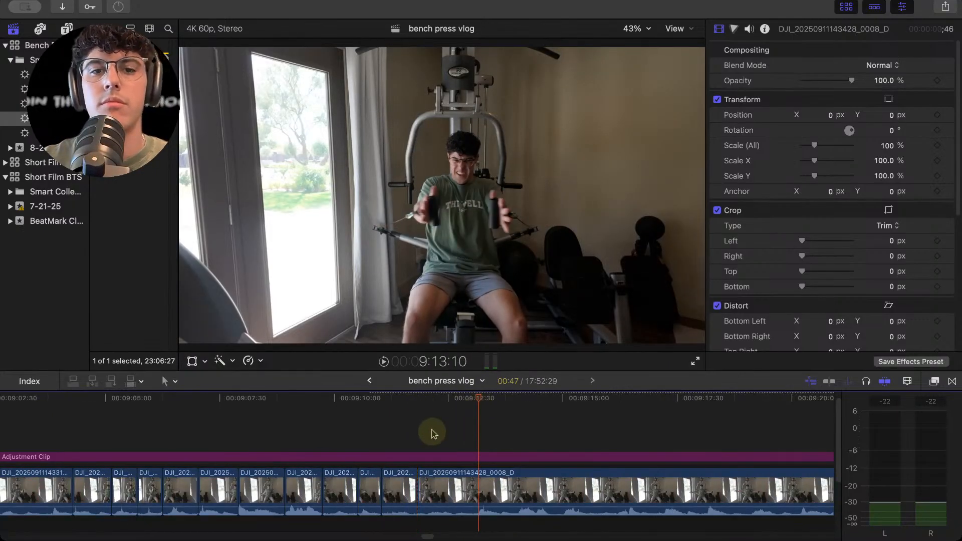
left_click(417, 432)
left_click(417, 432)
left_click(377, 424)
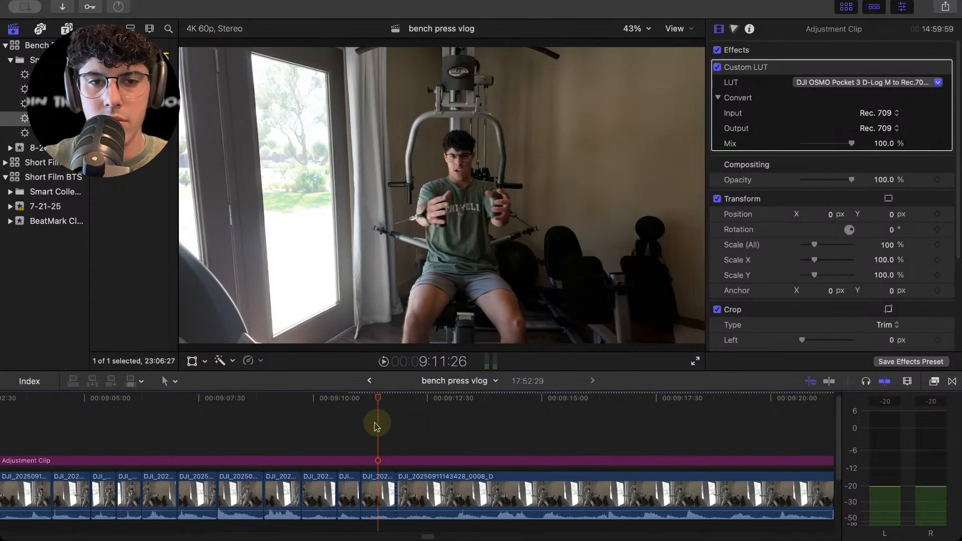
left_click(206, 404)
left_click(420, 432)
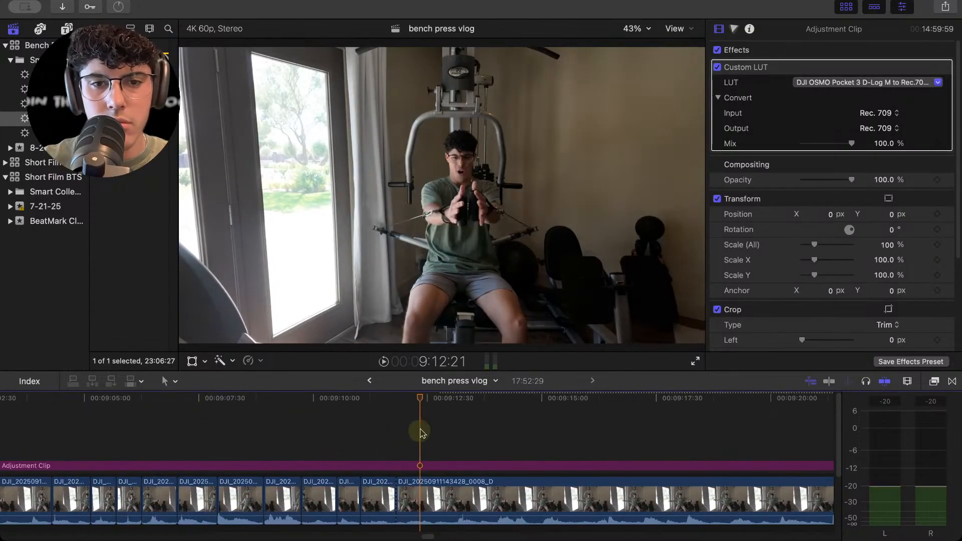
left_click(445, 501)
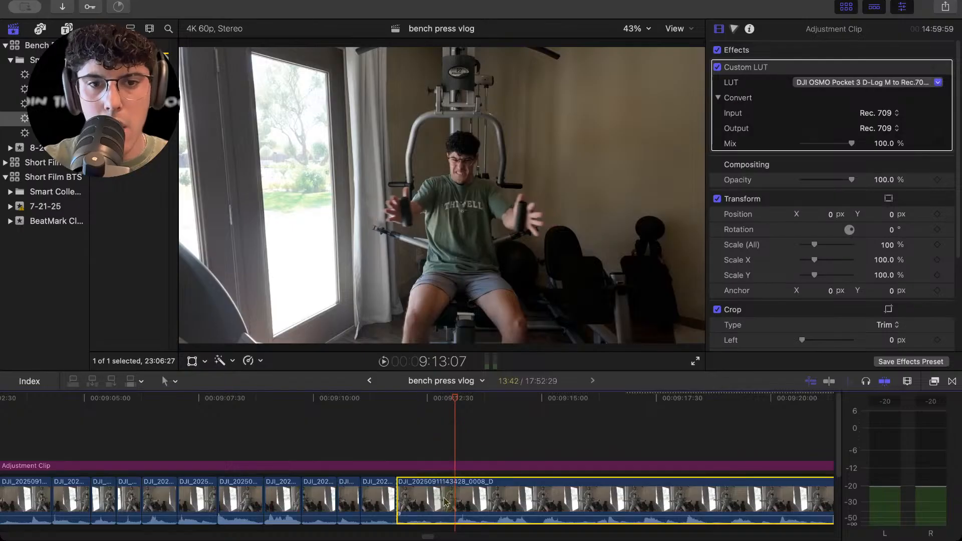
key("alt+[")
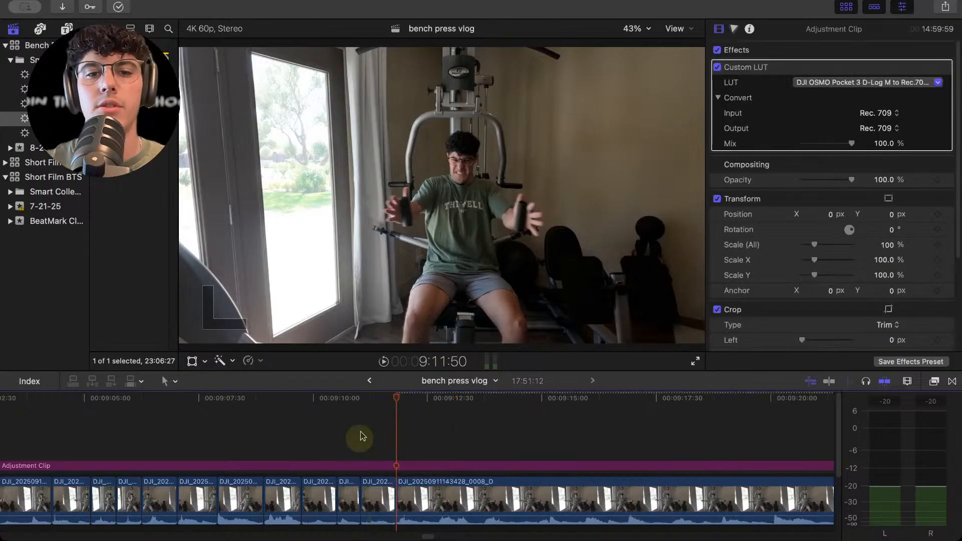
Replay the recent cuts between about 9:07:40 and 9:12:11 to check the rhythm around the join at 9:11:50.
left_click(376, 418)
left_click(265, 432)
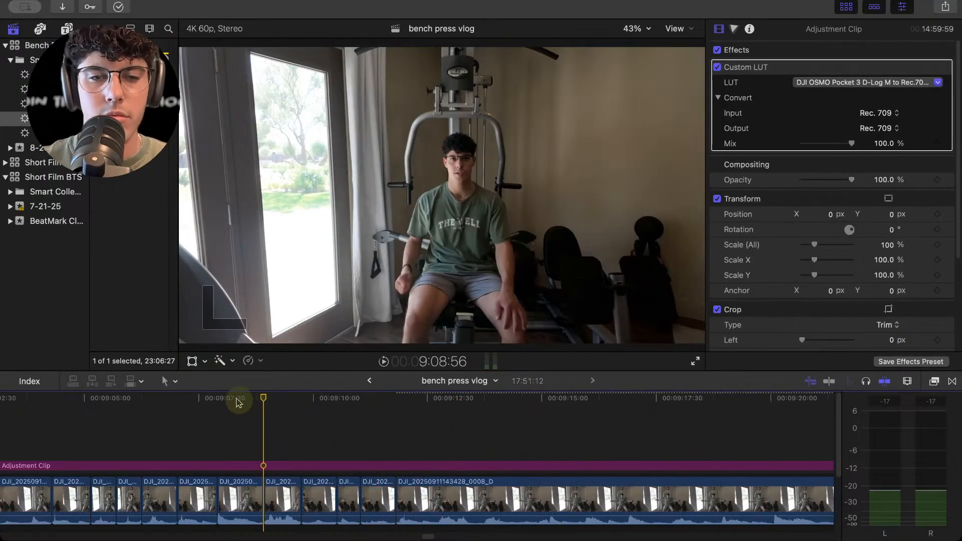
left_click(209, 401)
key("space")
left_click(380, 418)
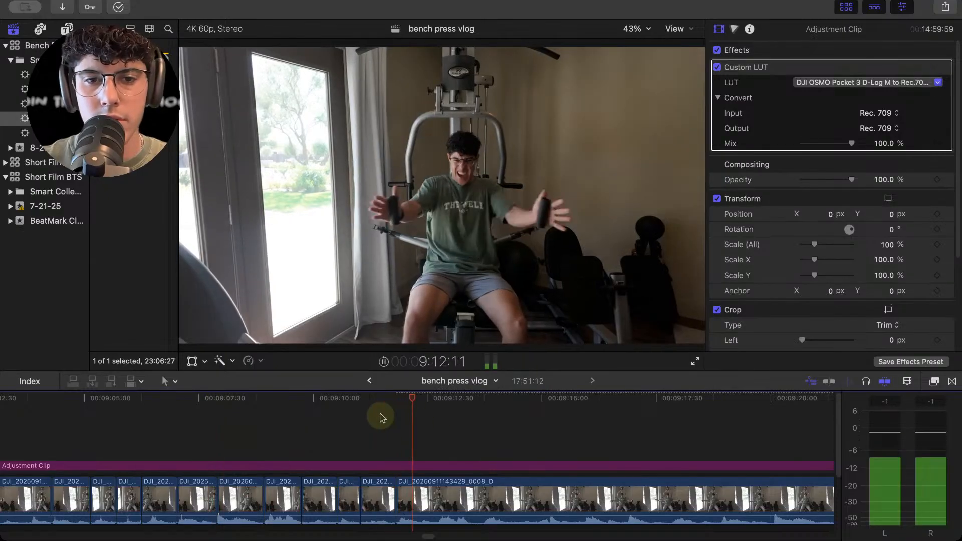
scroll(381, 418, "right", 1)
left_click(378, 417)
left_click(332, 420)
key("space")
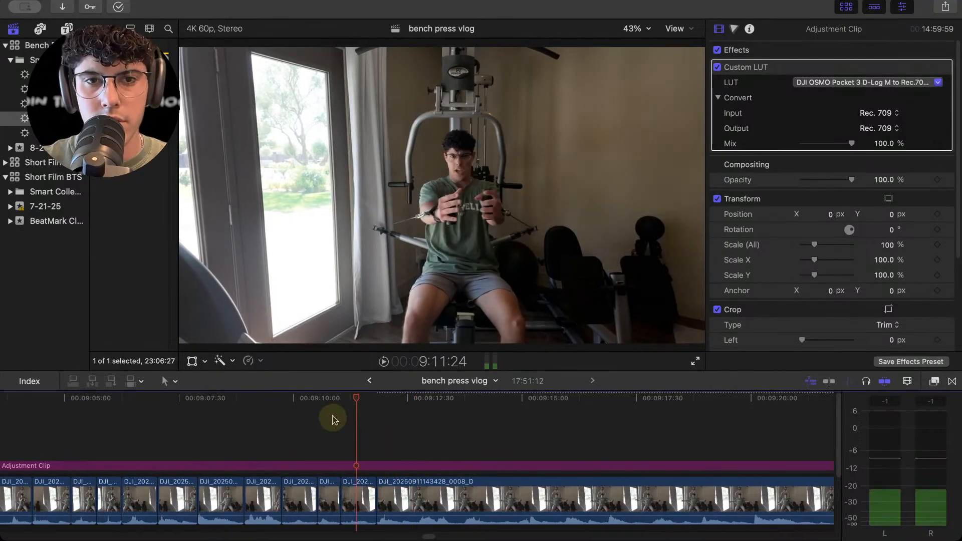
left_click(326, 419)
key("space")
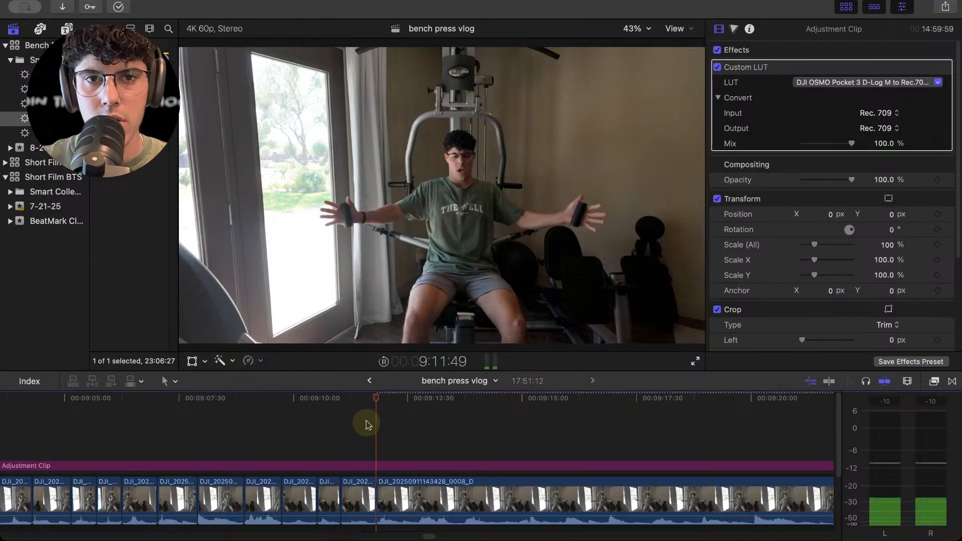
key("space")
left_click(405, 500)
key("super+b")
key("space")
scroll(430, 444, "right", 1)
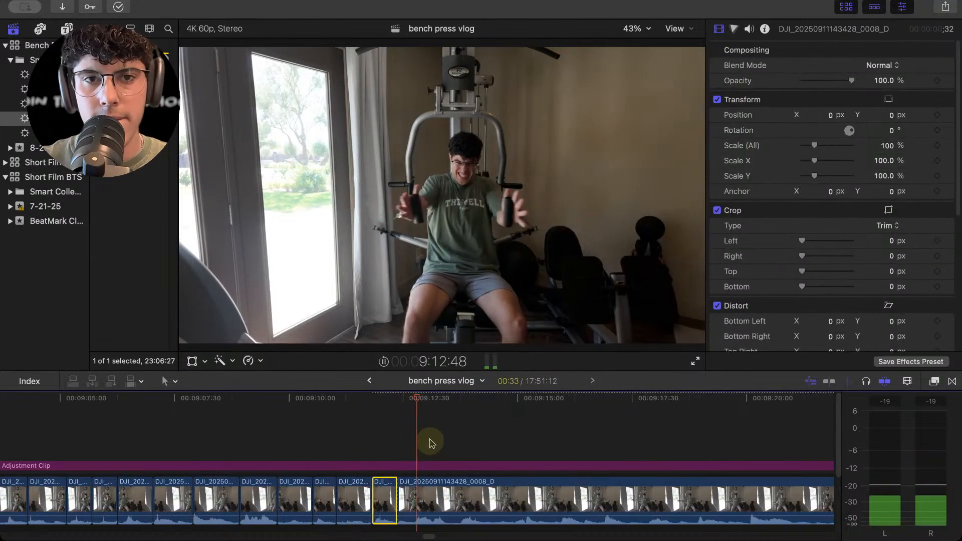
left_click(466, 436)
key("space")
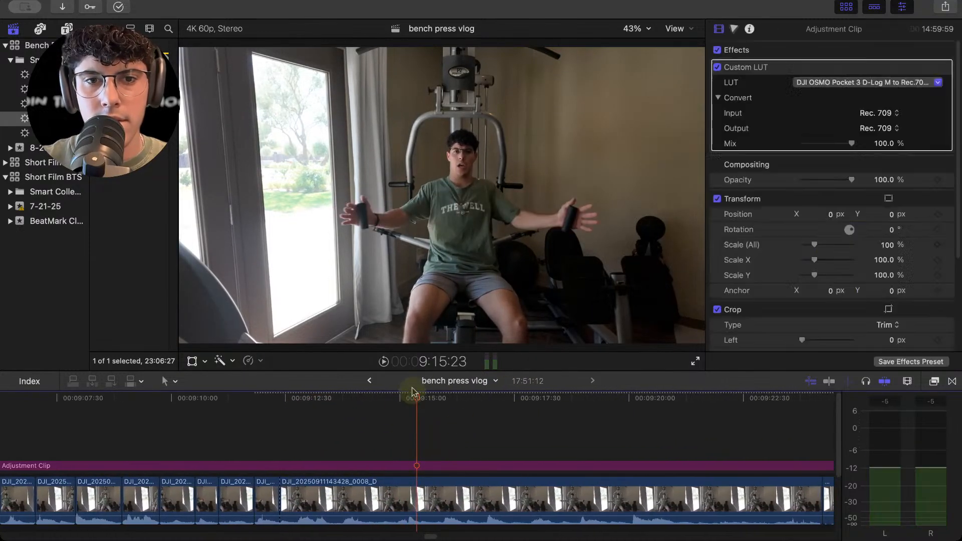
left_click(394, 487)
key("super+b")
key("BackSpace")
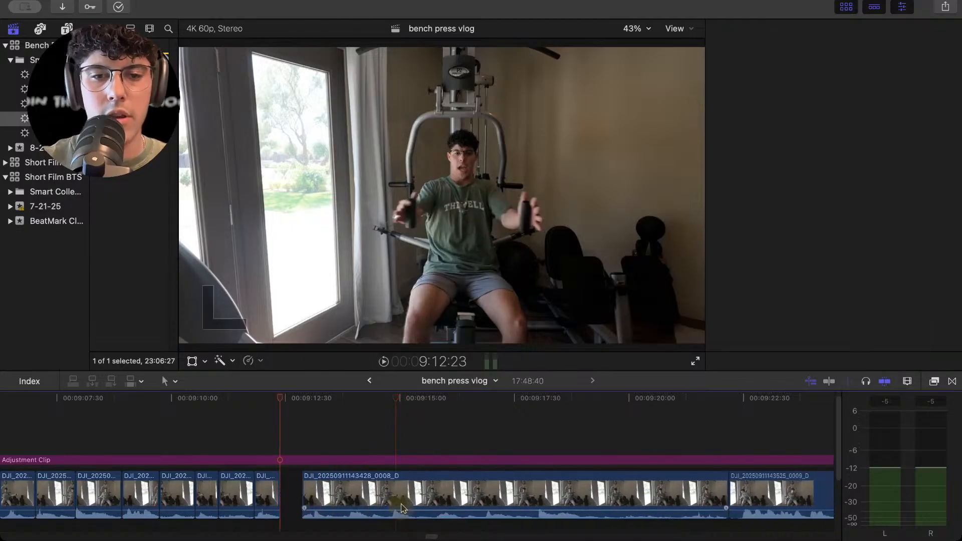
key("space")
key("space")
left_click(312, 492)
key("super+b")
key("space")
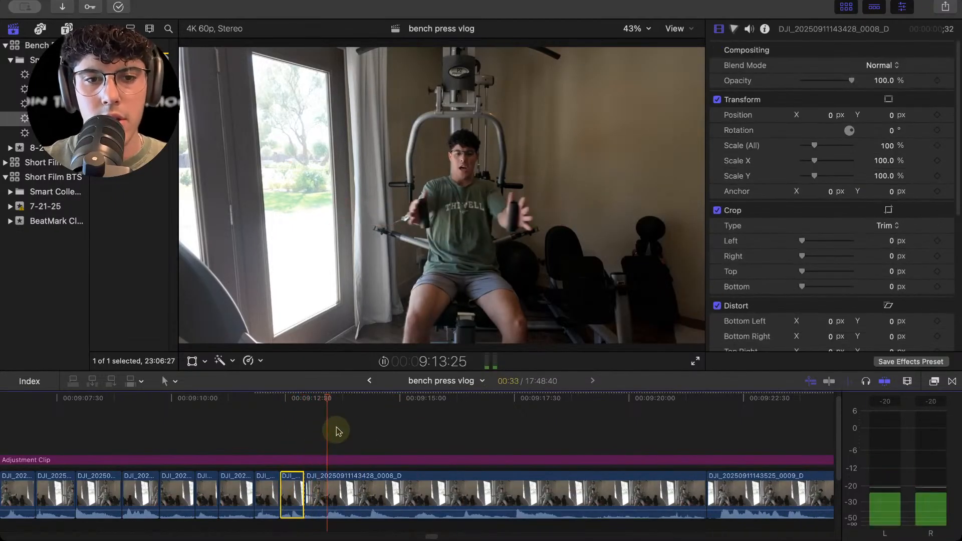
key("super+b")
key("BackSpace")
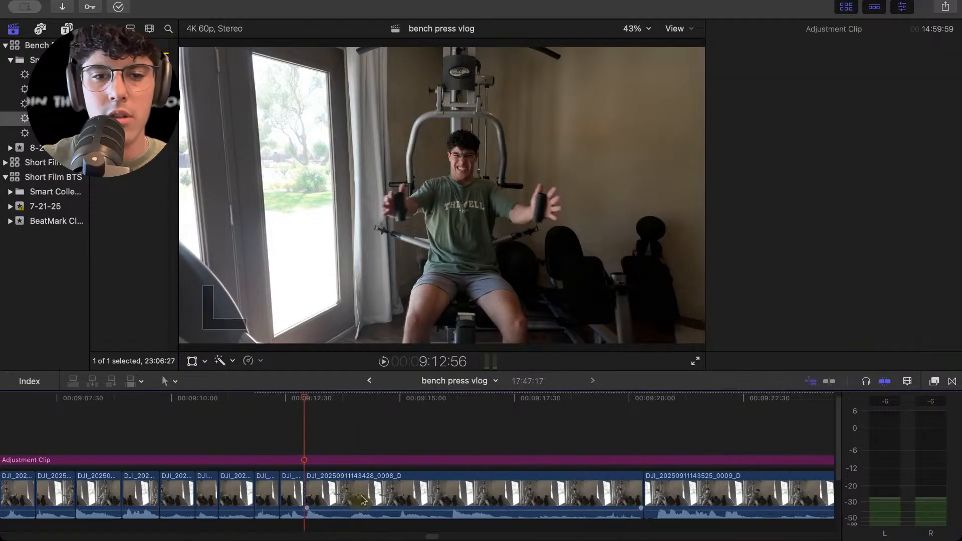
key("space")
left_click(253, 396)
key("space")
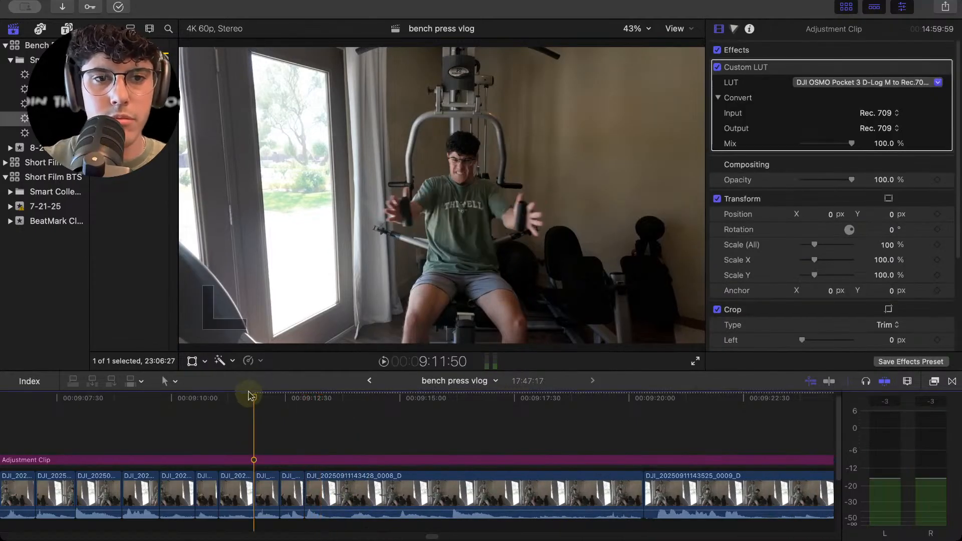
left_click(336, 493)
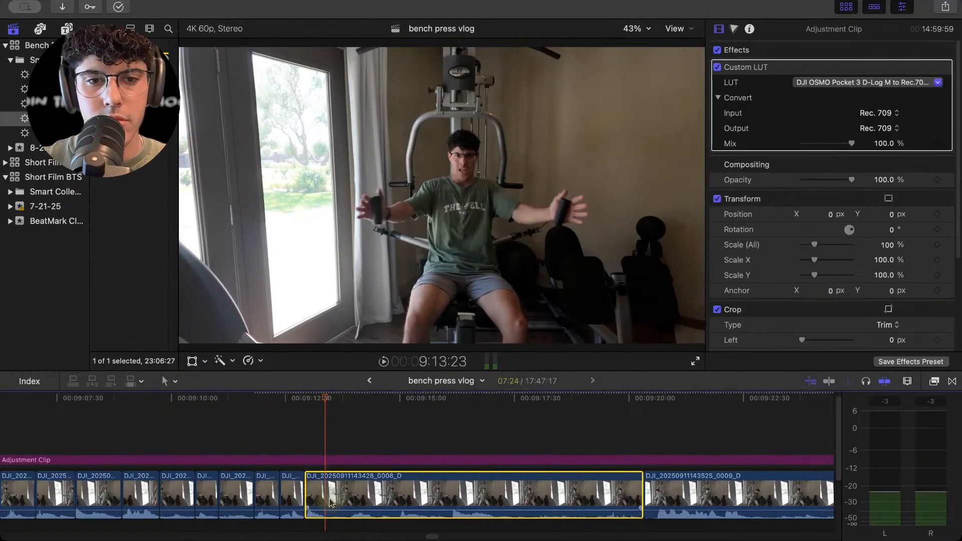
key("super+b")
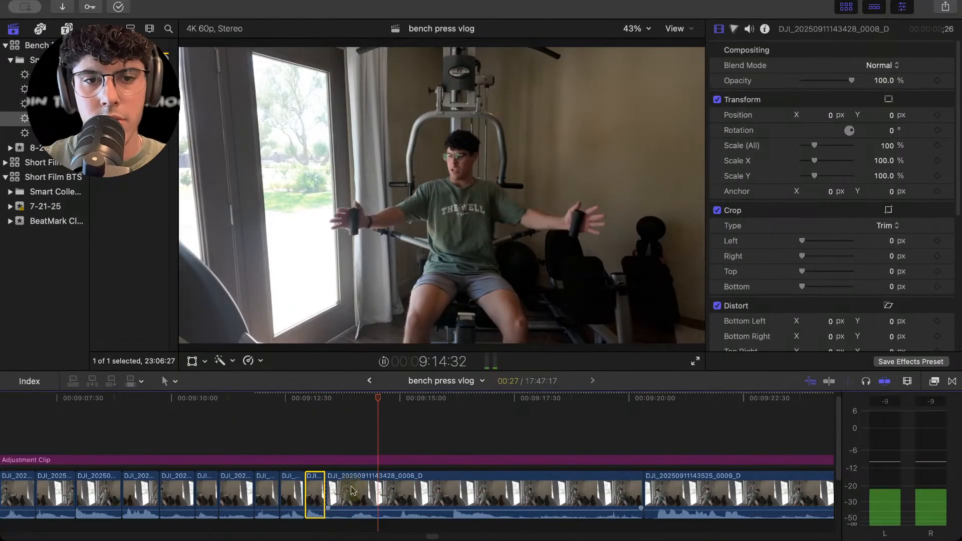
key("space")
key("Delete")
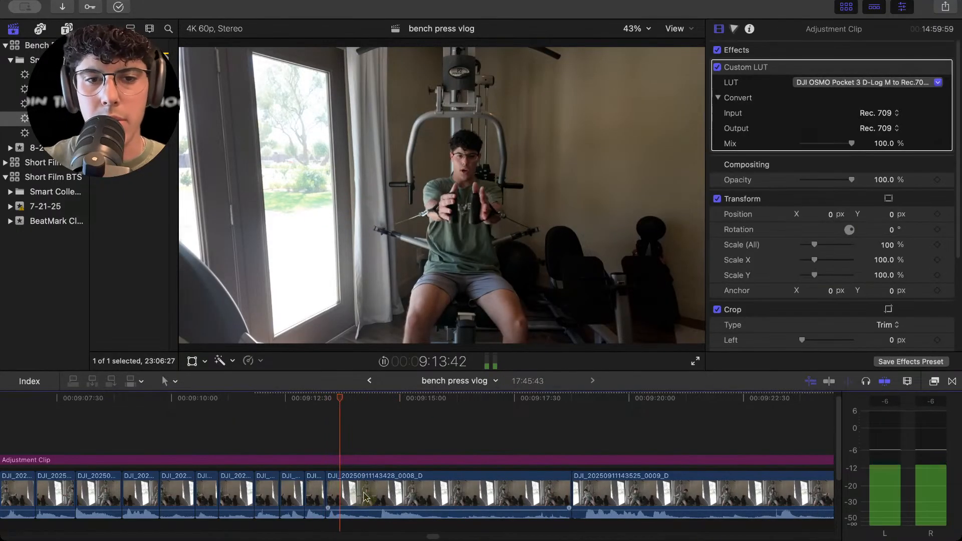
left_click(383, 494)
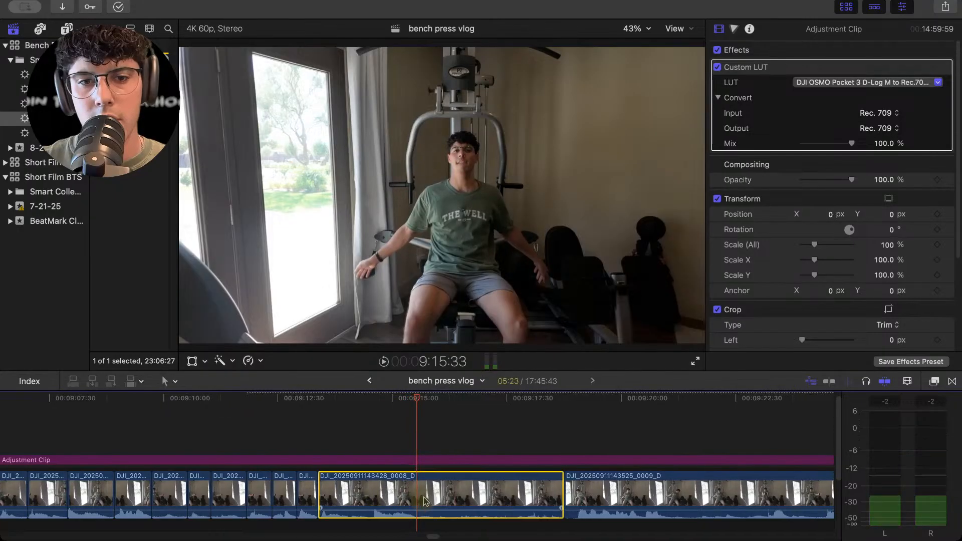
left_click(326, 407)
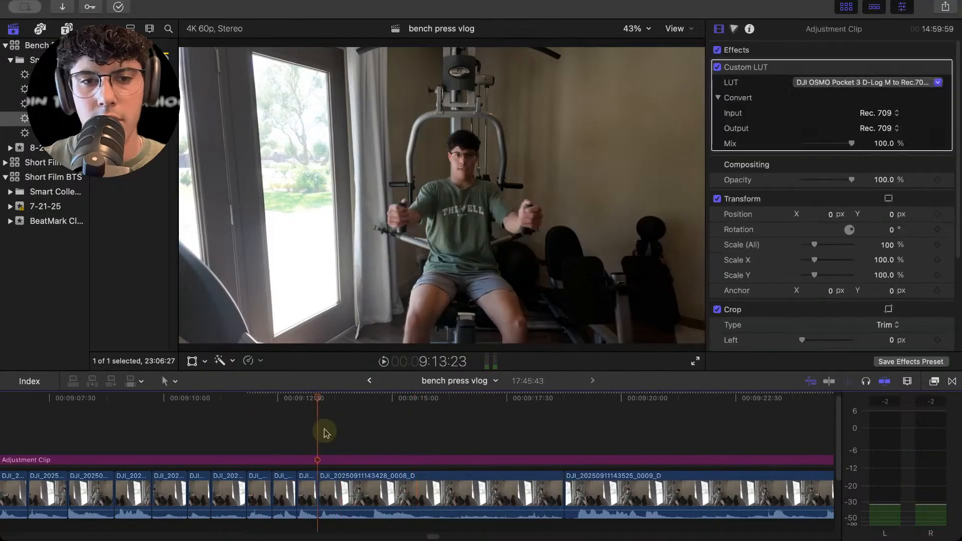
left_click(354, 494)
key("super+b")
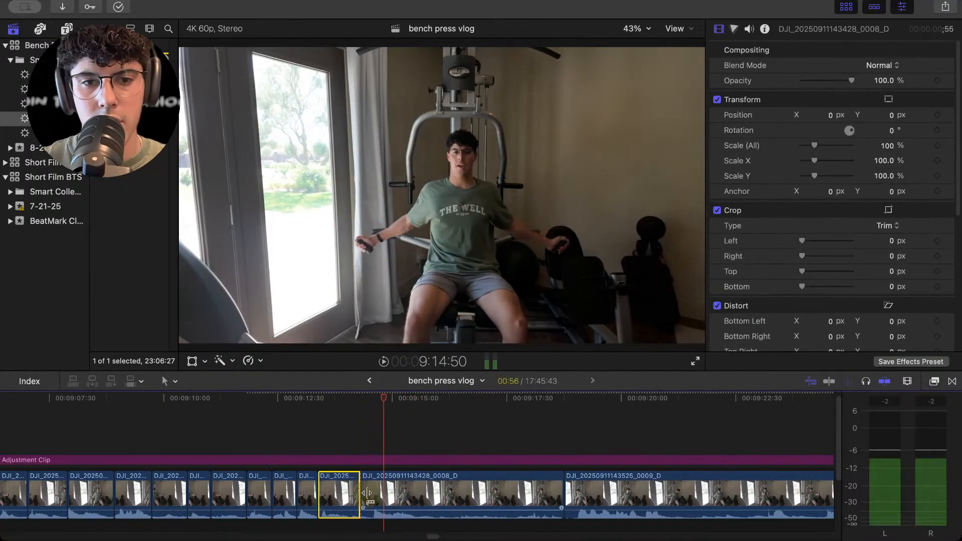
left_click(360, 459)
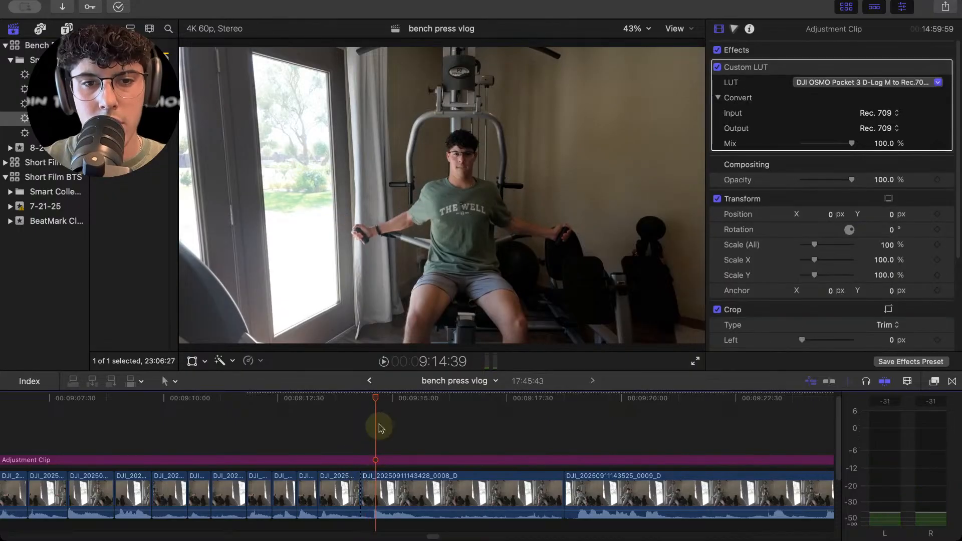
double_click(358, 491)
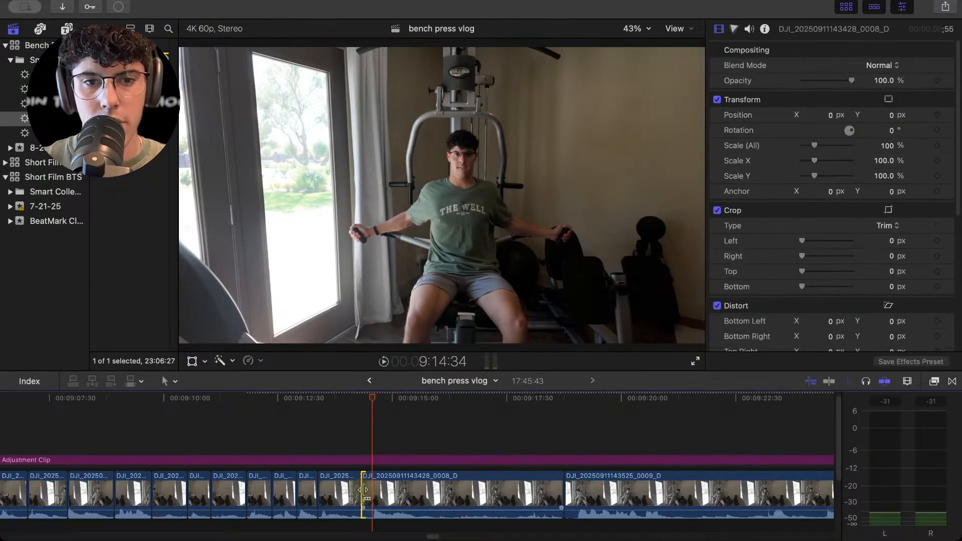
left_click_drag(362, 495, 373, 500)
left_click(357, 443)
key("space")
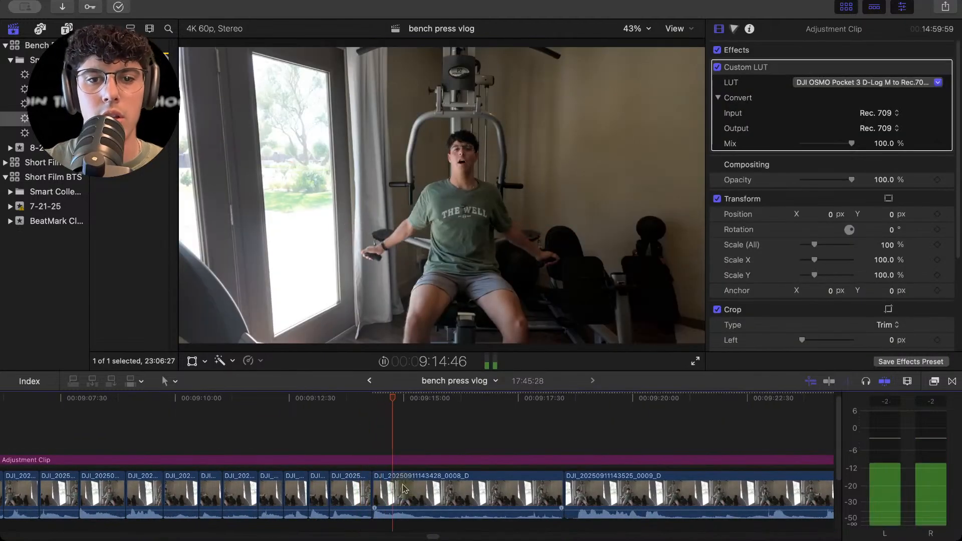
left_click(439, 484)
key("Delete")
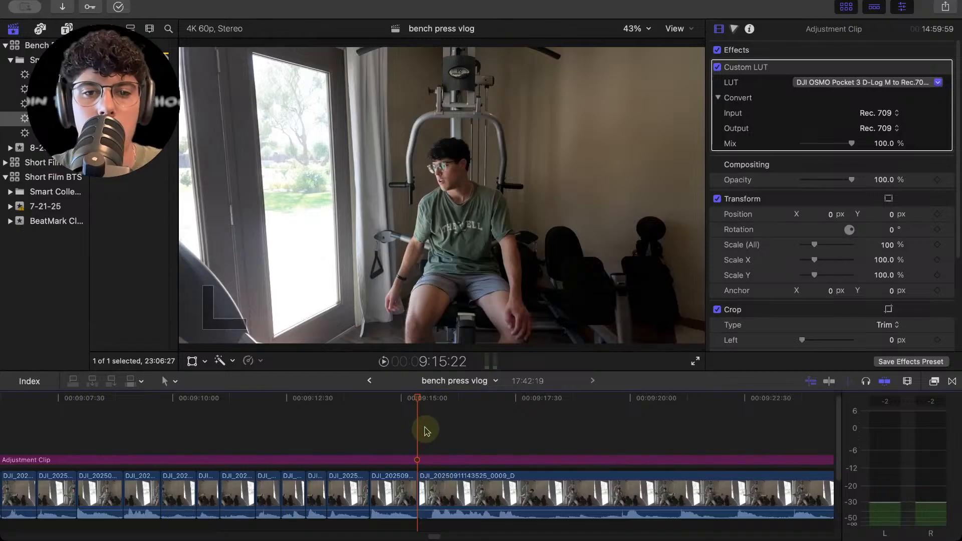
left_click(415, 403)
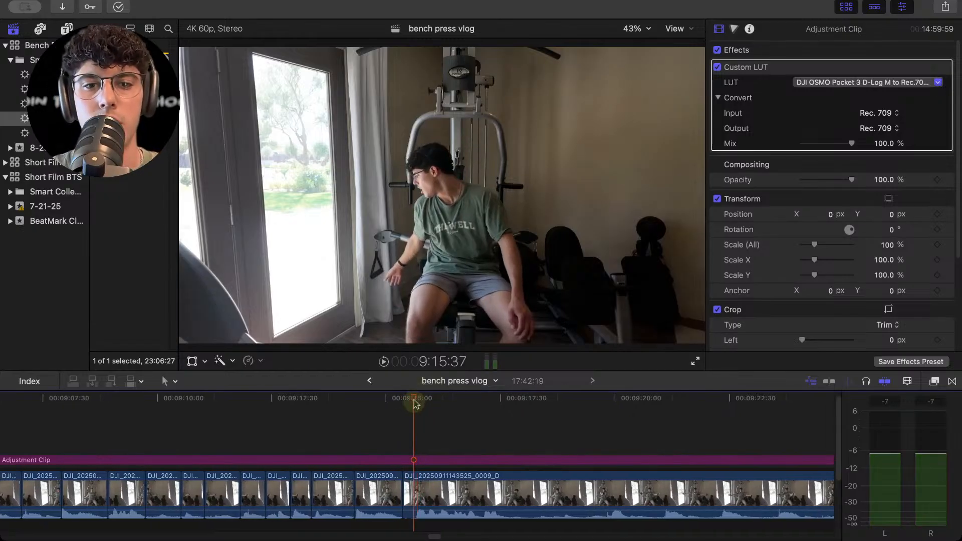
left_click(416, 491)
left_click_drag(404, 492, 415, 491)
left_click(393, 415)
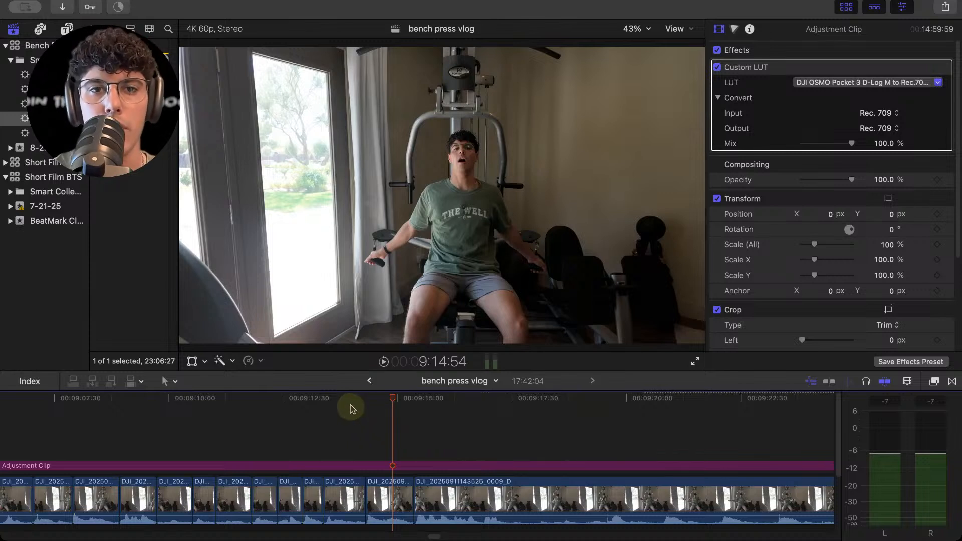
left_click(330, 400)
key("space")
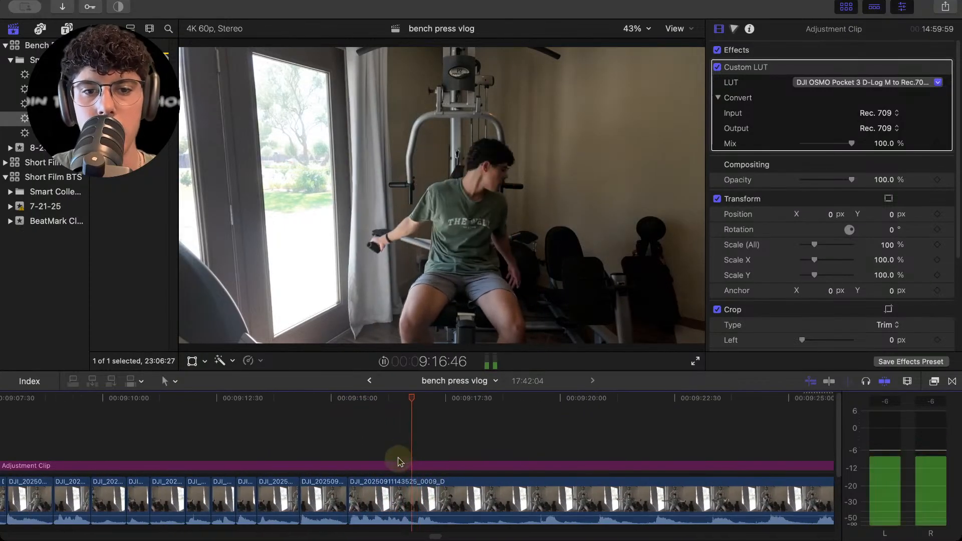
left_click(401, 479)
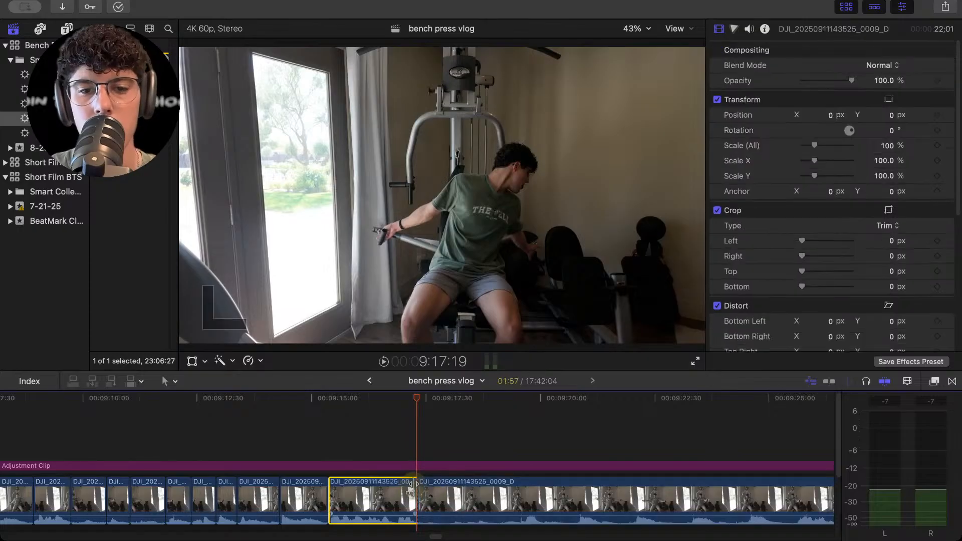
left_click(476, 455)
key("space")
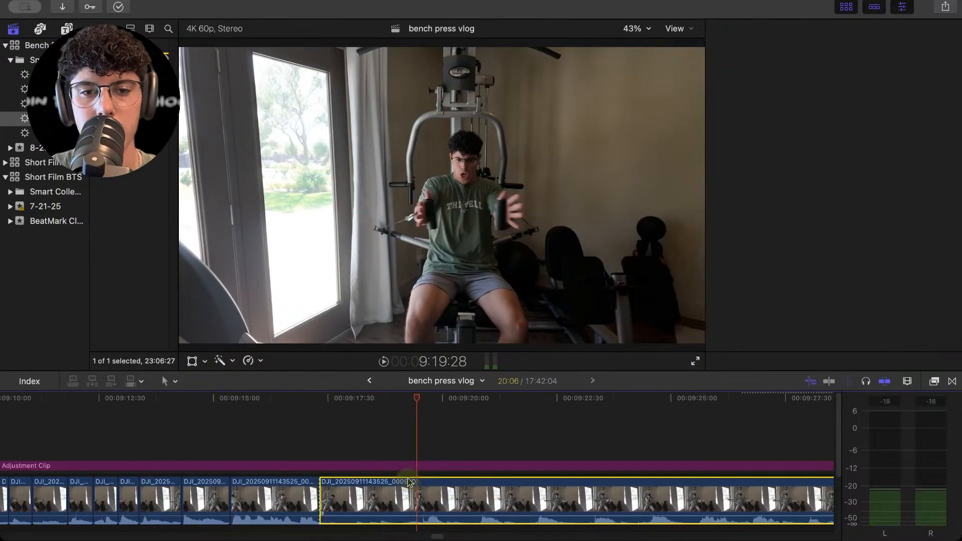
left_click(323, 496)
scroll(334, 495, "down", 2)
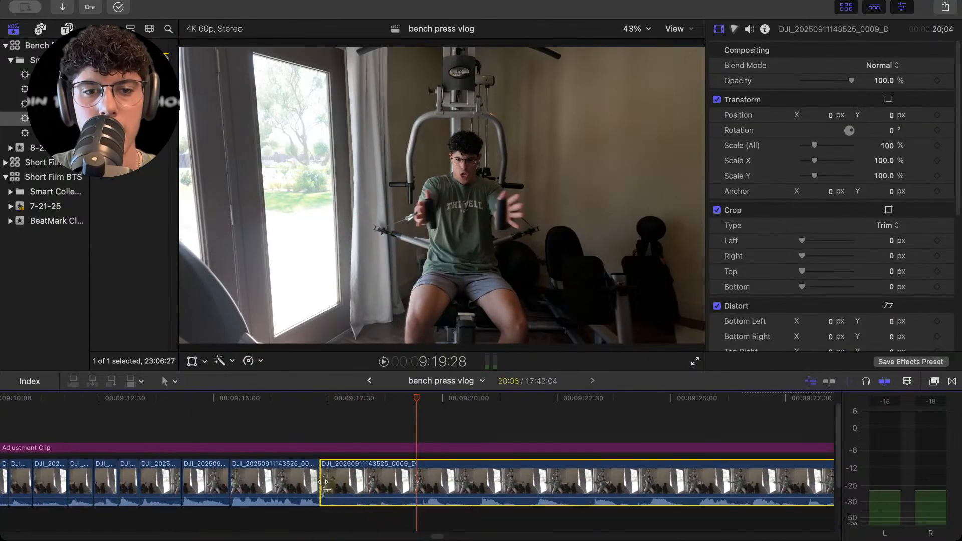
left_click_drag(325, 484, 419, 479)
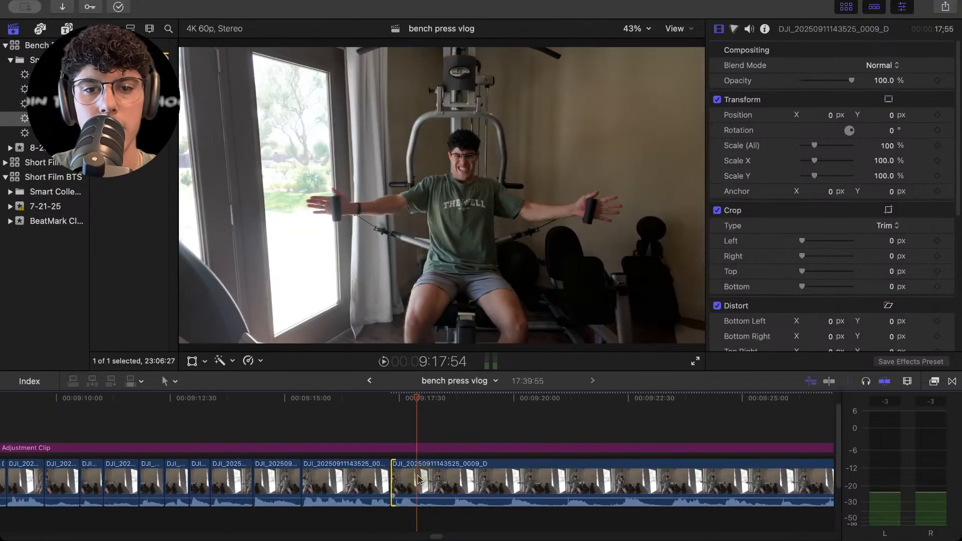
key("cmd+b")
key("space")
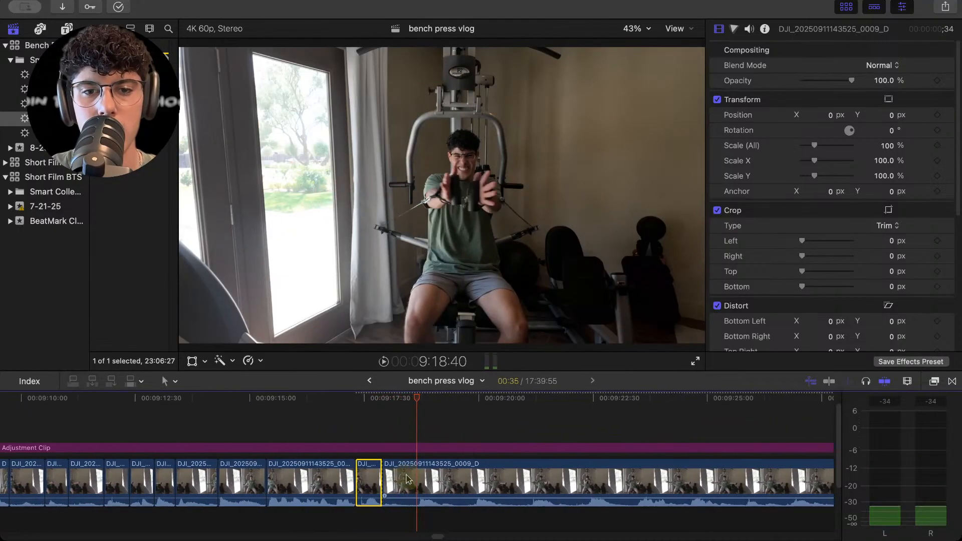
left_click_drag(384, 481, 417, 484)
key("space")
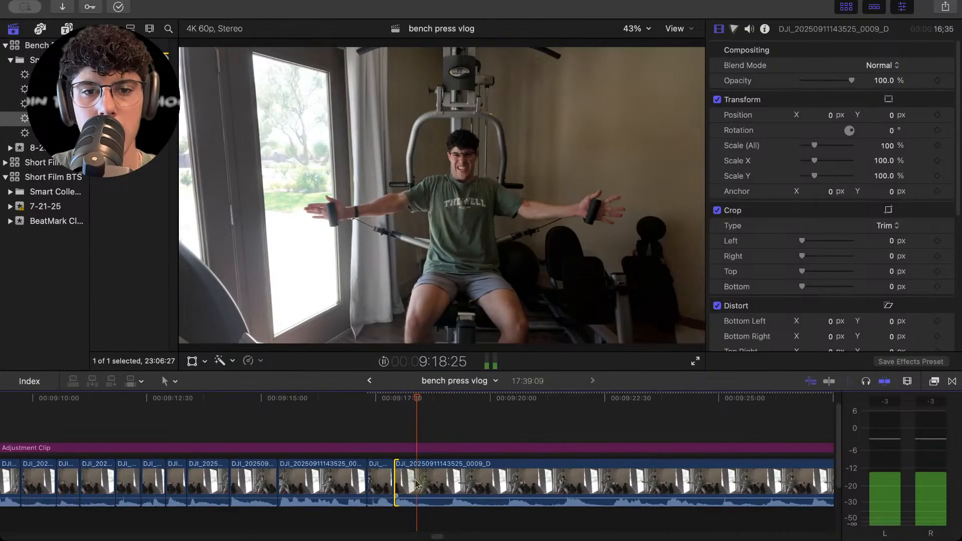
key("space")
key("super+b")
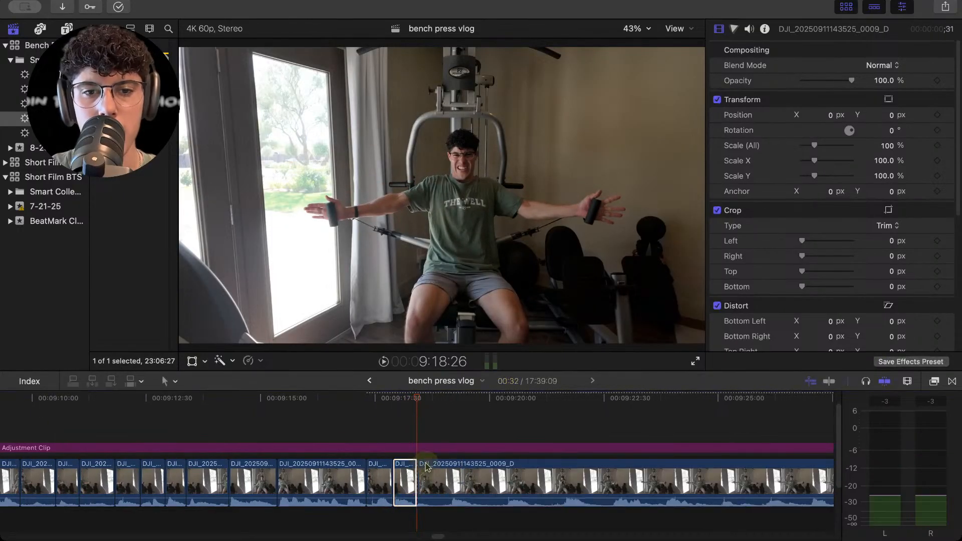
key("space")
left_click(436, 448)
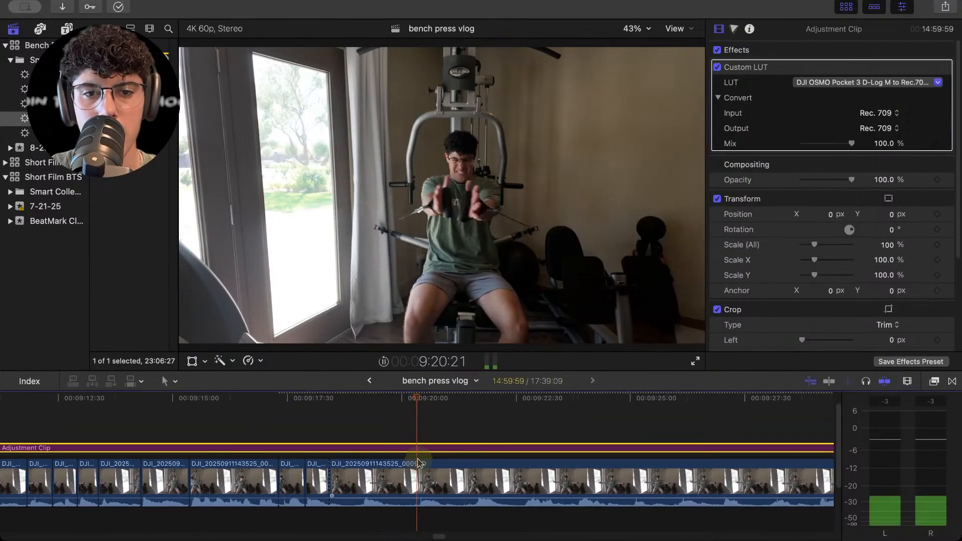
key("space")
left_click(419, 463)
left_click_drag(331, 484, 413, 485)
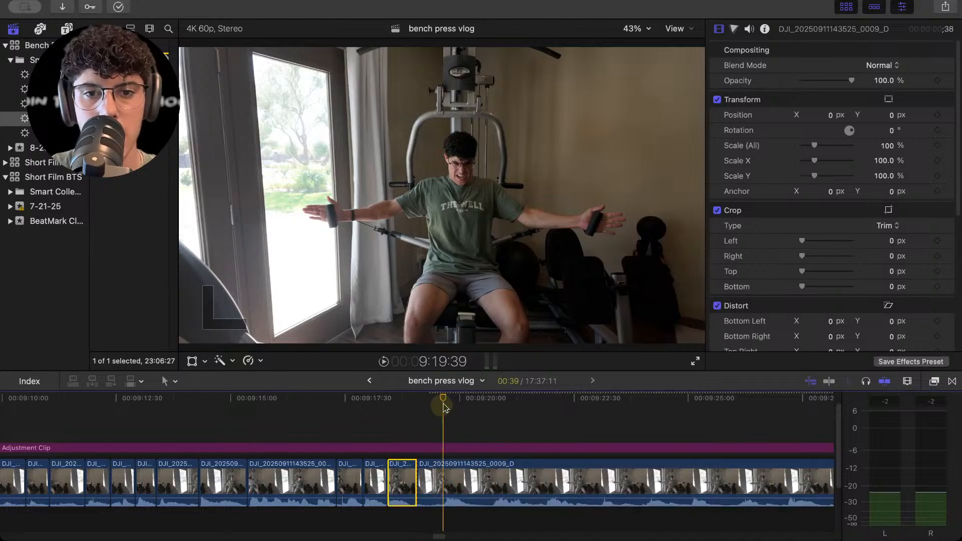
Trim 2 seconds 41 frames off the start of the footage after 9:19:05 and split it at about 9:19:55.
left_click(516, 421)
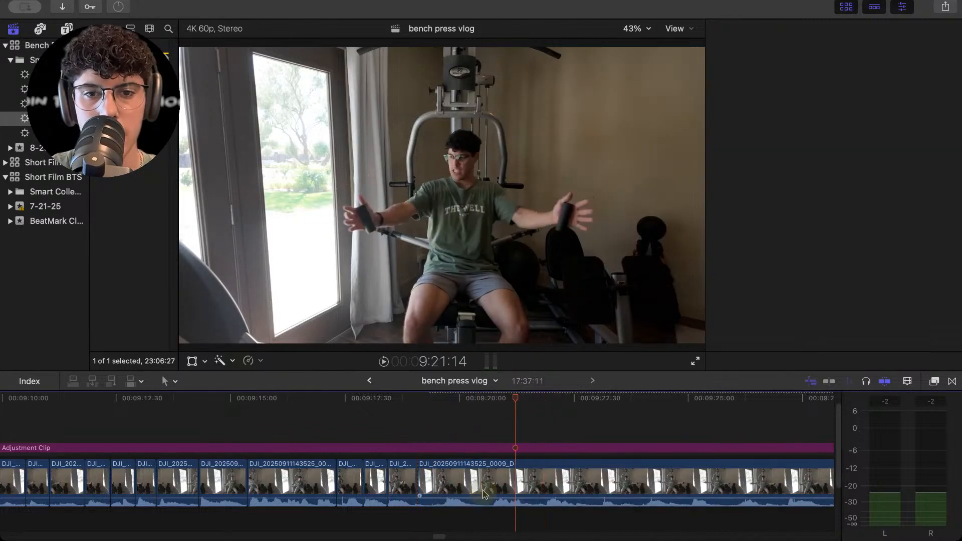
left_click(441, 484)
left_click_drag(420, 486, 535, 494)
key("space")
key("super+b")
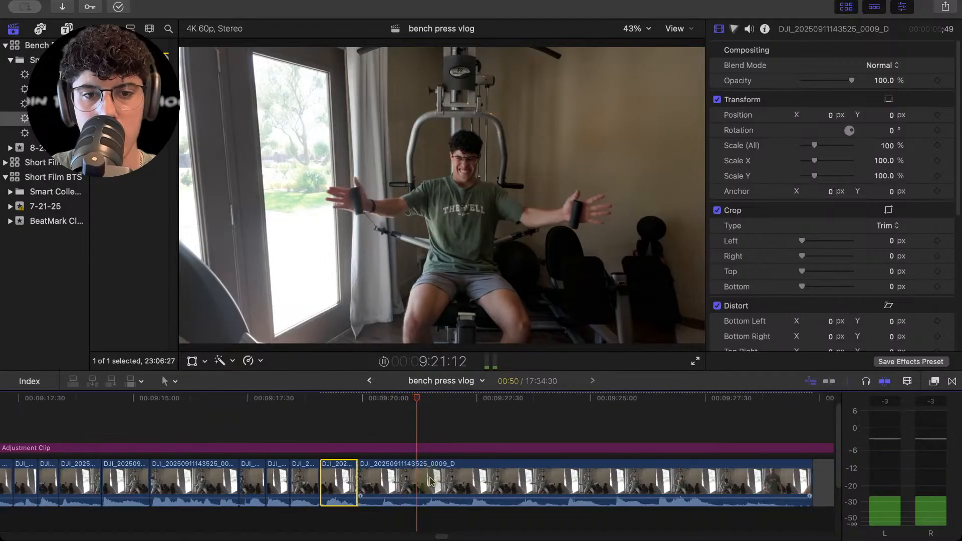
Trim 1 second 28 frames off the start of the footage after 9:19:55 and split it at about 9:20:37.
key("space")
left_click(378, 480)
left_click_drag(345, 482, 424, 483)
key("super+b")
Play across the cut at about 9:20:37 and trim 1 second 23 frames off the start of the footage following it.
key("space")
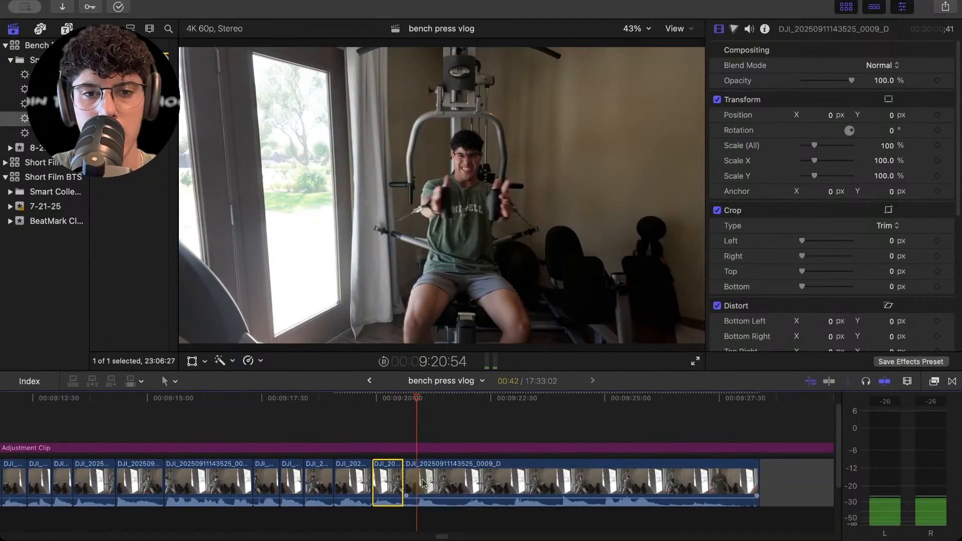
key("space")
left_click(361, 479)
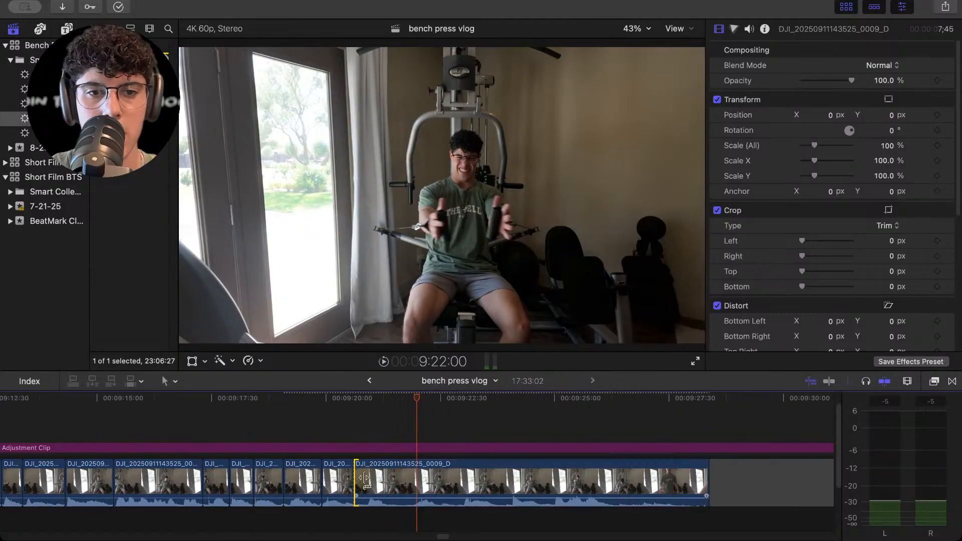
left_click_drag(364, 479, 422, 485)
Play back the jump cuts from about 9:15 and trim a further 1 second 1 frame off the start of the last piece.
left_click(401, 437)
left_click(361, 422)
left_click(178, 433)
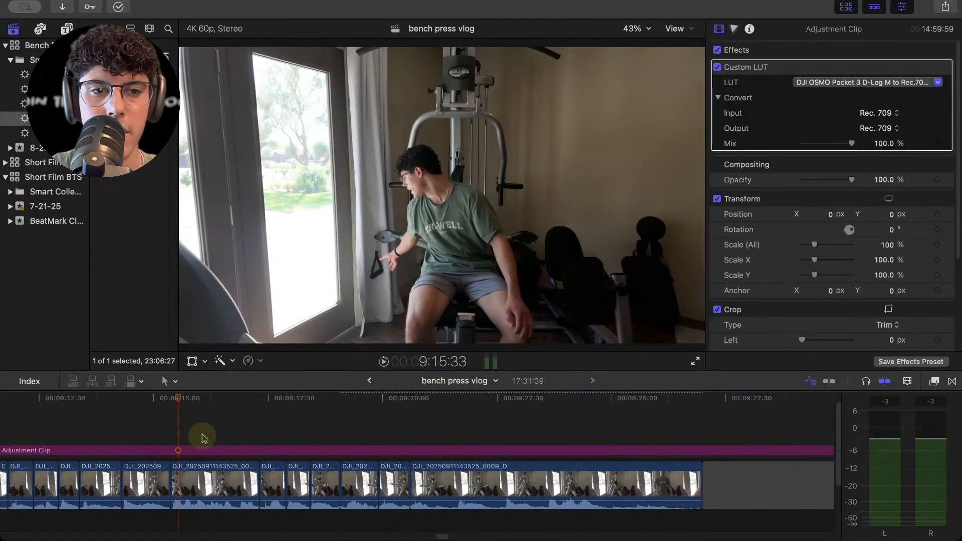
left_click(385, 362)
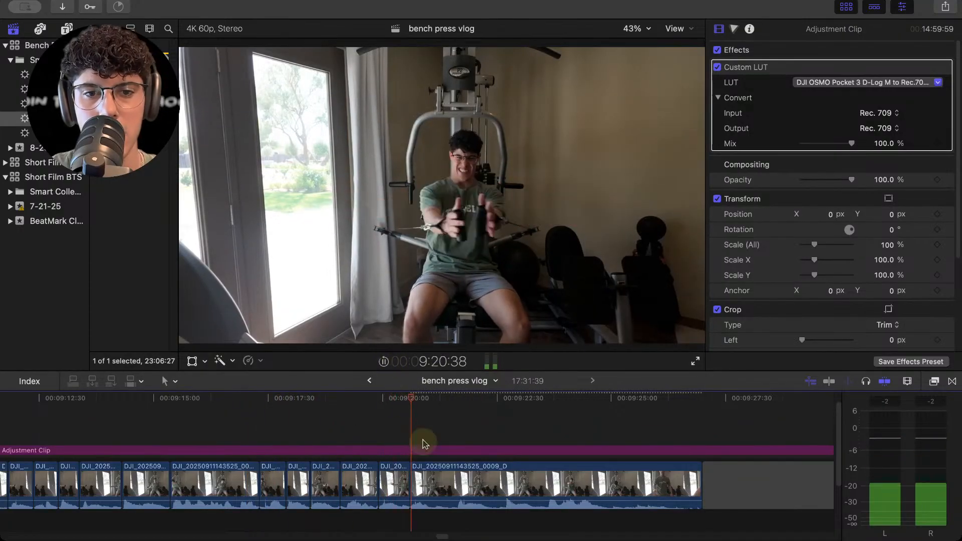
key("space")
left_click(417, 485)
left_click_drag(413, 485, 464, 487)
key("space")
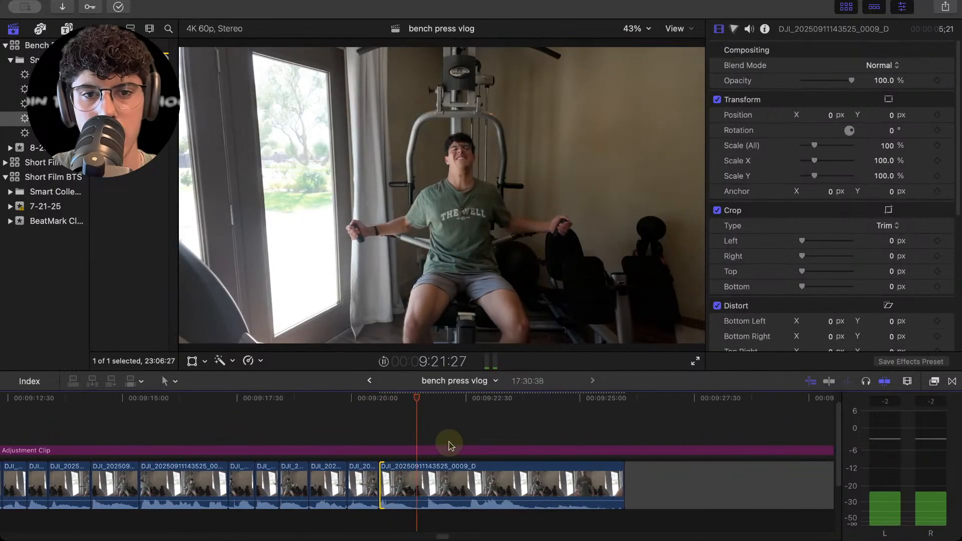
left_click(298, 438)
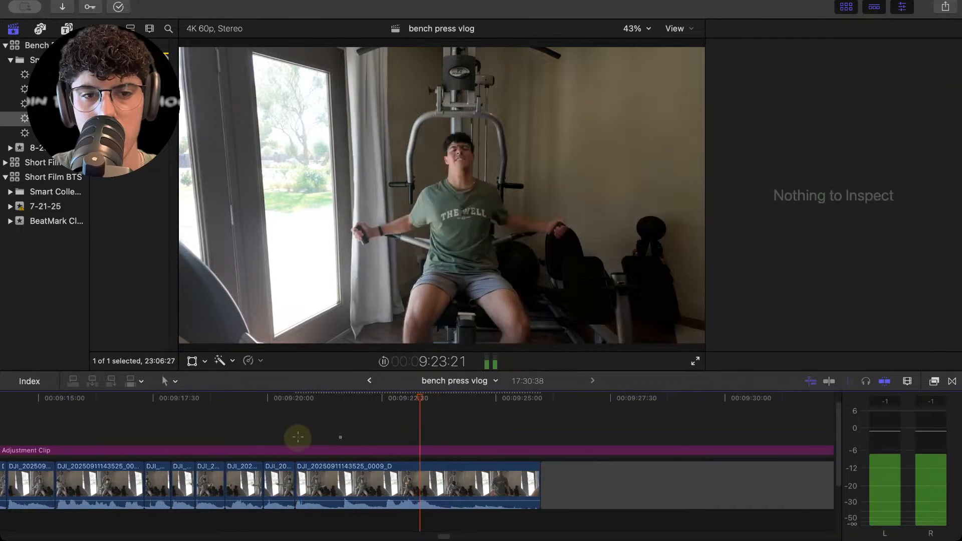
left_click(303, 450)
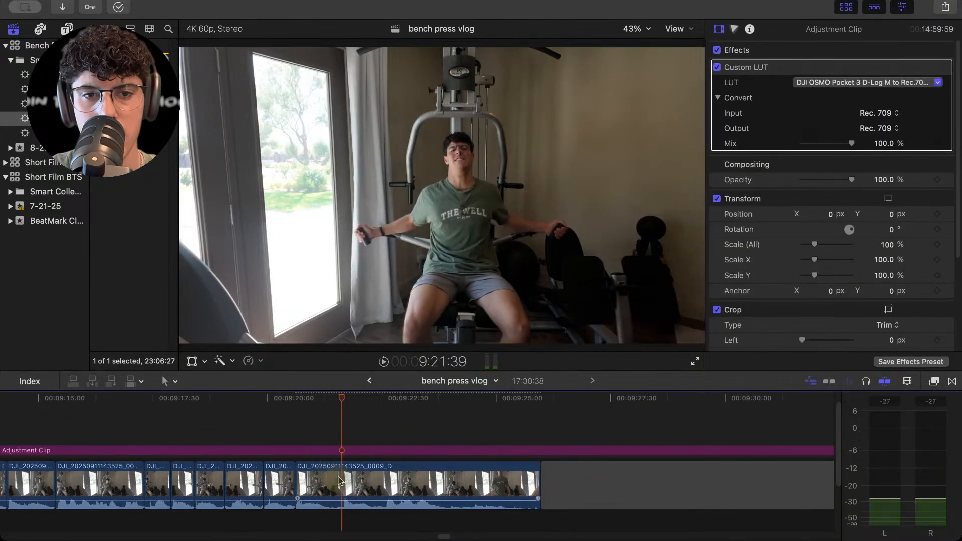
left_click(329, 476)
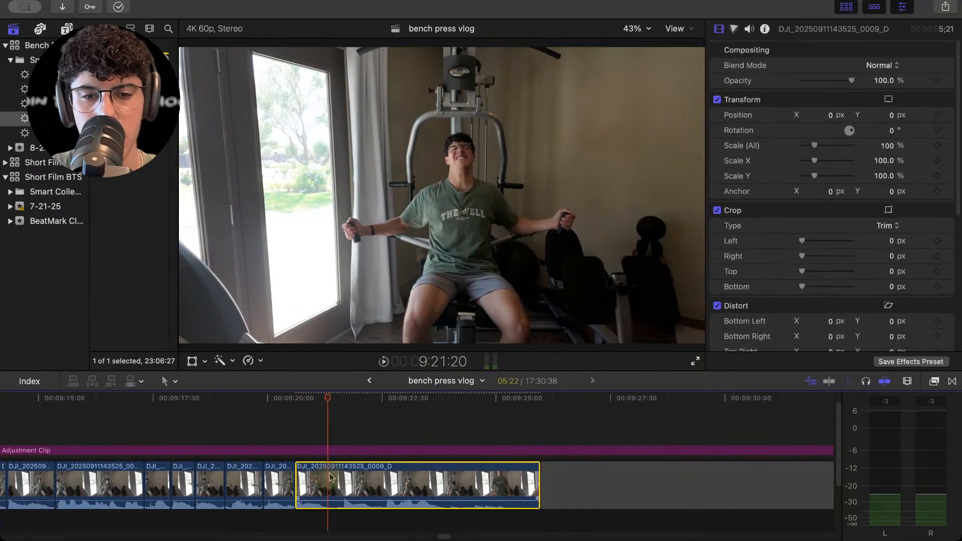
left_click_drag(327, 473, 342, 471)
key("space")
left_click(360, 487)
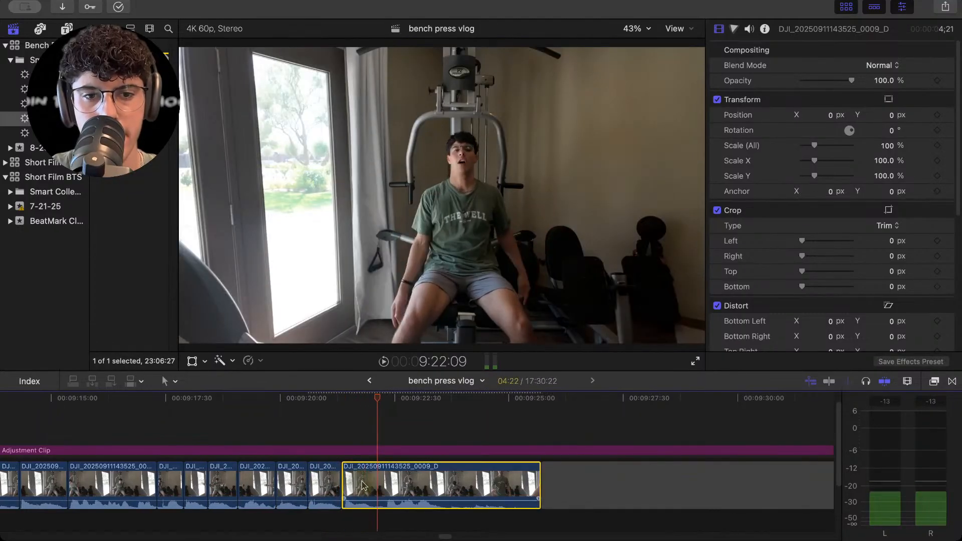
key("super+=")
key("super+=")
mouse_move(380, 485)
left_mouse_down()
mouse_move(399, 487)
mouse_move(386, 482)
left_mouse_up()
left_click(383, 483)
left_click(453, 439)
key("space")
key("space")
left_click(438, 479)
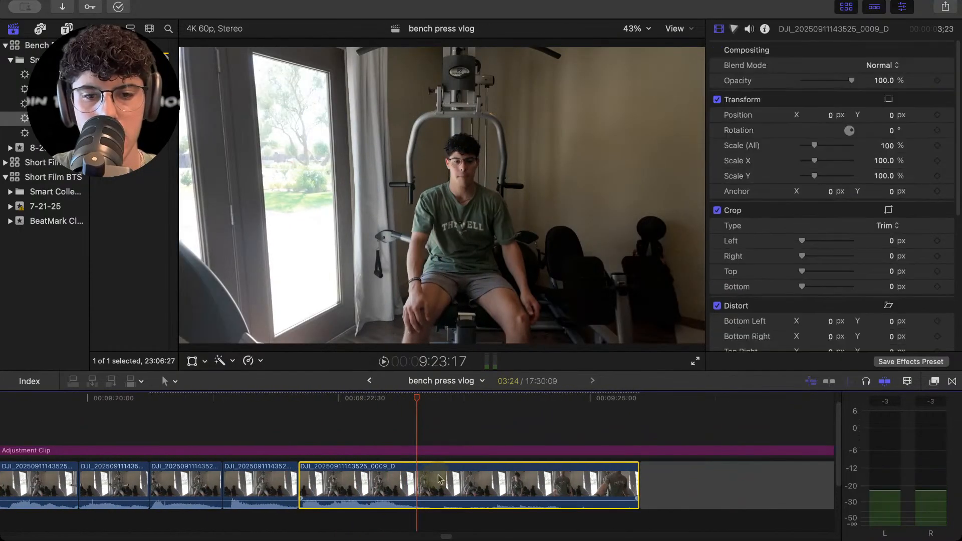
key("super+n")
left_click(589, 388)
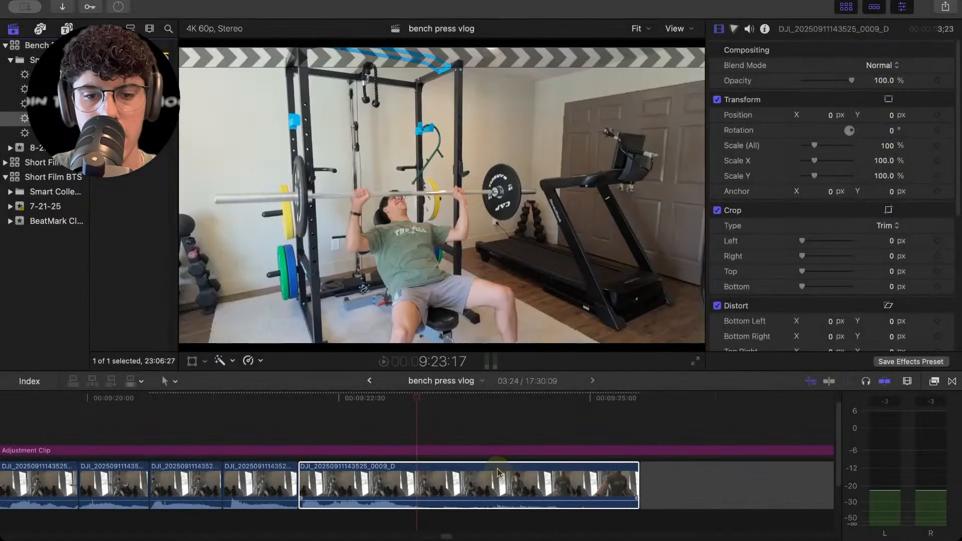
left_click(491, 476)
key("Delete")
Play back the last jump cuts before 9:23:17 and the first eight seconds of the project with the "2 weeks" titles.
key("super+minus")
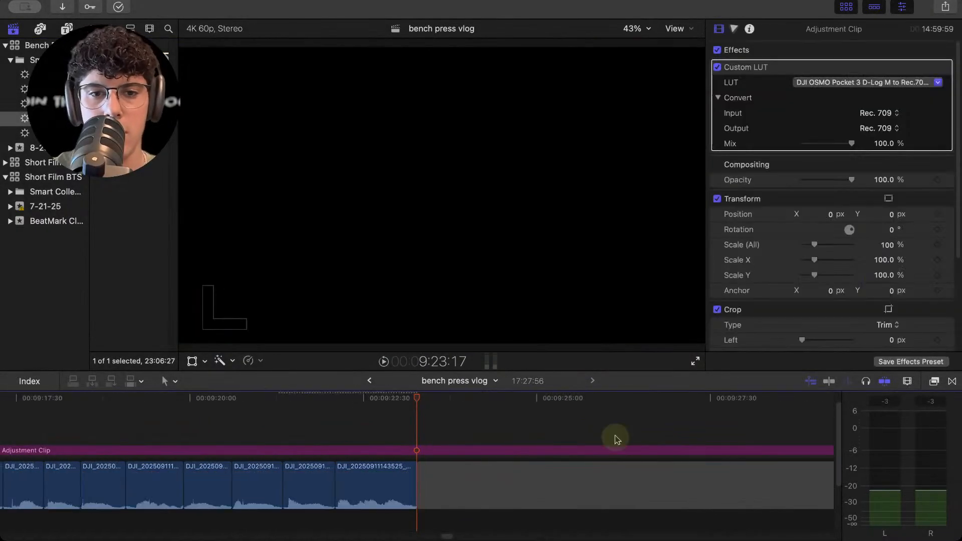
key("super+minus")
left_click(292, 438)
key("space")
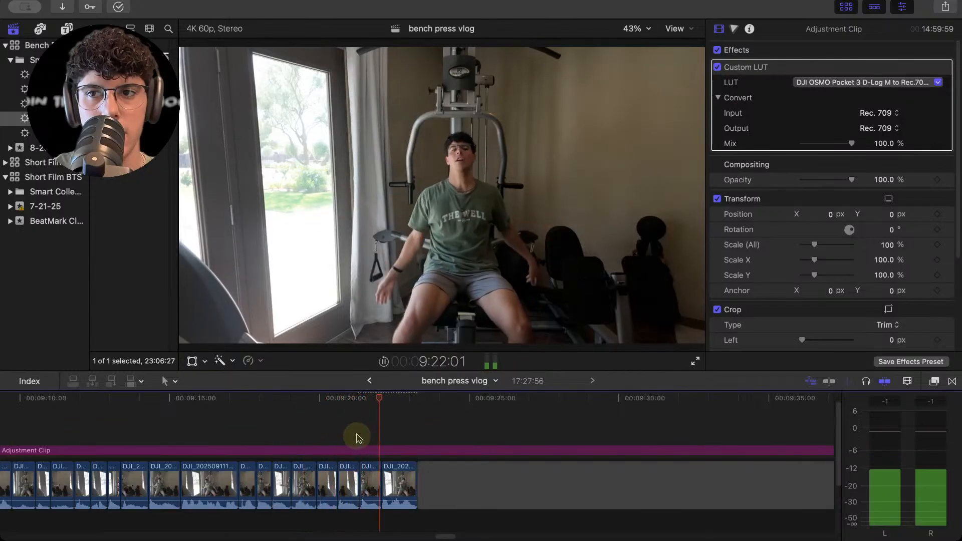
key("space")
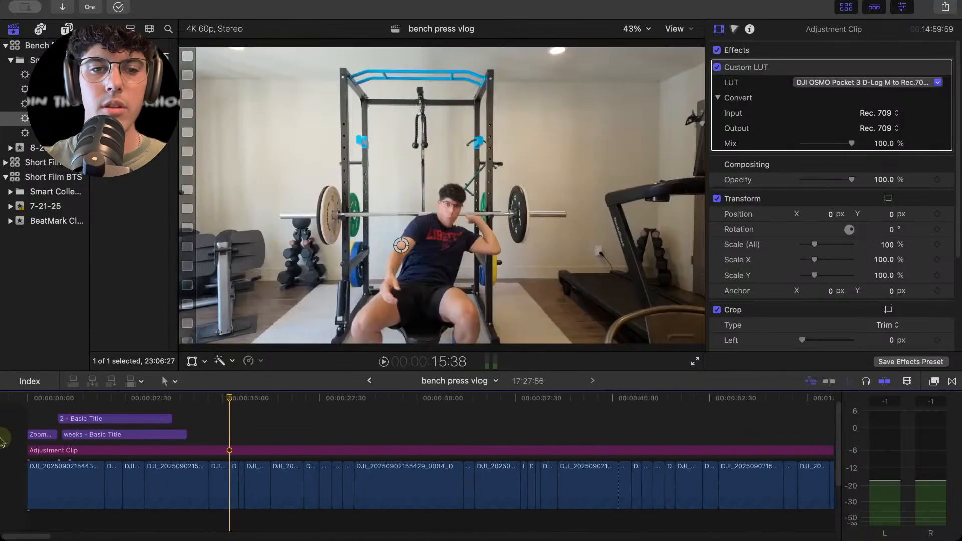
left_click(28, 435)
key("super+minus")
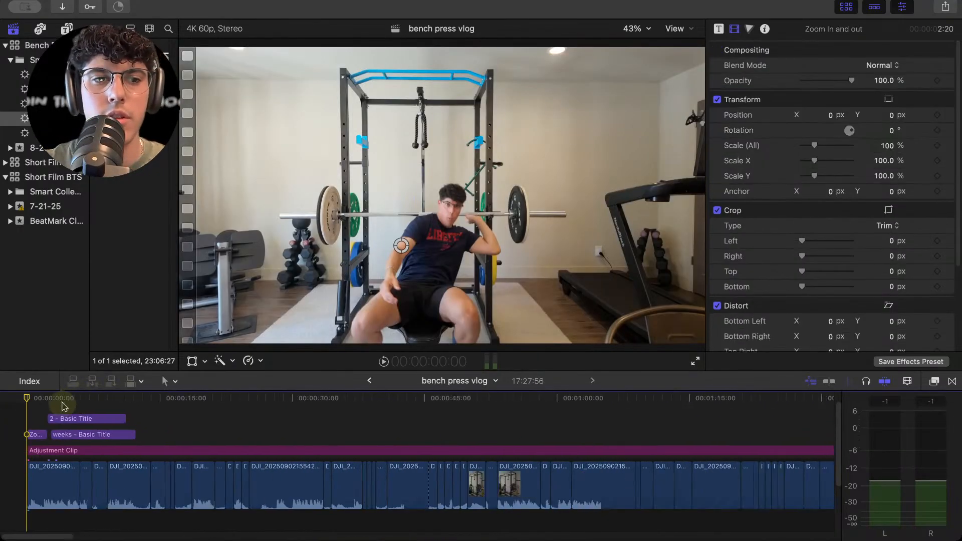
key("space")
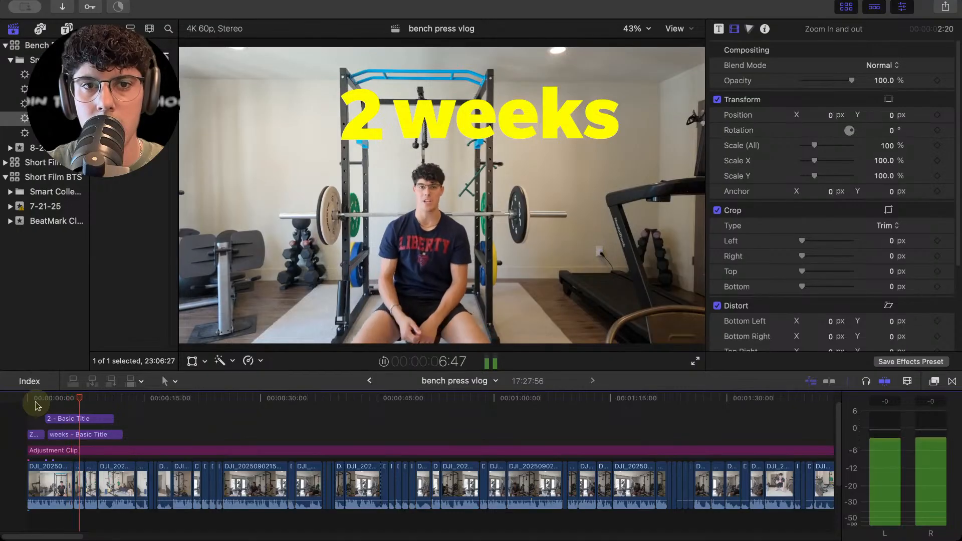
key("space")
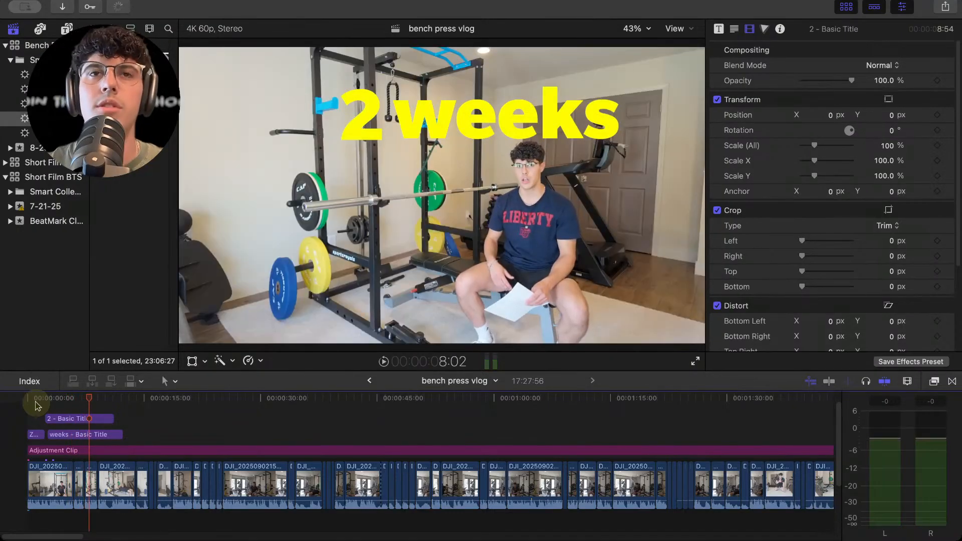
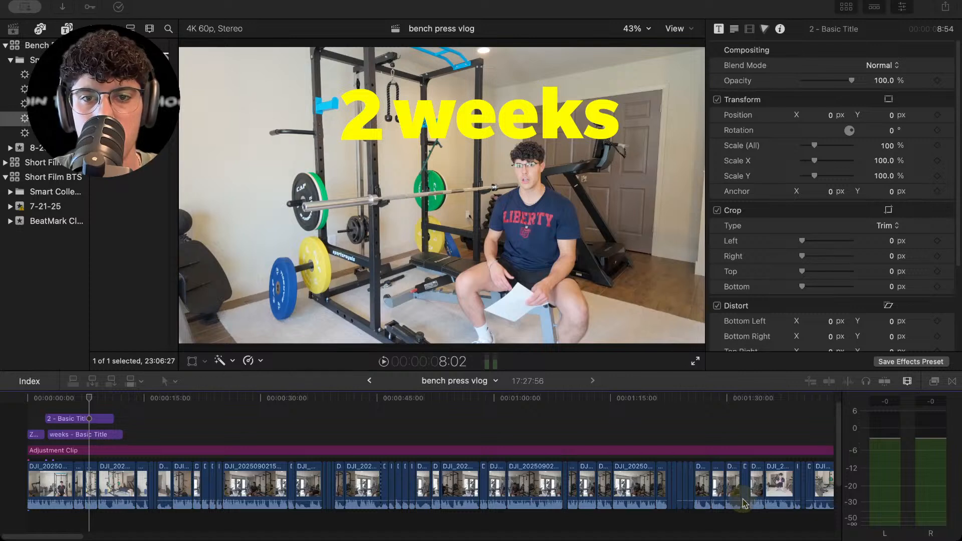
left_click_drag(412, 451, 172, 413)
key("super+minus")
left_click(356, 400)
left_click_drag(357, 404, 496, 414)
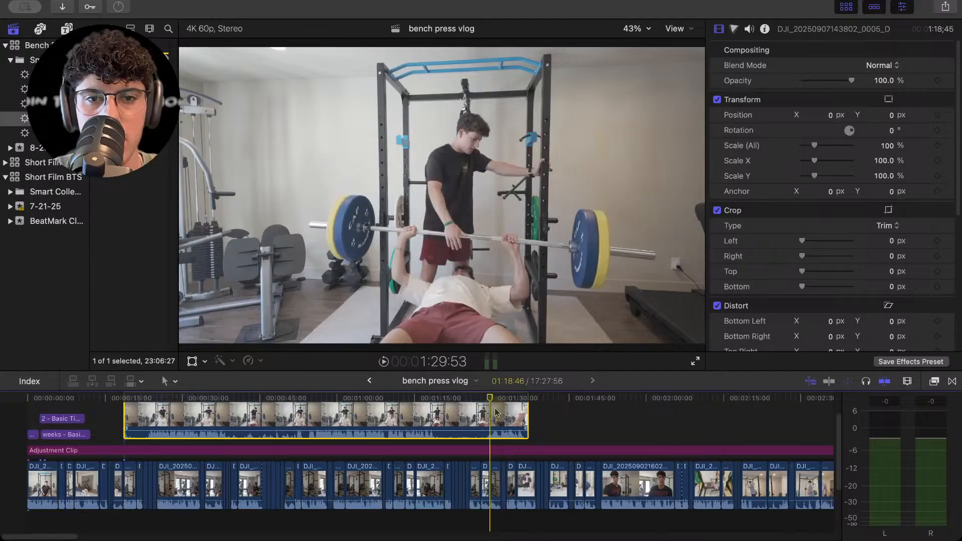
key("space")
scroll(491, 401, "right", 5)
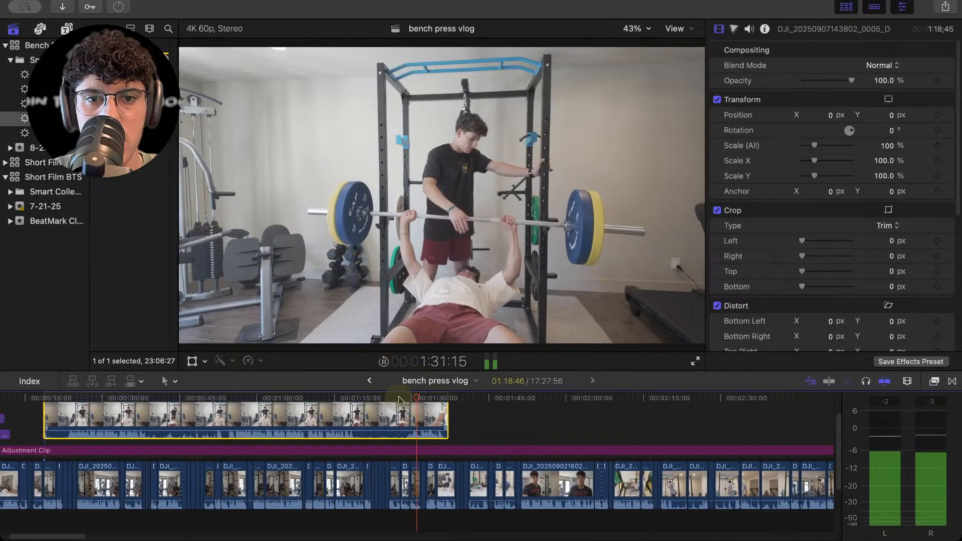
key("Delete")
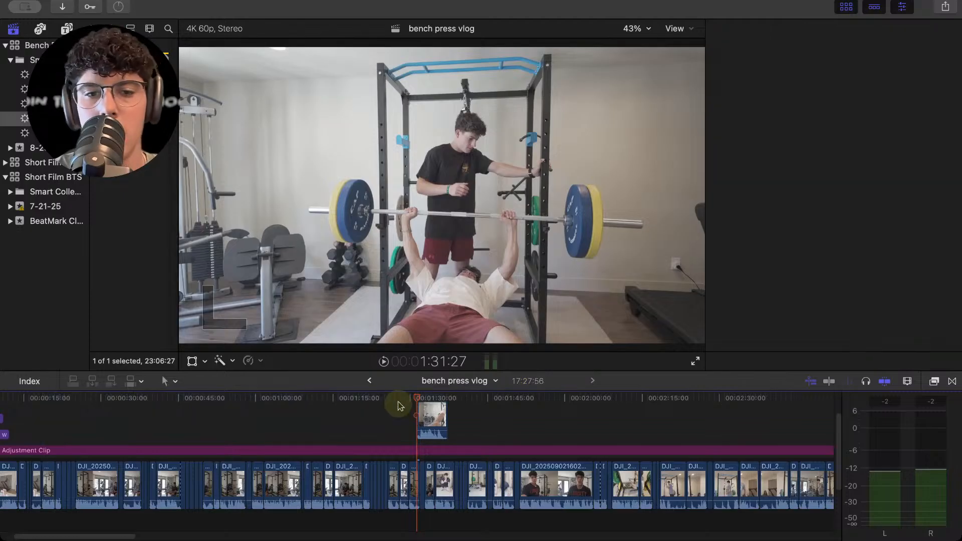
left_click_drag(429, 410, 25, 425)
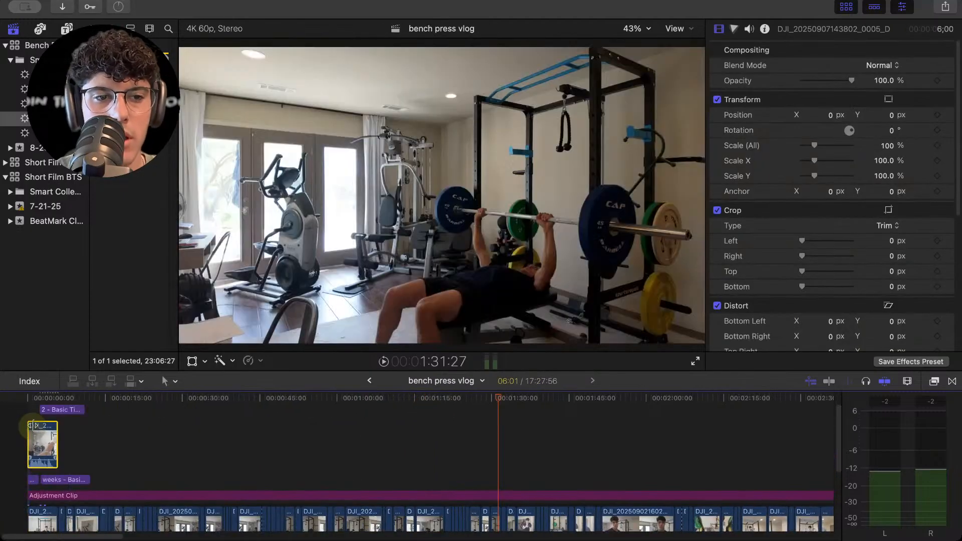
left_click(17, 426)
key("super+equal")
key("super+equal")
key("super+equal")
Place the six-second bench press clip beneath the Adjustment Clip, starting at about 3.5 seconds, and play the opening to check it.
left_click_drag(101, 446, 135, 498)
key("space")
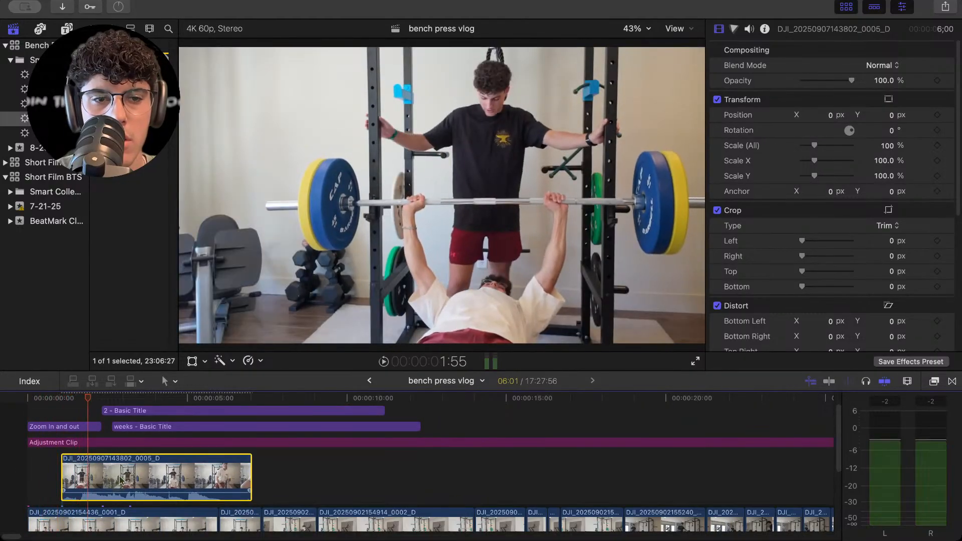
left_click_drag(125, 479, 203, 479)
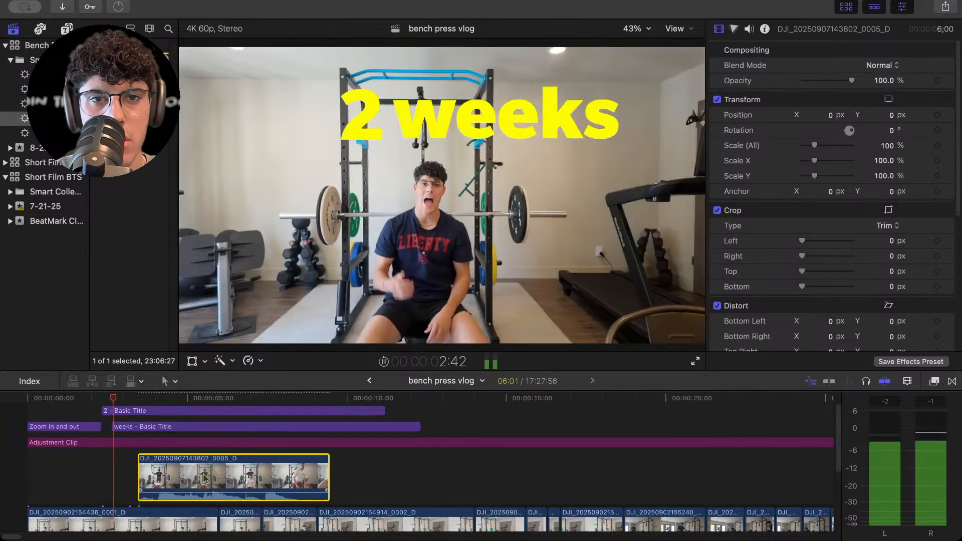
key("space")
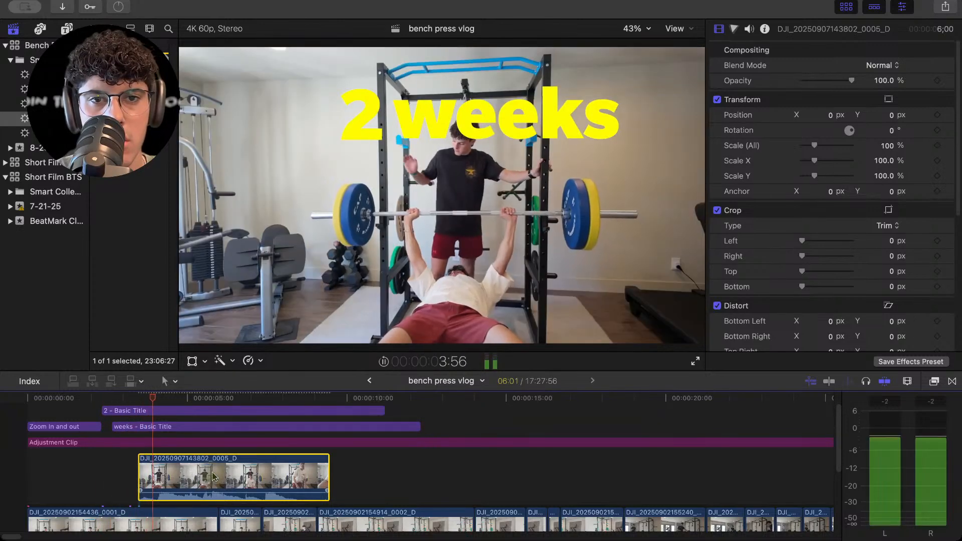
left_click_drag(146, 476, 179, 474)
key("space")
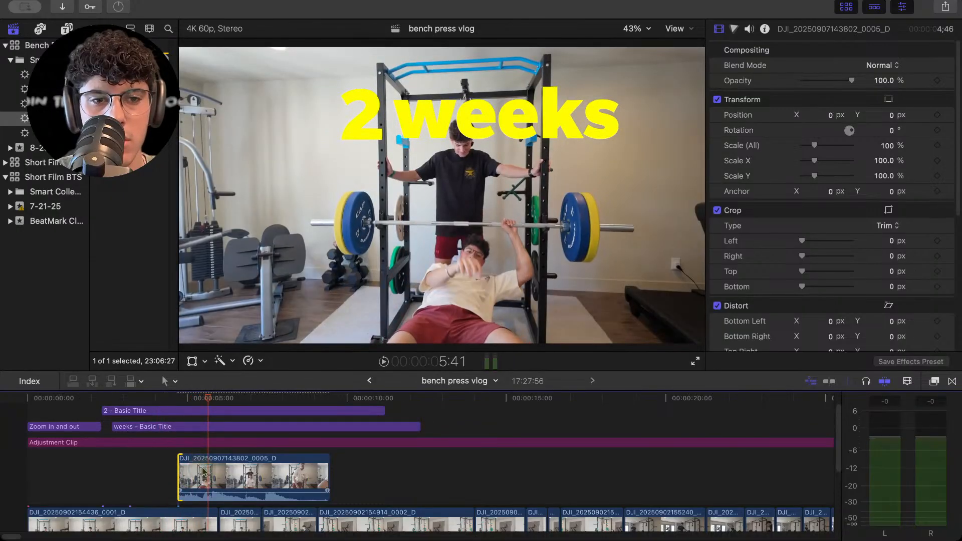
left_click(158, 467)
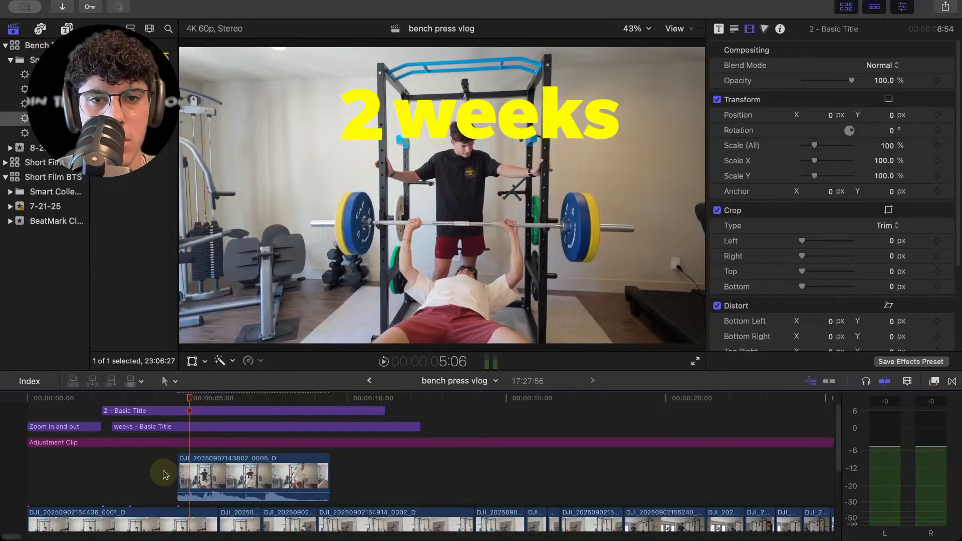
left_click(169, 475)
key("space")
key("super+z")
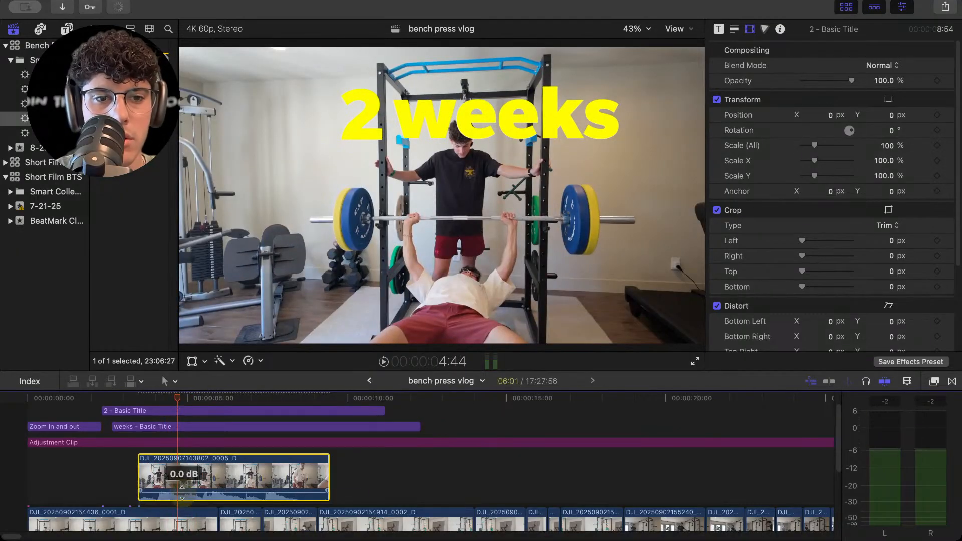
left_click(122, 496)
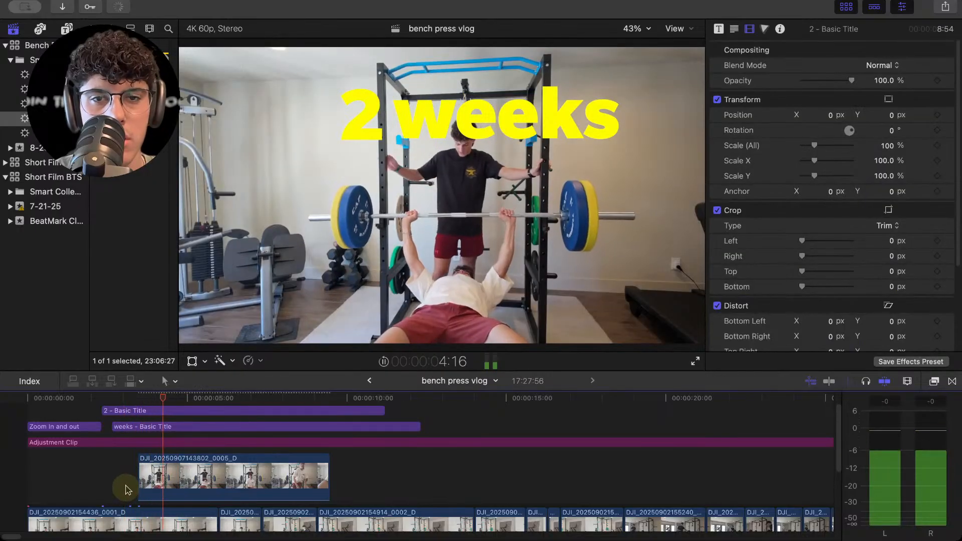
key("space")
left_click(132, 471)
key("space")
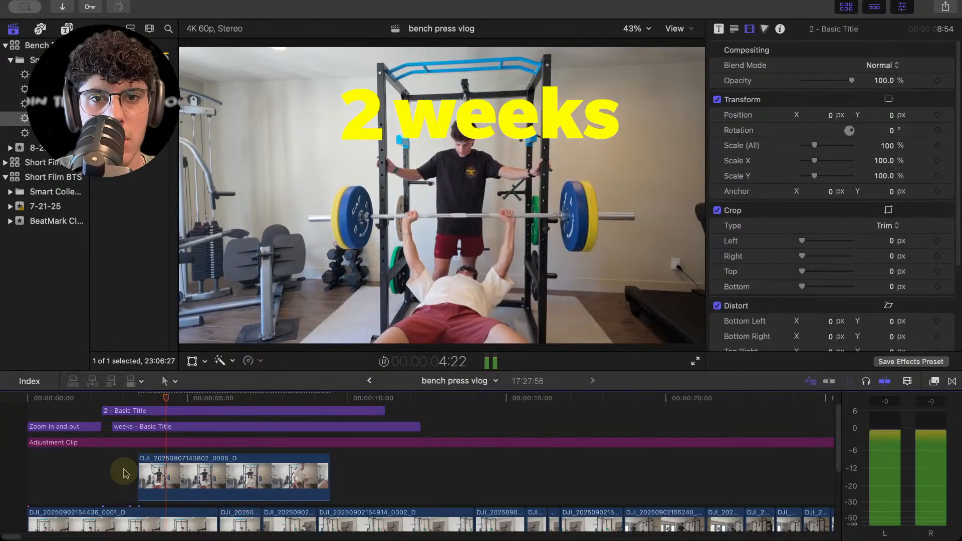
left_click(124, 474)
key("space")
mouse_move(139, 474)
left_mouse_down()
mouse_move(72, 474)
mouse_move(264, 474)
mouse_move(54, 474)
mouse_move(130, 473)
left_mouse_up()
left_click(217, 474)
left_click(86, 465)
left_click(101, 472)
key("space")
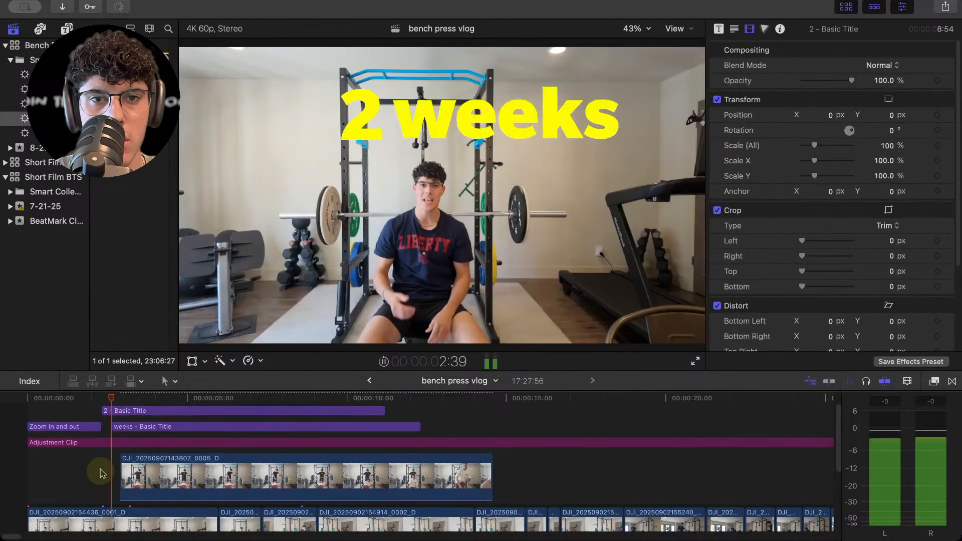
key("space")
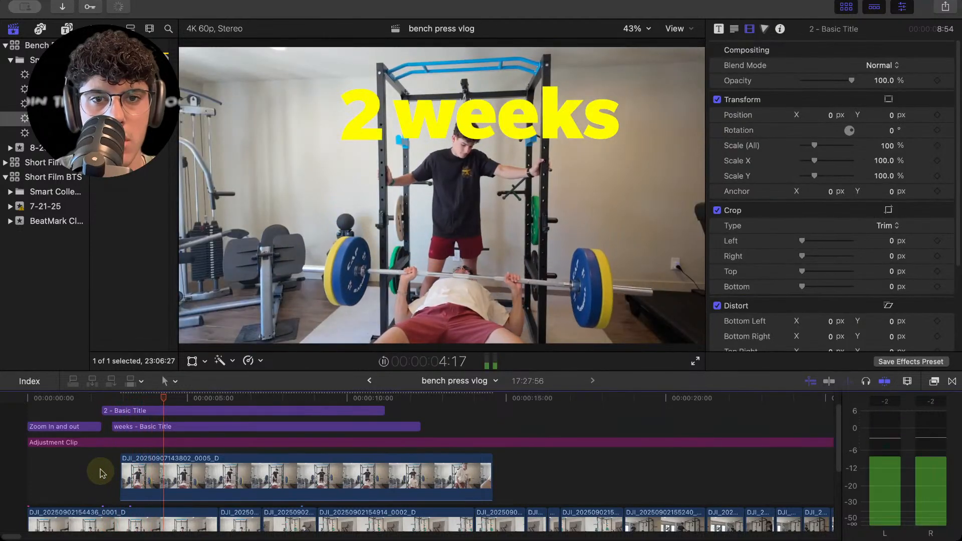
left_click(101, 471)
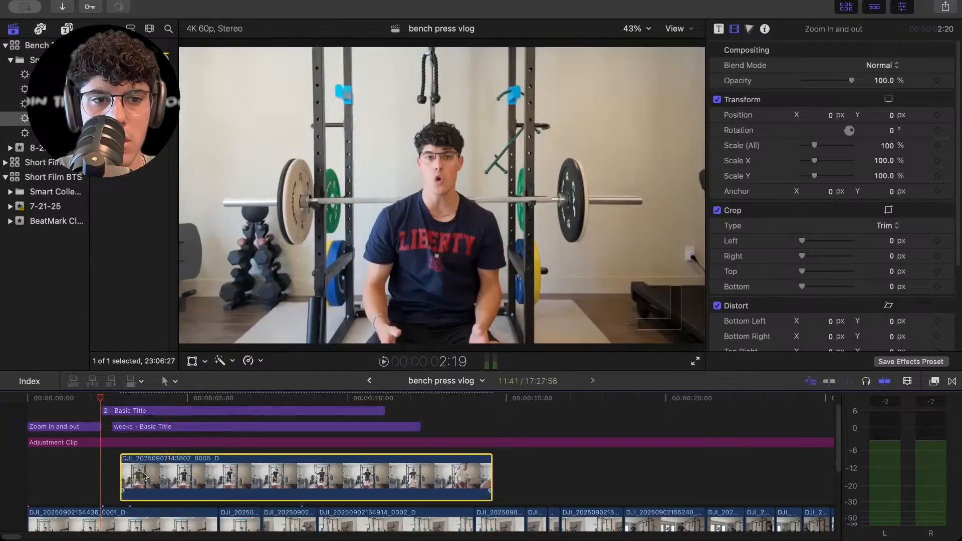
left_click_drag(123, 471, 159, 475)
key("space")
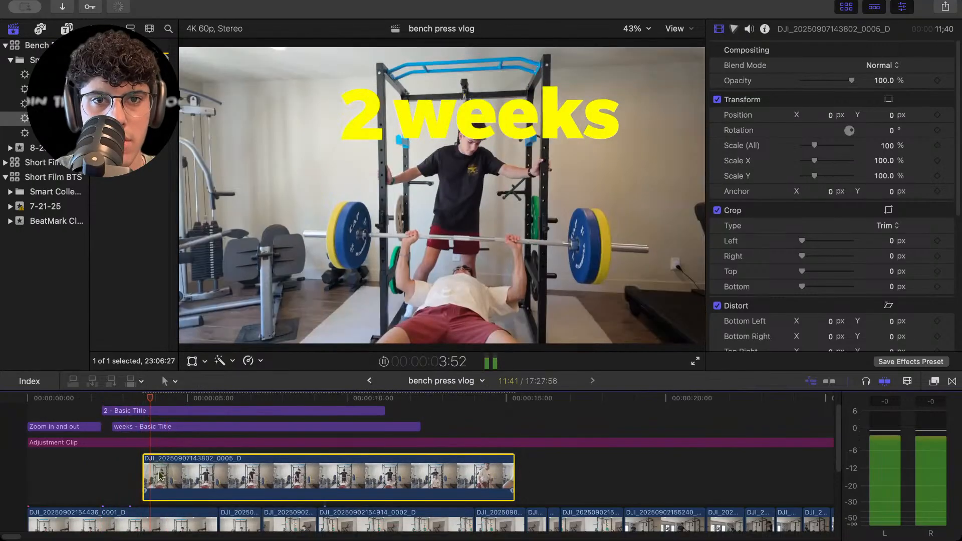
left_click(134, 456)
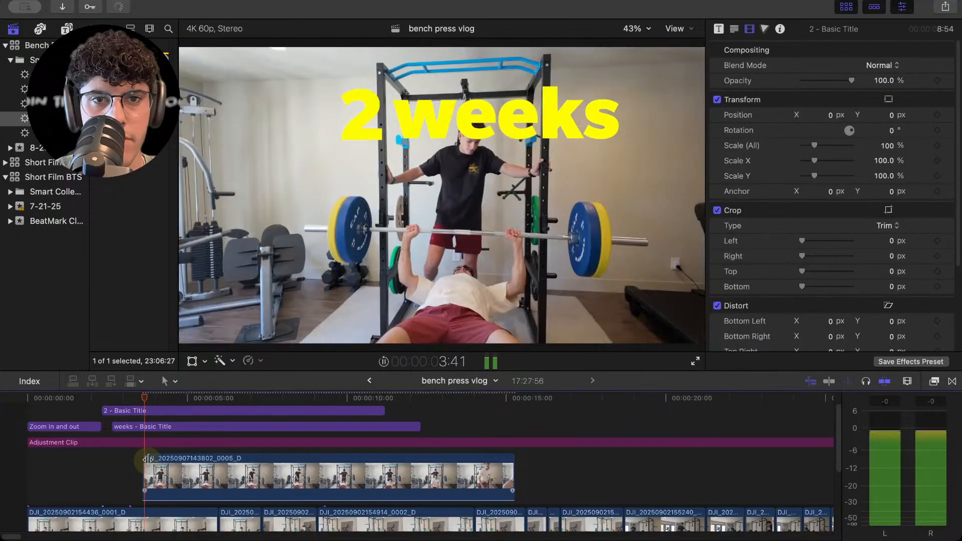
left_click_drag(152, 474, 181, 472)
key("space")
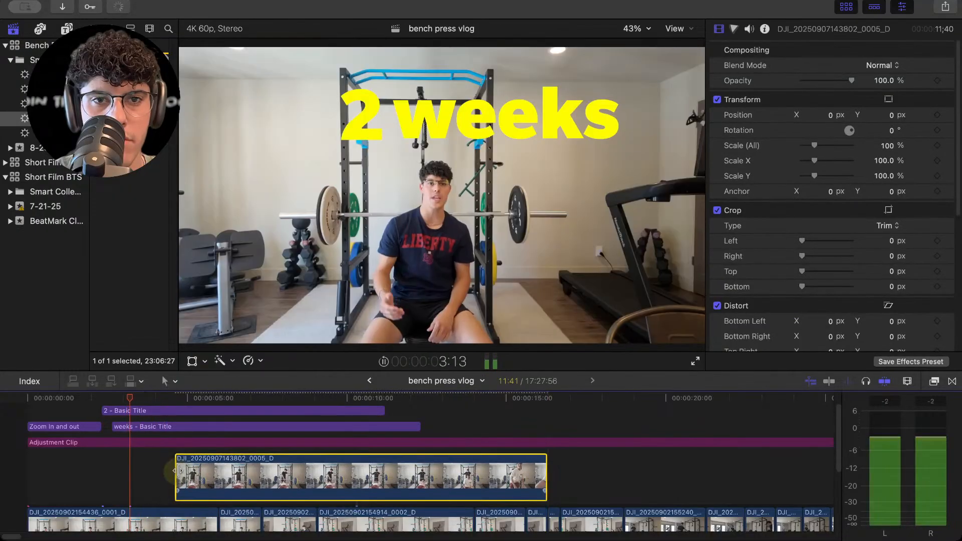
key("space")
left_click(157, 479)
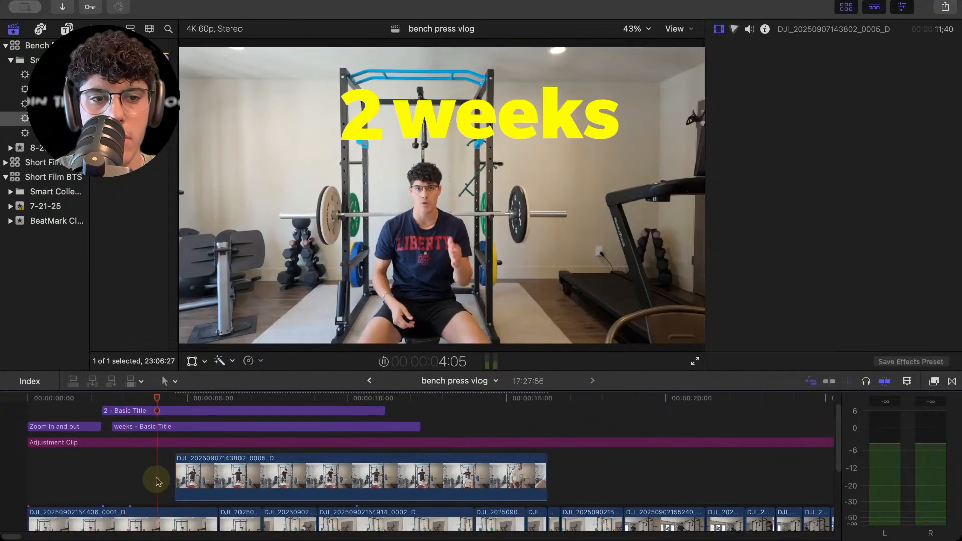
key("space")
key("space")
left_click(204, 480)
mouse_move(203, 482)
left_mouse_down()
mouse_move(189, 482)
mouse_move(200, 483)
left_mouse_up()
left_click(143, 464)
key("space")
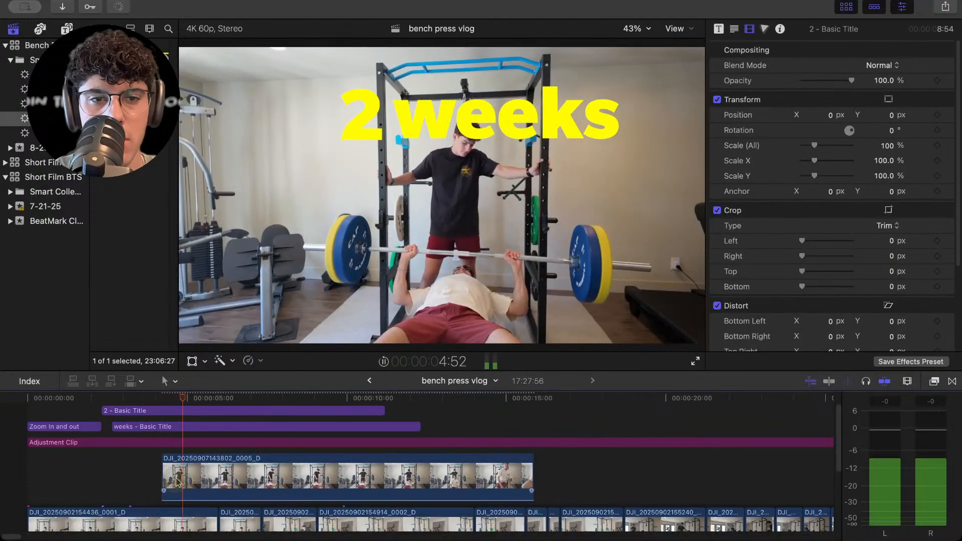
left_click(178, 482)
key("super+b")
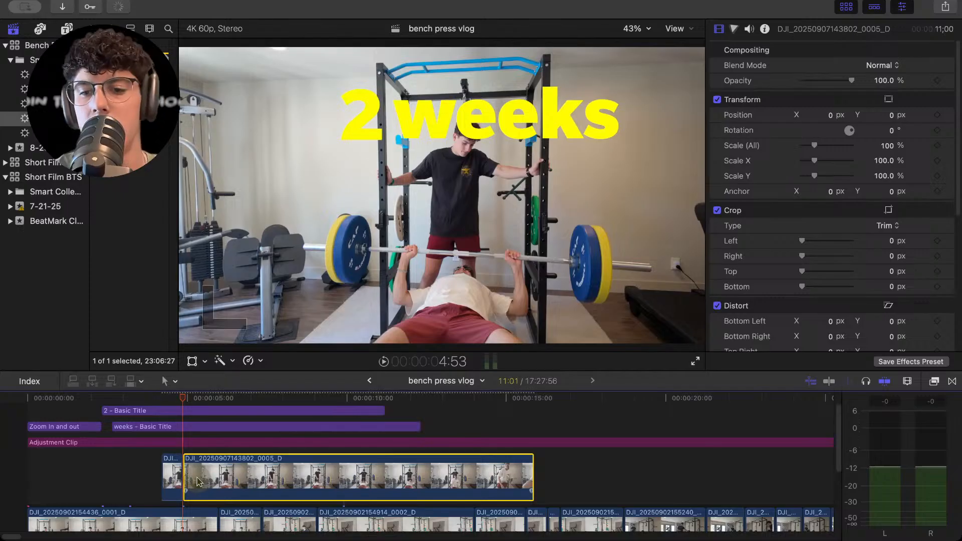
key("space")
key("space")
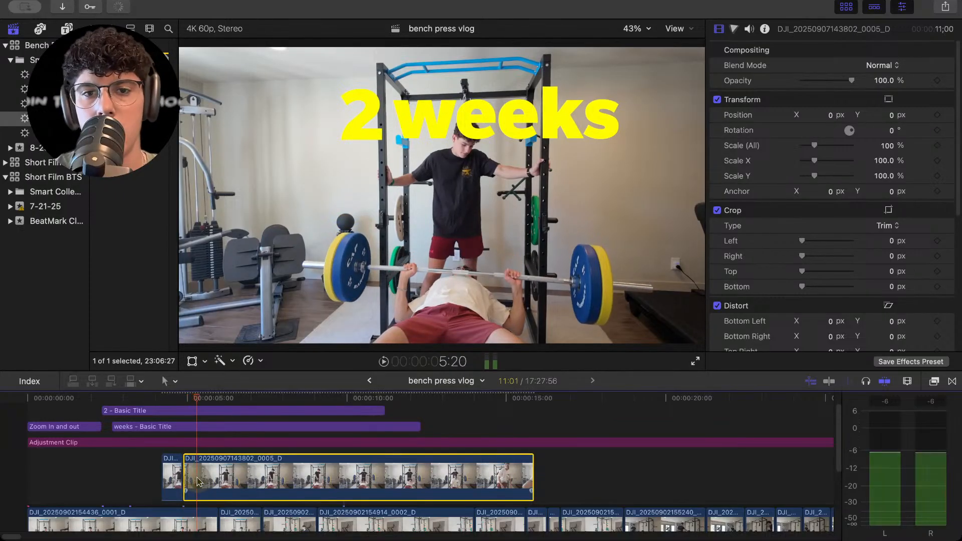
key("Delete")
key("super+minus")
key("super+minus")
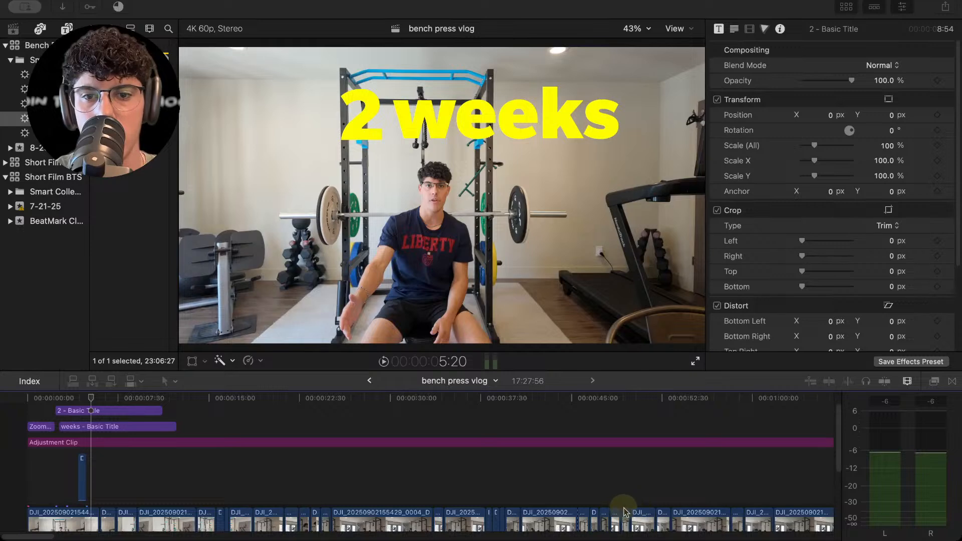
left_click_drag(788, 421, 191, 454)
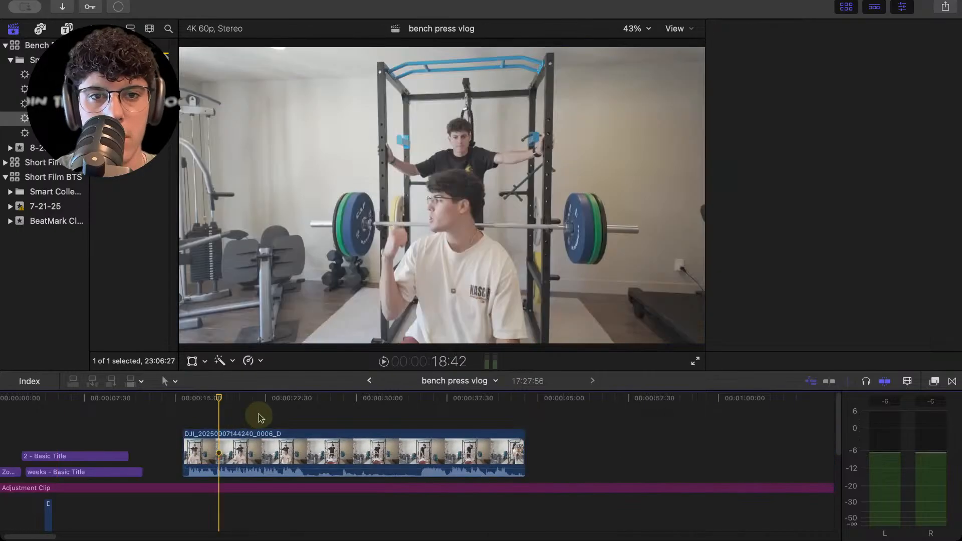
left_click(261, 451)
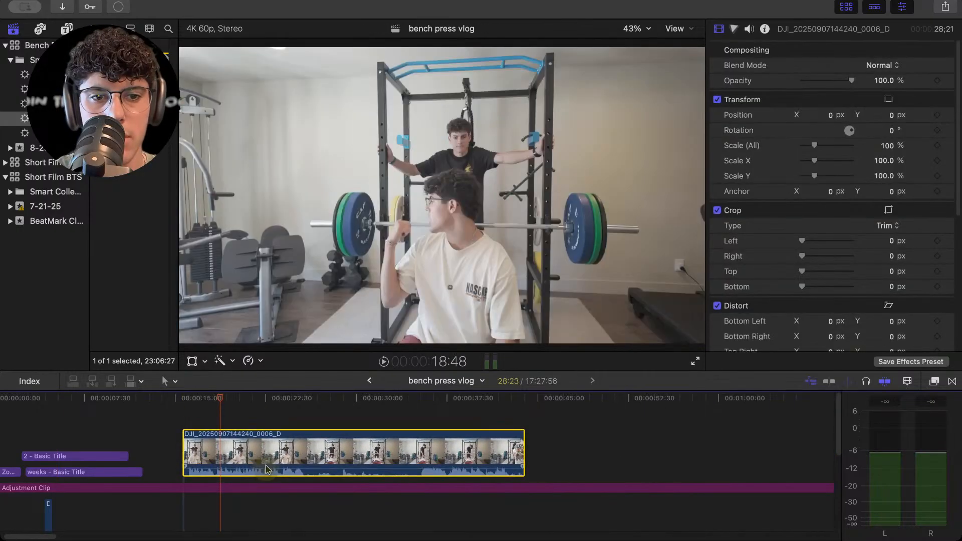
left_click_drag(221, 401, 389, 411)
left_click(377, 418)
left_click(368, 434)
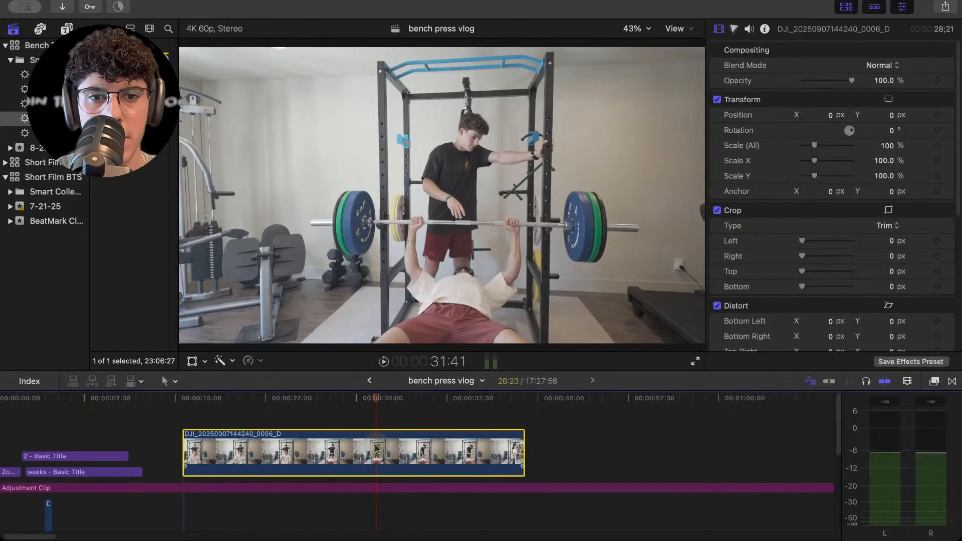
key("super+b")
key("Delete")
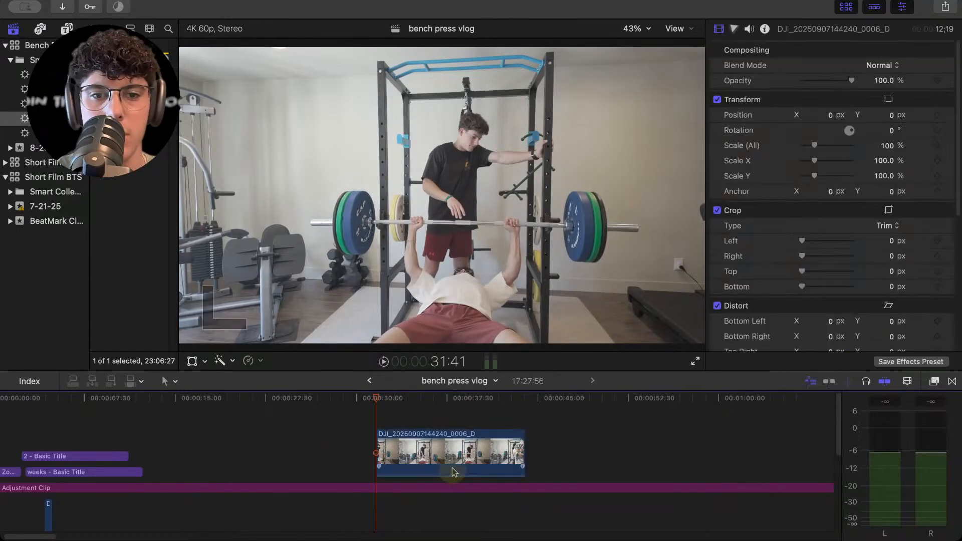
left_click_drag(448, 455, 186, 509)
left_click_drag(234, 490, 174, 441)
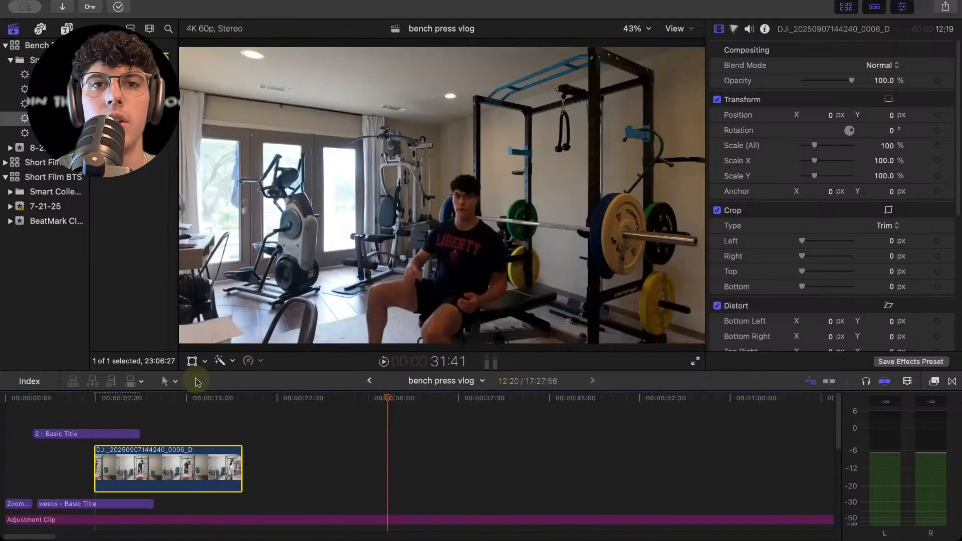
scroll(167, 451, "down", 5)
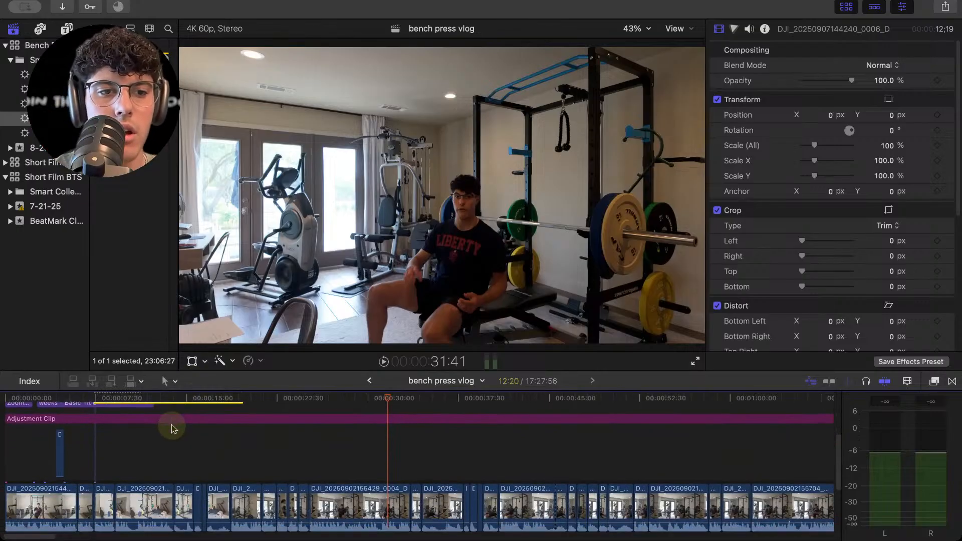
scroll(175, 428, "up", 3)
left_click_drag(180, 424, 169, 485)
left_click(62, 480)
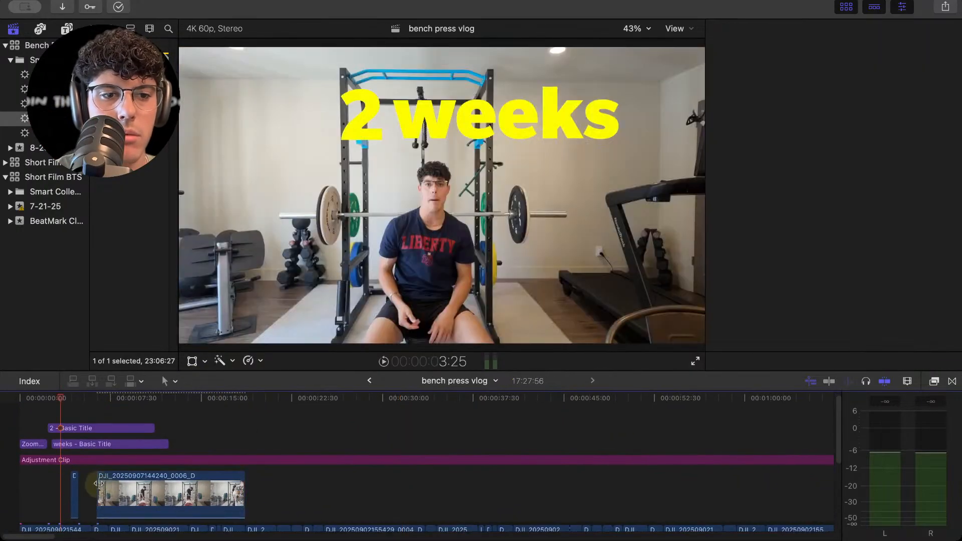
left_click(88, 485)
key("super+equal")
key("super+equal")
key("super+equal")
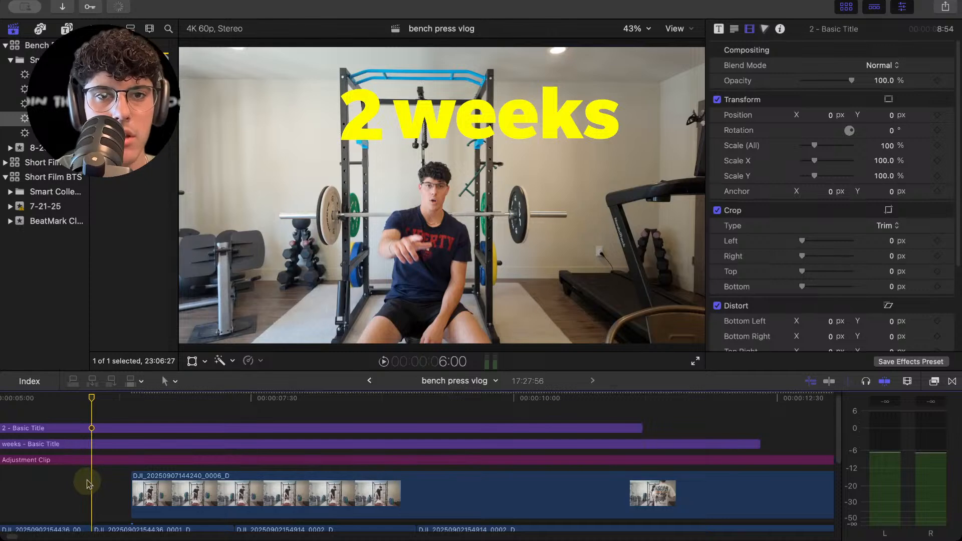
key("space")
key("space")
key("super+minus")
key("super+minus")
key("super+minus")
scroll(122, 484, "left", 3)
scroll(178, 487, "down", 1)
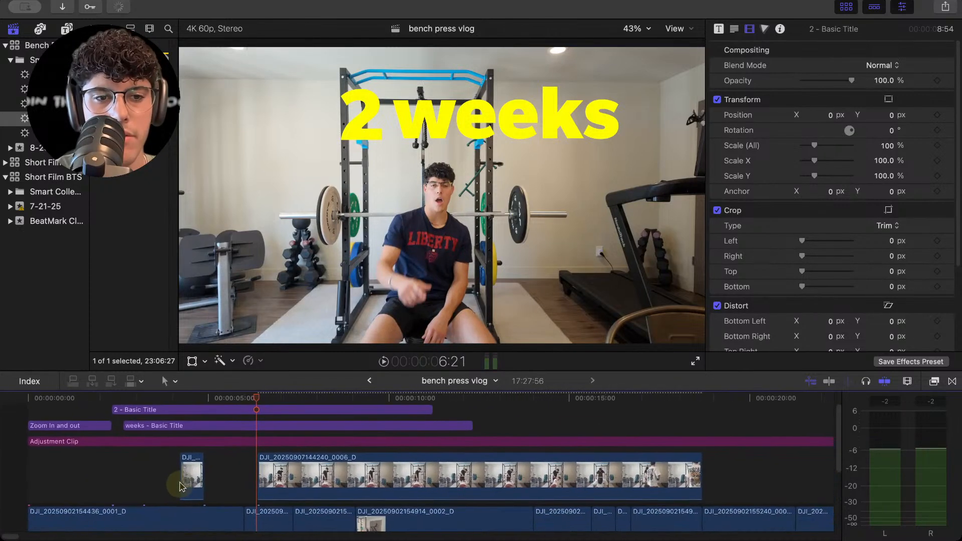
left_click(161, 480)
key("space")
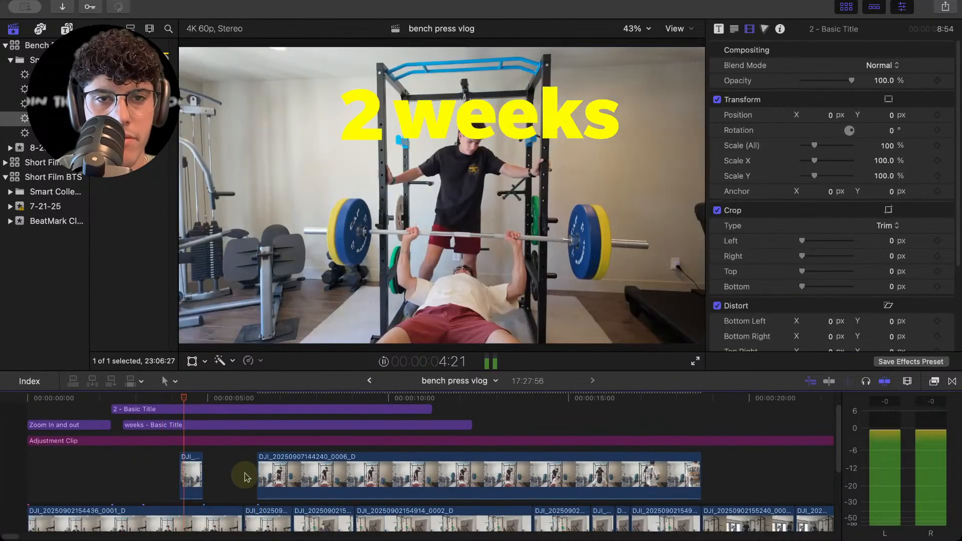
key("space")
left_click_drag(293, 478, 246, 477)
key("space")
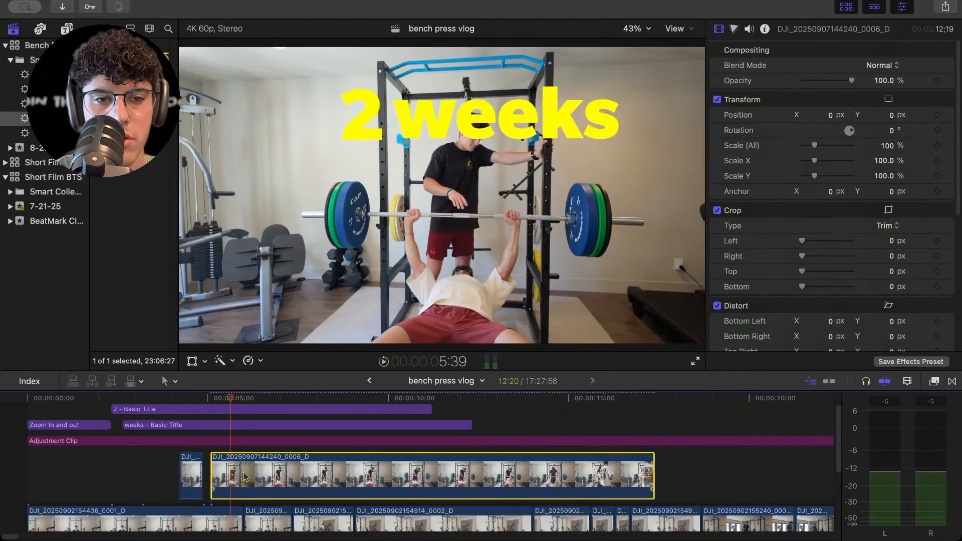
left_click_drag(216, 478, 288, 476)
left_click(160, 475)
key("space")
key("super+4")
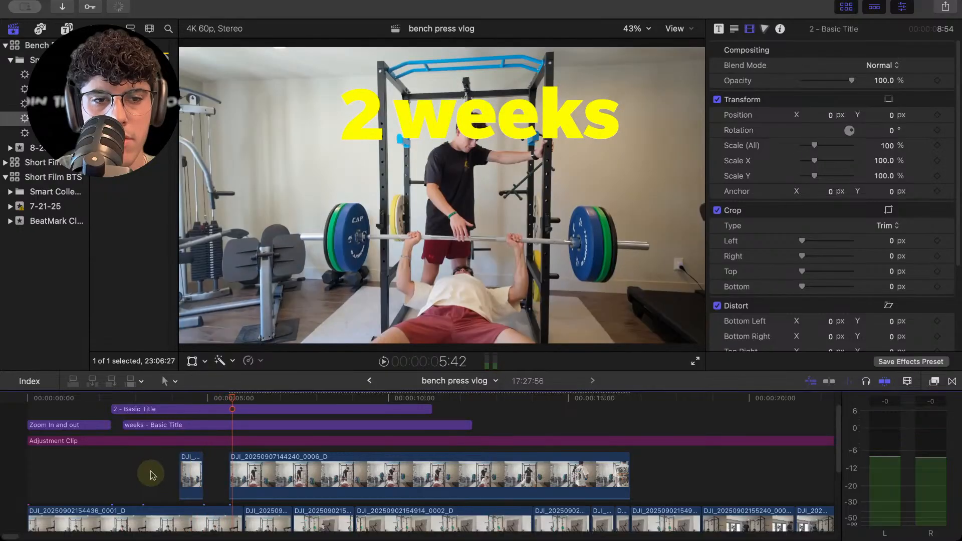
left_click(153, 476)
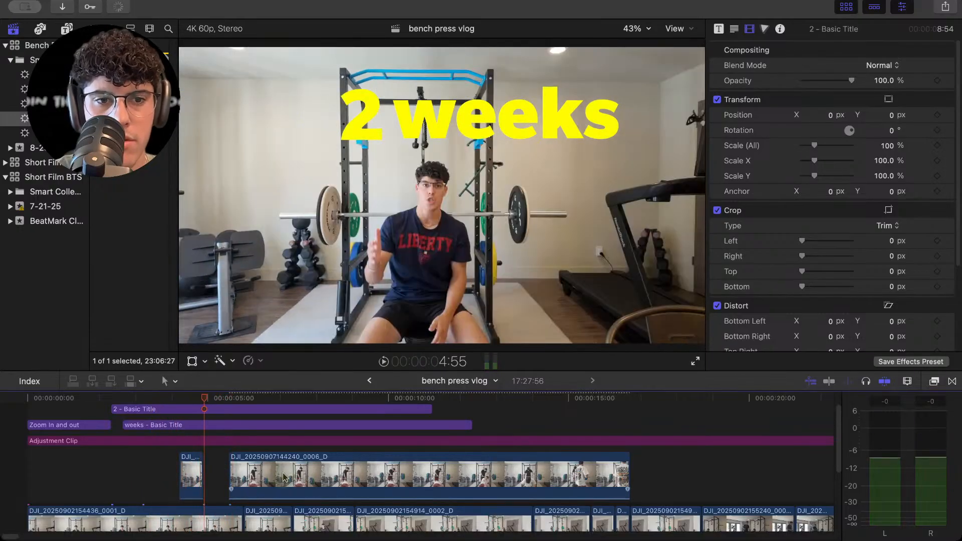
left_click_drag(286, 471, 245, 477)
key("super+equal")
key("space")
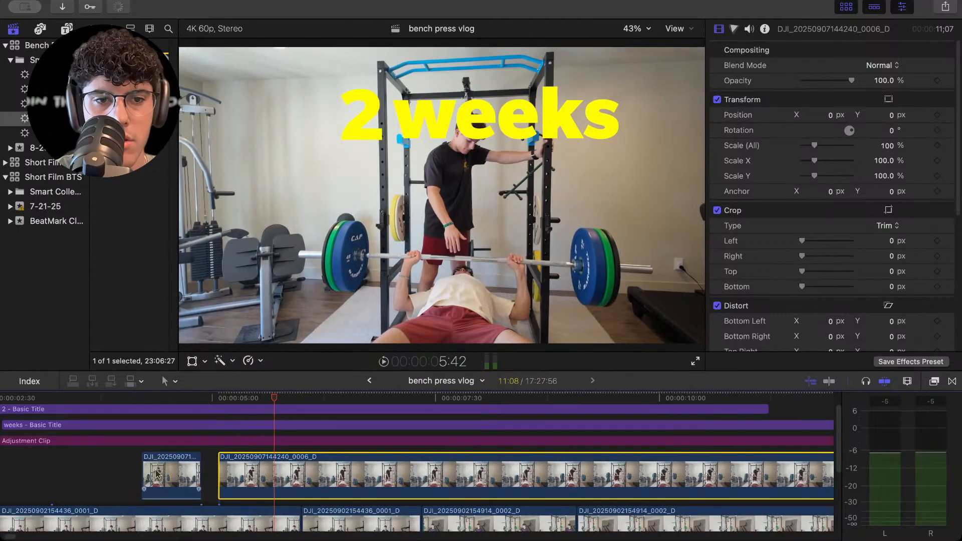
left_click(112, 469)
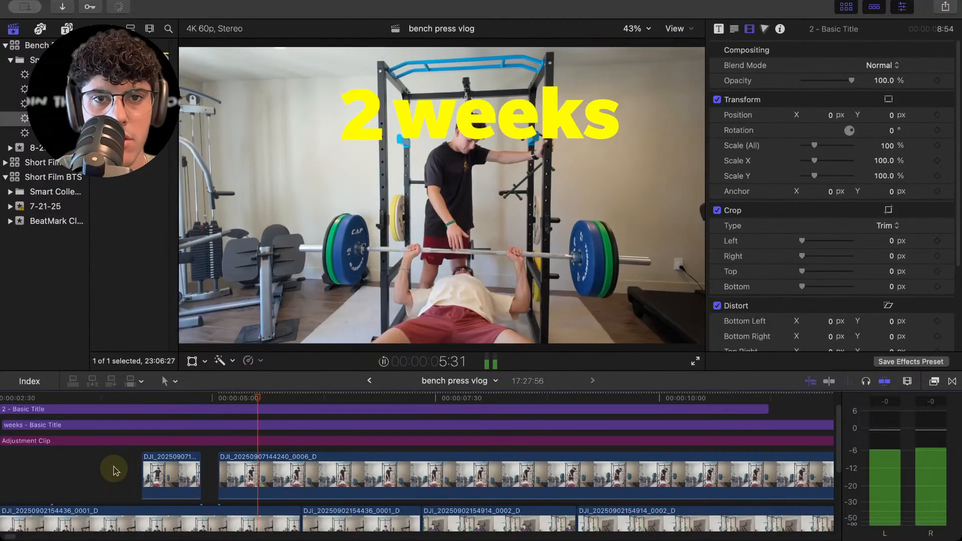
key("space")
left_click_drag(228, 479, 248, 479)
left_click(215, 475)
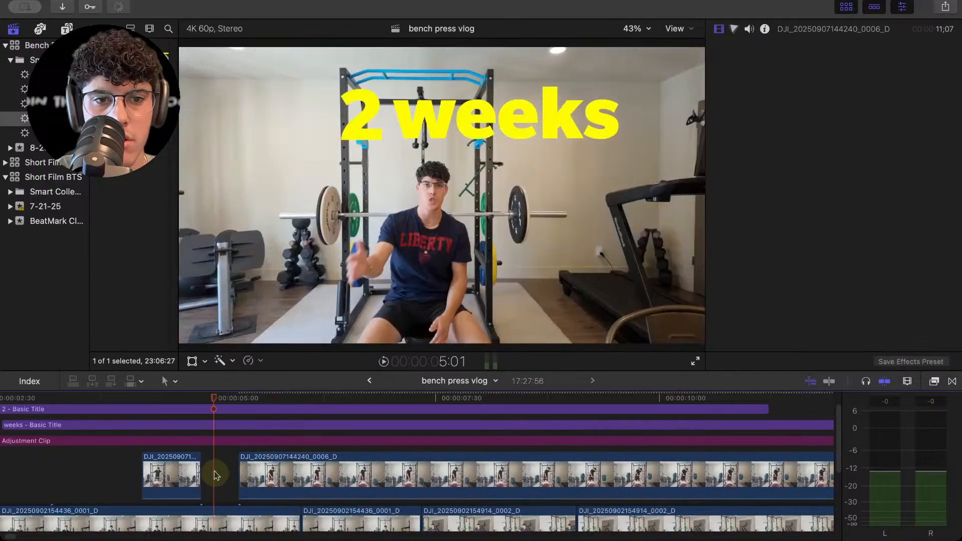
key("space")
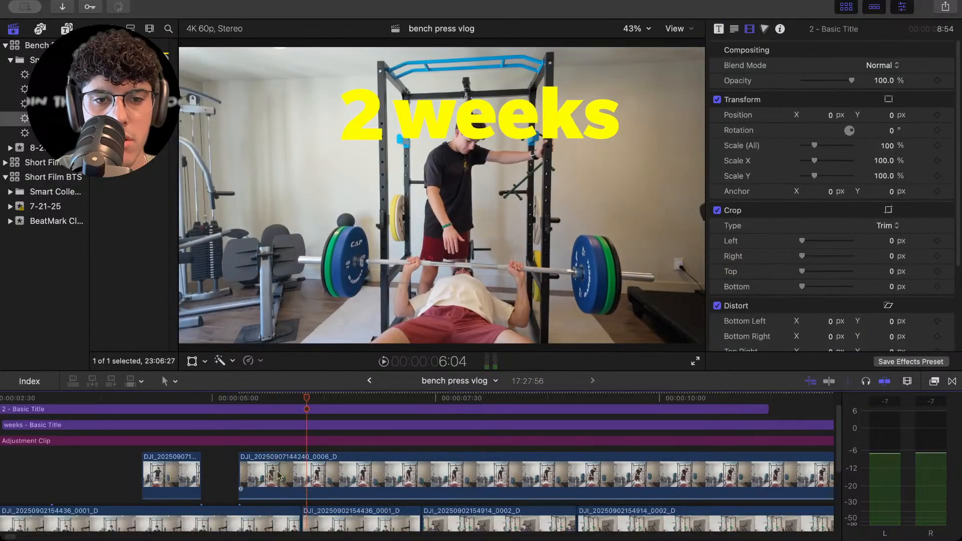
left_click(222, 468)
key("space")
left_click(292, 474)
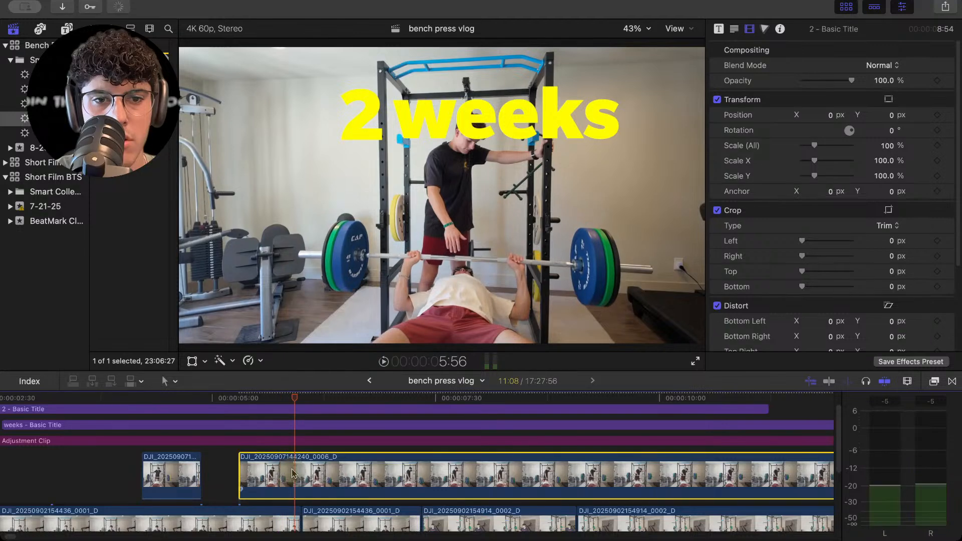
key("super+b")
key("Delete")
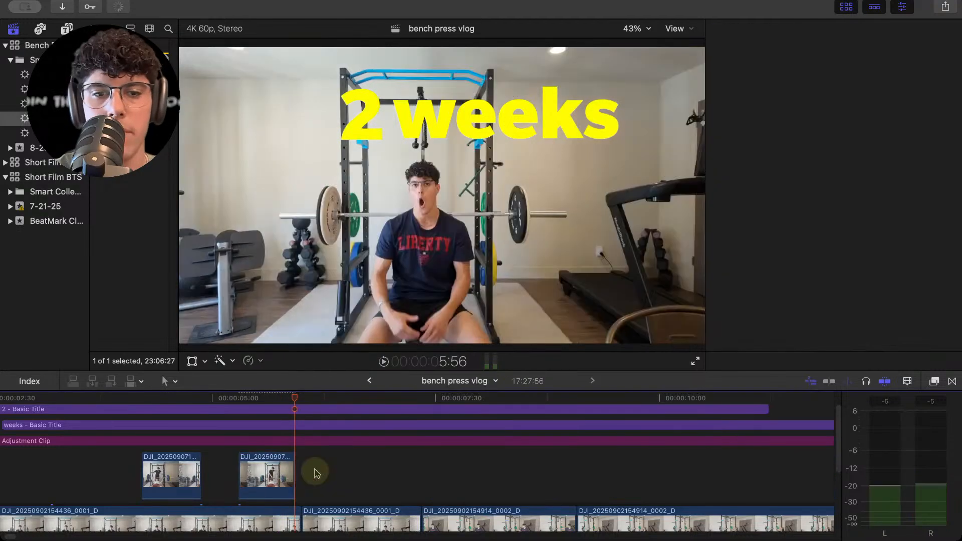
left_click_drag(293, 474, 304, 473)
key("super+minus")
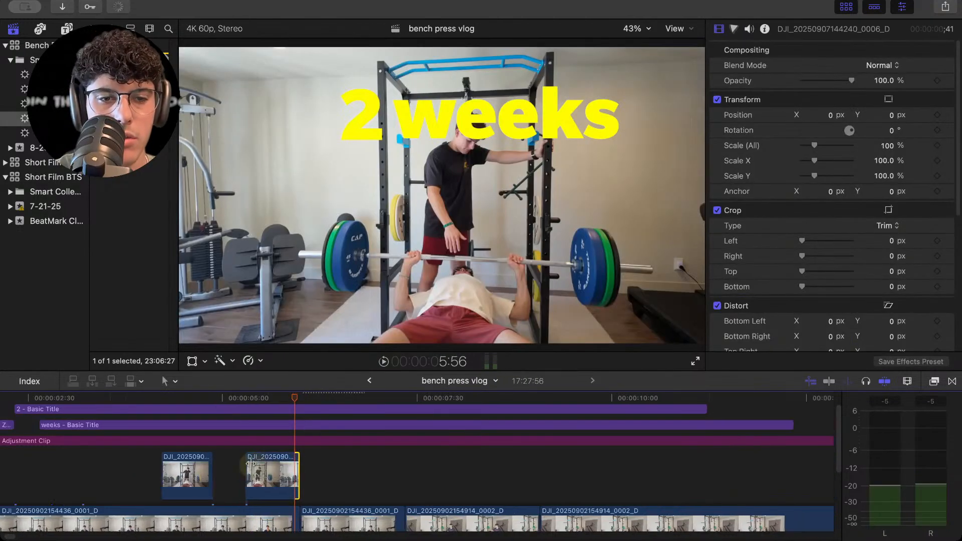
left_click_drag(168, 460, 115, 475)
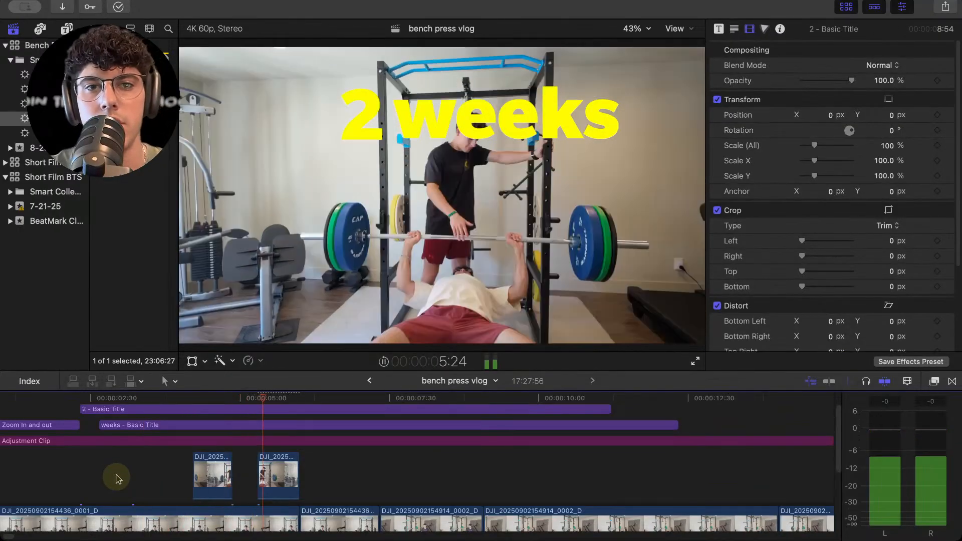
left_click(118, 476)
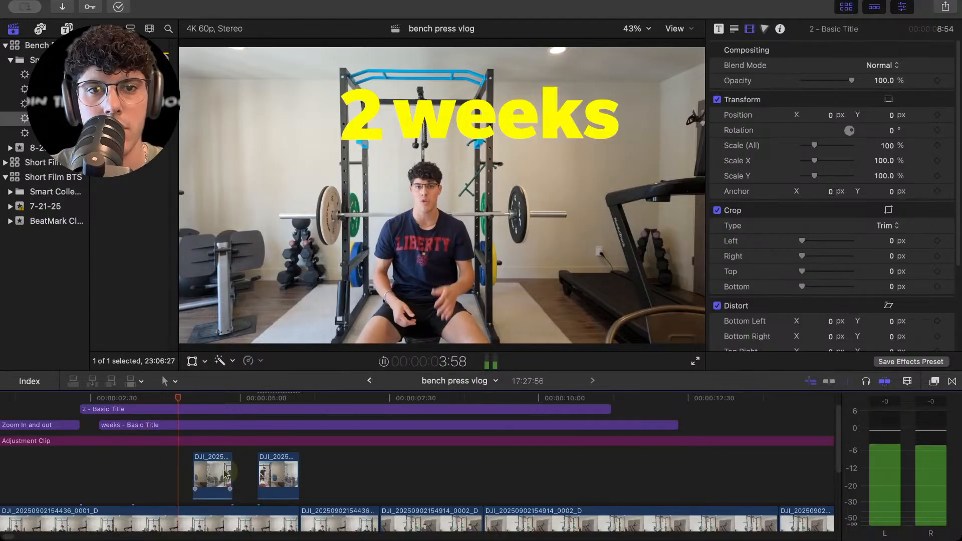
key("space")
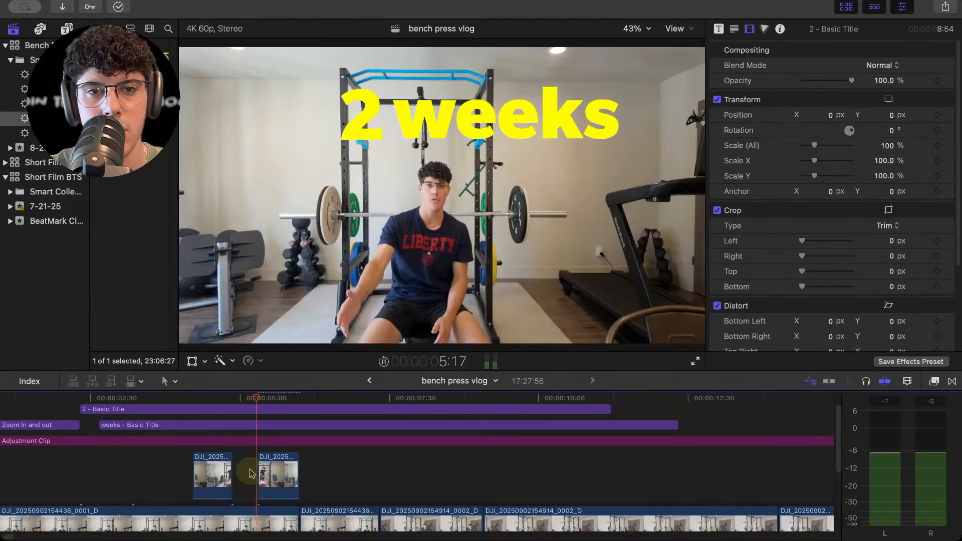
left_click_drag(260, 471, 274, 474)
left_click(120, 471)
key("space")
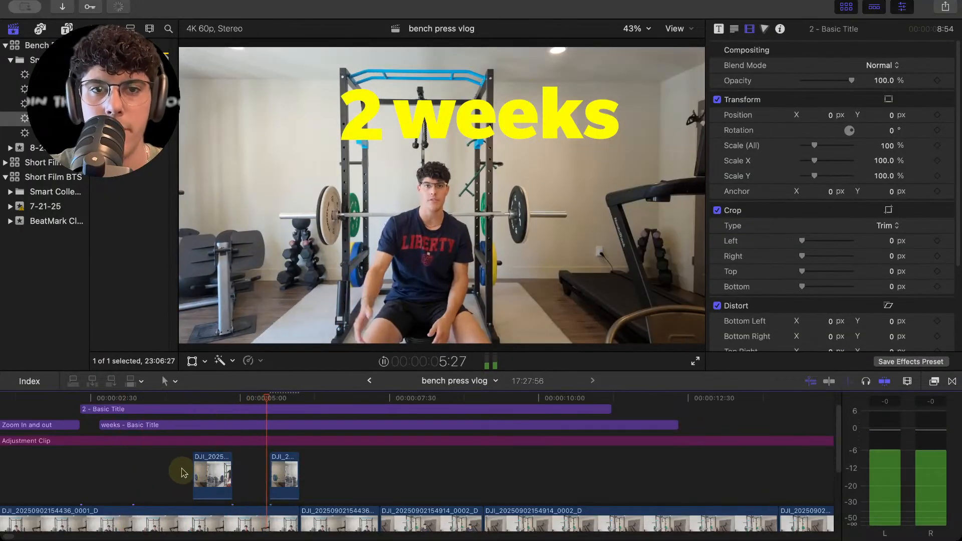
key("space")
Extend the second B-roll clip's start and the first one's end so they meet at about 5.1 seconds, and play the section.
left_click_drag(271, 483, 246, 478)
left_click(232, 479)
left_click(152, 474)
key("space")
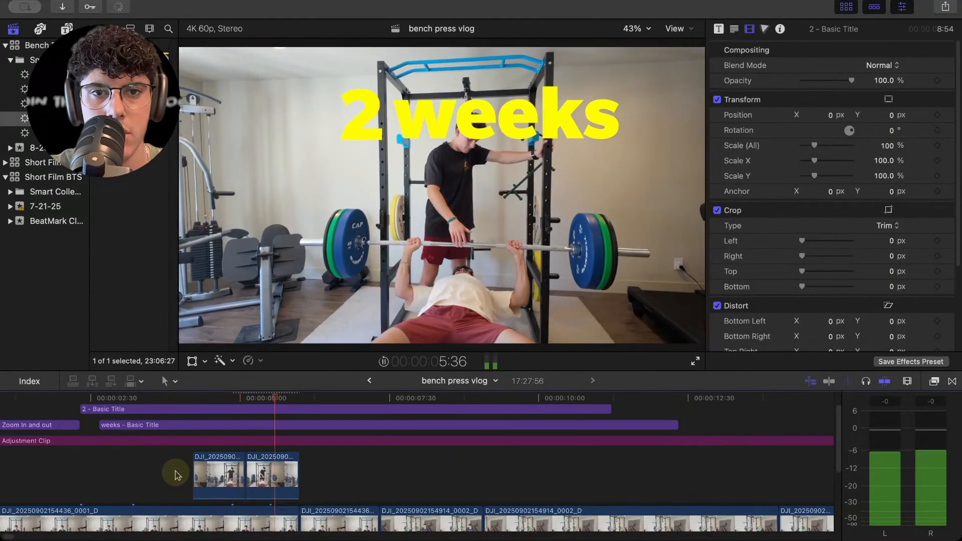
key("space")
left_click(190, 477)
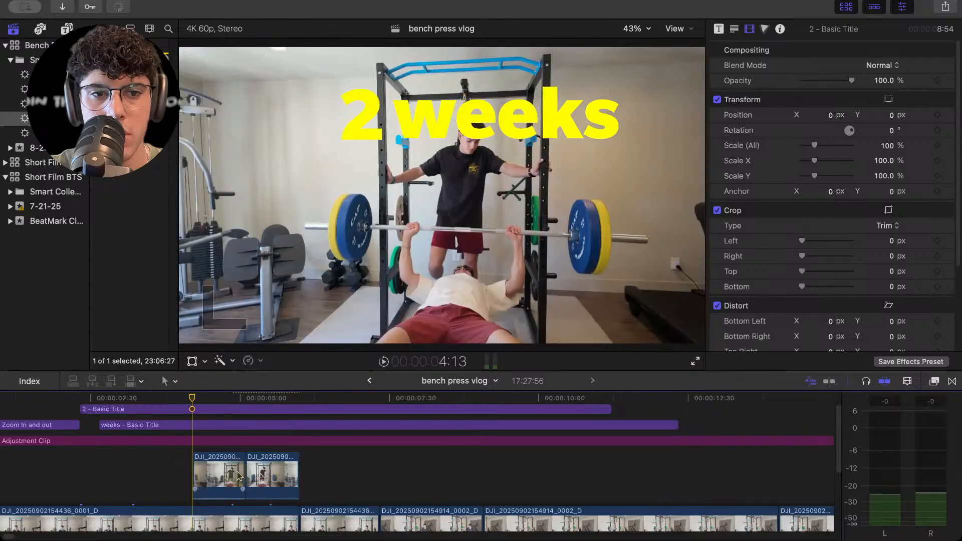
Trim a gap between the two B-roll clips, ending the first at about 4.9 seconds and starting the second at about 5.2, and play it.
mouse_move(245, 476)
left_mouse_down()
mouse_move(233, 475)
mouse_move(253, 476)
left_mouse_up()
key("space")
left_click(181, 465)
key("super+4")
key("space")
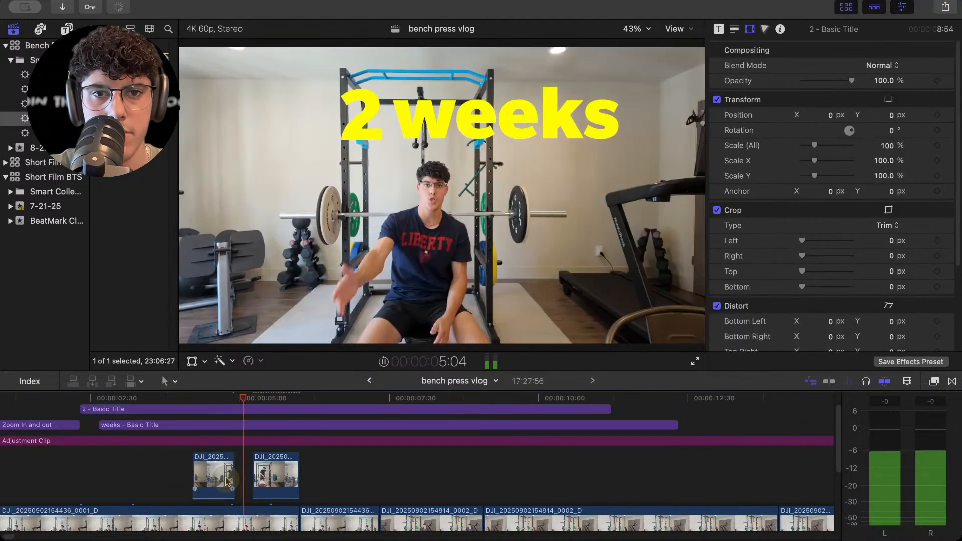
left_click(244, 476)
key("space")
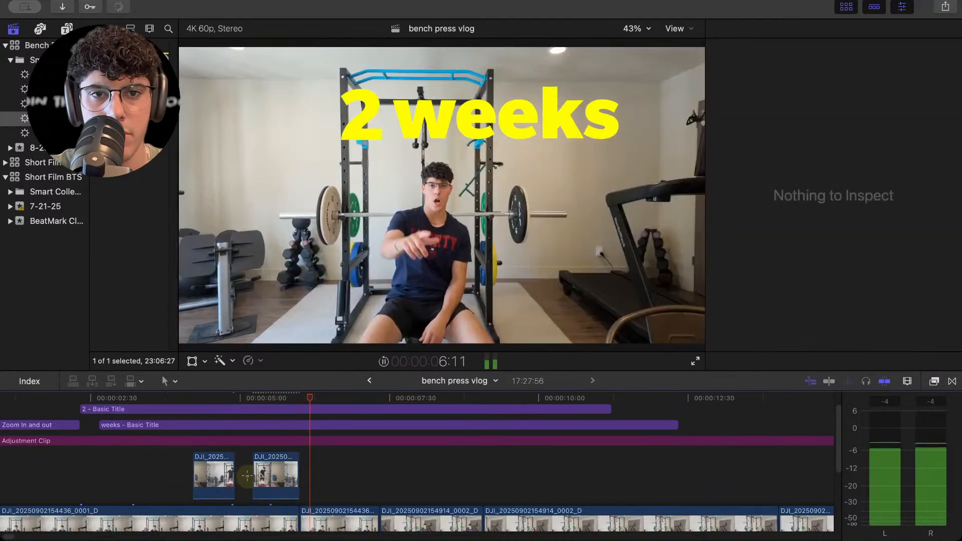
Trim the beginning of the second B-roll clip so it starts at about 5.3 seconds and play the section repeatedly.
left_click_drag(253, 475, 259, 475)
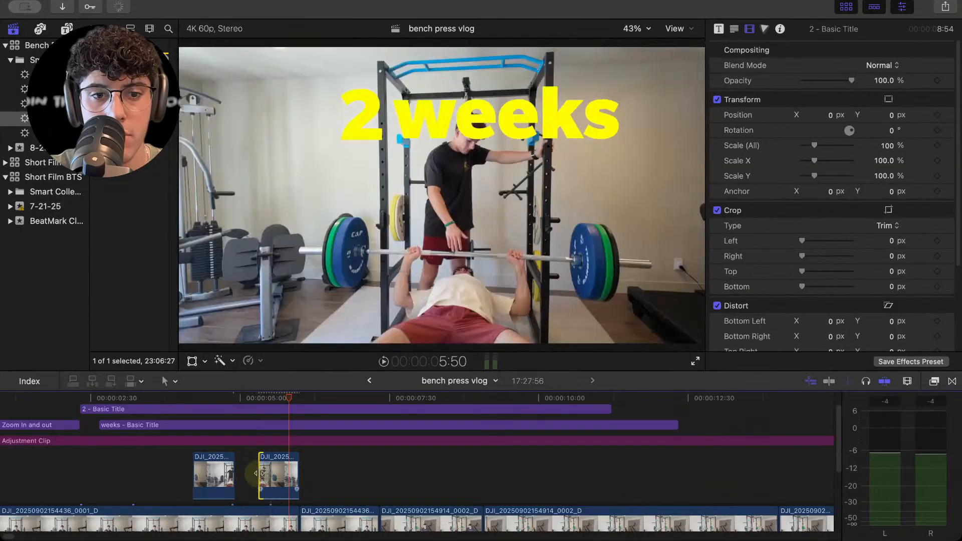
left_click(243, 473)
key("space")
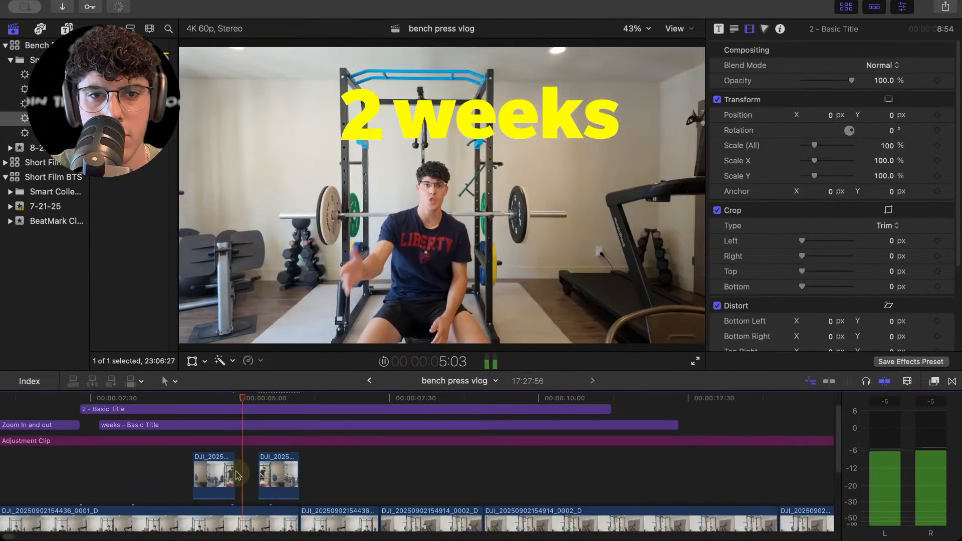
left_click(186, 476)
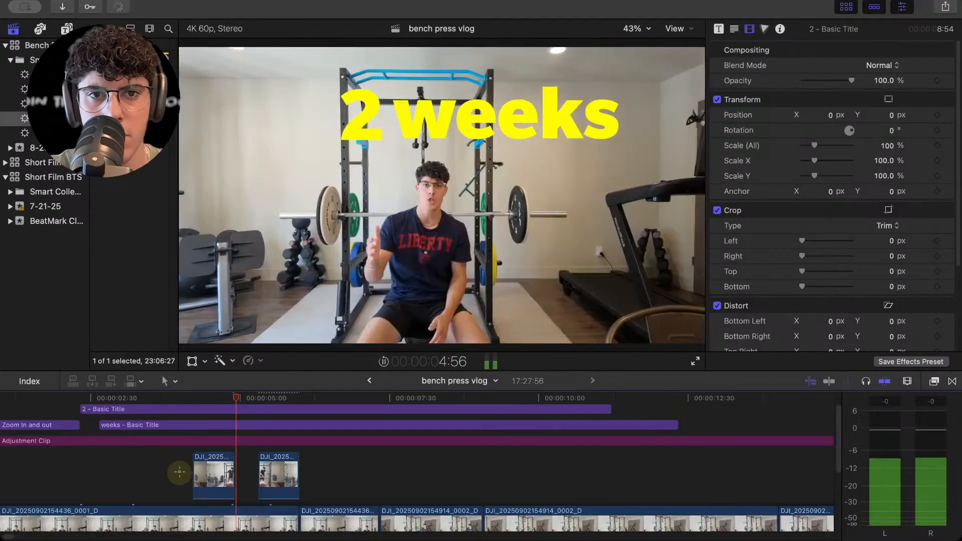
left_click(181, 476)
key("space")
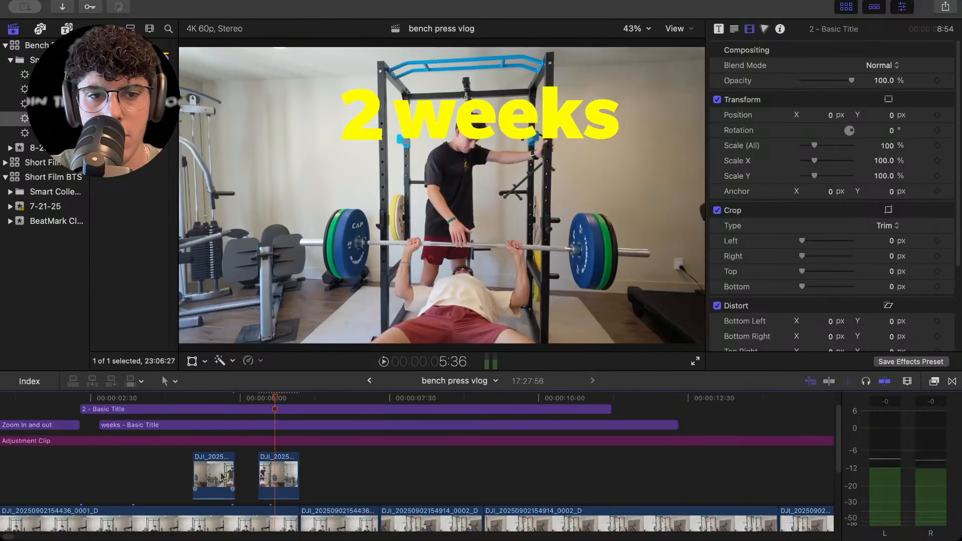
left_click_drag(214, 474, 209, 474)
left_click(172, 477)
key("space")
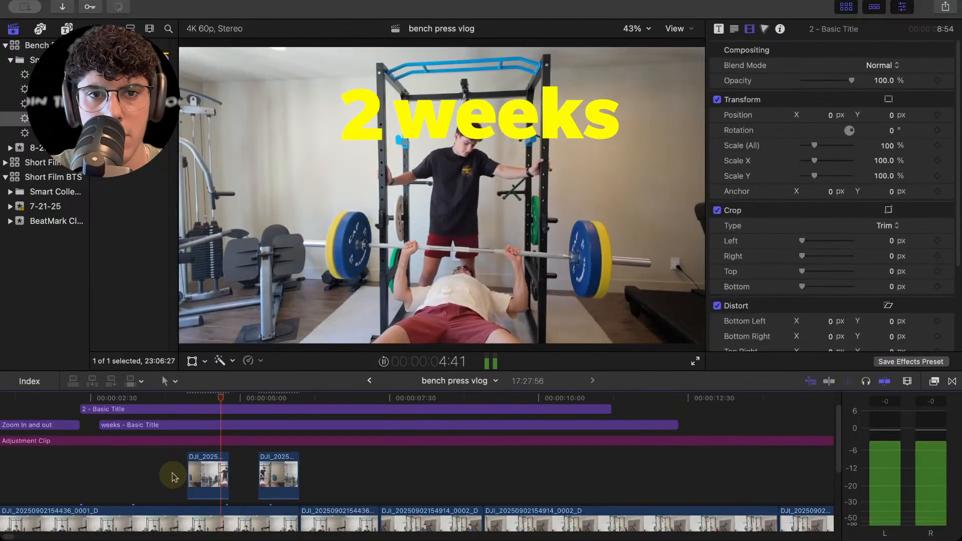
left_click(184, 476)
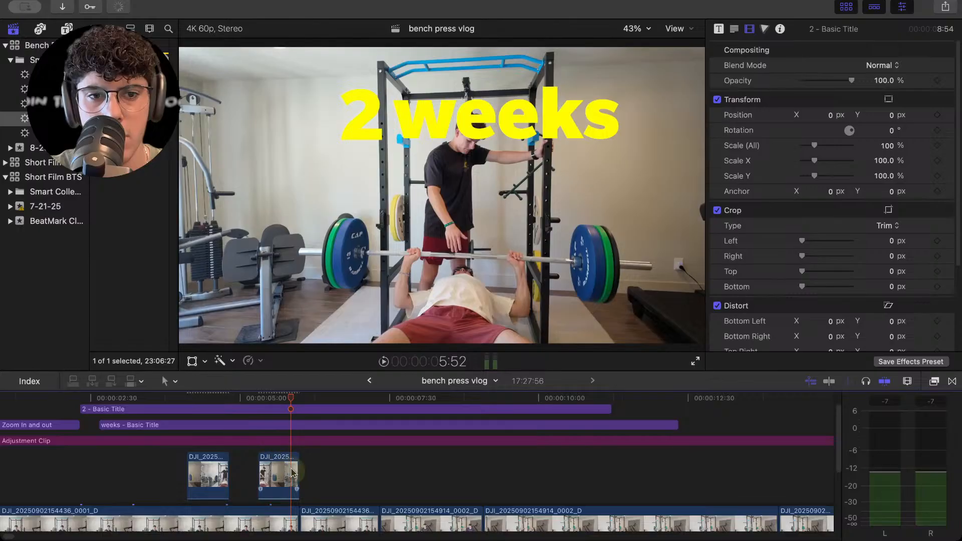
left_click_drag(299, 470, 300, 470)
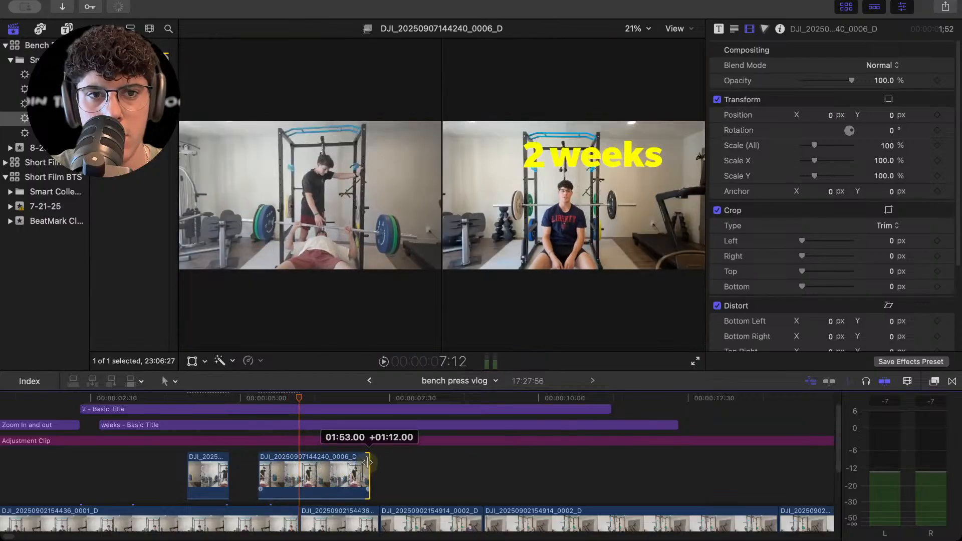
mouse_move(361, 464)
left_mouse_down()
mouse_move(344, 464)
mouse_move(362, 464)
left_mouse_up()
mouse_move(259, 476)
left_mouse_down()
mouse_move(299, 473)
mouse_move(262, 473)
left_mouse_up()
left_click(242, 473)
key("space")
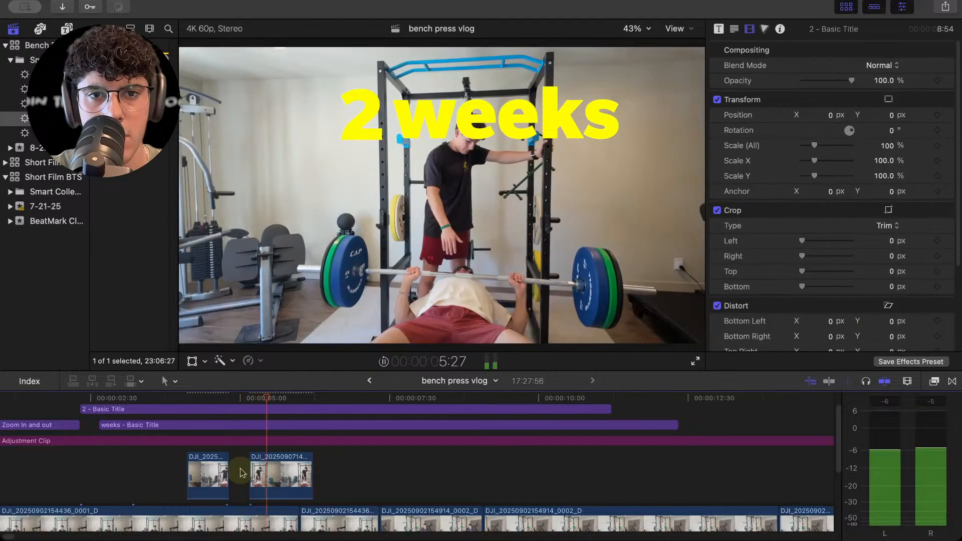
left_click(240, 473)
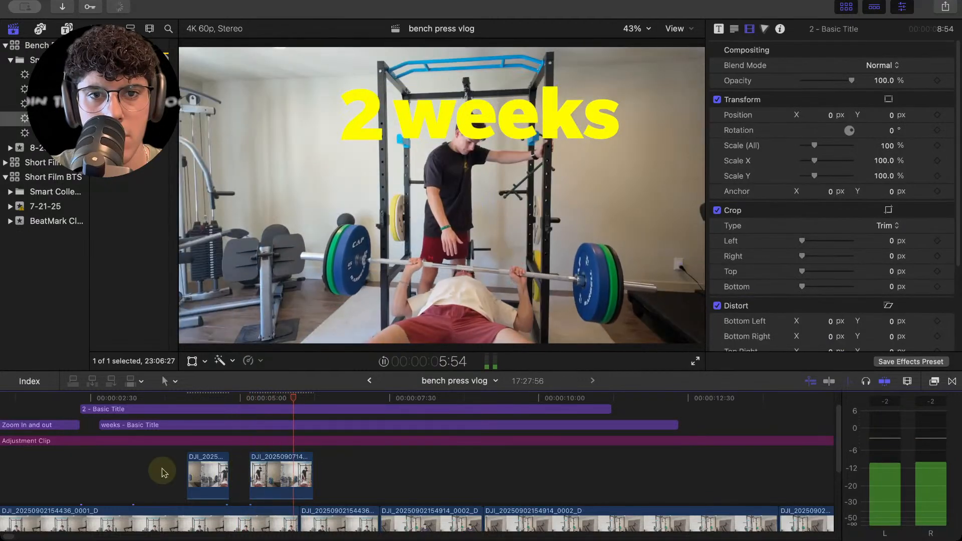
left_click(162, 472)
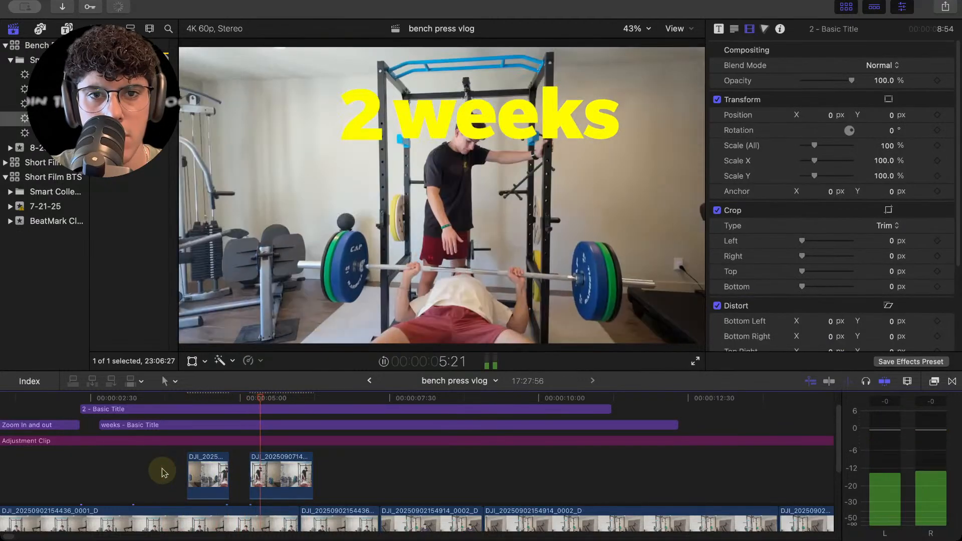
left_click(163, 472)
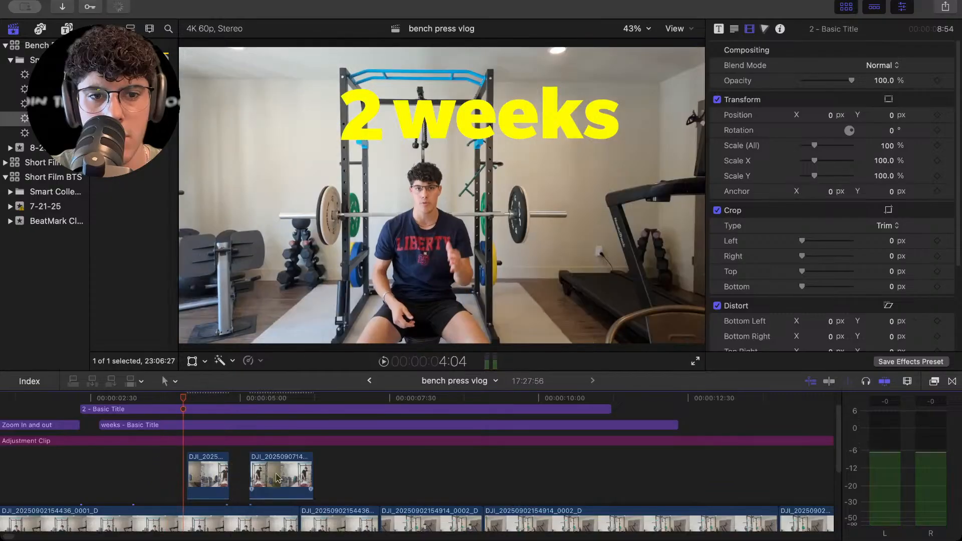
left_click_drag(309, 476, 286, 475)
left_click_drag(273, 475, 285, 475)
left_click(227, 475)
key("space")
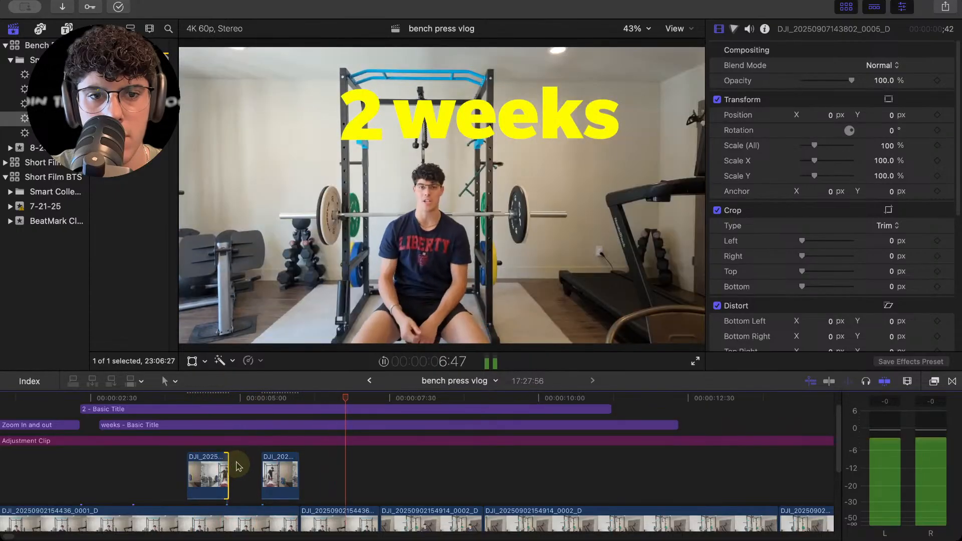
key("space")
left_click_drag(297, 474, 310, 475)
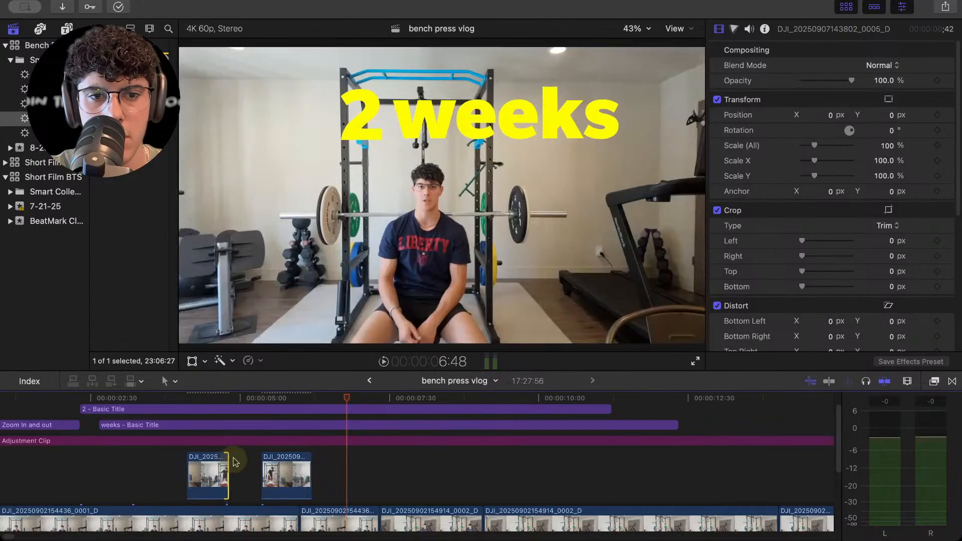
left_click(240, 461)
key("space")
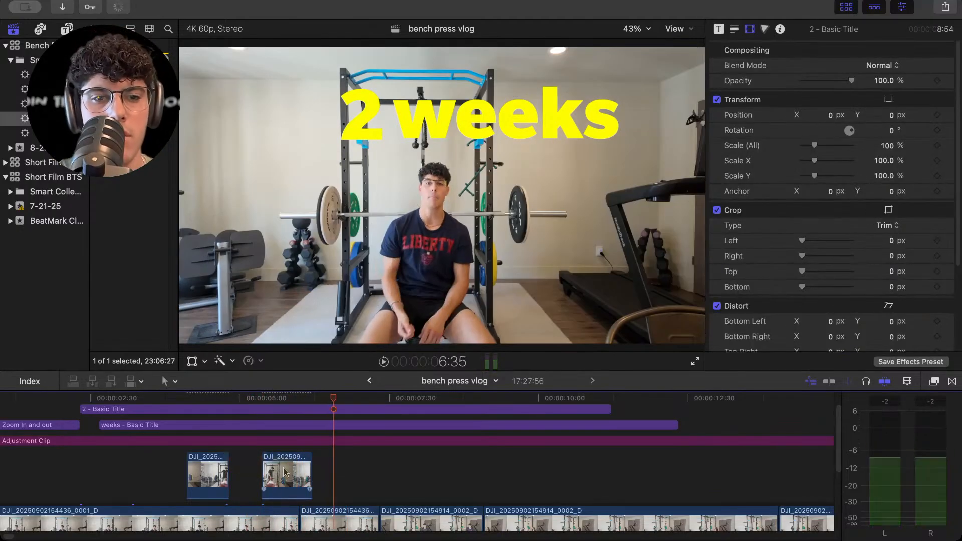
left_click_drag(306, 472, 291, 514)
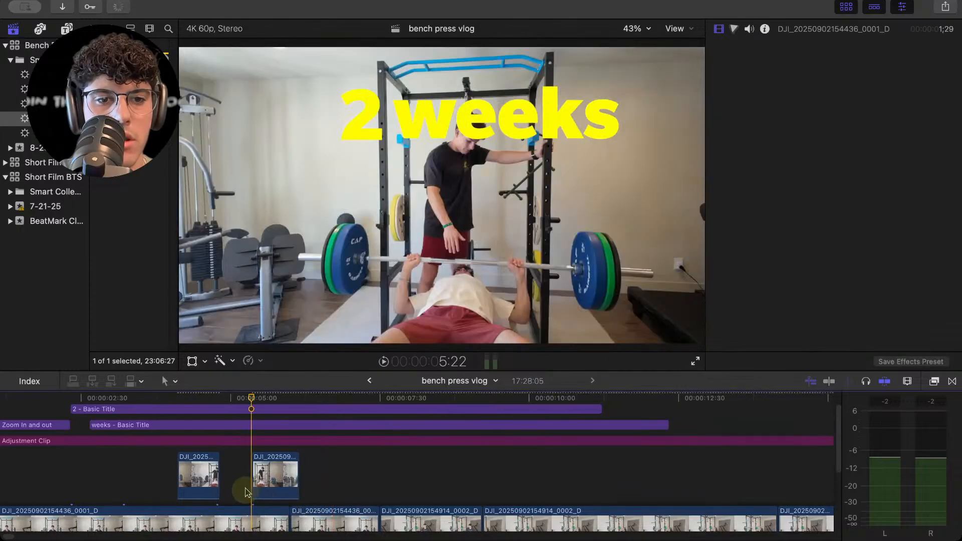
key("space")
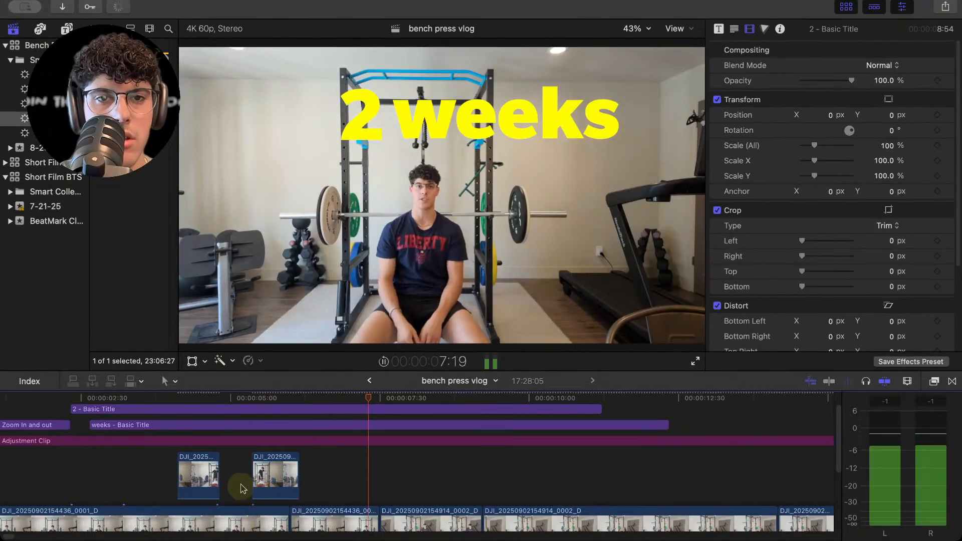
key("space")
Play the vlog from the very beginning to check the zoom, titles and opening with more of the timeline in view.
key("super+minus")
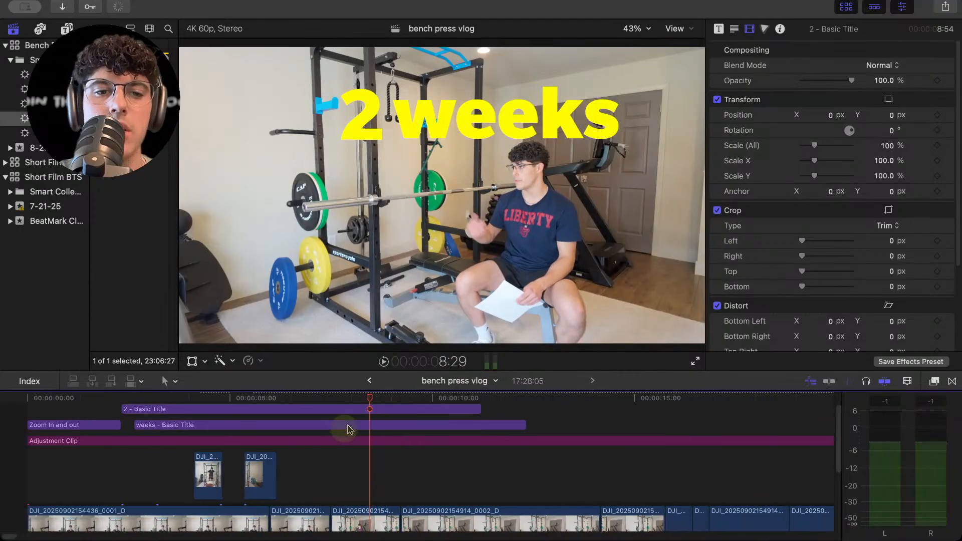
key("super+minus")
key("Home")
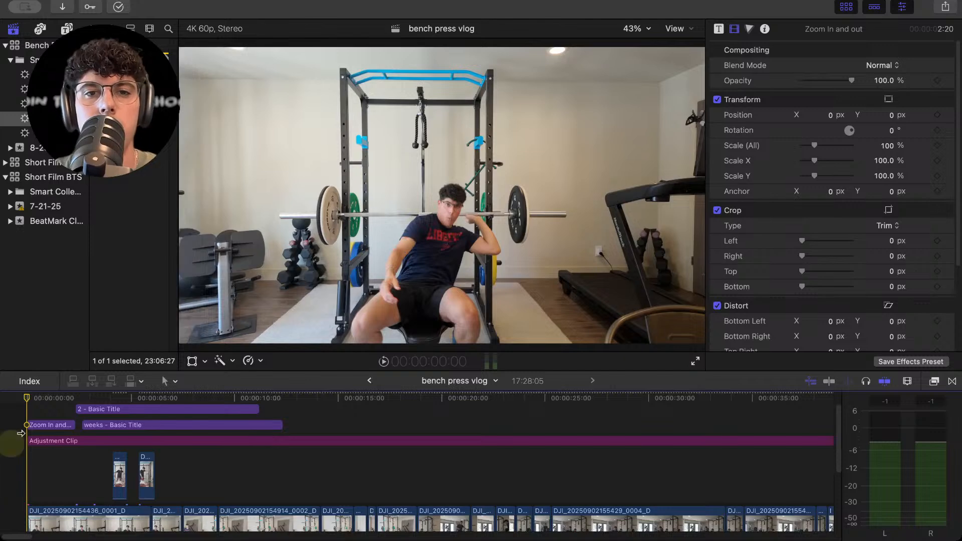
key("space")
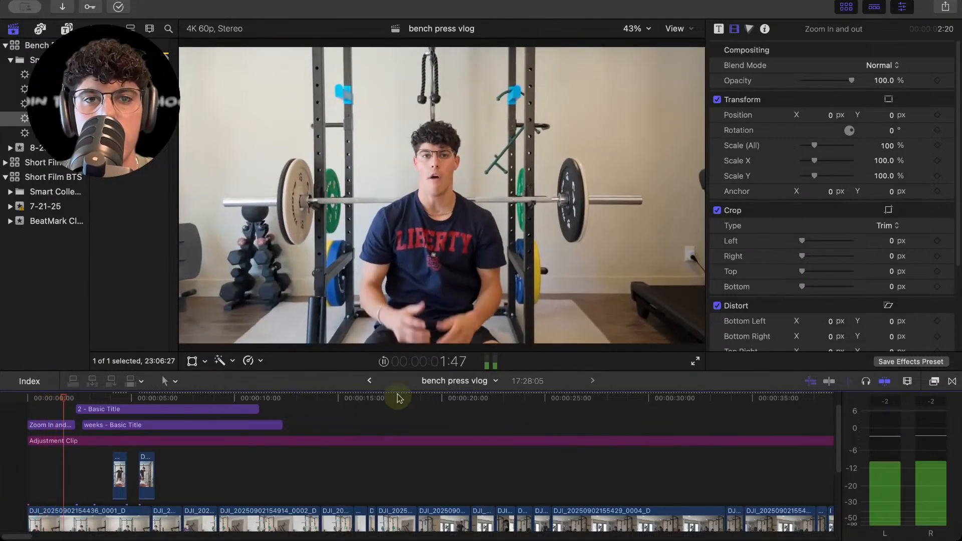
key("space")
key("super+minus")
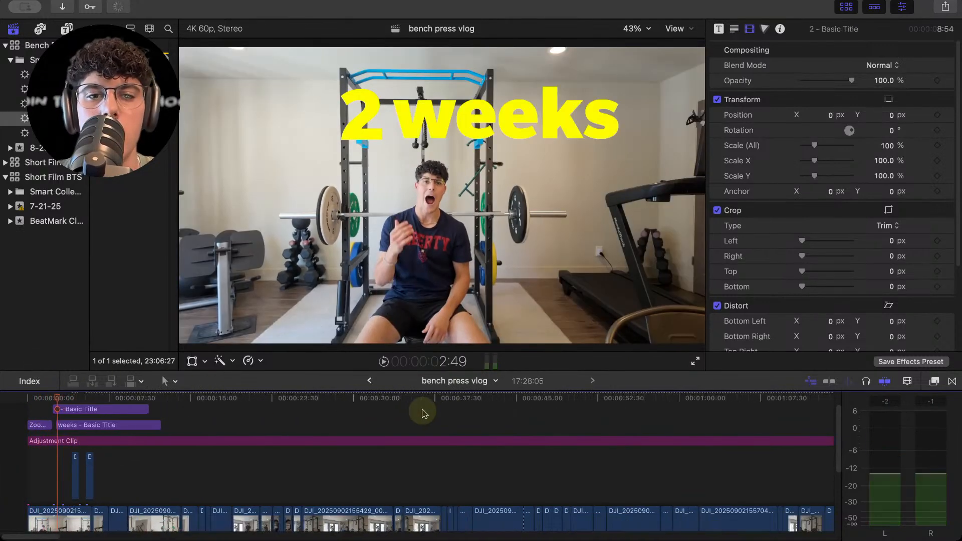
key("super+minus")
Spot-check further parts of the vlog at about 0:41, 1:24 and 1:39.
left_click(278, 423)
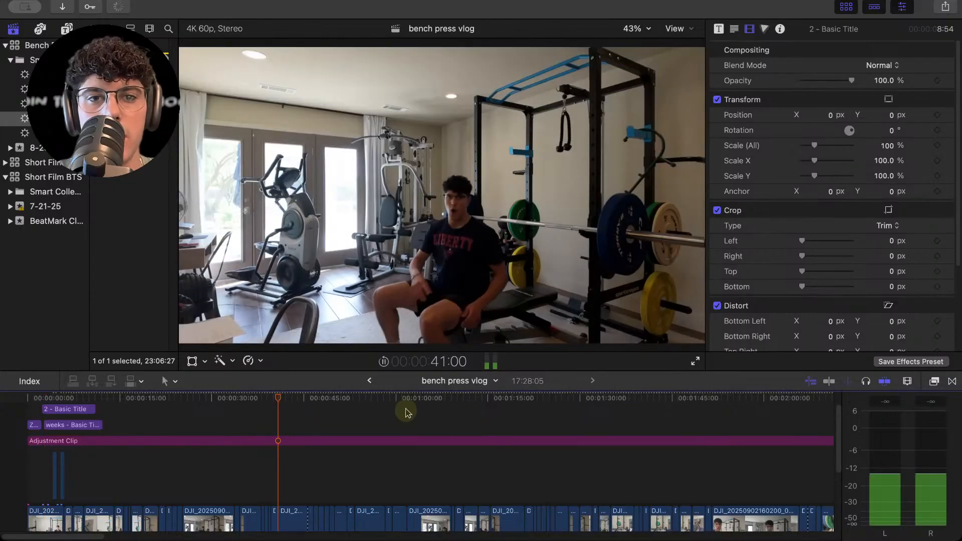
key("space")
left_click(490, 422)
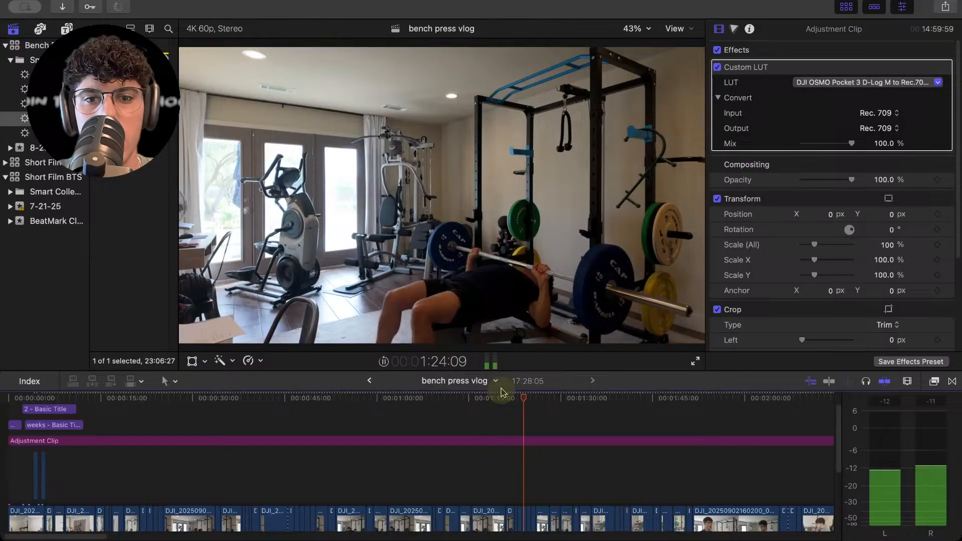
key("space")
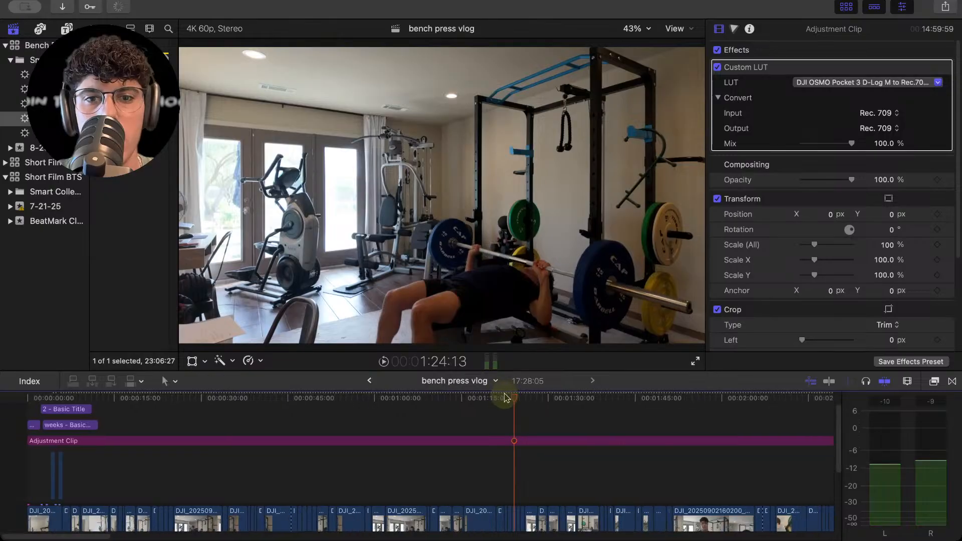
key("super+minus")
left_click_drag(325, 399, 391, 400)
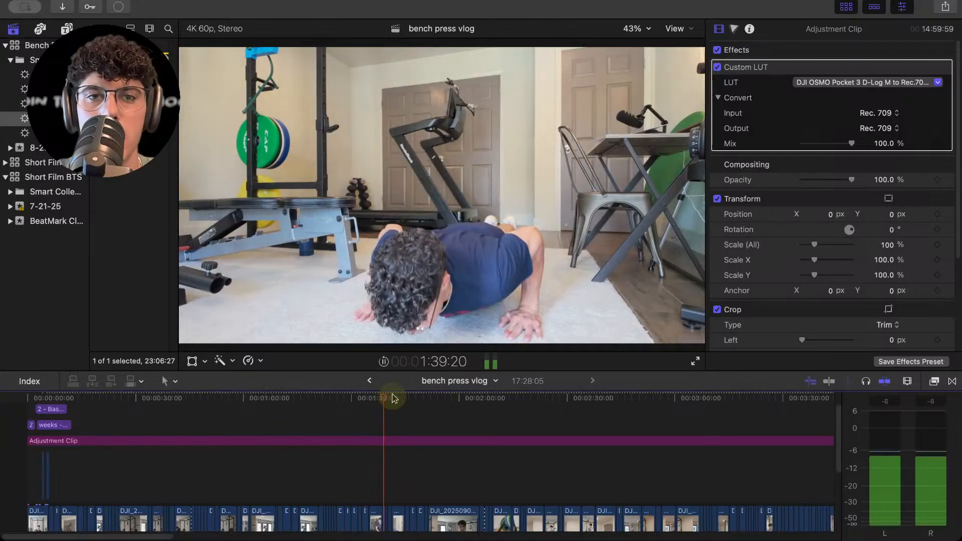
scroll(393, 399, "down", 3)
key("super+equal")
key("super+equal")
left_click(384, 434)
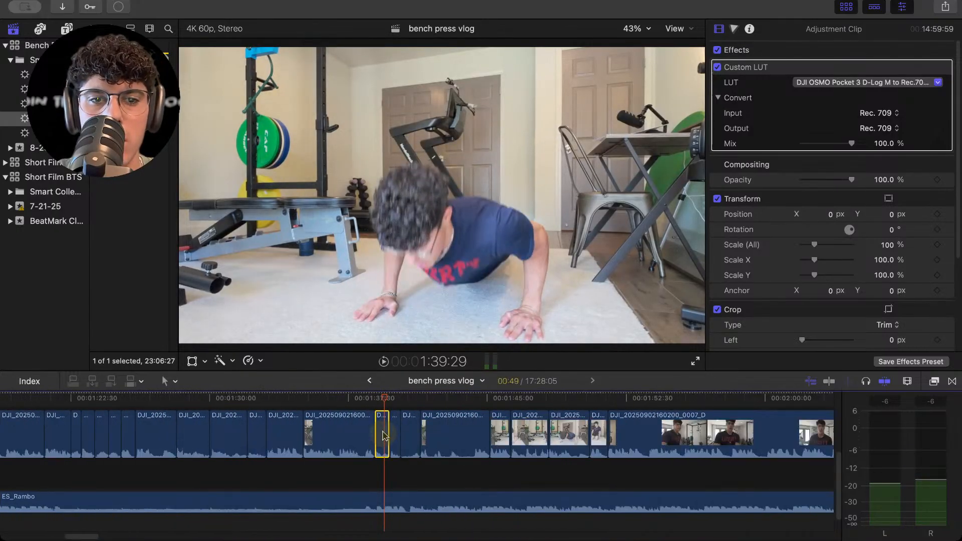
scroll(355, 421, "up", 3)
scroll(377, 426, "left", 15)
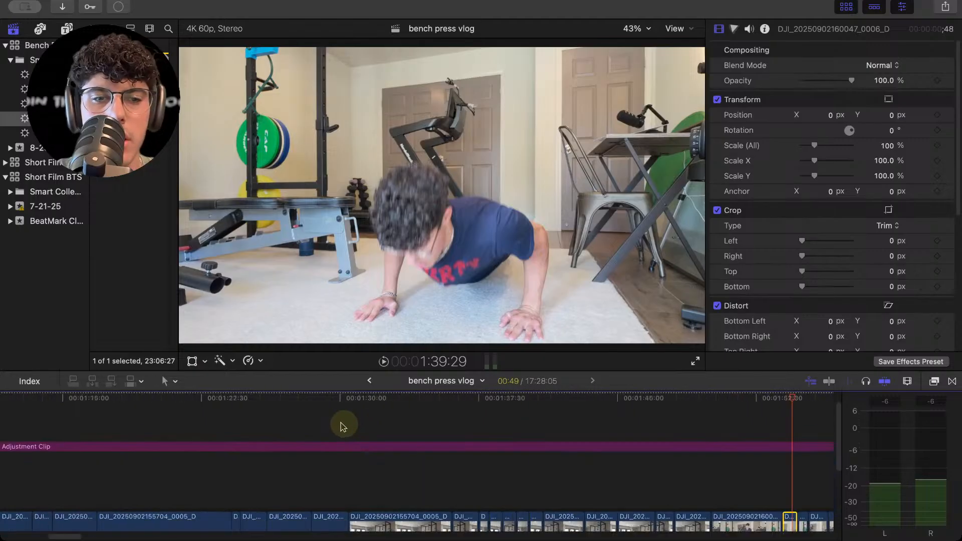
Paste the push-up clip at about 1:26 in the opening and lift it above the main storyline as an overlay.
left_click(57, 412)
scroll(56, 412, "down", 3)
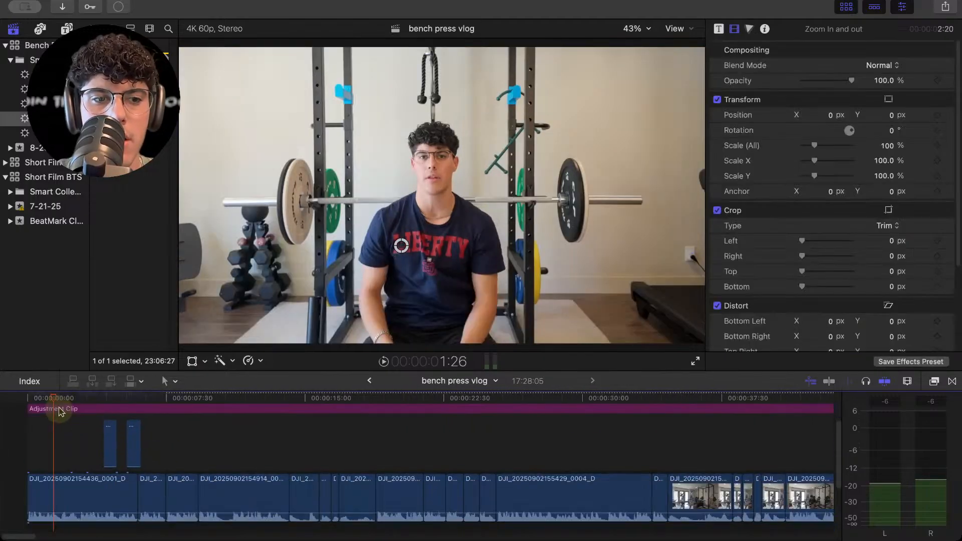
key("super+v")
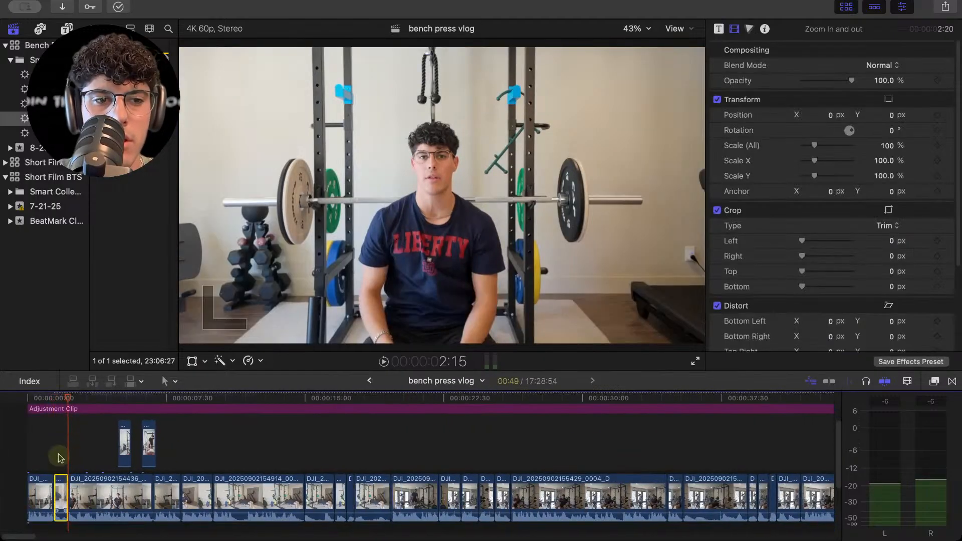
left_click_drag(60, 499, 60, 451)
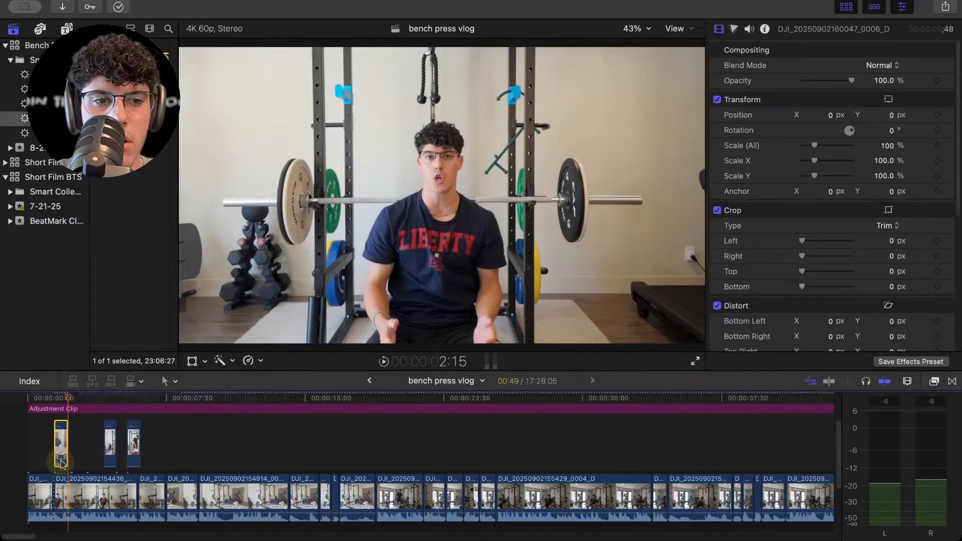
key("super+equal")
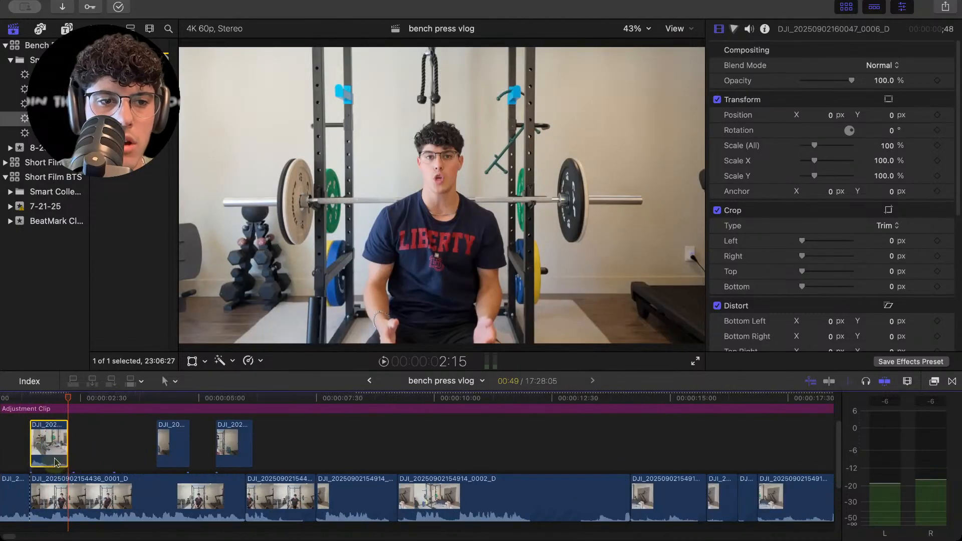
left_click_drag(51, 466, 45, 459)
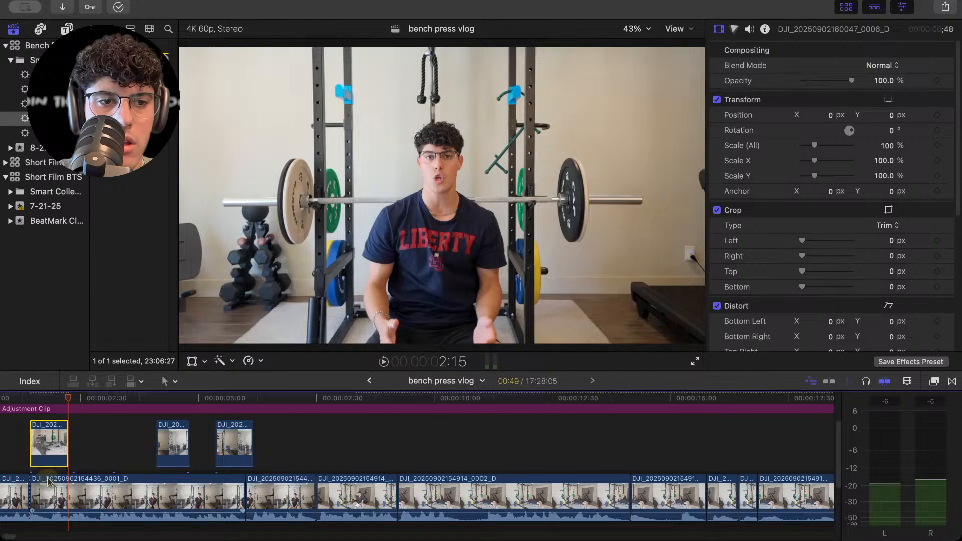
Play the opening from around the first second to check the push-up overlay's timing against the speech and zoom.
key("super+minus")
left_click(32, 447)
key("space")
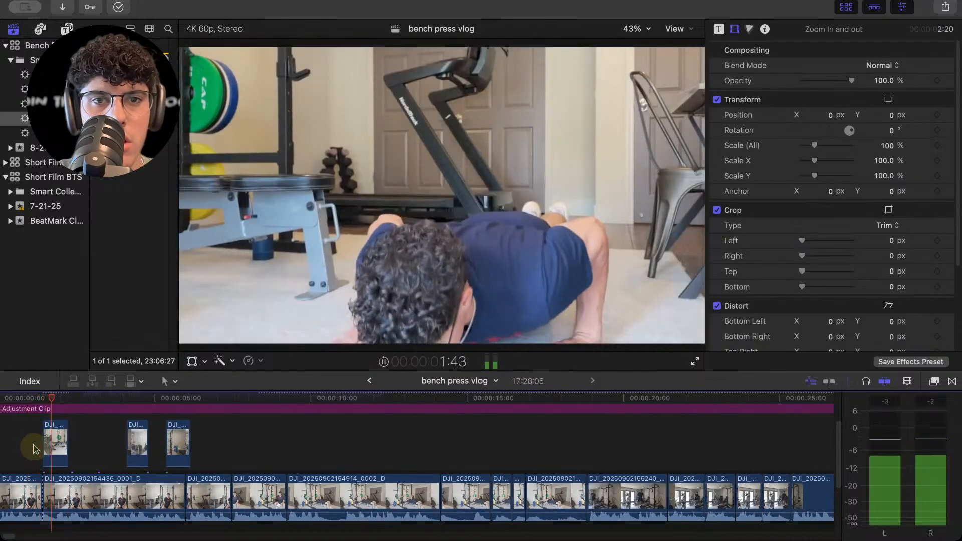
left_click(33, 446)
key("space")
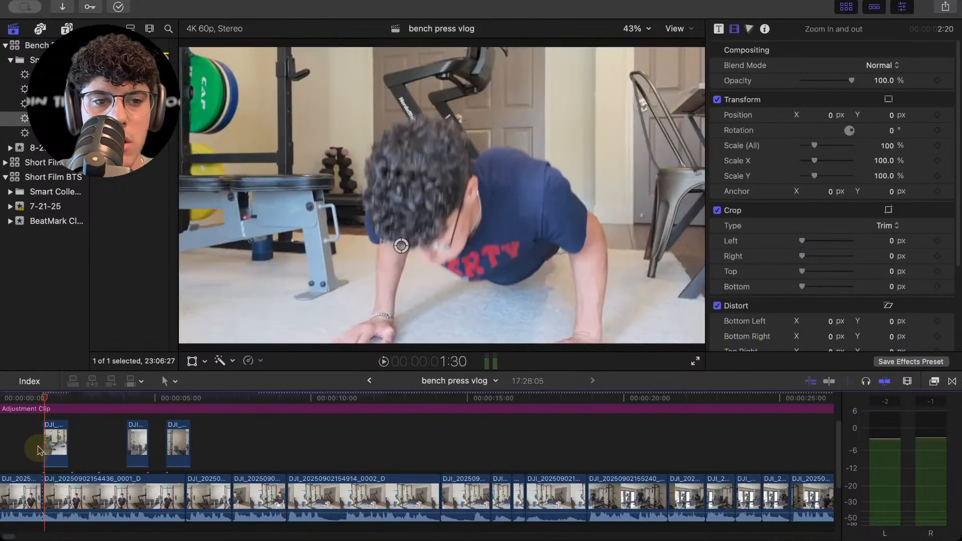
scroll(40, 450, "left", 2)
scroll(43, 450, "down", 3)
left_click(43, 434)
key("space")
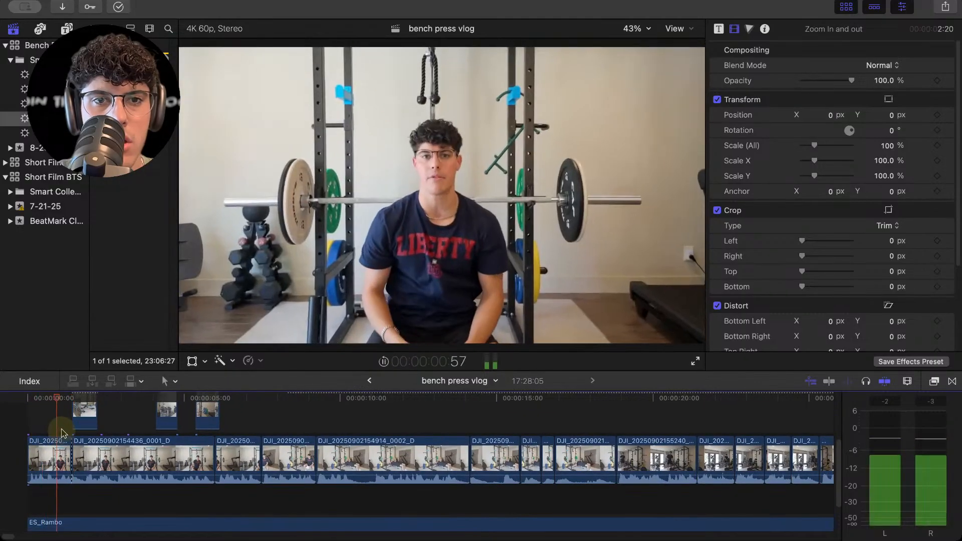
key("space")
scroll(63, 435, "up", 3)
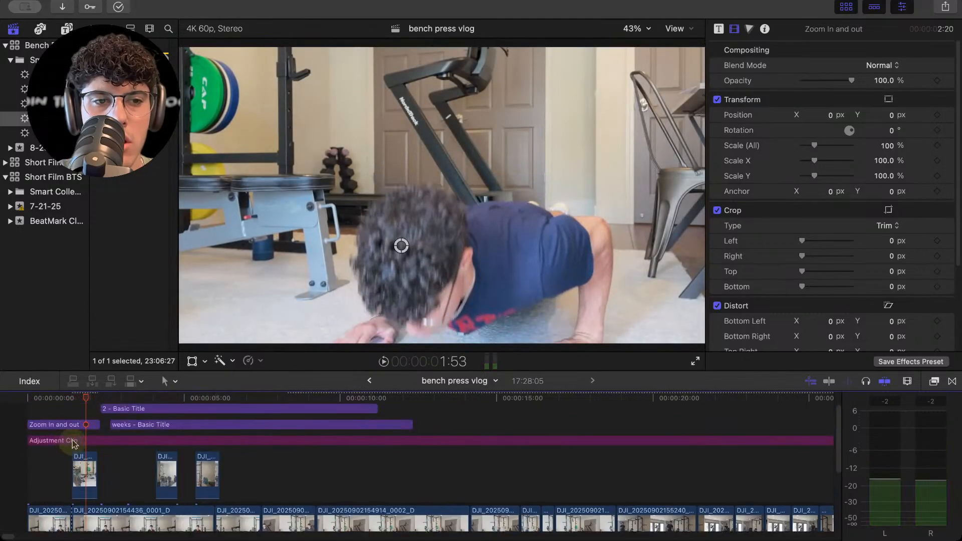
Move the push-up overlay to about 3:18, directly before the next B-roll clip, and replay the opening to check the timing.
left_click_drag(85, 472, 98, 472)
key("space")
left_click(83, 467)
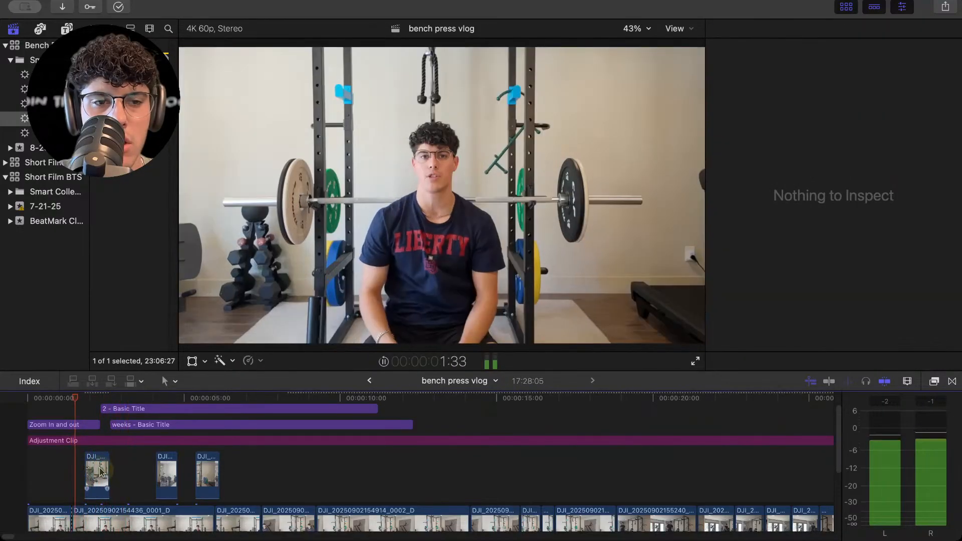
left_click(36, 471)
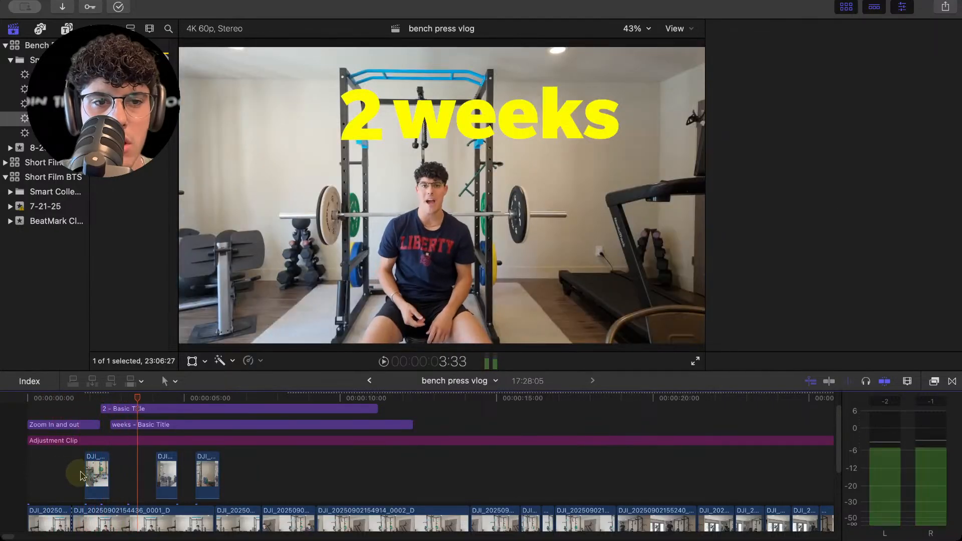
left_click(106, 474)
left_click_drag(140, 476, 140, 479)
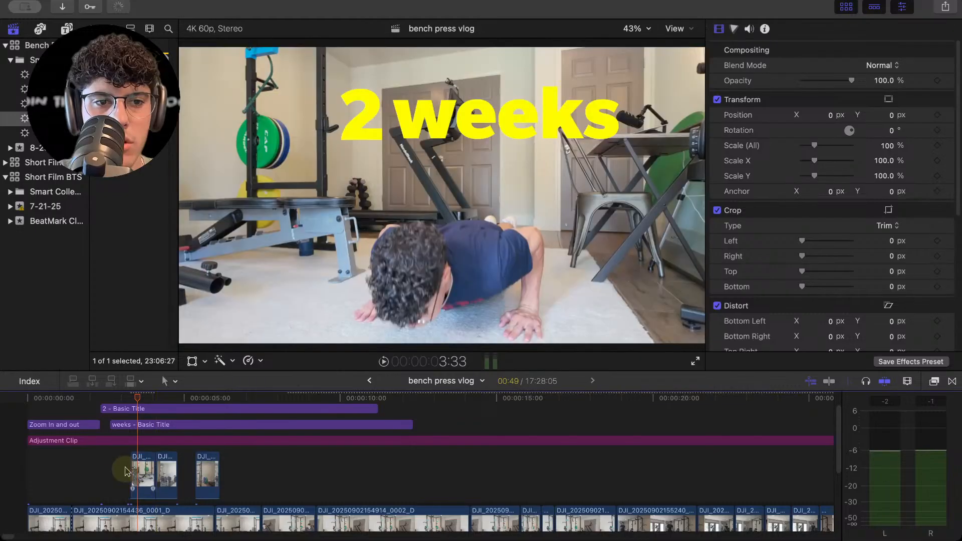
key("space")
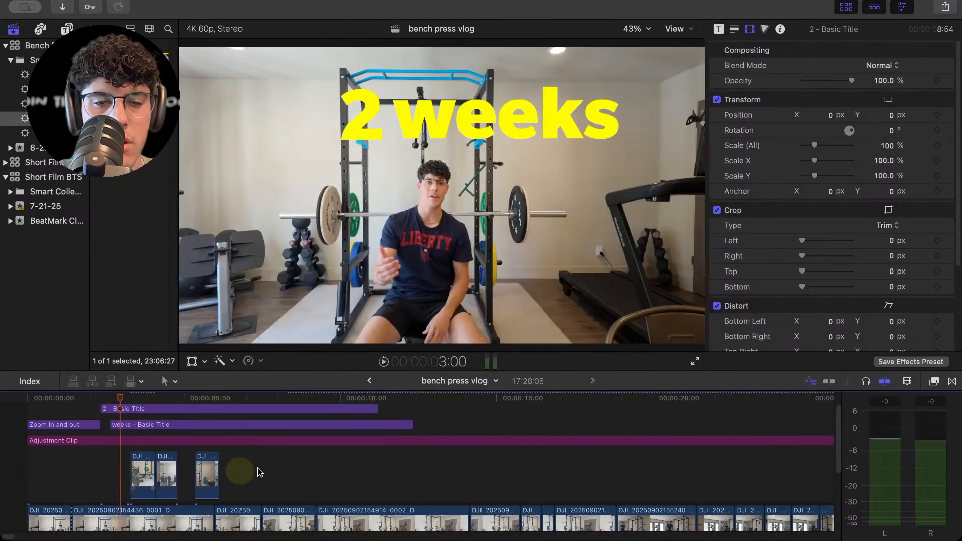
Skim through the vlog up to about 2:34 in search of more exercise footage for the opening.
key("super+minus")
key("super+minus")
scroll(543, 408, "down", 2)
left_click(544, 401)
left_click_drag(543, 401, 663, 397)
key("super+minus")
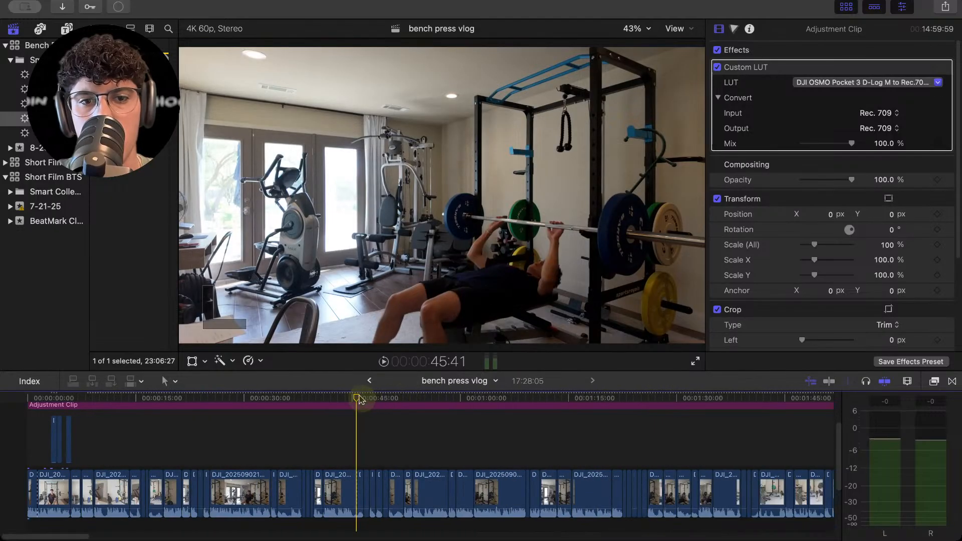
left_click_drag(359, 397, 750, 396)
key("super+minus")
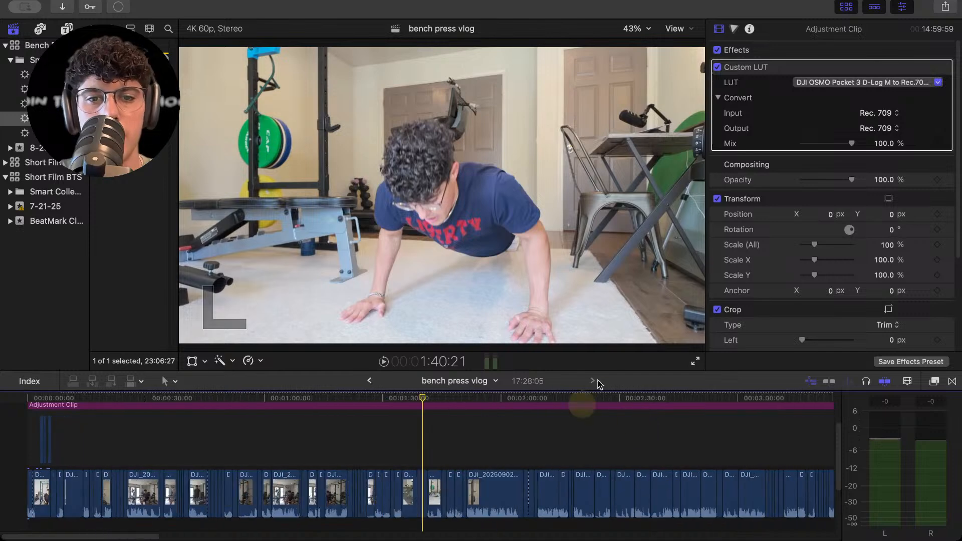
left_click_drag(426, 401, 638, 390)
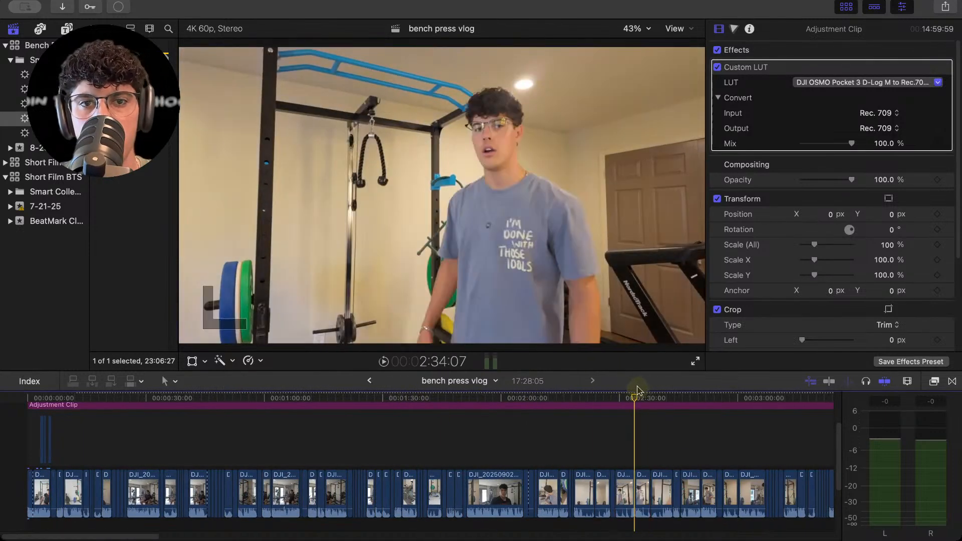
key("space")
left_click(651, 399)
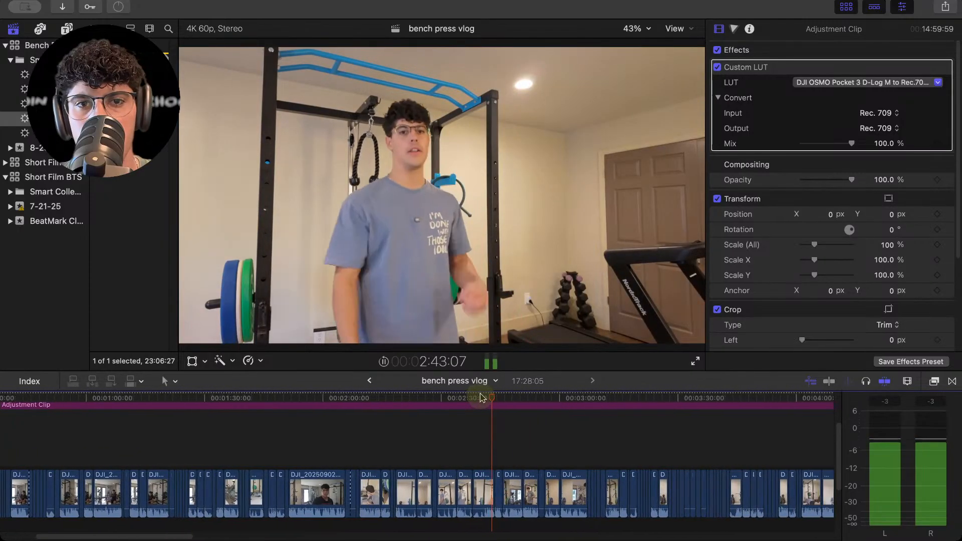
left_click_drag(465, 396, 455, 395)
key("super+=")
key("super+=")
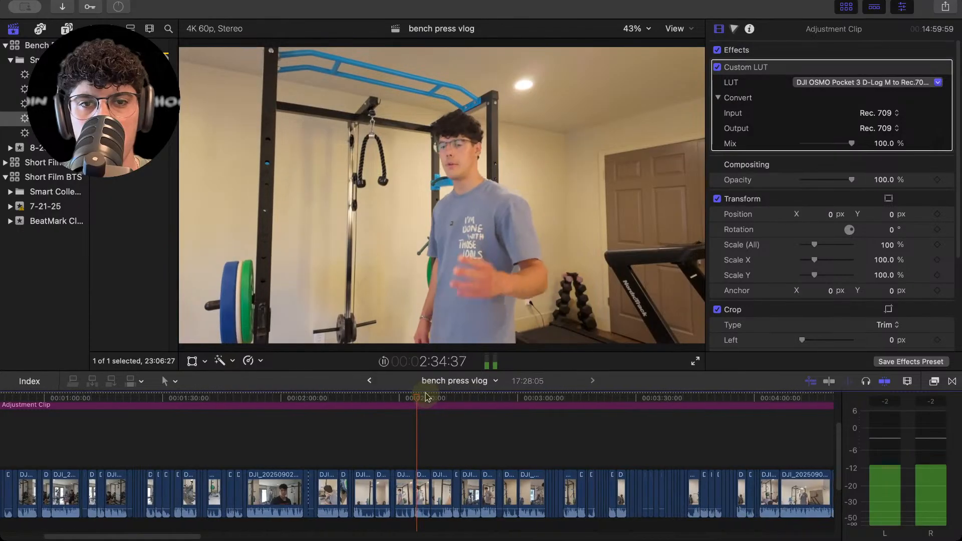
key("space")
left_click(408, 484)
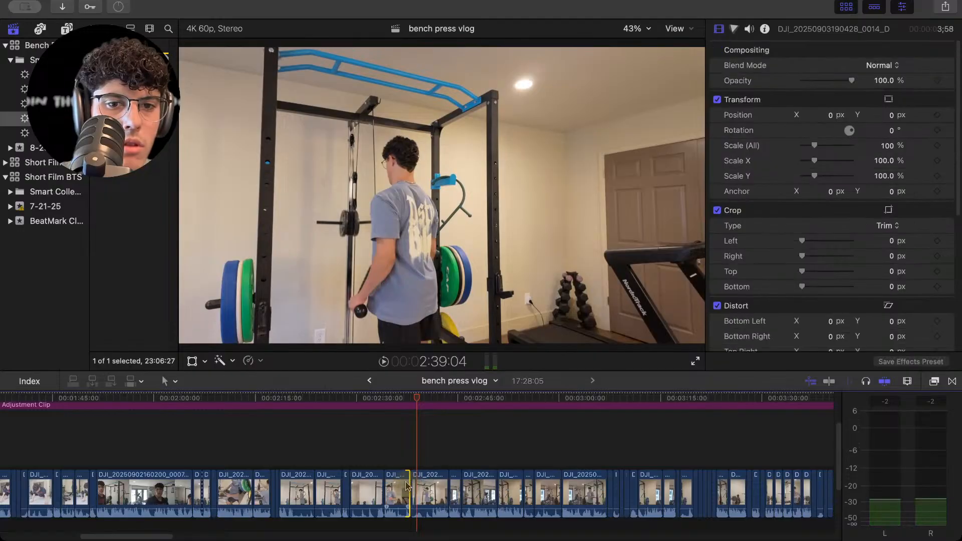
Return to the push-up overlay at about 3:18 and set the viewer's media playback to Proxy Preferred.
scroll(409, 441, "left", 20)
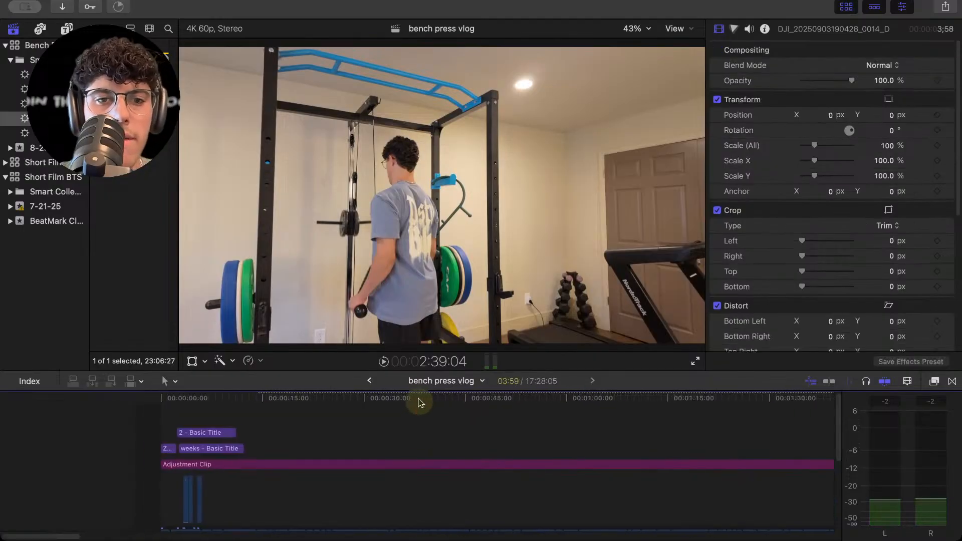
left_click(232, 399)
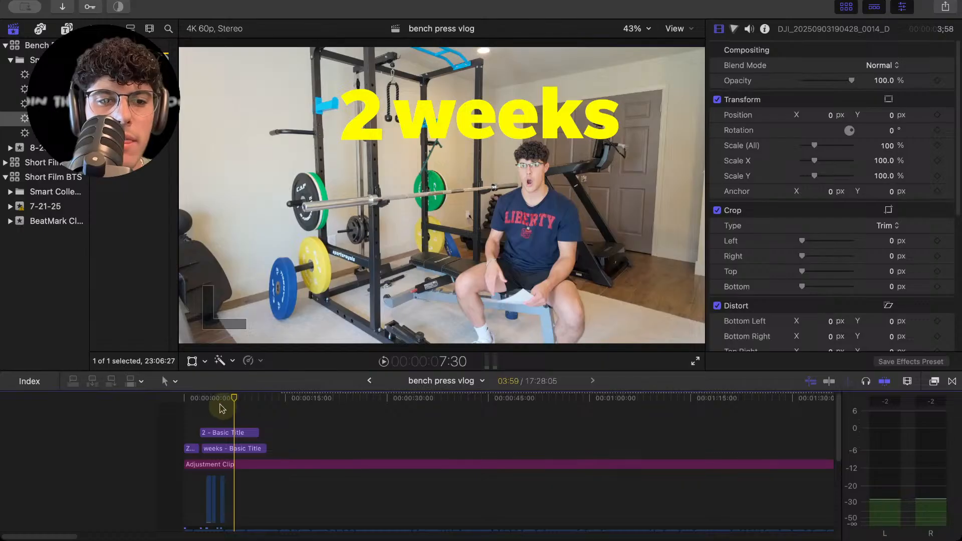
left_click(206, 403)
key("super+equal")
left_click(675, 28)
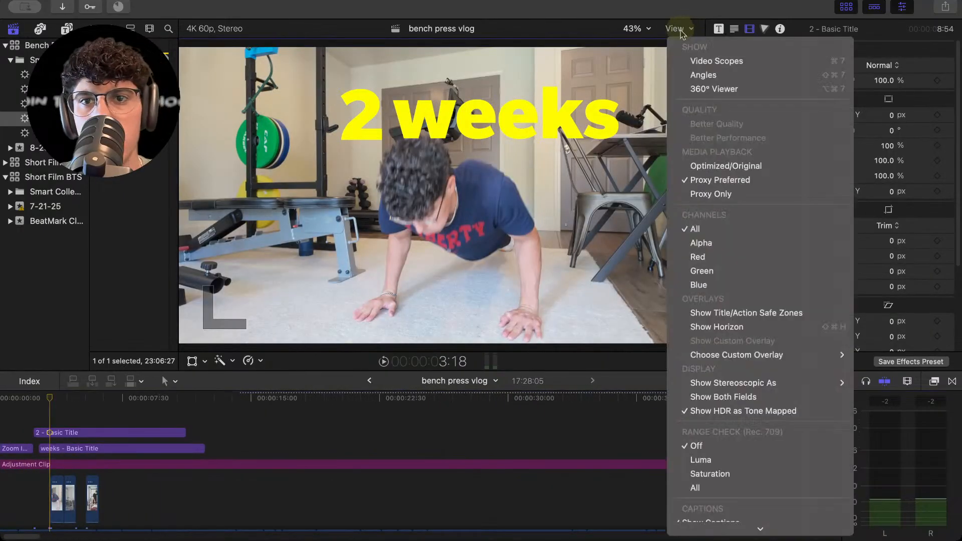
left_click(705, 185)
key("super+equal")
key("super+equal")
scroll(86, 447, "down", 4)
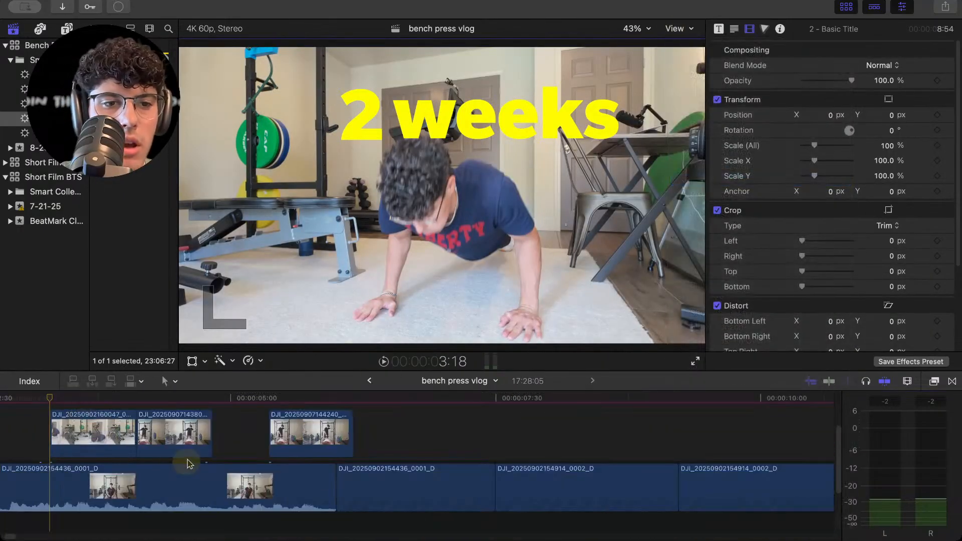
left_click(408, 399)
key("super+v")
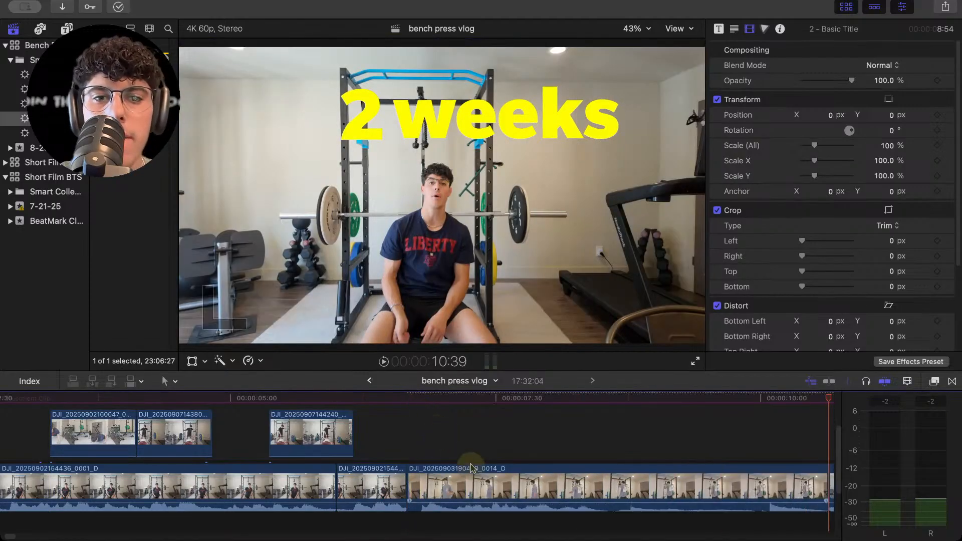
left_click_drag(473, 466, 676, 438)
left_click_drag(759, 431, 109, 456)
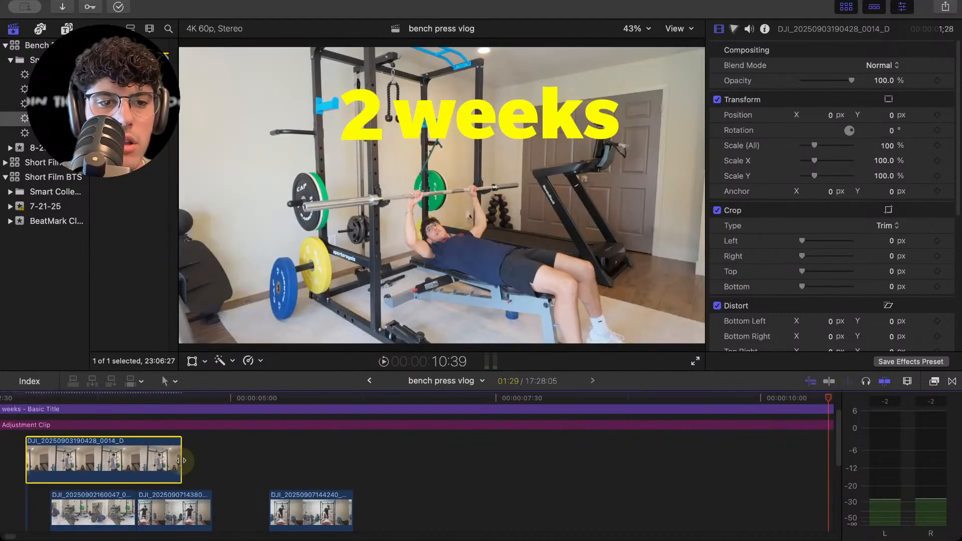
left_click_drag(181, 460, 268, 456)
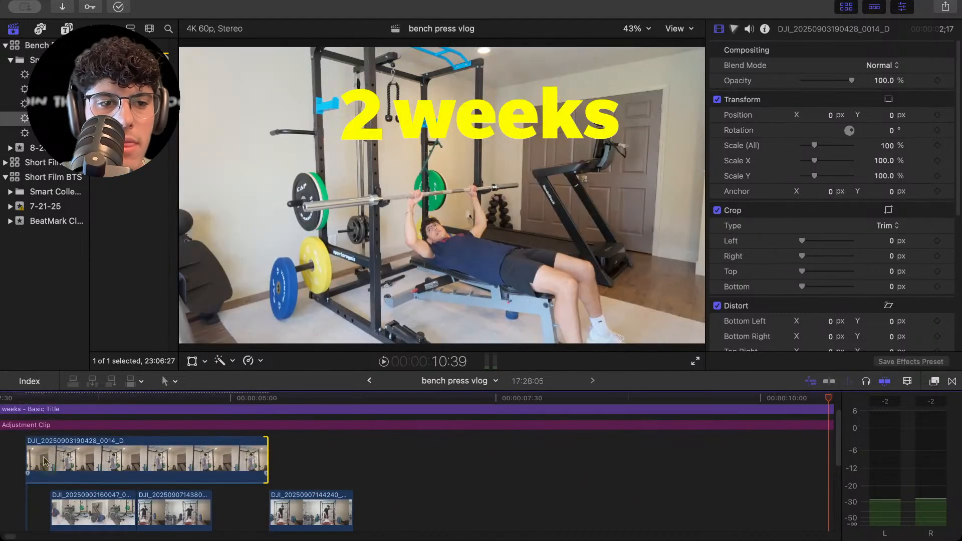
left_click_drag(29, 456, 151, 456)
left_click_drag(221, 457, 158, 457)
left_click(62, 459)
key("space")
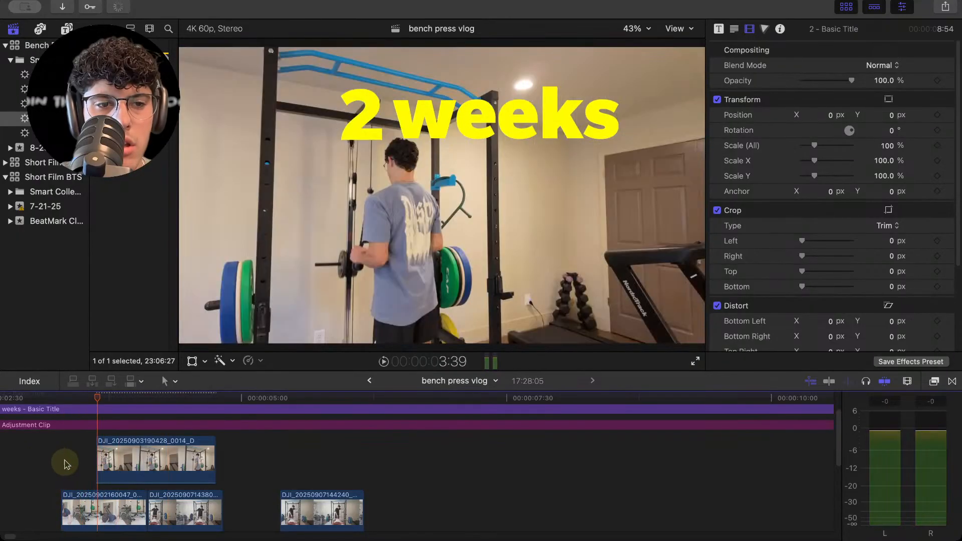
left_click(59, 464)
key("space")
left_click_drag(107, 464, 102, 462)
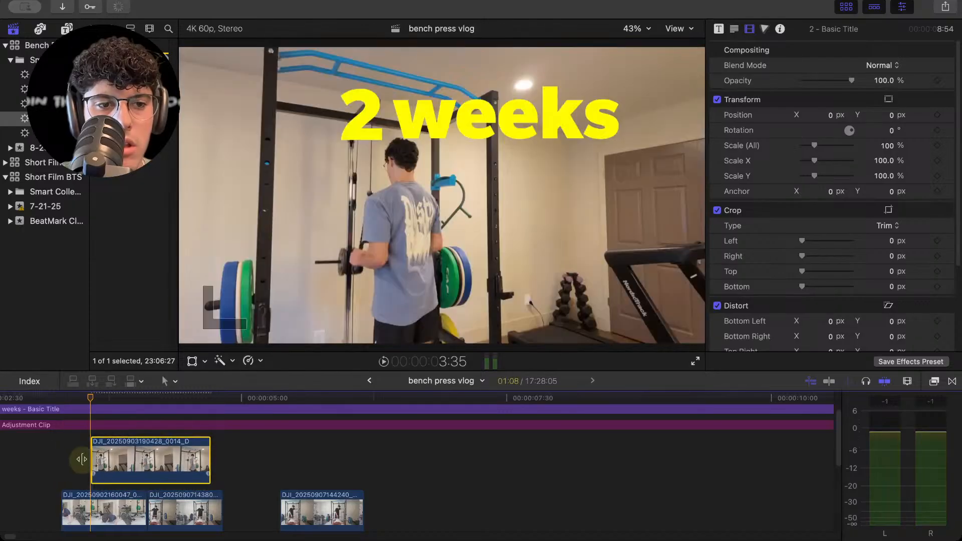
left_click(60, 461)
key("space")
left_click(61, 460)
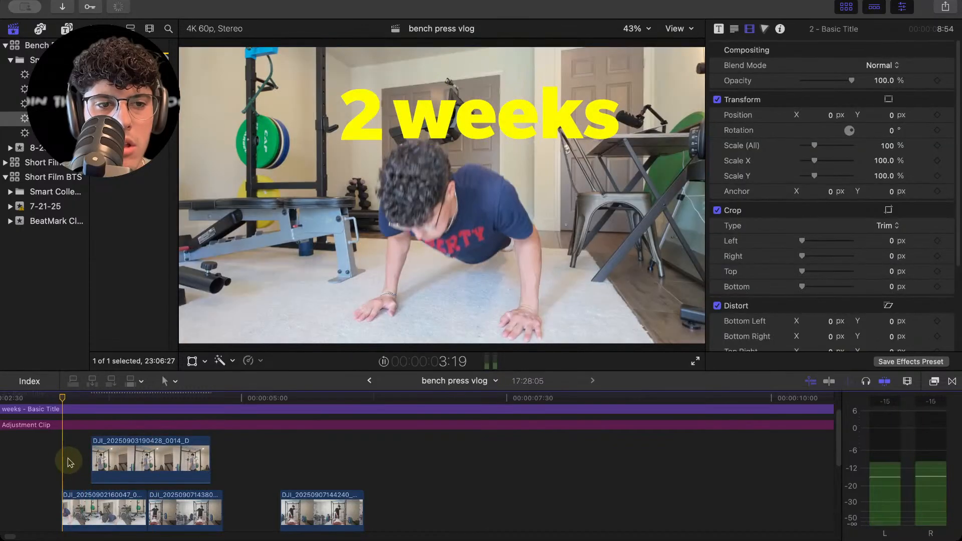
key("space")
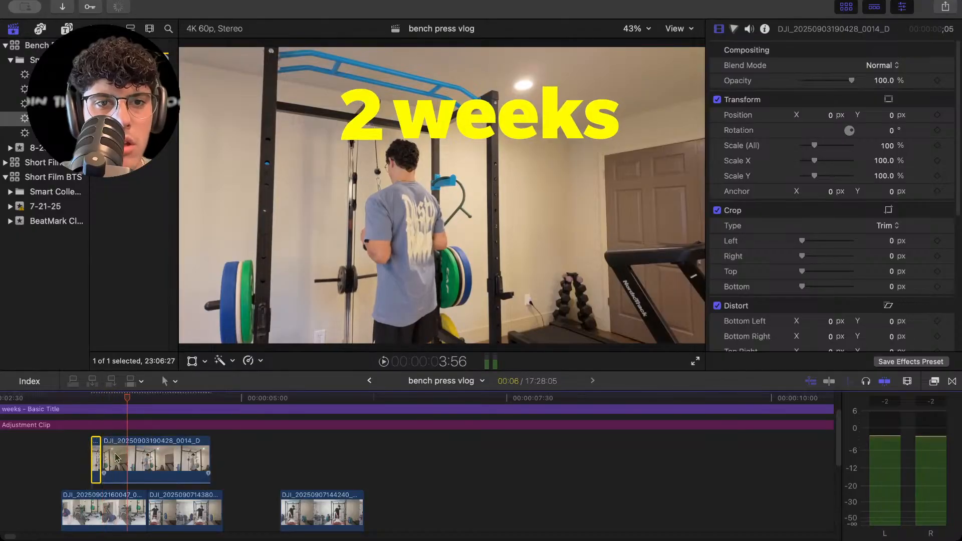
mouse_move(107, 459)
left_mouse_down()
mouse_move(132, 459)
mouse_move(121, 458)
left_mouse_up()
left_click(87, 456)
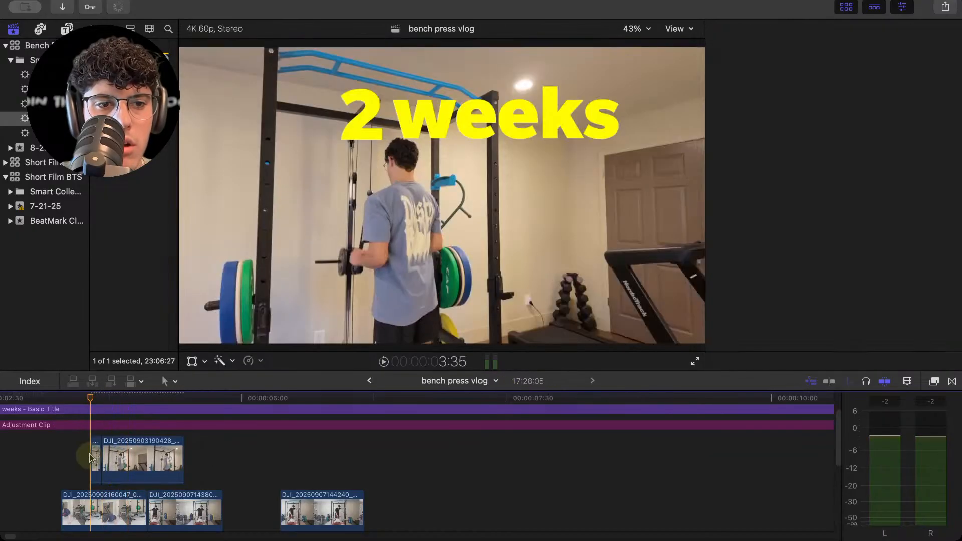
key("space")
key("space")
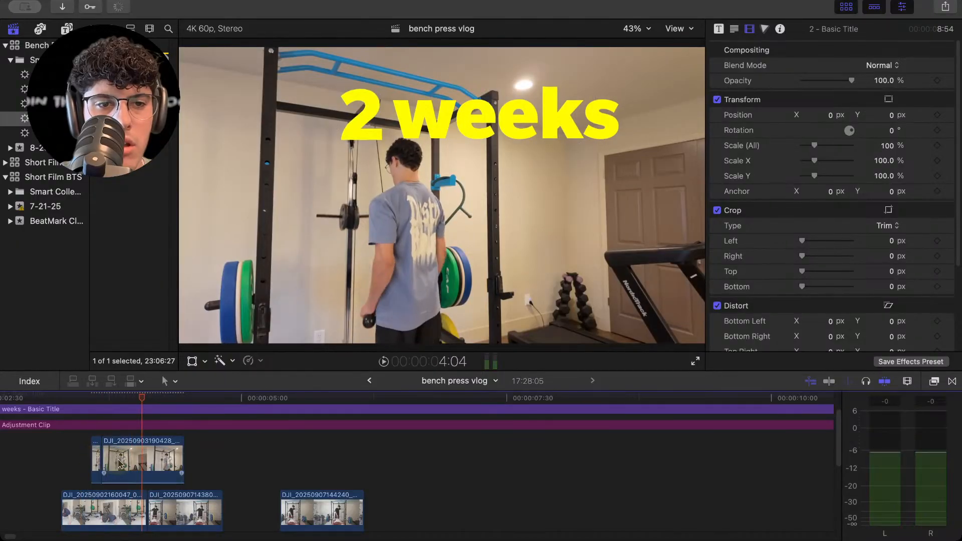
left_click(112, 465)
key("Delete")
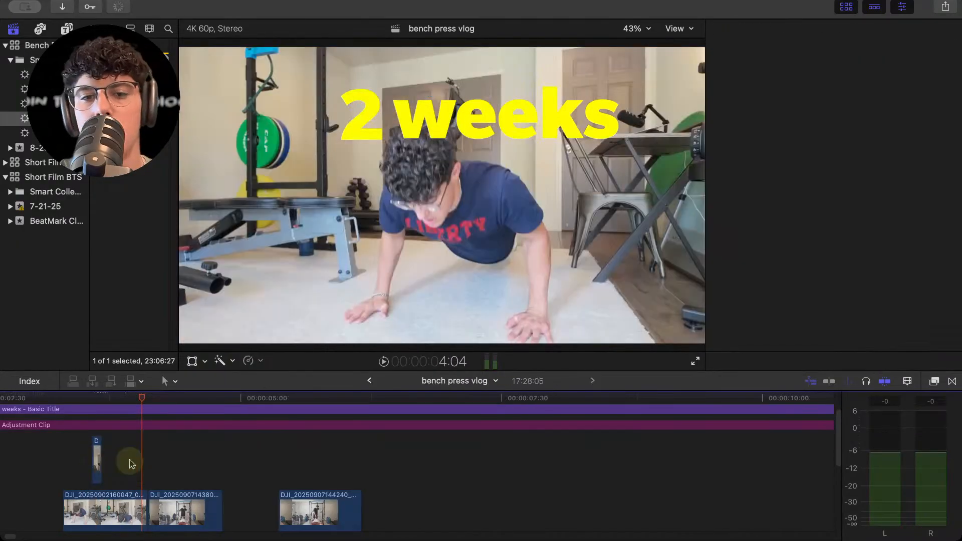
Scan through the vlog footage up to about 4:37 for a bench press shot to use as opening B-roll.
key("super+minus")
scroll(411, 447, "right", 9)
left_click(511, 406)
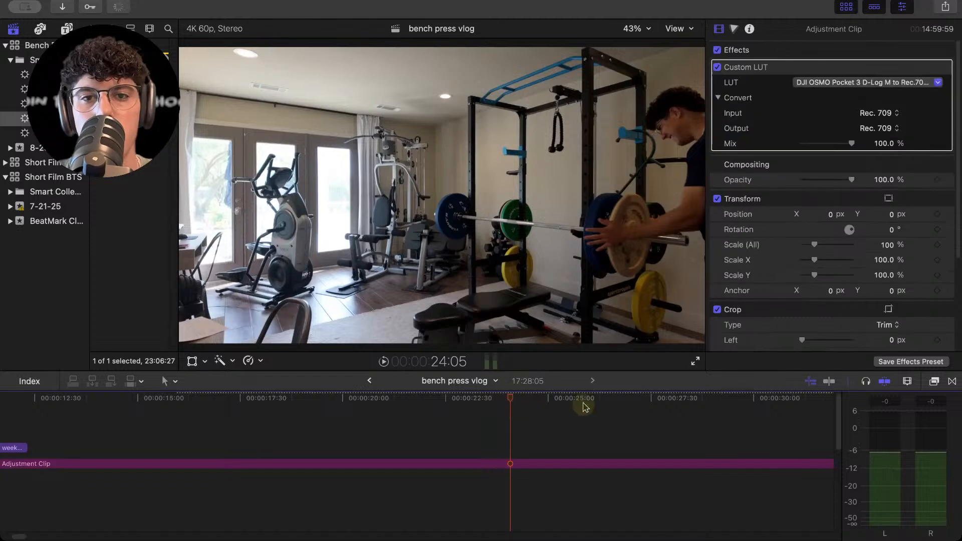
key("shift+z")
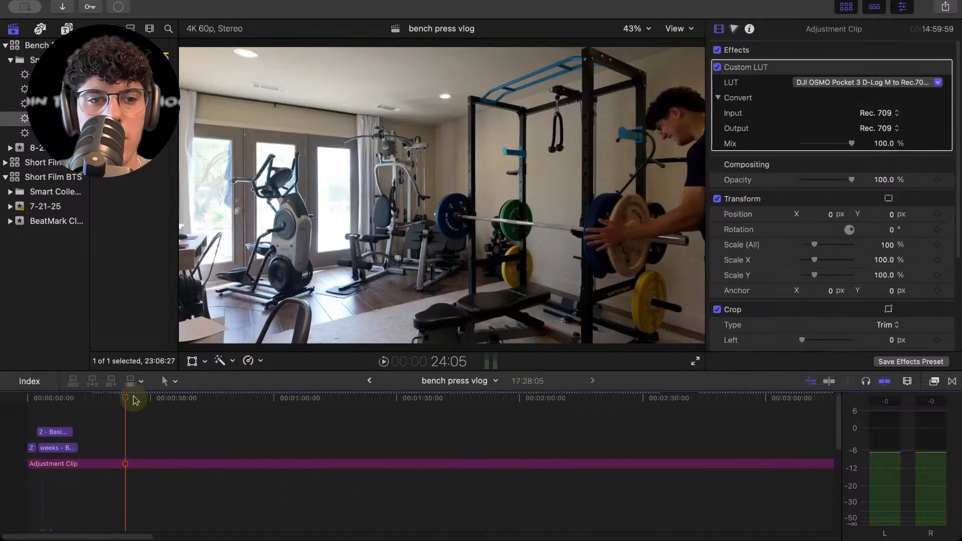
left_click_drag(135, 400, 279, 404)
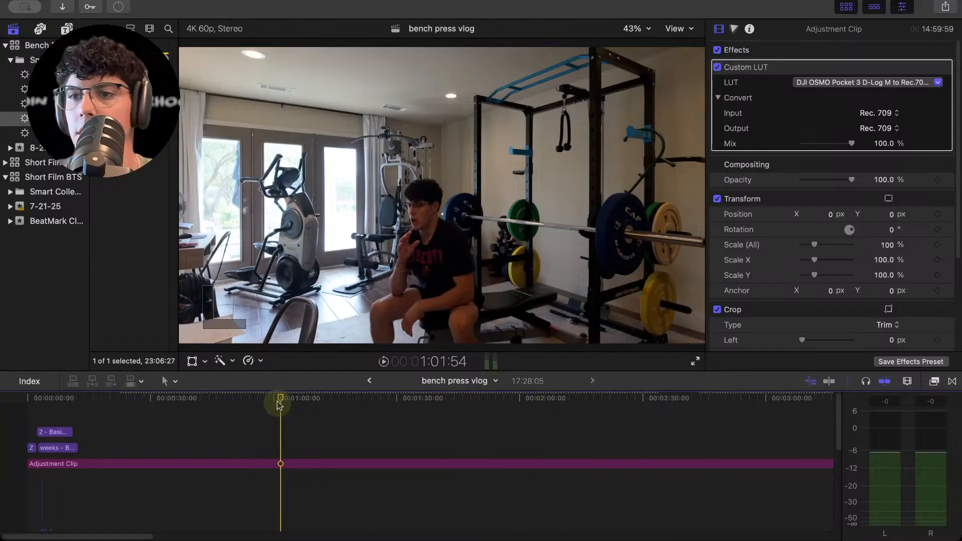
left_click_drag(267, 402, 726, 397)
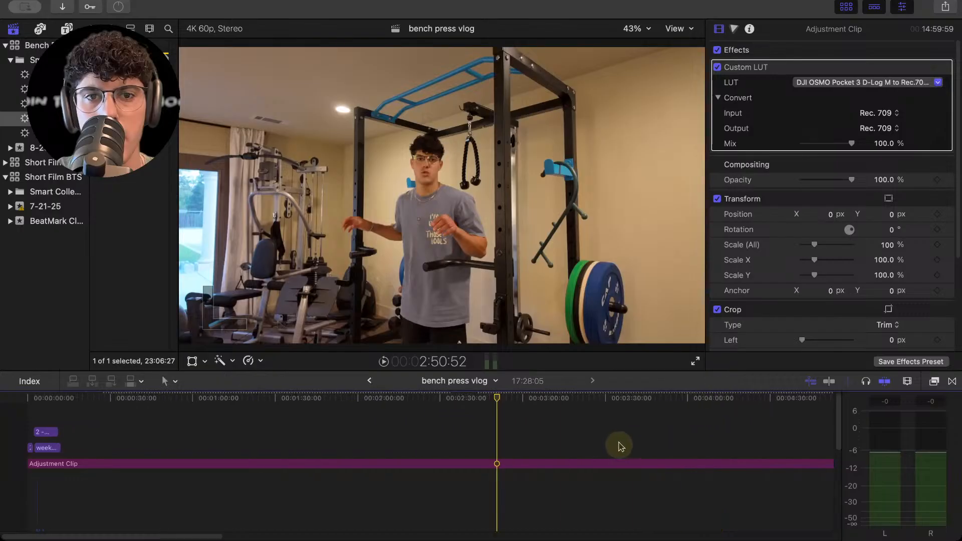
left_click_drag(498, 404, 722, 395)
scroll(722, 420, "right", 5)
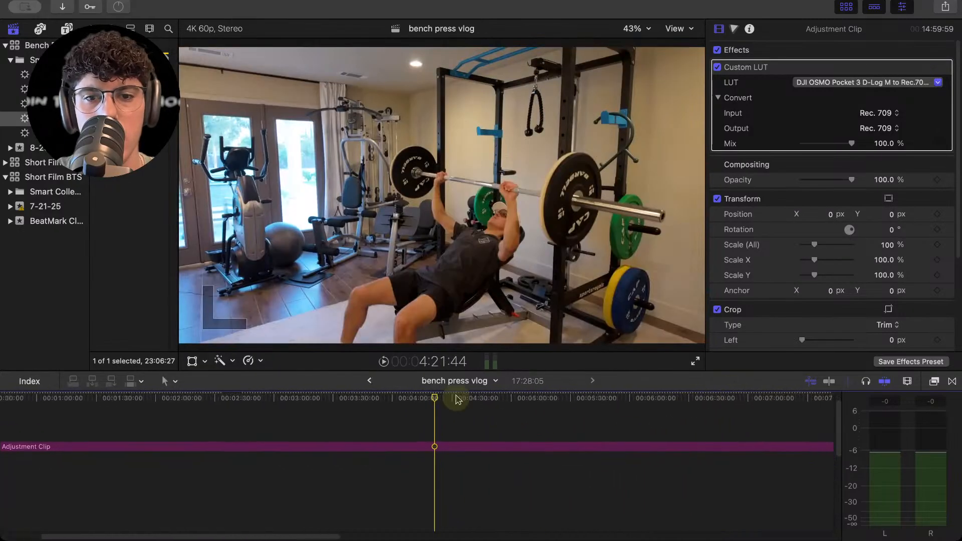
left_click_drag(435, 398, 466, 404)
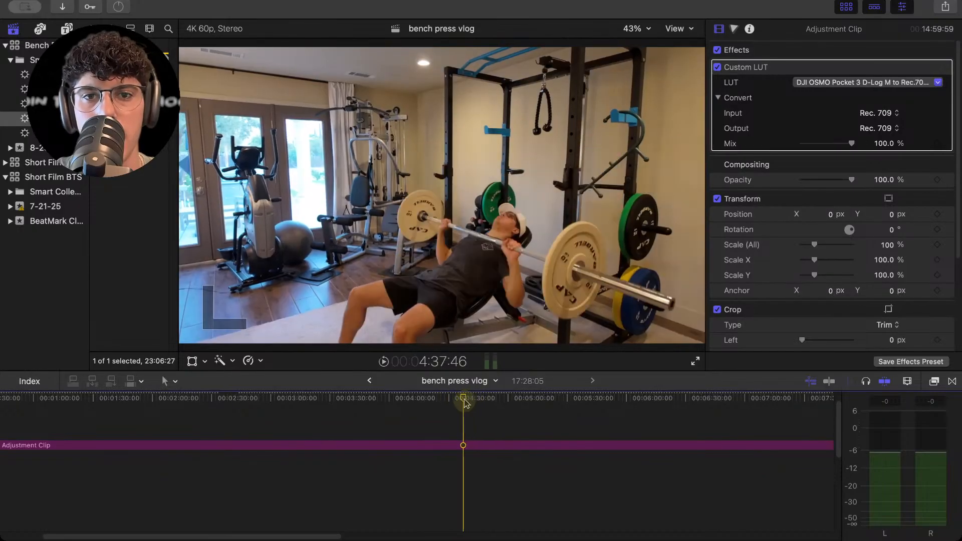
key("space")
scroll(467, 404, "right", 2)
key("space")
scroll(464, 424, "down", 6)
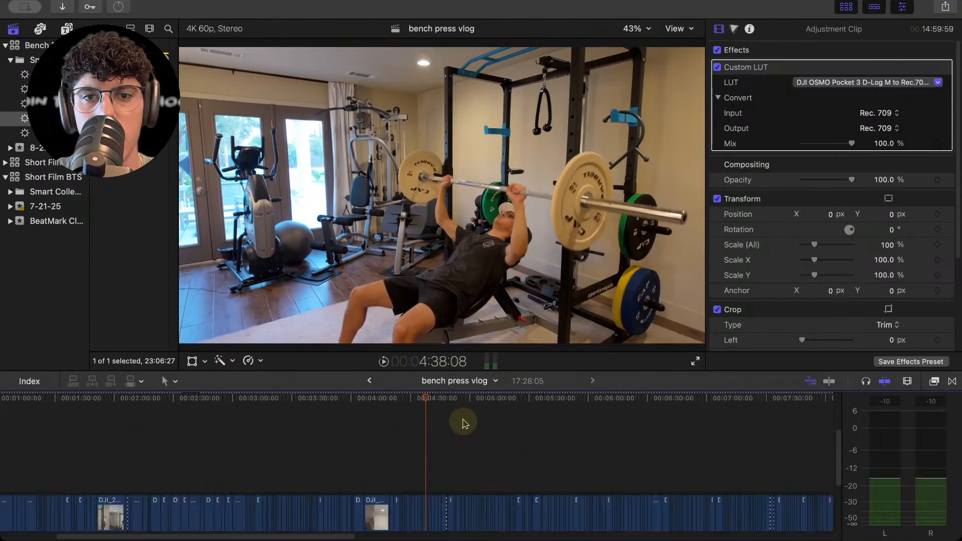
key("super+equal")
key("super+equal")
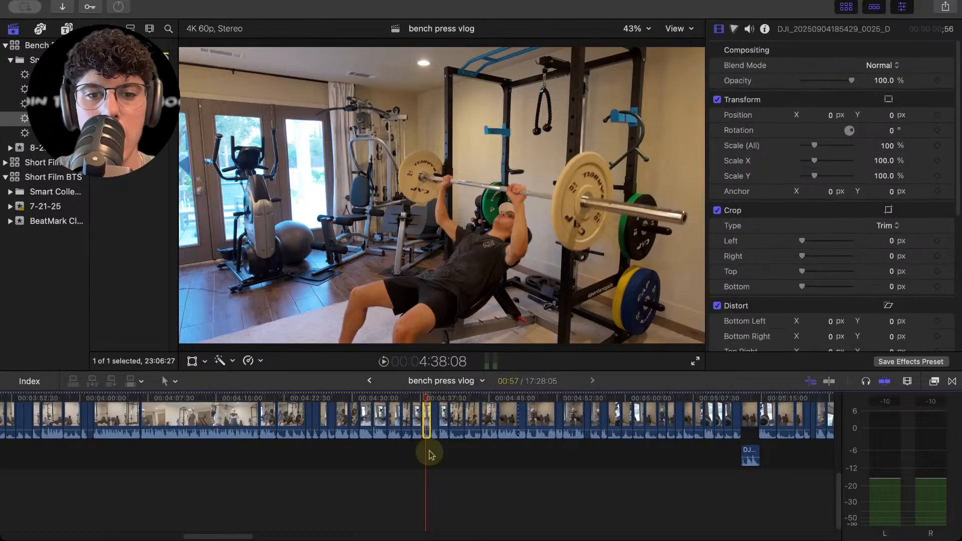
left_click_drag(219, 536, 1, 536)
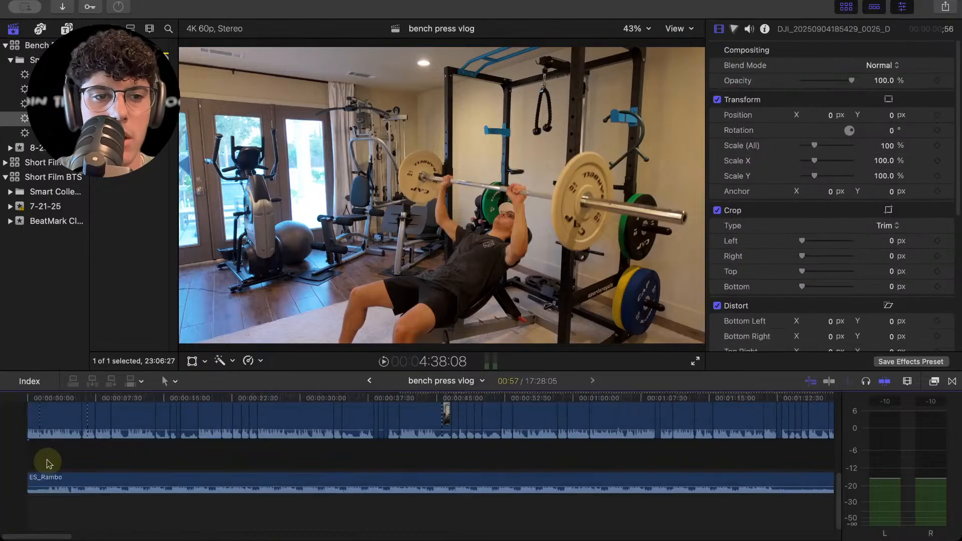
left_click(39, 401)
scroll(54, 415, "up", 5)
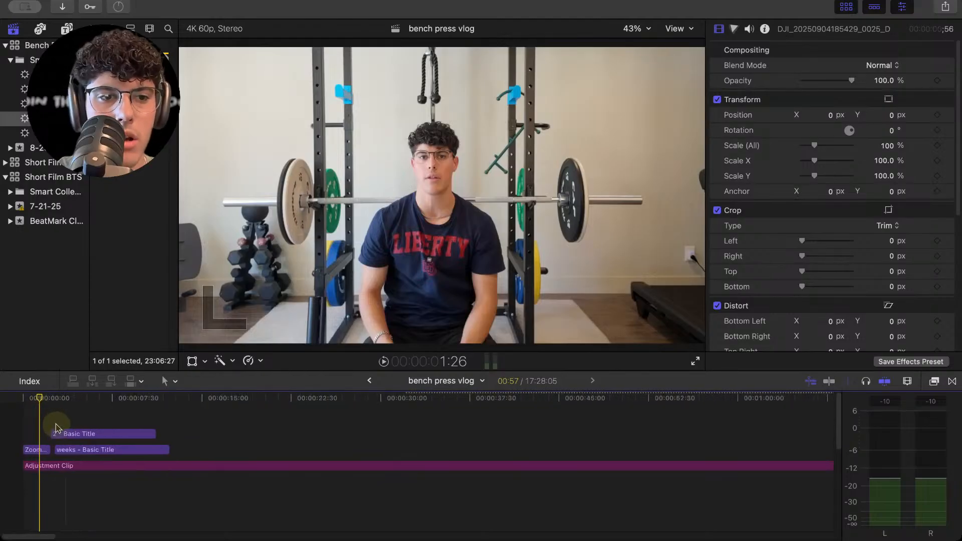
key("super+equal")
key("super+equal")
key("super+equal")
key("super+equal")
key("super+equal")
scroll(191, 430, "down", 5)
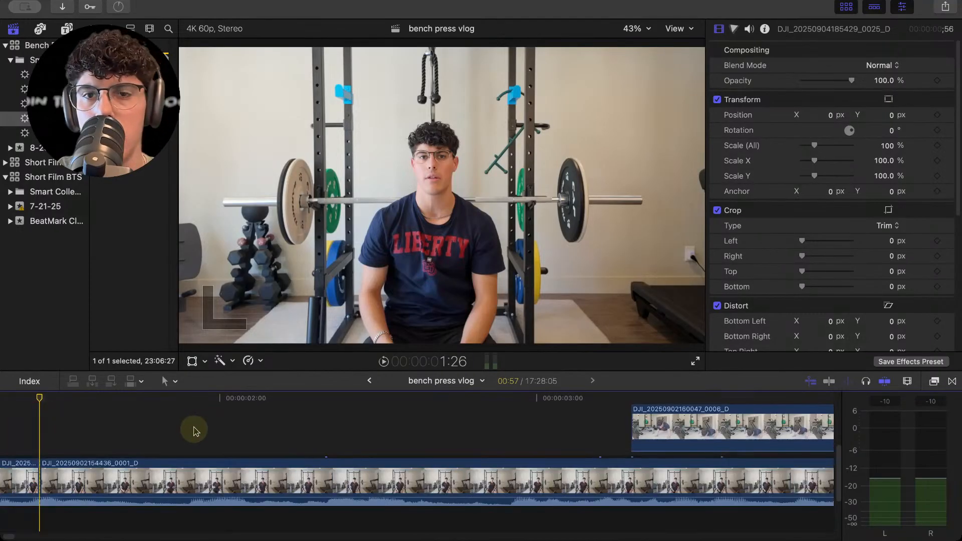
key("super+minus")
key("super+minus")
scroll(351, 446, "up", 3)
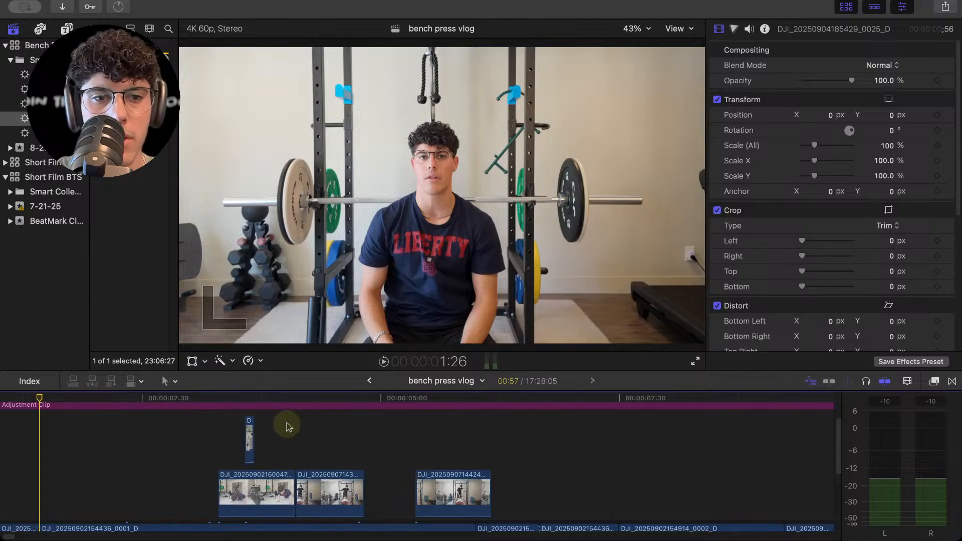
left_click(287, 427)
key("super+v")
scroll(344, 502, "down", 2)
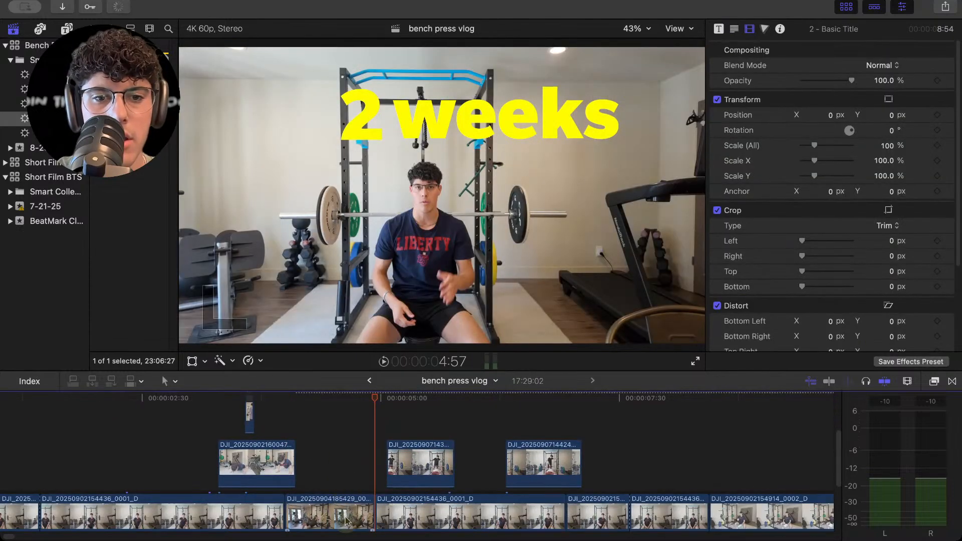
Place the bench press clip as an overlay directly after the short cable clip, starting at about 3:41, and play the section.
left_click_drag(345, 522, 316, 476)
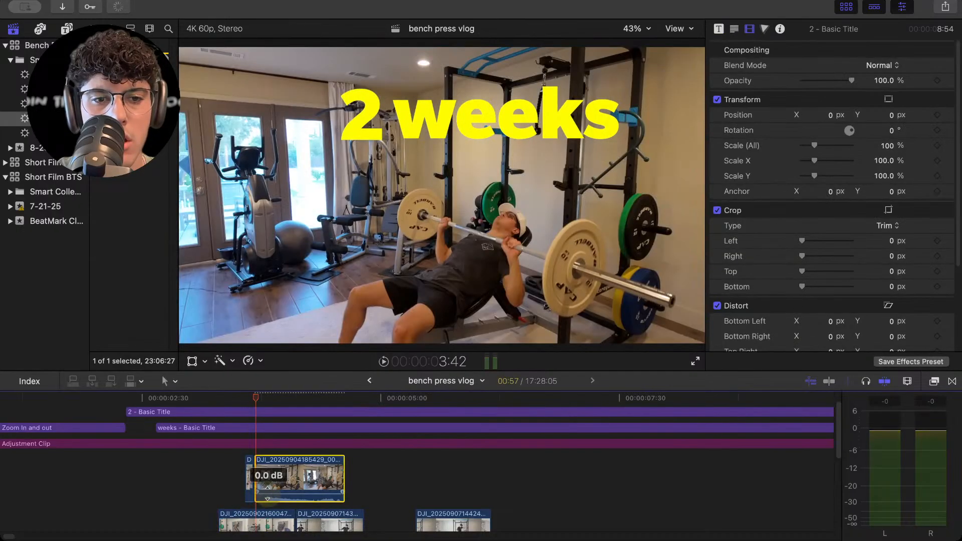
left_click(206, 472)
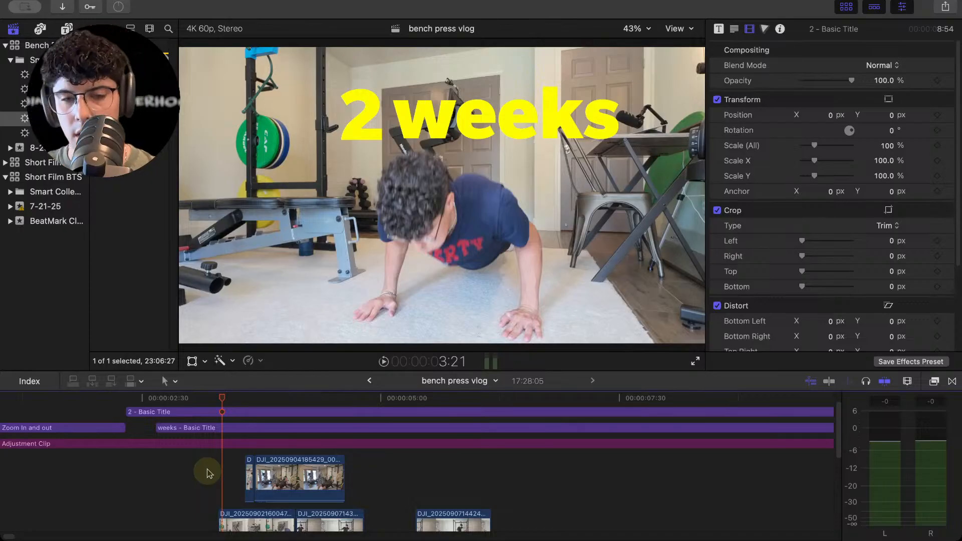
key("space")
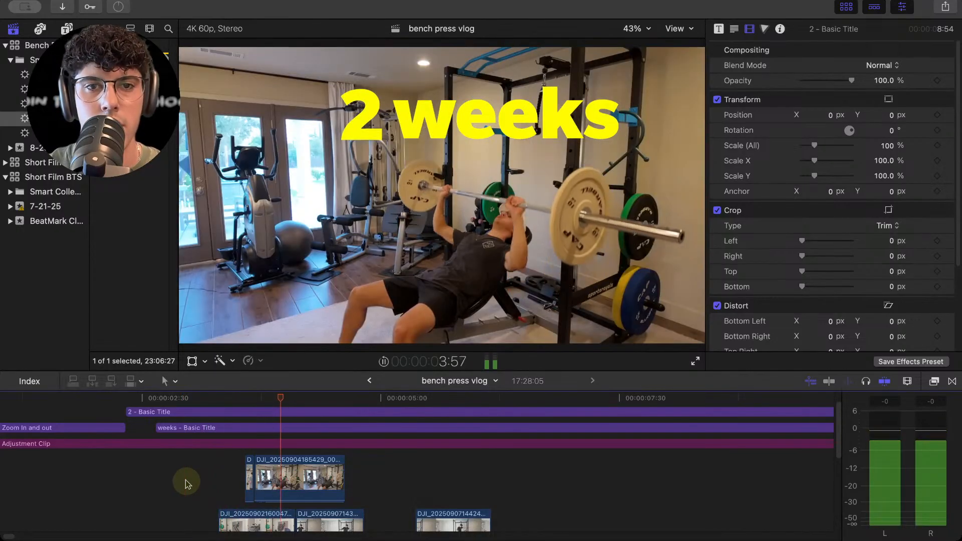
key("space")
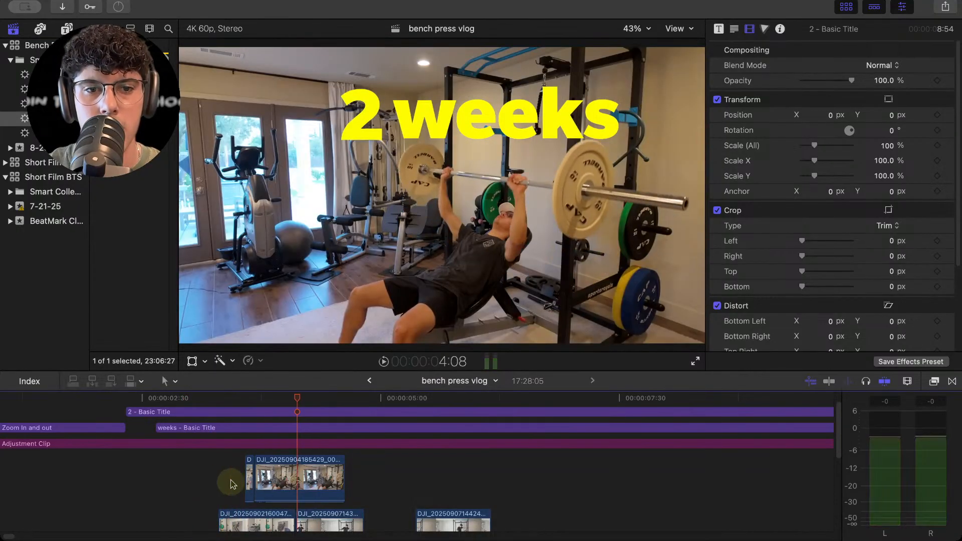
Make room by moving the bench press overlay to about 4:00, extend the cable overlay to a duration of 0:18, and play it.
left_click_drag(299, 482, 330, 482)
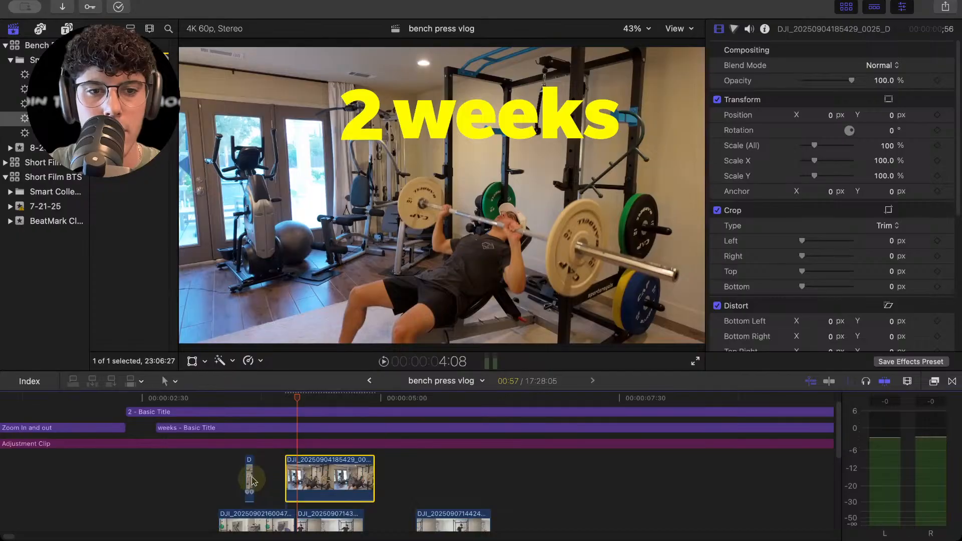
left_click_drag(255, 480, 276, 477)
left_click(218, 473)
key("space")
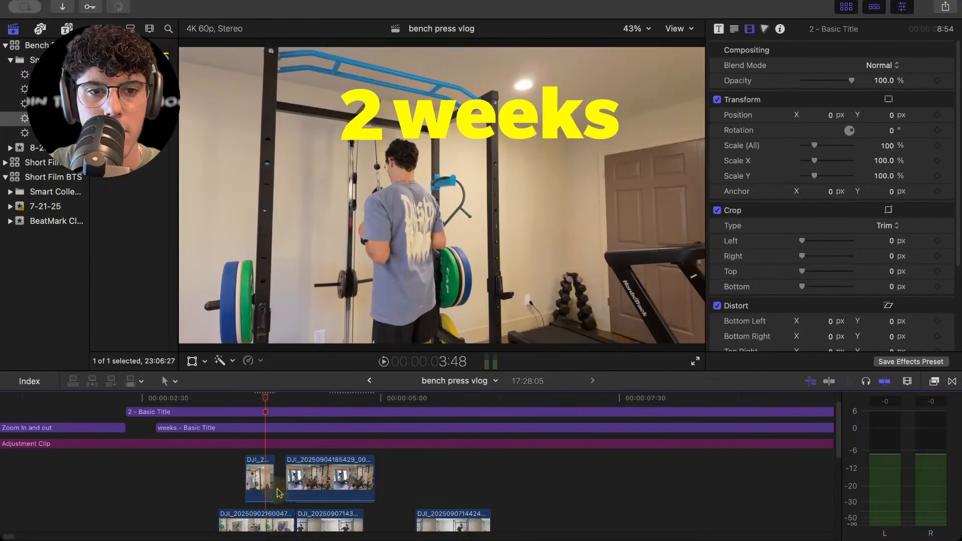
Shift the bench press overlay to start directly after the cable overlay at about 3:54 and replay the push-up, cable and bench sequence.
left_click_drag(298, 487, 287, 487)
left_click(213, 473)
key("space")
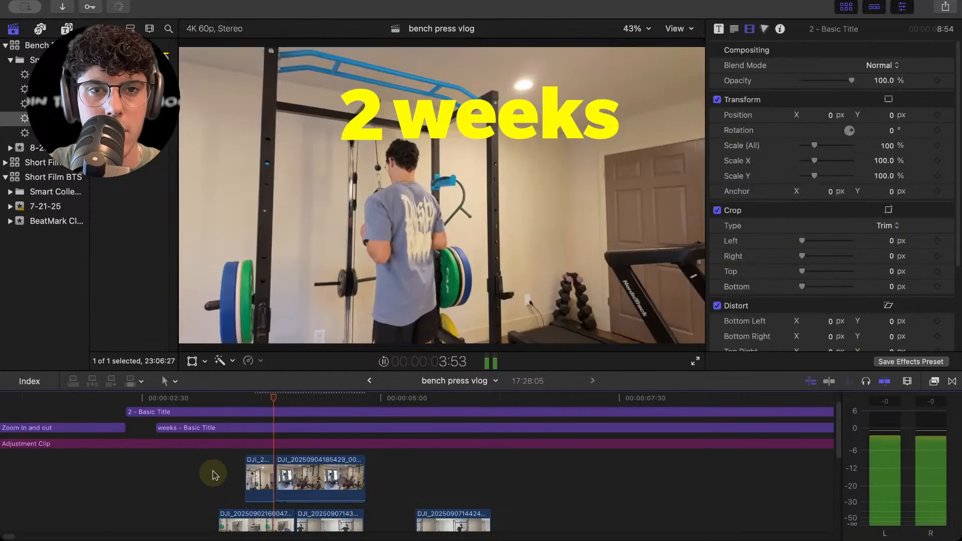
left_click(214, 470)
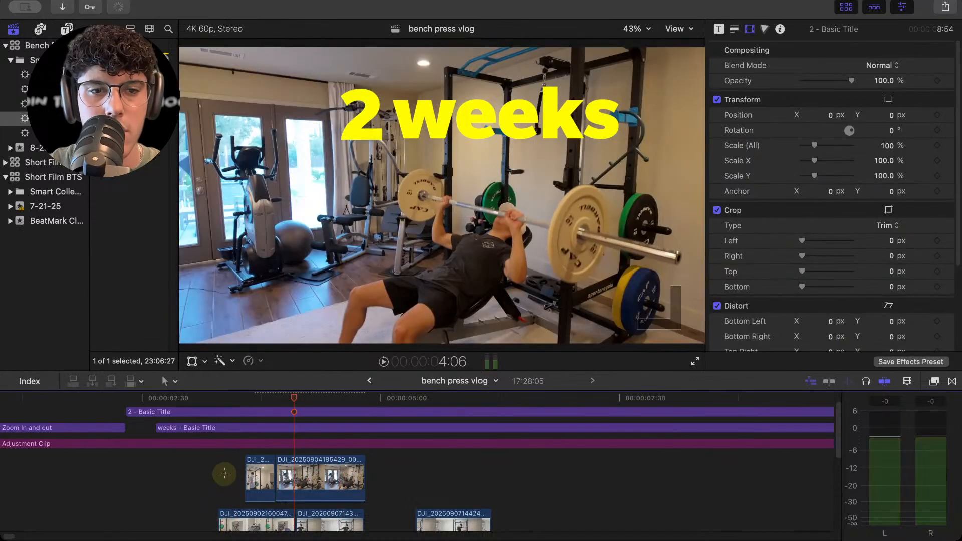
left_click(234, 475)
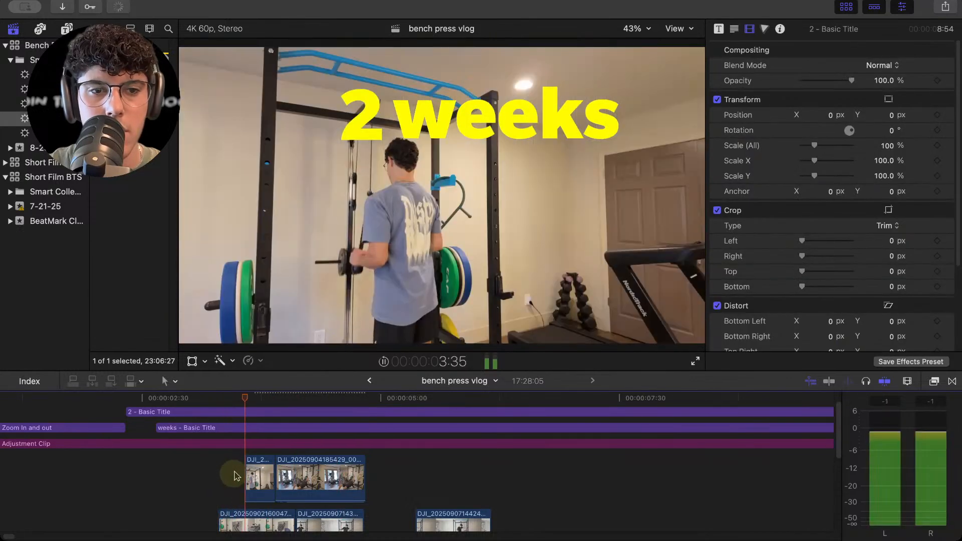
Select the edit point between the cable overlay and the bench press overlay for trimming.
left_click(272, 477)
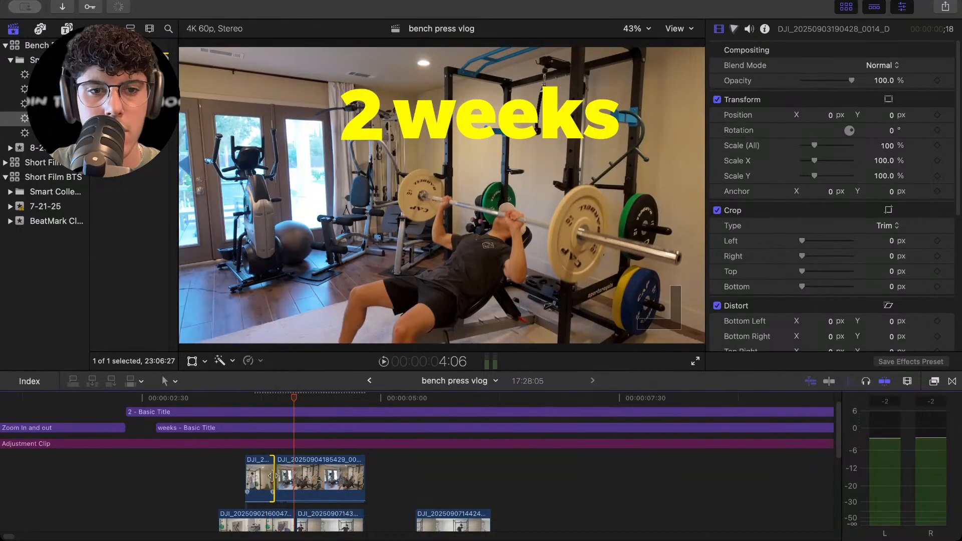
left_click(278, 475)
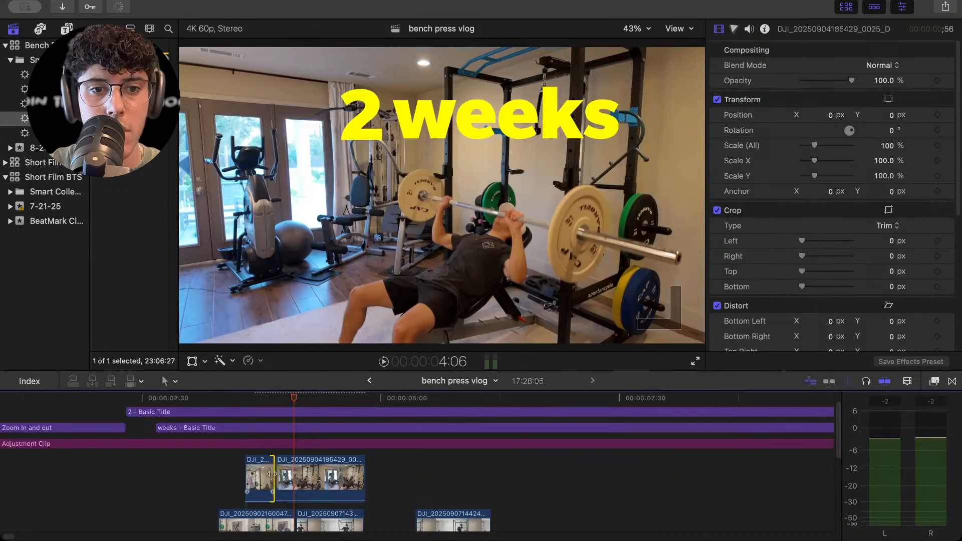
Shorten the cable exercise clip just before the bench press clip, close the gap between them, and play back the result.
left_click_drag(272, 473, 291, 475)
left_click(191, 473)
key("space")
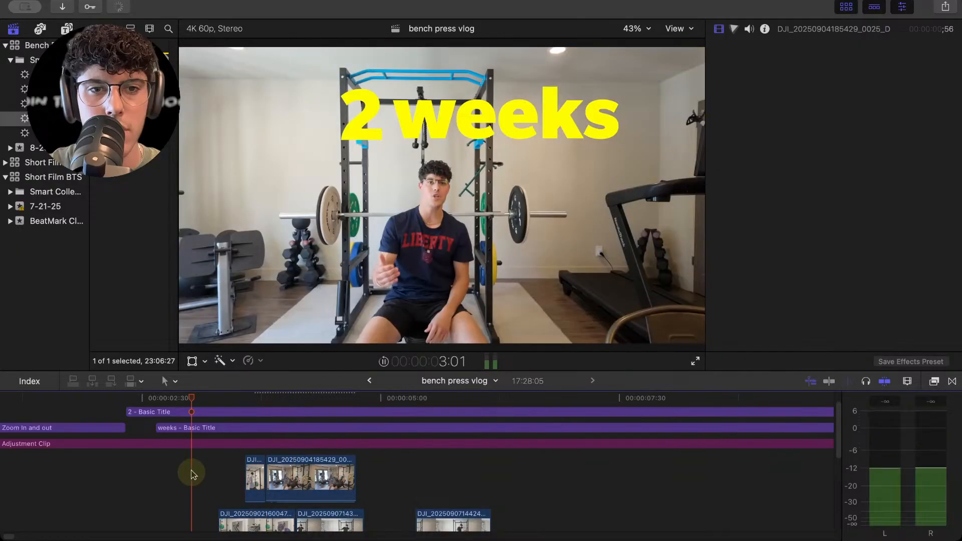
left_click(191, 473)
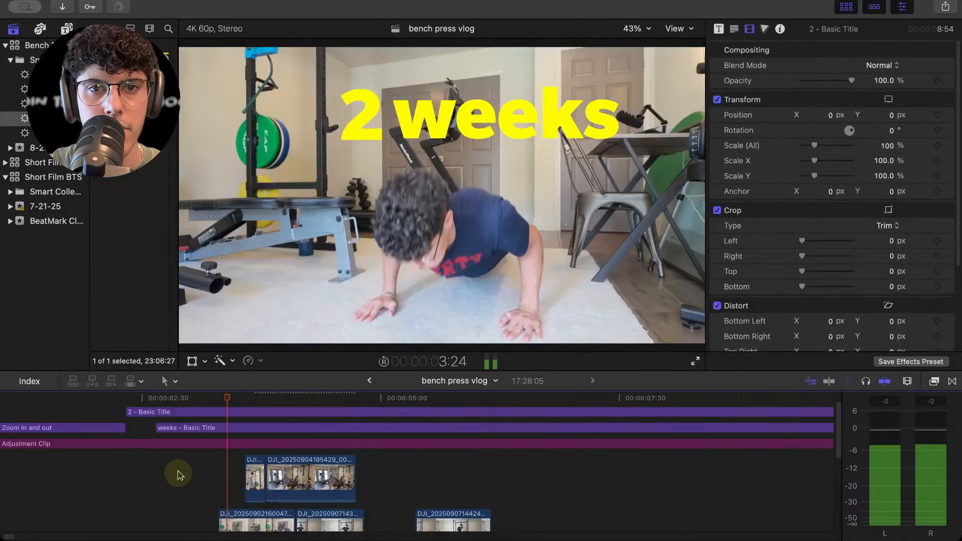
left_click(181, 474)
left_click(189, 476)
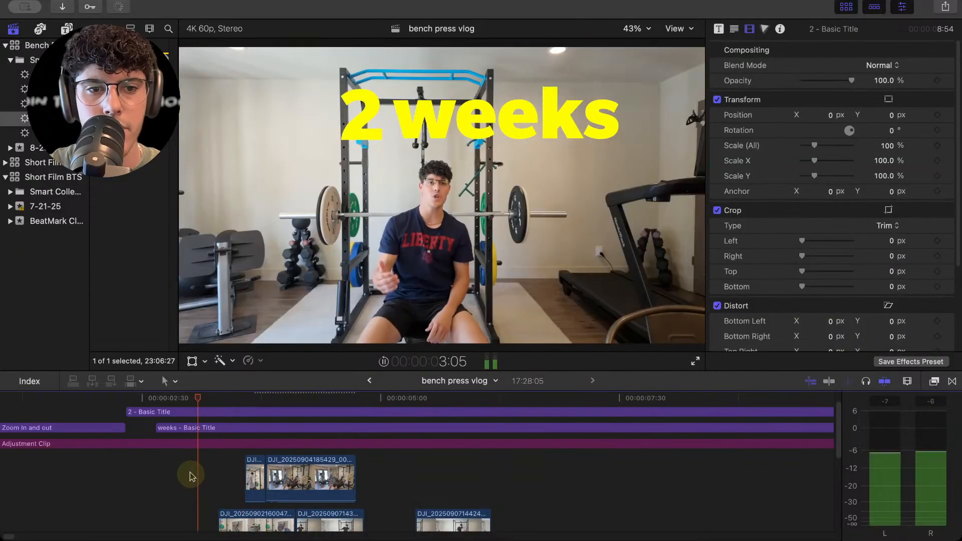
scroll(197, 484, "down", 2)
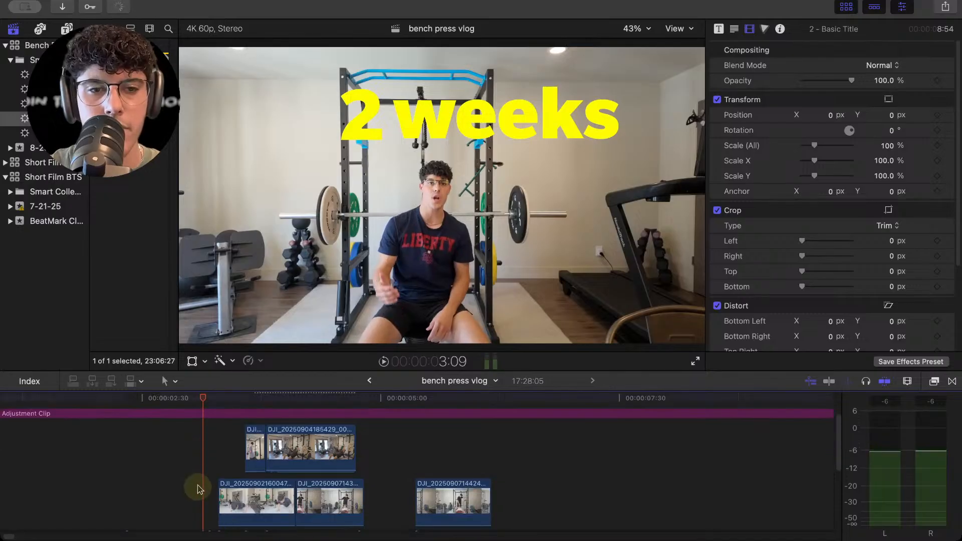
left_click(199, 485)
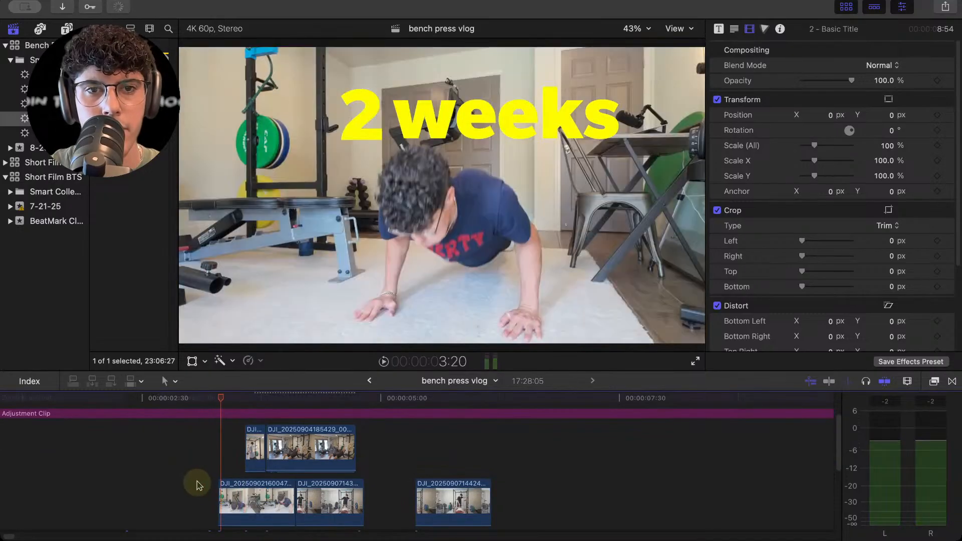
left_click(196, 484)
key("super+equal")
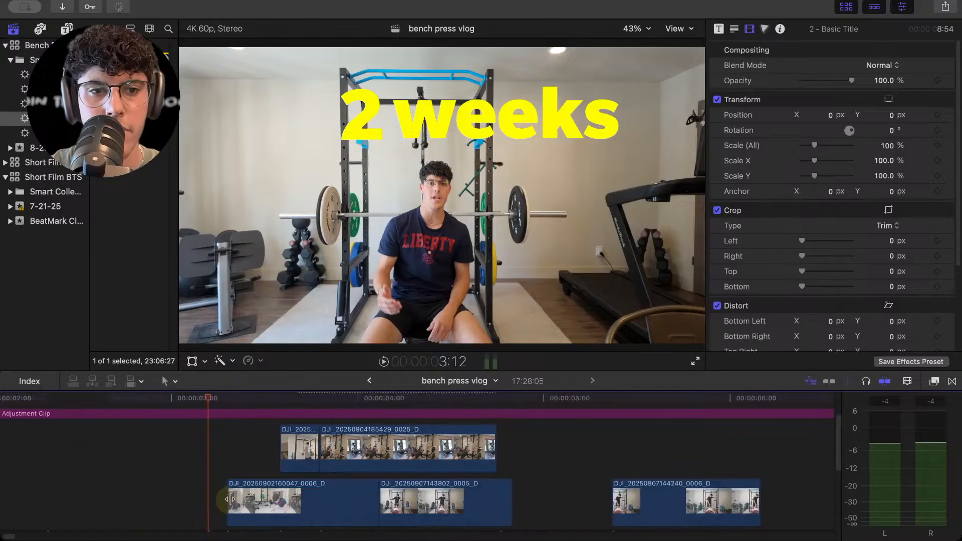
left_click_drag(230, 500, 215, 500)
left_click(165, 480)
key("space")
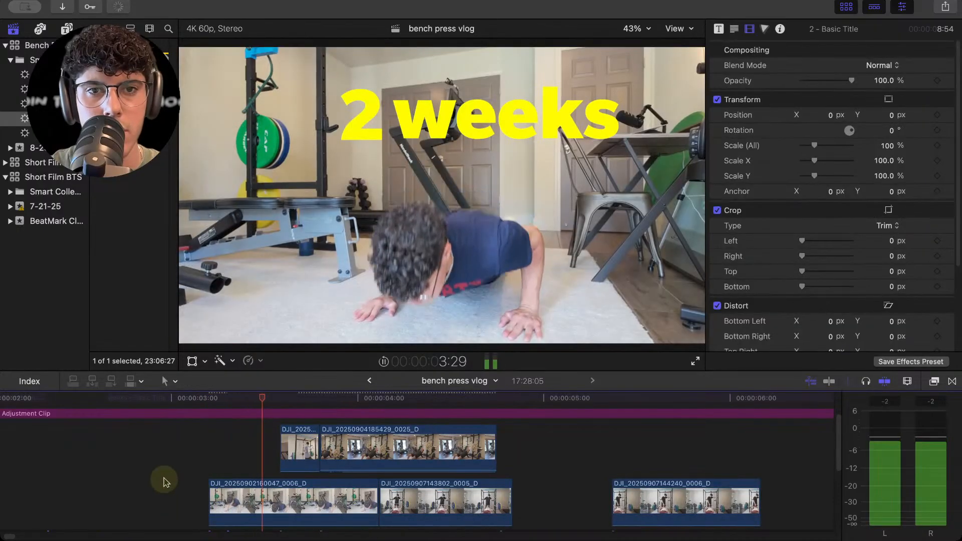
left_click(165, 480)
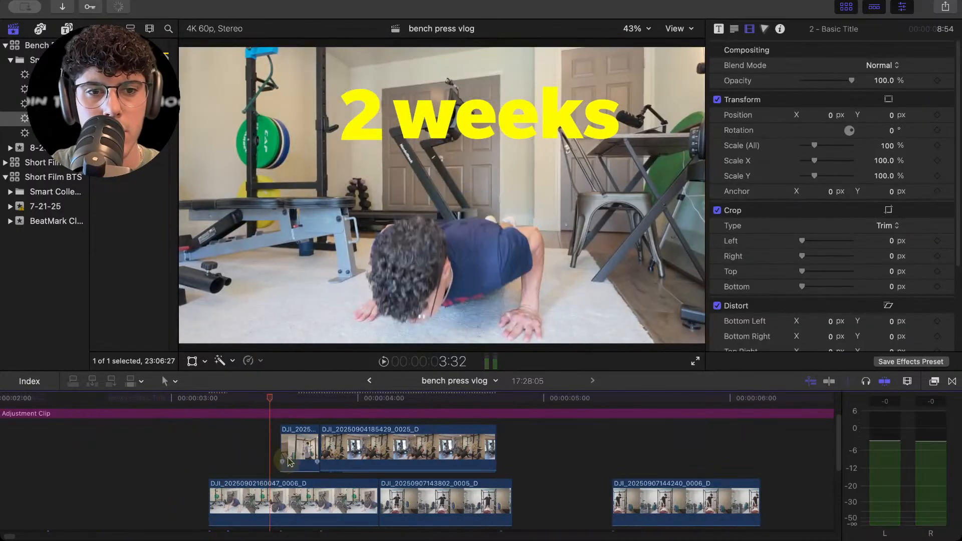
Extend the start of the cable exercise clip back to 3:32, above the push-up clip, and play it back.
left_click_drag(283, 454, 270, 454)
left_click(182, 439)
key("space")
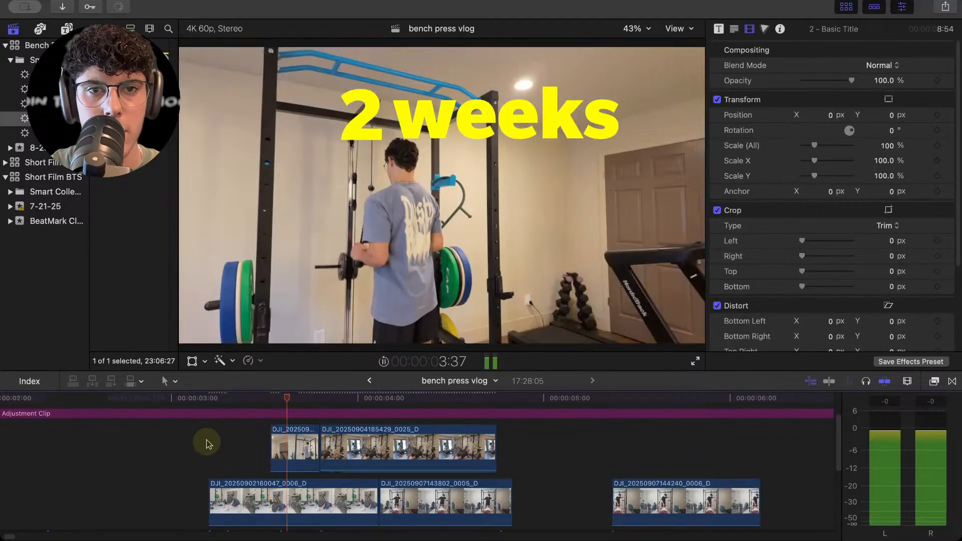
left_click(205, 442)
key("space")
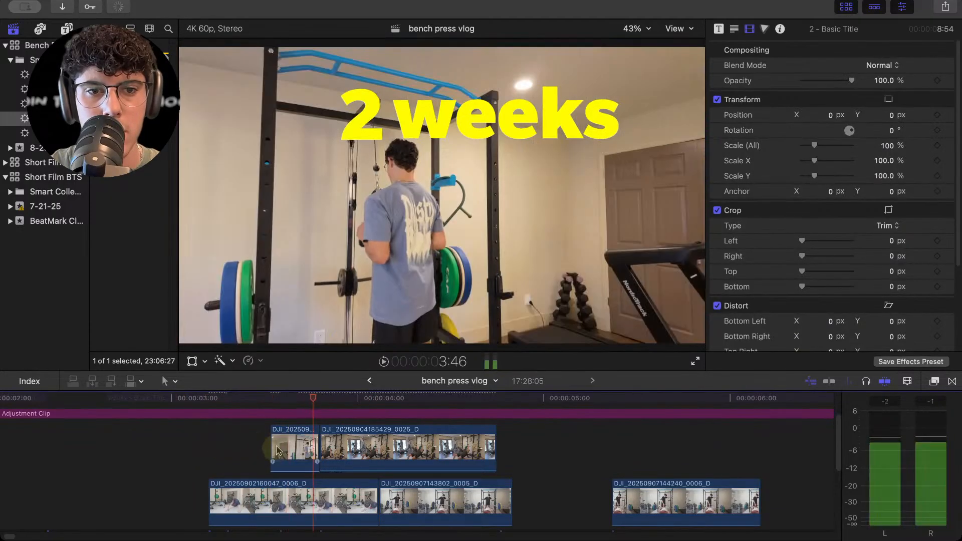
Trim the end of the cable exercise clip to 3:46, keep the bench press clip butted against it, and review the cut.
left_click(316, 448)
left_click_drag(315, 447, 312, 448)
left_click(189, 448)
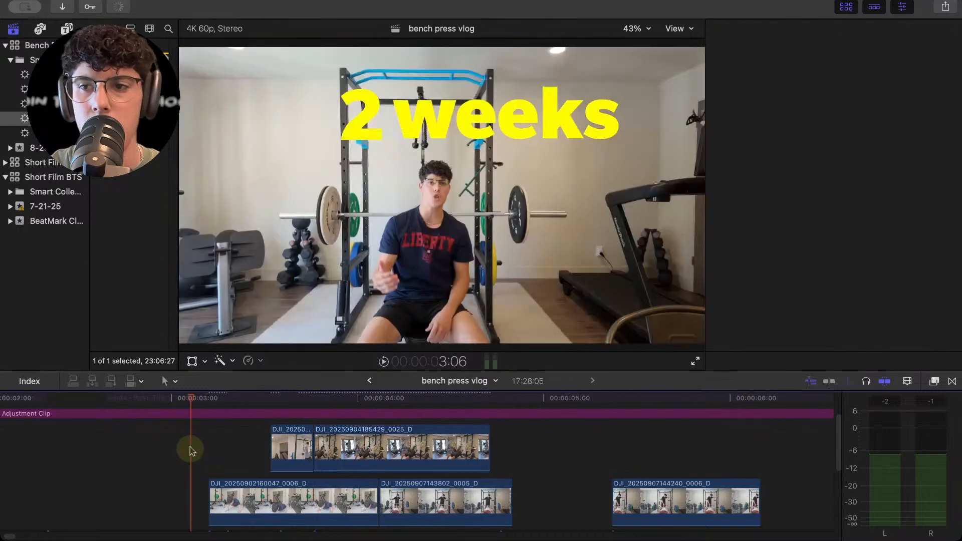
key("space")
left_click(221, 449)
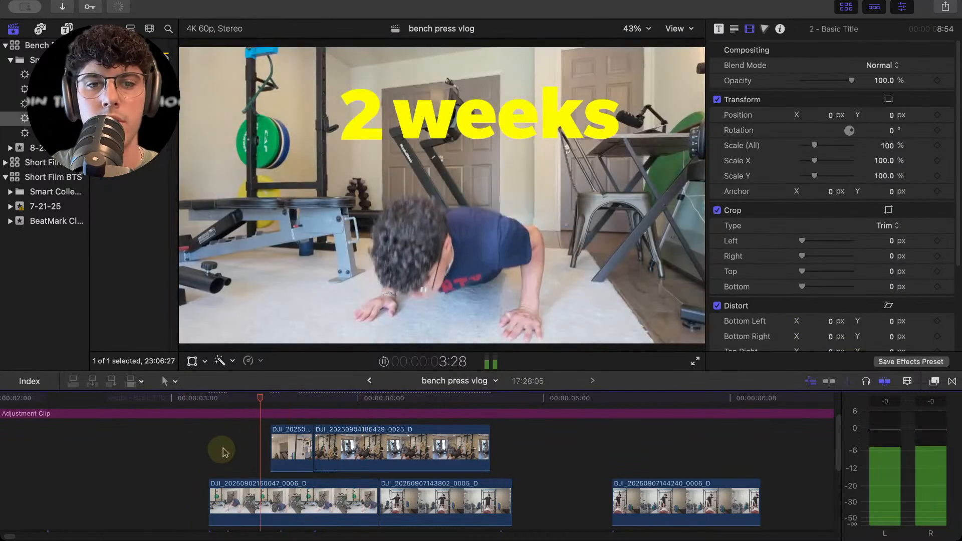
left_click(238, 450)
left_click(237, 450)
key("space")
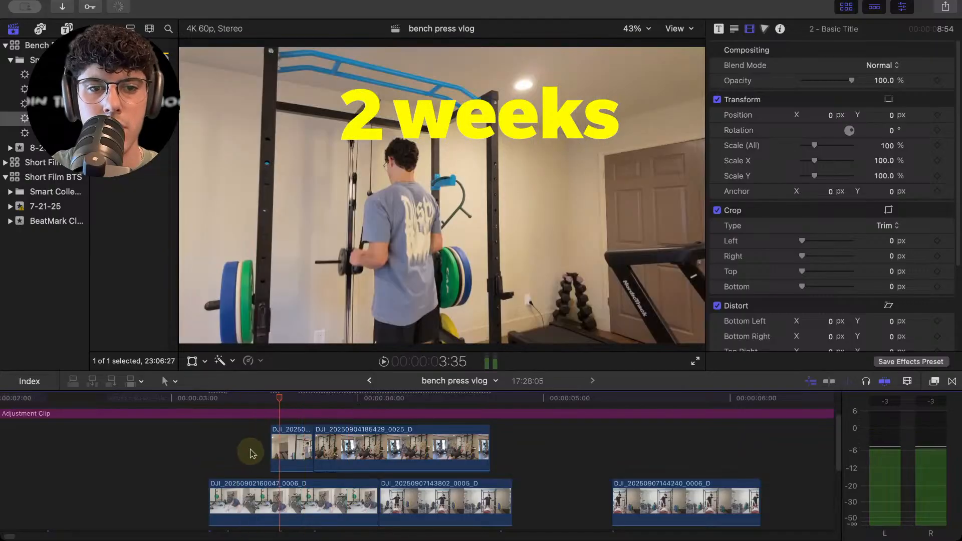
key("Right")
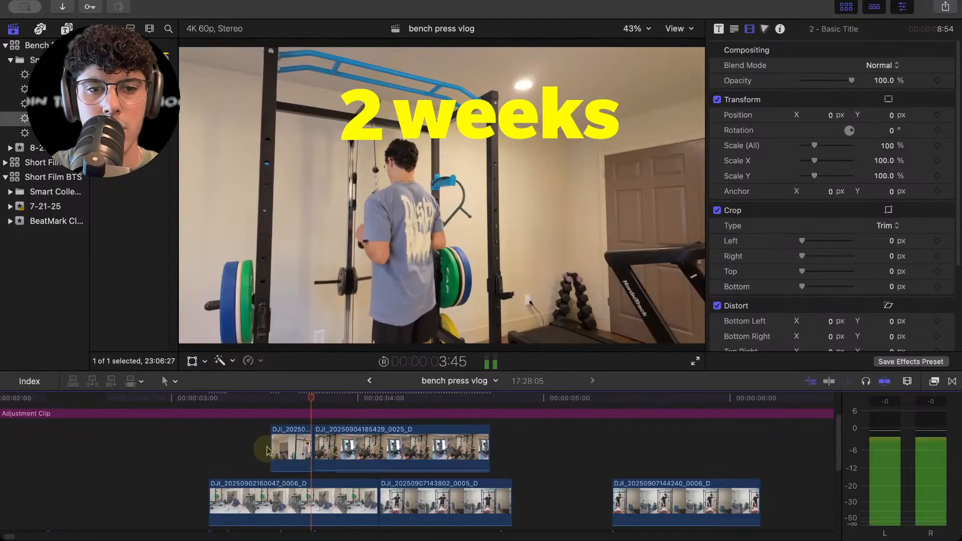
key("space")
left_click(306, 401)
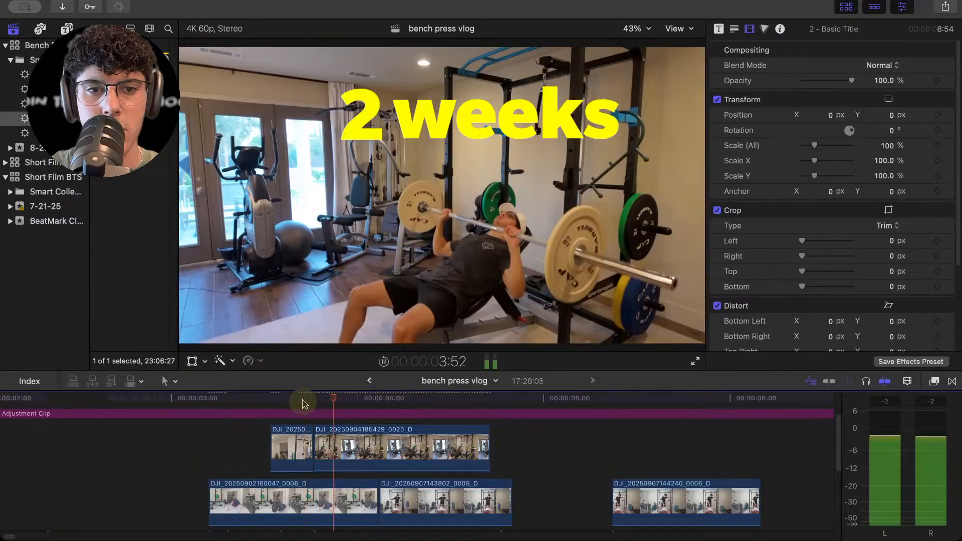
left_click(305, 403)
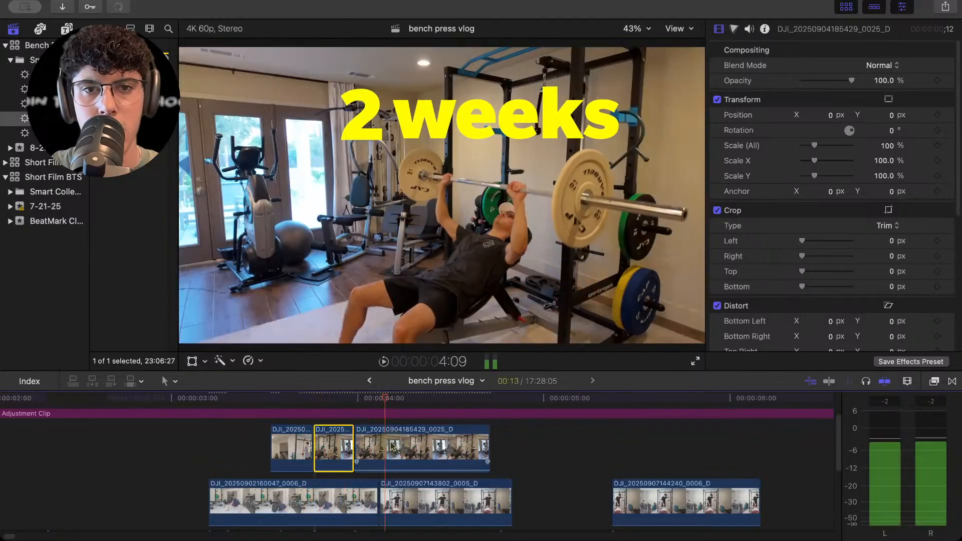
left_click_drag(356, 449, 390, 447)
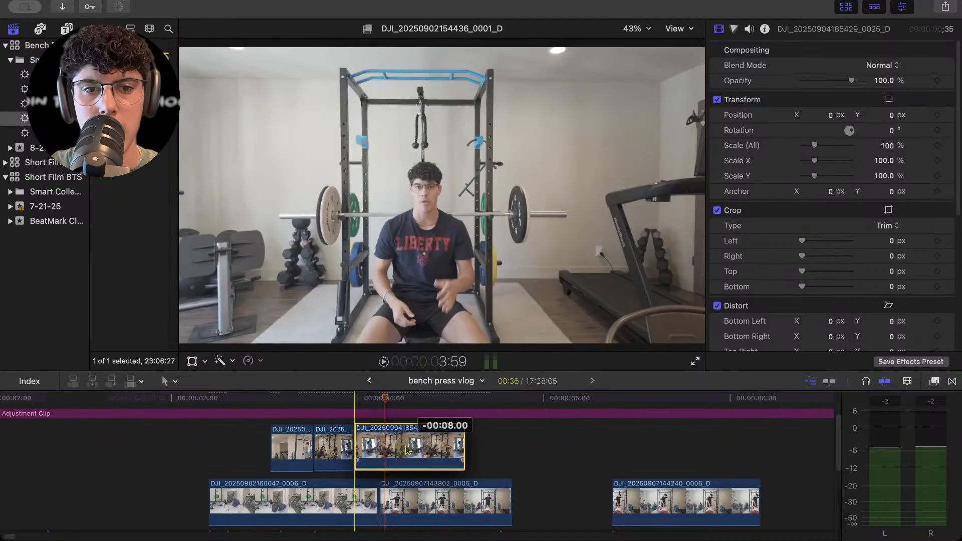
left_click(254, 441)
key("space")
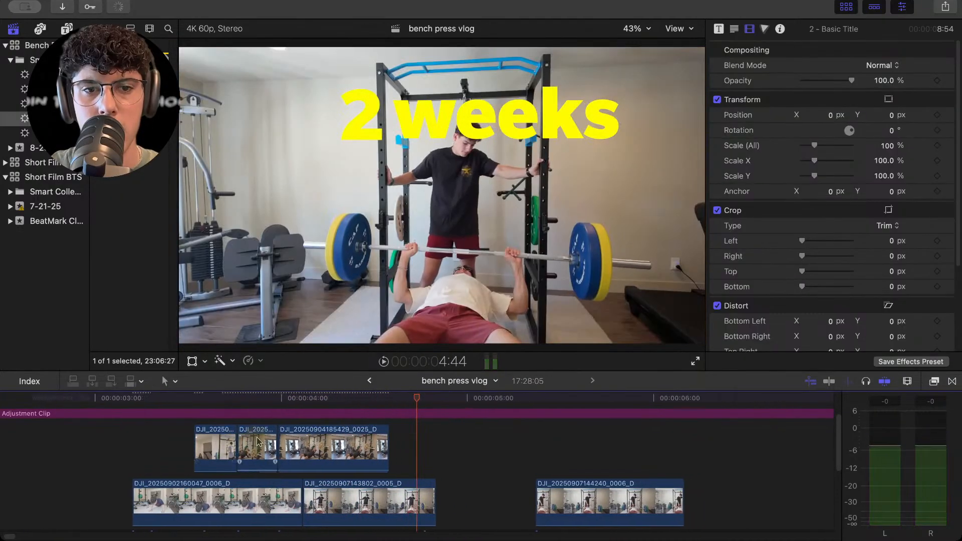
left_click(257, 441)
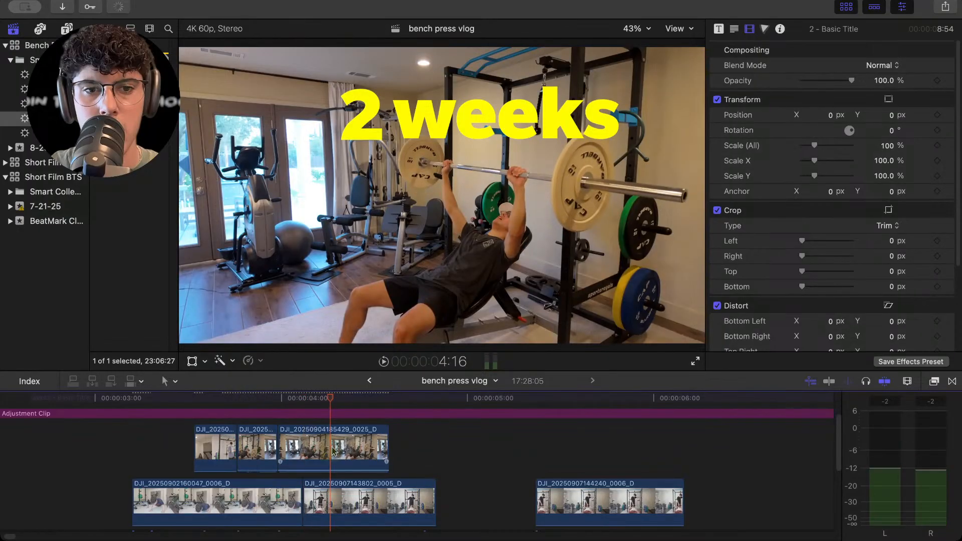
Shorten the second bench press piece to 12 frames by trimming its end, and play back the montage from its start.
left_click_drag(374, 447, 314, 447)
key("super+z")
key("space")
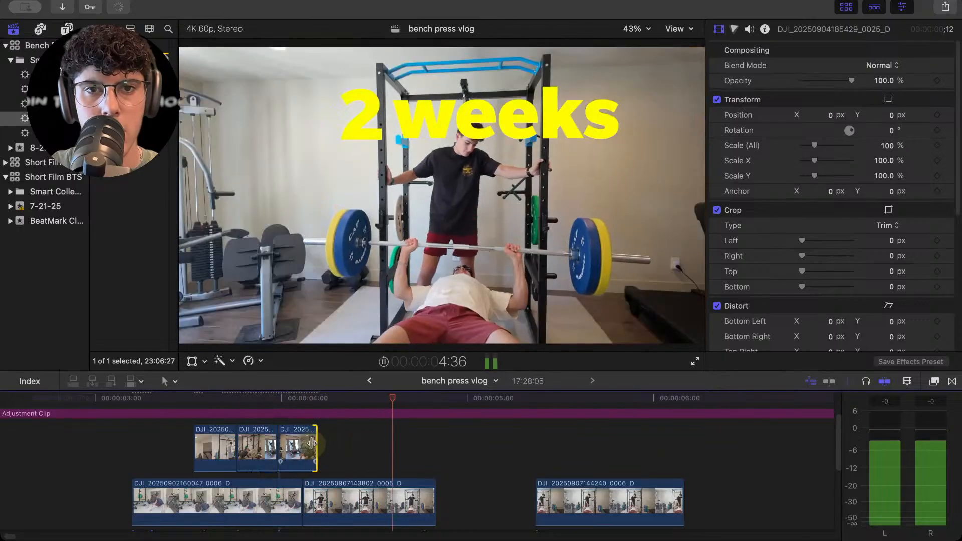
left_click(168, 381)
left_click(134, 404)
left_click(133, 403)
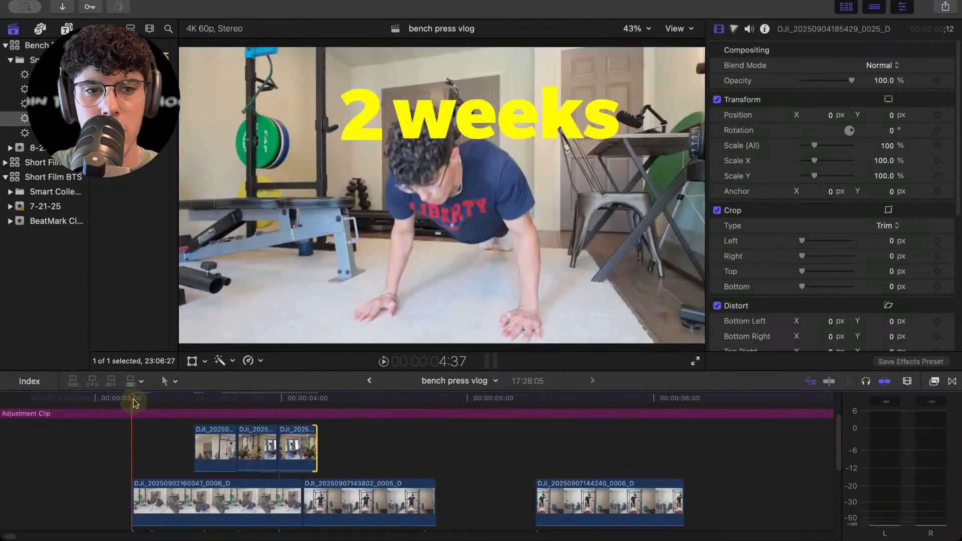
key("space")
left_click(134, 404)
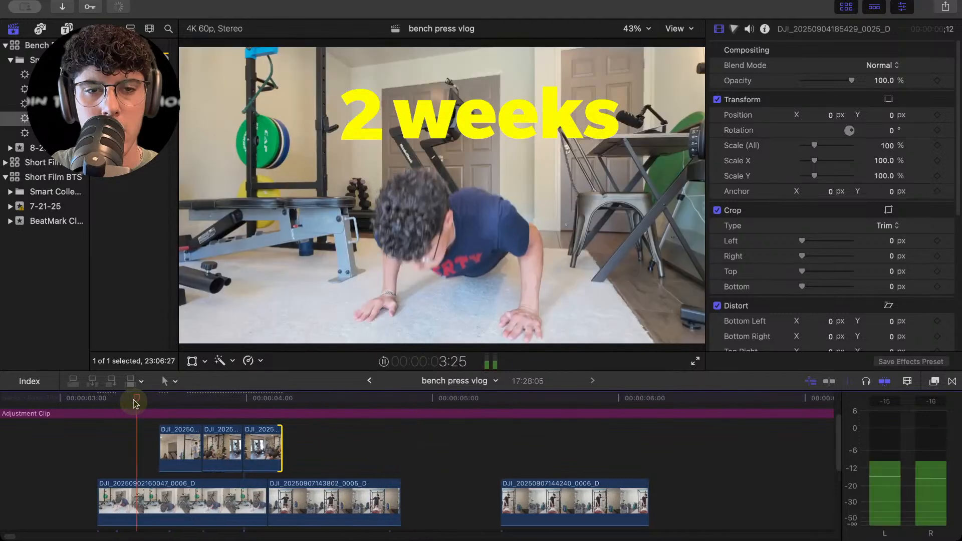
key("space")
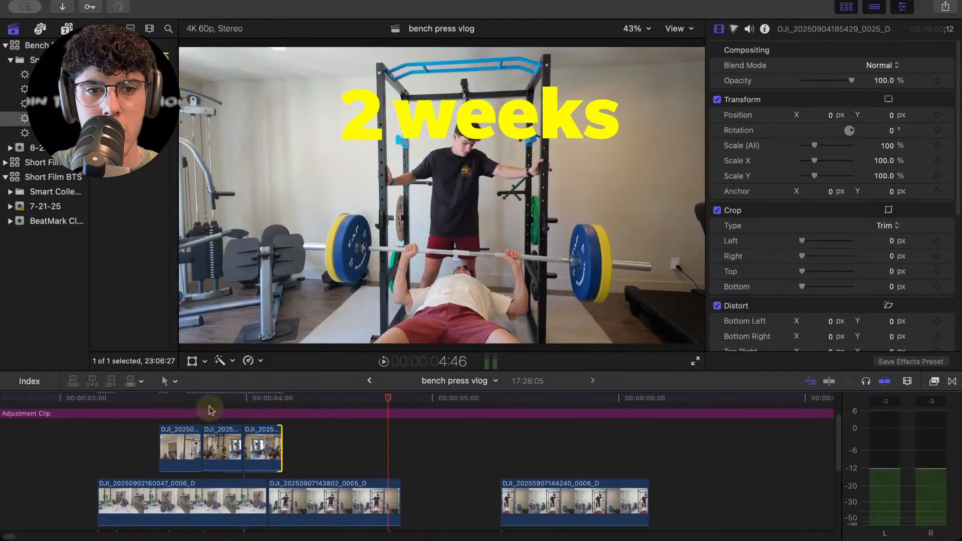
Skim the timeline from about 4:00 seconds through the 4:52 minute mark for other workout footage.
left_click(239, 404)
left_click(246, 398)
scroll(248, 407, "down", 3)
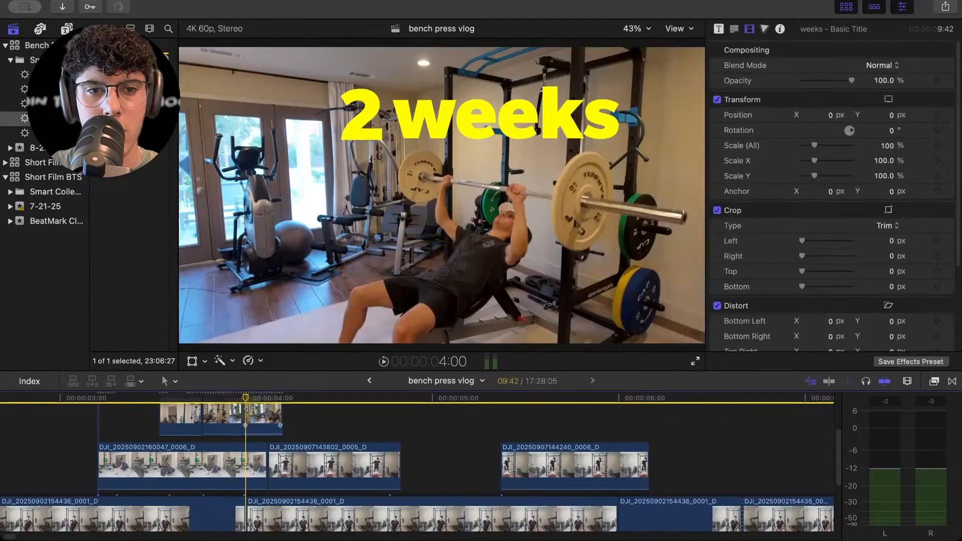
scroll(351, 444, "left", 3)
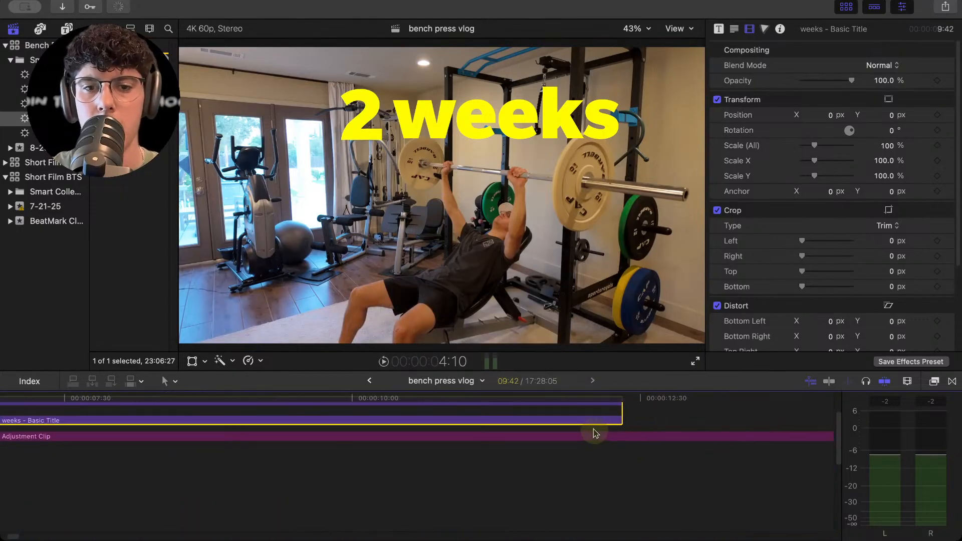
scroll(594, 434, "down", 5)
scroll(602, 404, "right", 10)
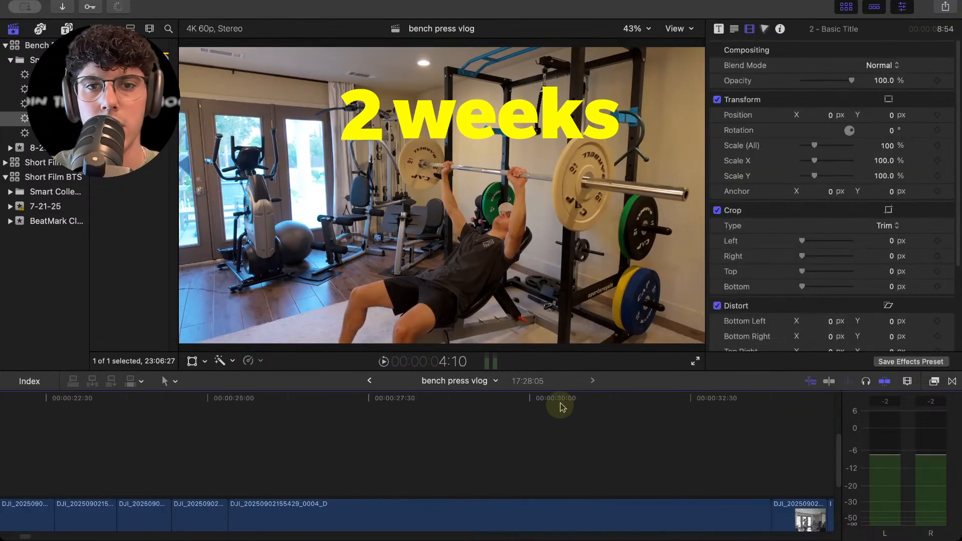
key("super+minus")
scroll(500, 414, "right", 10)
left_click(501, 400)
left_click(630, 398)
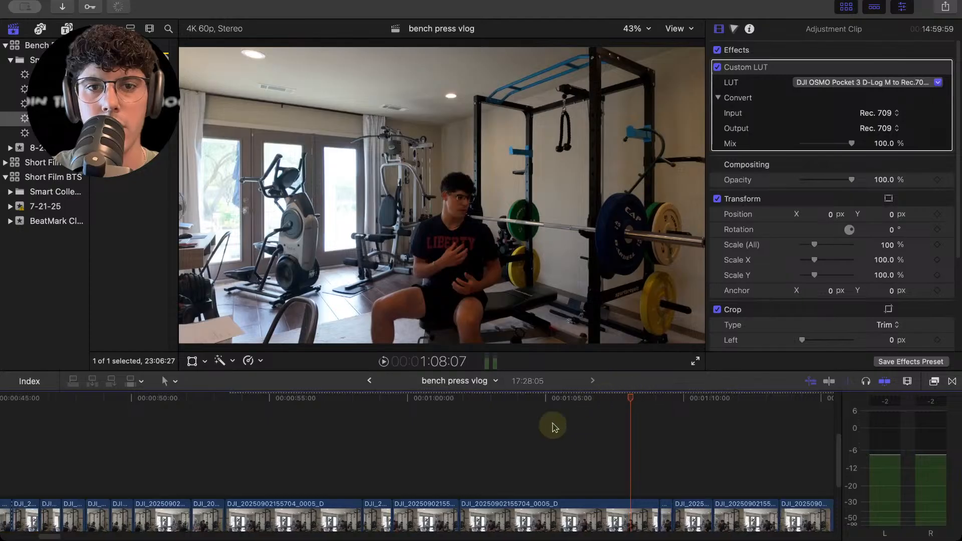
key("super+minus")
key("super+minus")
left_click_drag(374, 402, 683, 403)
key("super+minus")
key("super+minus")
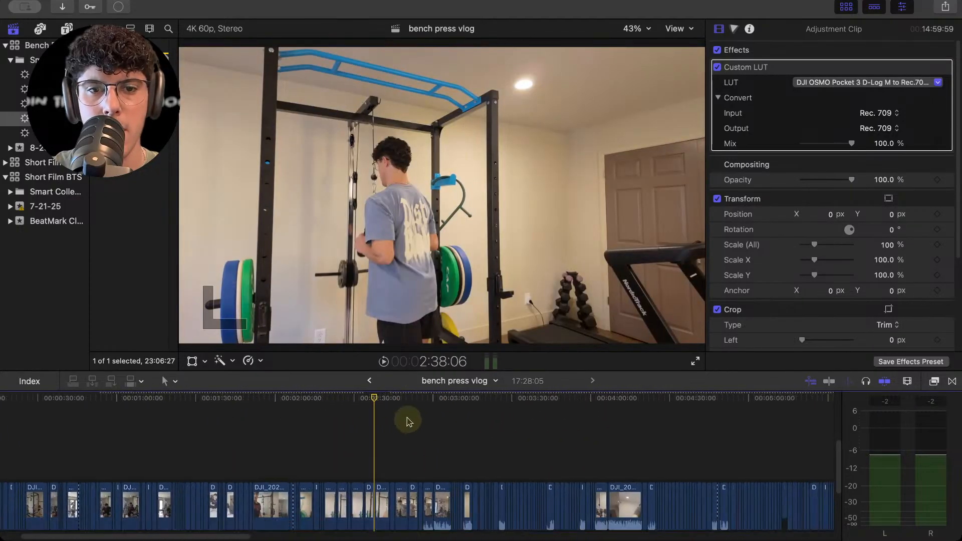
key("super+minus")
left_click_drag(345, 400, 699, 397)
key("super+minus")
key("super+minus")
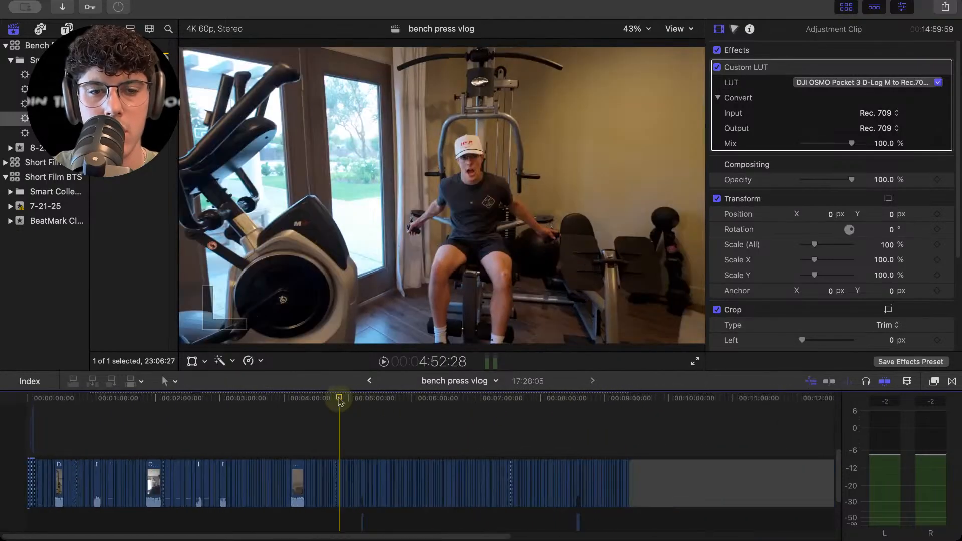
Examine the dips footage between about 6:45 and 7:01 minutes in the main storyline.
left_click_drag(340, 401, 477, 400)
key("super+equal")
key("super+equal")
key("super+equal")
key("super+equal")
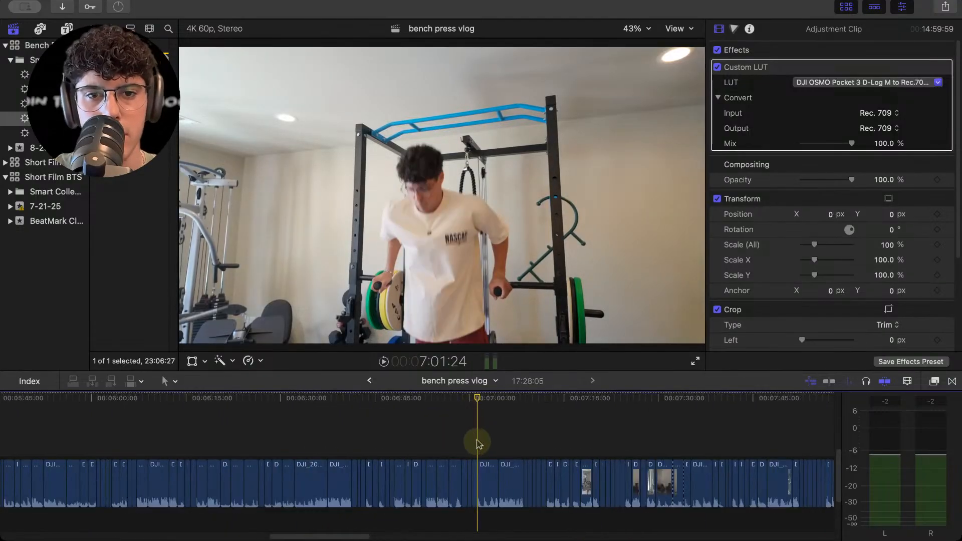
key("space")
key("super+equal")
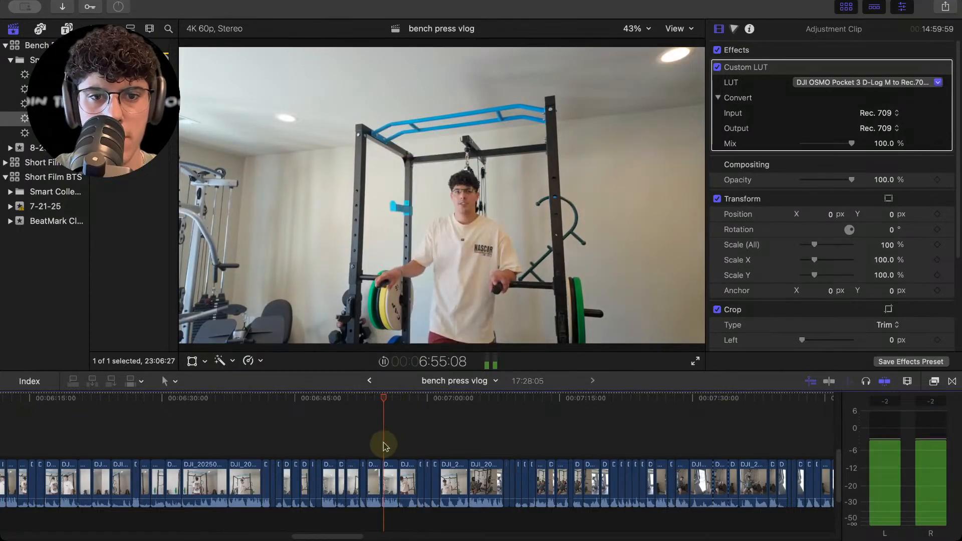
key("super+equal")
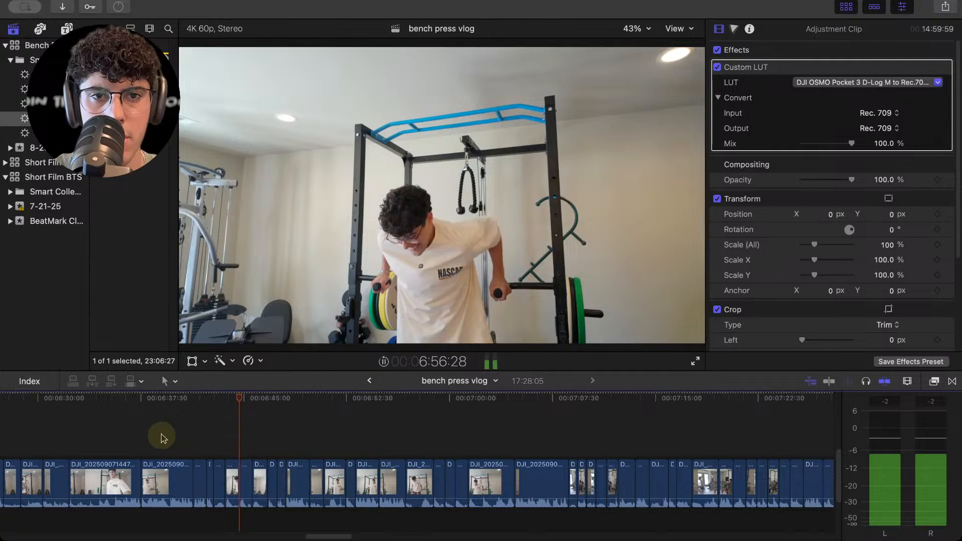
key("space")
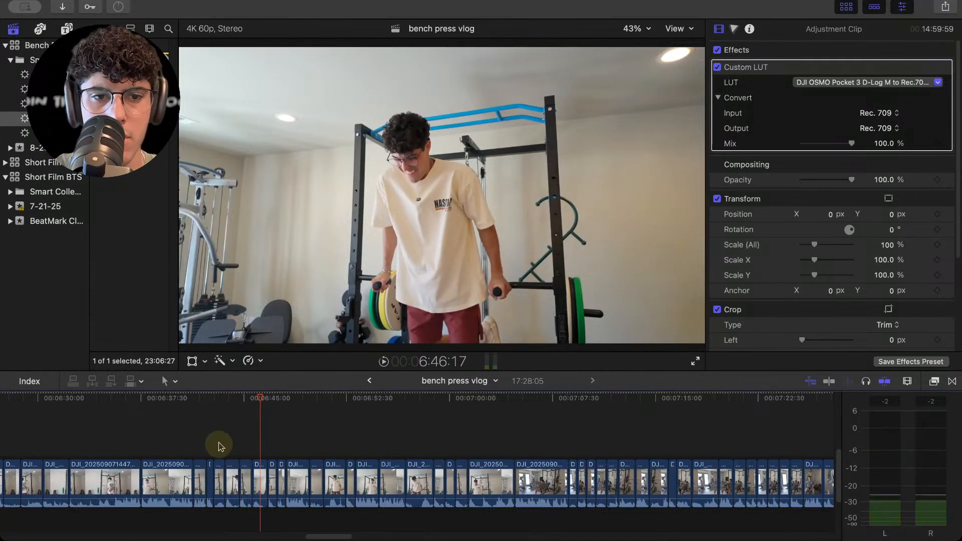
left_click(252, 448)
left_click(246, 471)
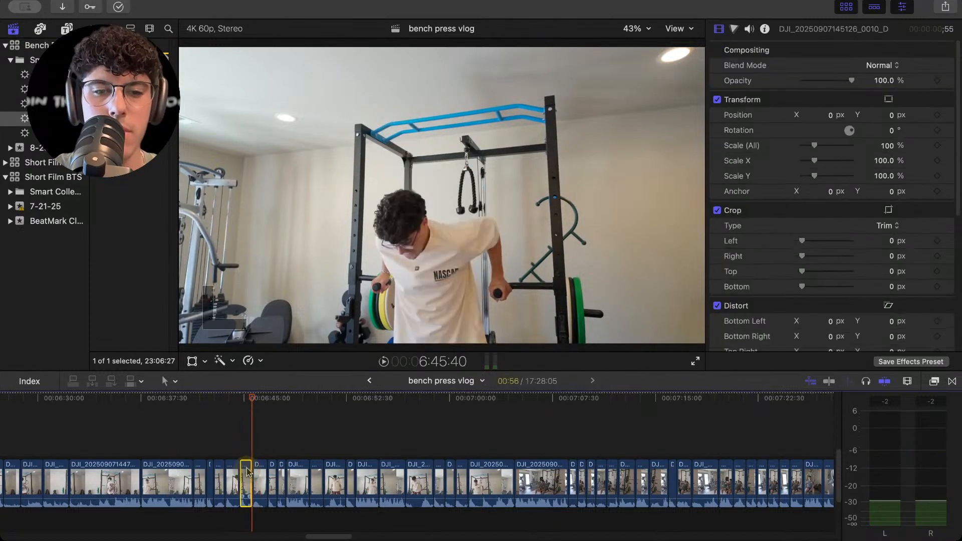
left_click_drag(339, 534, 10, 478)
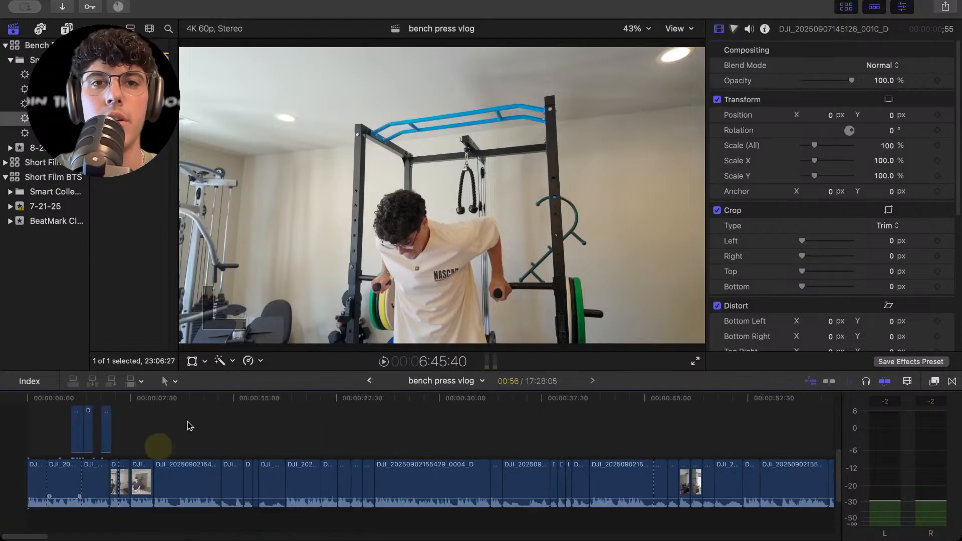
left_click(73, 412)
scroll(73, 412, "up", 5)
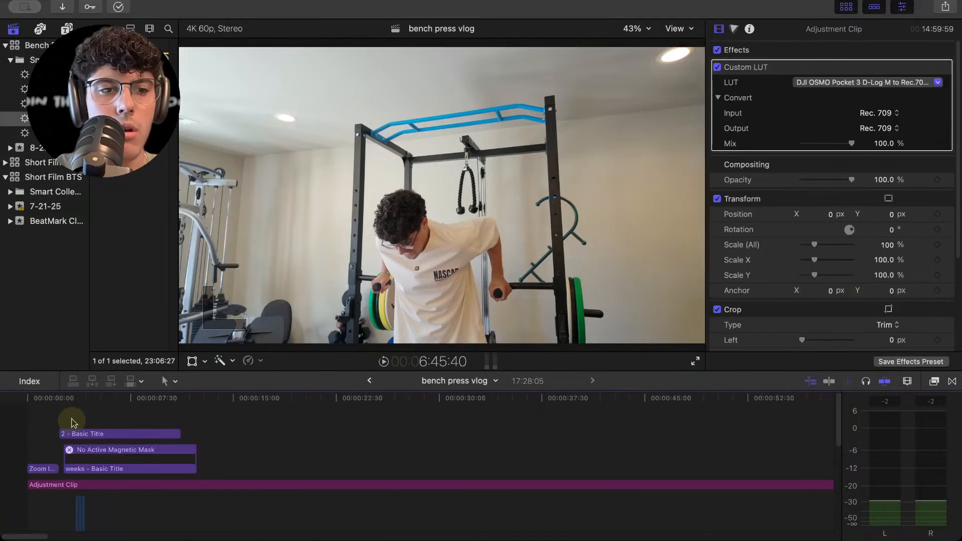
scroll(71, 419, "down", 2)
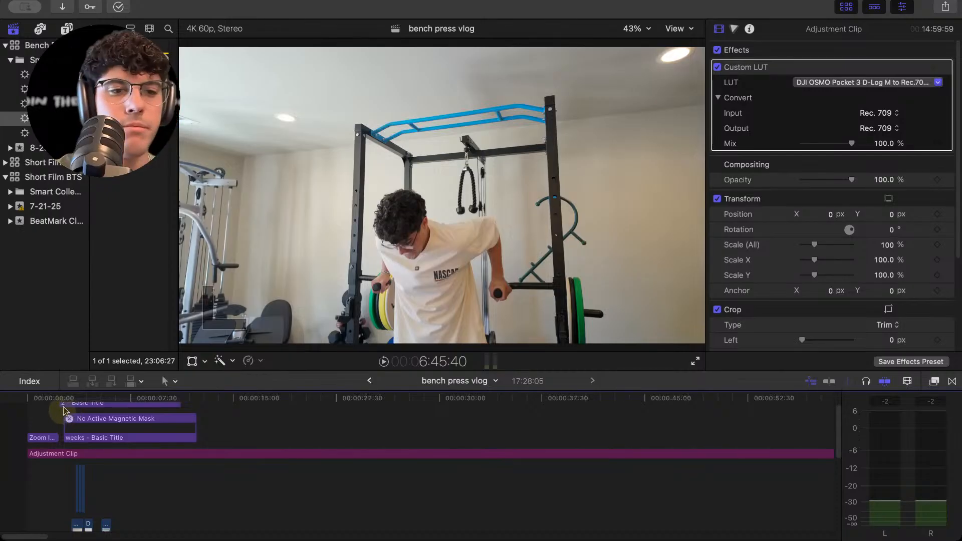
left_click_drag(92, 399, 82, 400)
key("super+equal")
key("super+equal")
key("super+equal")
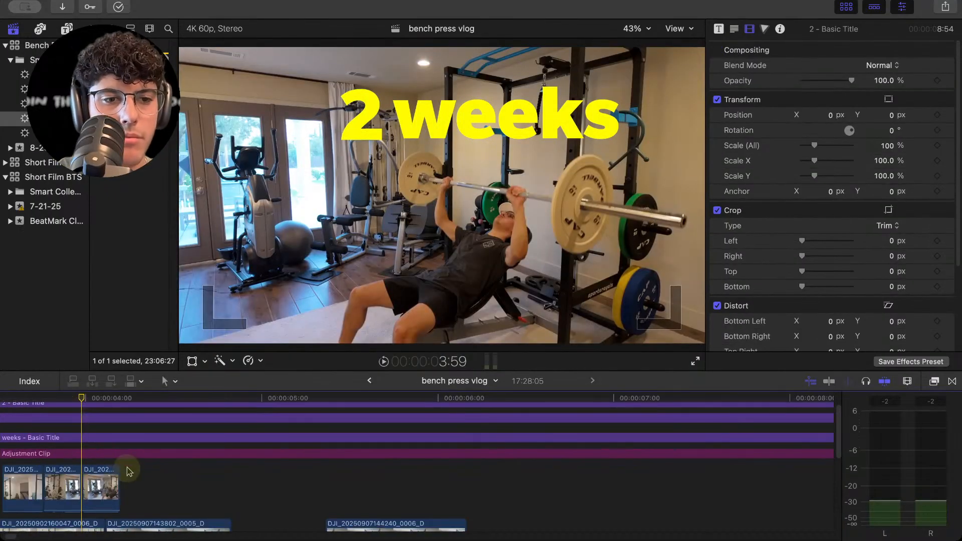
scroll(128, 472, "left", 10)
scroll(129, 471, "down", 1)
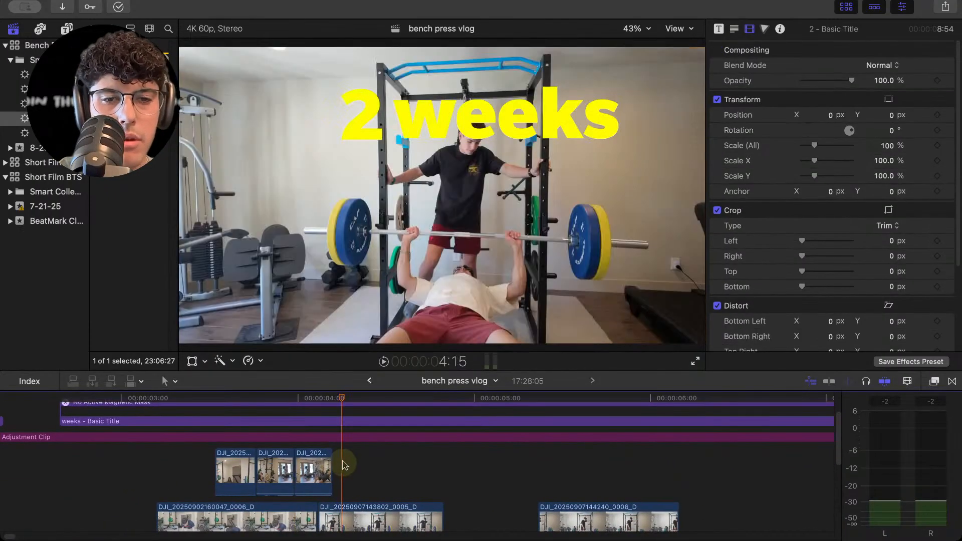
key("super+v")
scroll(365, 472, "down", 2)
left_click_drag(390, 506, 407, 434)
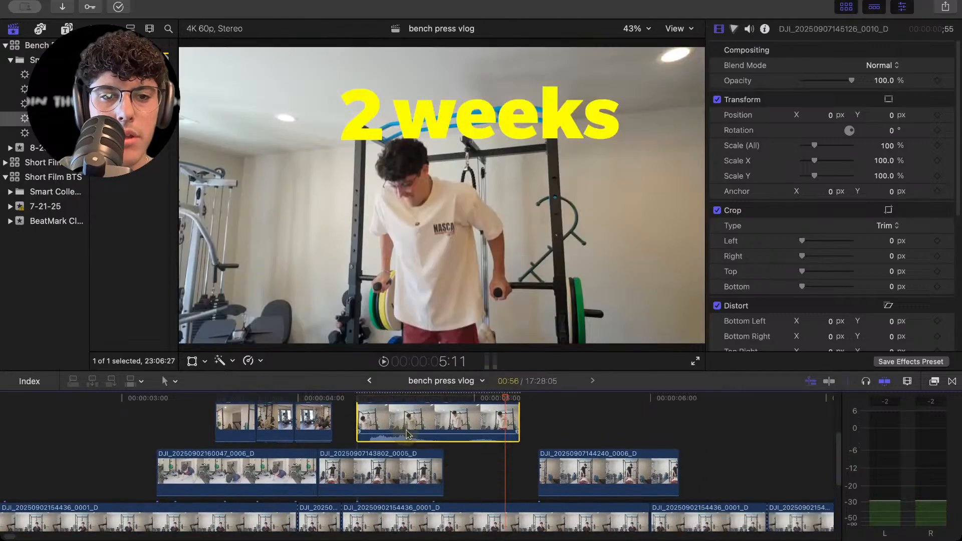
left_click_drag(363, 413, 385, 431)
Play back the montage from about 3:12 into the dips clip.
left_click(167, 432)
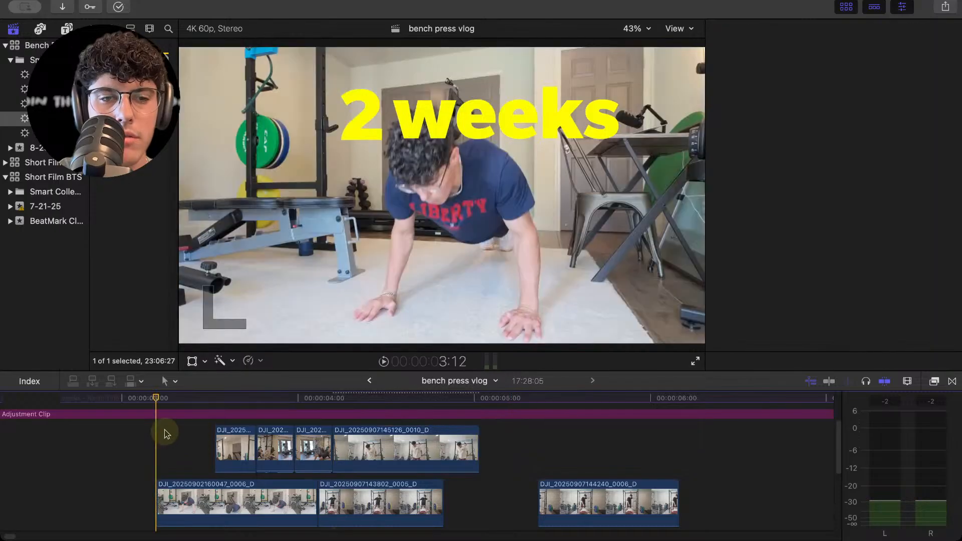
key("space")
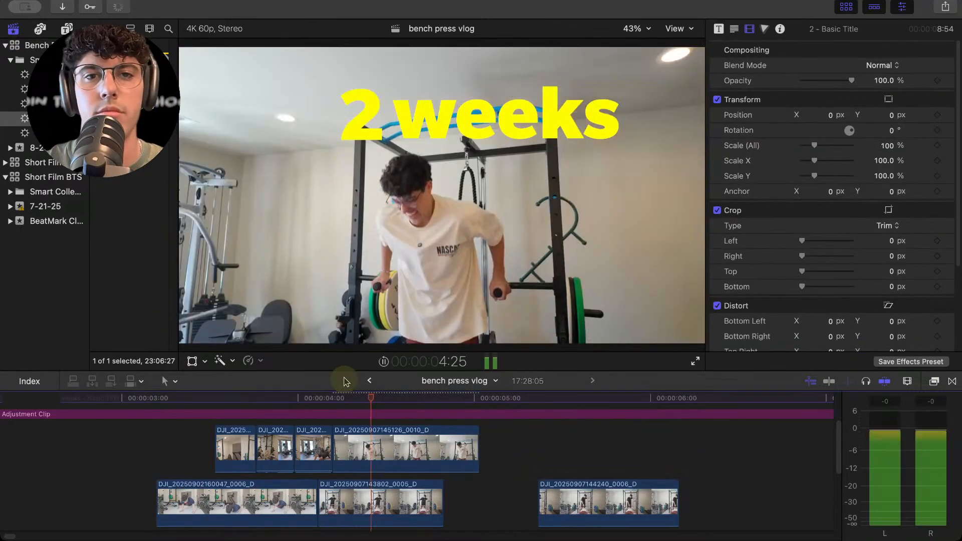
key("space")
Replace the third short montage piece with the dips clip, trimming the dips clip to the same length.
left_click_drag(407, 444, 377, 495)
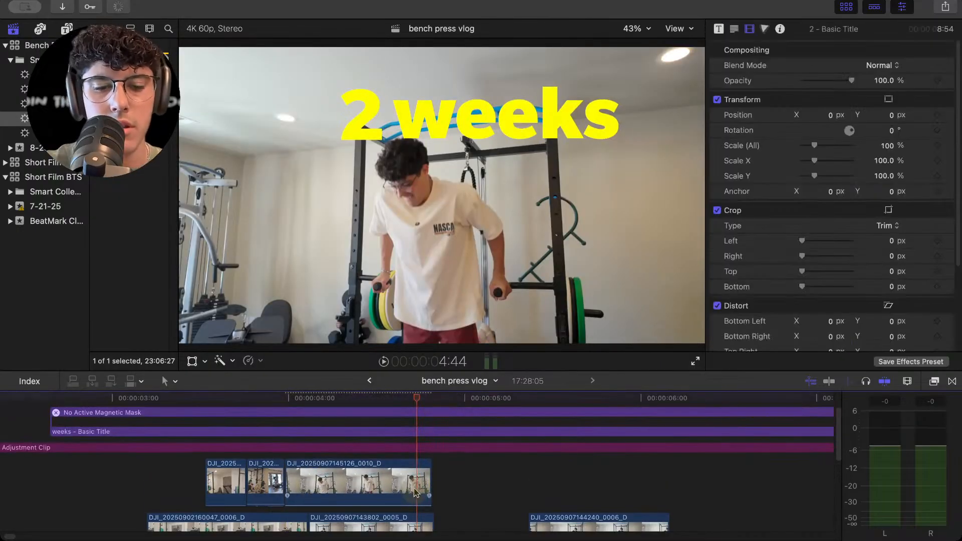
key("super+z")
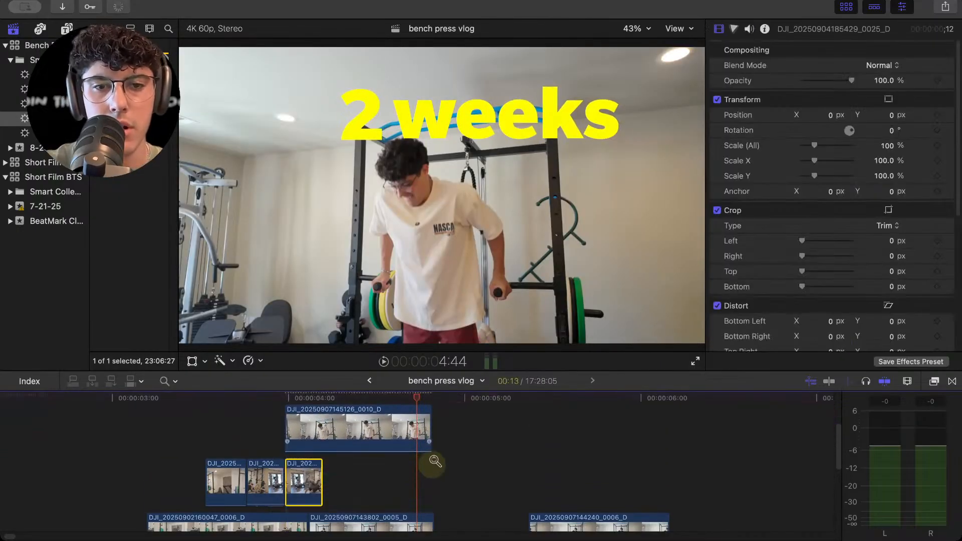
left_click(153, 380)
left_click(175, 399)
left_click_drag(429, 426, 323, 432)
left_click(310, 470)
key("BackSpace")
Play back the three quick cuts from shortly before the 3-second mark.
left_click(83, 494)
key("space")
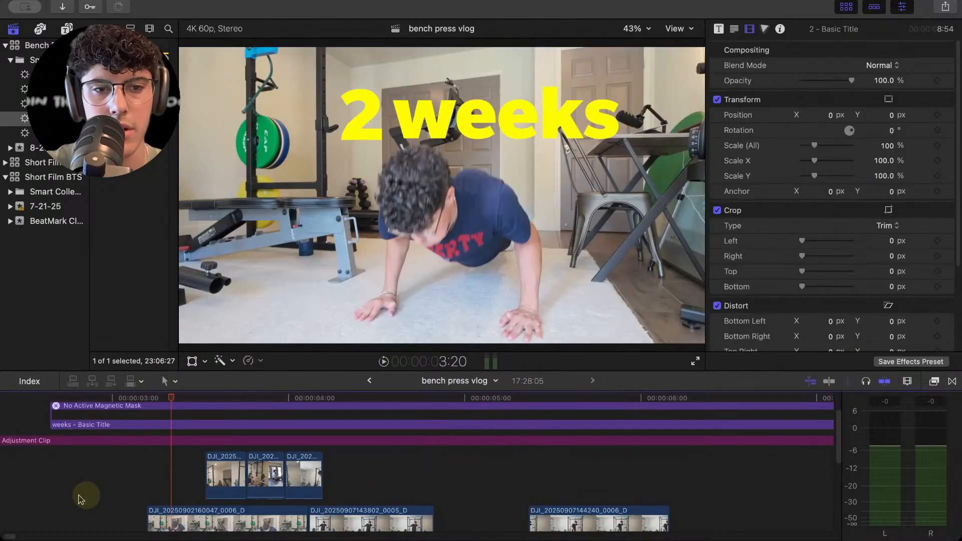
left_click(65, 498)
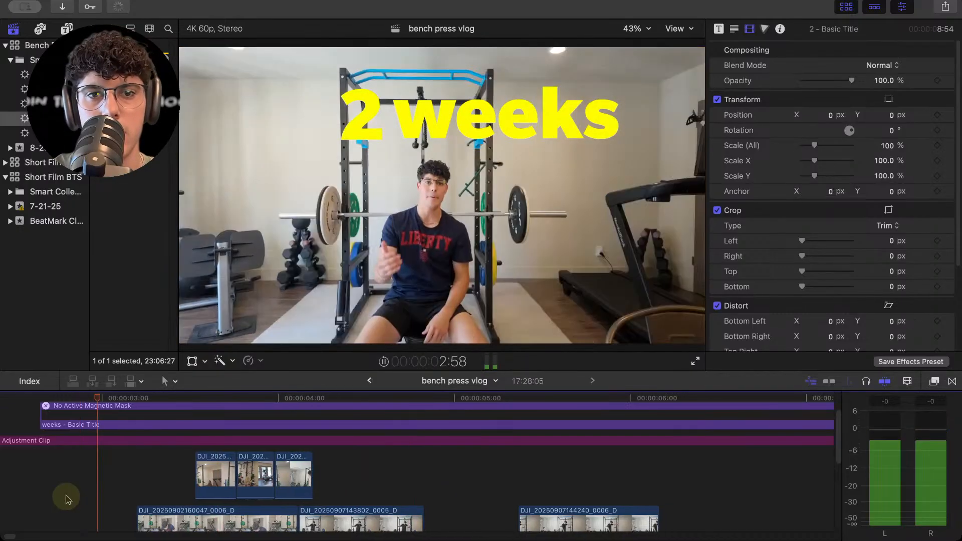
key("space")
key("space")
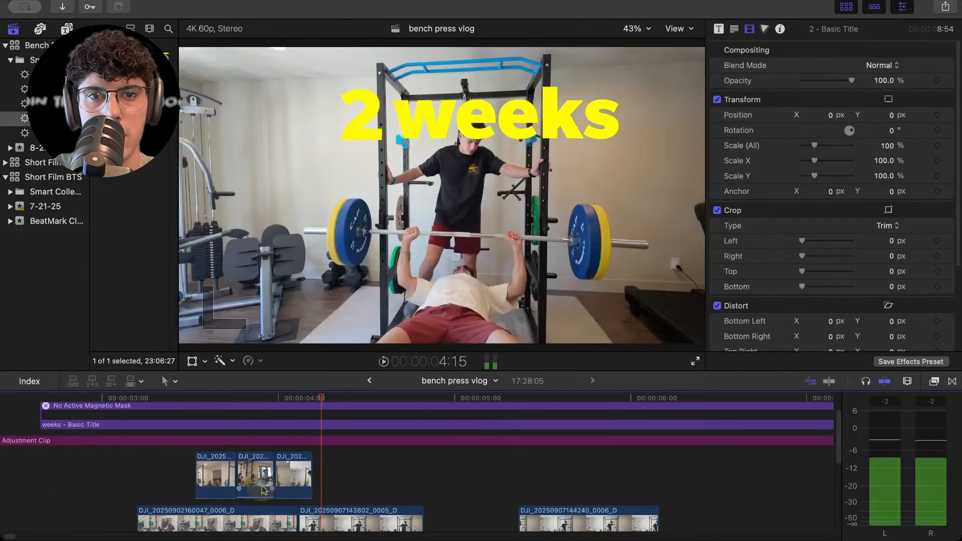
Extend the end of the dips piece to 4:15 and play back the montage from about the 3-second mark.
left_click_drag(310, 473, 321, 473)
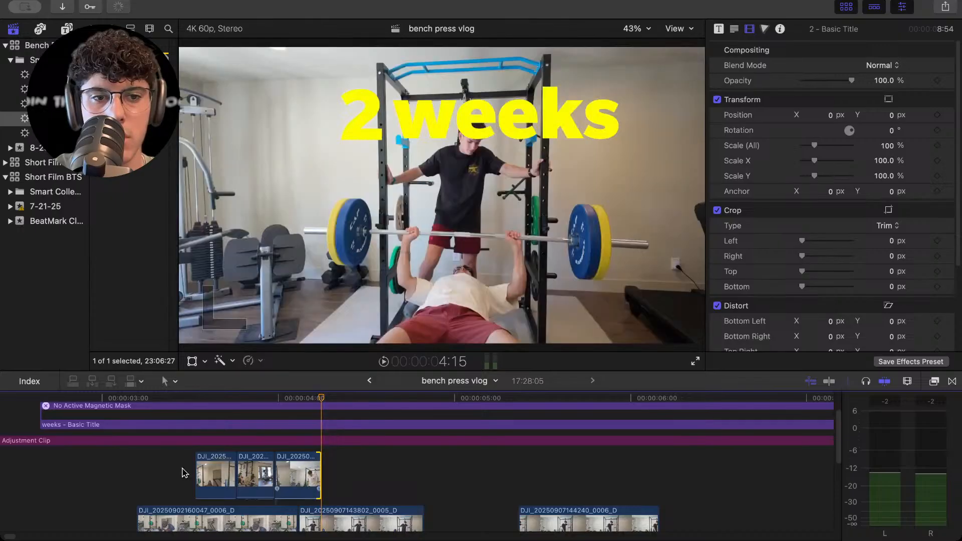
left_click(101, 468)
key("space")
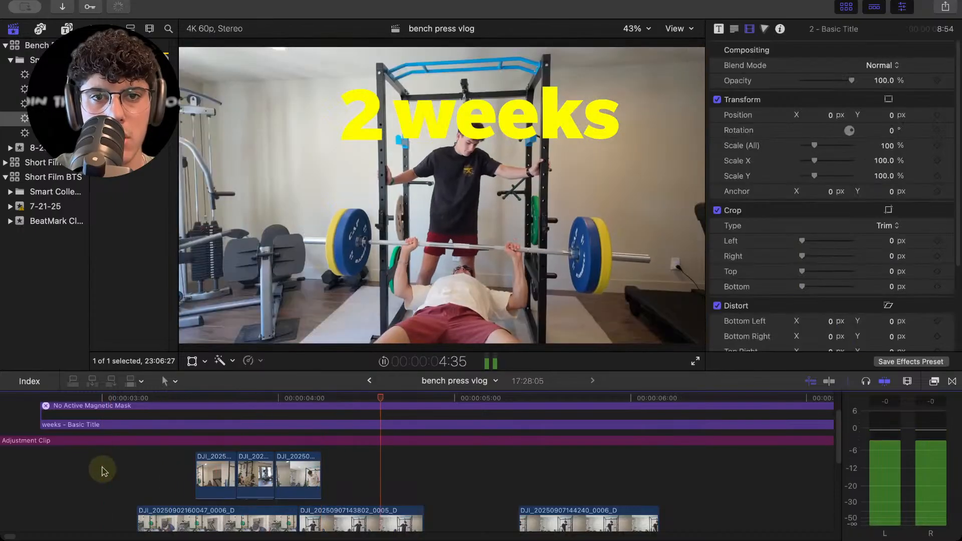
left_click(102, 471)
key("space")
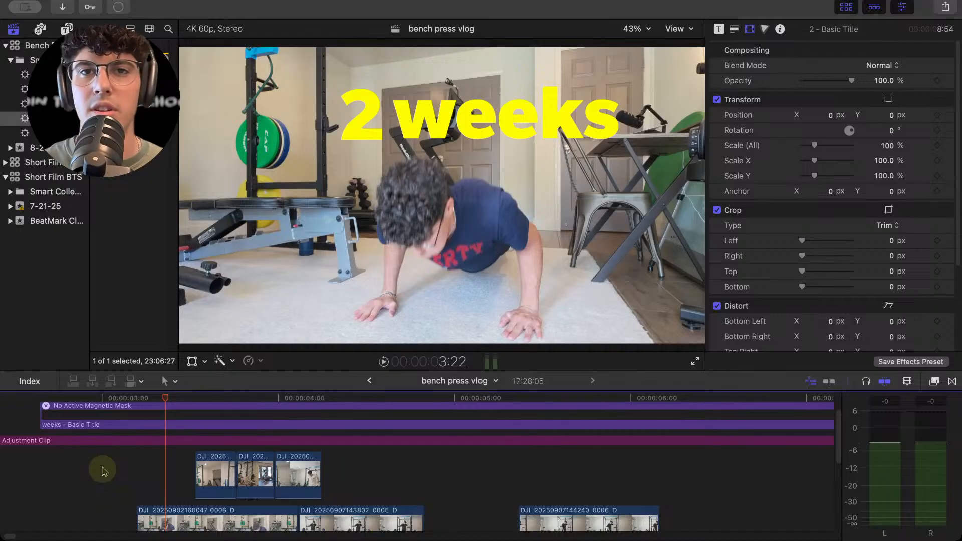
left_click(101, 471)
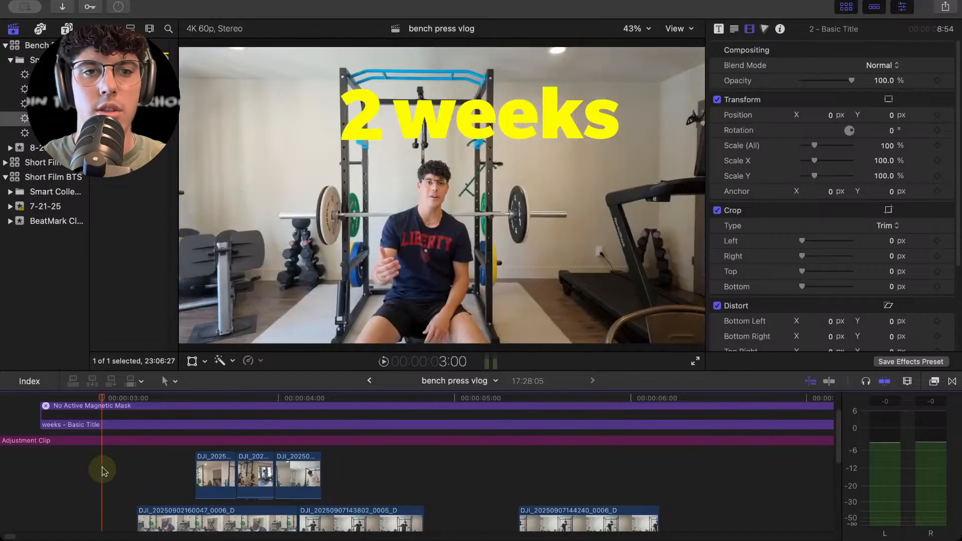
key("space")
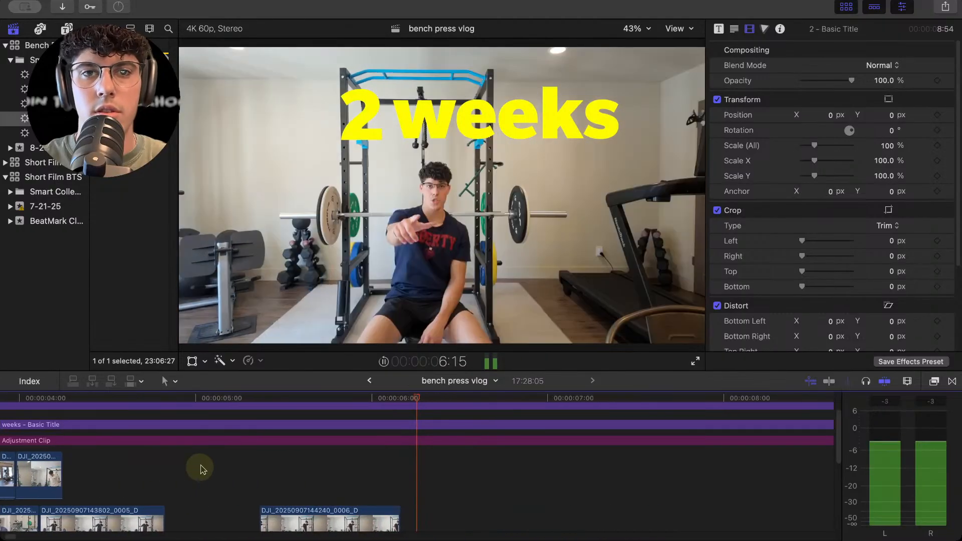
key("space")
Play back the intro from the very beginning of the timeline.
left_click_drag(416, 398, 2, 464)
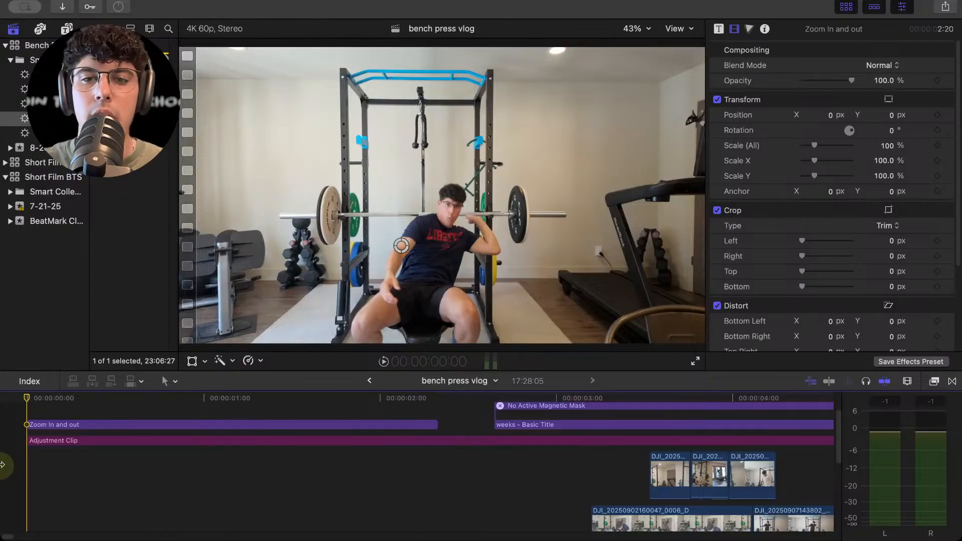
key("space")
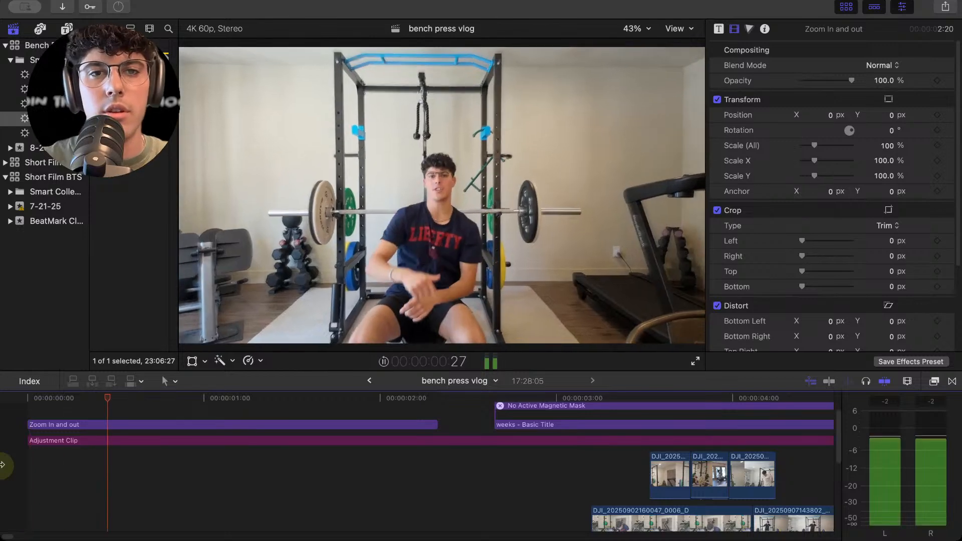
key("space")
Lower the volume of the ES_Rambo music track to -14.3 dB.
left_click(252, 399)
left_click_drag(250, 400, 15, 446)
scroll(63, 463, "down", 5)
left_click(70, 431)
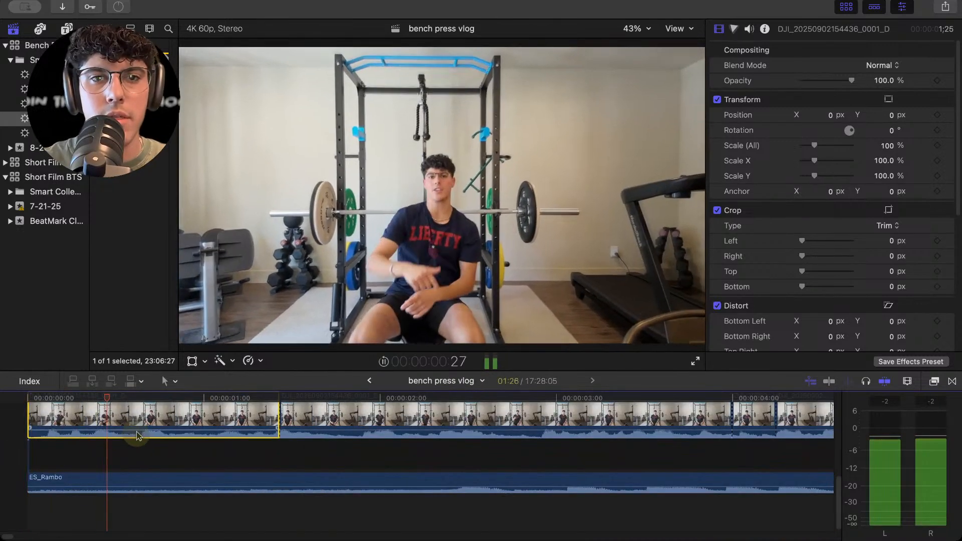
left_click(27, 473)
left_click(77, 476)
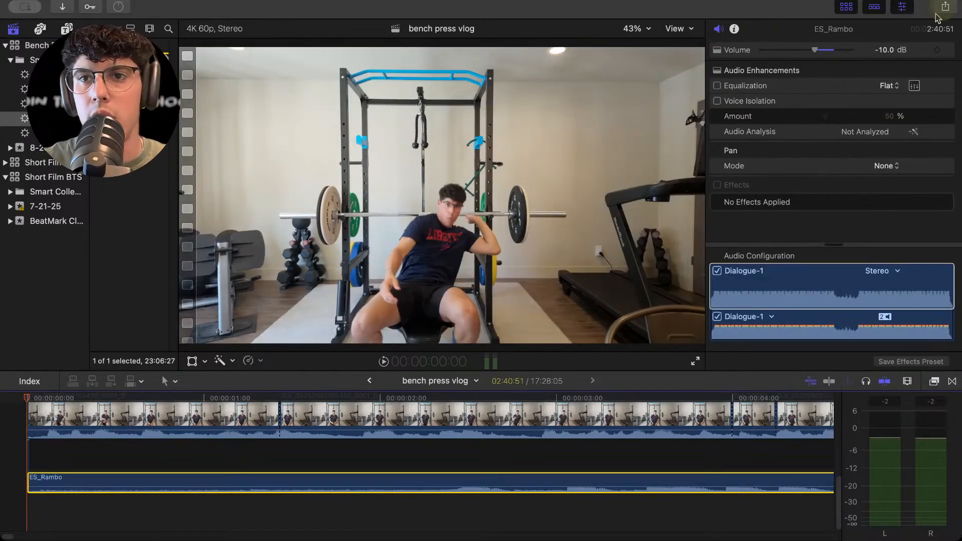
left_click(888, 51)
key("space")
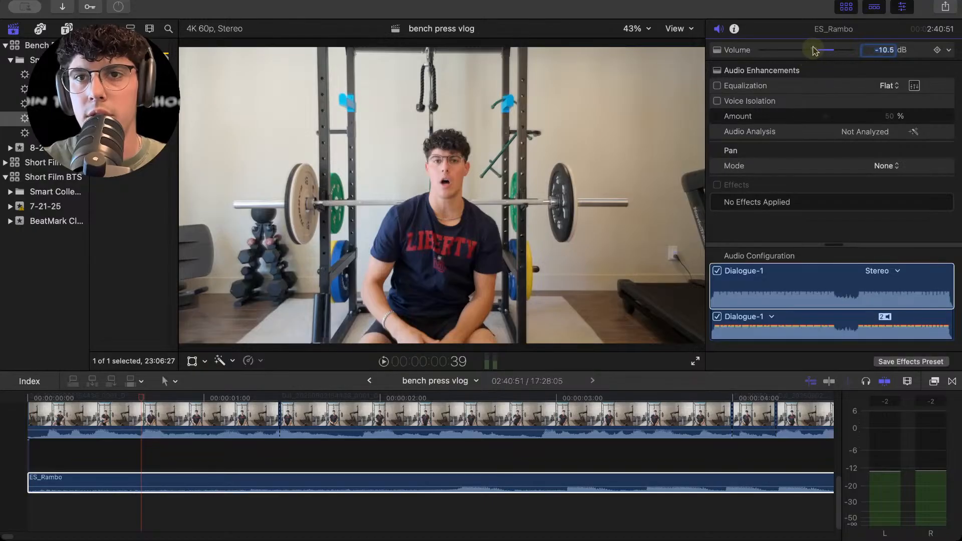
left_click_drag(814, 50, 808, 51)
Play back the intro with the music from the start of the timeline to about 14:12.
left_click_drag(141, 398, 4, 419)
key("space")
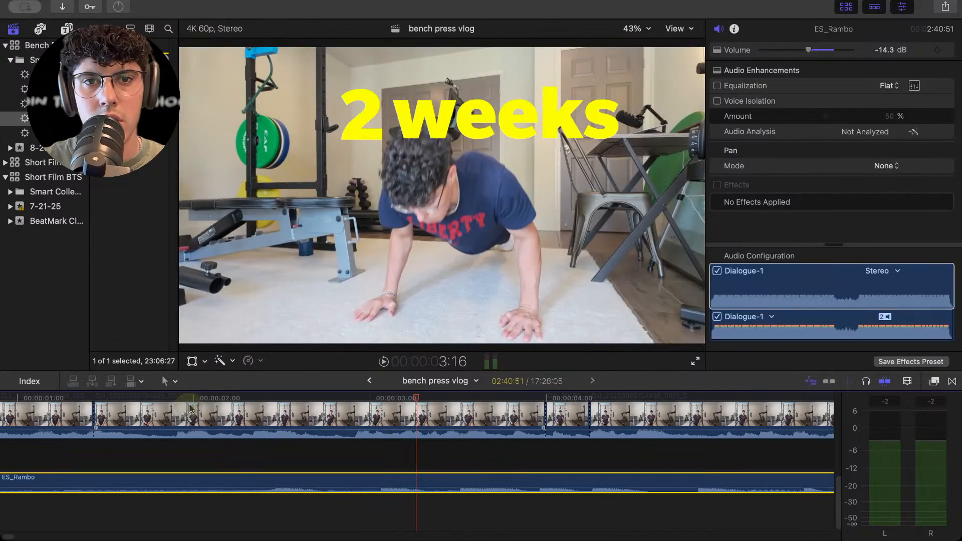
key("space")
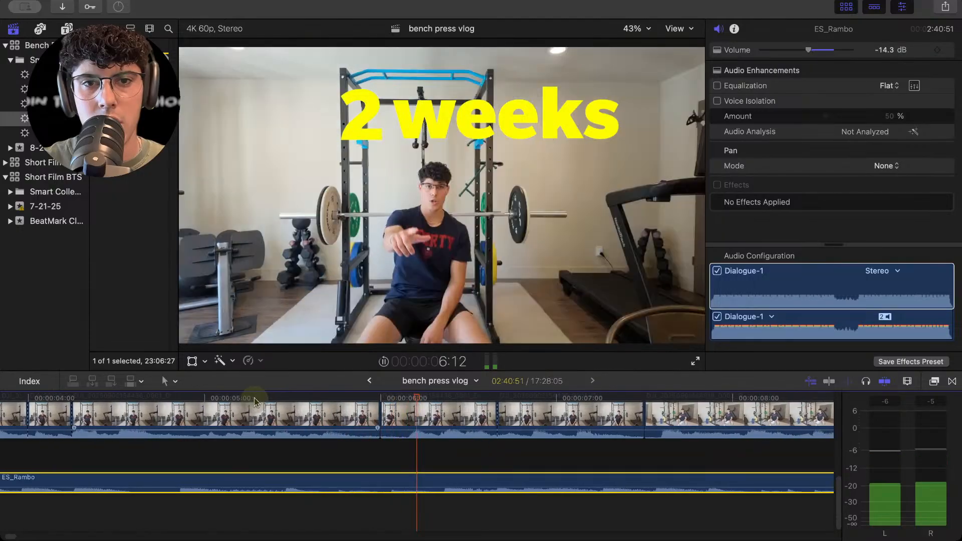
key("space")
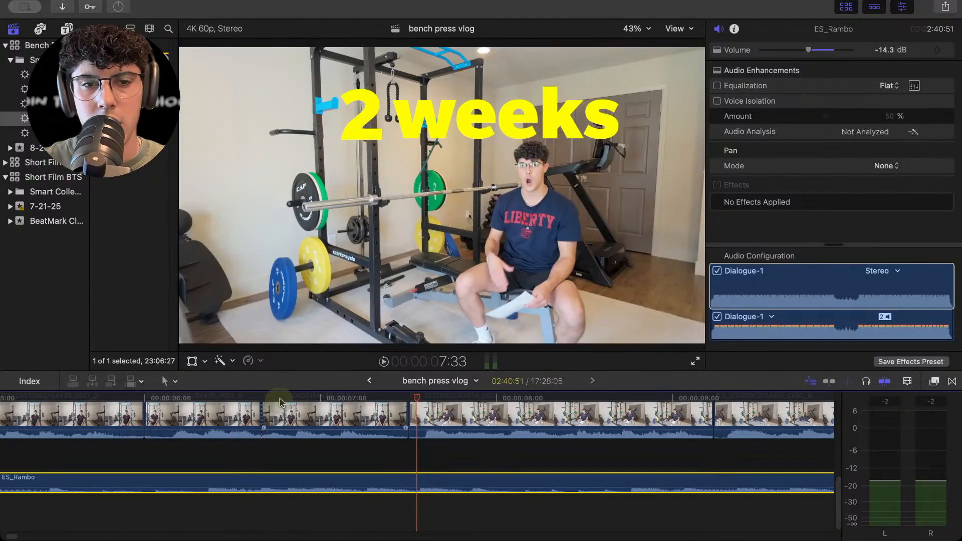
key("space")
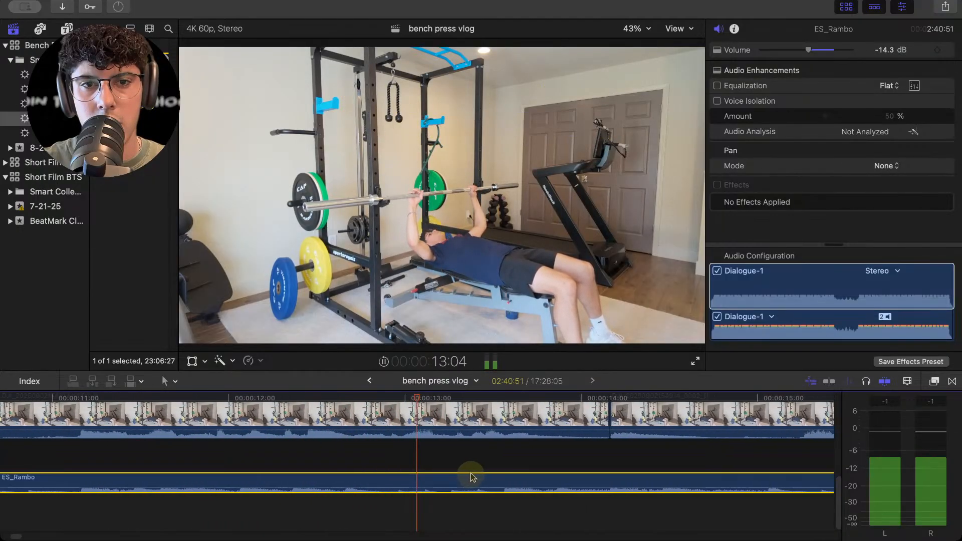
key("space")
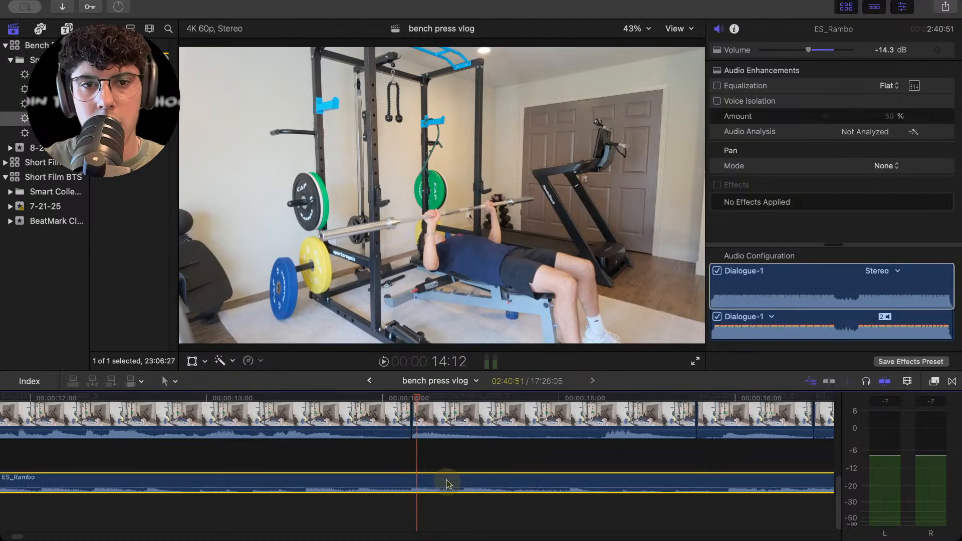
Keyframe the ES_Rambo volume at 13:32, raise it to -3.6 dB at a second keyframe at 13:37, and play back the change.
left_click_drag(410, 401, 301, 399)
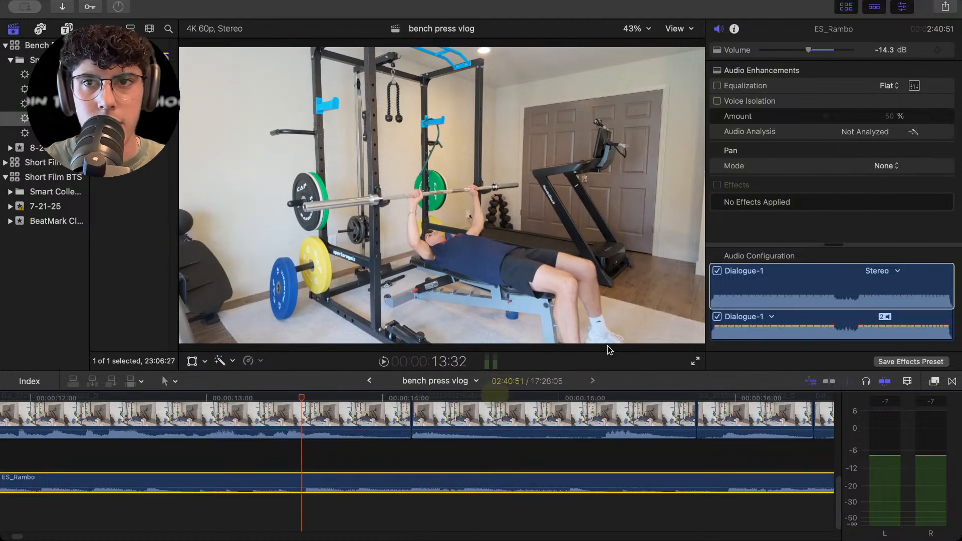
left_click(937, 51)
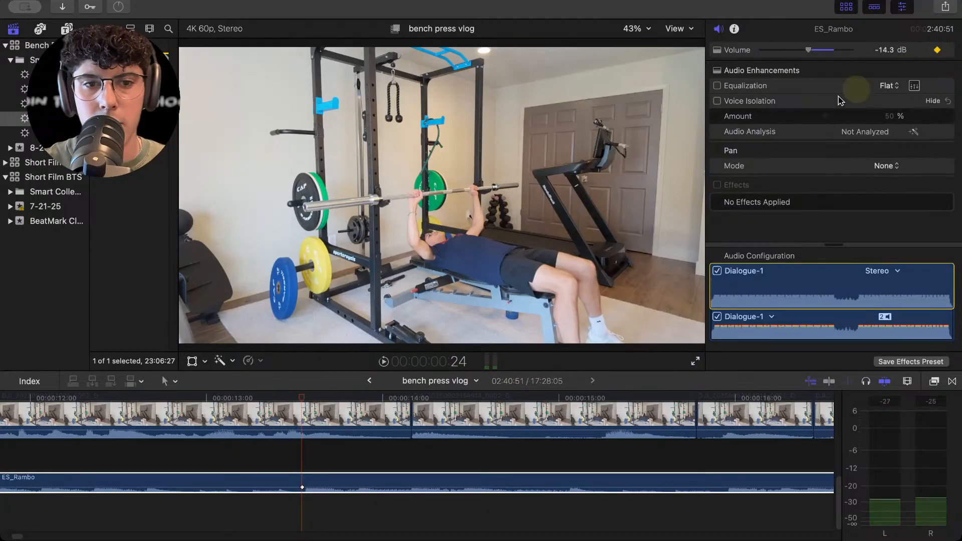
left_click(315, 397)
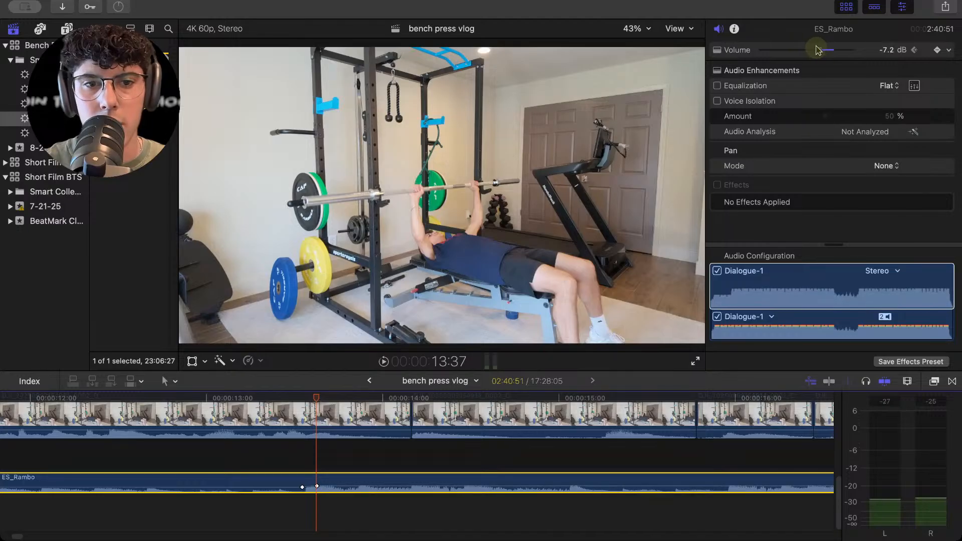
key("space")
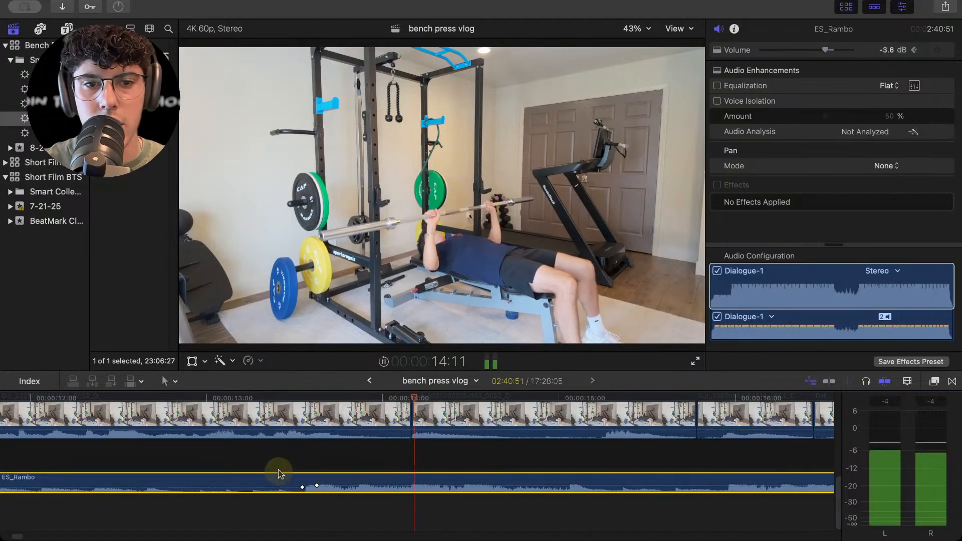
left_click(186, 463)
left_click(189, 464)
key("space")
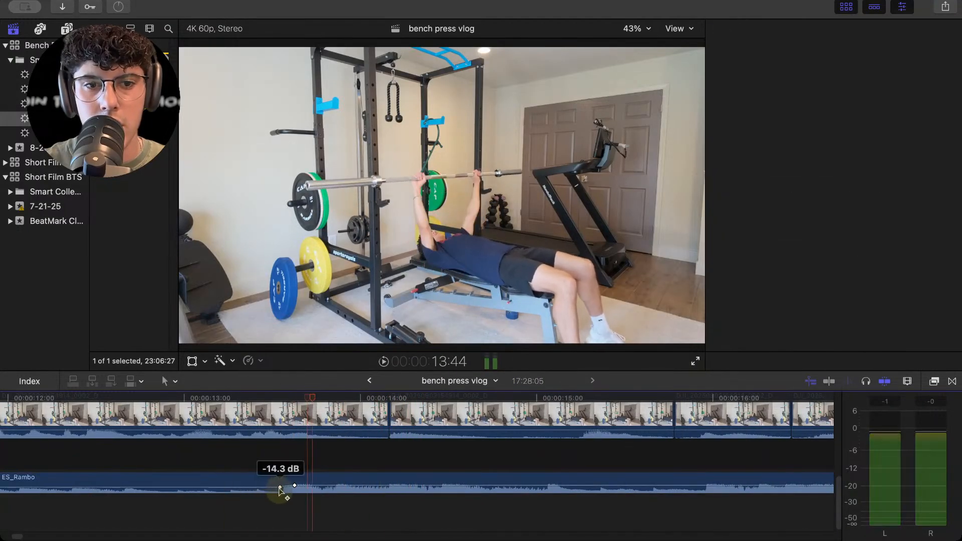
Move the second ES_Rambo volume keyframe to 13:58 and set its level to -8.1 dB.
left_click(354, 459)
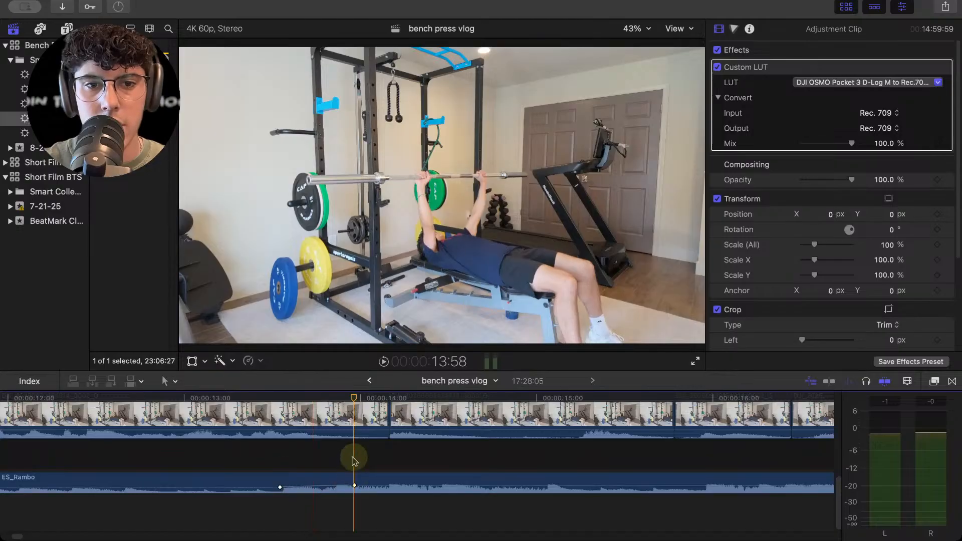
left_click(366, 485)
left_click(893, 51)
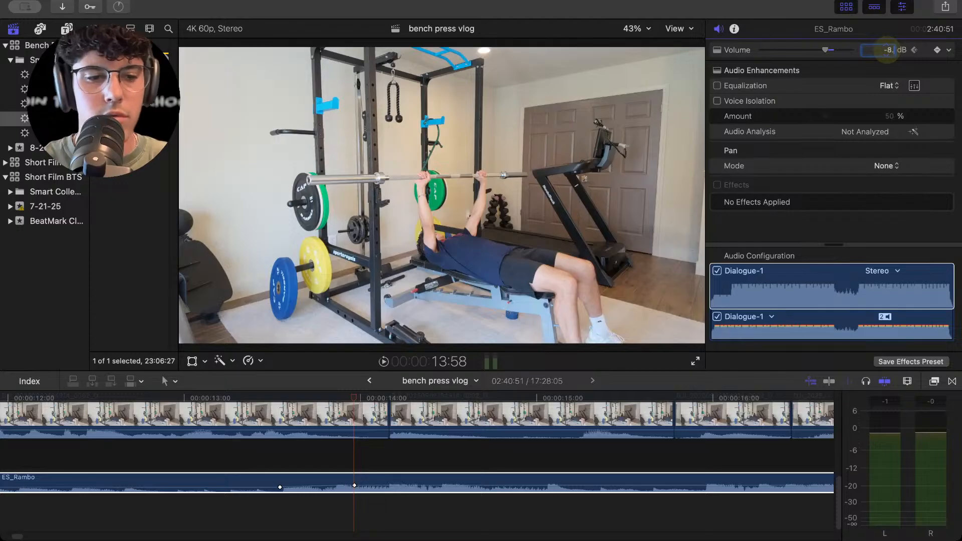
key("Return")
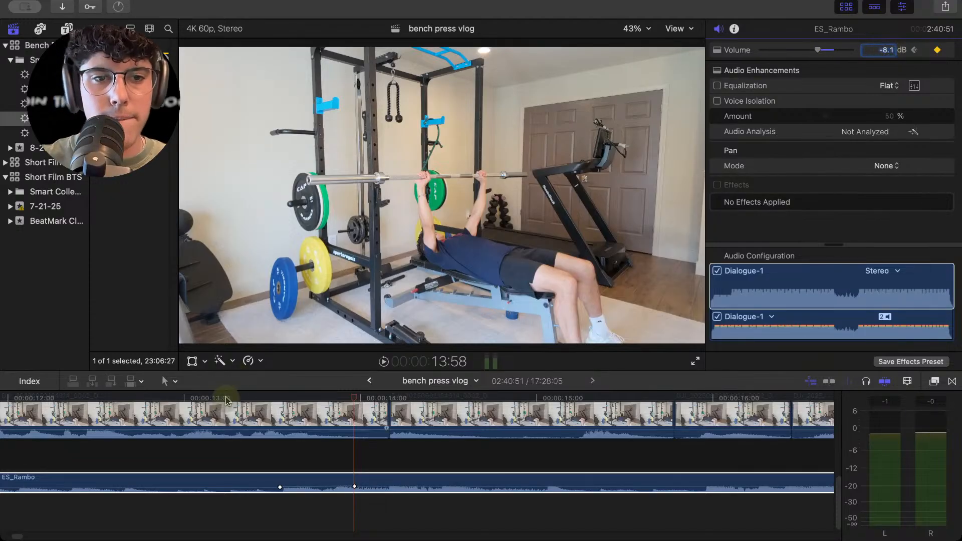
Play back the adjusted music and bench press clips from 13:12 to about 18:04.
left_click(221, 399)
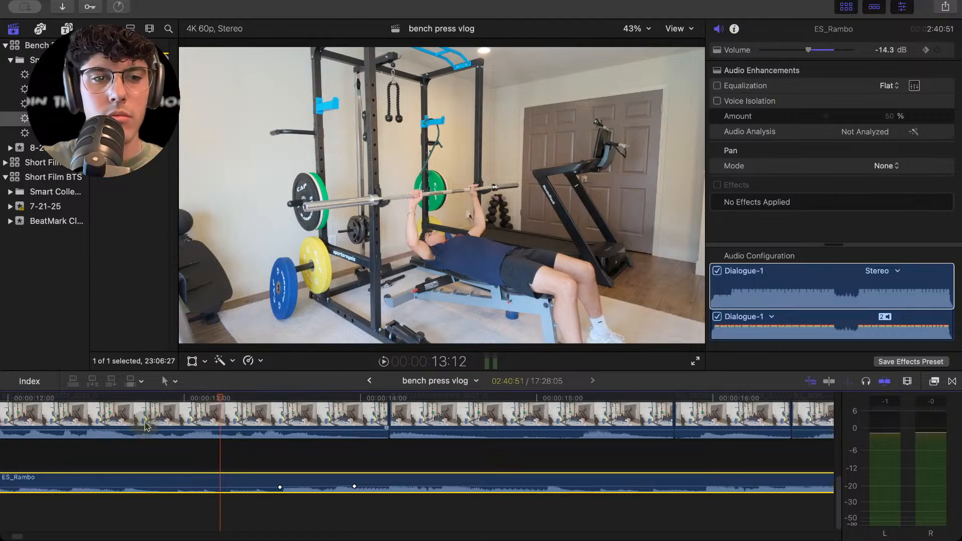
key("space")
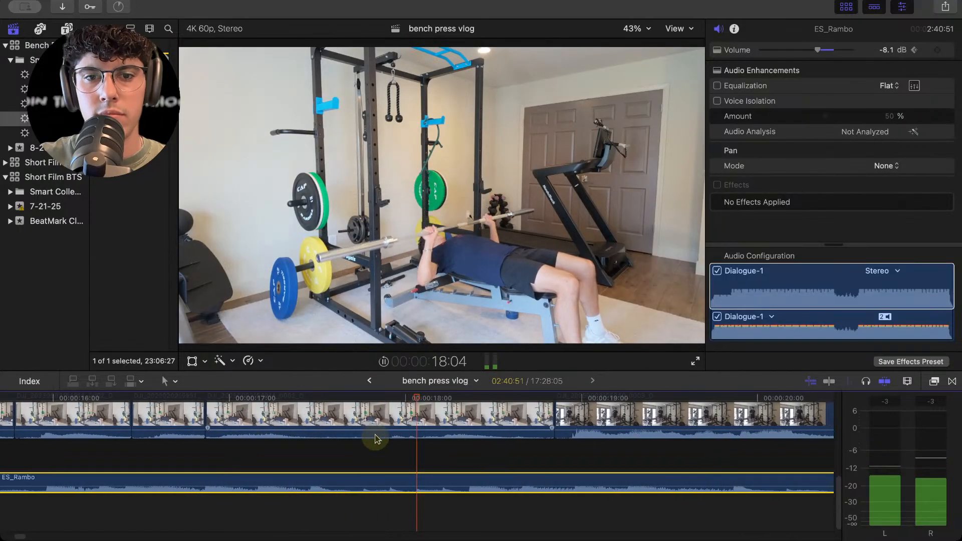
key("space")
Split the last bench press clip at about 17:29, trim the start of its second part, and play back the cut.
left_click_drag(203, 398, 319, 429)
left_click(195, 421)
key("super+b")
key("space")
left_click(157, 399)
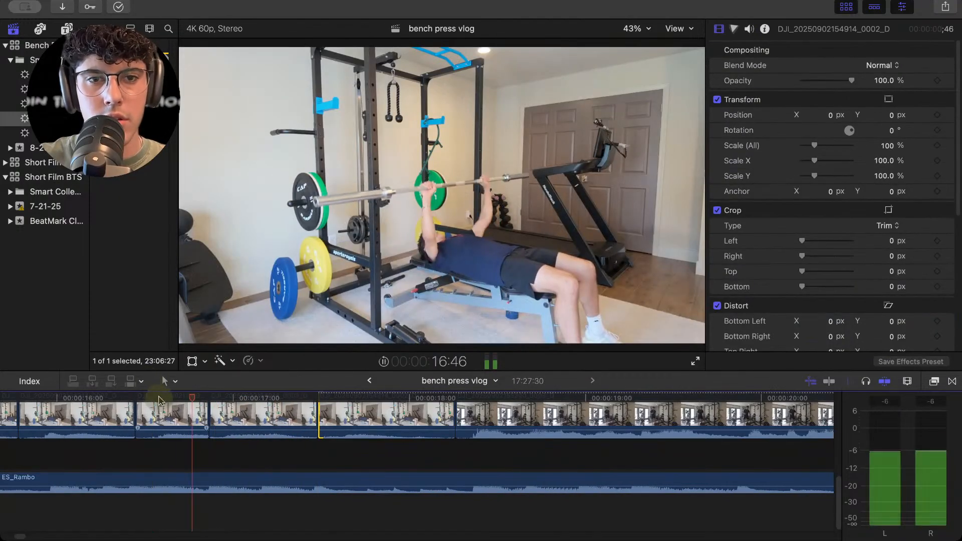
key("space")
left_click(97, 399)
key("super+minus")
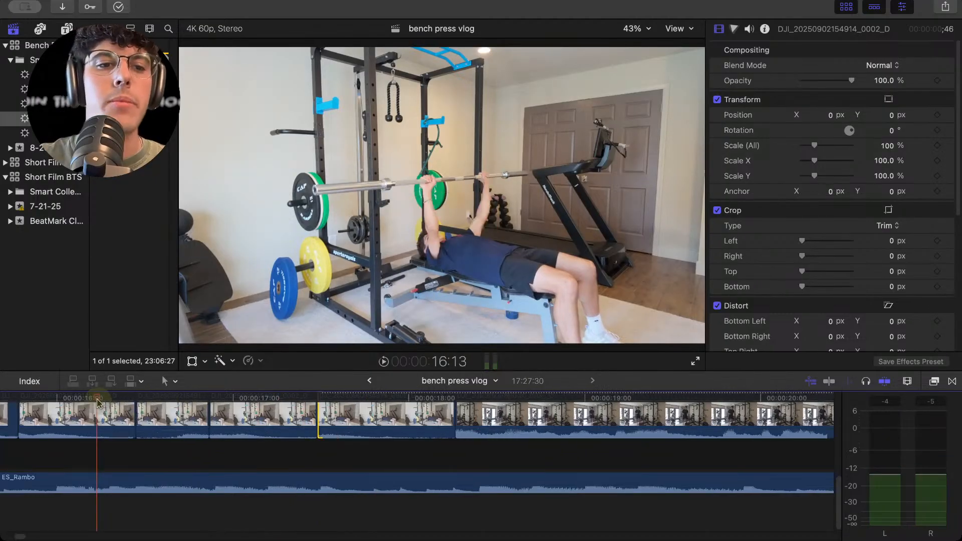
Delete the 37-frame bench press clip just before 17:30 and play back the joined clips from 15:58.
left_click(54, 400)
key("space")
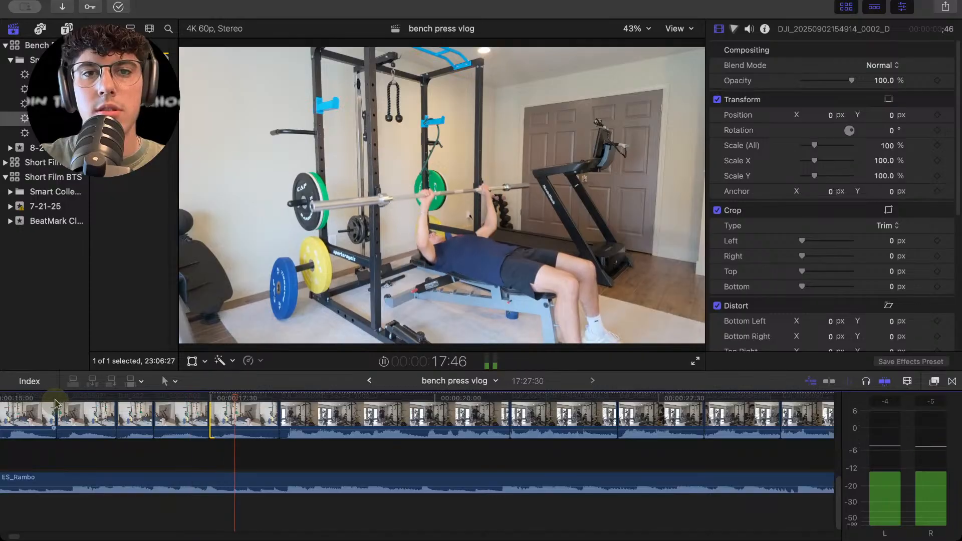
left_click(38, 399)
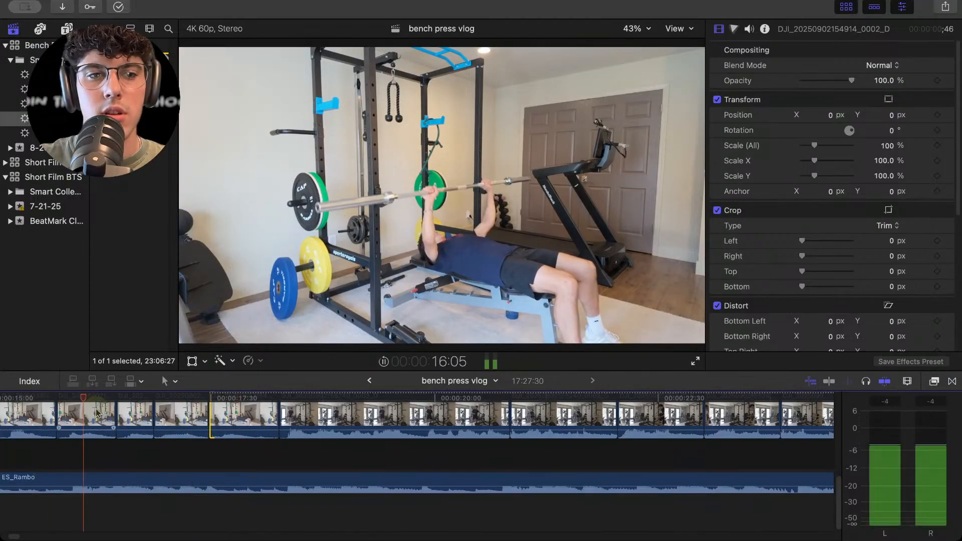
key("space")
left_click(129, 414)
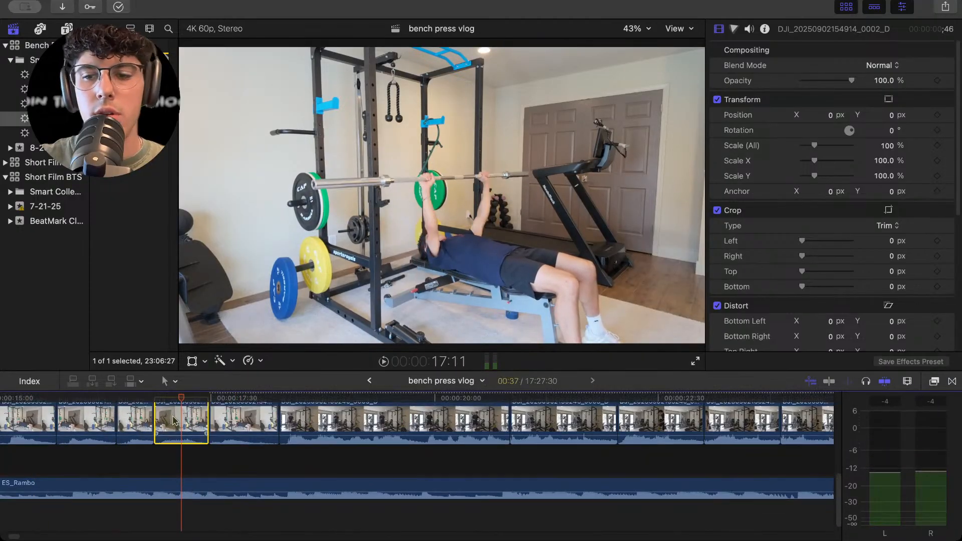
left_click(74, 413)
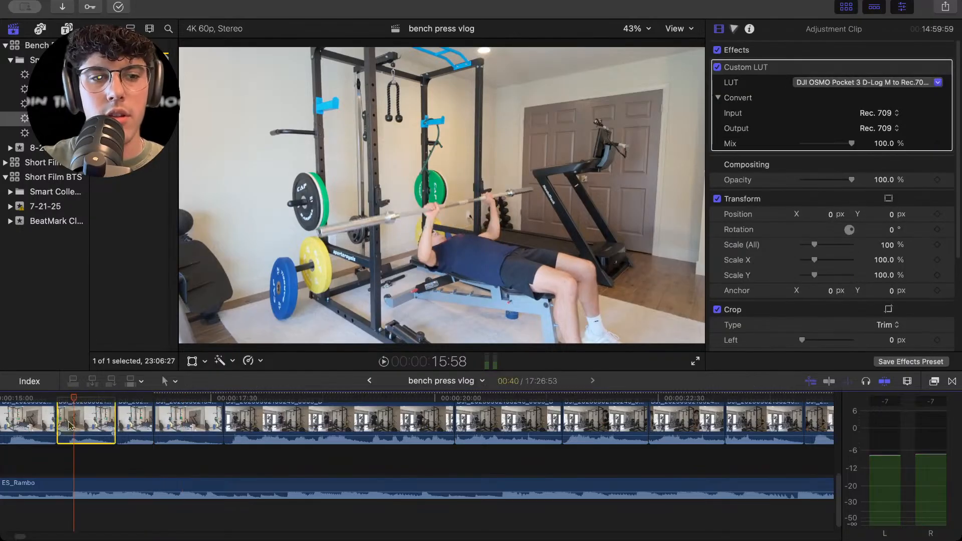
key("space")
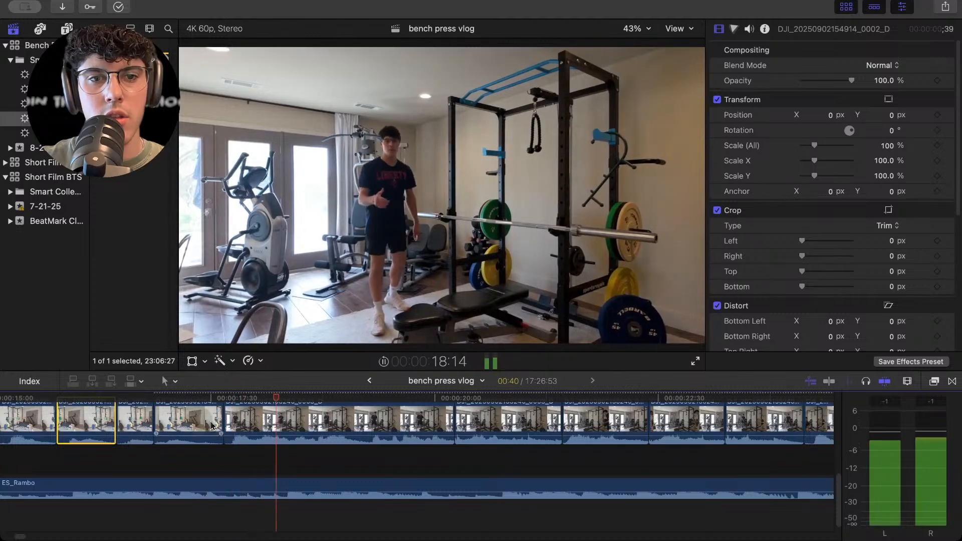
key("space")
Extend the end of the last bench press clip to a length of about 1:37 and play back the section.
left_click_drag(222, 431, 298, 431)
left_click(203, 401)
key("space")
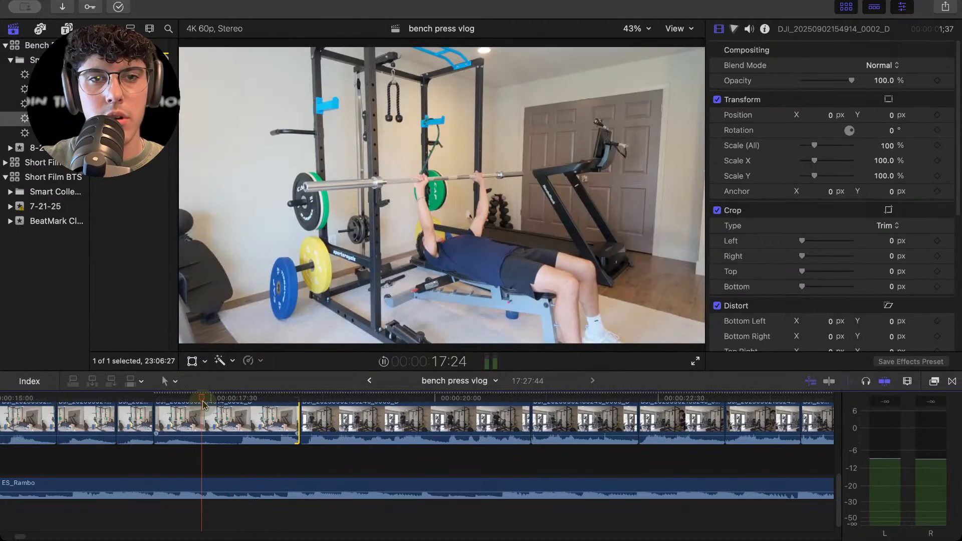
left_click(179, 400)
key("space")
Split the last bench press clip at 17:31, trim its second part from the start to 40 frames, and play back the jump cut.
left_click(198, 420)
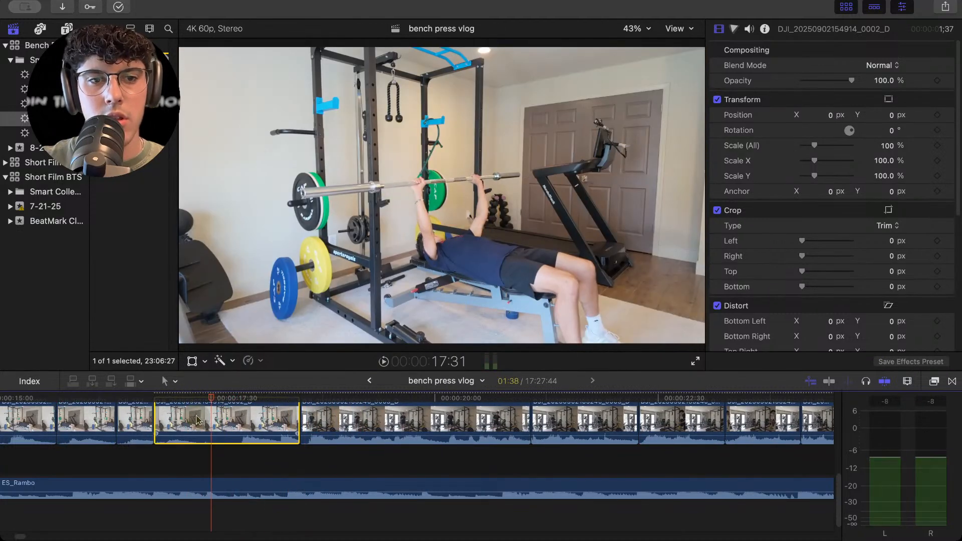
key("super+b")
key("space")
key("space")
left_click_drag(217, 423, 234, 422)
key("space")
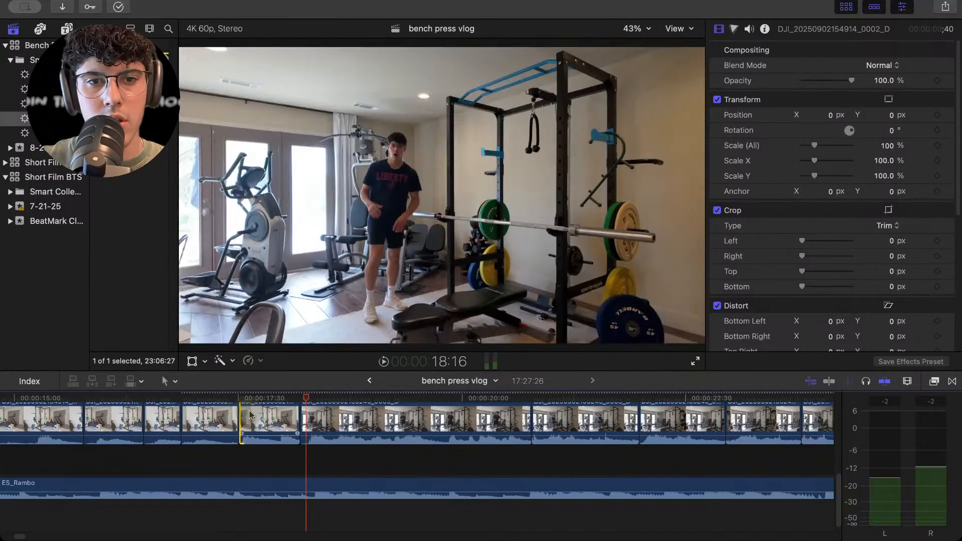
key("space")
left_click(303, 399)
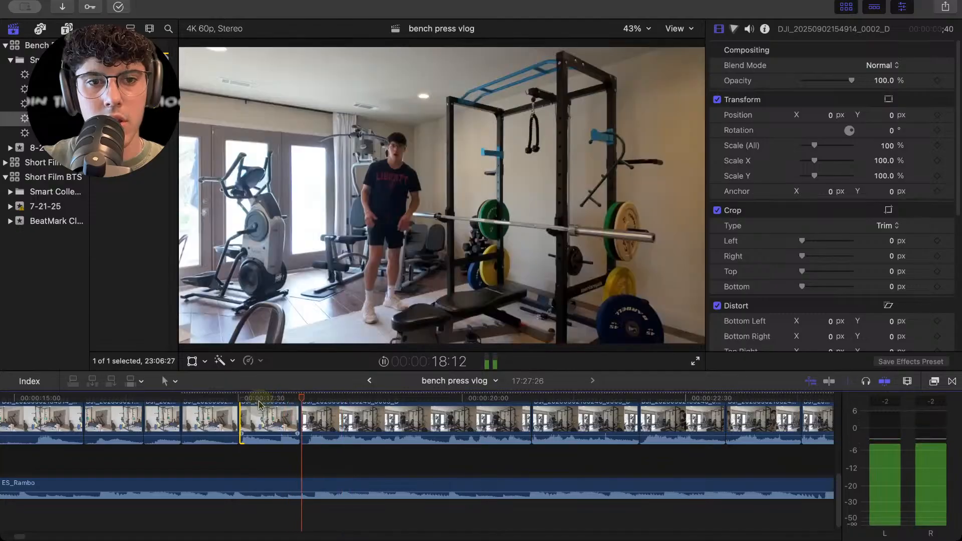
Add ES_Rambo volume keyframes at 18:02 and 18:15, move the latter to about 18:39, and play back the section.
left_click(289, 484)
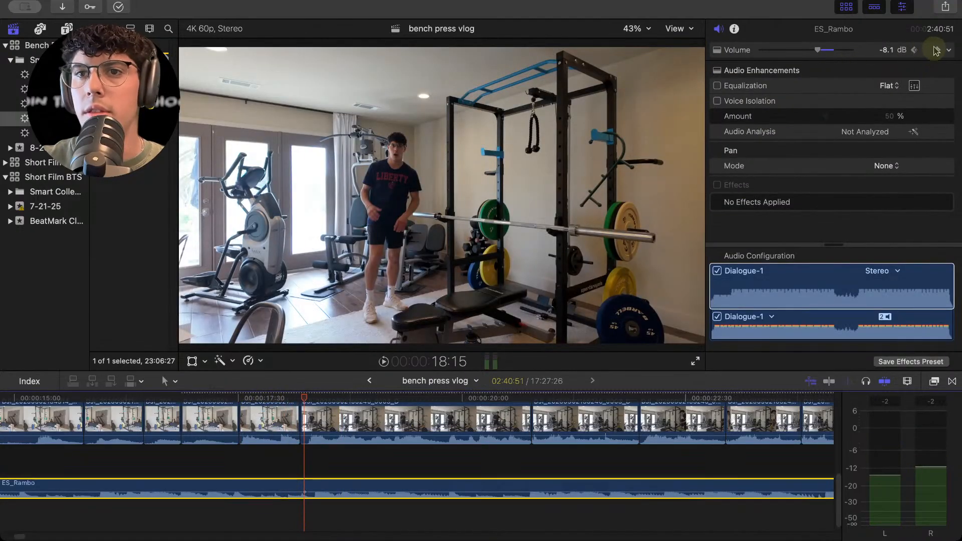
left_click_drag(305, 398, 287, 401)
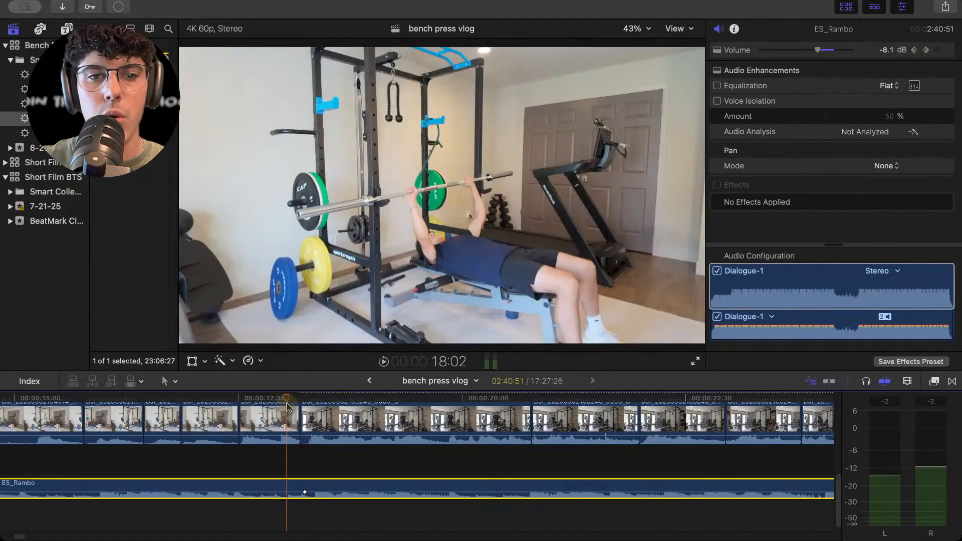
left_click(938, 50)
left_click(339, 532)
left_click_drag(305, 492, 343, 493)
left_click(247, 469)
key("space")
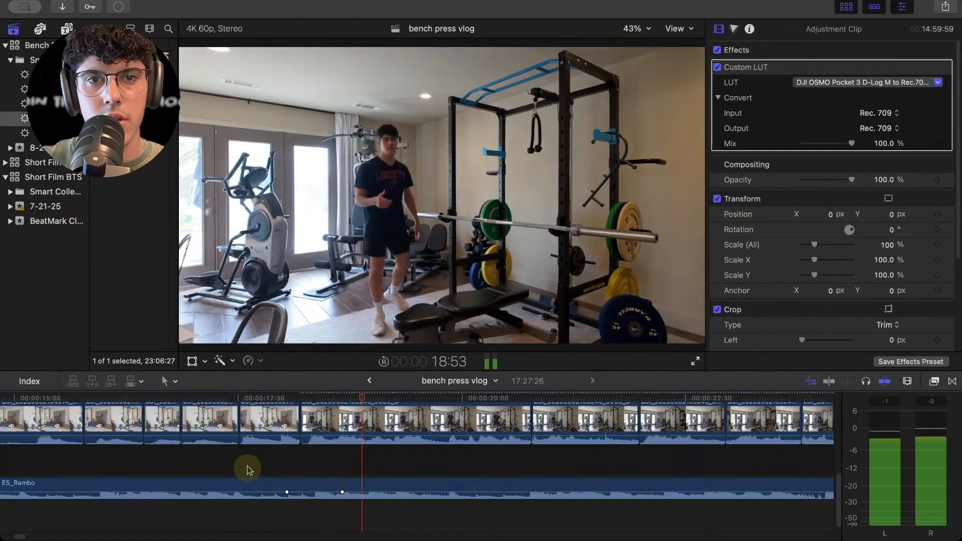
Lower the second of the new ES_Rambo keyframes to -24.0 dB, shift the pair earlier, and play back the fade.
key("space")
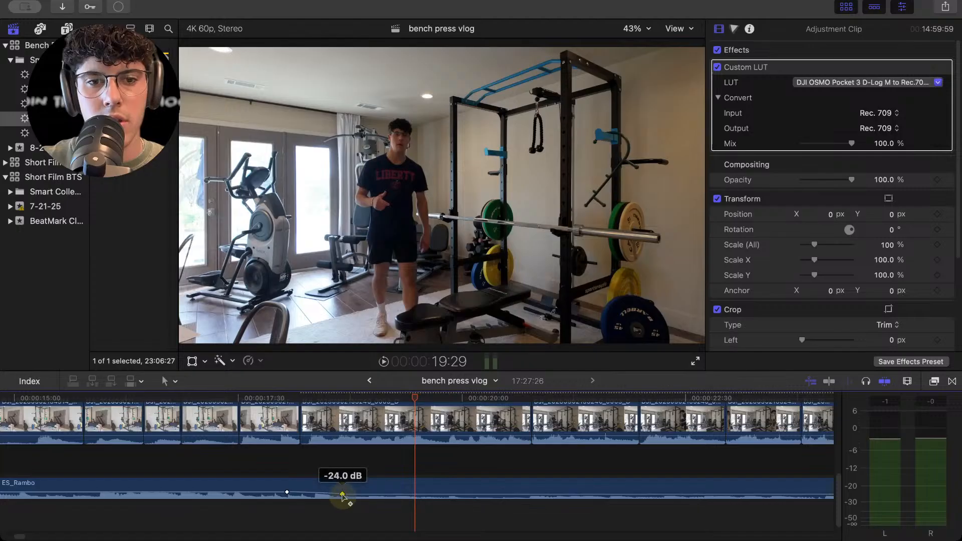
left_click(254, 469)
key("space")
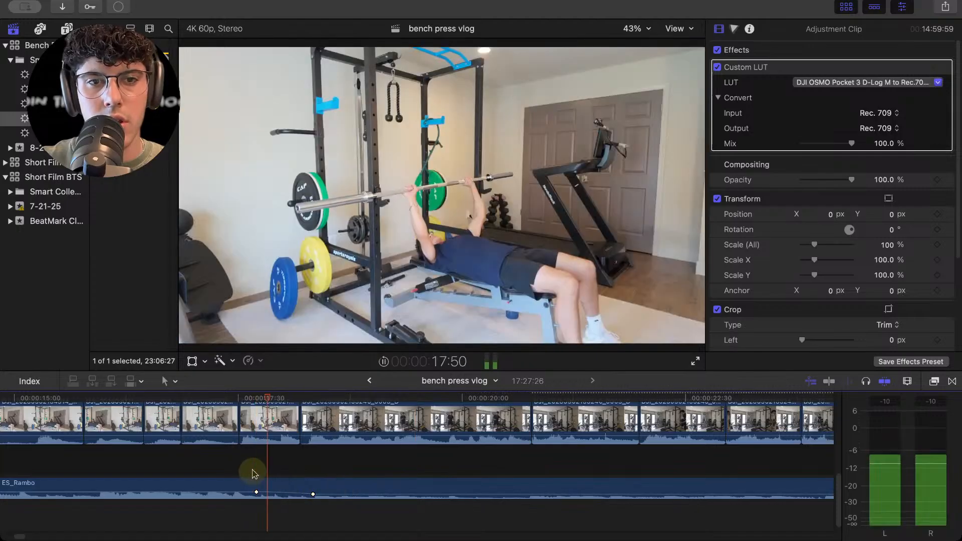
key("space")
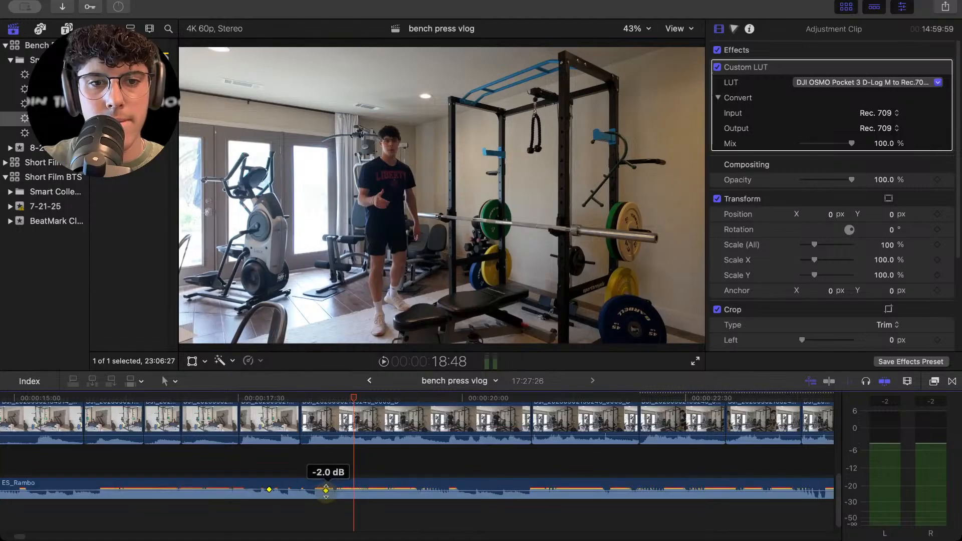
Set the ES_Rambo keyframe at 18:29 to -21.0 dB and play back the fade into the talking clip.
left_click(323, 469)
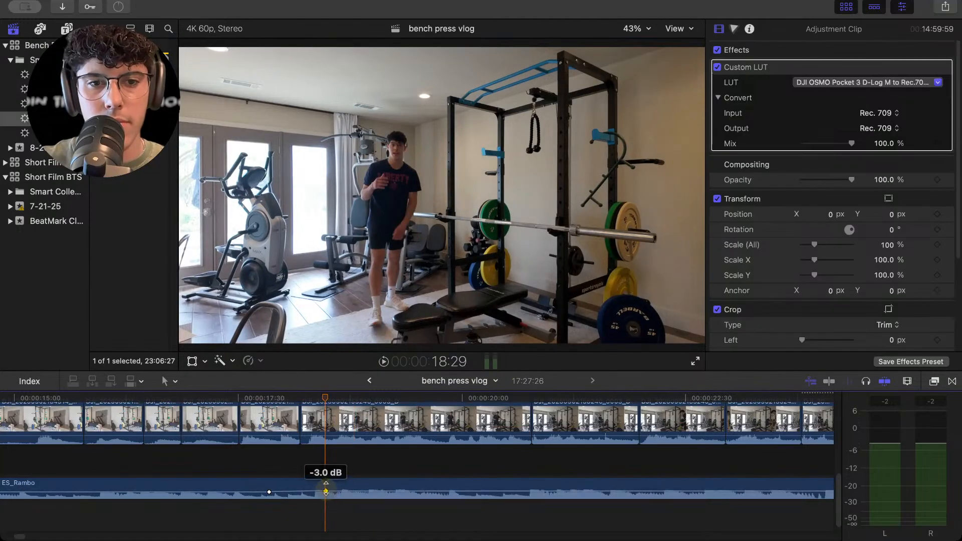
left_click(242, 457)
key("space")
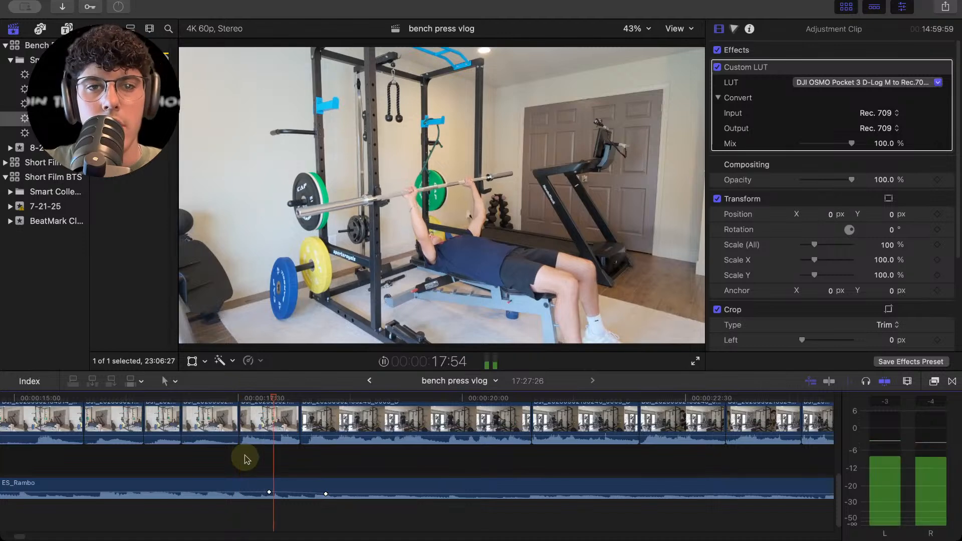
key("space")
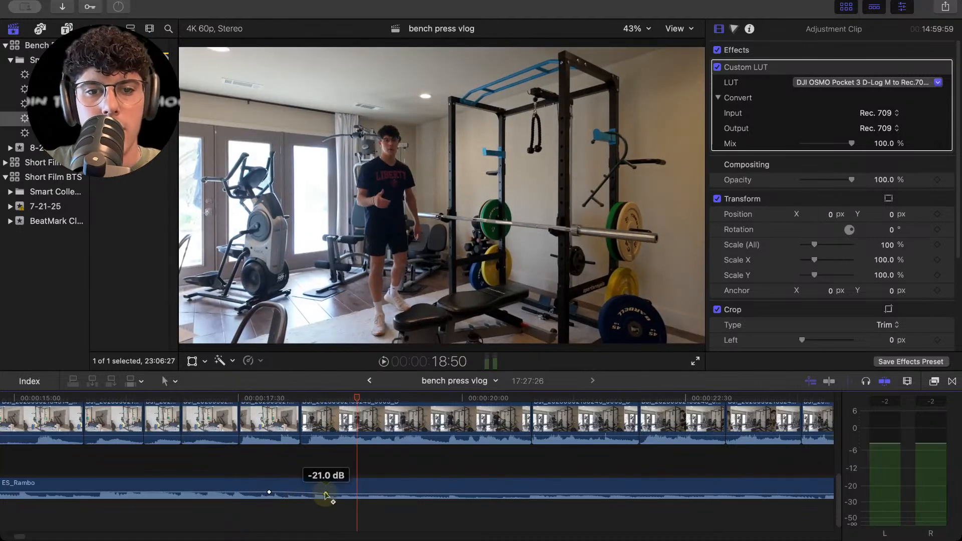
Bring the two ES_Rambo fade keyframes closer together, at about 18:03 and 18:16, and play back the shorter fade.
left_click_drag(289, 490, 290, 490)
left_click(270, 471)
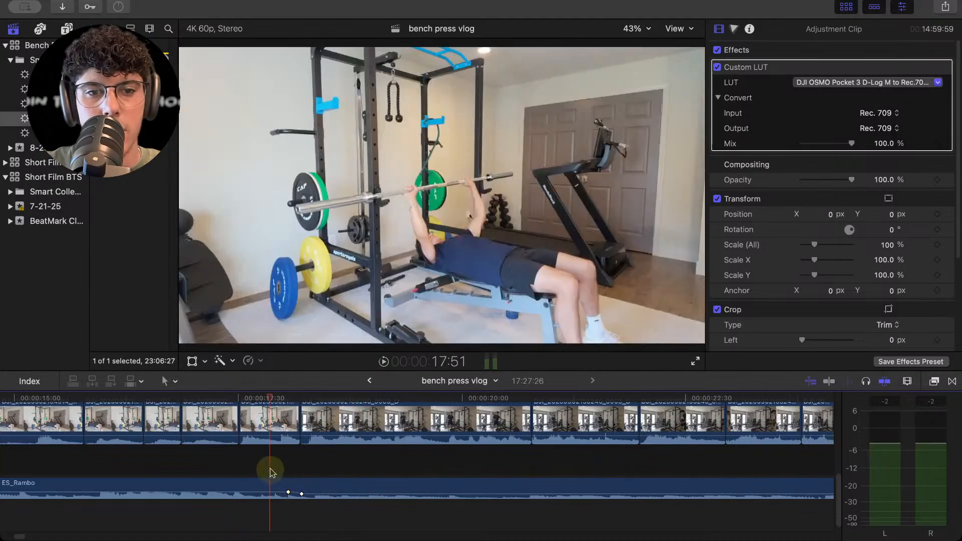
key("space")
left_click(269, 471)
key("space")
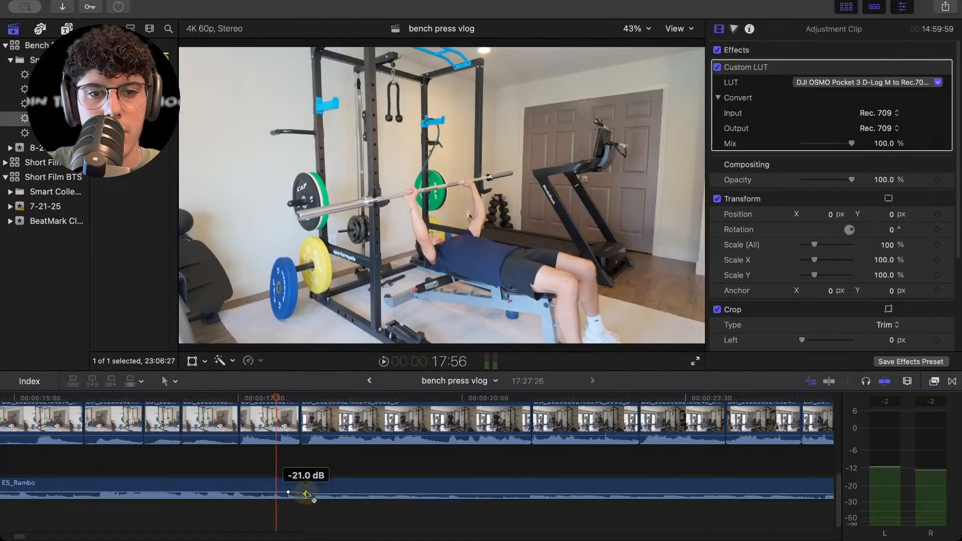
left_click(236, 453)
key("space")
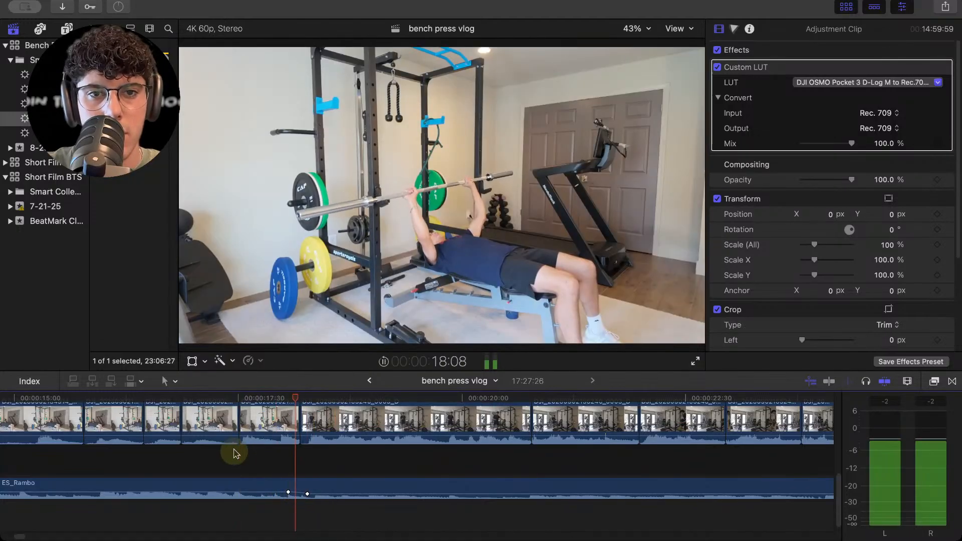
key("space")
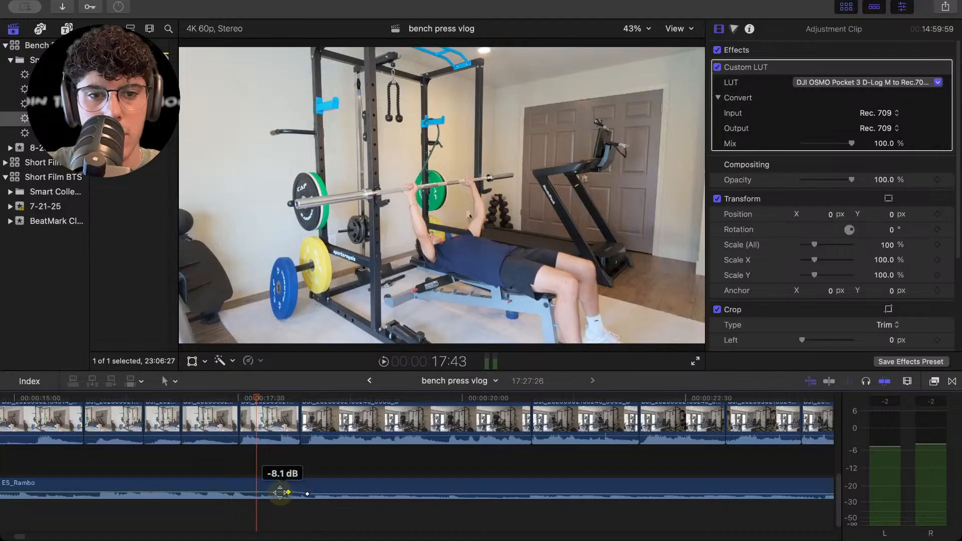
Move the first ES_Rambo fade keyframe earlier to about 17:55, keeping -8.1 dB, and play back the transition.
key("space")
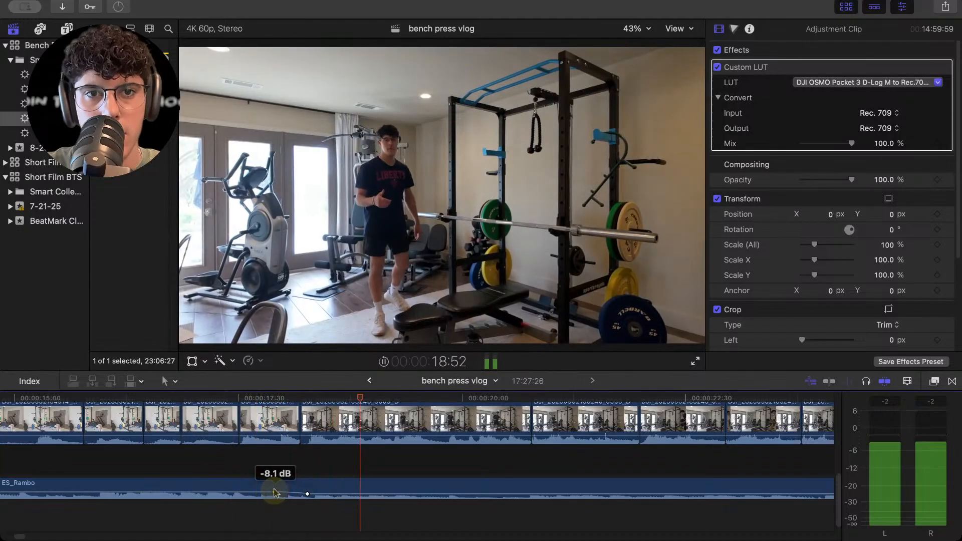
key("space")
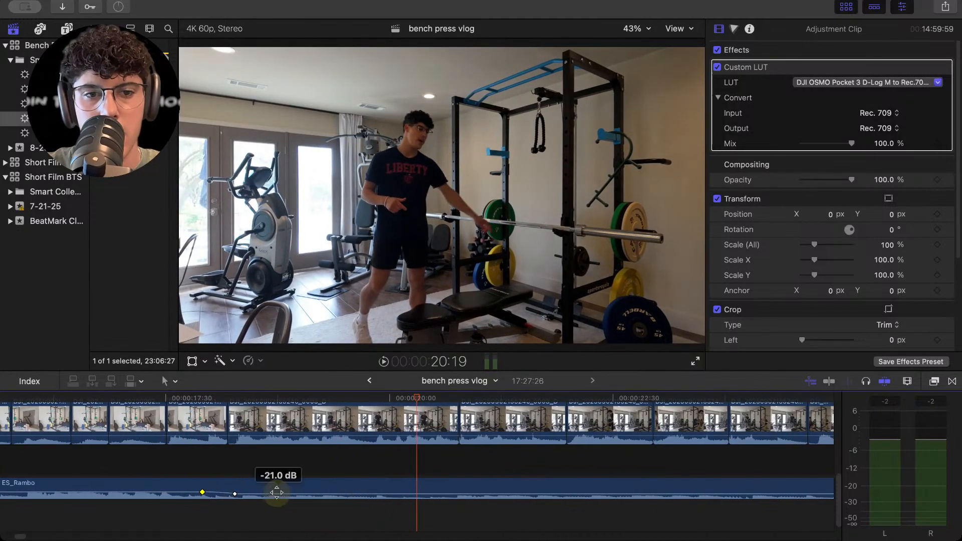
left_click_drag(236, 495, 235, 495)
left_click(207, 468)
key("space")
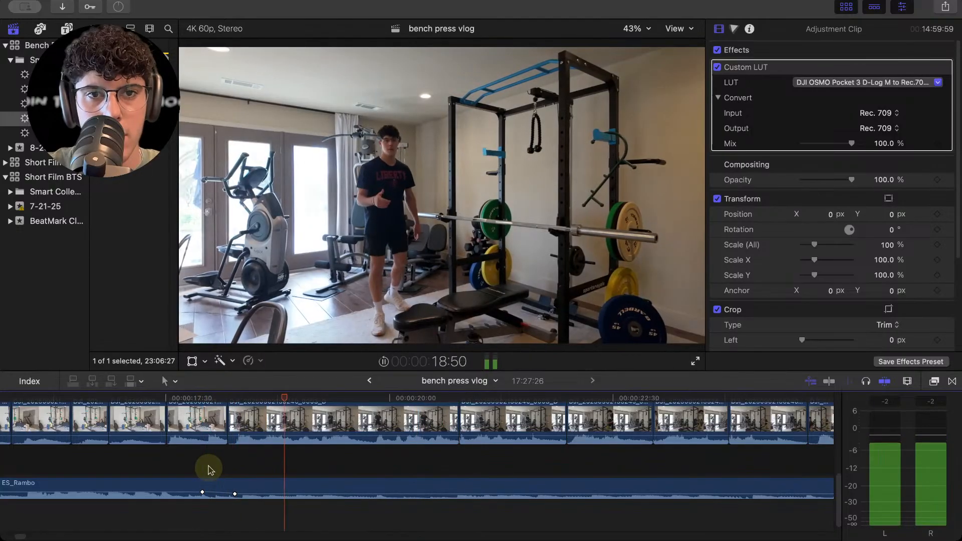
Raise the second ES_Rambo fade keyframe to -16.0 dB and play back the section through 20:21.
left_click(207, 468)
key("space")
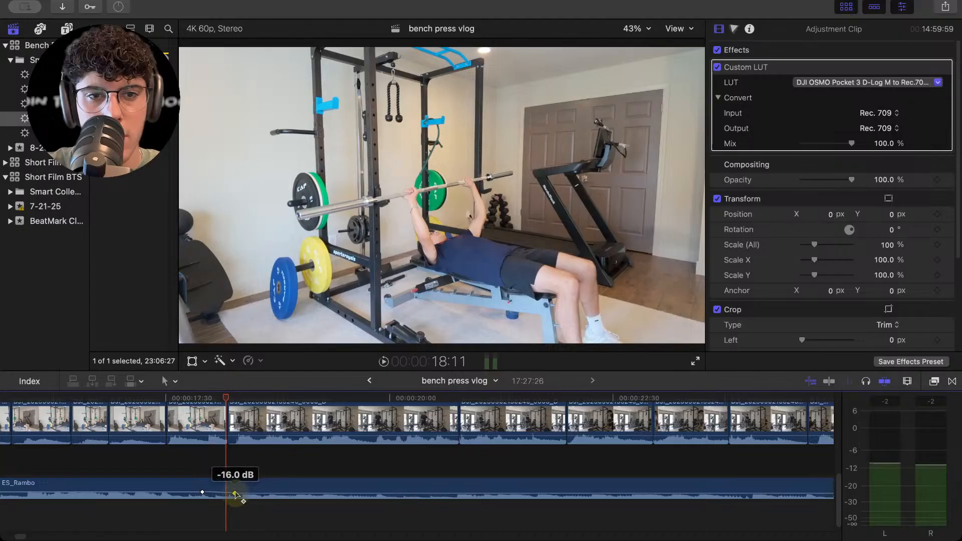
key("space")
left_click(177, 467)
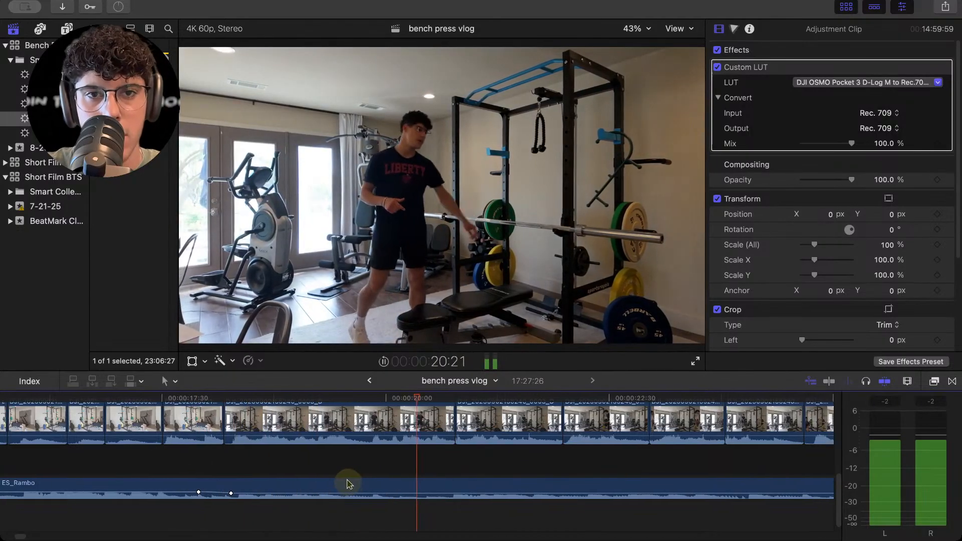
key("space")
Range-select the ES_Rambo music from about 20:27 to 24:39 and raise that section's volume to -4.0 dB.
left_click(372, 468)
key("space")
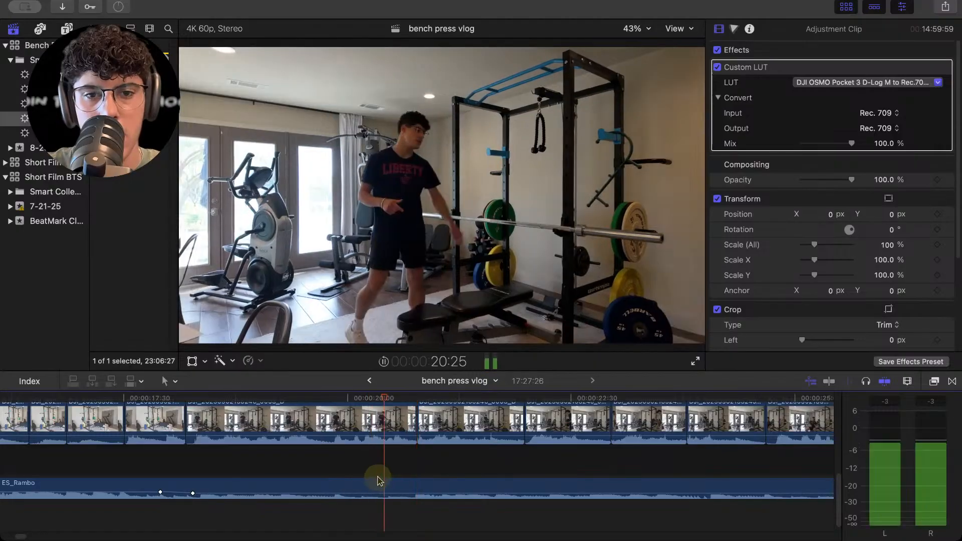
key("space")
left_click(393, 483)
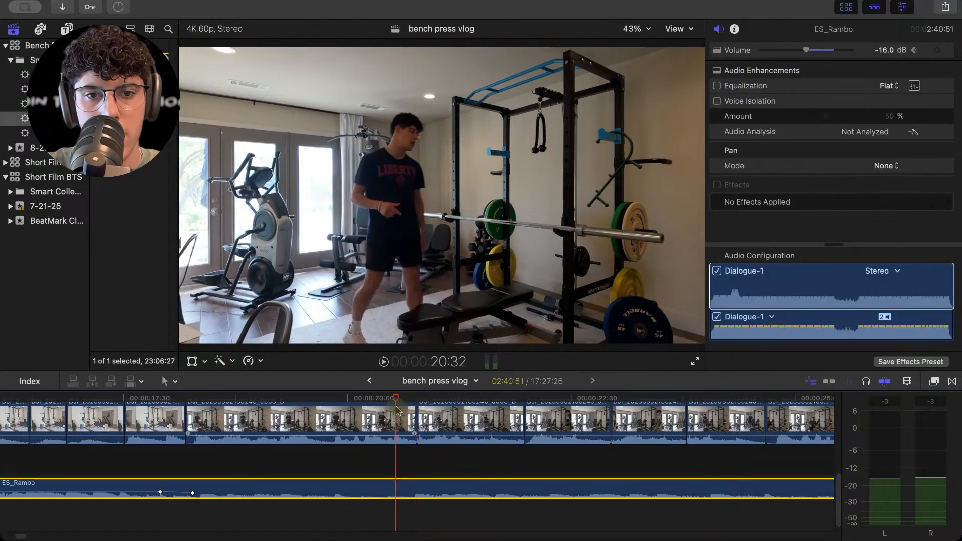
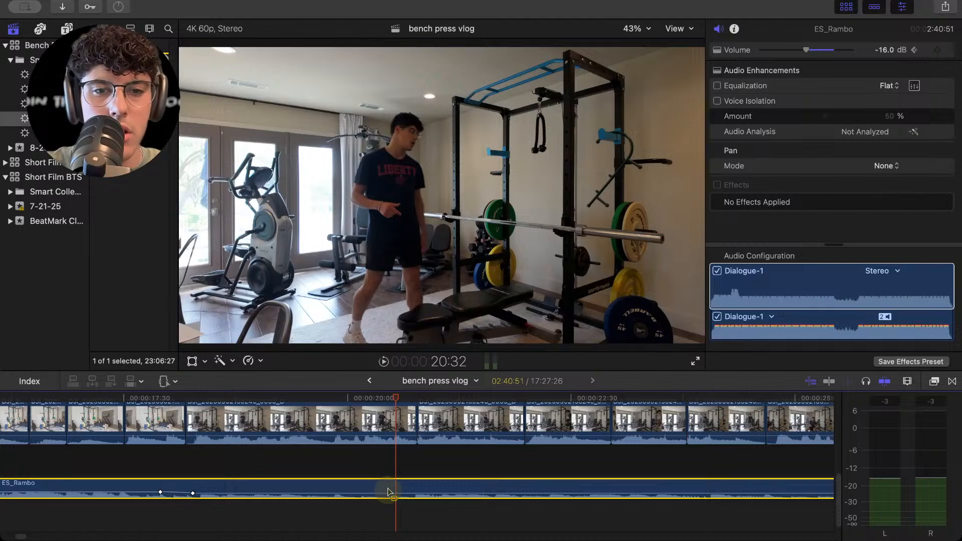
left_click_drag(387, 491, 765, 494)
left_click(416, 471)
left_click(388, 471)
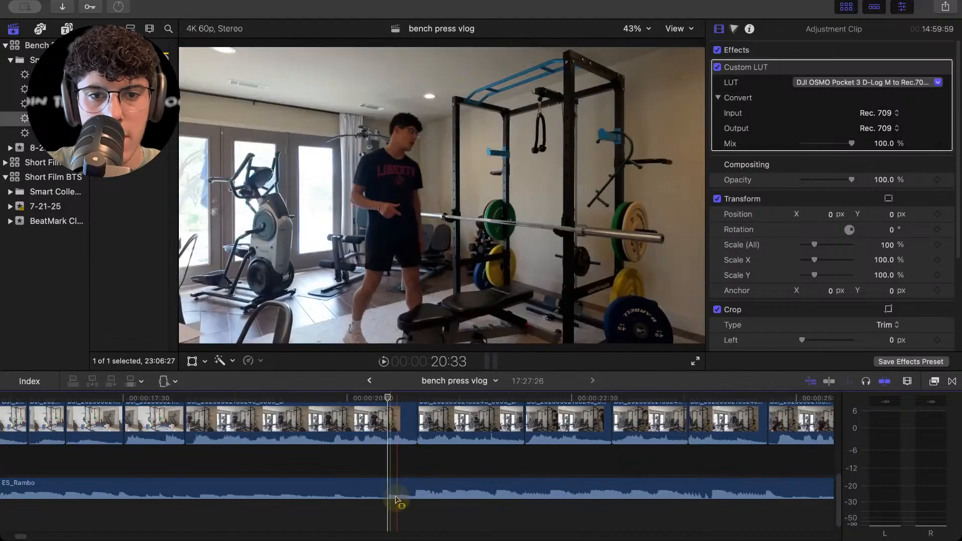
Move the two ES_Rambo rise keyframes later, to about 20:38 and 20:53, across the cut to the plate-loading shot.
left_click_drag(390, 495, 403, 492)
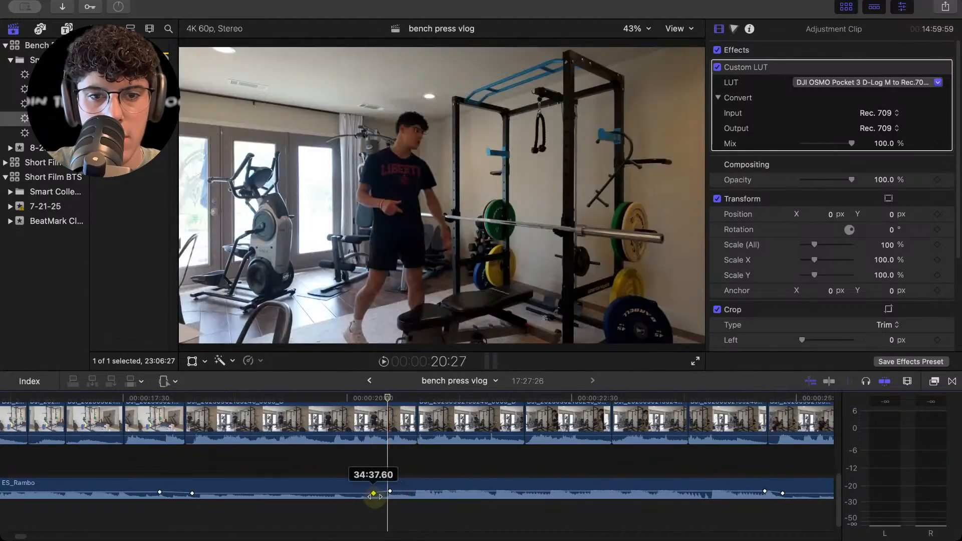
left_click(335, 460)
key("space")
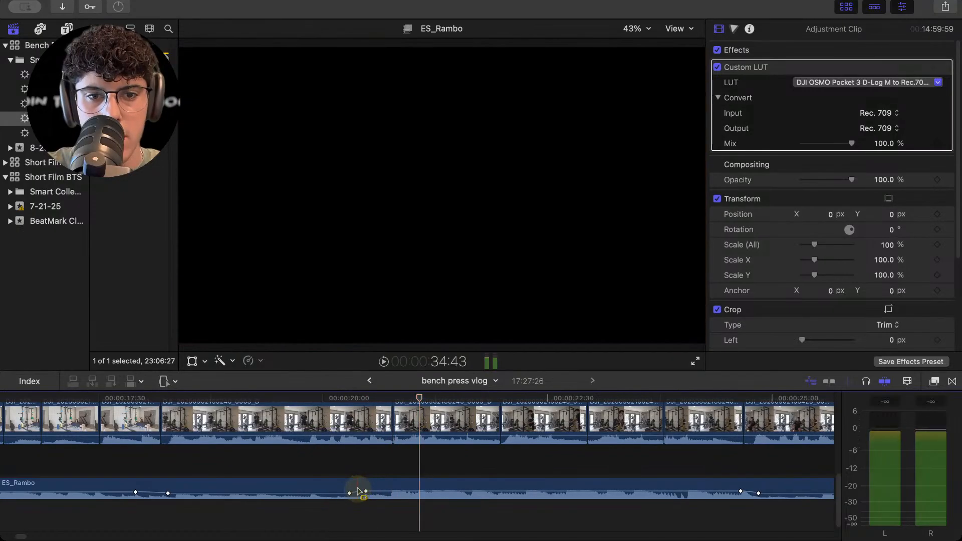
left_click_drag(358, 489, 406, 493)
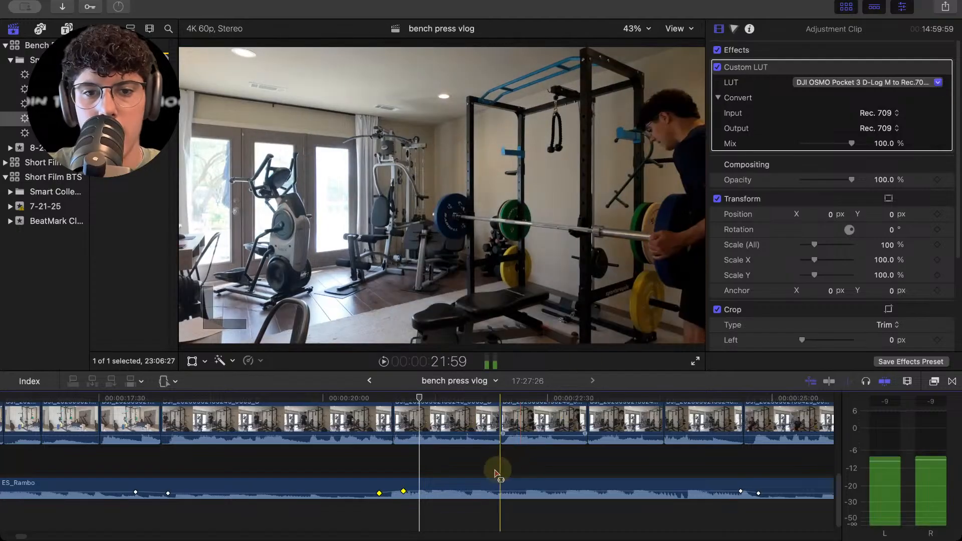
left_click(479, 481)
left_click(421, 486)
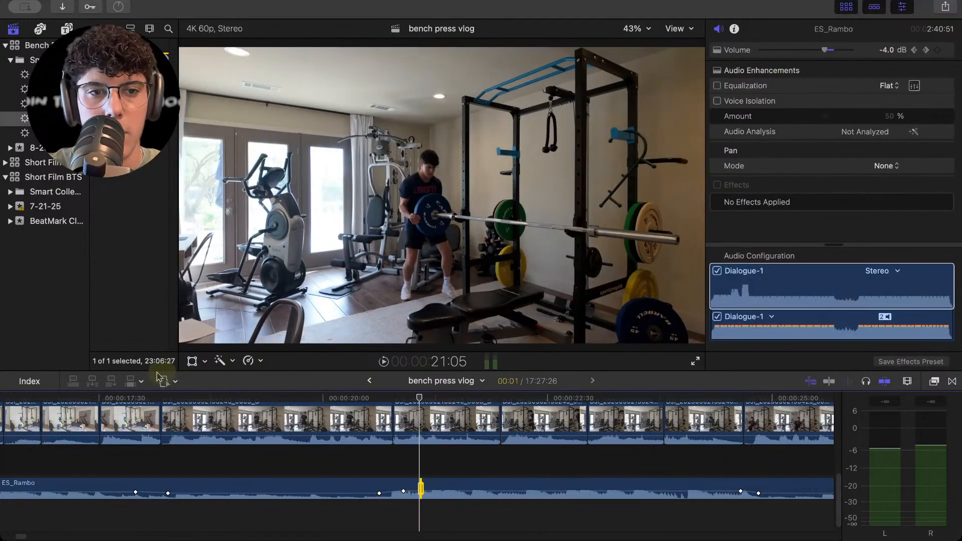
Switch to the Select tool and lower the raised ES_Rambo section starting at 20:53 to -8.1 dB.
left_click(168, 382)
left_click(189, 411)
left_click(171, 382)
left_click(396, 485)
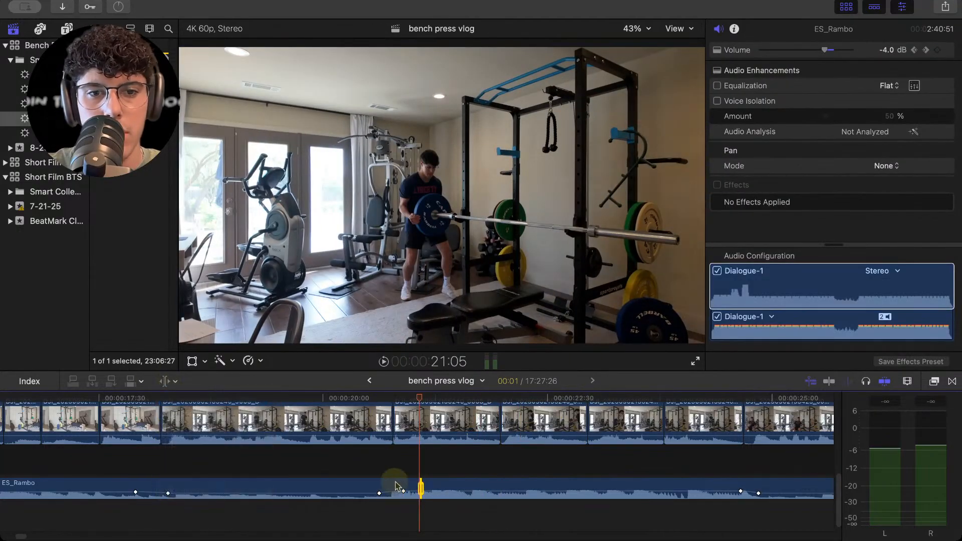
left_click(403, 473)
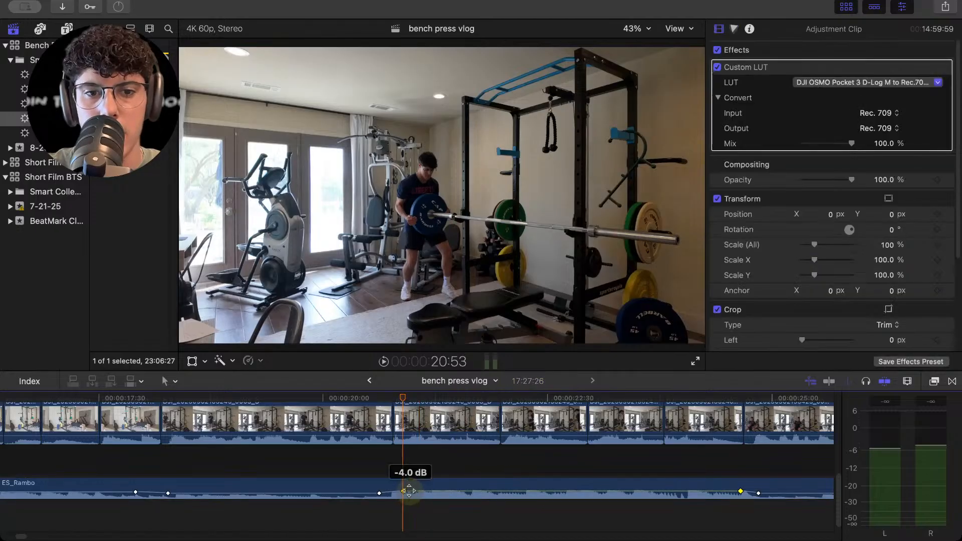
left_click(408, 488)
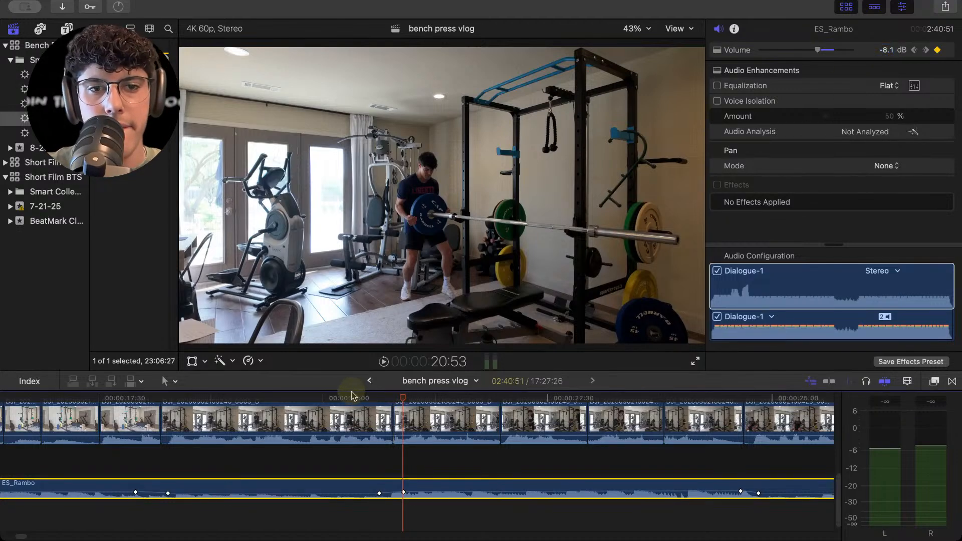
Move the lower ES_Rambo rise keyframe earlier to about 20:14, keeping -16.0 dB, and play back the longer rise.
left_click(335, 398)
key("space")
scroll(352, 411, "right", 2)
left_click(353, 411)
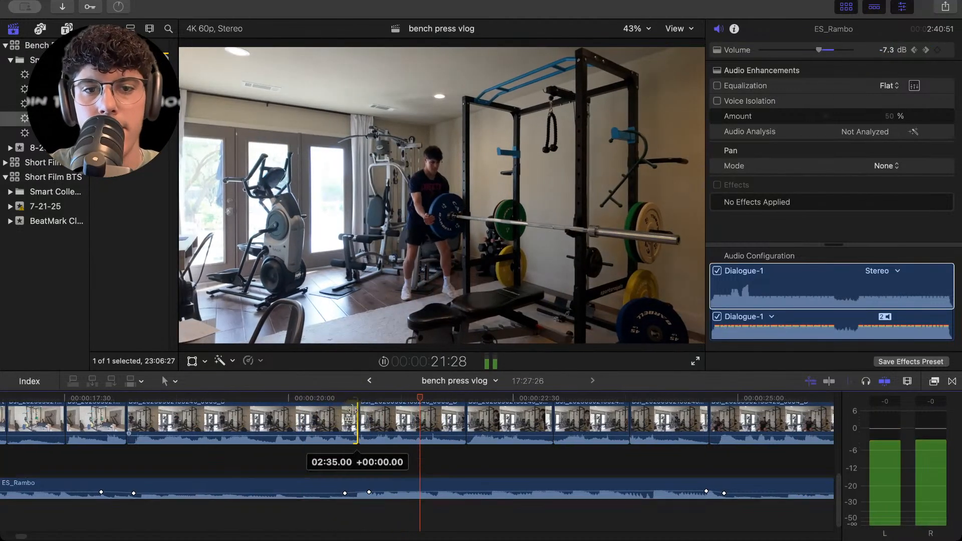
left_click(300, 409)
scroll(294, 405, "up", 2)
key("space")
scroll(298, 423, "down", 2)
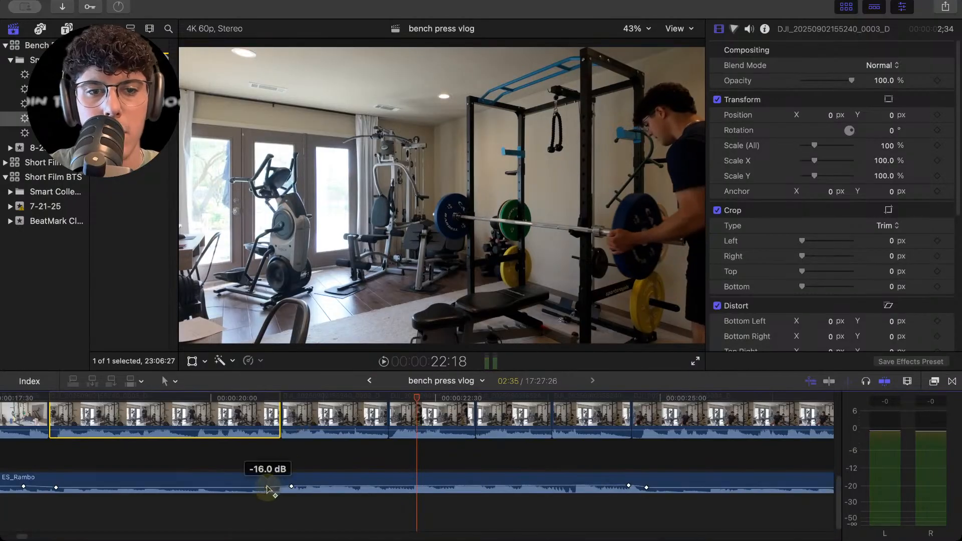
left_click(233, 488, "alt")
left_click(232, 467)
key("space")
left_click(237, 468)
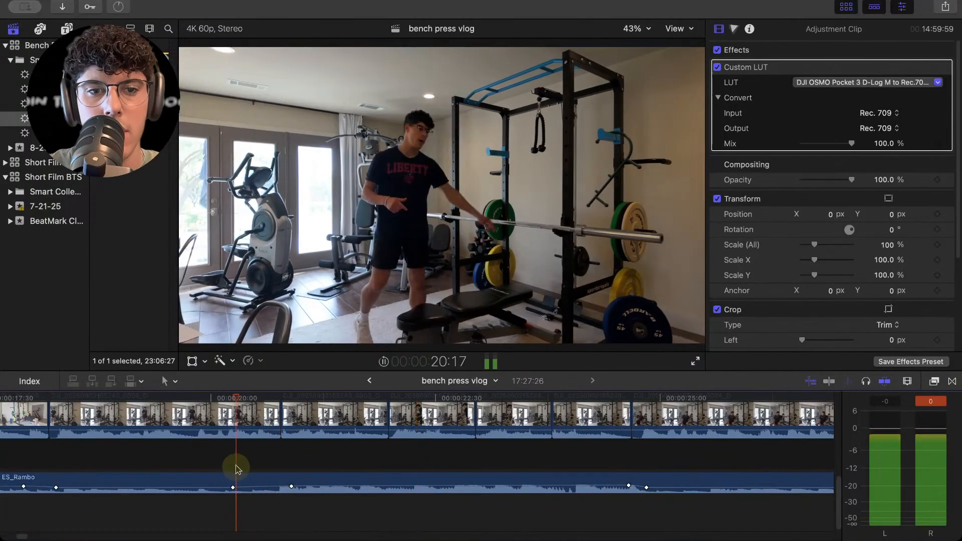
Trim one frame off the end of the talking clip before the plate-loading shot, and play back the cut at about 20:46.
key("super+equal")
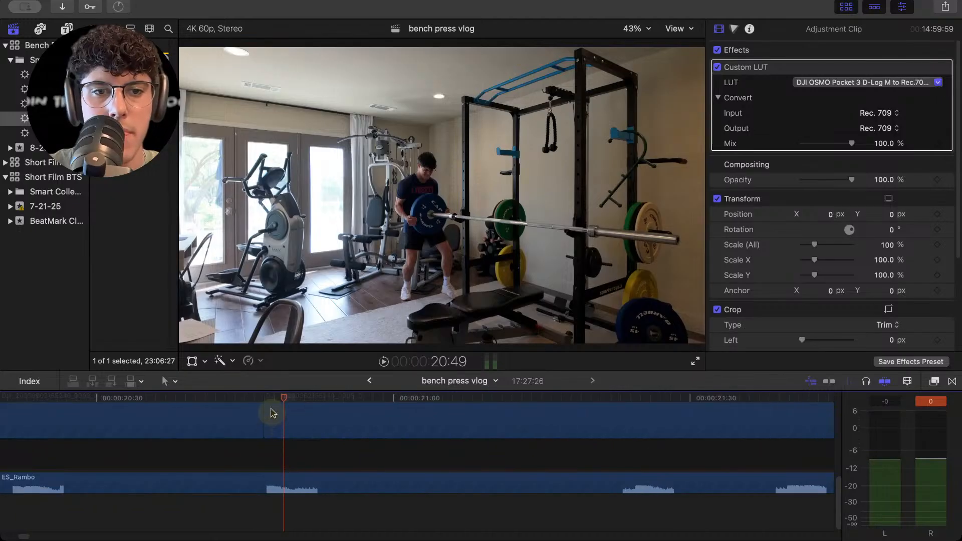
left_click(261, 399)
left_click_drag(258, 421, 252, 421)
left_click(183, 454)
key("space")
left_click(96, 462)
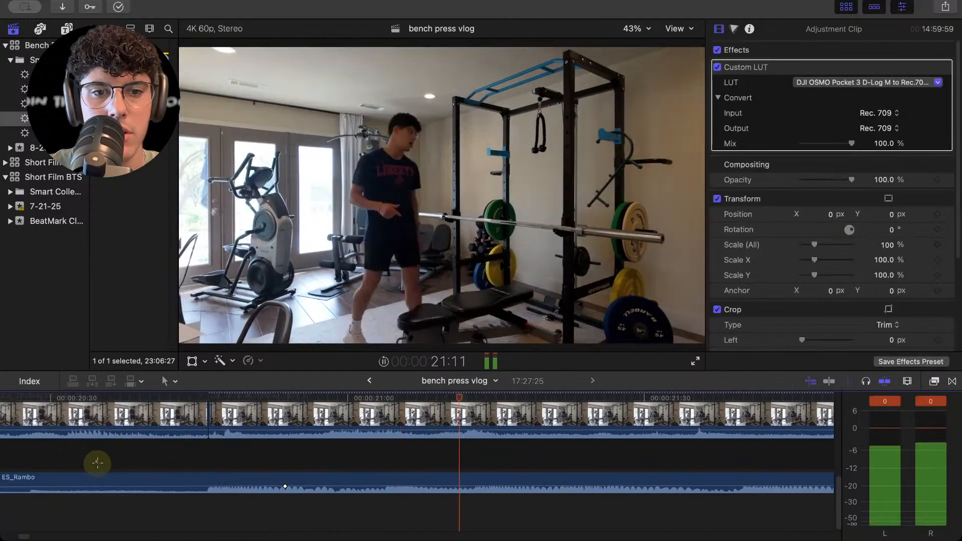
key("super+minus")
key("super+minus")
left_click(160, 452)
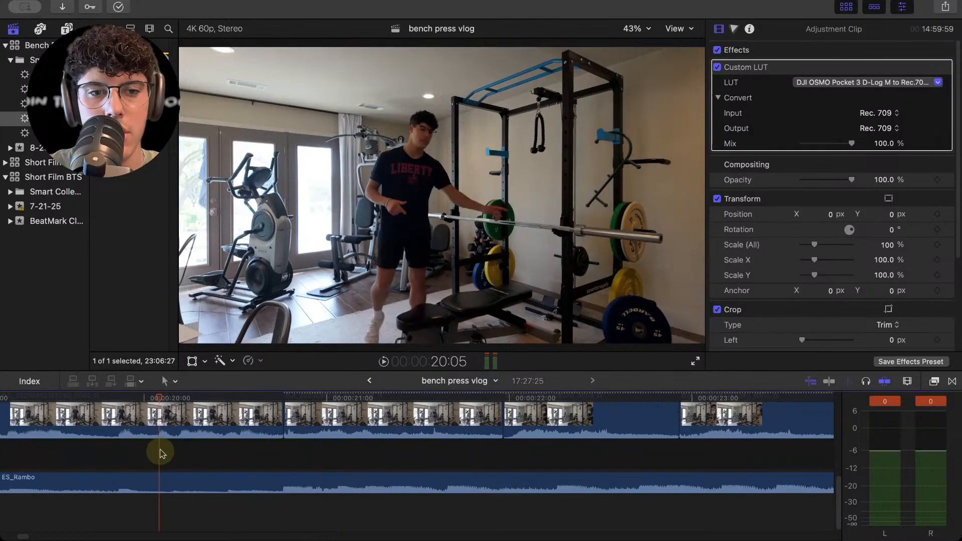
key("space")
left_click(159, 453)
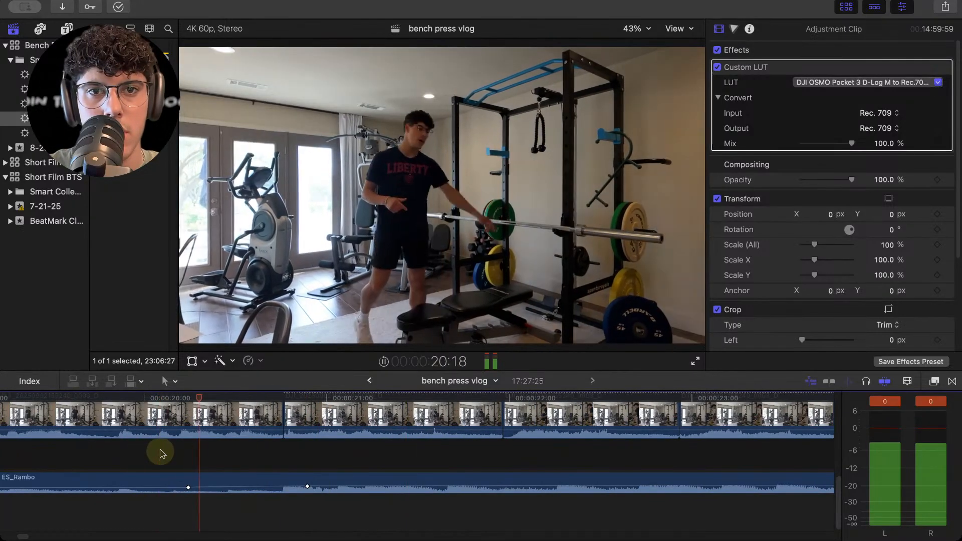
left_click(163, 454)
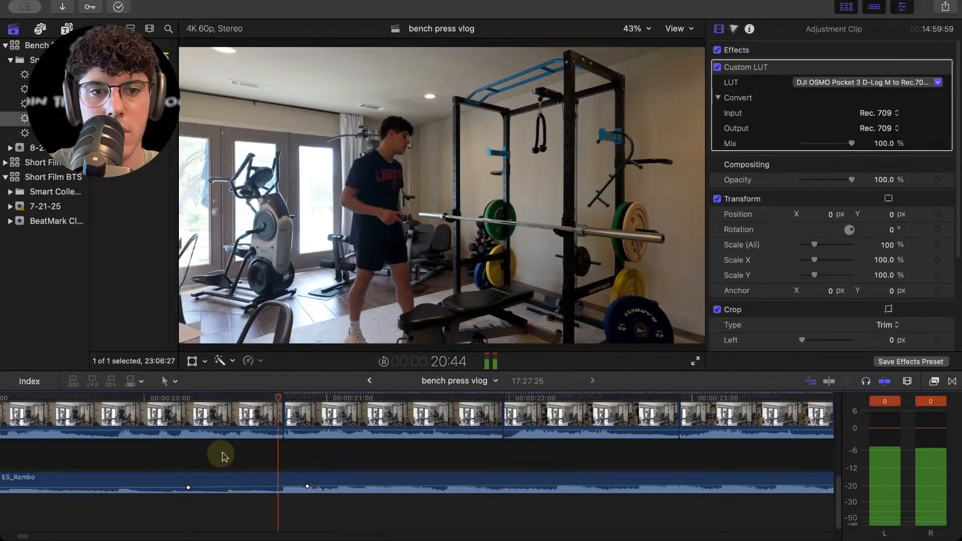
left_click(255, 455)
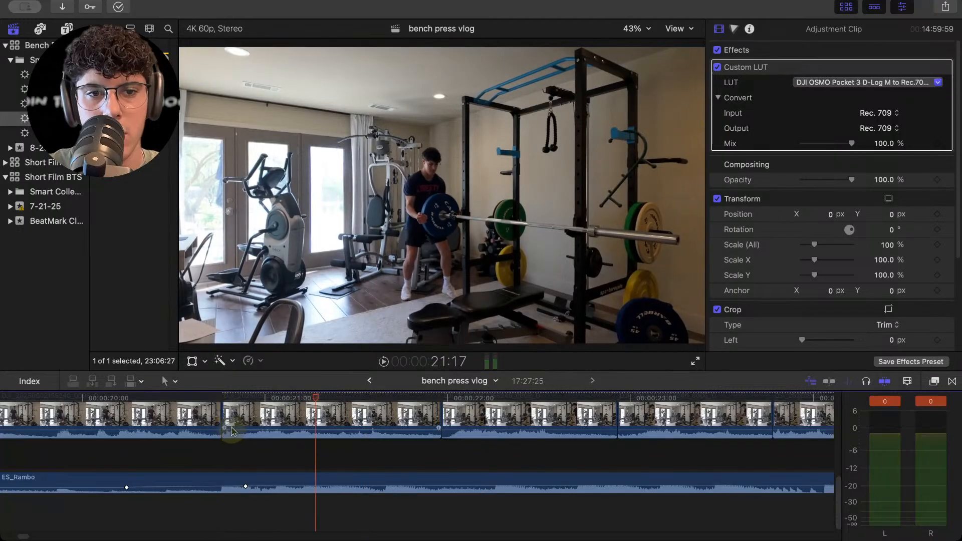
Ripple-trim 28 frames off the start of the first plate-loading clip at about 20:46 and play back the cut.
left_click_drag(223, 417, 307, 421)
left_click(255, 462)
key("space")
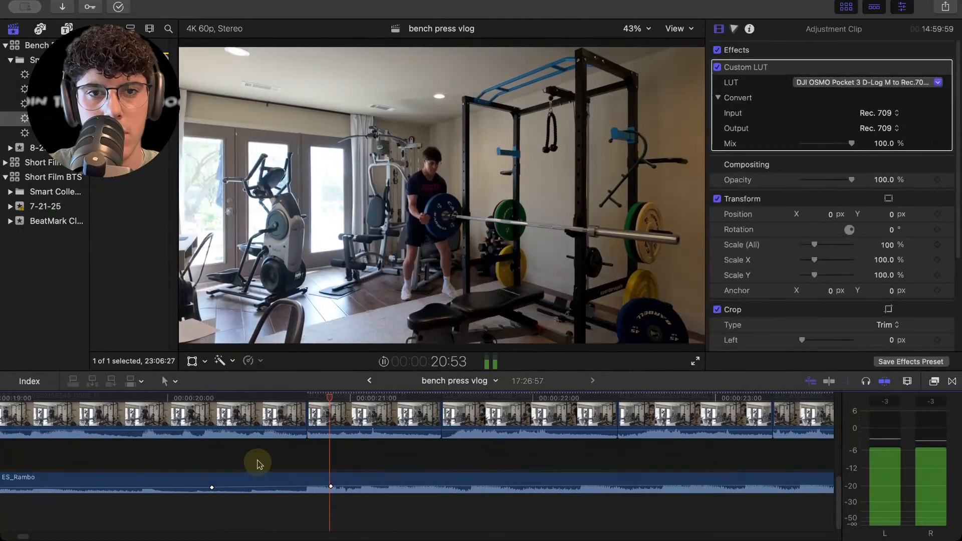
left_click(270, 441)
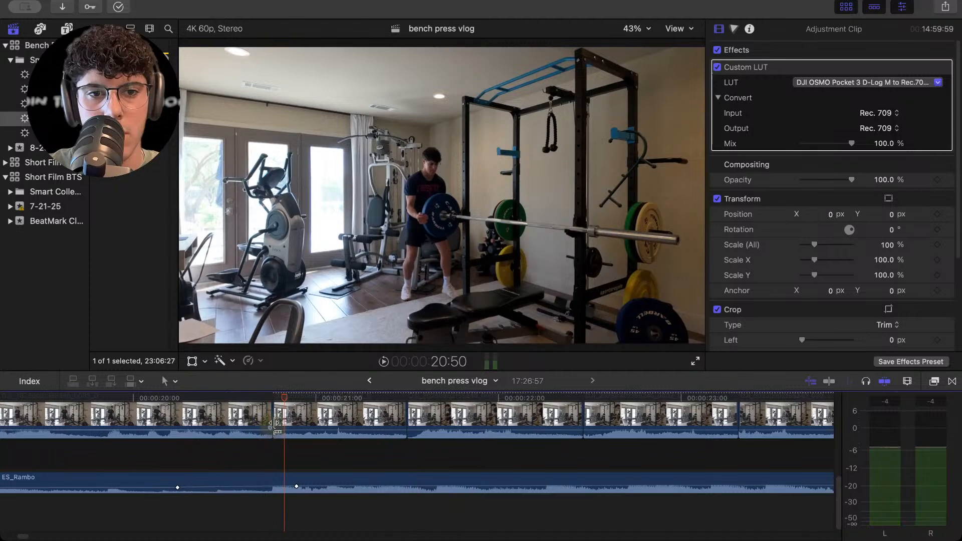
Trim four more frames off the start of the first plate-loading clip and replay the cut several times.
mouse_move(274, 424)
left_mouse_down()
mouse_move(314, 424)
mouse_move(287, 426)
left_mouse_up()
left_click(301, 476)
key("space")
left_click(285, 459)
key("space")
left_click(266, 456)
key("space")
scroll(262, 456, "right", 1)
left_click(258, 456)
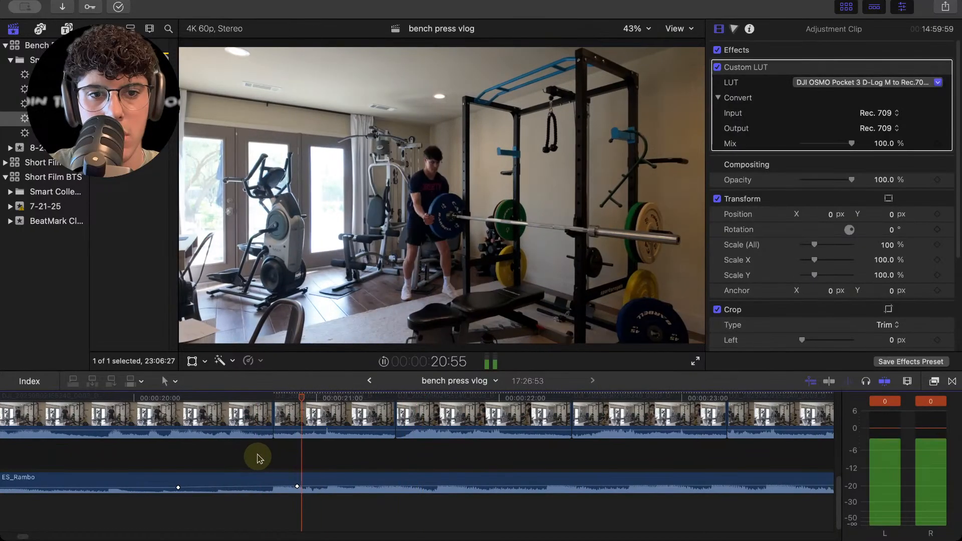
key("space")
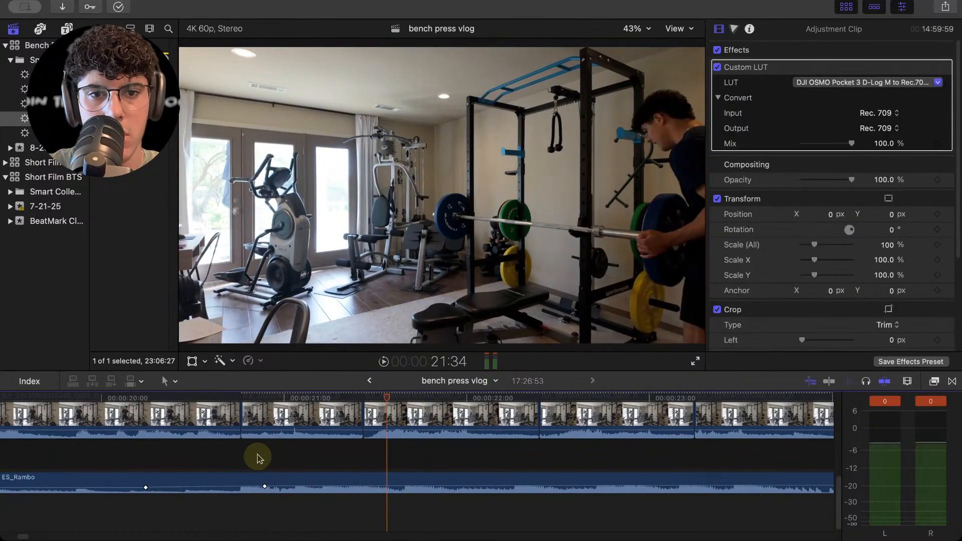
Ripple-trim six frames off the start of the second plate-loading clip at about 21:26 and play back the cut.
key("space")
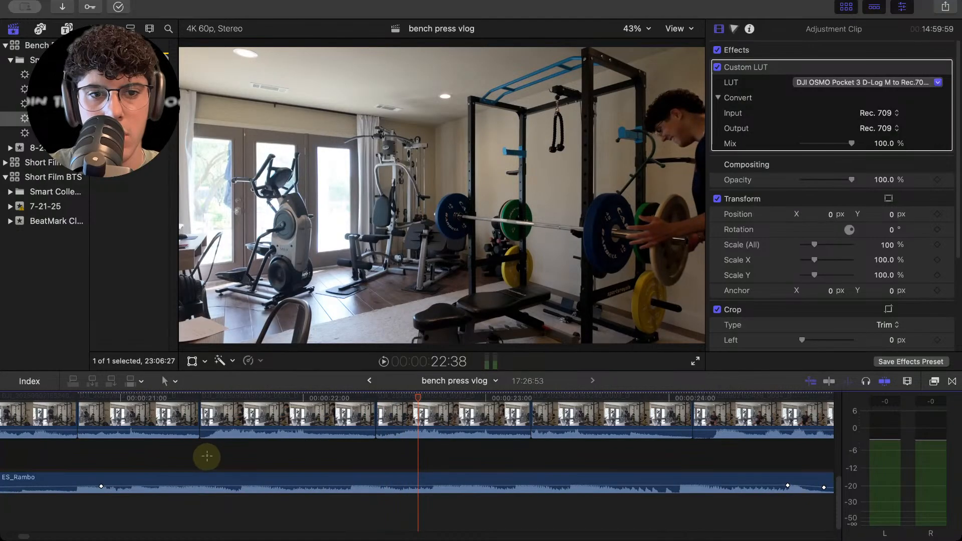
left_click(187, 456)
key("space")
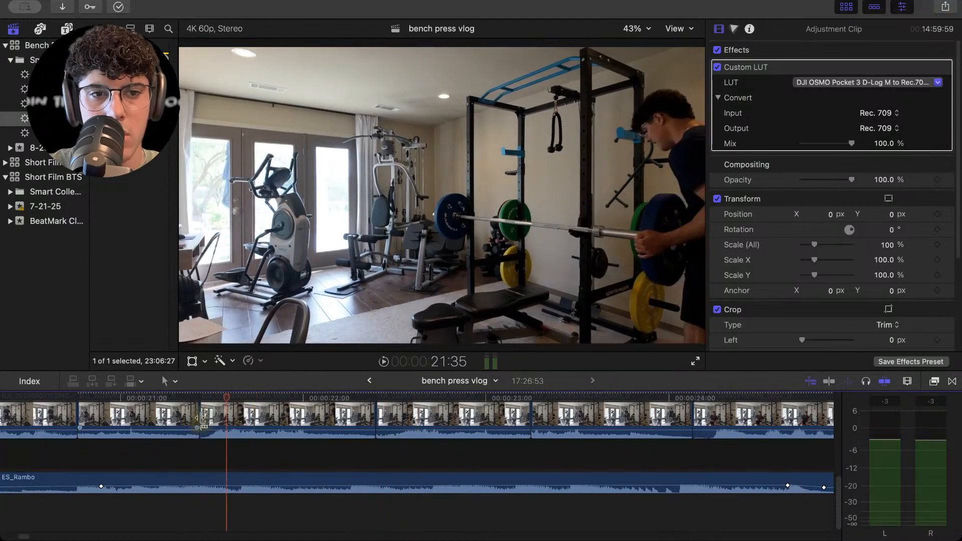
left_click(198, 454)
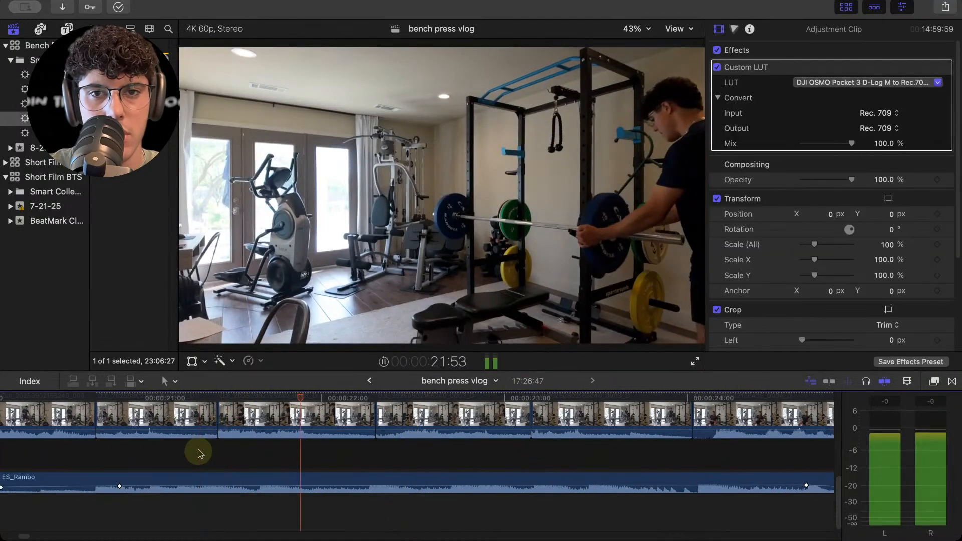
key("space")
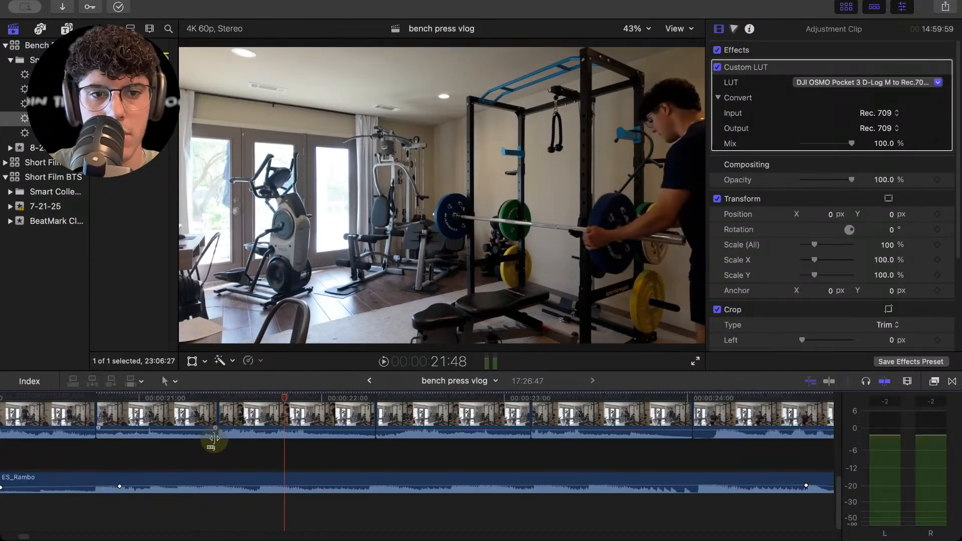
Trim another nine frames off the start of the second plate-loading clip and play back the cut.
left_click_drag(224, 424, 230, 424)
left_click(220, 476)
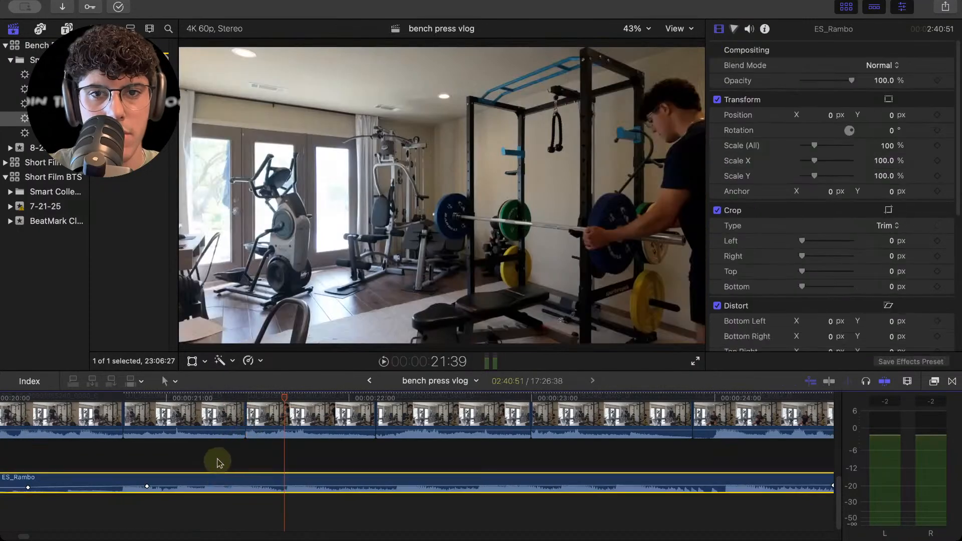
left_click(209, 459)
key("space")
left_click(201, 460)
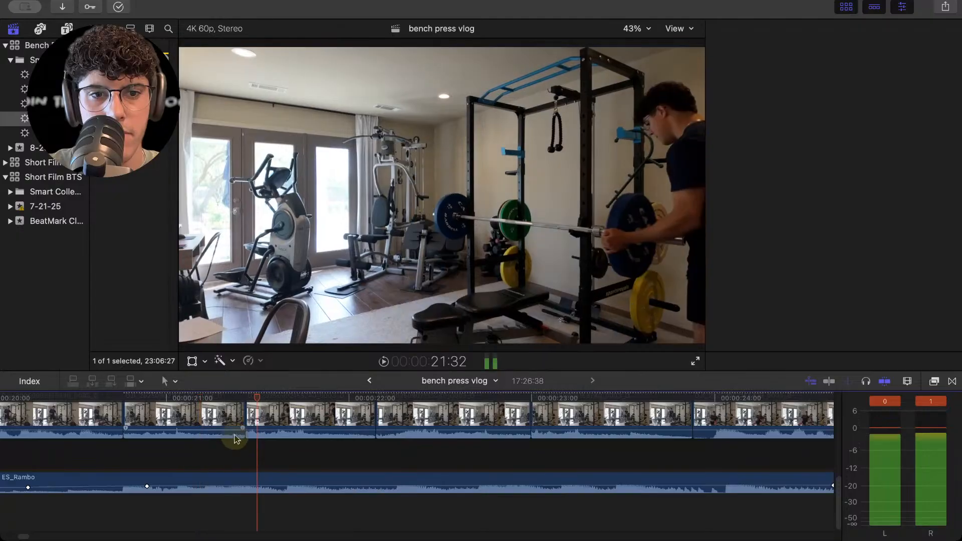
Trim a further six frames off the start of the second plate-loading clip and play back through 22:31.
left_click_drag(247, 424, 265, 424)
left_click(235, 466)
key("space")
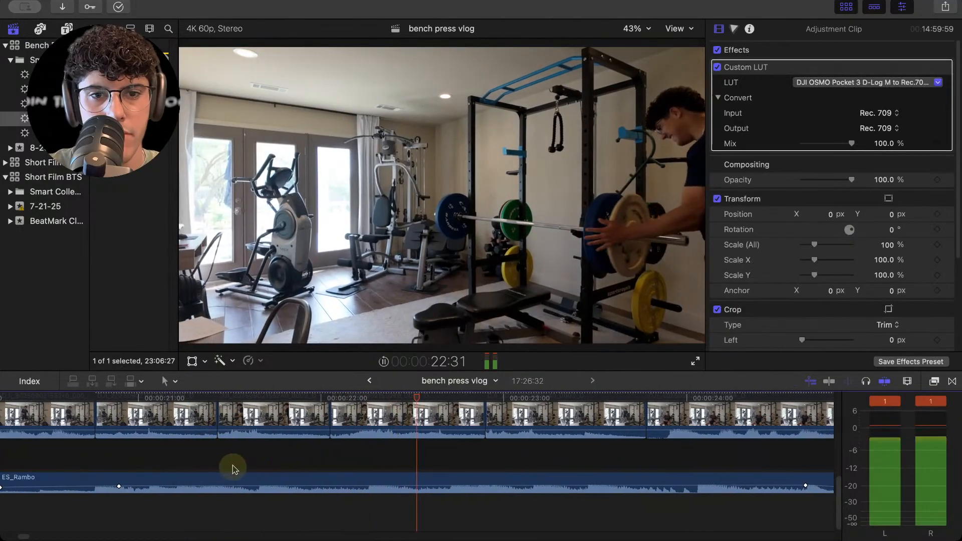
left_click(168, 468)
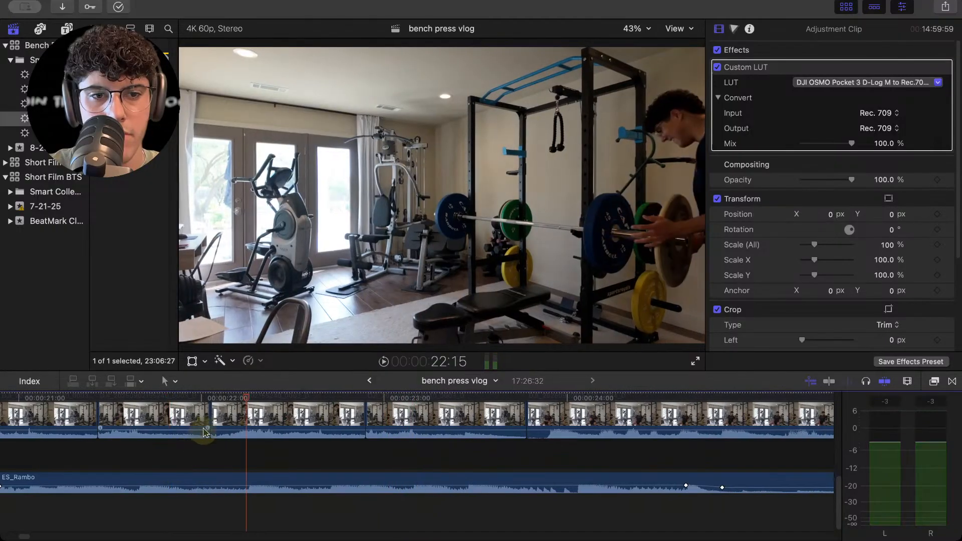
Ripple-trim 12 frames off the start of the third plate-loading clip at about 22:03 and play back the cut.
left_click_drag(214, 422, 250, 417)
left_click(233, 452)
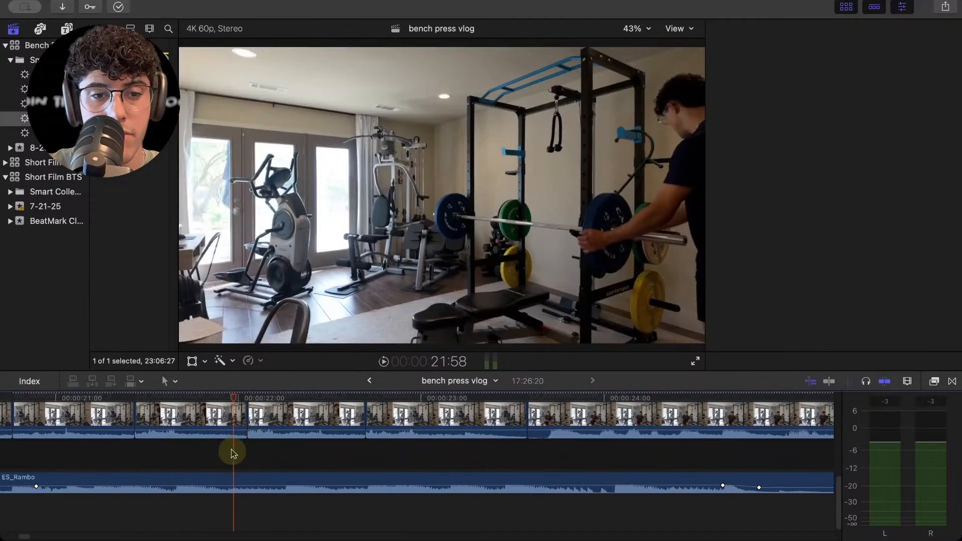
key("space")
left_click(216, 456)
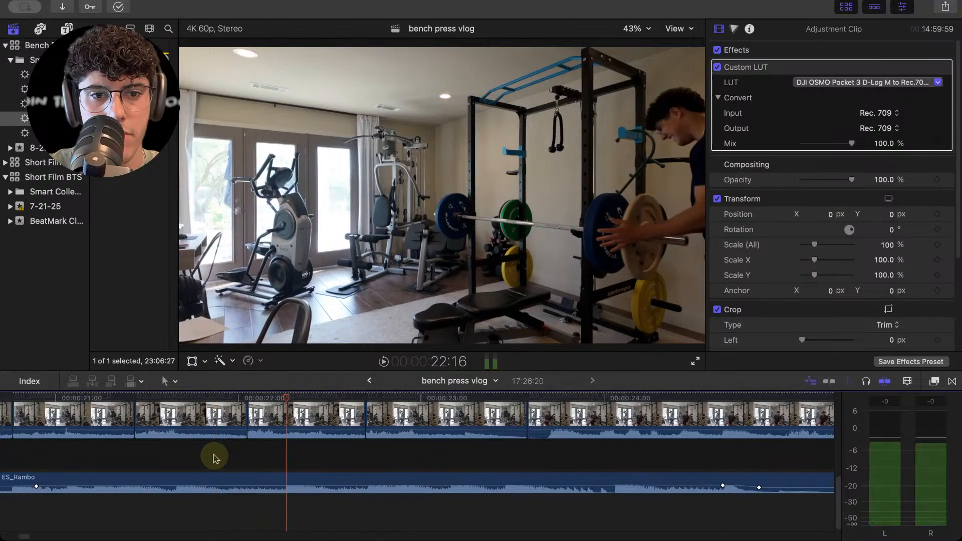
left_click(219, 453)
left_click(223, 446)
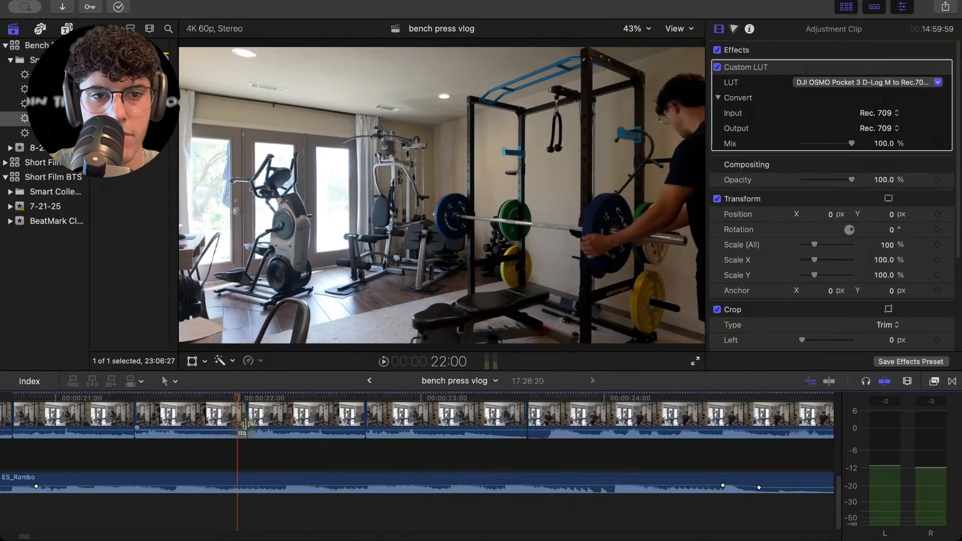
Ripple-trim two more frames off the start of the third plate-loading clip at about 22:03 and play back the cut.
left_click_drag(243, 424, 254, 424)
key("space")
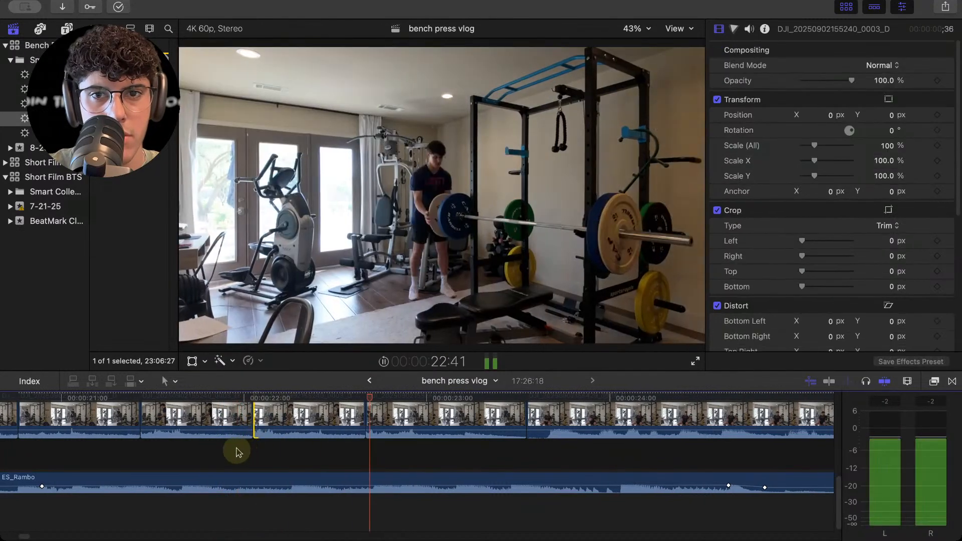
left_click(242, 450)
left_click(250, 434)
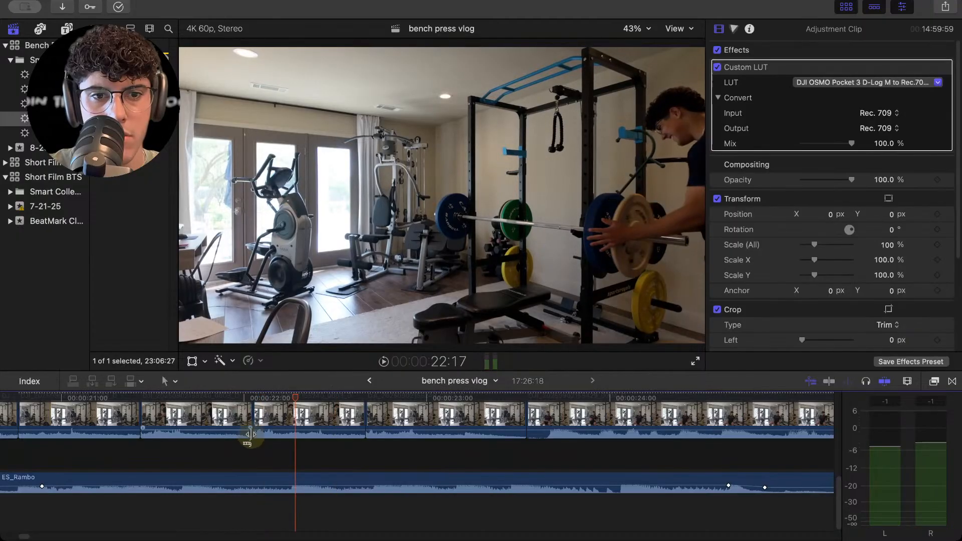
Trim another ten frames off the start of the third plate-loading clip in two passes and play back the cut.
left_click_drag(257, 424, 269, 424)
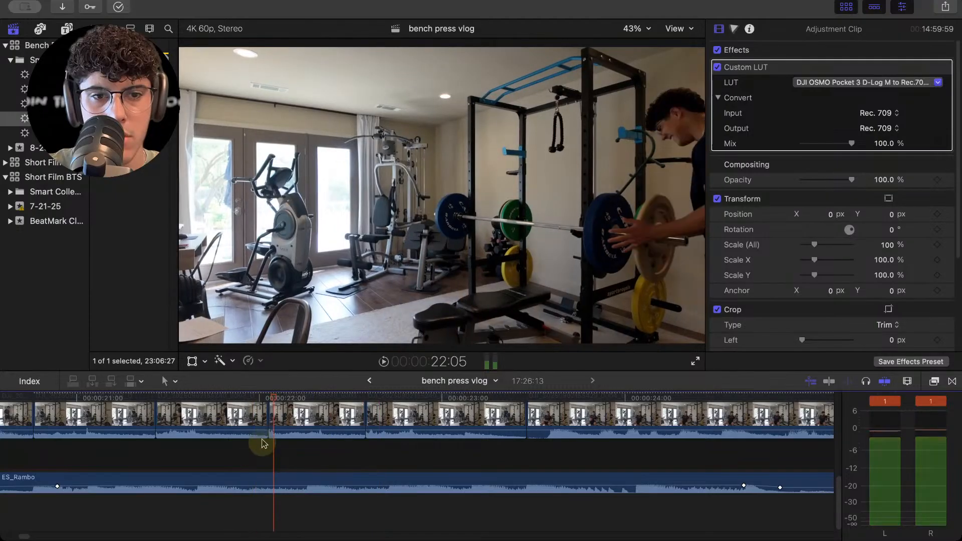
left_click_drag(269, 420, 284, 425)
left_click(266, 474)
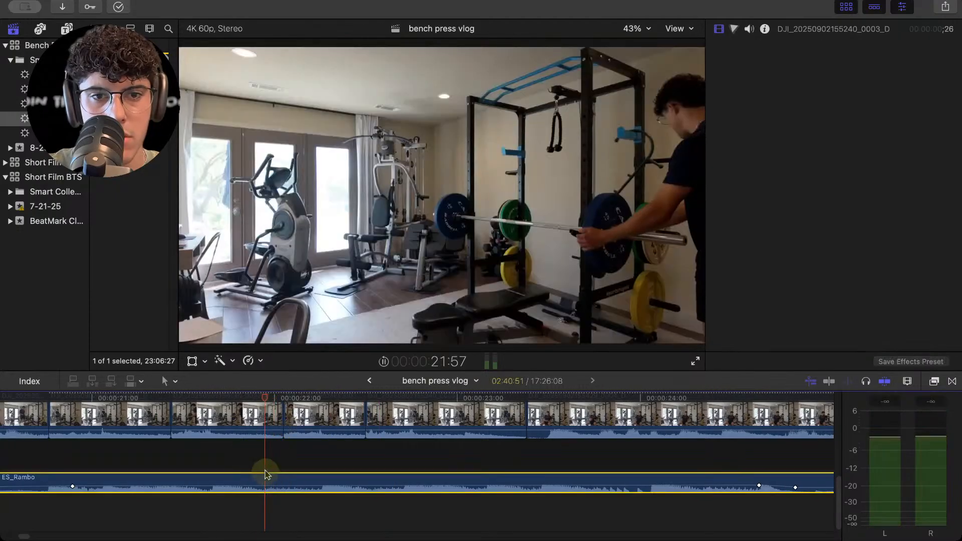
key("space")
scroll(258, 460, "right", 1)
left_click(257, 460)
key("space")
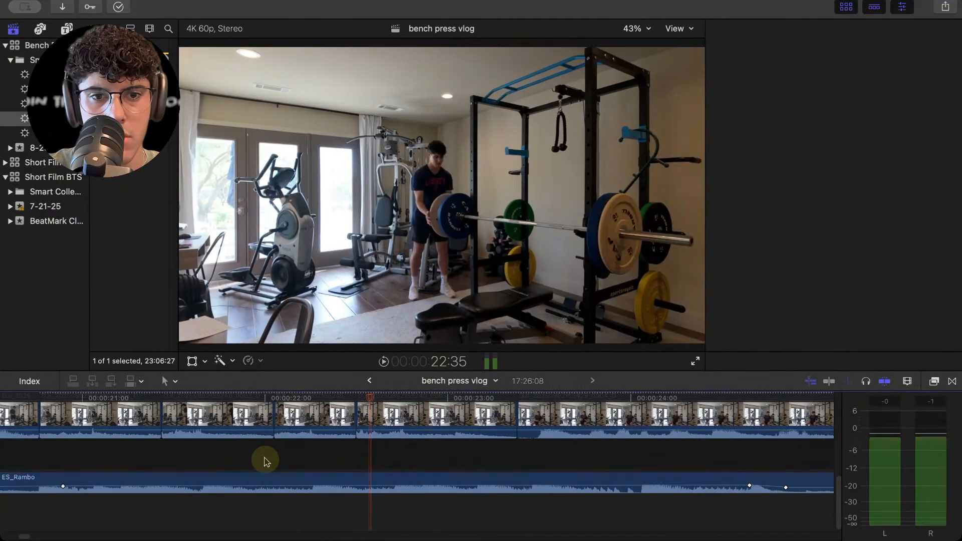
Ripple-trim eight frames off the start of the fourth plate-loading clip at about 22:30 and play back the cuts.
left_click_drag(357, 420, 384, 428)
key("super+z")
left_click(331, 475)
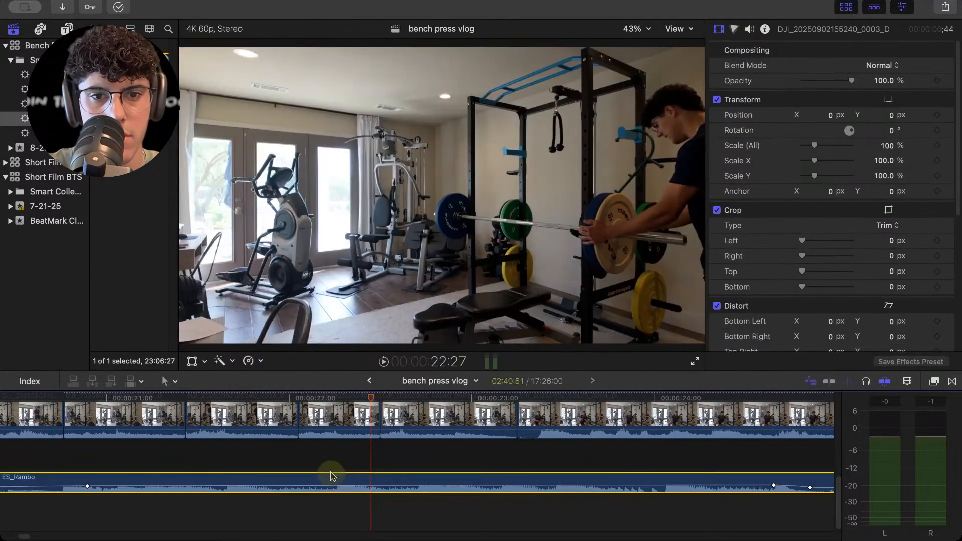
left_click(329, 460)
key("space")
left_click(317, 458)
scroll(317, 459, "right", 2)
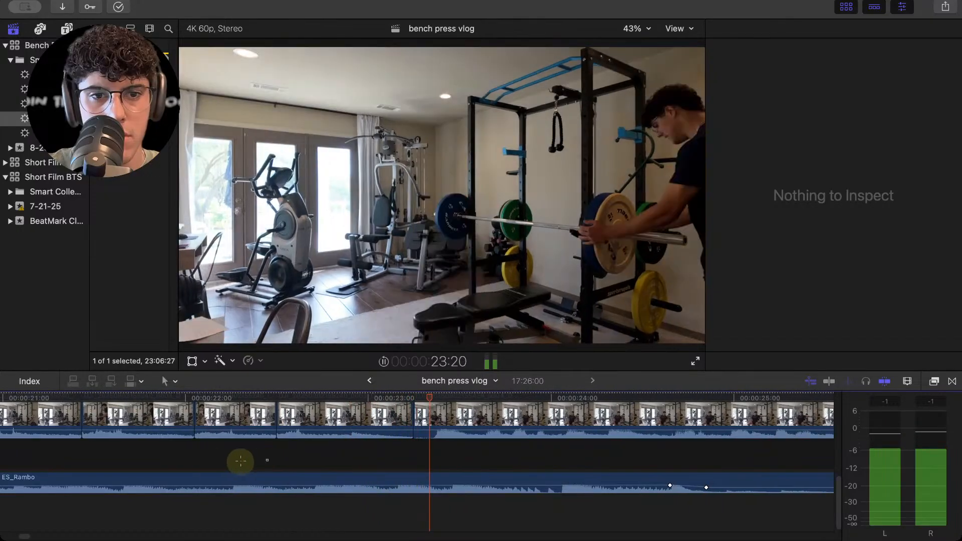
key("space")
left_click(166, 461)
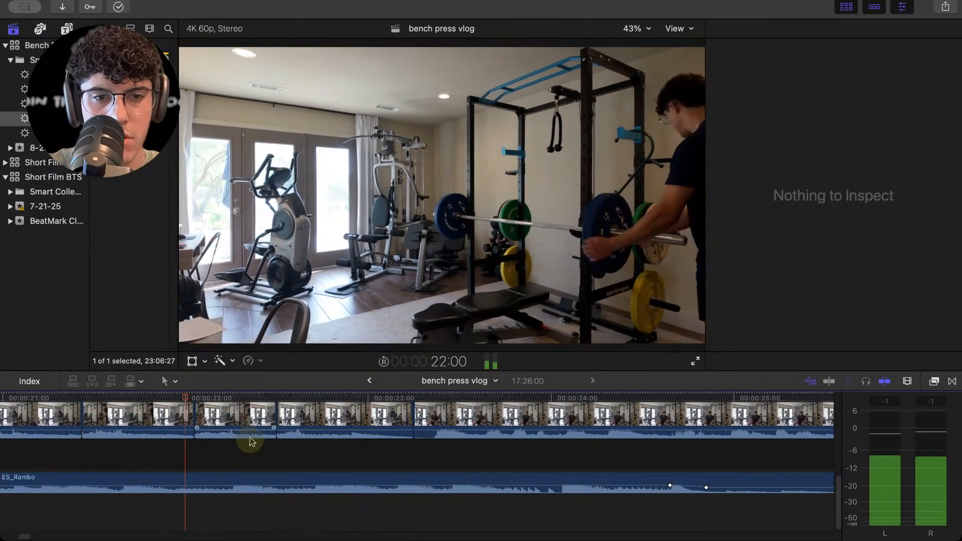
key("space")
Extend the start of the fourth plate-loading clip back by 11 frames and play back the cut.
left_click_drag(278, 428, 220, 456)
key("space")
left_click(207, 461)
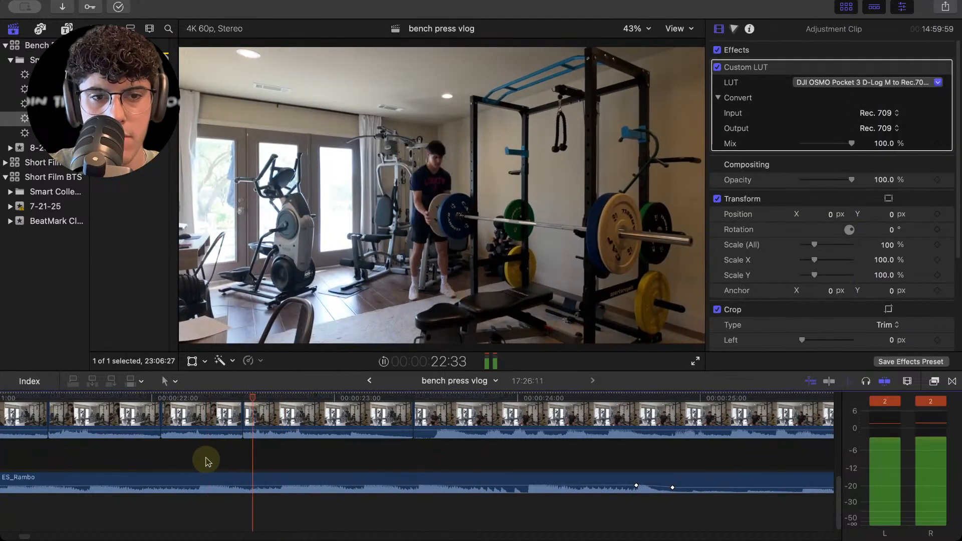
key("space")
Trim four frames off the start of the fourth plate-loading clip and play back into the talking clip.
left_click_drag(246, 420, 258, 426)
key("space")
left_click(214, 457)
key("space")
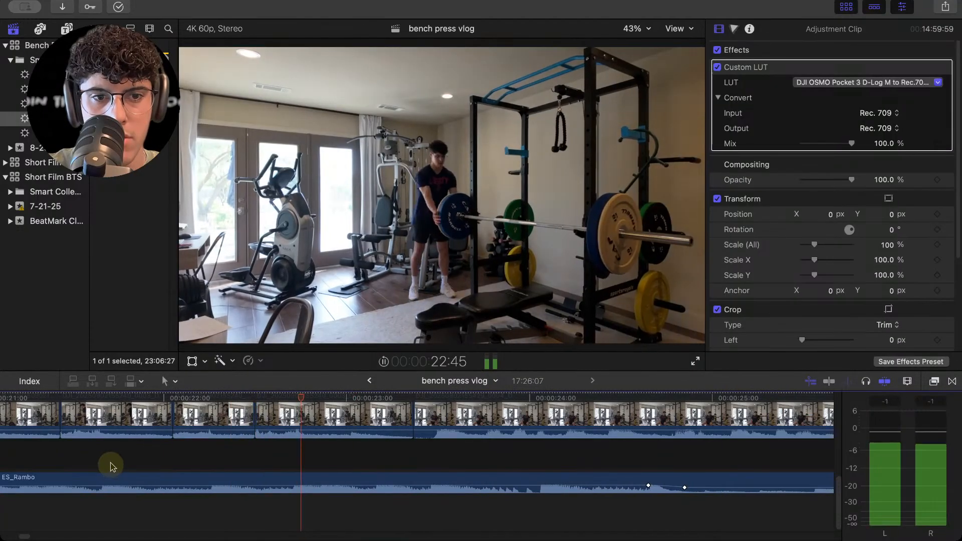
left_click(139, 462)
key("space")
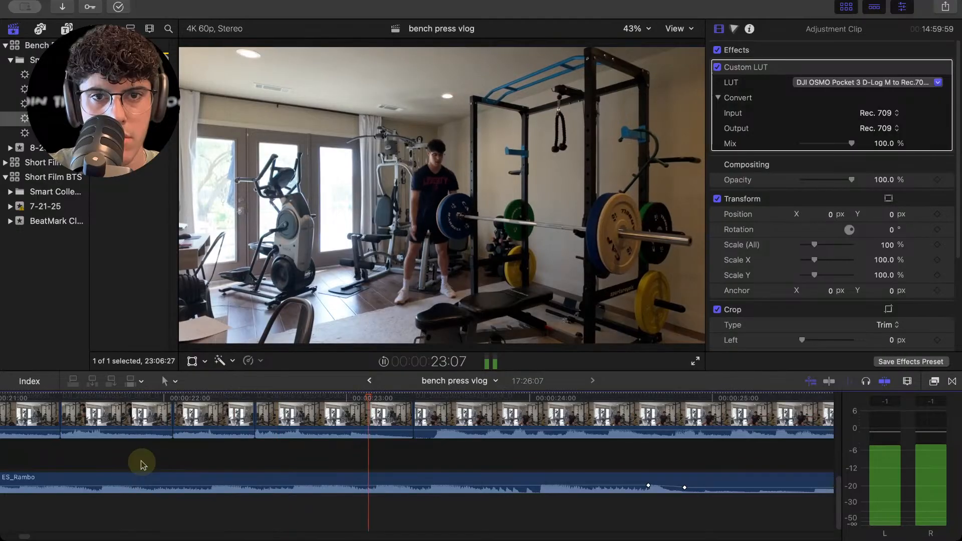
key("space")
key("space")
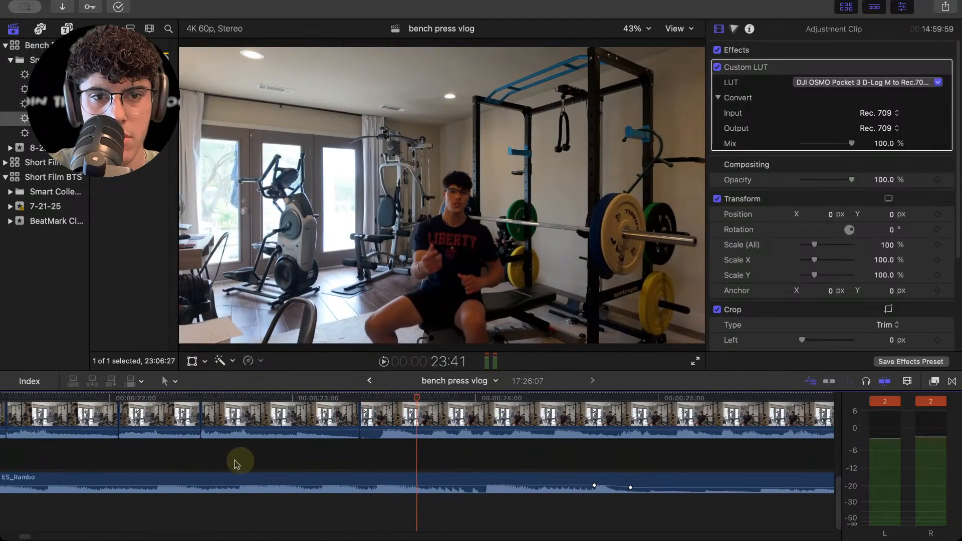
left_click(193, 461)
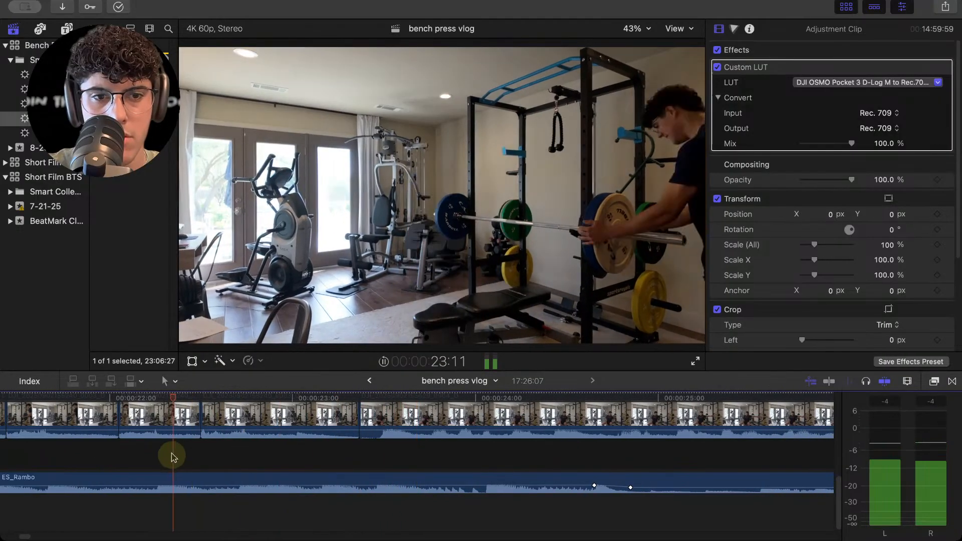
left_click(201, 462)
key("space")
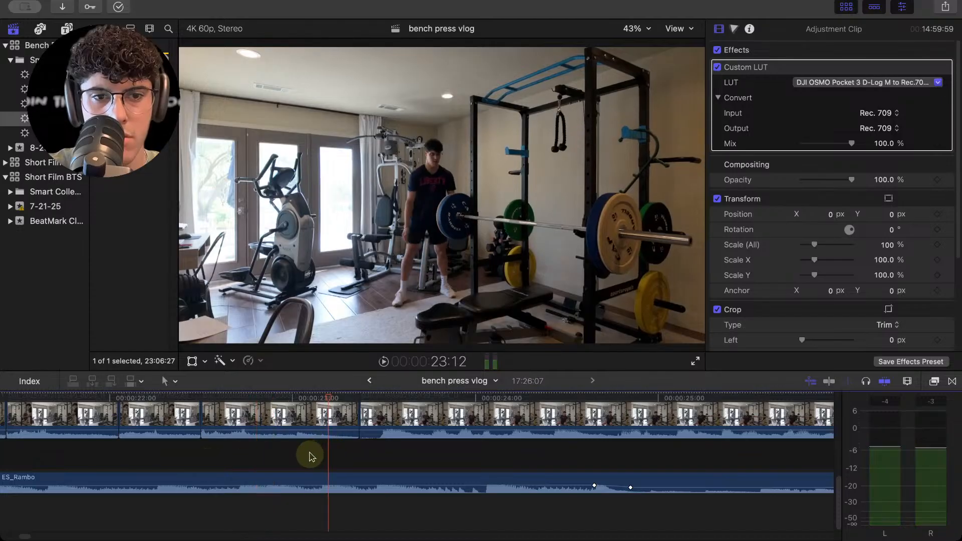
Ripple-trim 21 frames off the end of the fourth plate-loading clip and play back the cut into the talking clip.
key("space")
left_click_drag(352, 419, 298, 450)
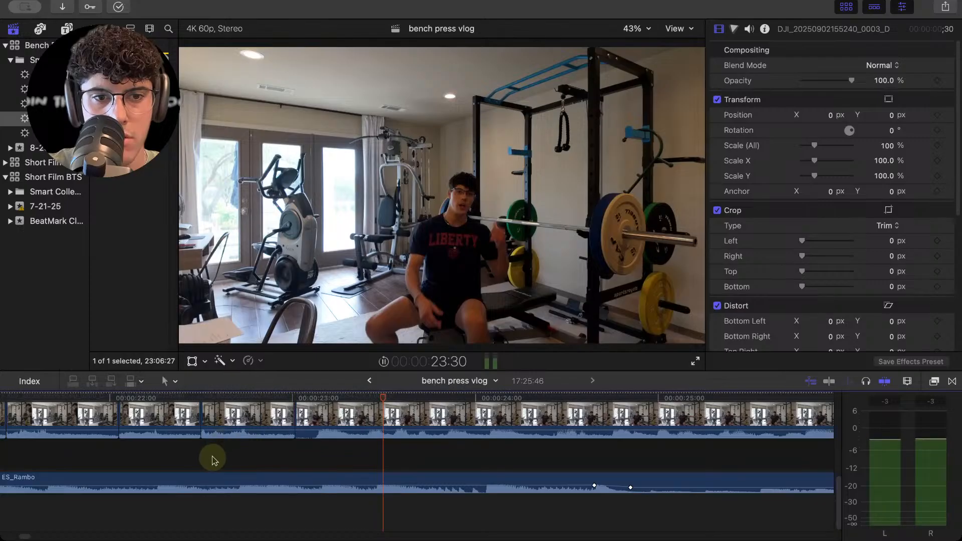
left_click(204, 461)
left_click(193, 462)
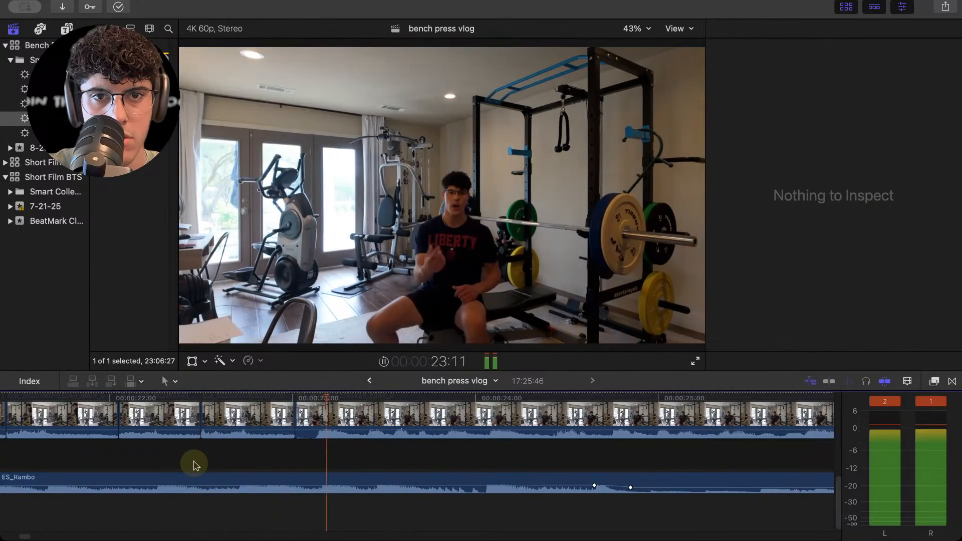
left_click(193, 463)
left_click(248, 464)
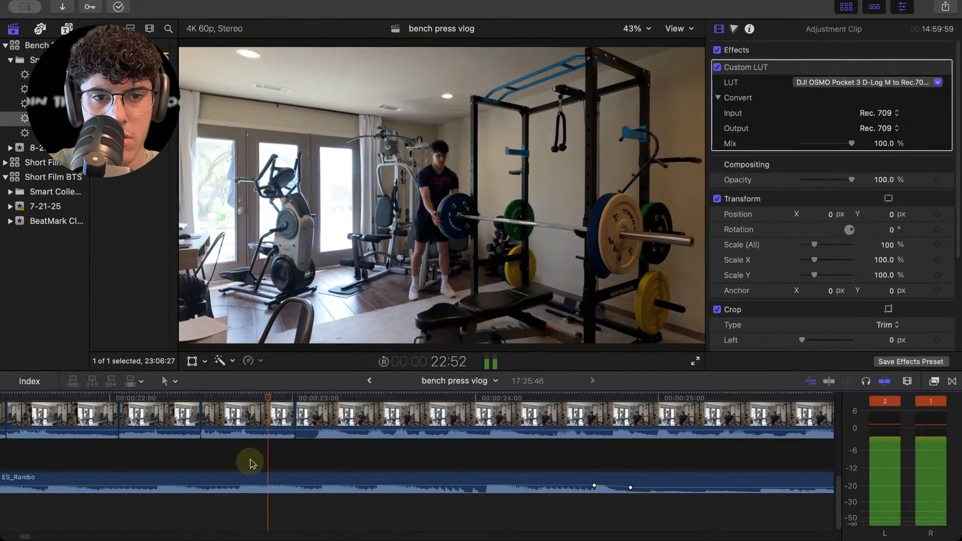
key("space")
Trim another eight frames off the end of the fourth plate-loading clip and play back the cut.
left_click_drag(288, 423, 270, 424)
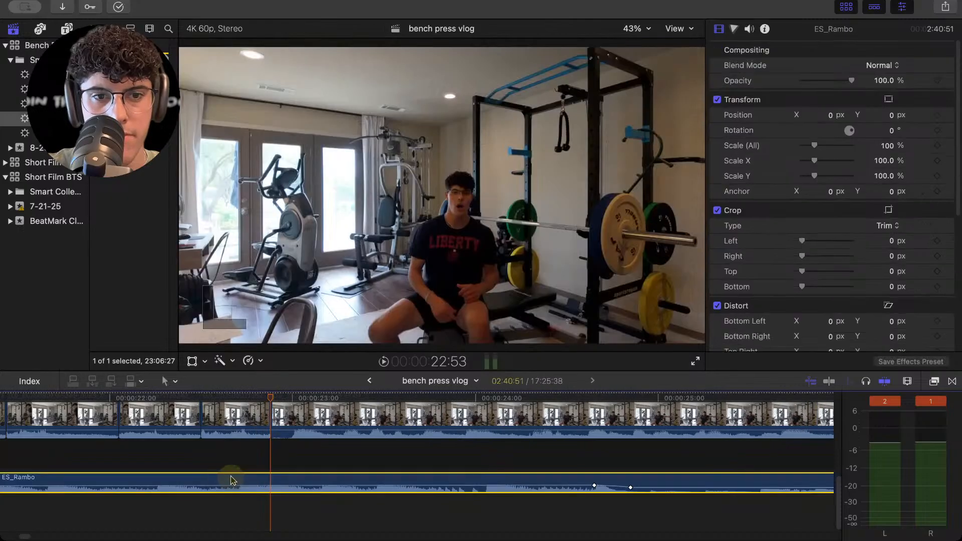
left_click(187, 464)
key("space")
left_click(173, 462)
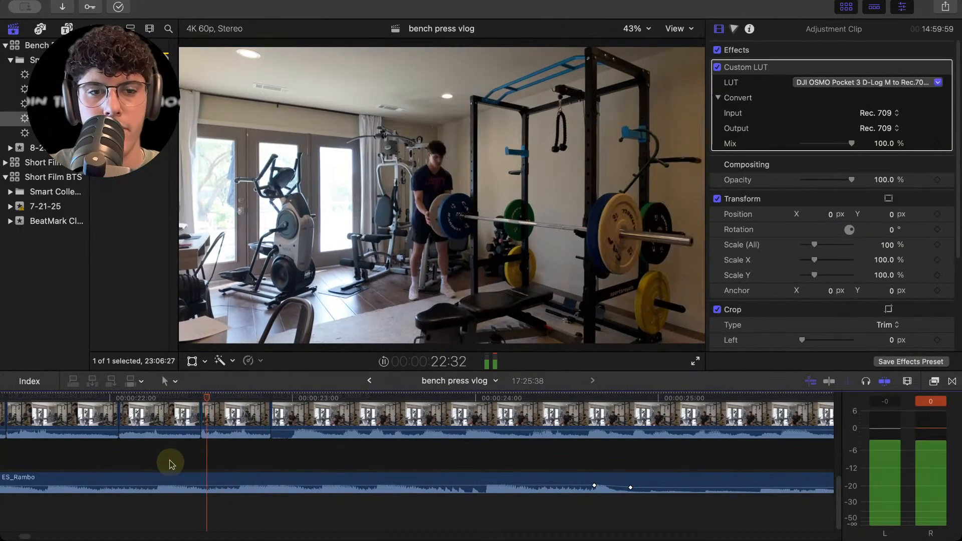
Extend the end of the fourth plate-loading clip by one frame and play back into the talking clip.
key("space")
left_click_drag(281, 420, 261, 426)
key("space")
left_click(204, 480)
key("space")
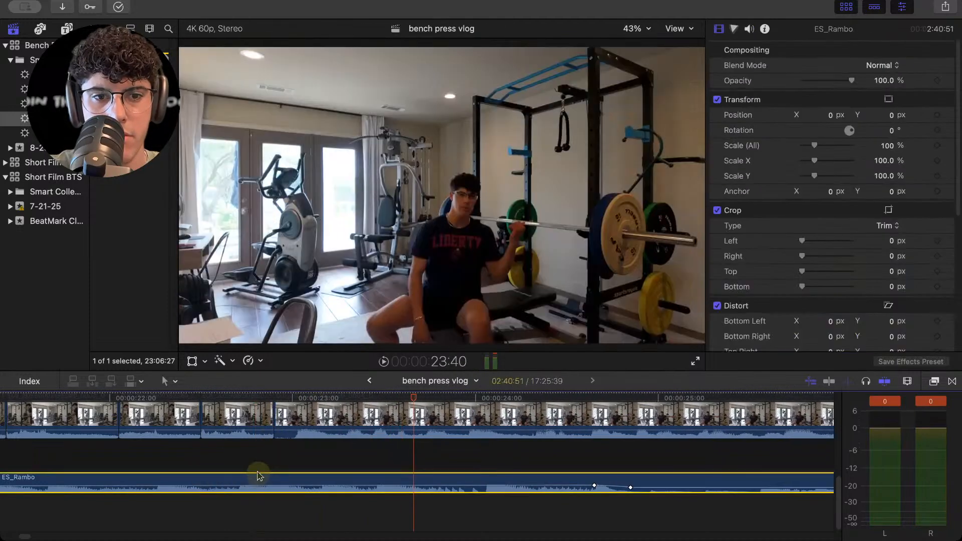
Add ES_Rambo volume keyframes at 22:47 and 23:01, lower the second to -20.0 dB, and shift the pair about three frames earlier.
left_click(254, 479)
left_click(253, 468)
left_click(253, 485)
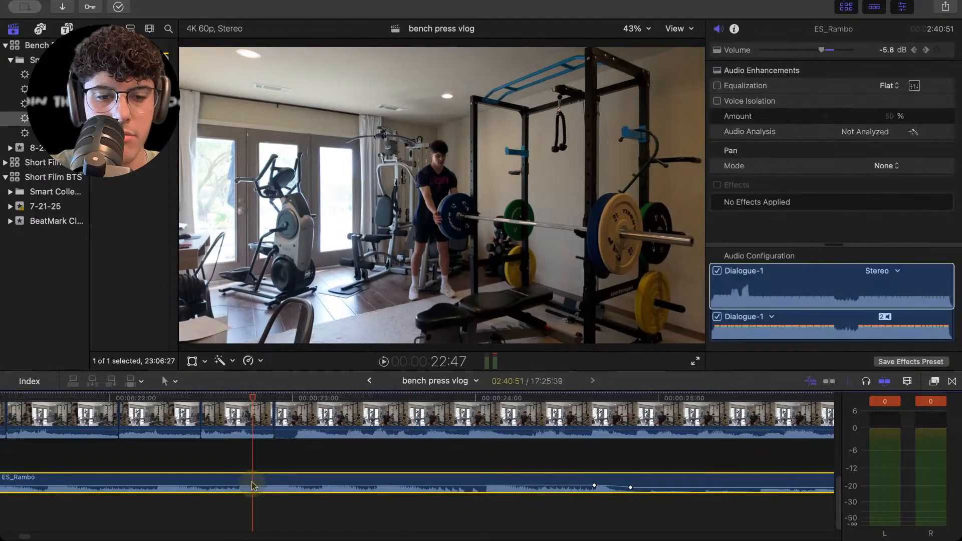
key("Right")
key("Right")
key("Right")
key("Right")
key("Right")
key("Right")
key("Right")
key("Right")
key("Right")
key("Right")
key("Right")
key("Right")
key("Right")
key("Right")
left_click(938, 51)
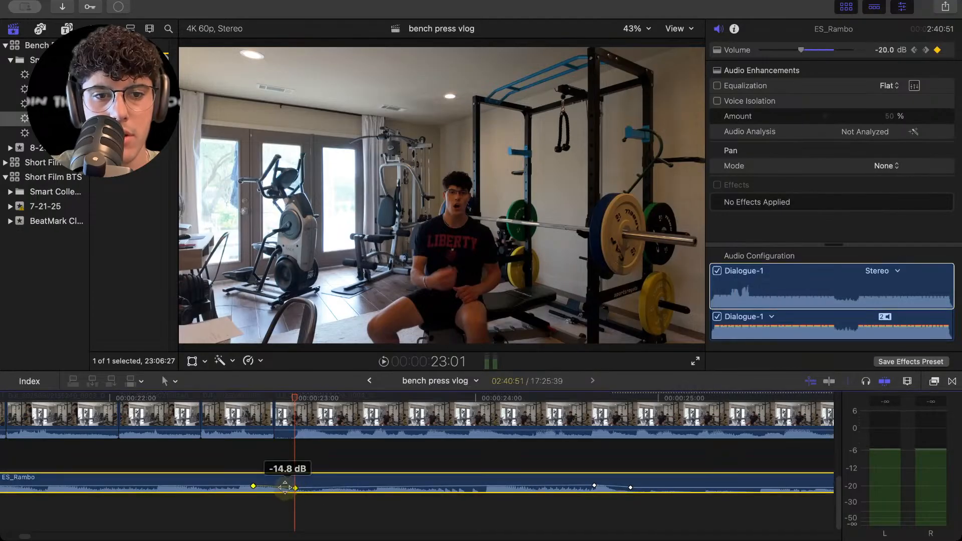
left_click(237, 460)
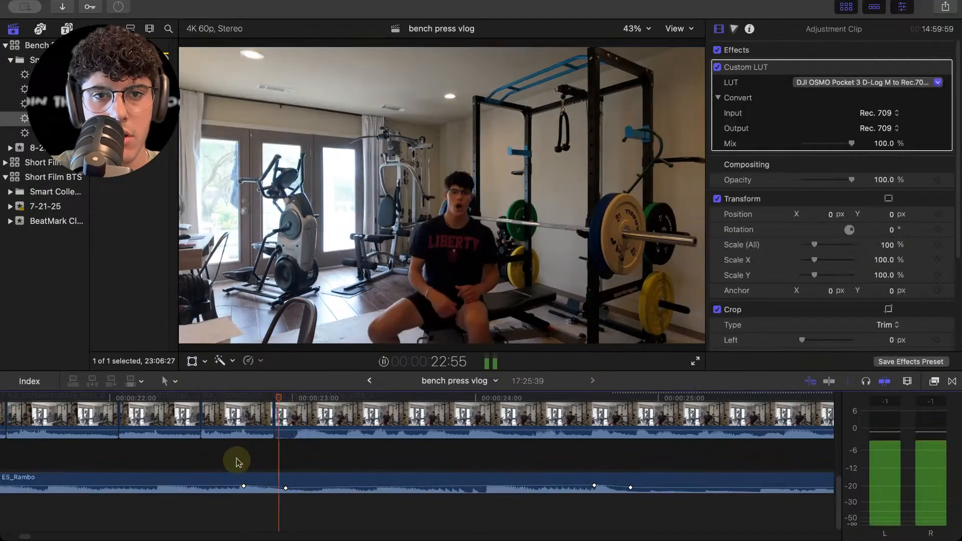
Ripple-trim five frames off the start of the talking clip after the plate-loading montage and play back the cut.
left_click(222, 466)
key("space")
left_click_drag(276, 421, 296, 421)
left_click(244, 476)
key("space")
left_click(206, 471)
left_click(185, 459)
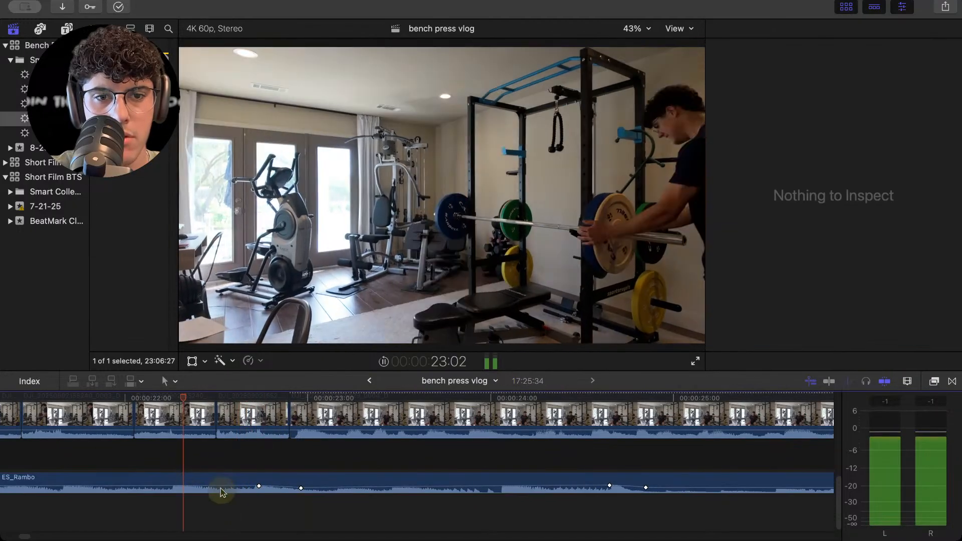
Shift the pair of ES_Rambo volume keyframes at the talking clip's start about two frames later and play back the transition.
key("space")
left_click_drag(279, 488, 287, 487)
key("space")
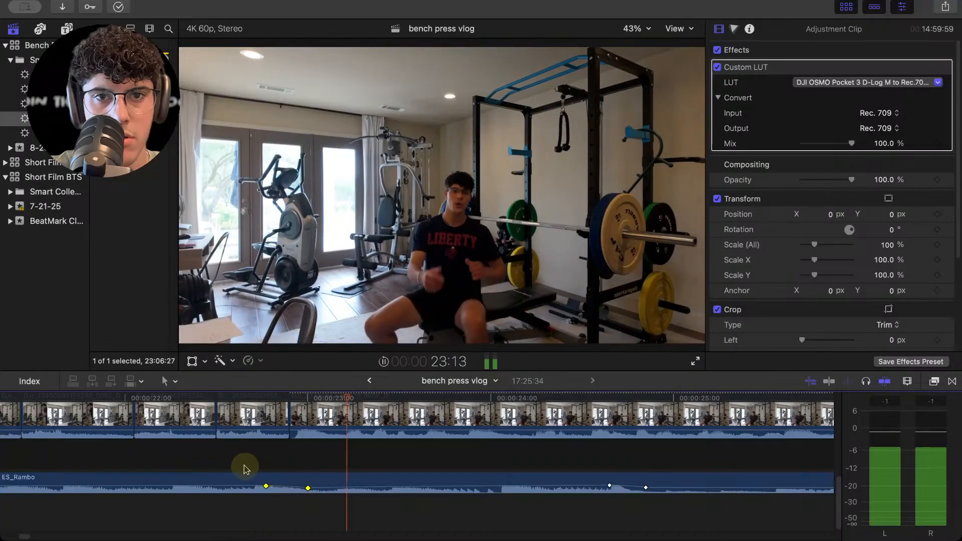
left_click(222, 467)
left_click(159, 458)
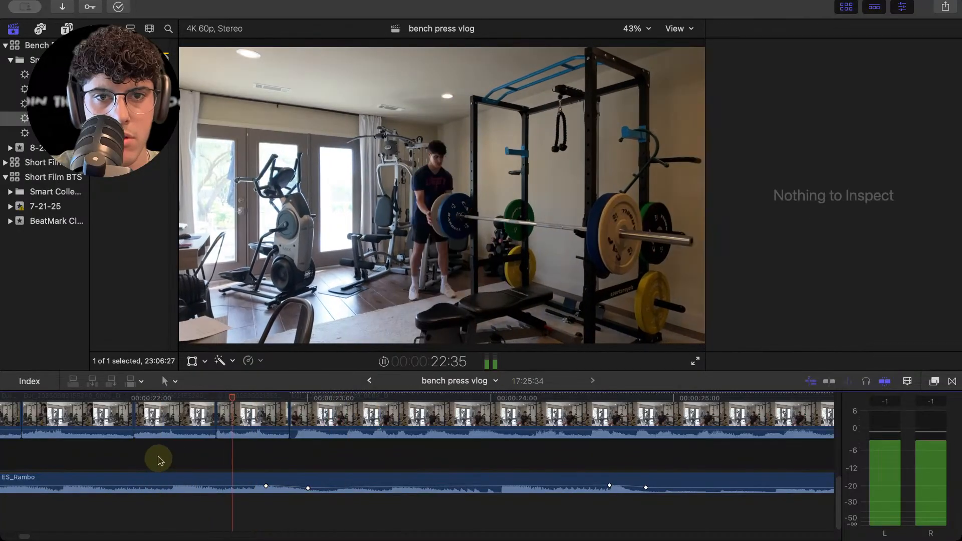
left_click(158, 458)
Extend the fourth plate-loading clip's end by six frames and the talking clip's start by four frames, and play back the cut.
key("space")
mouse_move(282, 416)
left_mouse_down()
mouse_move(306, 417)
mouse_move(297, 424)
left_mouse_up()
key("space")
key("space")
left_click(157, 457)
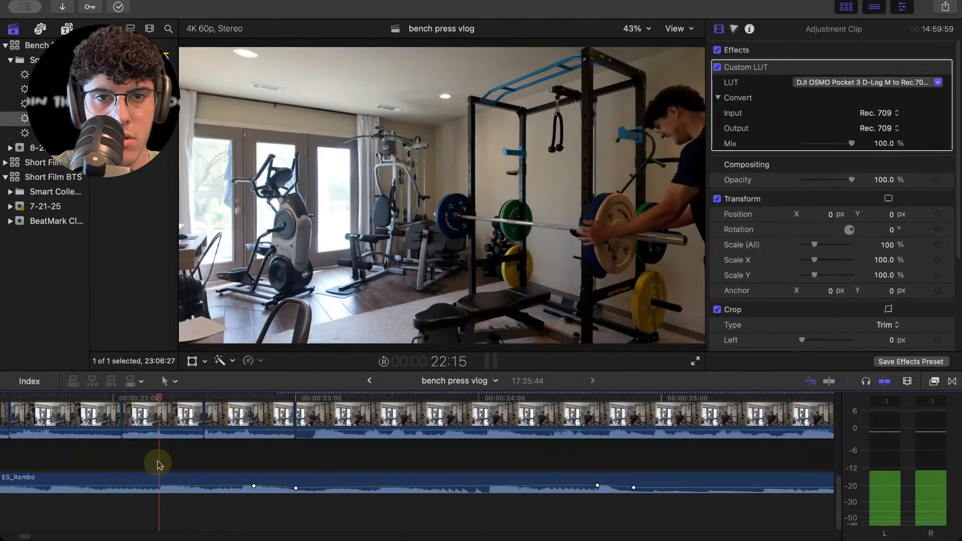
key("space")
left_click(135, 466)
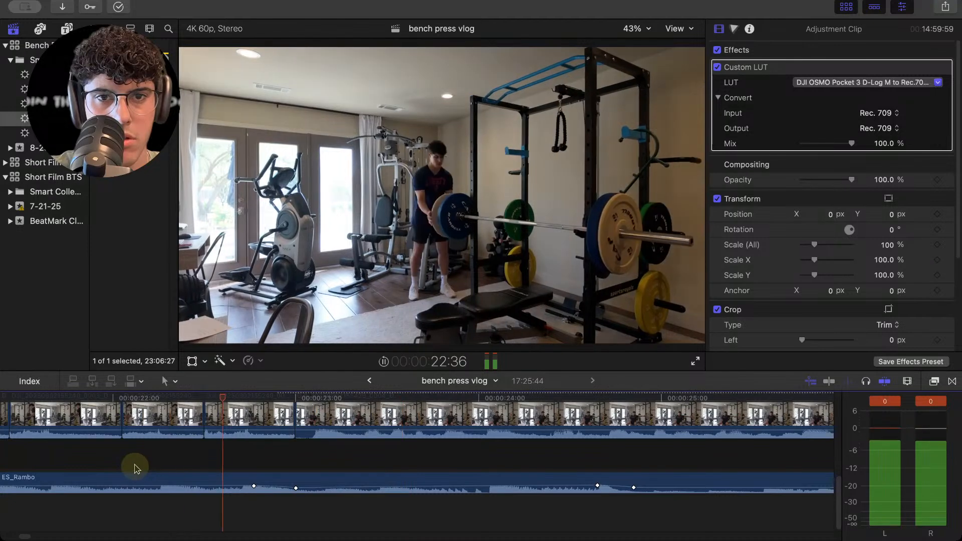
left_click(133, 466)
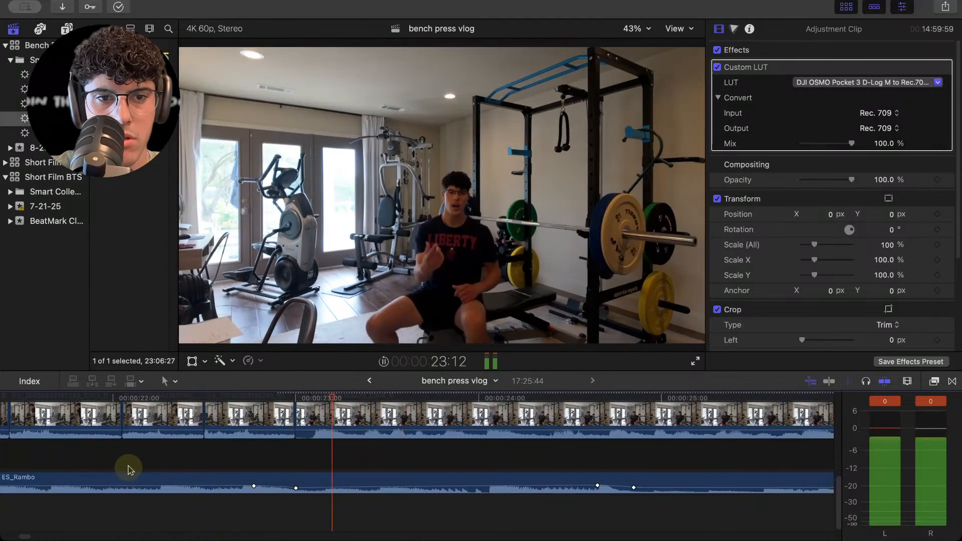
left_click(129, 468)
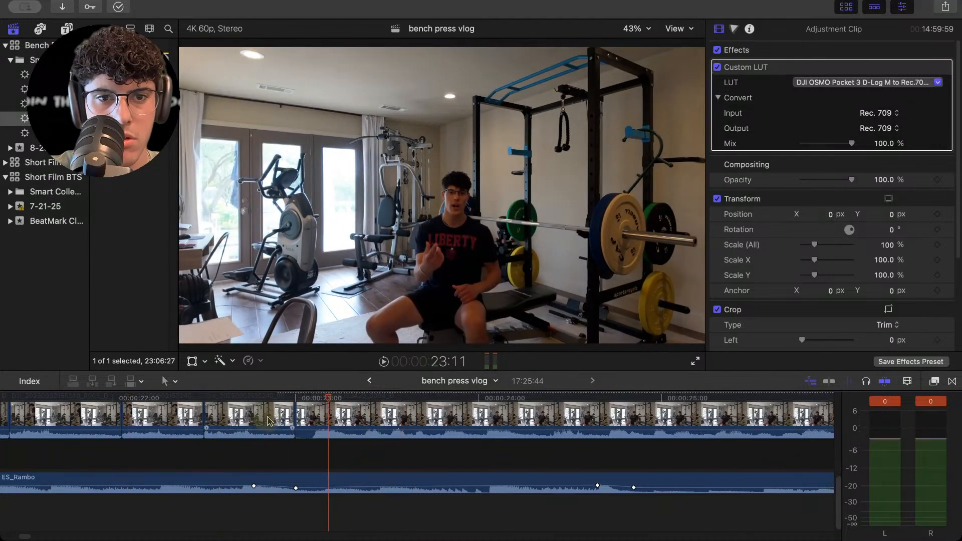
Extend the fourth plate-loading clip's end by 35 frames and move the pair of ES_Rambo volume keyframes 35 frames later to match.
left_click(203, 463)
key("space")
key("space")
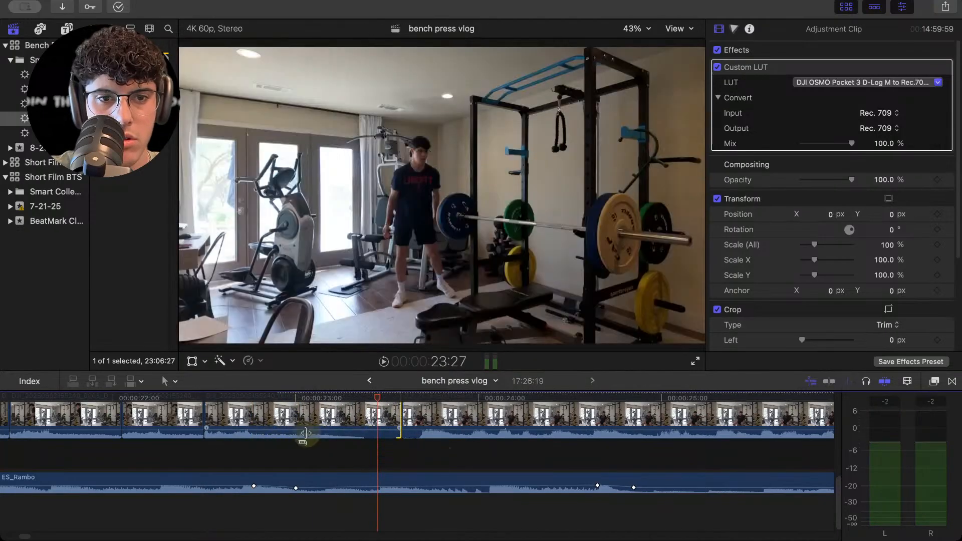
left_click(211, 464)
key("space")
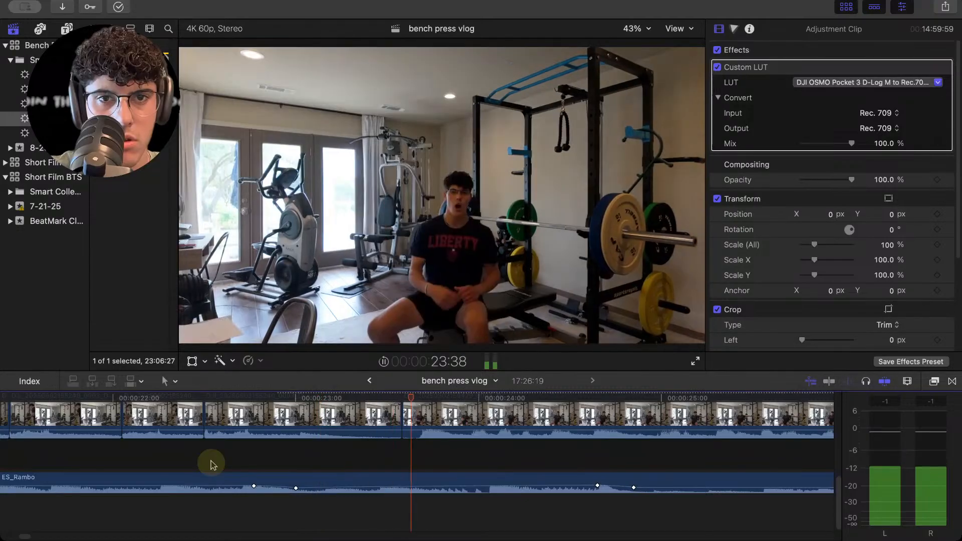
key("space")
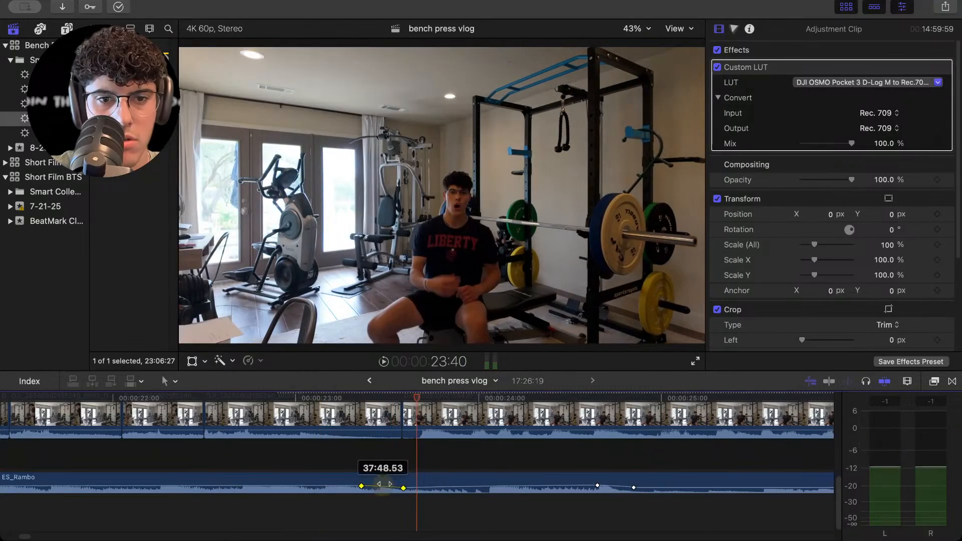
Ripple-trim 16 frames off the end of the fourth plate-loading clip and play back the cut.
left_click_drag(398, 429, 354, 429)
left_click(279, 462)
key("space")
Move the ES_Rambo volume-drop keyframes to about 23:32 and 23:46, and delete the older keyframe pair at about 24:38 and 24:50.
left_click(164, 471)
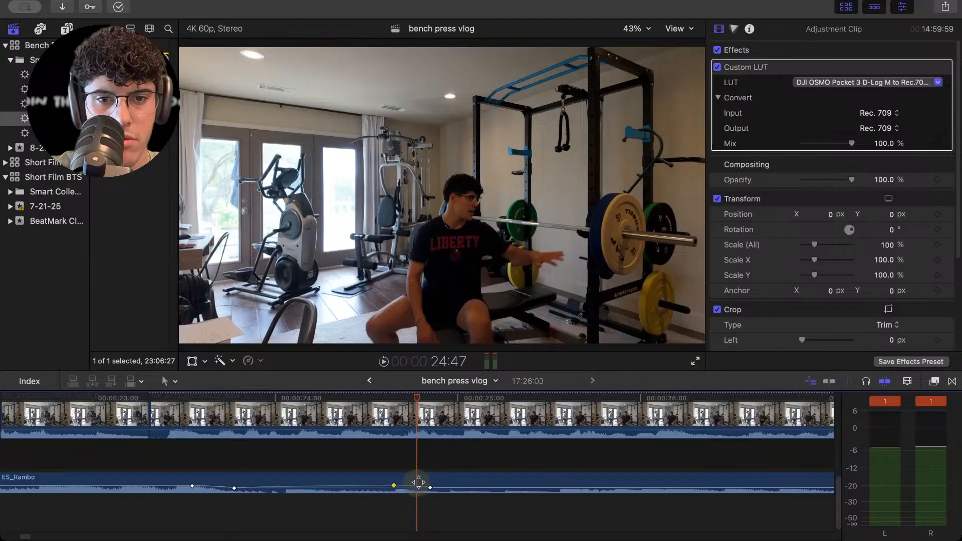
left_click(118, 476)
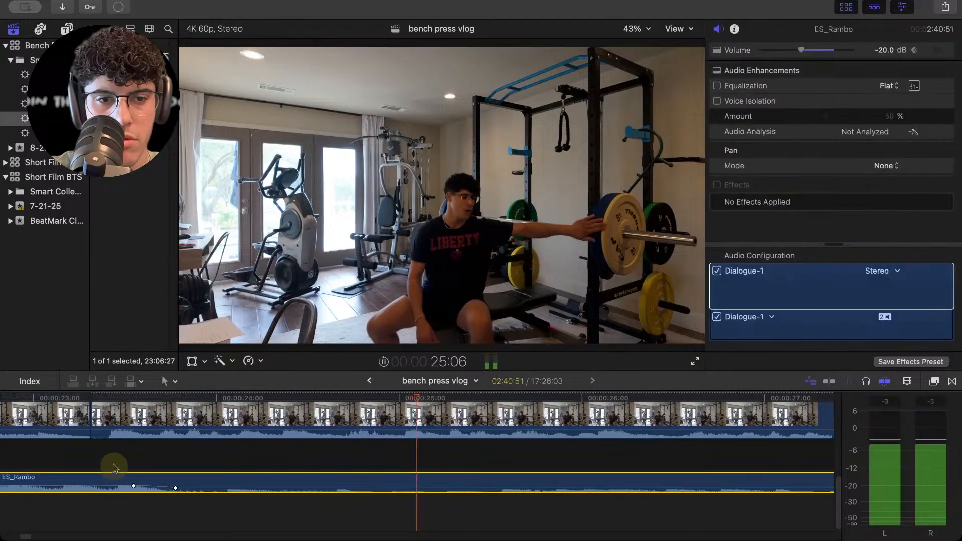
Play back the talking clip to check how the lowered ES_Rambo music sits under the speech.
left_click(114, 465)
left_click(28, 464)
left_click_drag(197, 488, 199, 491)
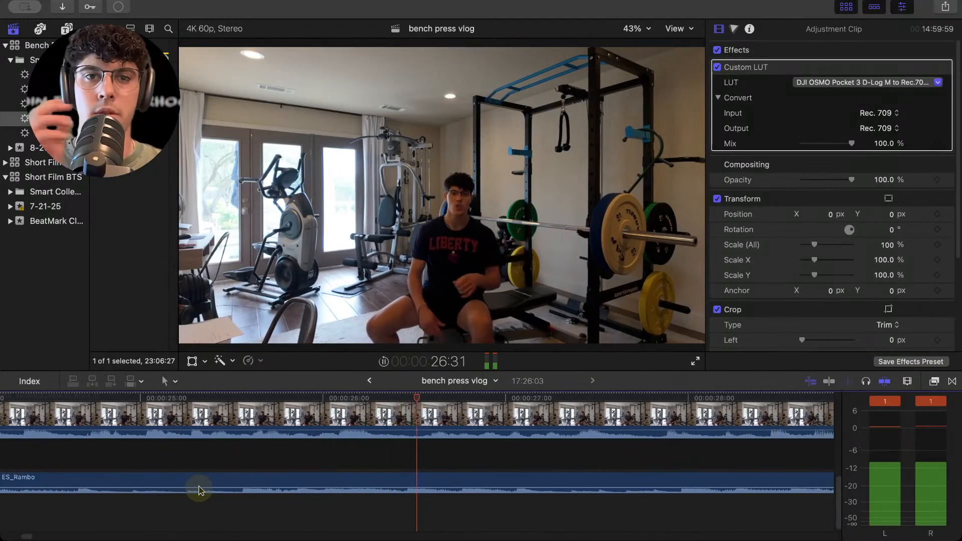
key("space")
key("super+minus")
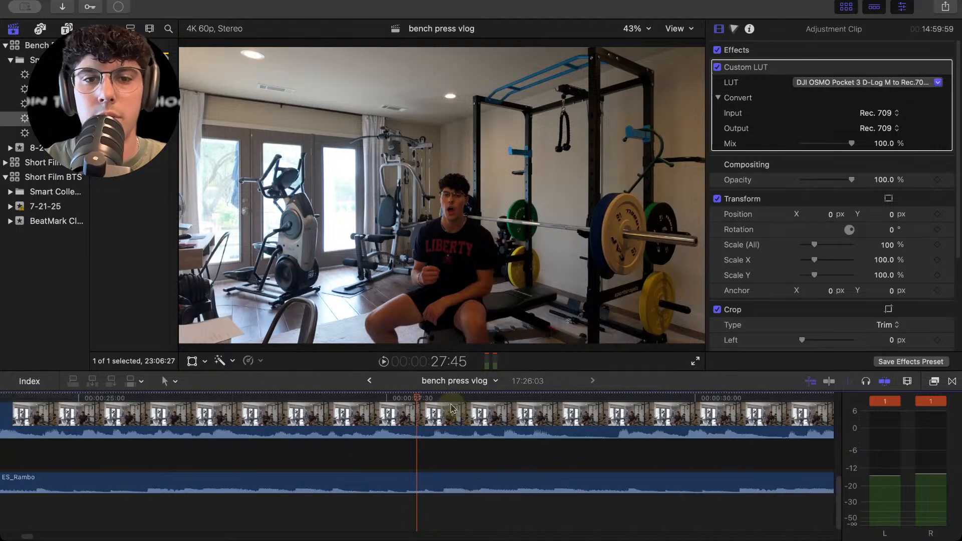
Play the vlog from the start up to the 2 and weeks titles at about 3:03.
key("Home")
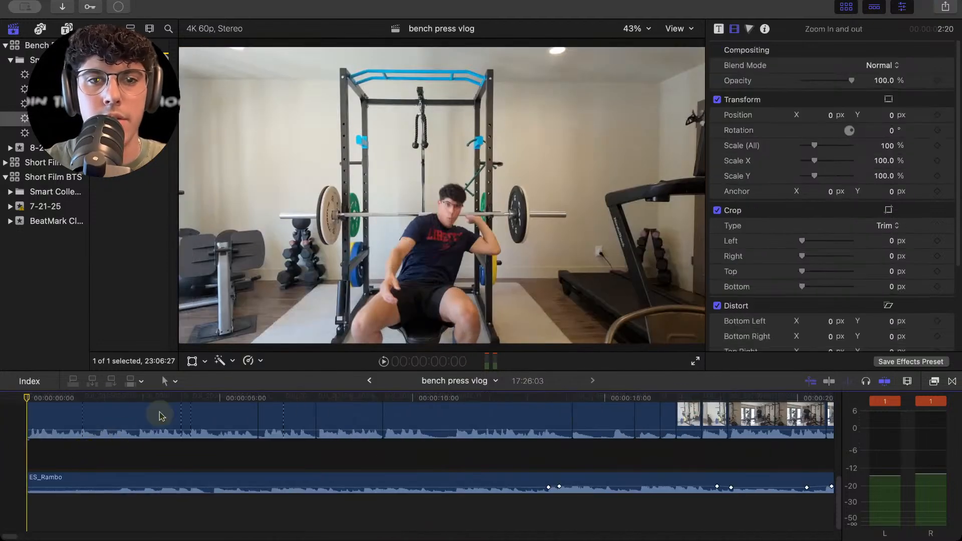
key("space")
key("super+minus")
scroll(305, 419, "up", 3)
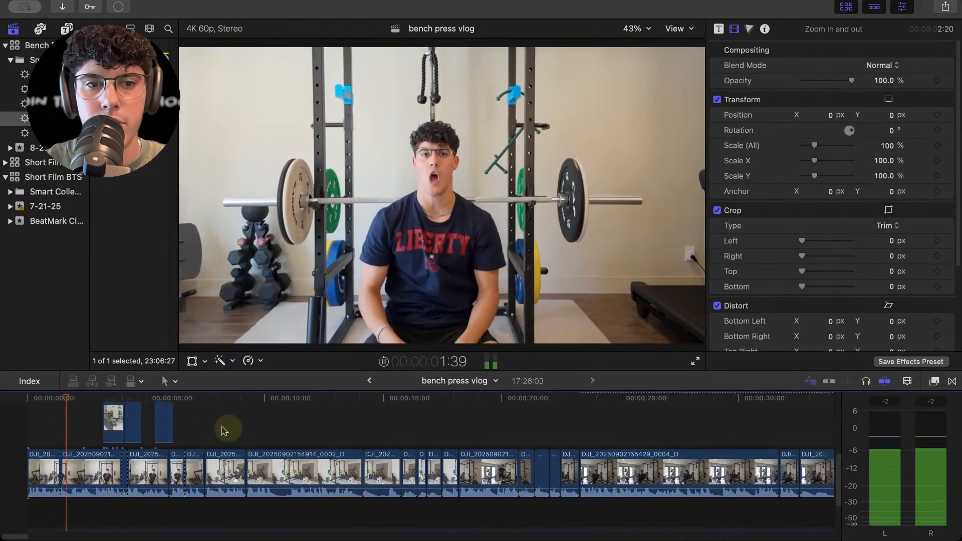
scroll(116, 412, "up", 4)
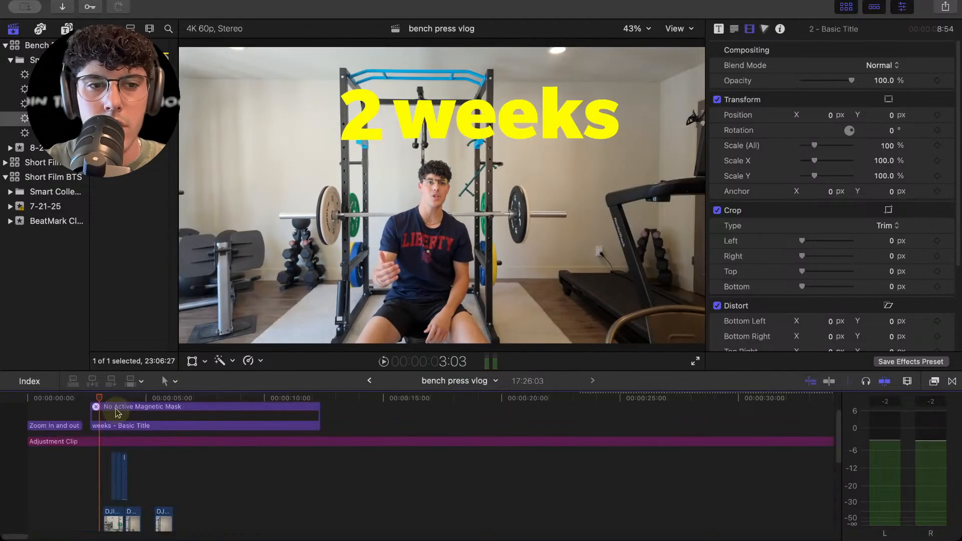
key("super+equal")
key("super+equal")
left_click(56, 407)
scroll(123, 420, "up", 2)
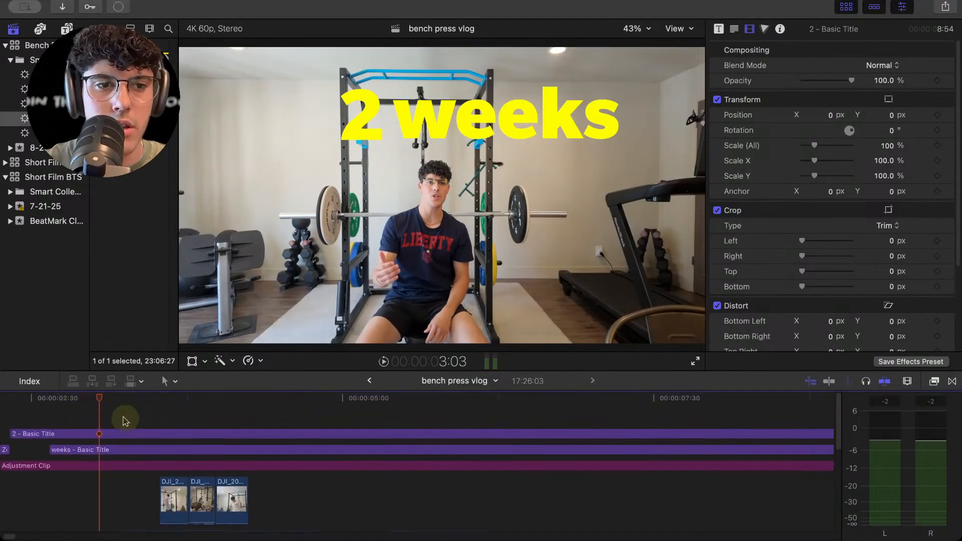
Replay the moment around 2:20 where the 2 and weeks titles come in to check their timing and placement.
scroll(11, 420, "left", 1)
key("space")
left_click(52, 417)
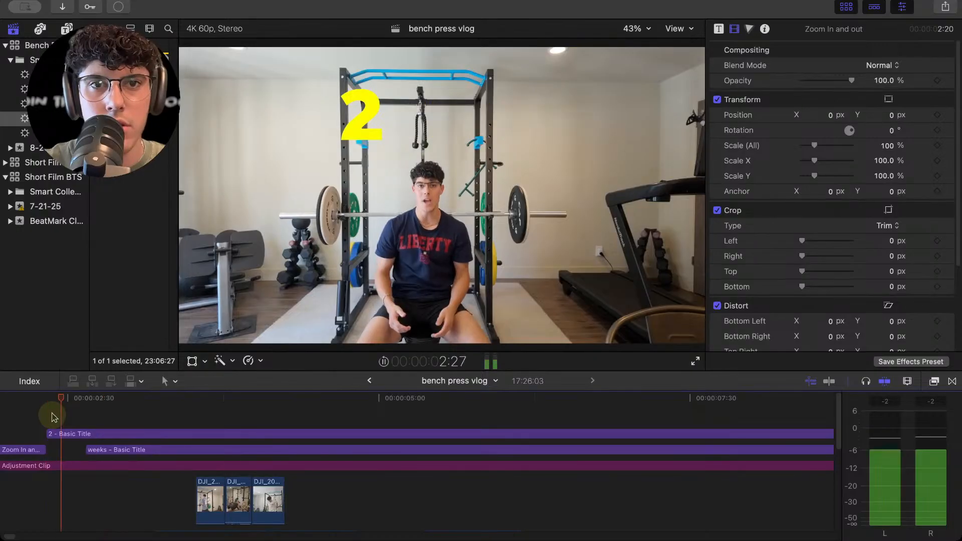
key("space")
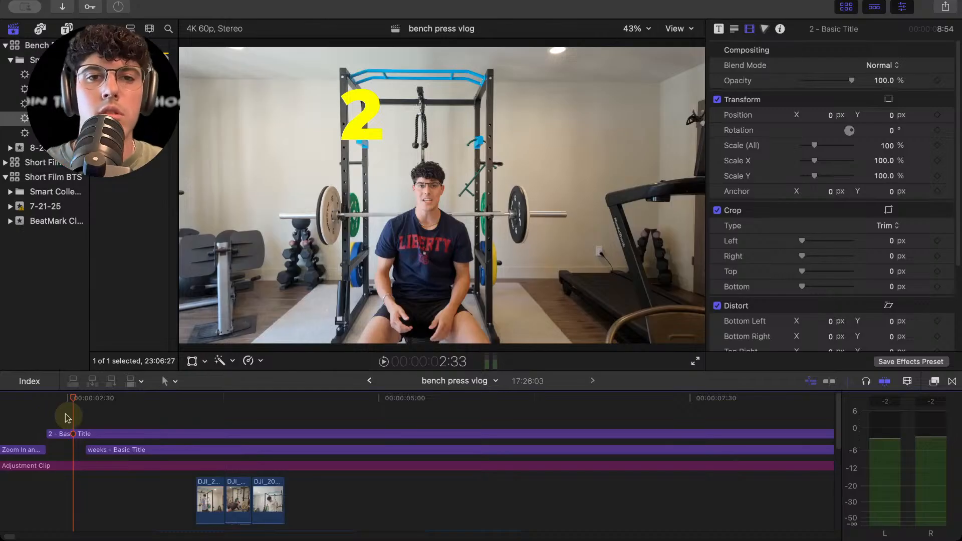
key("space")
left_click(48, 407)
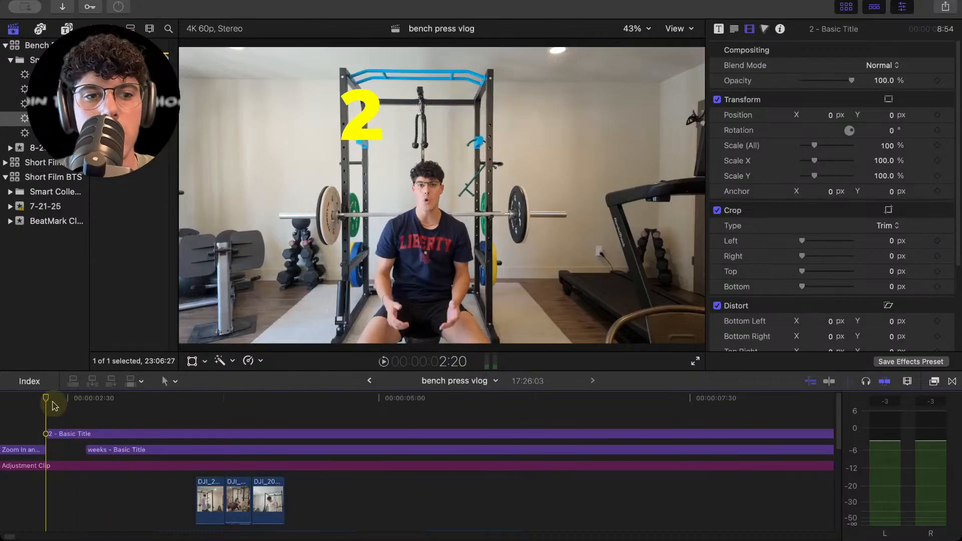
left_click(42, 407)
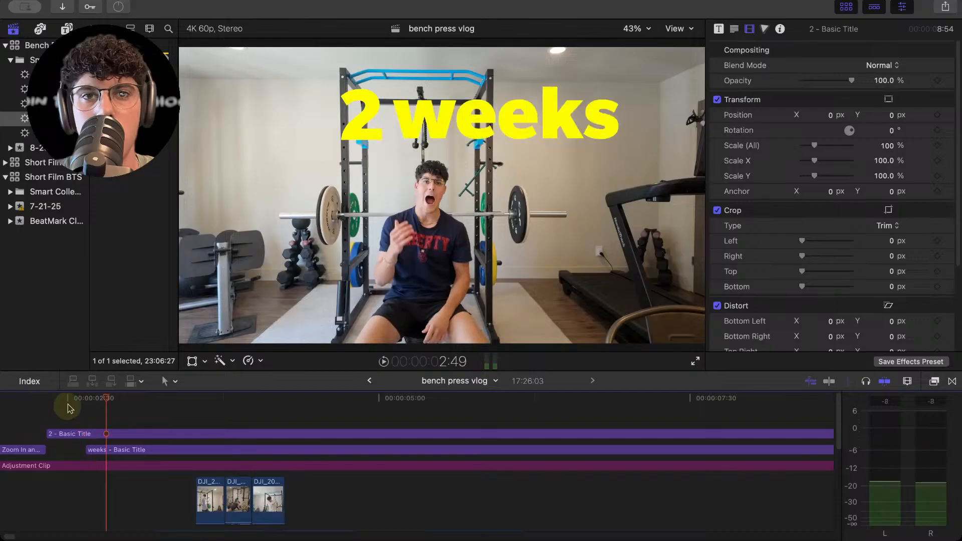
left_click(146, 434)
left_click(47, 418)
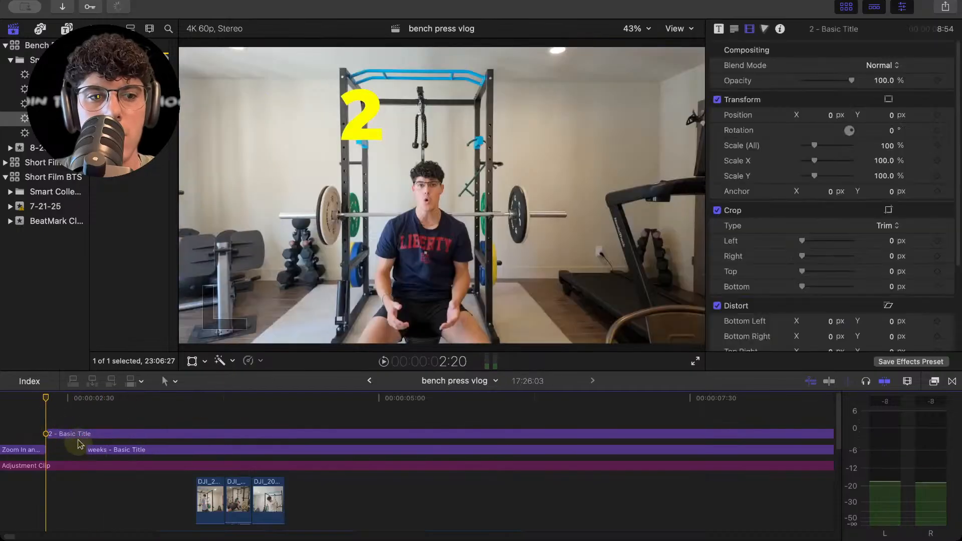
Change the weeks title's text to "2 weeks" and center it horizontally in the frame at about X 2 px, Y 200 px.
left_click(735, 30)
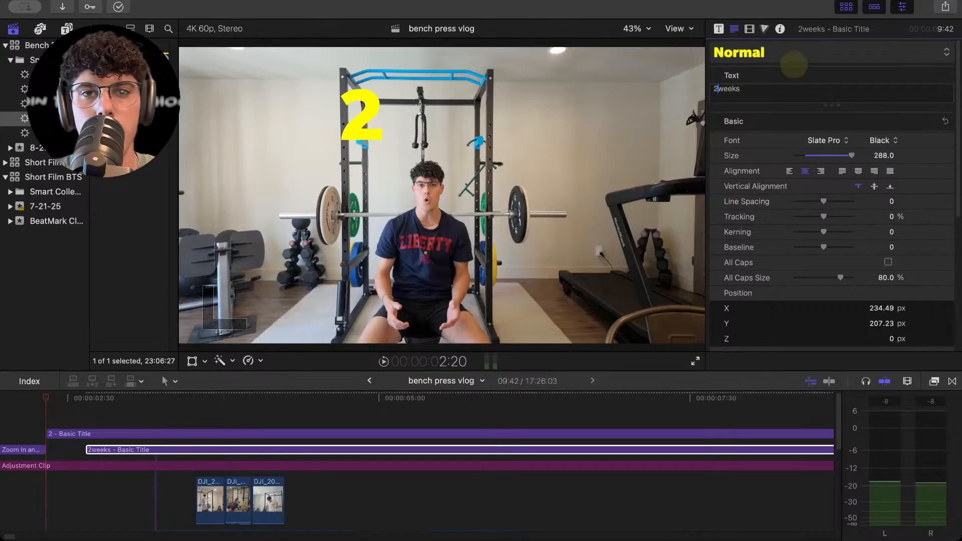
left_click(127, 414)
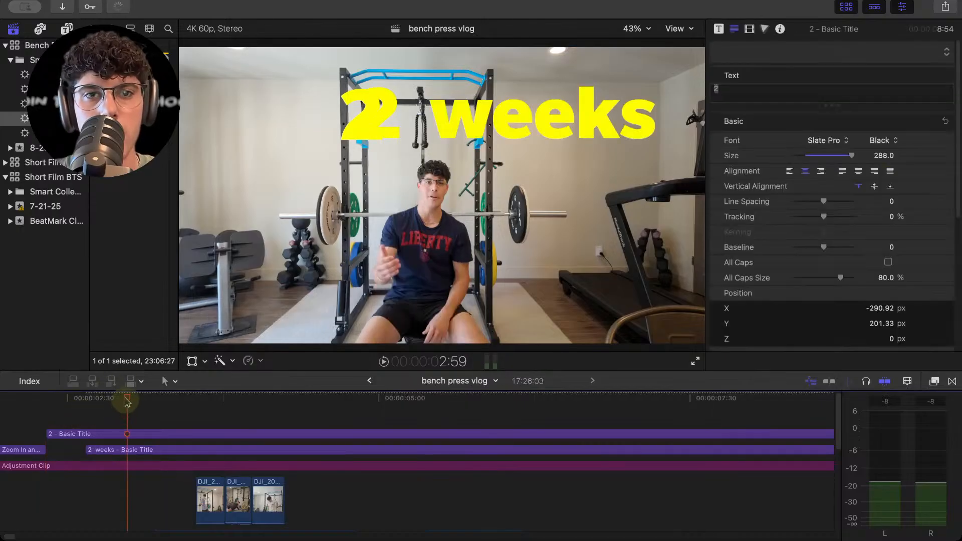
left_click_drag(127, 394, 102, 397)
left_click(115, 450)
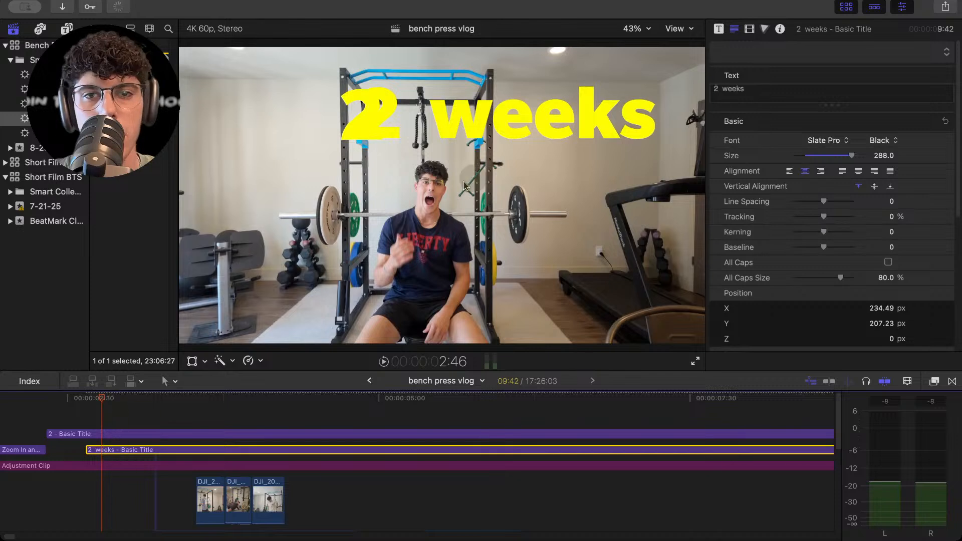
left_click(546, 129)
left_click_drag(568, 127, 511, 129)
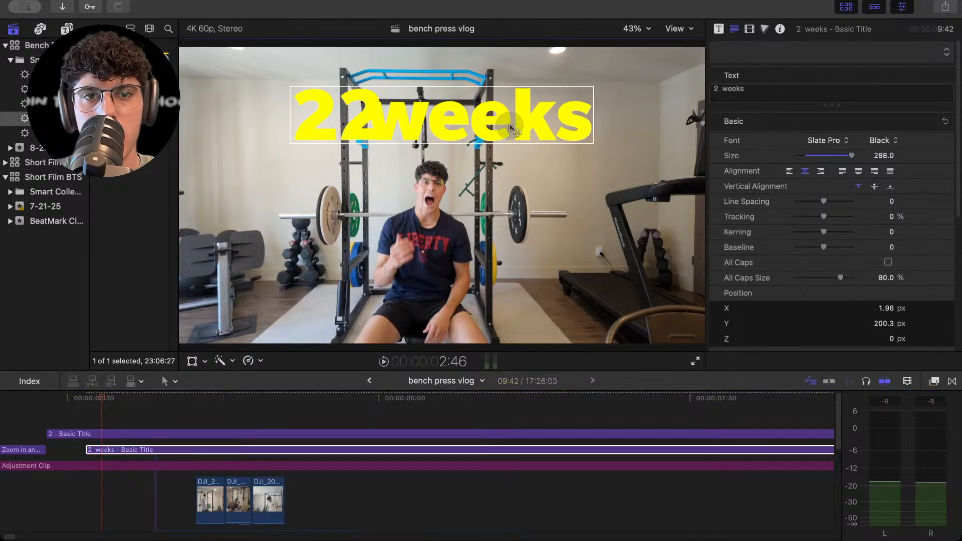
Move the 2 title onto the matching digit at about X -462 px, Y 200 px, and remove the 2 from the weeks title.
left_click(116, 435)
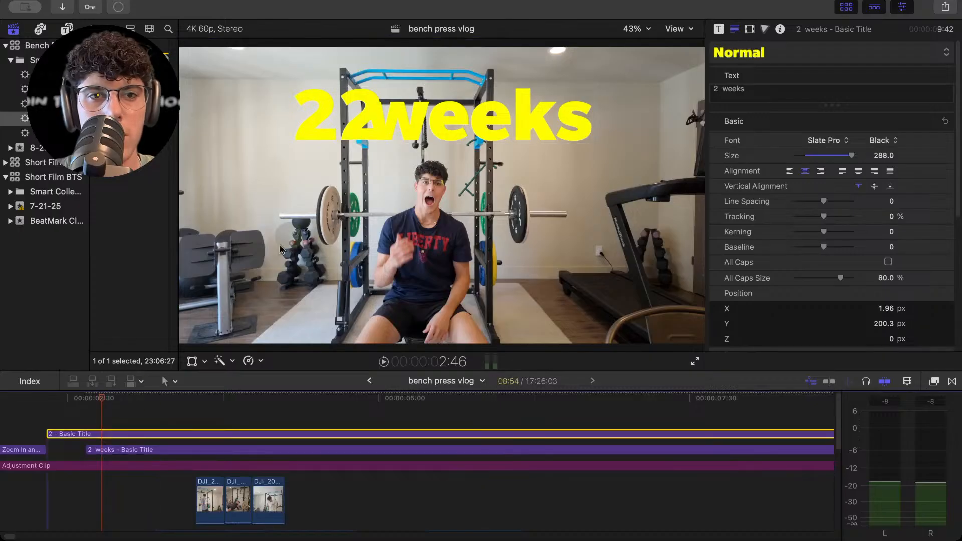
left_click_drag(377, 134, 363, 137)
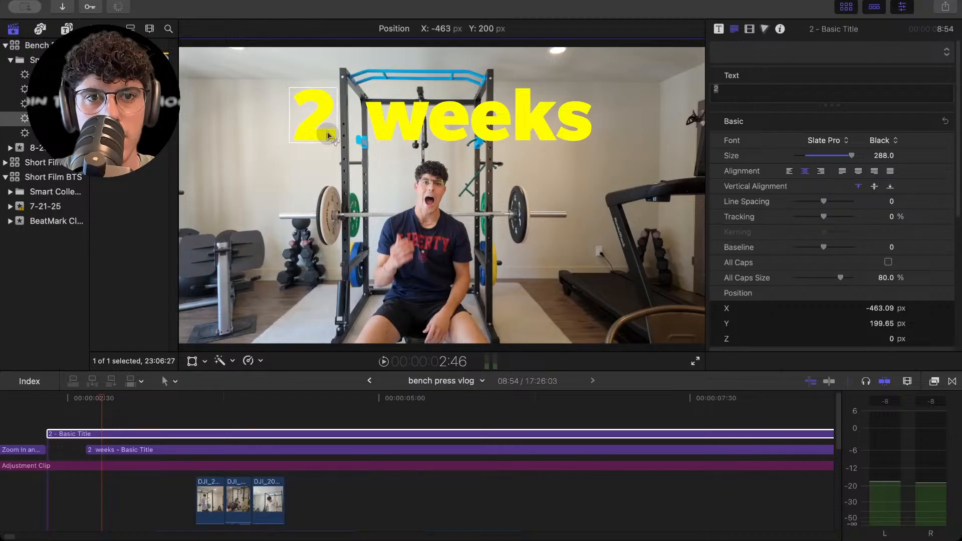
left_click(115, 451)
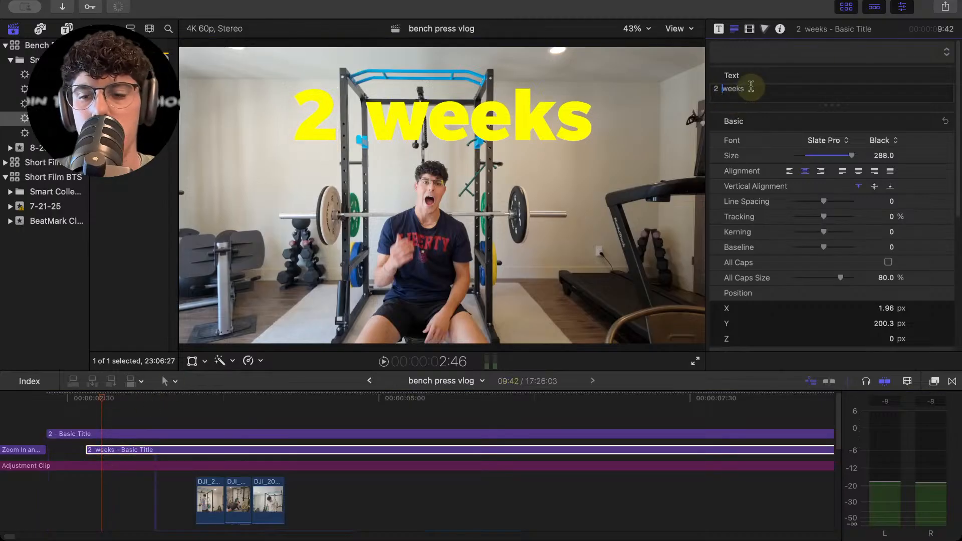
key("BackSpace")
key("BackSpace")
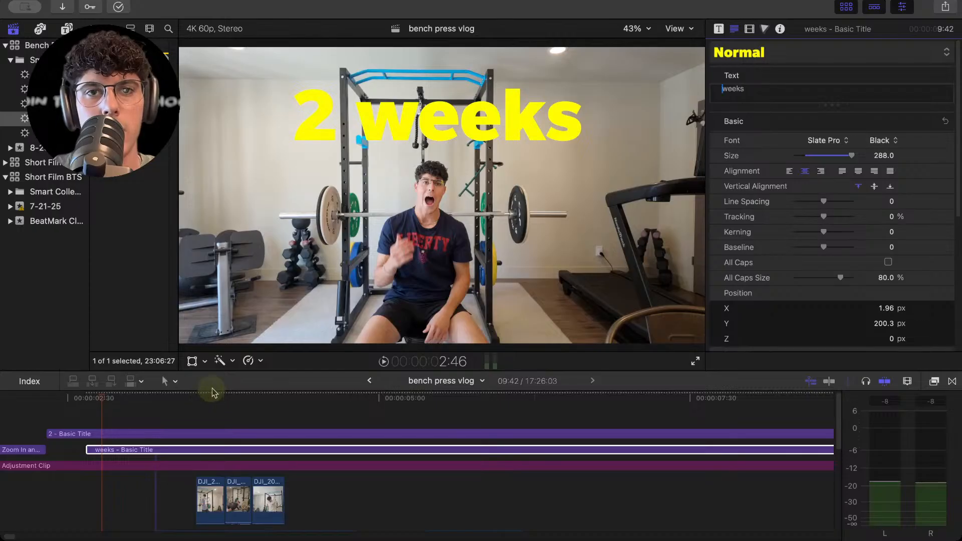
Play back the realigned 2 and weeks titles several times to check where they appear against the speech.
left_click(28, 410)
key("space")
left_click(30, 410)
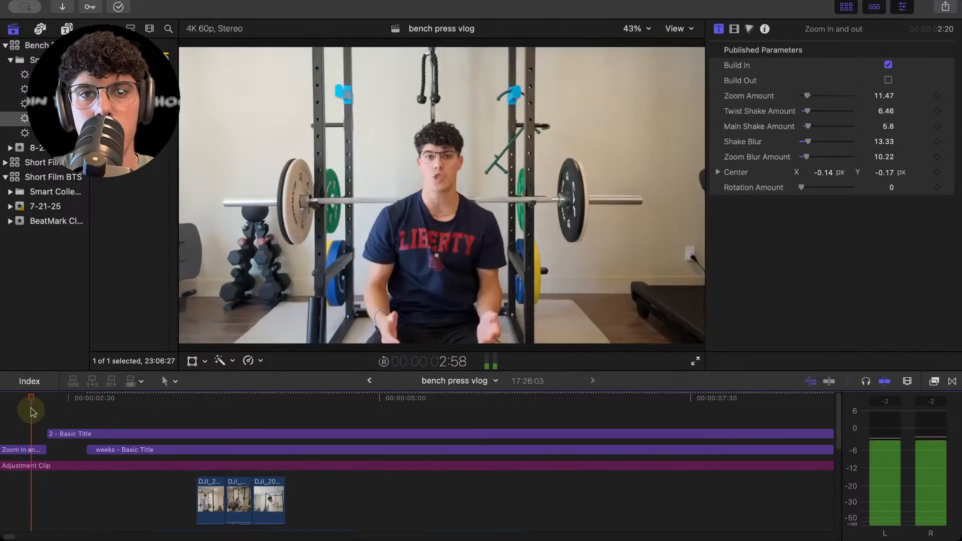
left_click(24, 412)
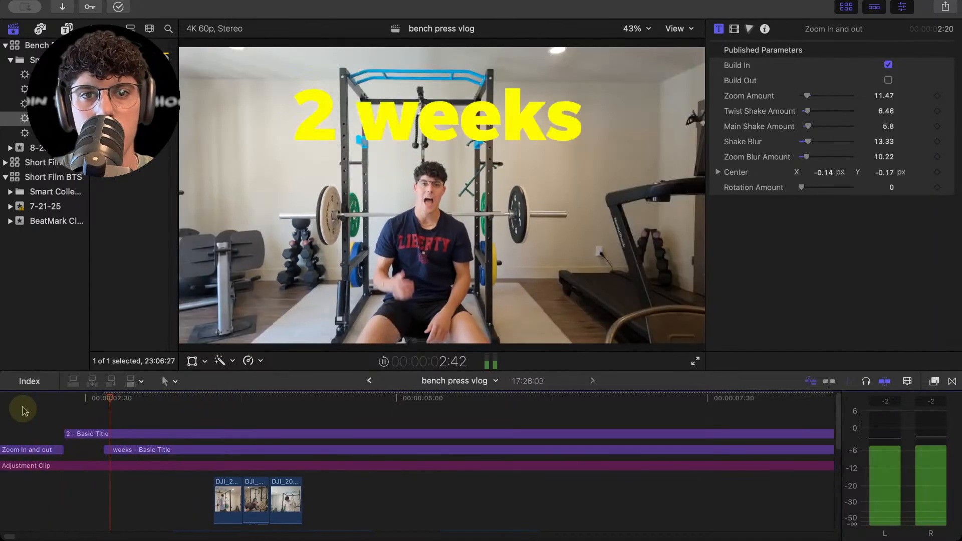
left_click(25, 412)
left_click(138, 432)
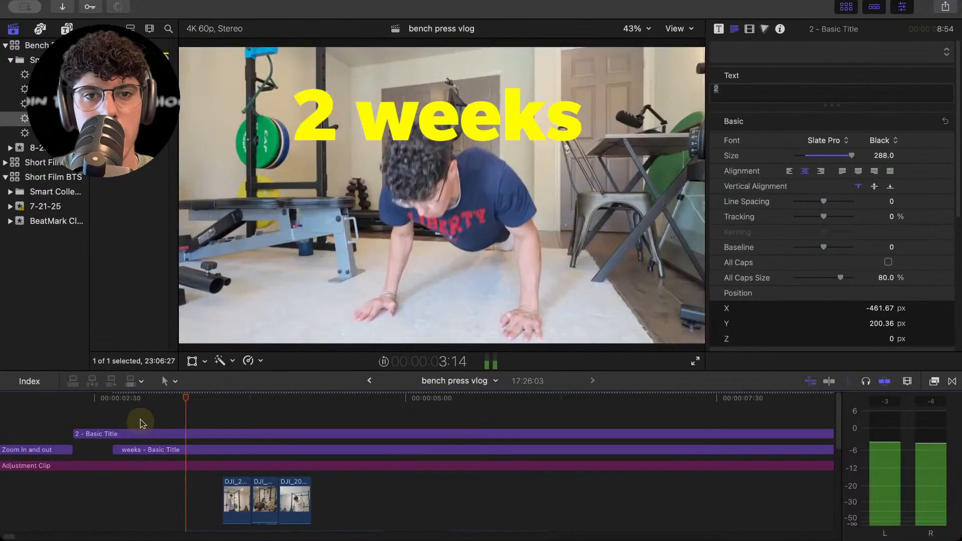
left_click(114, 420)
left_click(117, 419)
key("space")
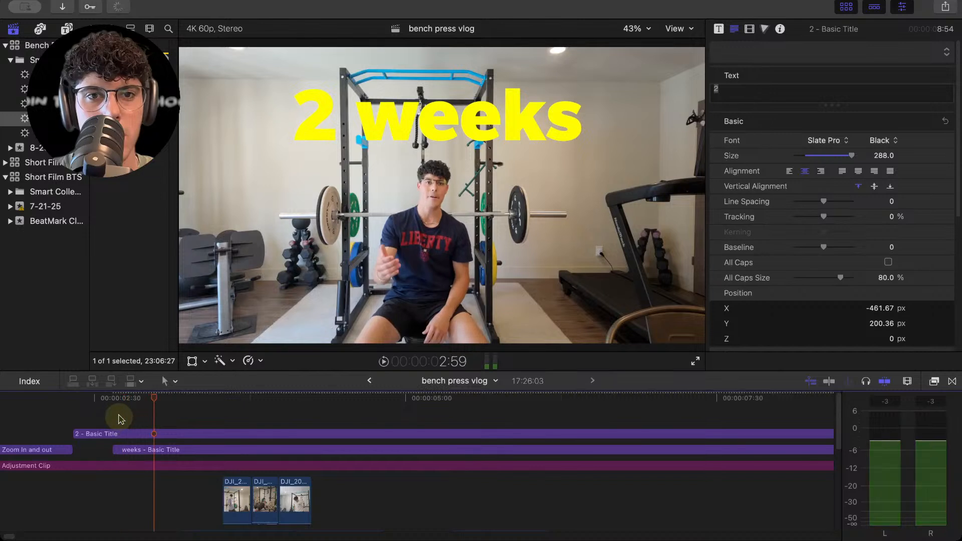
left_click(113, 409)
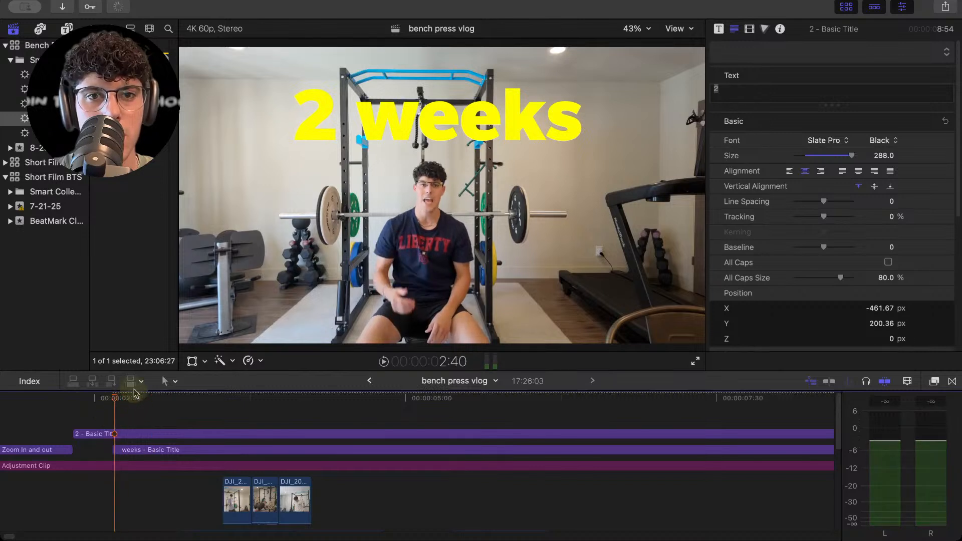
left_click(103, 405)
key("space")
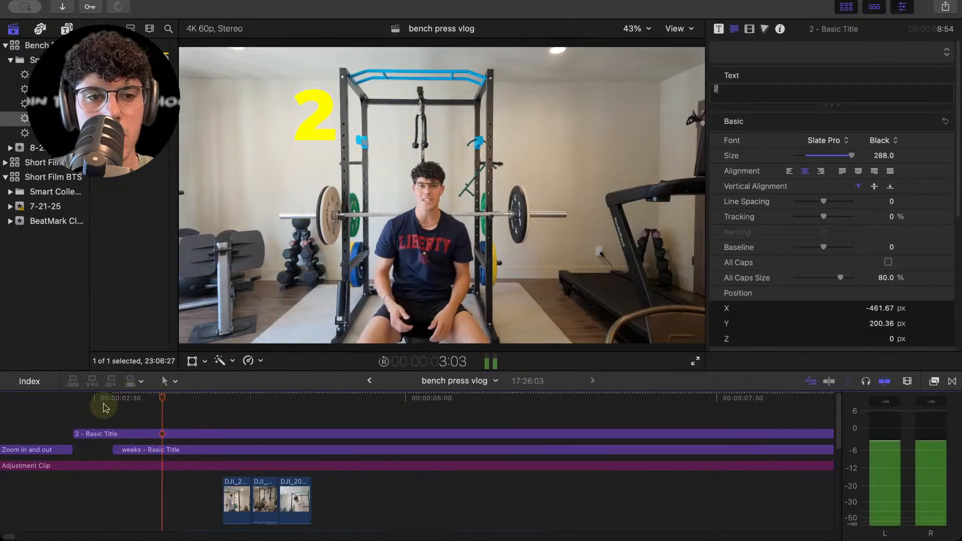
key("space")
Split both the 2 title and the weeks title at 2:57.
scroll(125, 406, "down", 2)
left_click(159, 407)
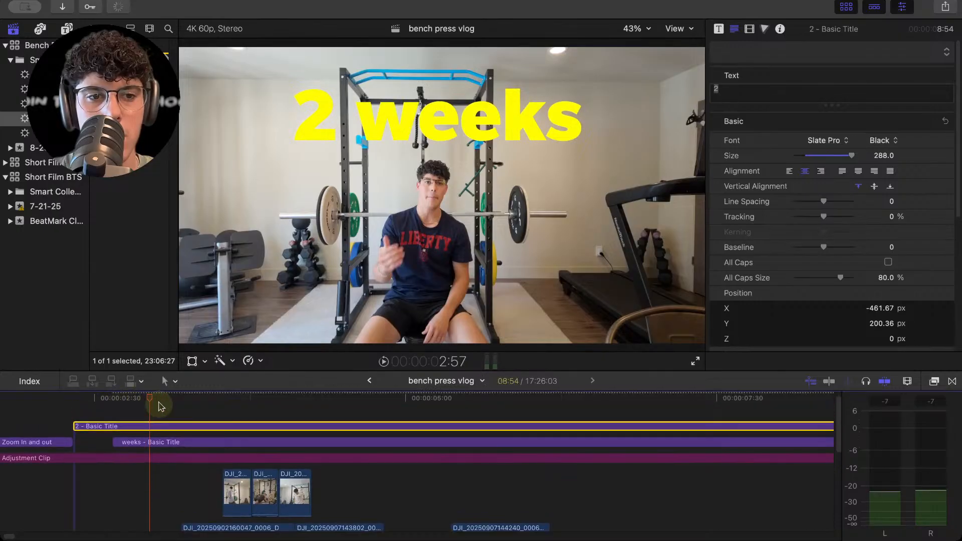
key("super+b")
key("super+b")
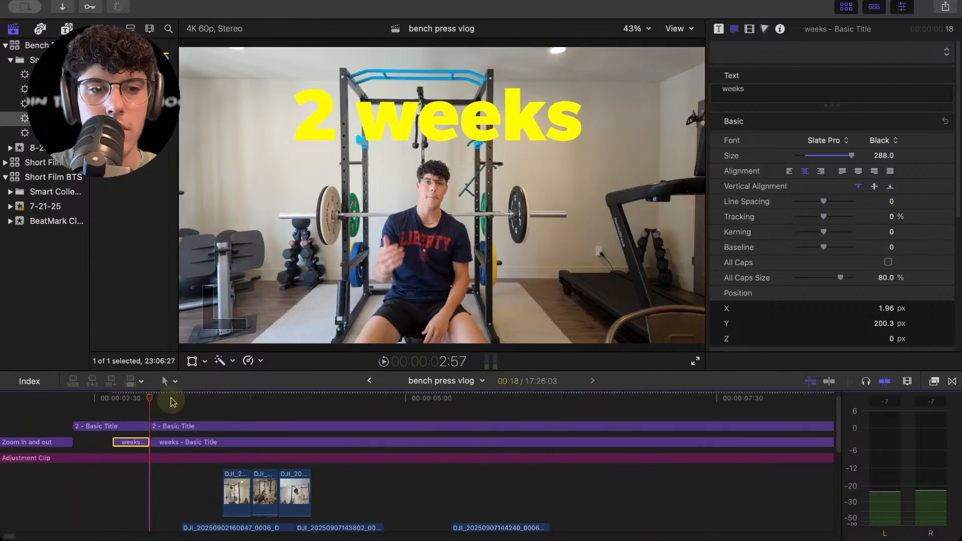
Move the trailing parts of both titles to start at about 3:41 and delete the trailing weeks part.
left_click(180, 402)
left_click_drag(176, 417, 264, 431)
left_click(168, 397)
key("super+minus")
left_click(250, 447)
key("Up")
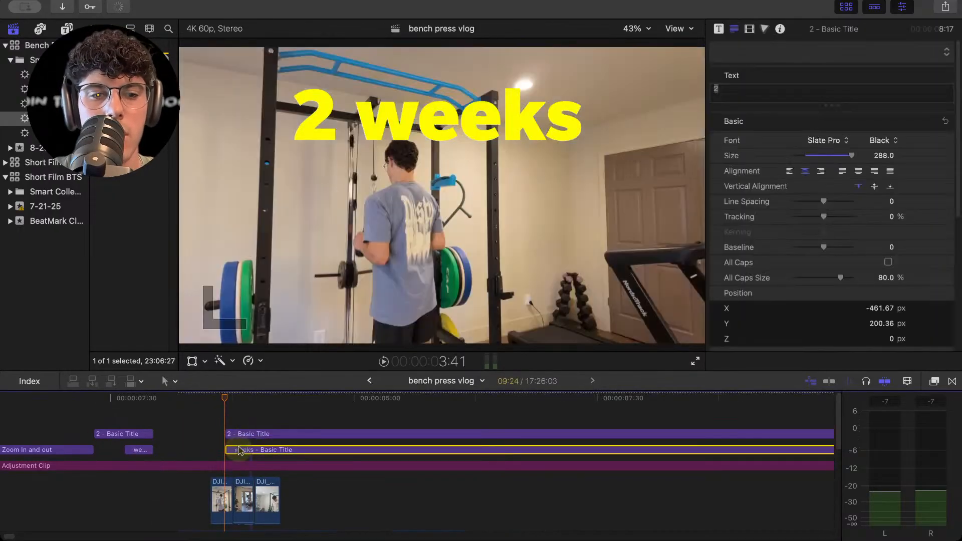
key("Delete")
Move the remaining trailing 2 title to start where the third overlay workout clip ends, and set its position to X 0, Y 0 px.
key("space")
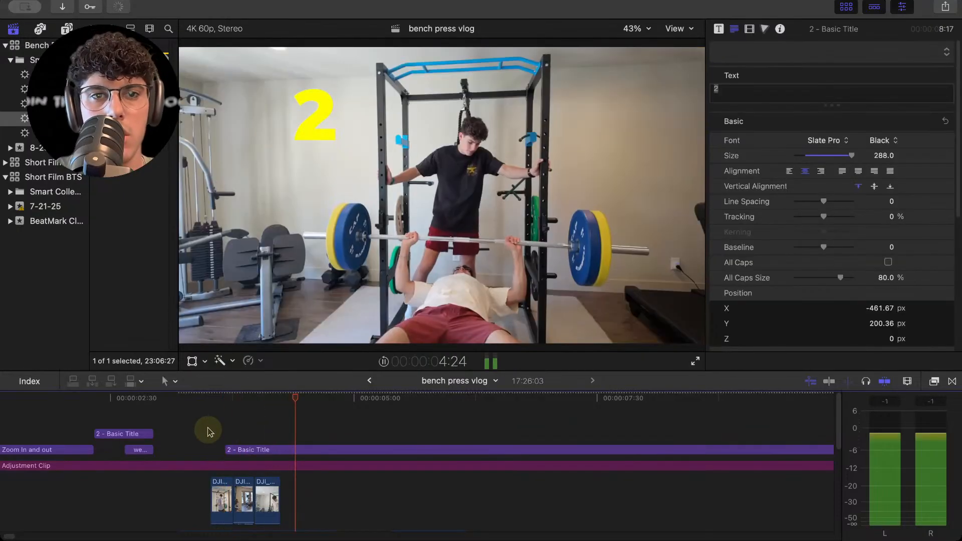
left_click_drag(283, 450, 331, 454)
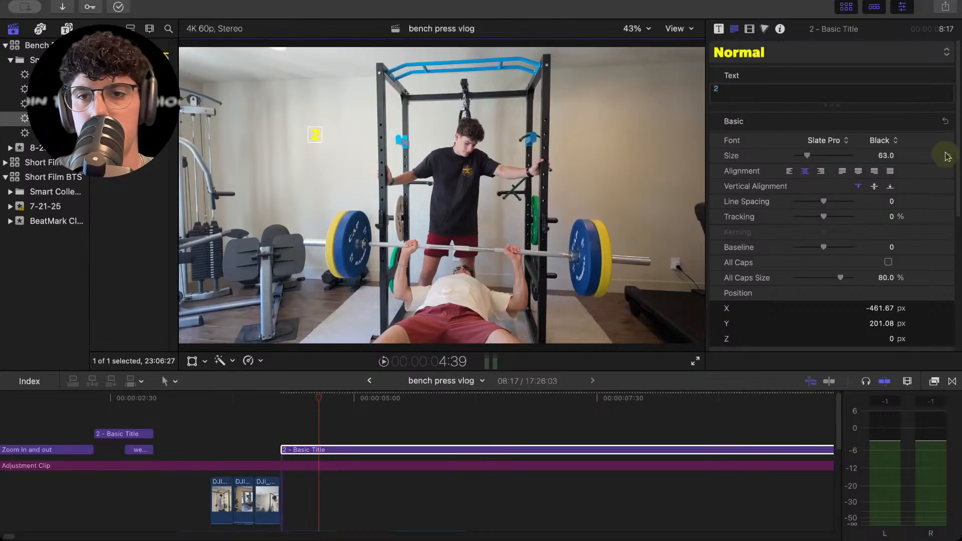
scroll(945, 225, "down", 2)
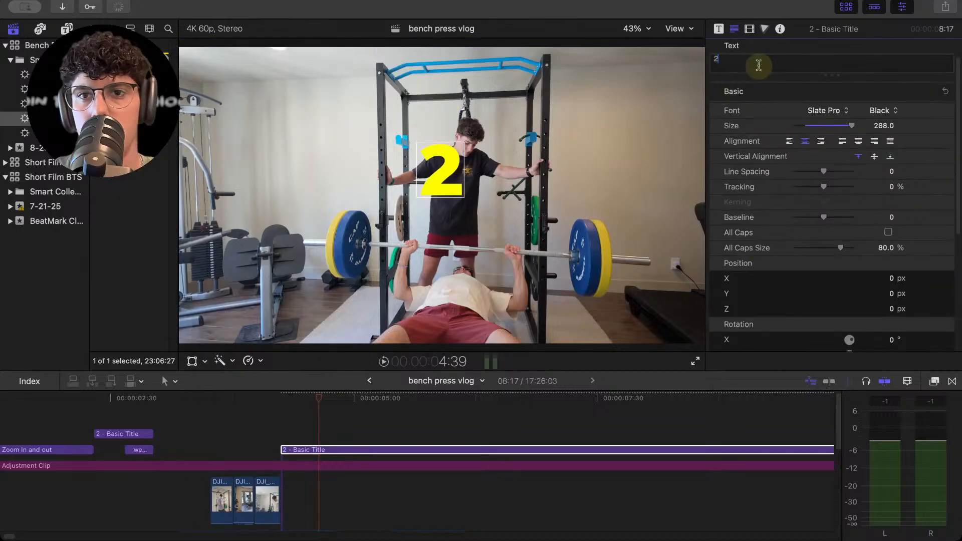
Change the trailing title's text to "205 lbs." and move it slightly lower in the frame.
type("05")
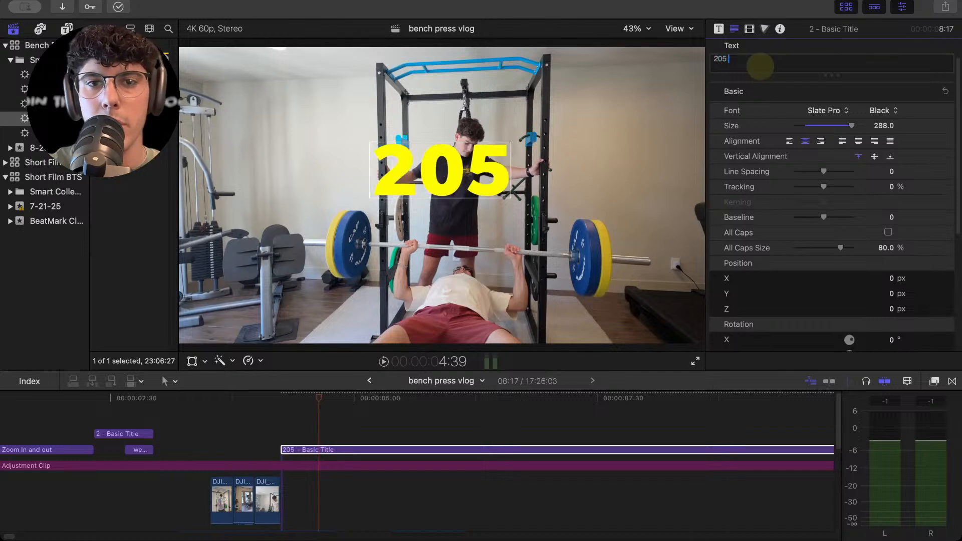
type(" lb")
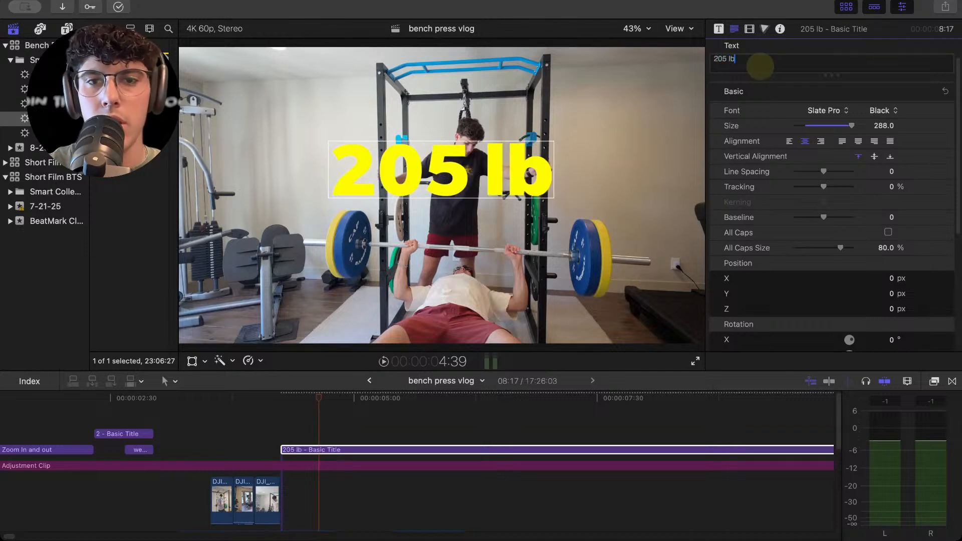
type("s.")
key("BackSpace")
type("s.")
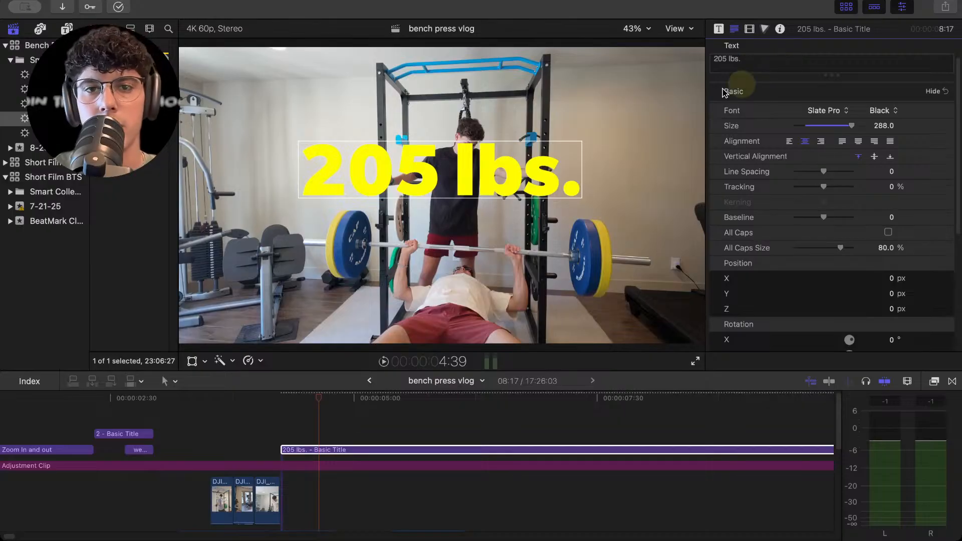
left_click_drag(510, 172, 511, 197)
left_click(246, 421)
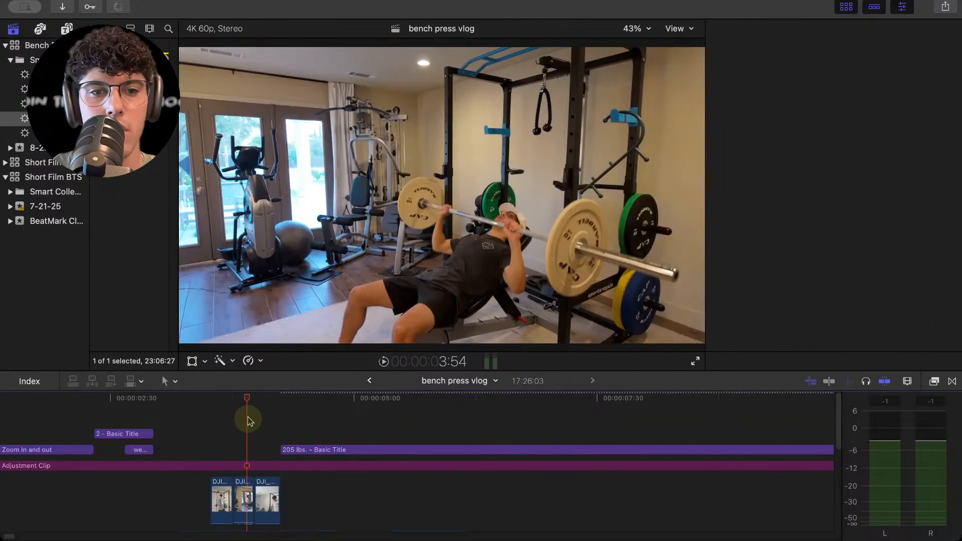
Split the 205 lbs. title at 4:50 and move its trailing part to start with the next workout clip at 5:22.
key("space")
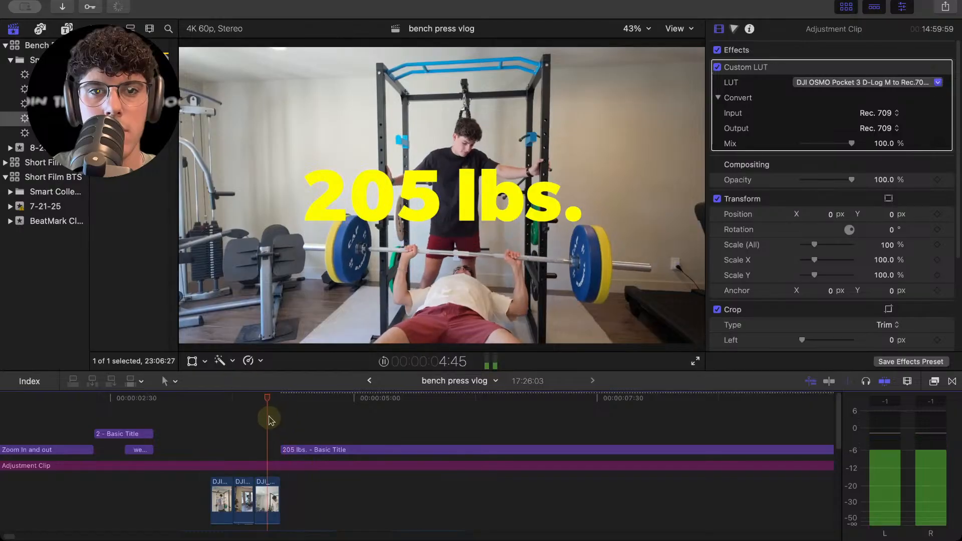
key("space")
scroll(331, 407, "down", 3)
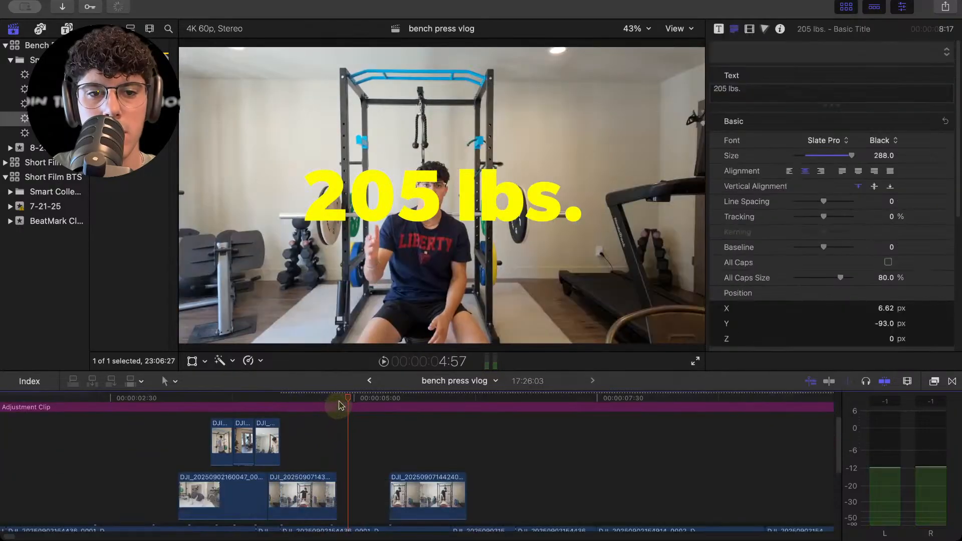
scroll(339, 403, "up", 2)
left_click(355, 425)
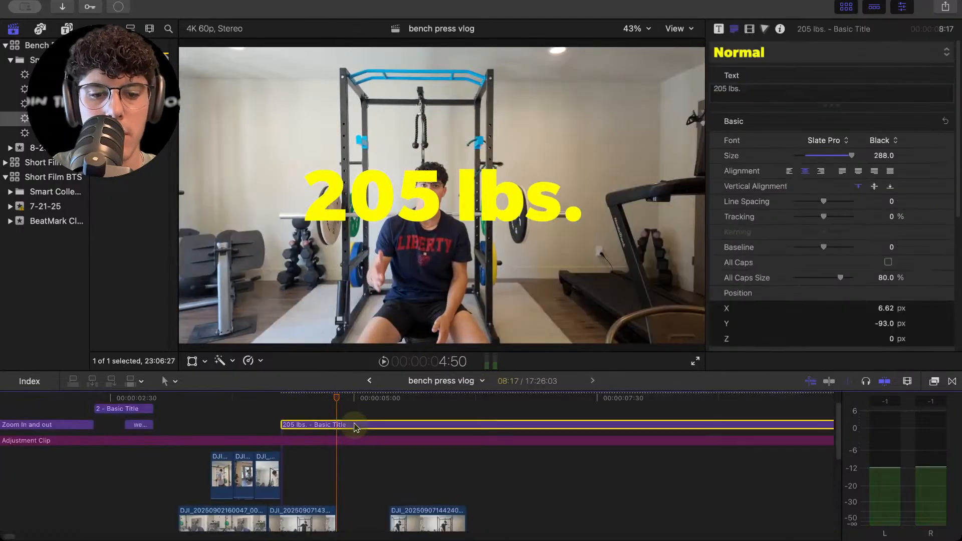
key("super+z")
key("shift+super+z")
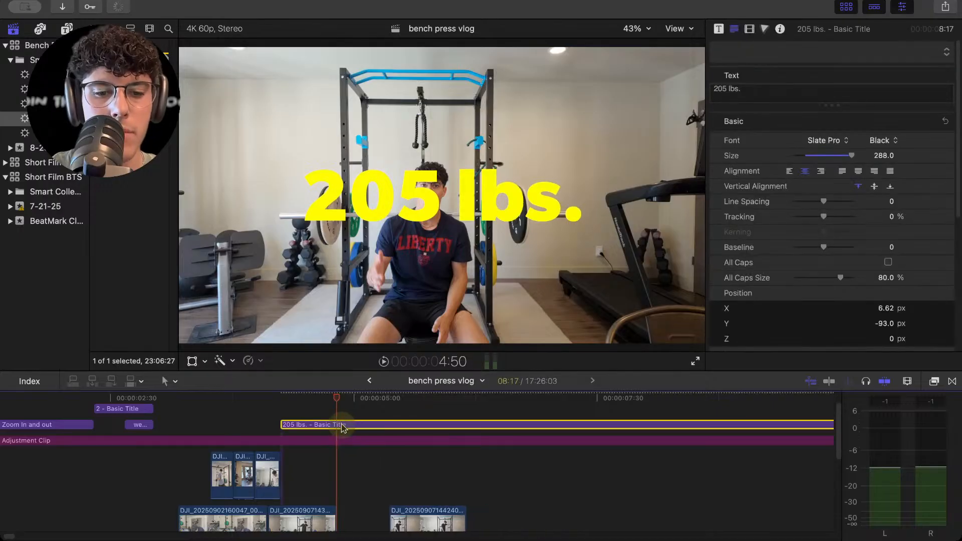
left_click_drag(343, 425, 391, 425)
key("space")
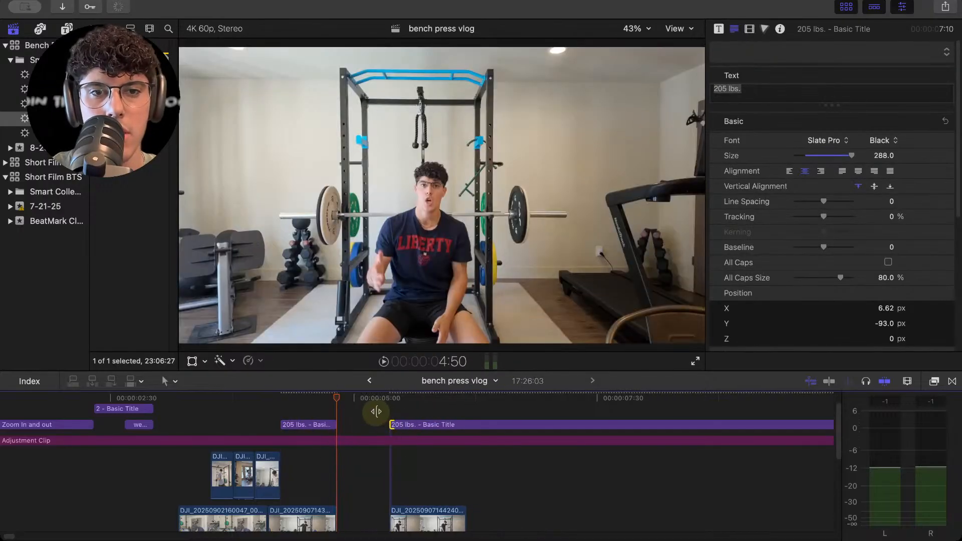
Change the trailing title's text to "215 lbs." and cut it off at 6:10, where the workout clip below it ends.
left_click(393, 417)
scroll(396, 421, "up", 1)
left_click(400, 433)
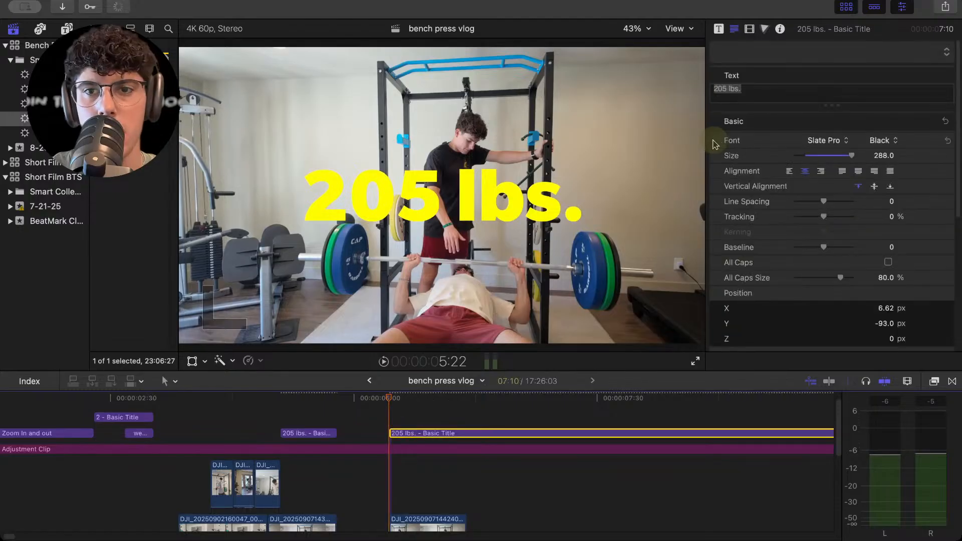
left_click(727, 95)
key("BackSpace")
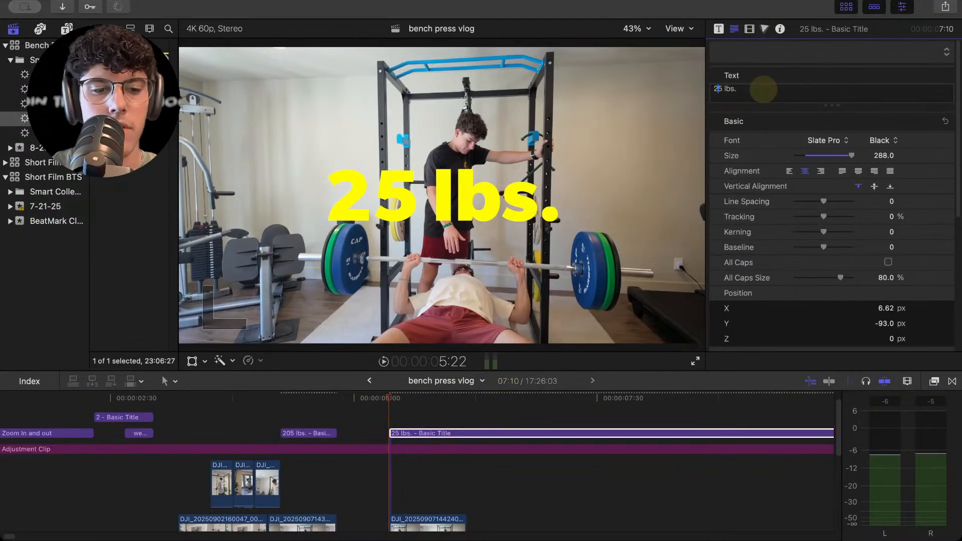
type("1")
left_click(467, 427)
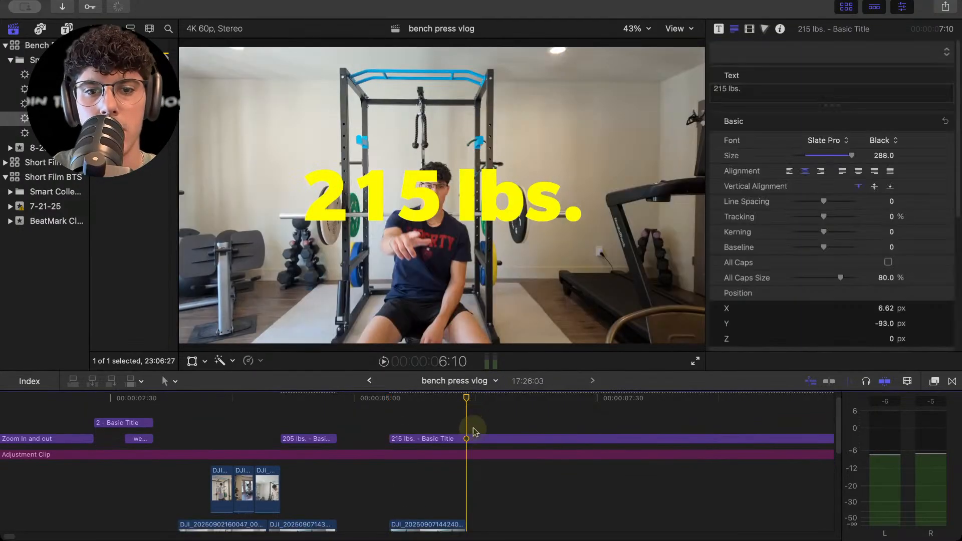
key("BackSpace")
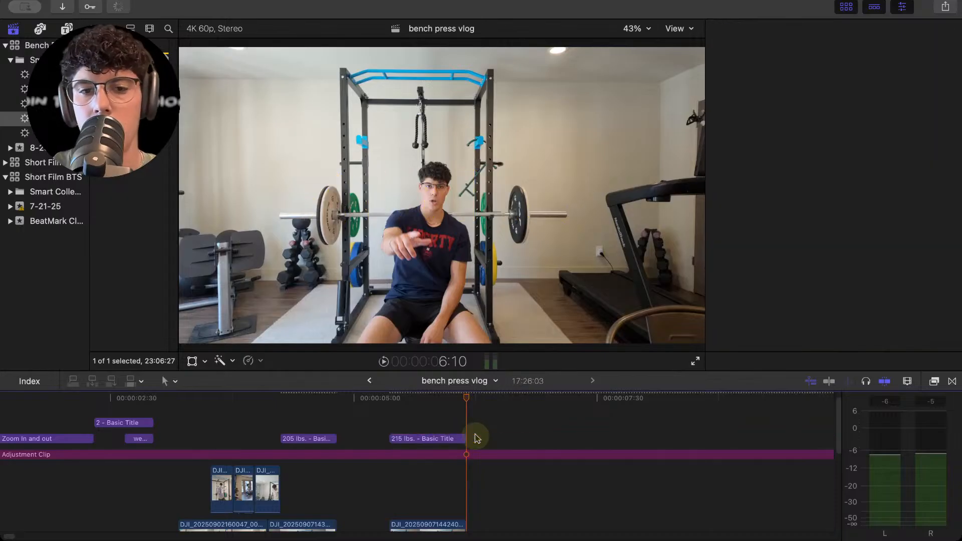
Extend the ends of the weeks and 2 titles to where the first workout clip after them starts.
key("super+minus")
left_click_drag(361, 399, 2, 432)
key("space")
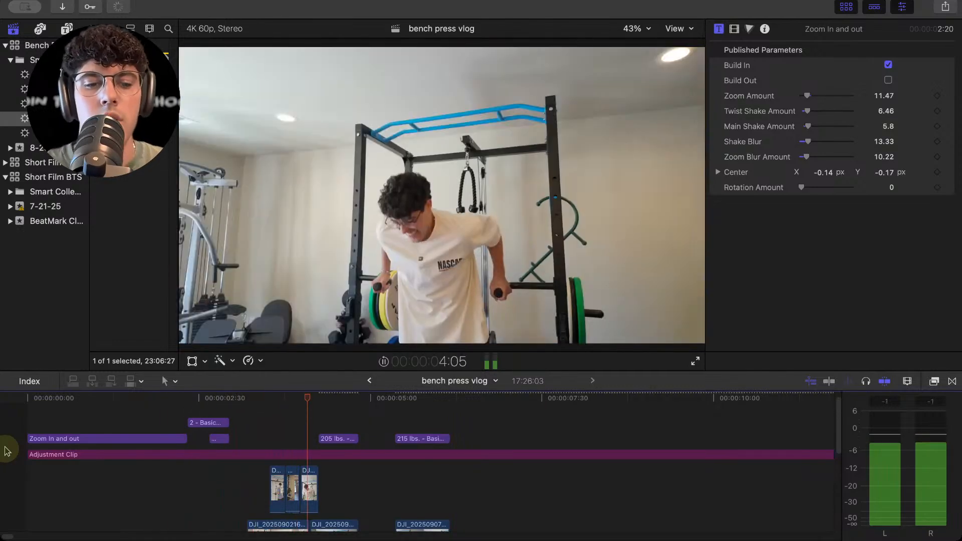
key("space")
left_click(226, 407)
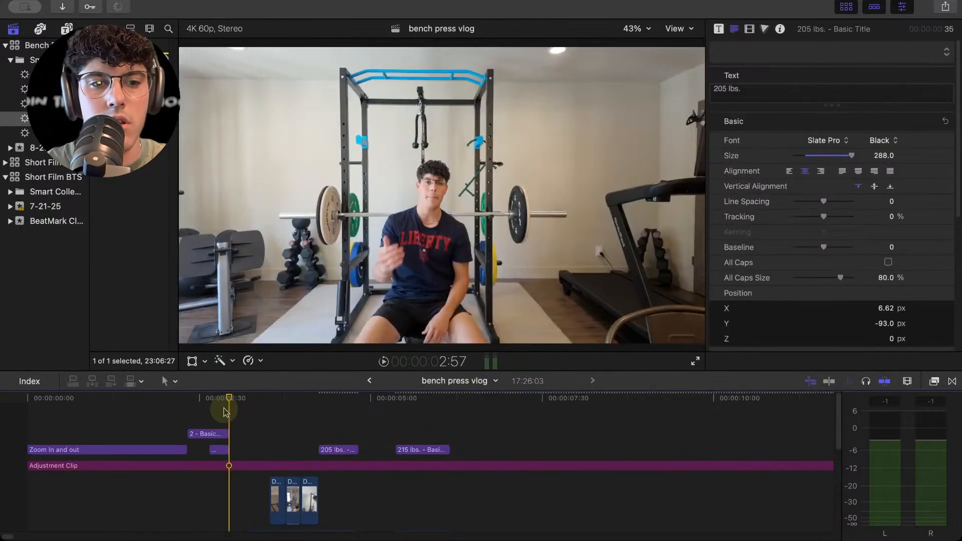
key("super+=")
scroll(227, 420, "up", 3)
left_click(226, 427)
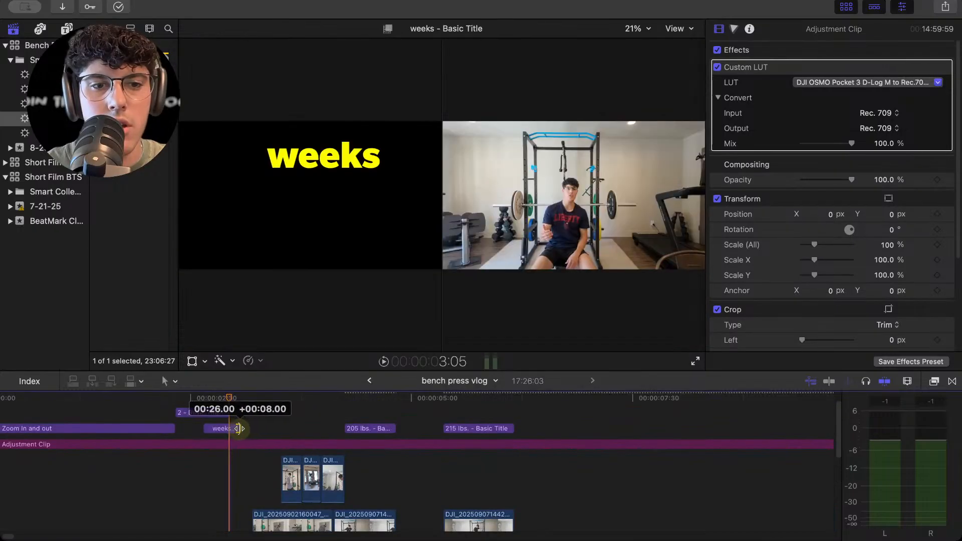
left_click_drag(228, 412, 250, 412)
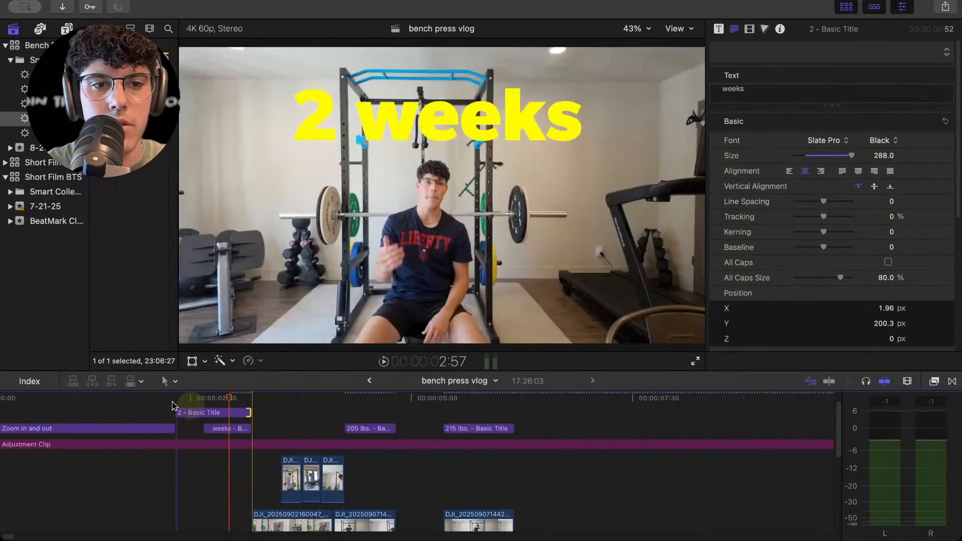
Play back the intro from the 2 weeks titles through the 215 lbs. title to check their timing against the speech.
left_click(79, 401)
key("space")
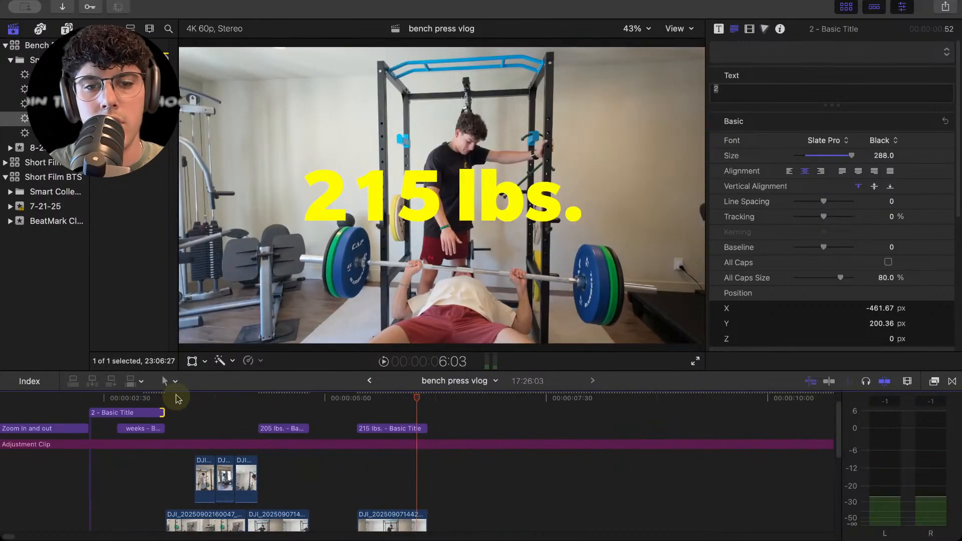
left_click(243, 404)
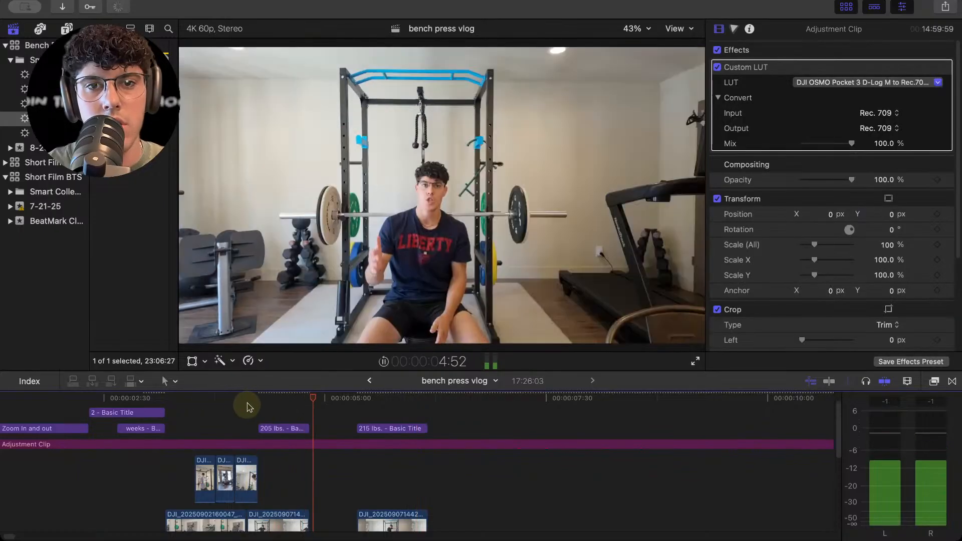
left_click(368, 428)
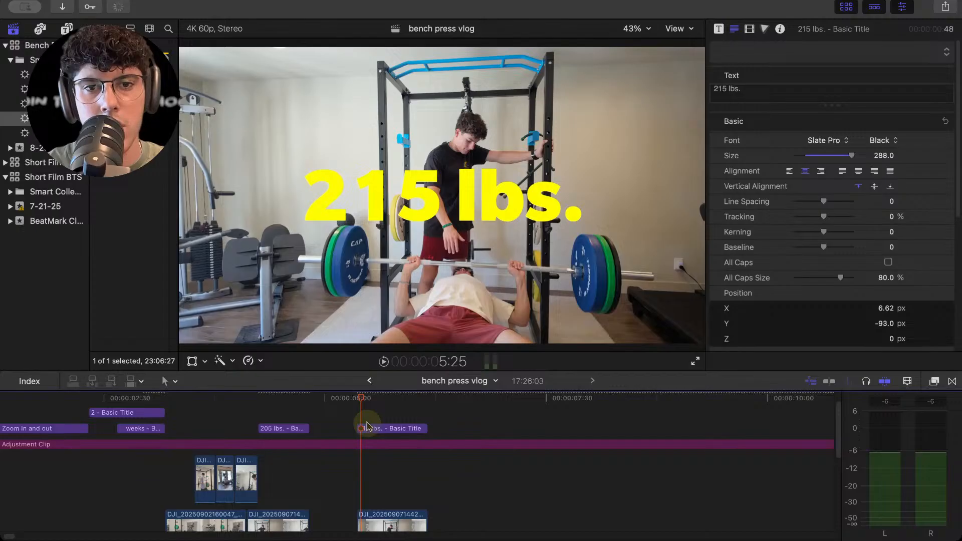
scroll(371, 426, "right", 2)
left_click(313, 417)
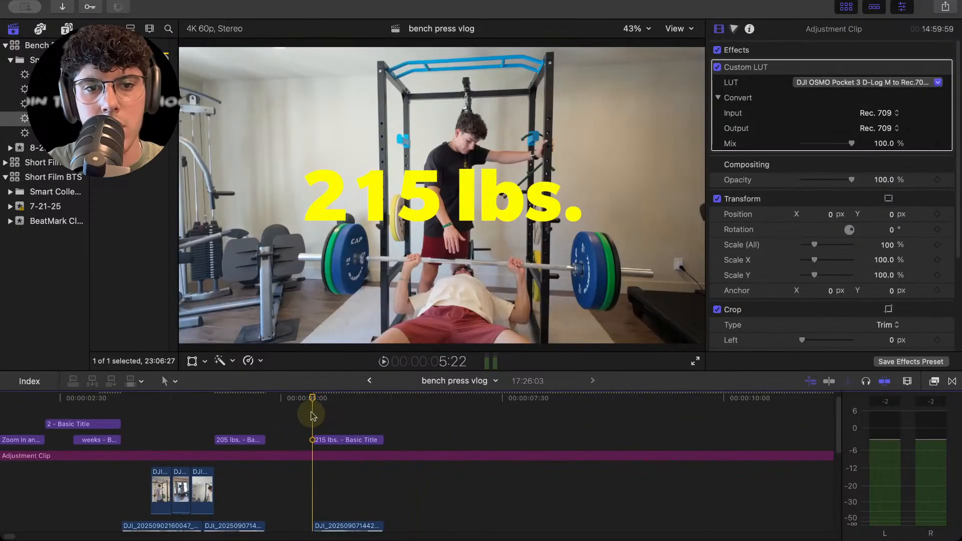
scroll(300, 424, "up", 1)
key("space")
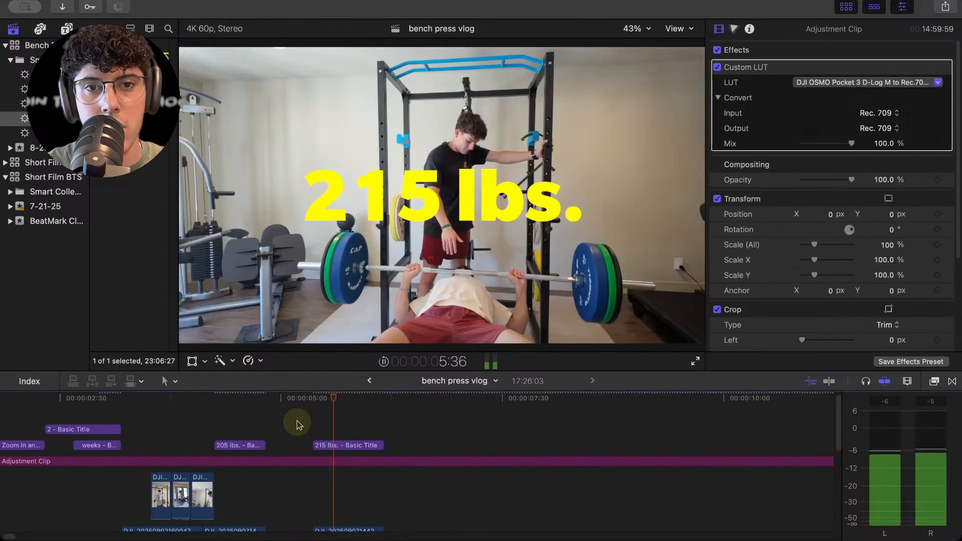
left_click(266, 422)
left_click(249, 423)
scroll(223, 427, "up", 1)
left_click(211, 429)
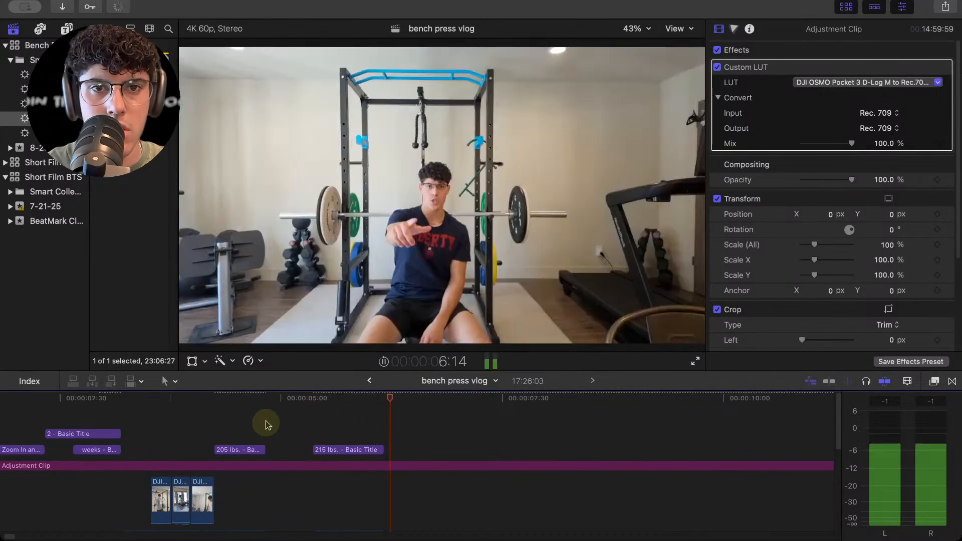
left_click(300, 421)
left_click(295, 421)
key("space")
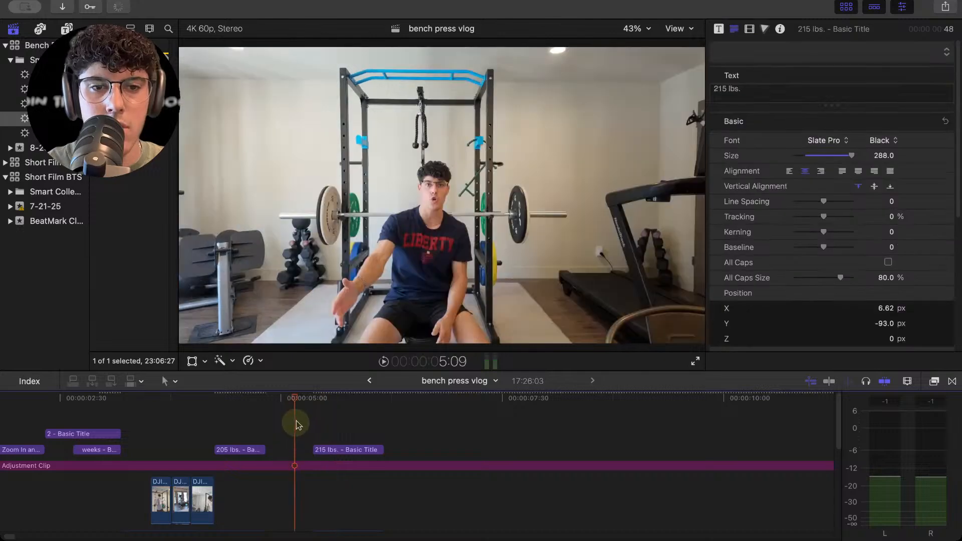
scroll(311, 421, "down", 3)
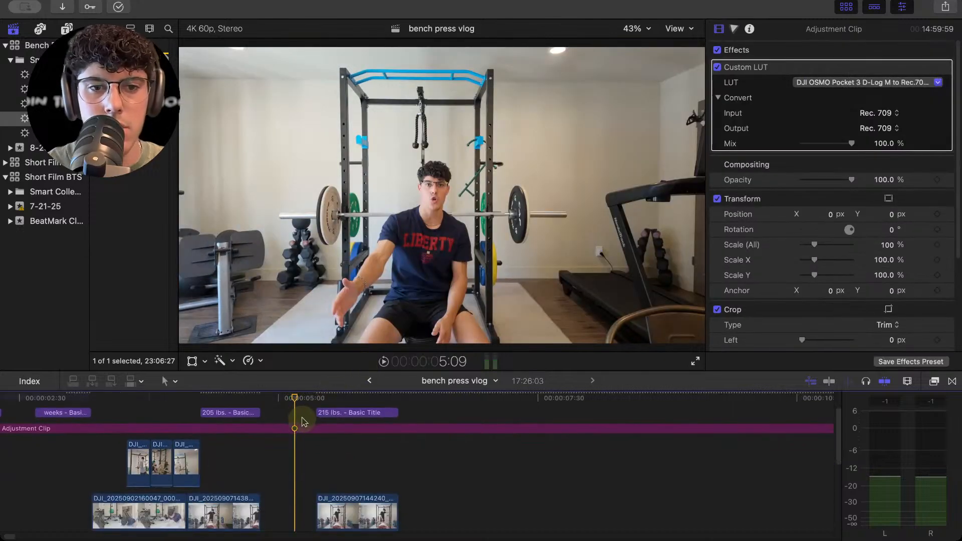
left_click(318, 414)
key("space")
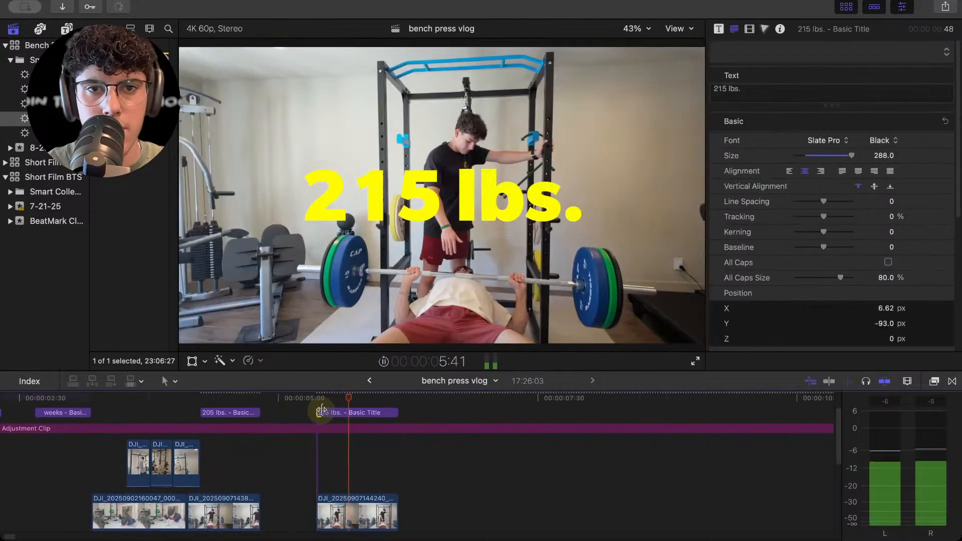
key("space")
Extend the starts of the 215 lbs. title and the workout clip below it slightly earlier, giving the title a length of 50 frames.
left_click(292, 413)
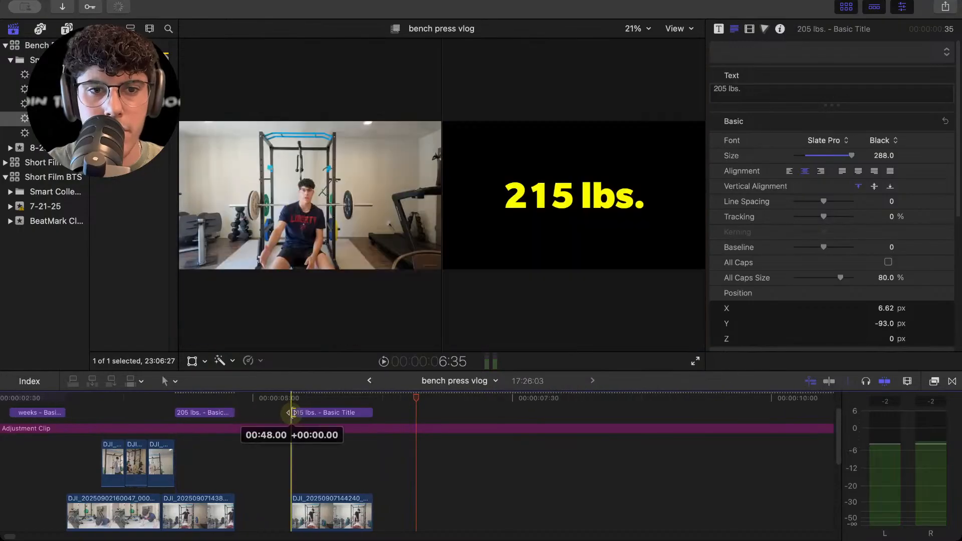
left_click_drag(285, 414, 286, 414)
key("super+equal")
key("super+equal")
key("super+equal")
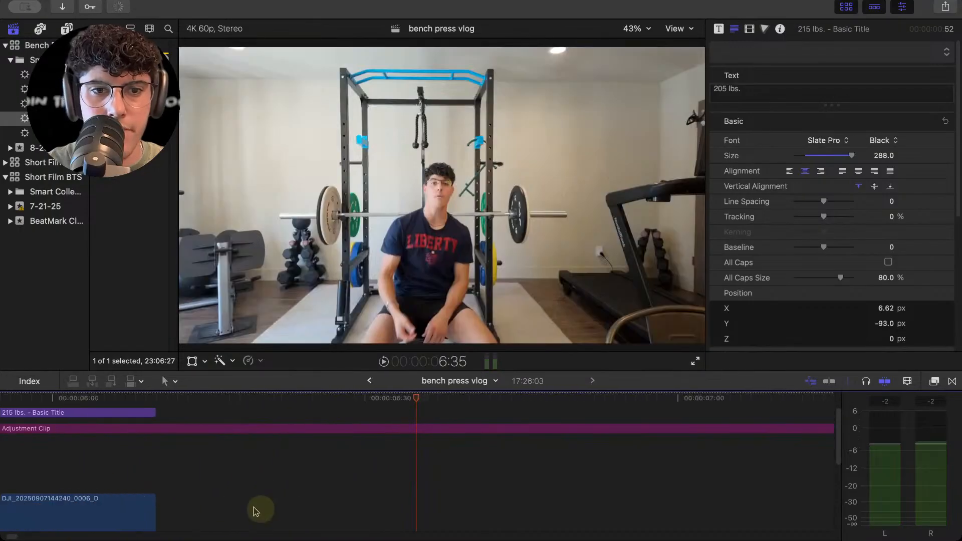
scroll(255, 510, "left", 8)
scroll(224, 506, "down", 1)
scroll(223, 501, "left", 4)
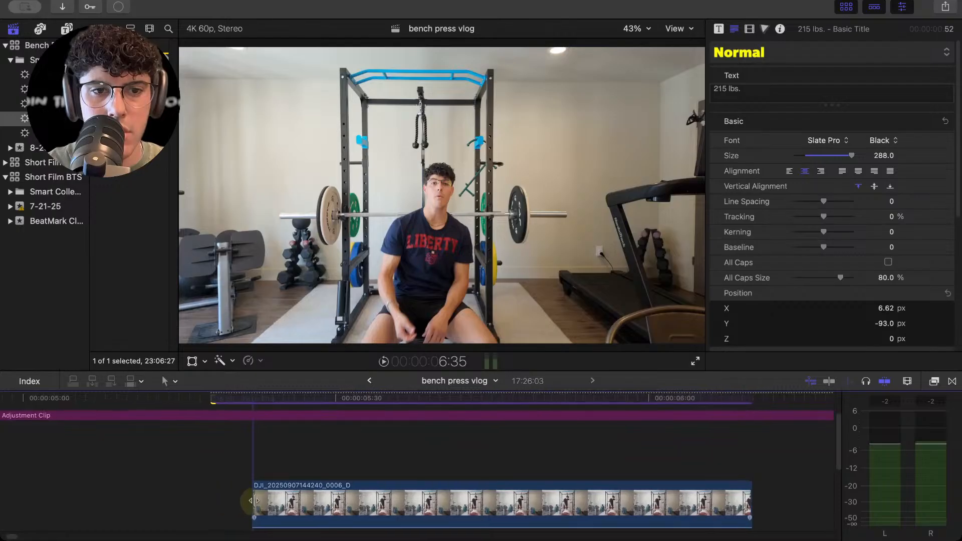
left_click_drag(256, 502, 238, 499)
scroll(223, 466, "up", 2)
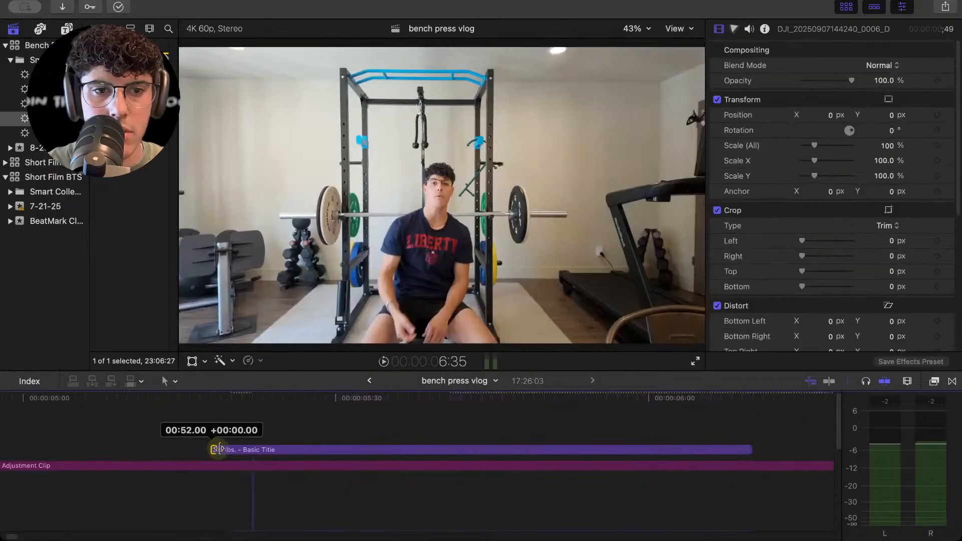
left_click_drag(219, 450, 232, 450)
Trim the starts of the 215 lbs. title and its workout clip to 5:24, matching the speech.
key("super+minus")
left_click(489, 409)
left_click(439, 410)
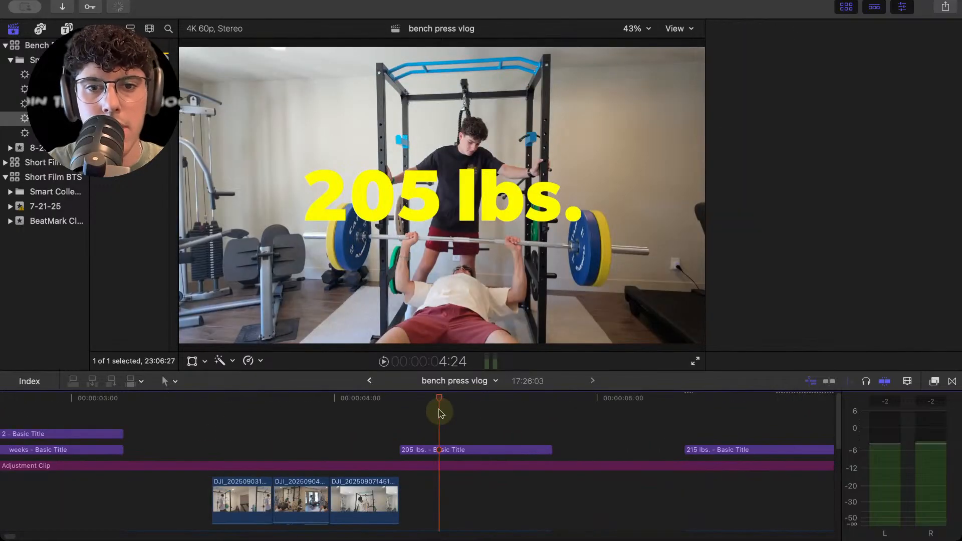
key("space")
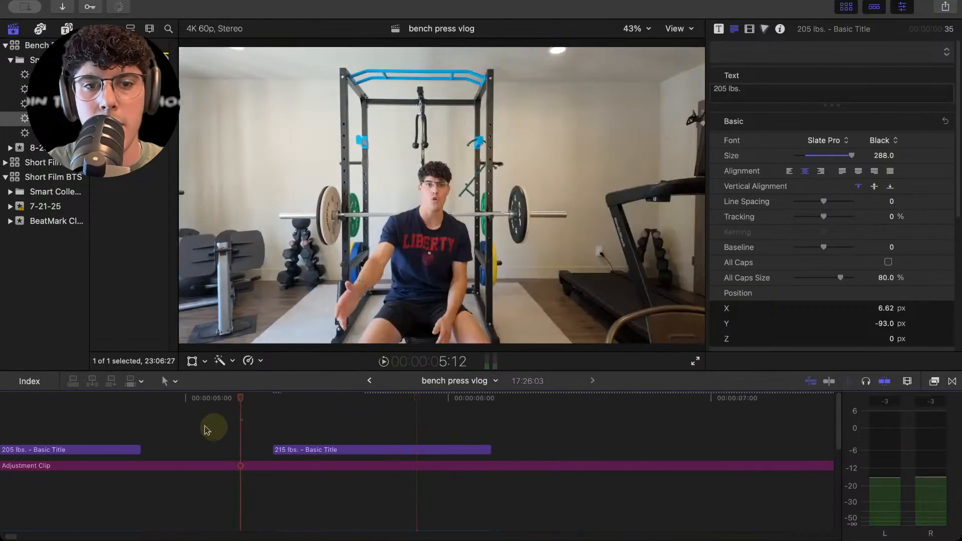
left_click(134, 420)
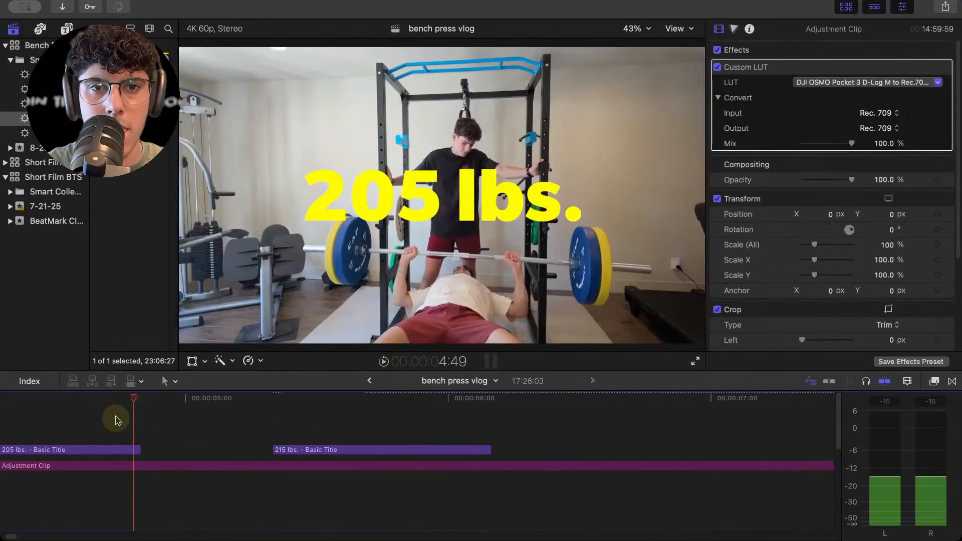
left_click(233, 444)
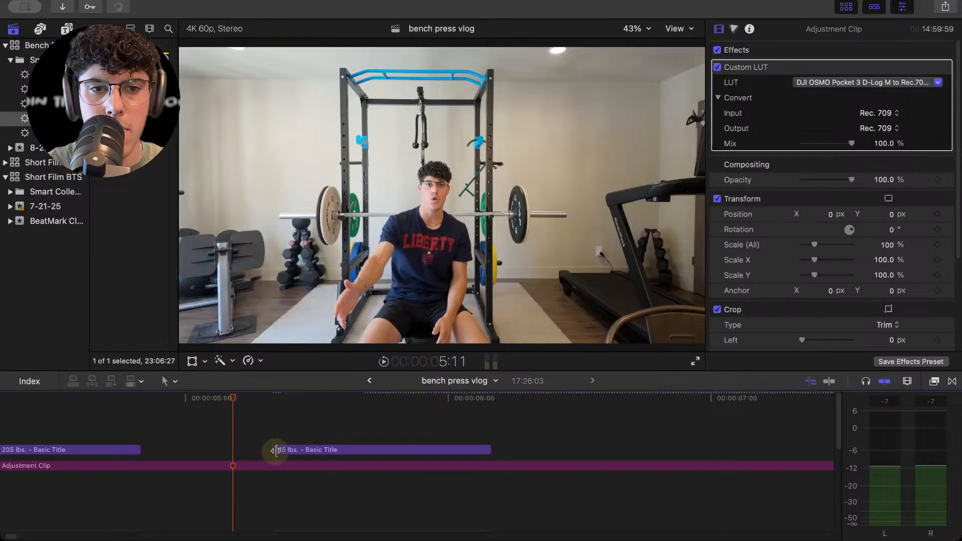
left_click(277, 450)
key("space")
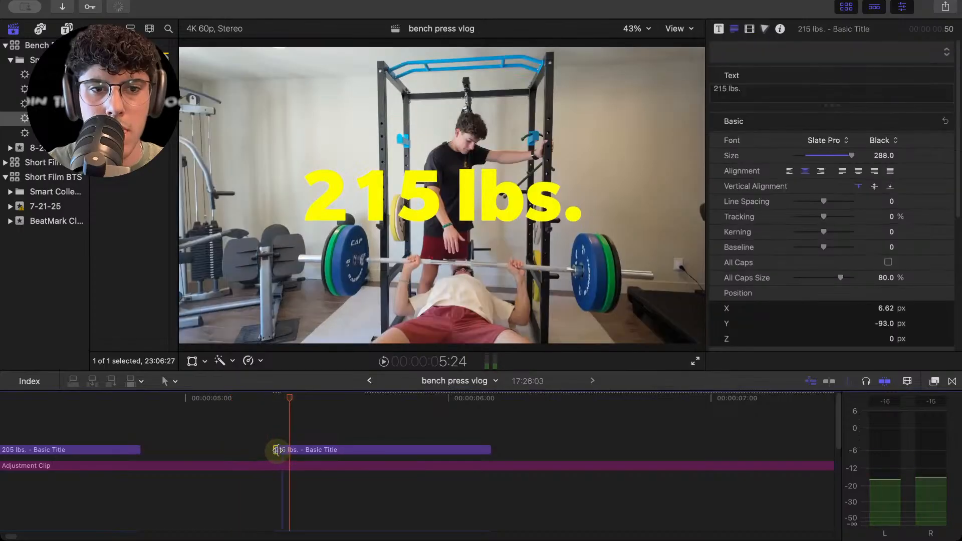
left_click_drag(277, 451, 291, 465)
scroll(290, 448, "down", 3)
Trim the ends of the 215 lbs. workout clip and title slightly earlier, giving the title a length of 44 frames.
left_click(206, 438)
key("space")
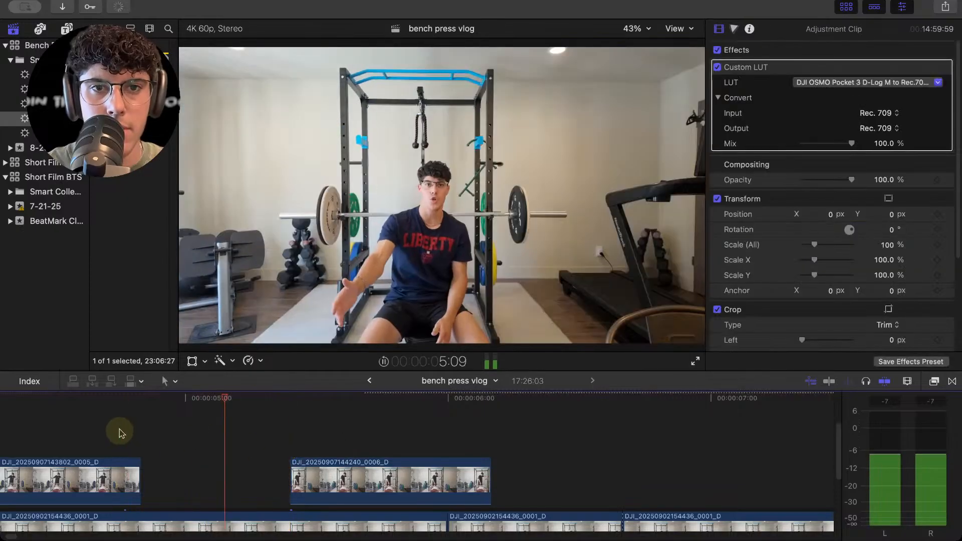
scroll(129, 433, "right", 3)
key("space")
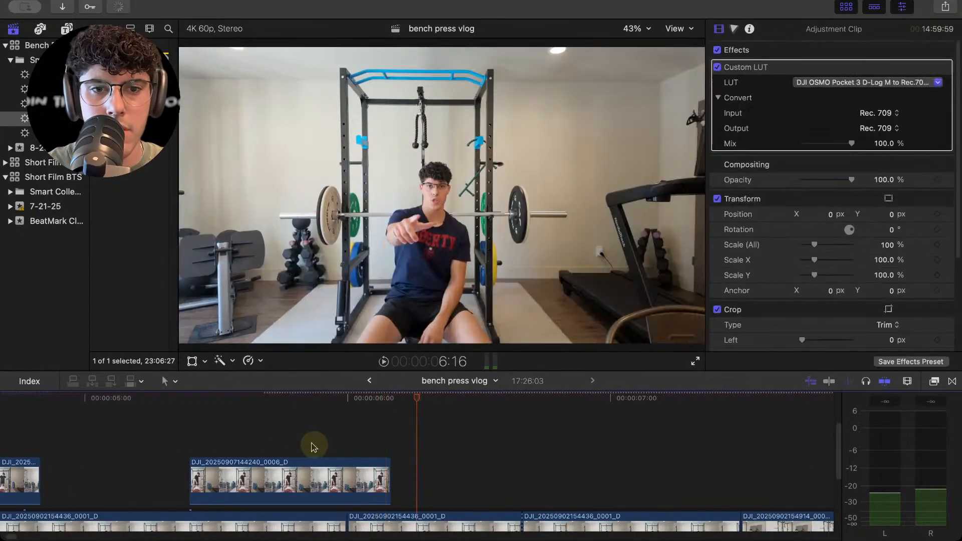
left_click(293, 445)
key("space")
key("space")
left_click(390, 471)
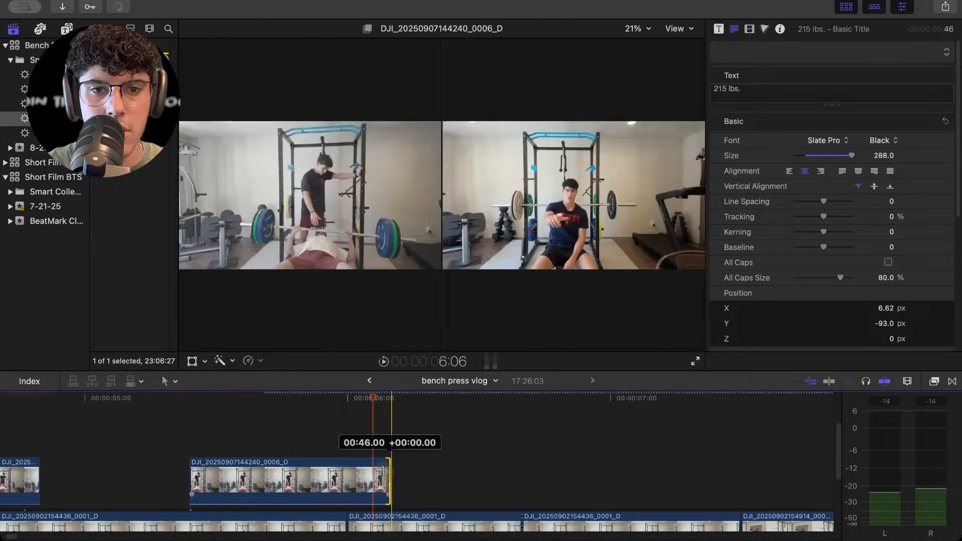
scroll(387, 461, "up", 3)
left_click_drag(387, 454, 381, 455)
key("super+minus")
key("super+minus")
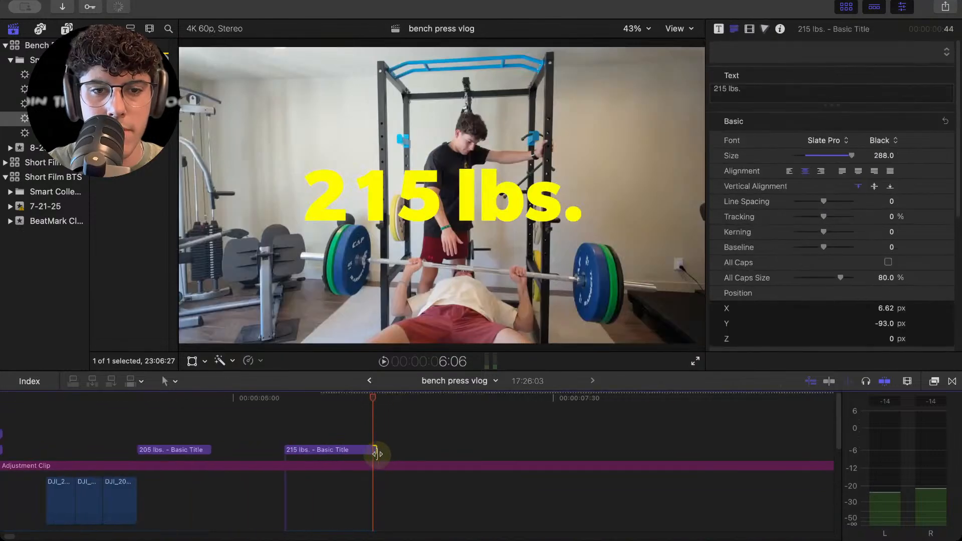
Play back the edit from before the 215 lbs. title through the bench press at about 35 seconds to review its pacing.
left_click(243, 426)
key("space")
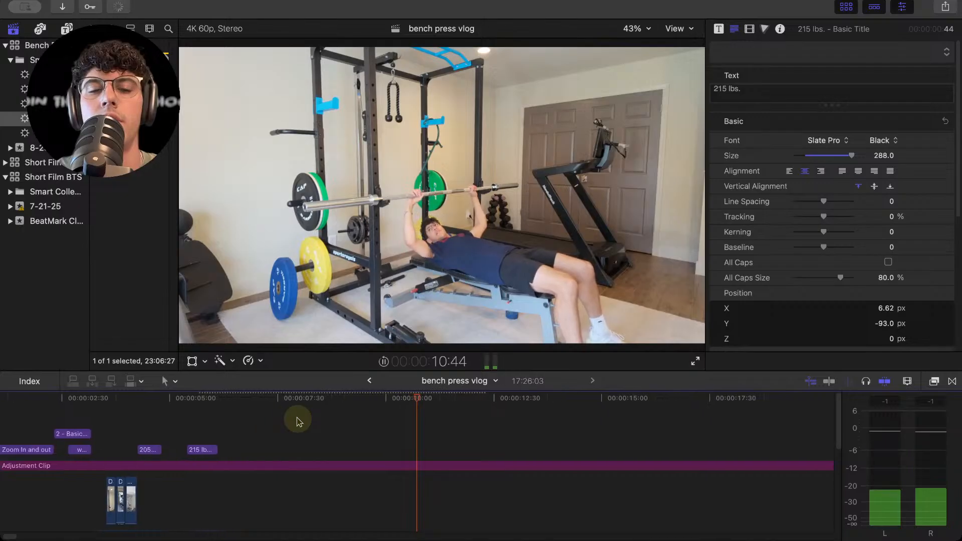
key("space")
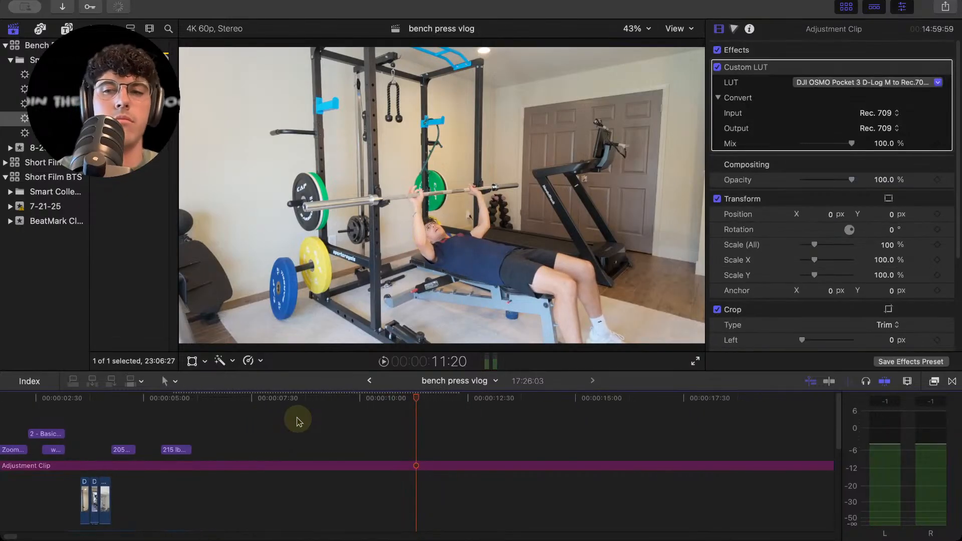
key("space")
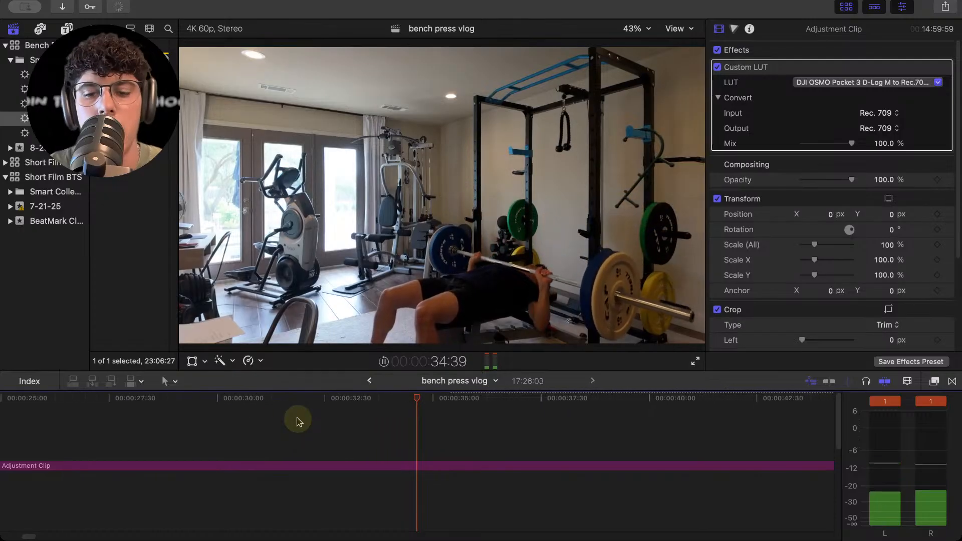
key("space")
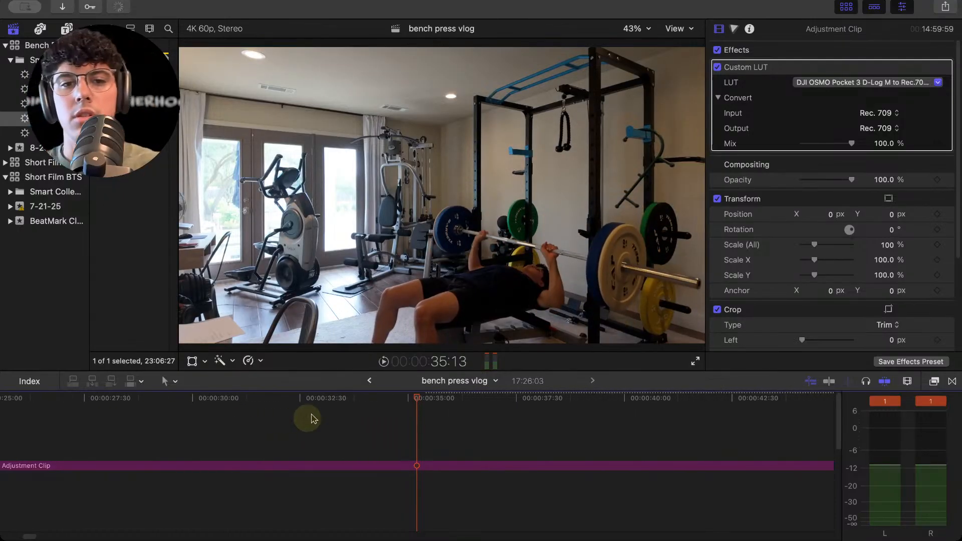
Add a fade-in of about 27 frames at the start of the ES_Rambo music track.
key("super+minus")
key("super+minus")
key("super+minus")
left_click_drag(256, 403, 2, 452)
key("space")
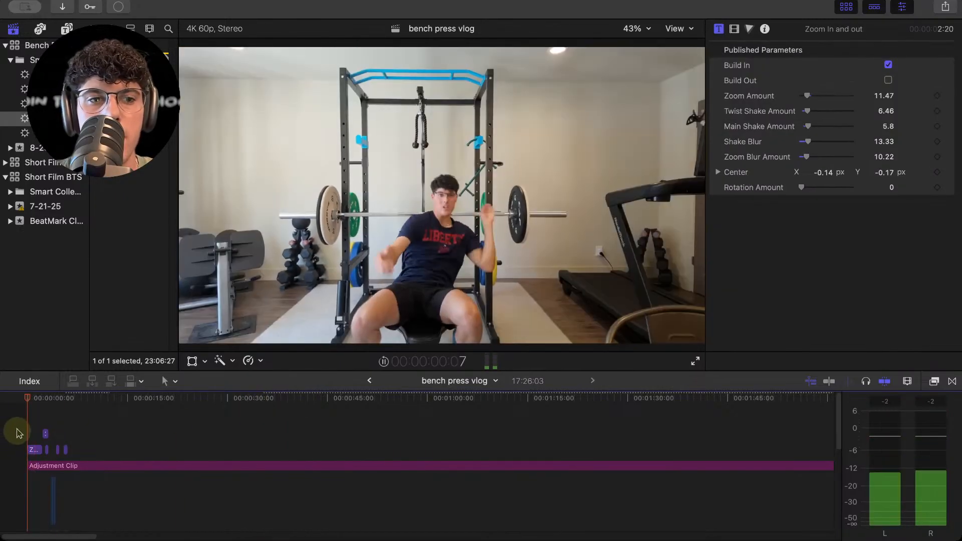
key("space")
key("super+equal")
key("super+equal")
scroll(18, 432, "down", 5)
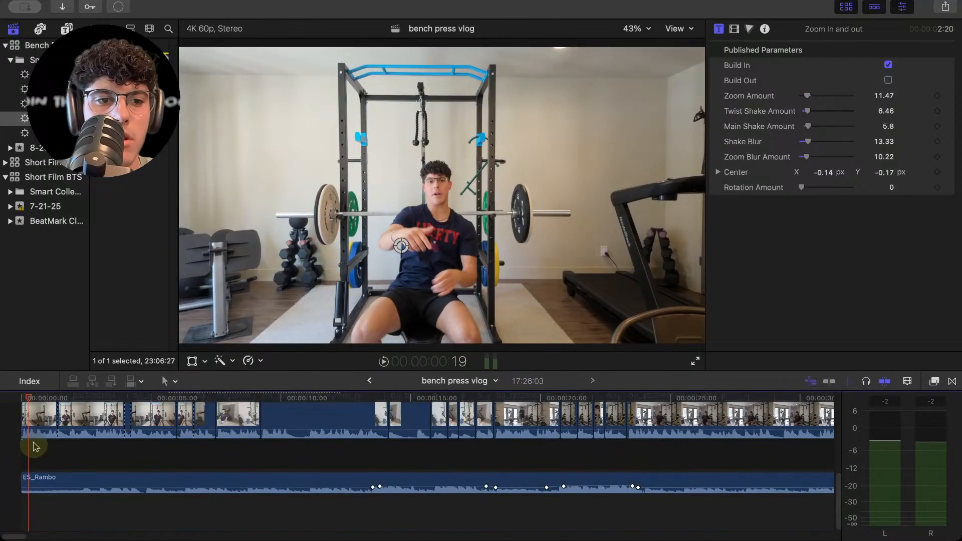
key("super+equal")
left_click(21, 483)
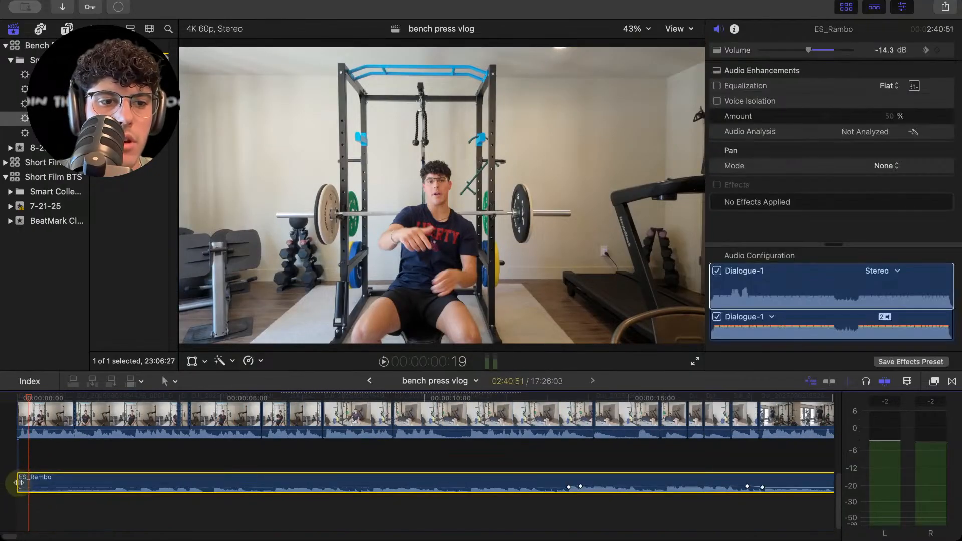
left_click_drag(22, 483, 48, 484)
left_click(28, 460)
Shorten the ES_Rambo fade-in slightly and play back the opening to check how the music comes in.
key("space")
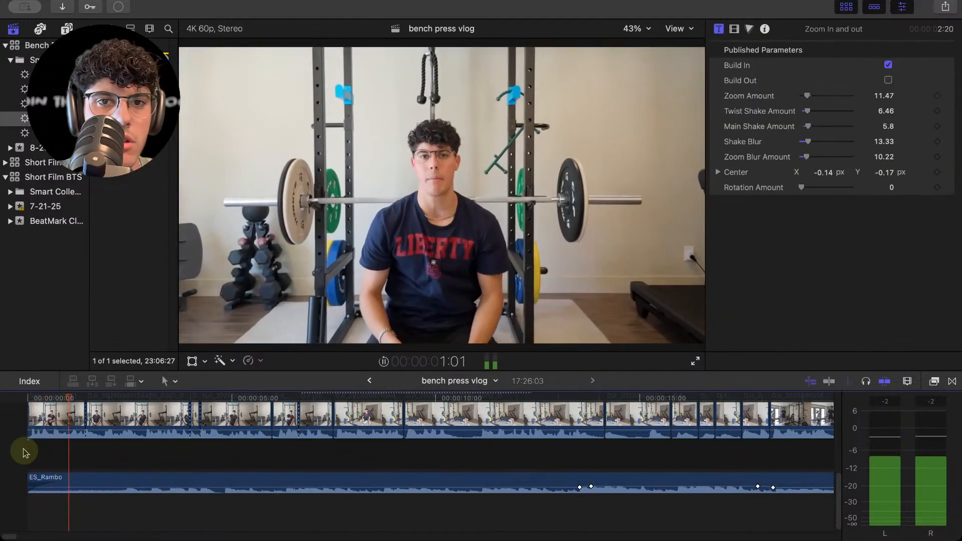
key("space")
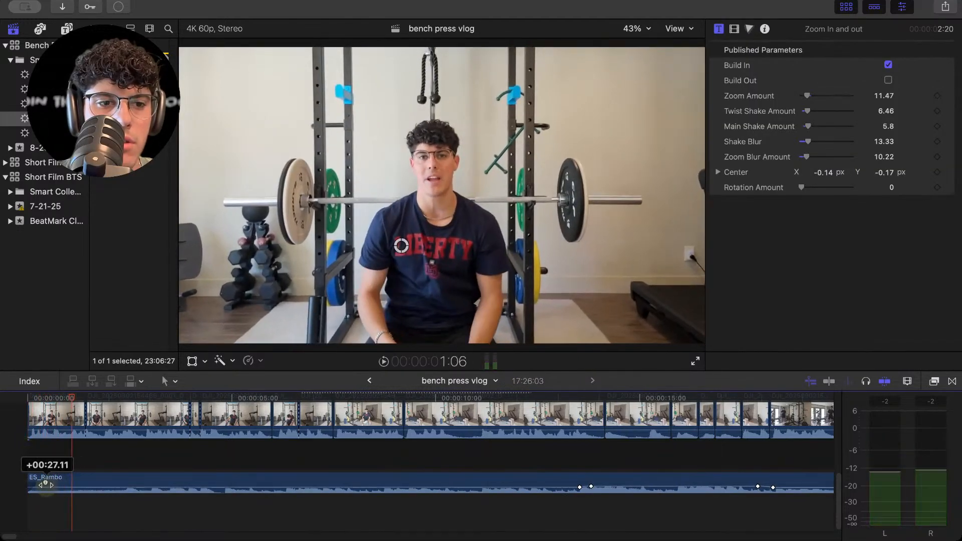
left_click_drag(45, 485, 43, 485)
left_click(18, 454)
key("space")
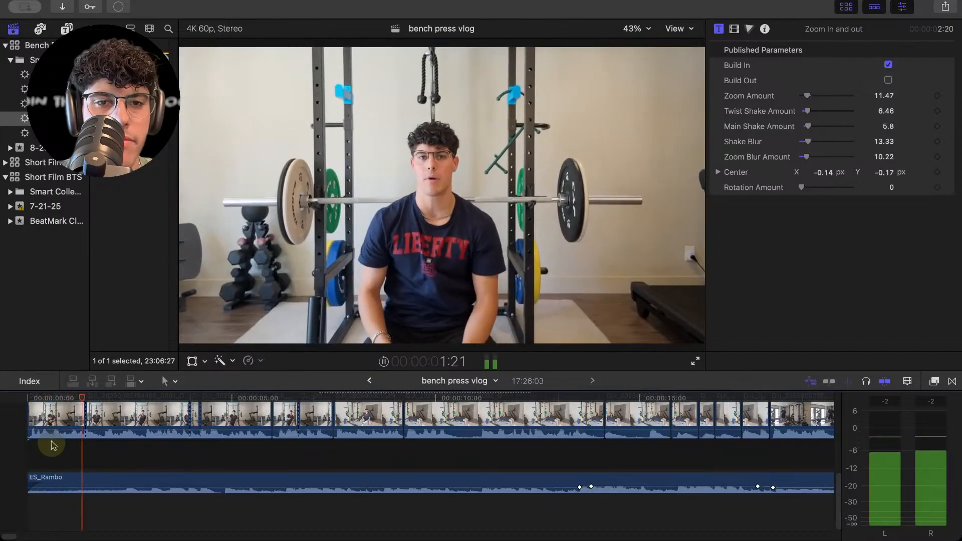
key("space")
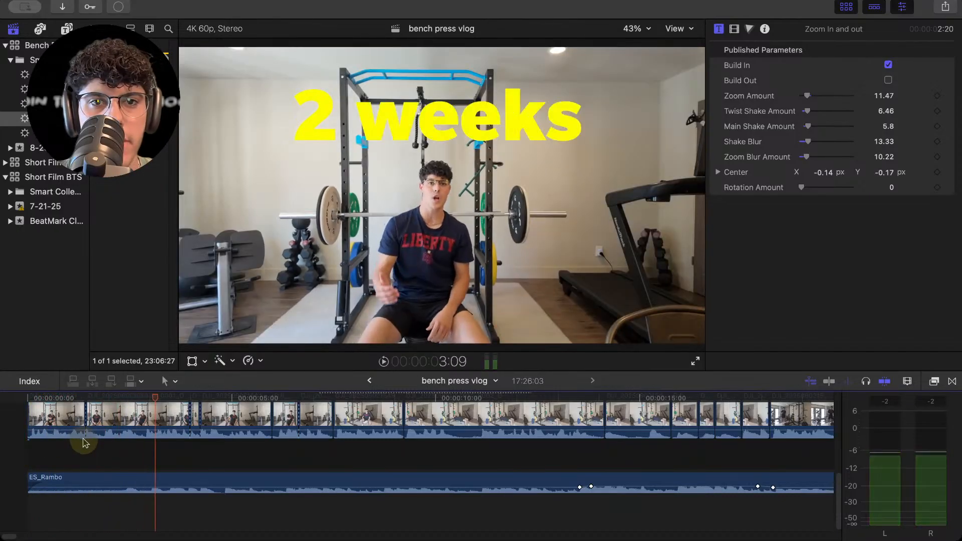
Replay the 2 weeks titles and the cut to the first workout clips to check their timing.
left_click(83, 439)
key("space")
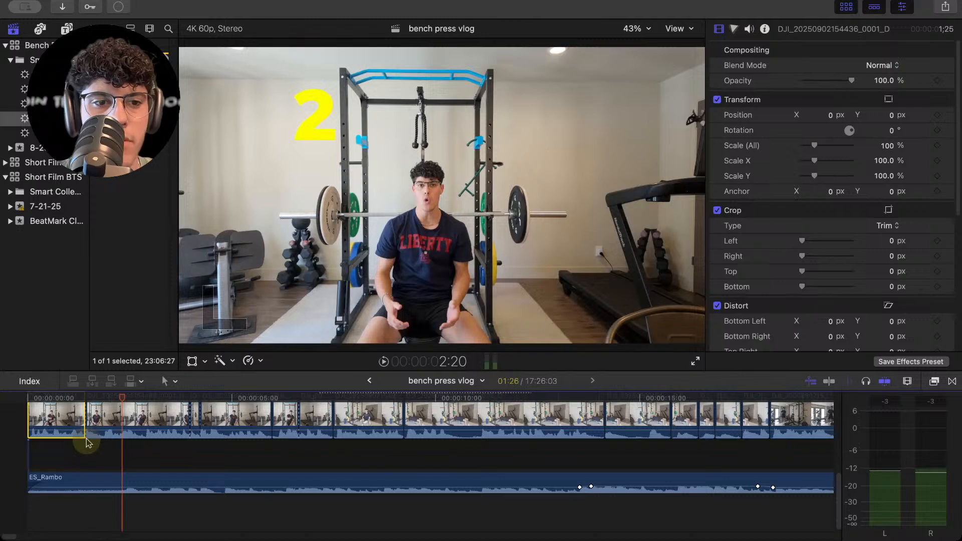
key("space")
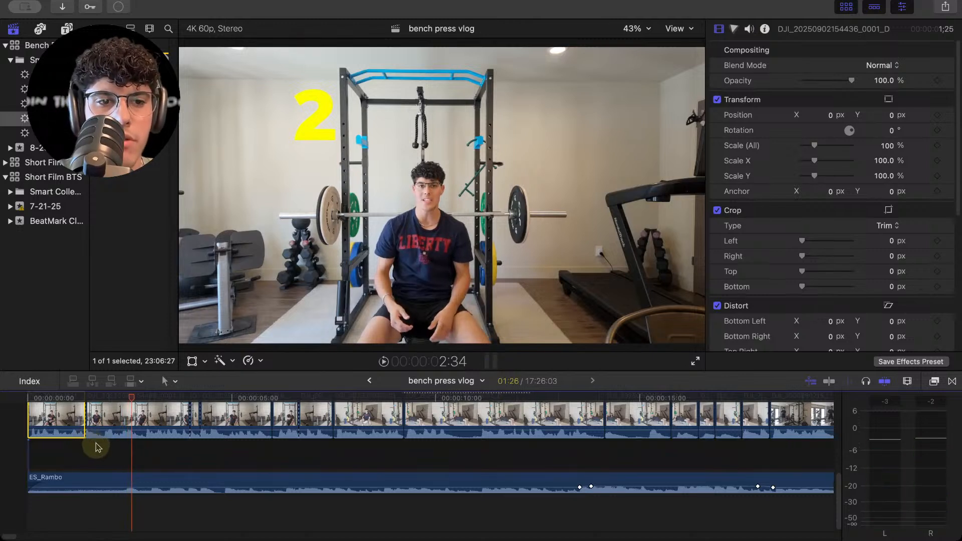
key("Right")
key("Right")
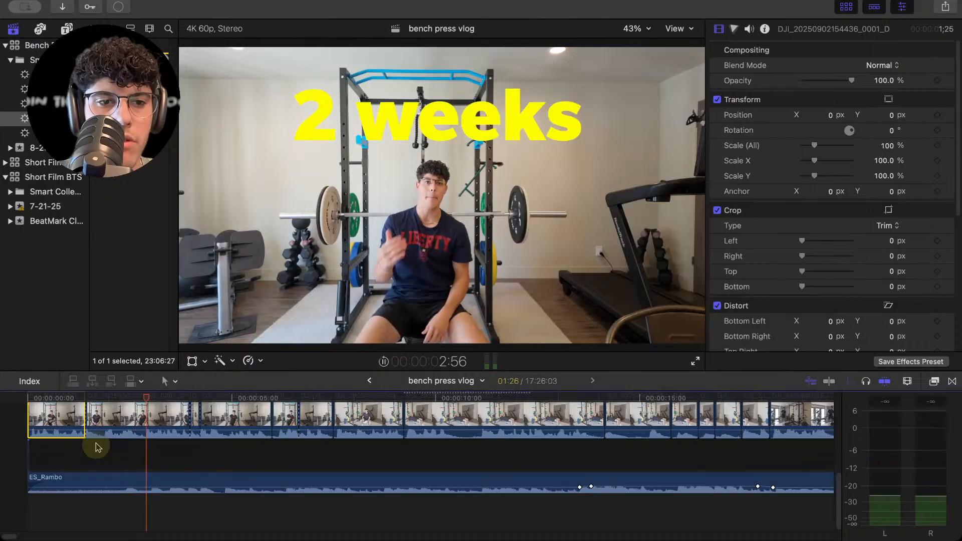
key("space")
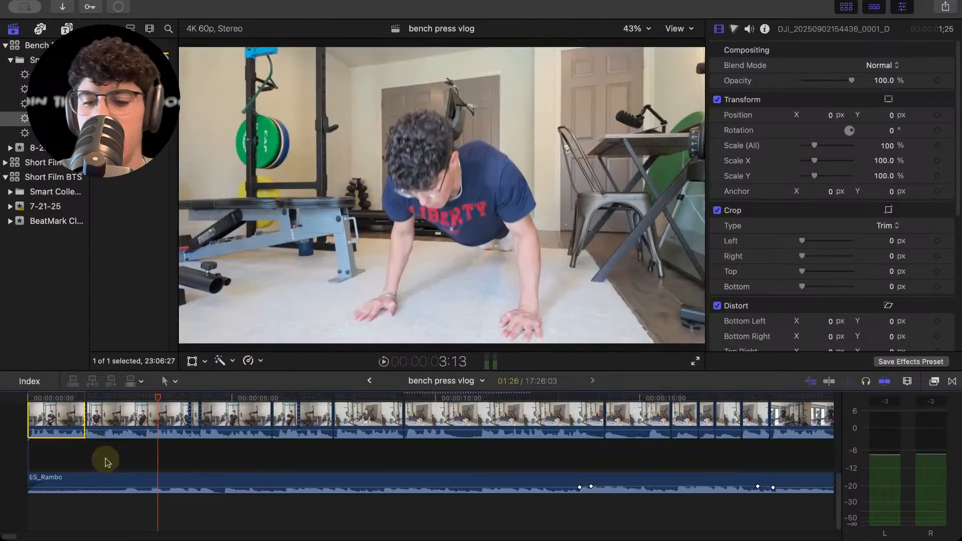
key("Left")
key("Left")
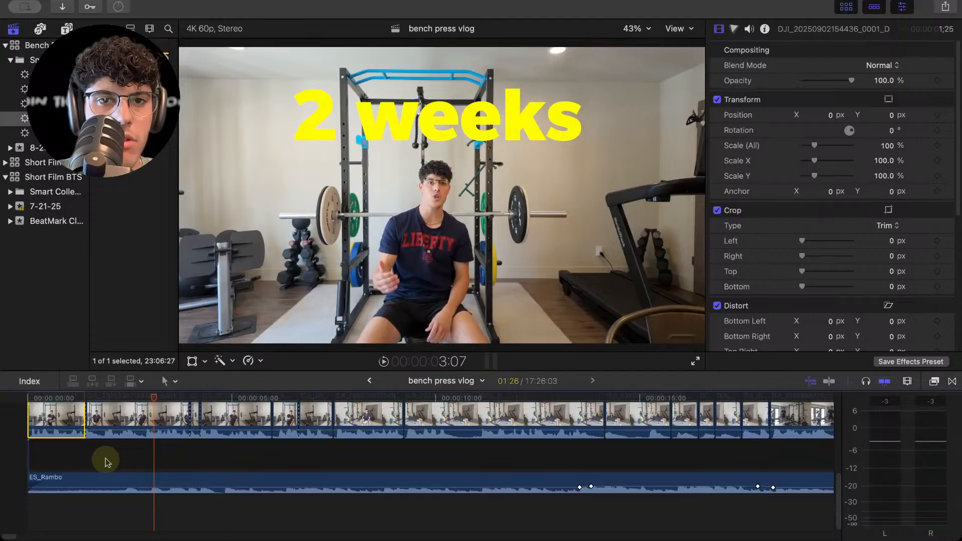
key("space")
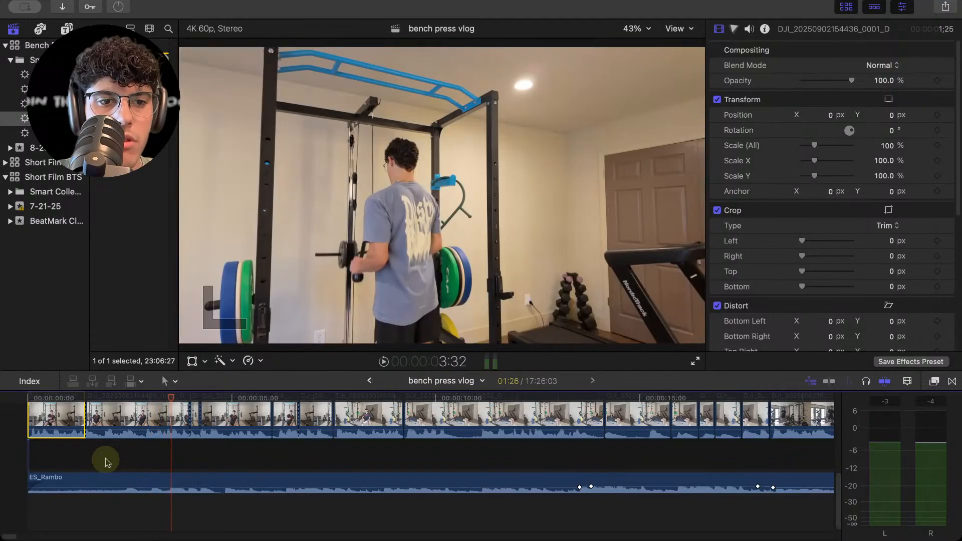
key("space")
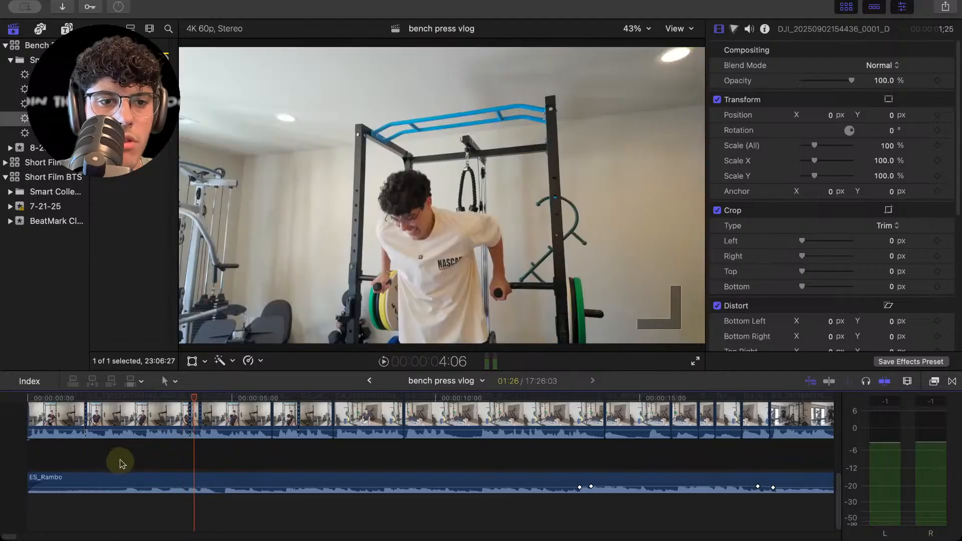
Examine the end of the 2 weeks titles frame by frame around 3:05, just before the push-up clip.
left_click(120, 464)
key("space")
key("space")
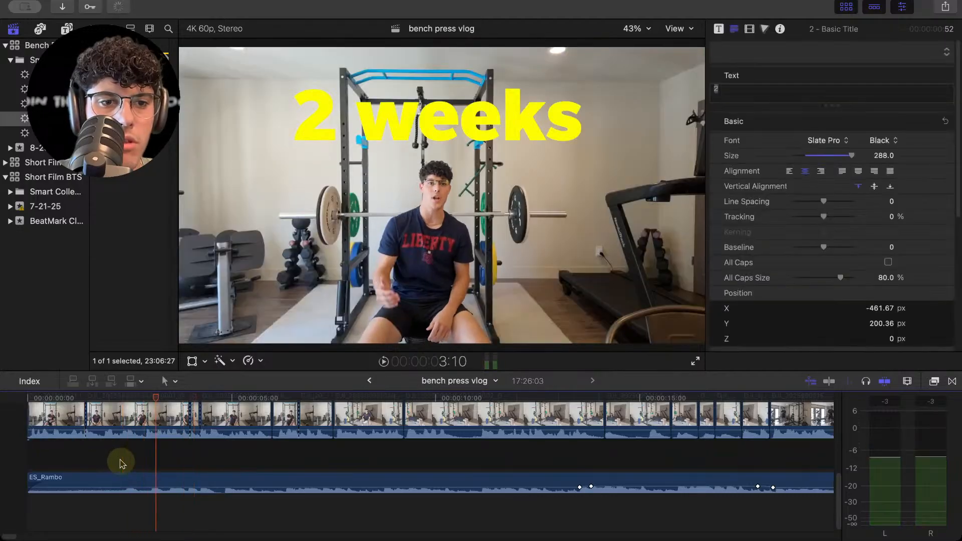
key("Left")
key("Left")
key("Left")
key("Left")
key("Left")
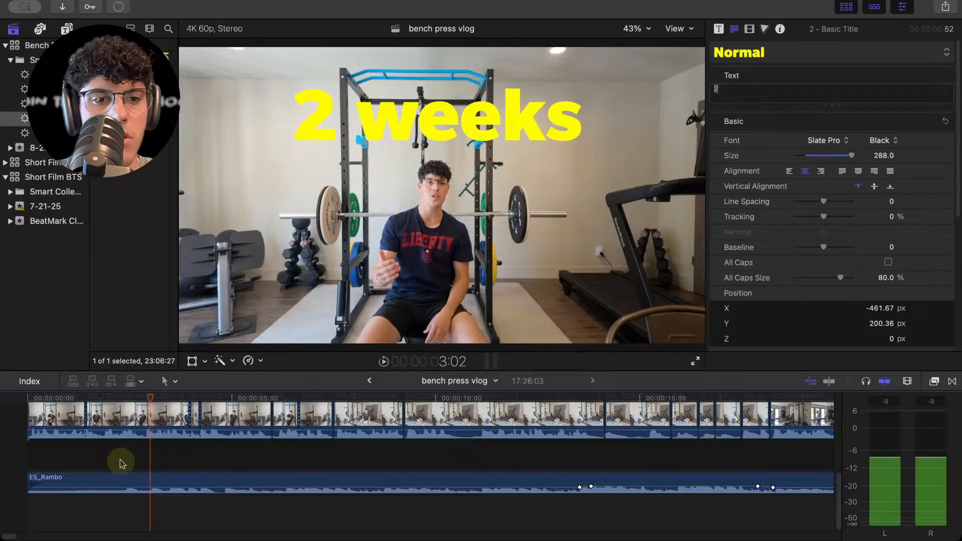
key("Right")
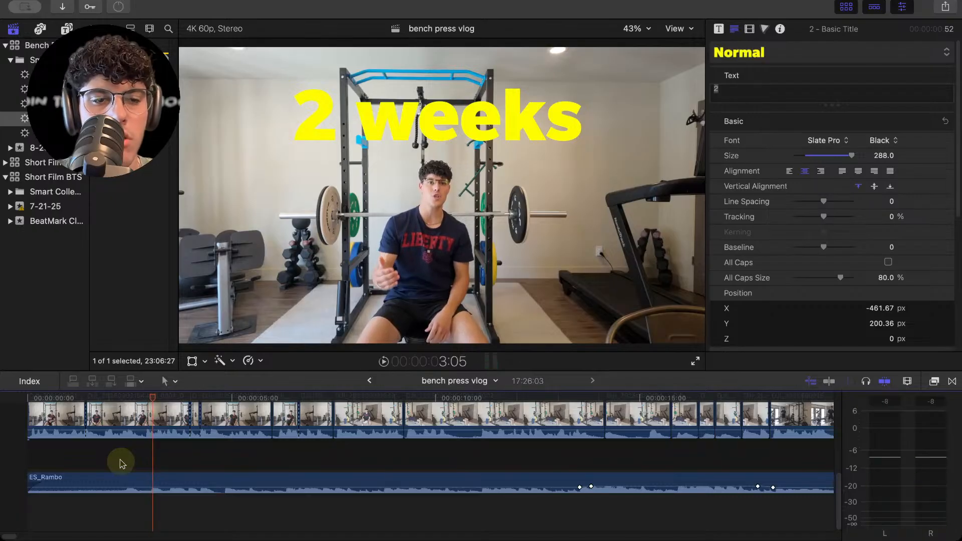
scroll(120, 464, "up", 4)
key("super+equal")
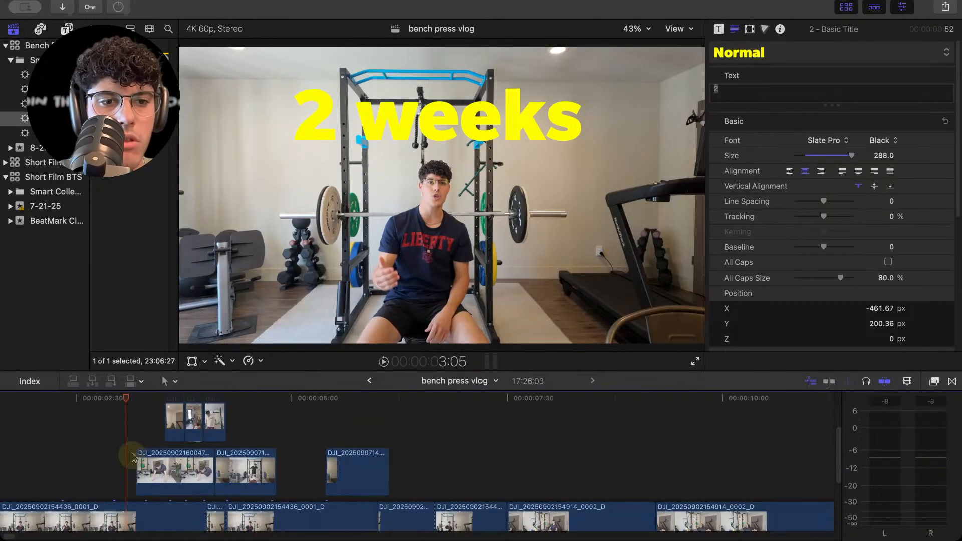
Play the edit onward from the 2 weeks titles to about 10 seconds and review the talking section around 24 to 28 seconds.
key("space")
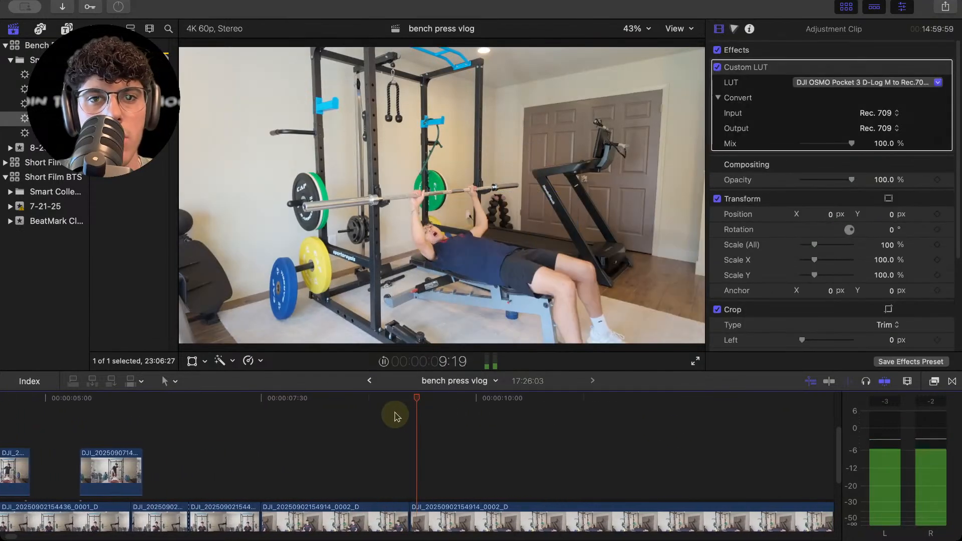
scroll(450, 413, "down", 2)
key("space")
key("super+minus")
scroll(515, 420, "right", 3)
scroll(514, 420, "down", 2)
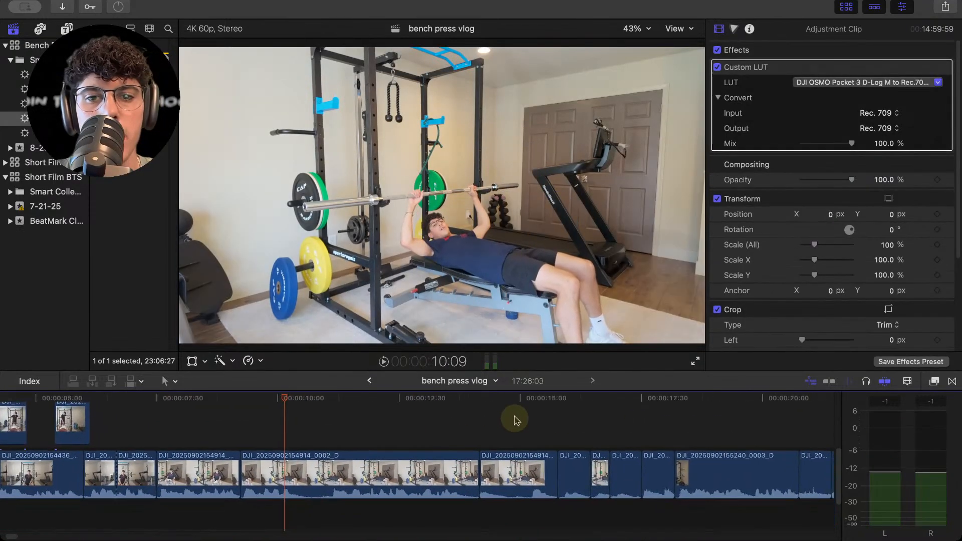
scroll(515, 420, "right", 5)
scroll(451, 420, "up", 2)
left_click(376, 421)
key("super+minus")
key("super+minus")
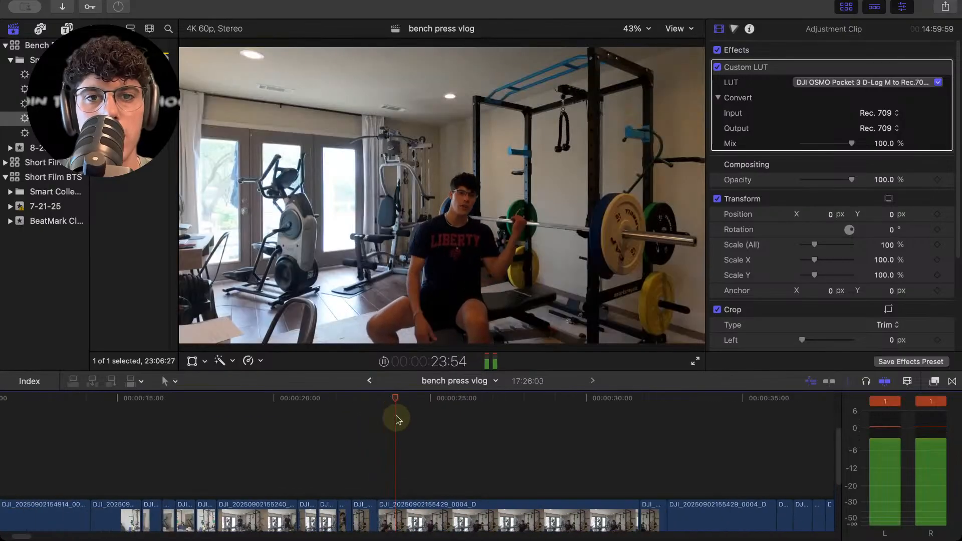
scroll(397, 421, "down", 4)
left_click(457, 397)
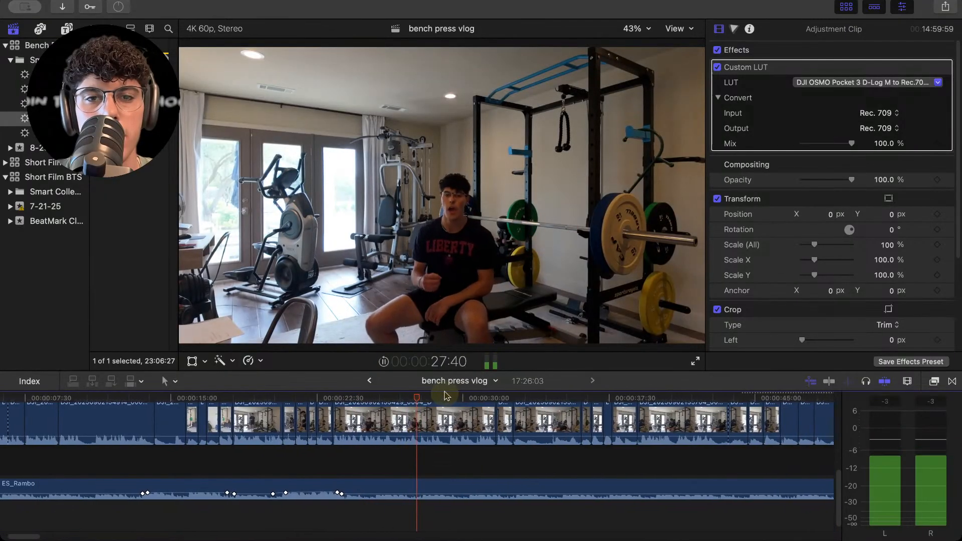
left_click(429, 396)
Replay the bench press section between about 31 and 37 seconds to find where the music level should change.
key("space")
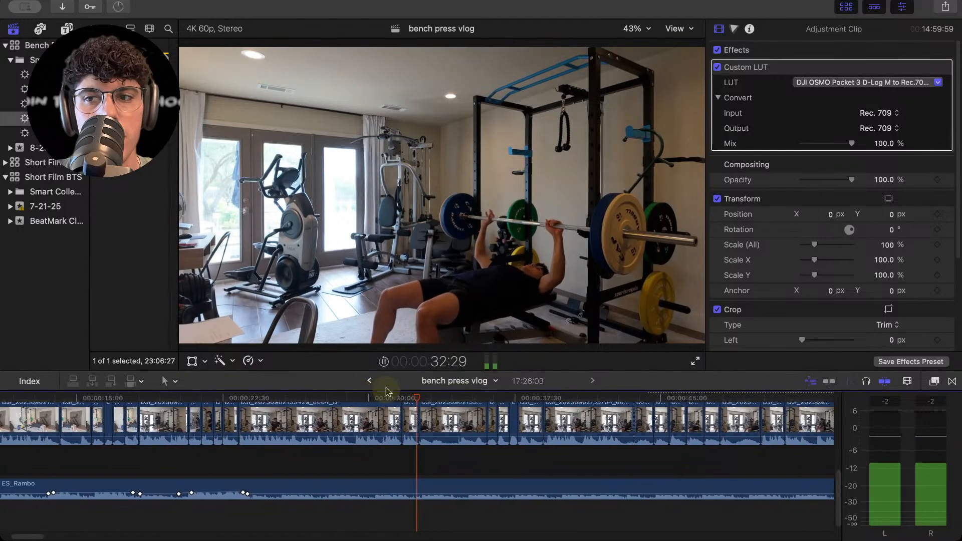
key("space")
key("space")
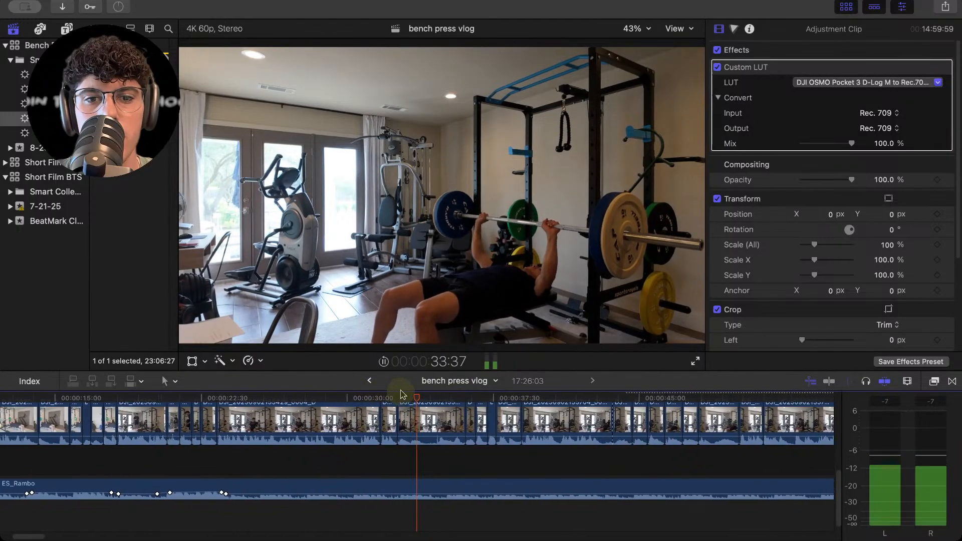
key("space")
left_click(394, 396)
key("space")
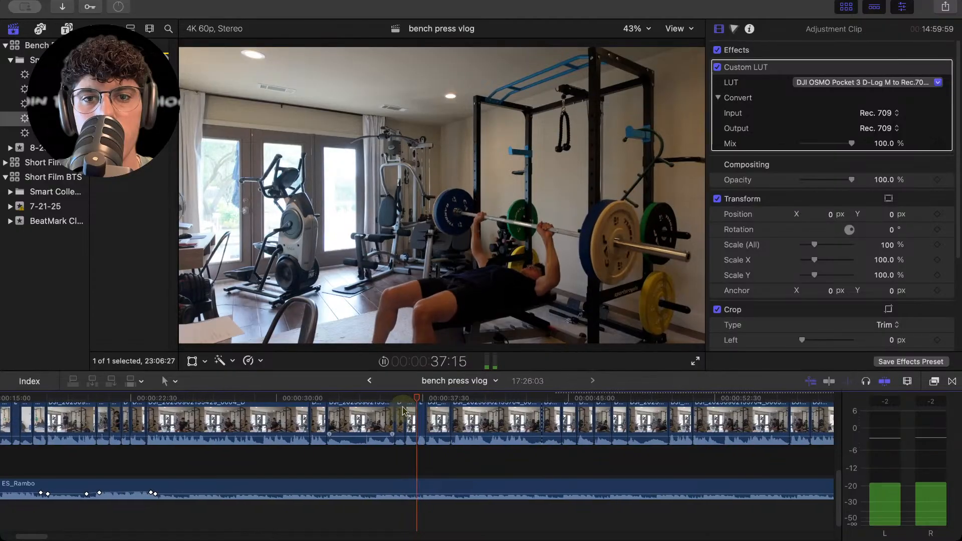
key("space")
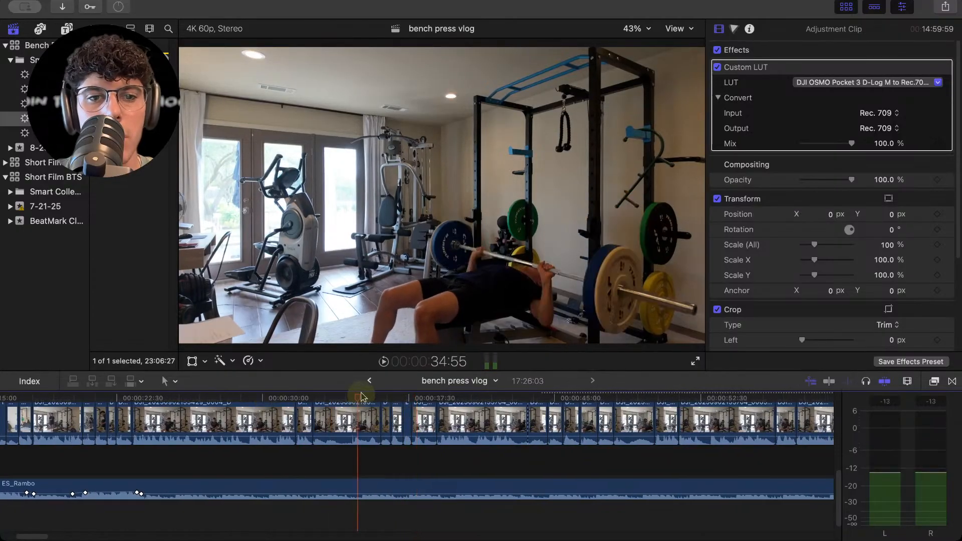
key("space")
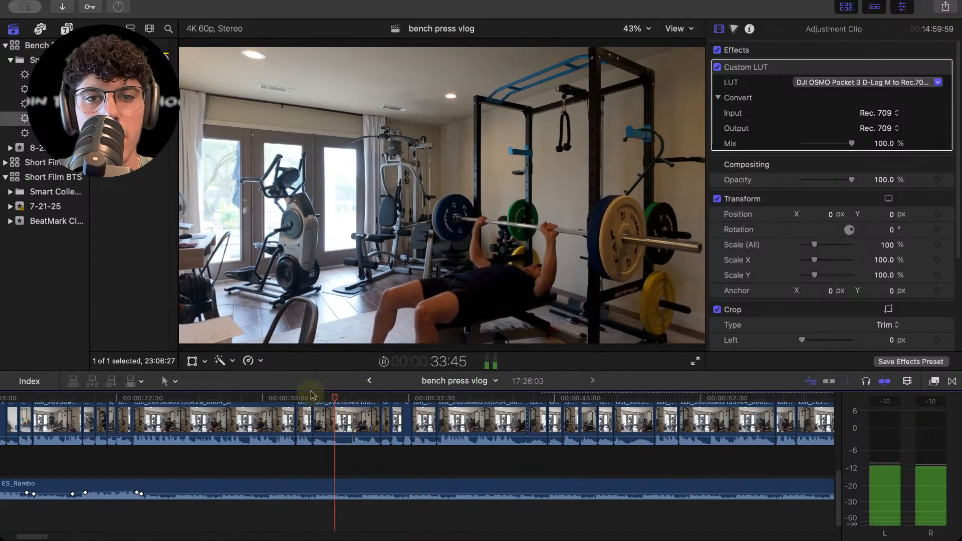
key("space")
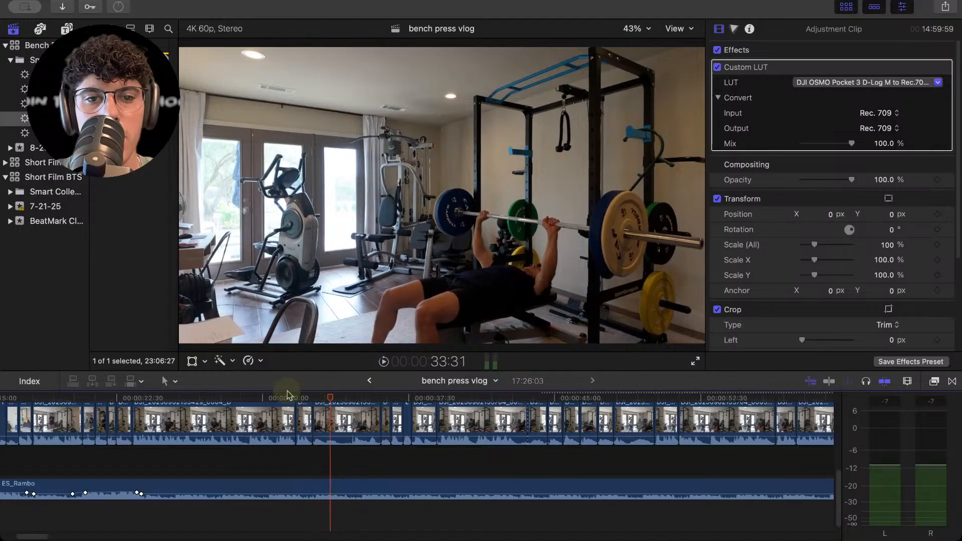
Add two volume keyframes to the ES_Rambo music at 32:27 and 32:49, where the bench press begins.
key("space")
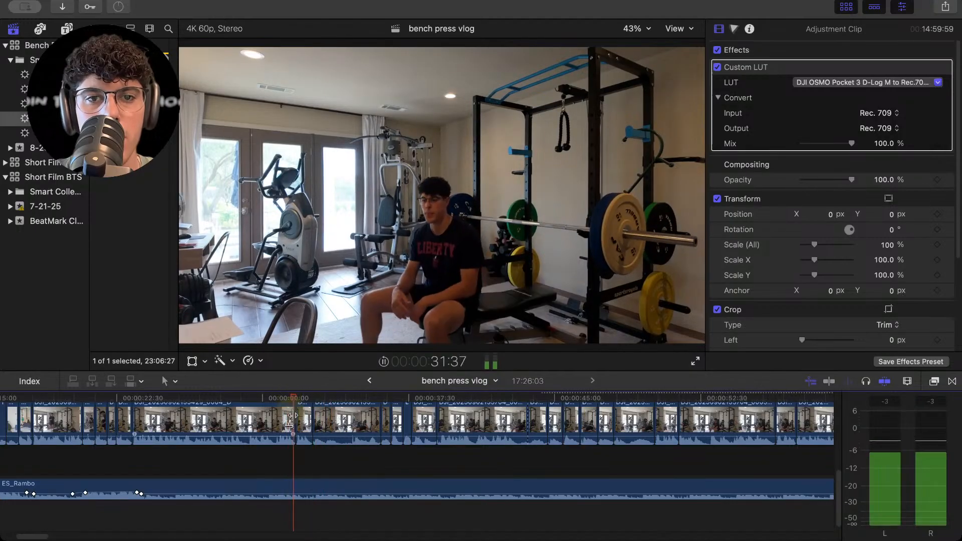
left_click(310, 490)
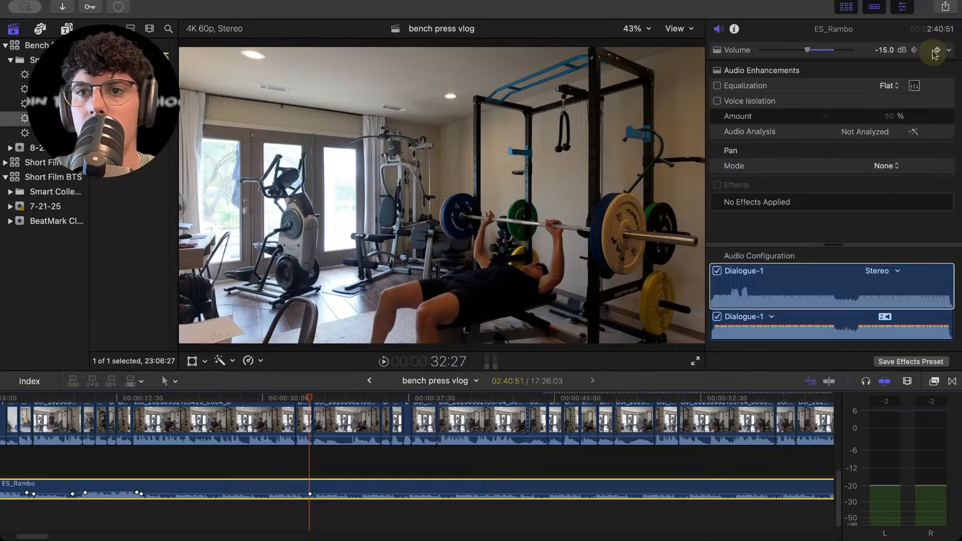
key("space")
key("space")
left_click(935, 52)
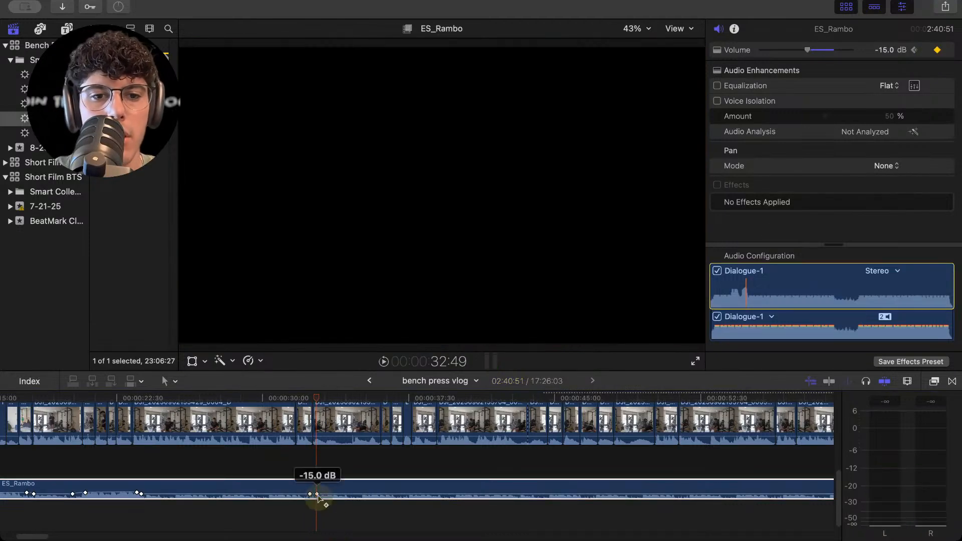
Spread apart the two ES_Rambo volume keyframes at the bench press, moving the first slightly earlier and the second to about 33:02.
left_click_drag(318, 496, 320, 498)
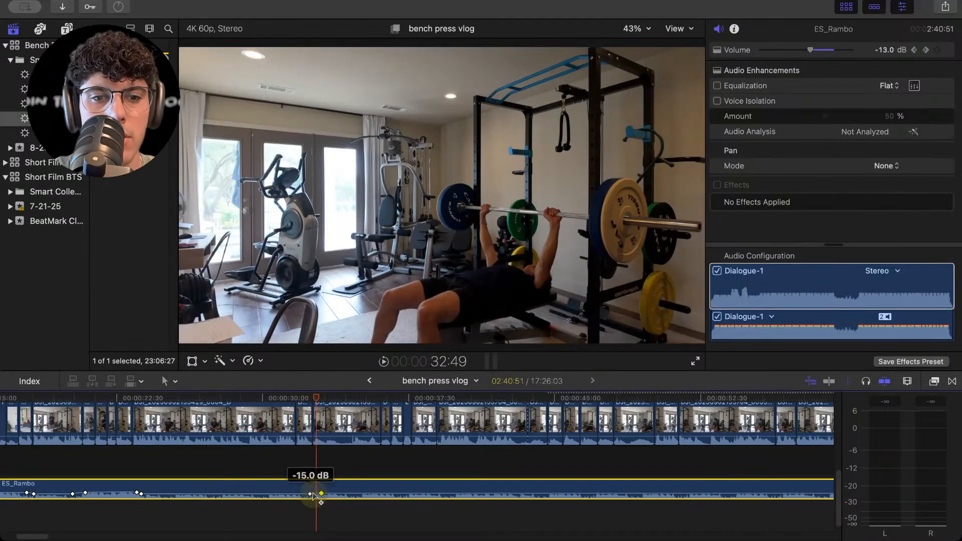
left_click(296, 478)
key("space")
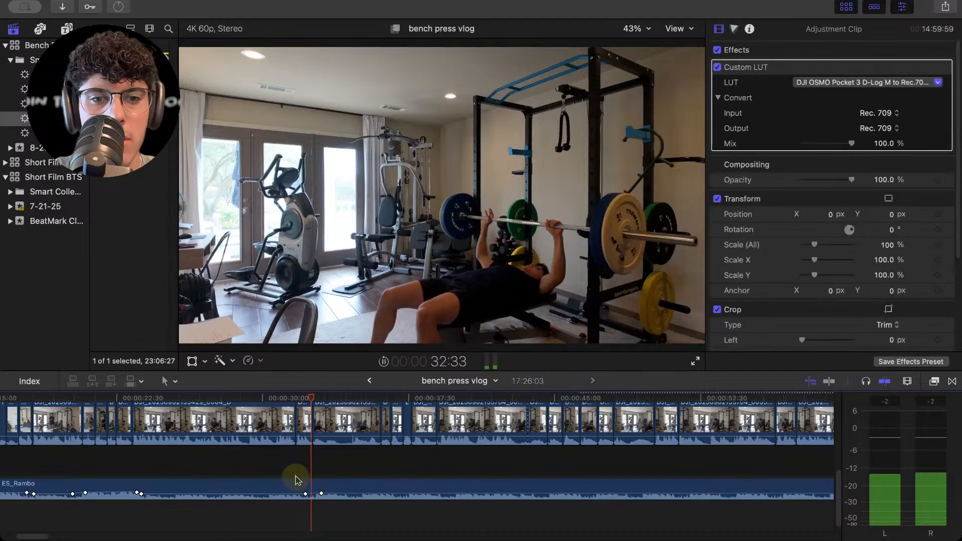
key("space")
Set the ES_Rambo volume to -8.1 dB at the 33:02 keyframe and replay the transition from about 30 seconds.
left_click(321, 476)
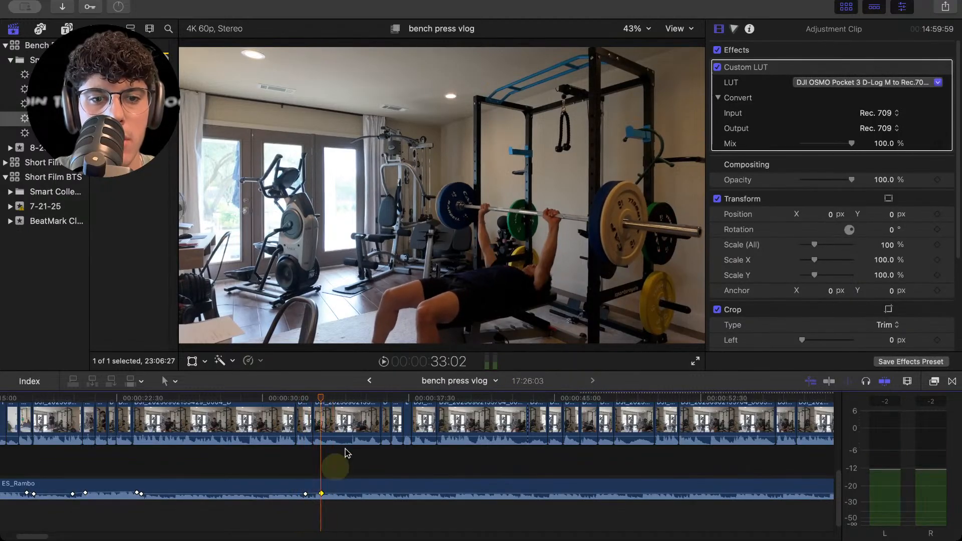
left_click(383, 486)
left_click(887, 50)
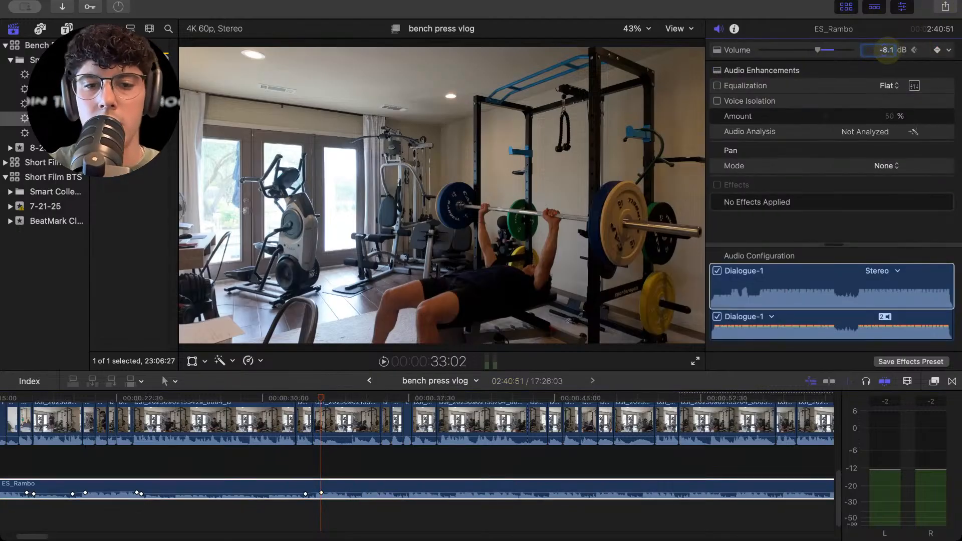
left_click(284, 391)
key("space")
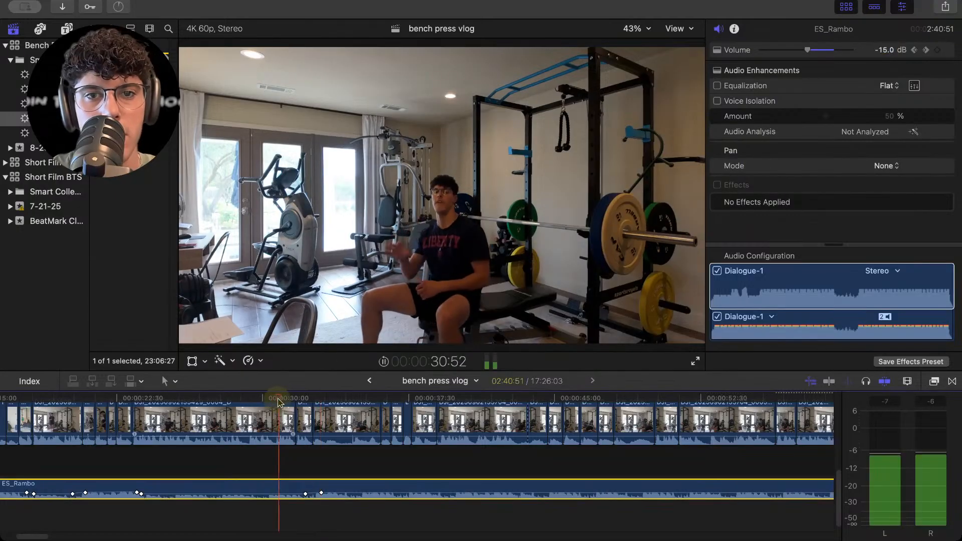
left_click(316, 399)
Cut the bench press clip at about 33:23, trim roughly one second from the start of its second part and replay the section.
left_click(325, 420)
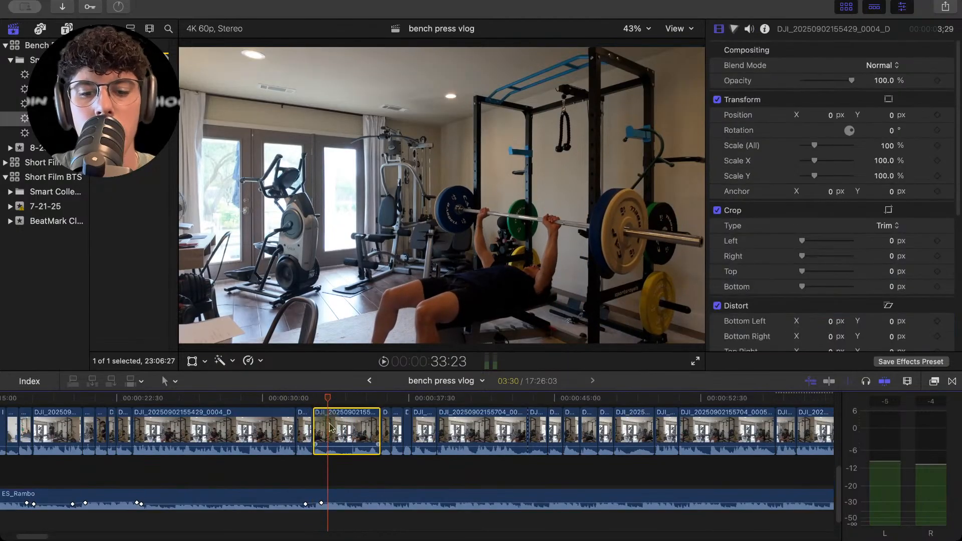
left_click_drag(332, 430, 353, 430)
left_click(316, 400)
key("space")
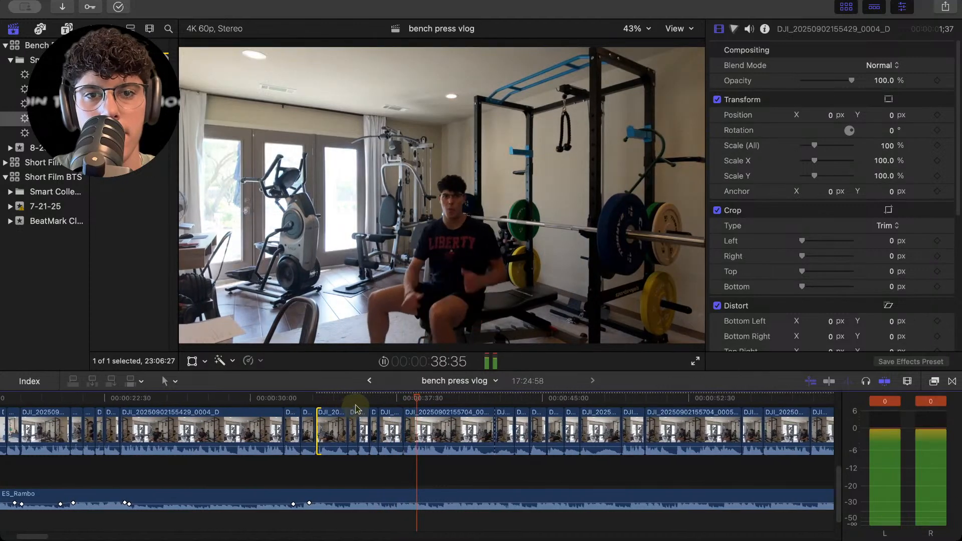
key("space")
Replay the end of the bench press and add ES_Rambo volume keyframes at about 37:42 and 38:02.
left_click_drag(394, 404, 372, 404)
key("space")
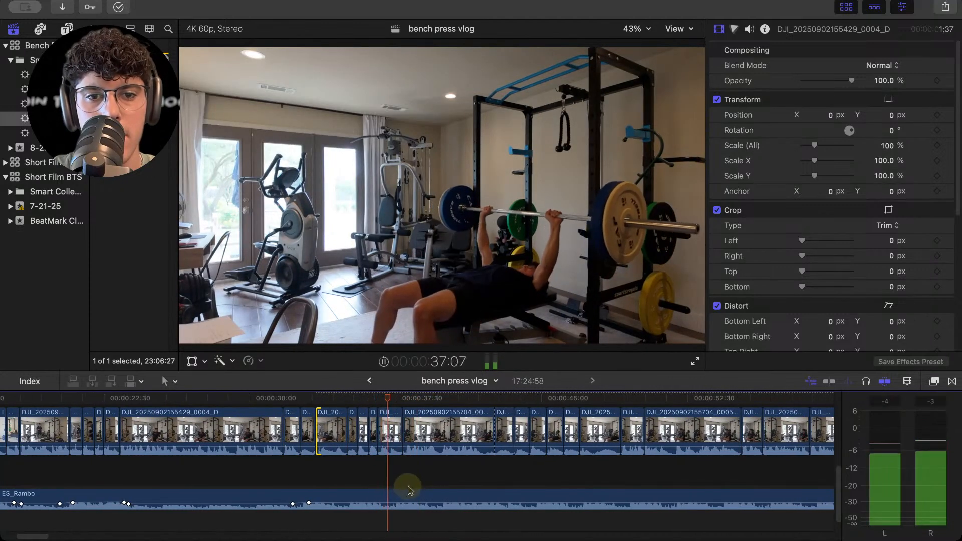
key("space")
left_click(410, 503)
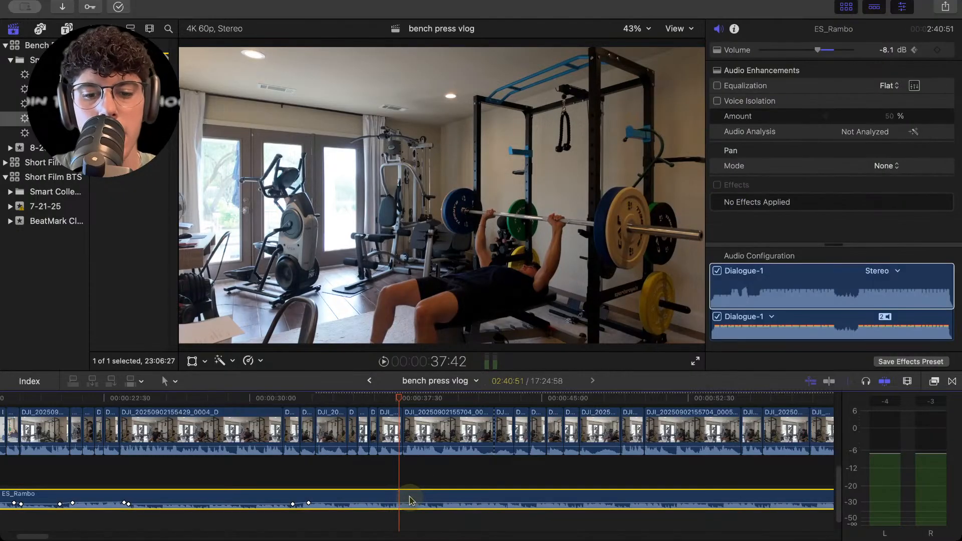
key("space")
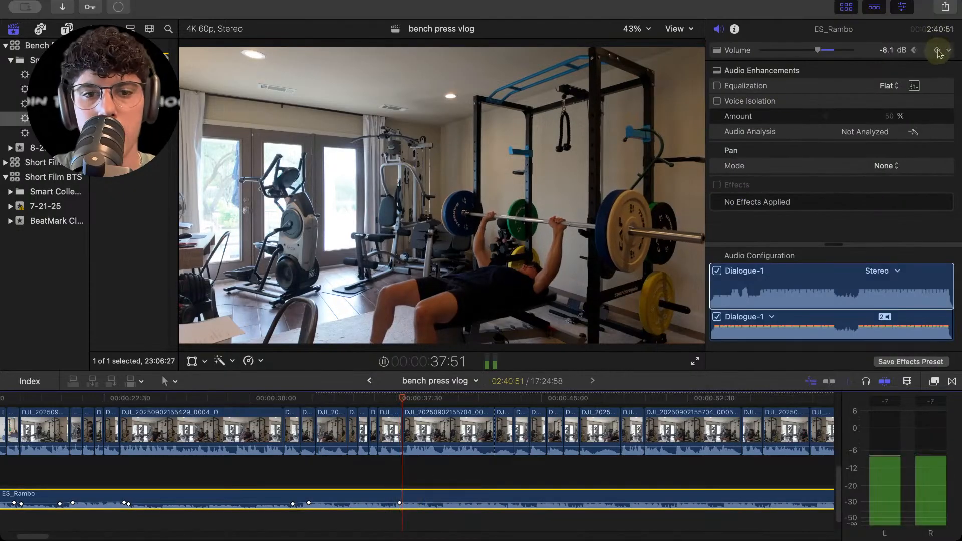
key("space")
left_click(937, 50)
key("super+equal")
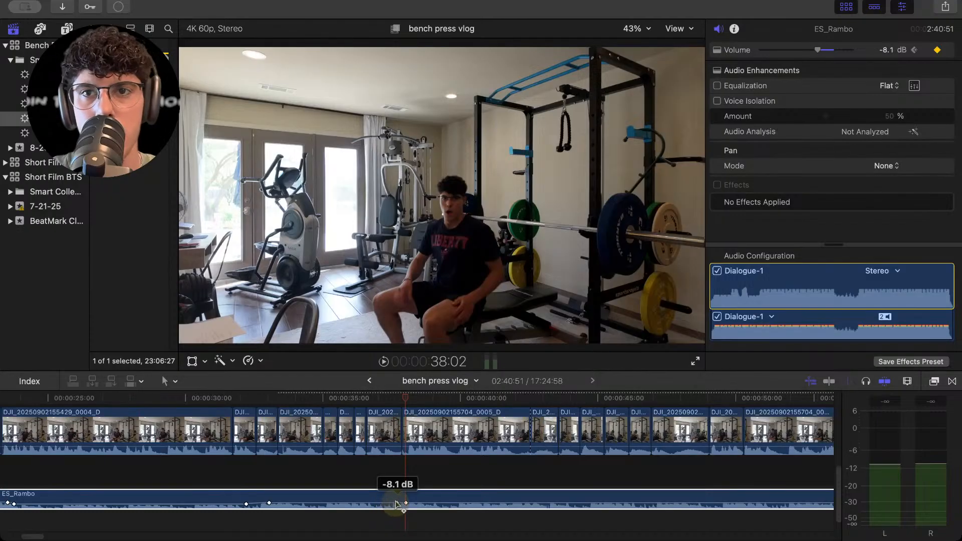
Move the first of these keyframes slightly earlier, lower the music at the second, and replay the return to talking.
left_click(392, 503)
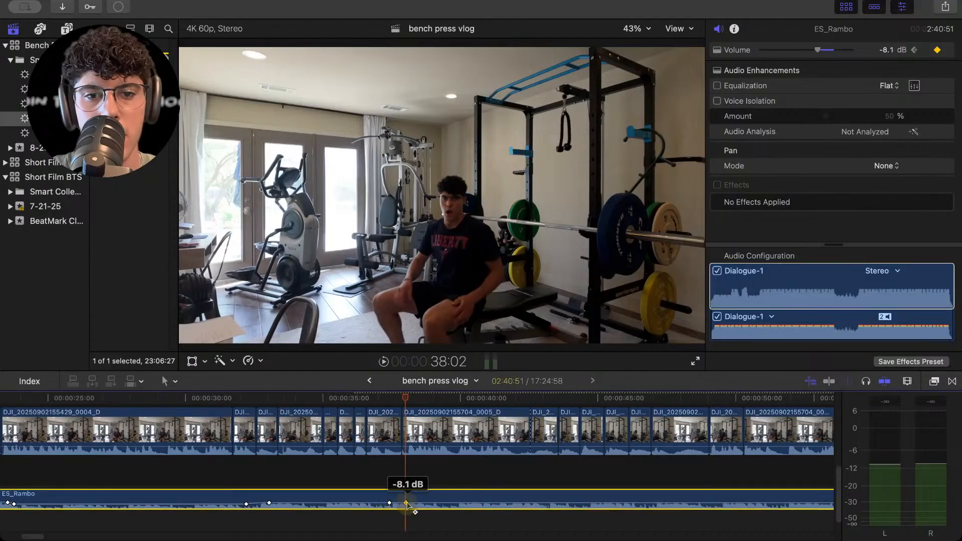
left_click_drag(408, 507, 409, 507)
left_click(366, 469)
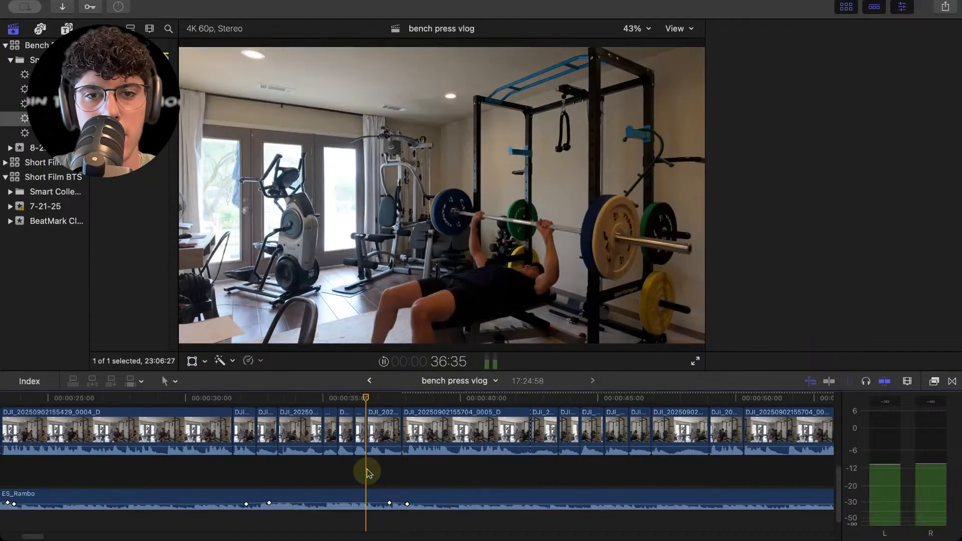
key("space")
key("space")
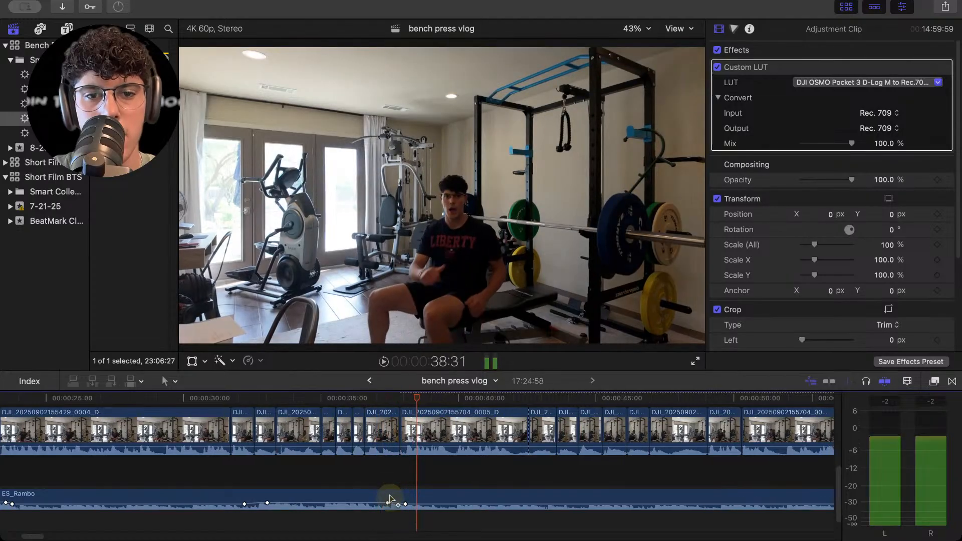
left_click(378, 474)
key("space")
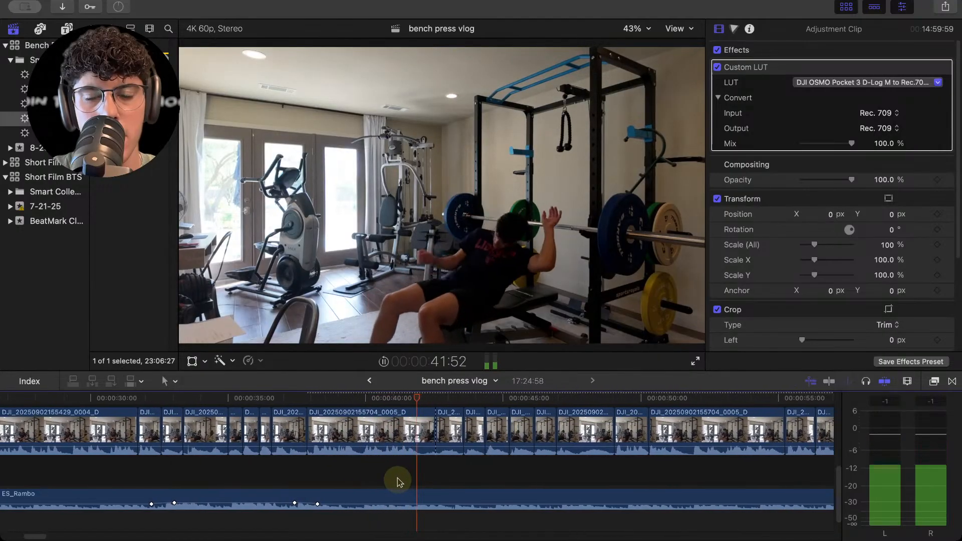
key("space")
Play the edit from the beginning to about 52 seconds to review the intro, cuts and music levels.
key("super+minus")
key("super+minus")
key("super+minus")
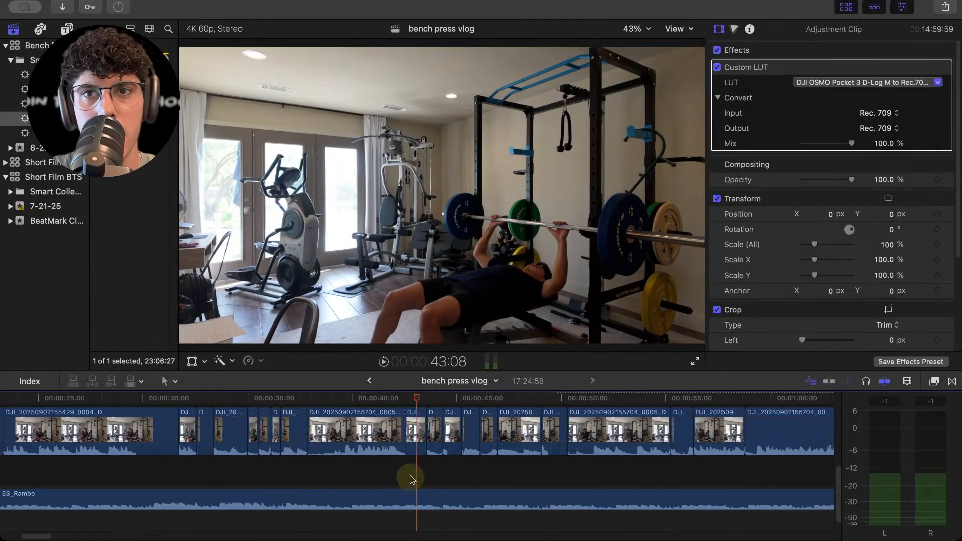
key("super+minus")
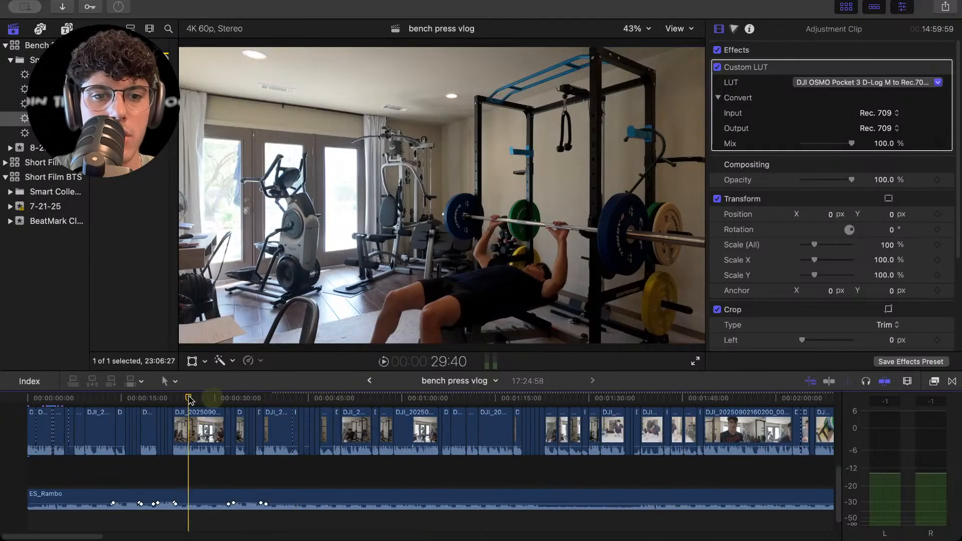
key("Home")
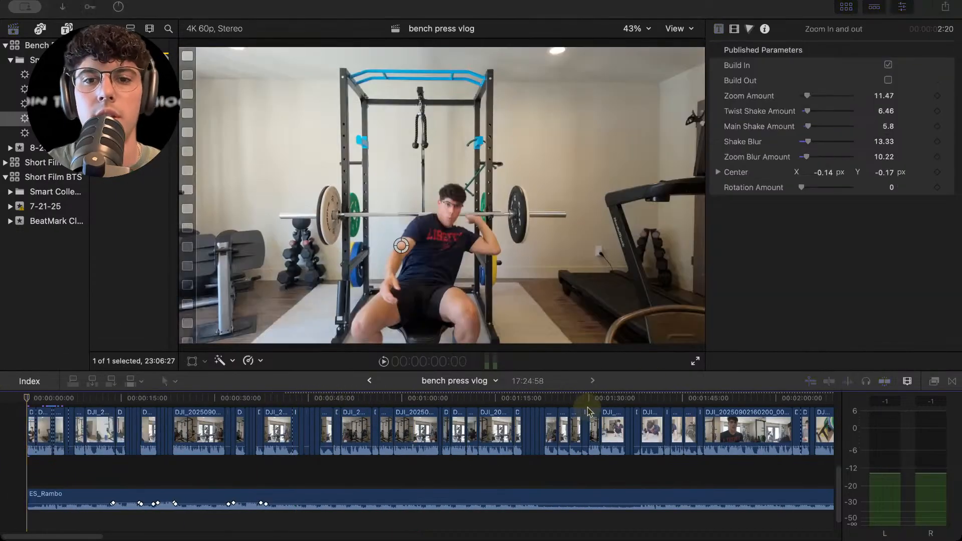
left_click(266, 56)
key("space")
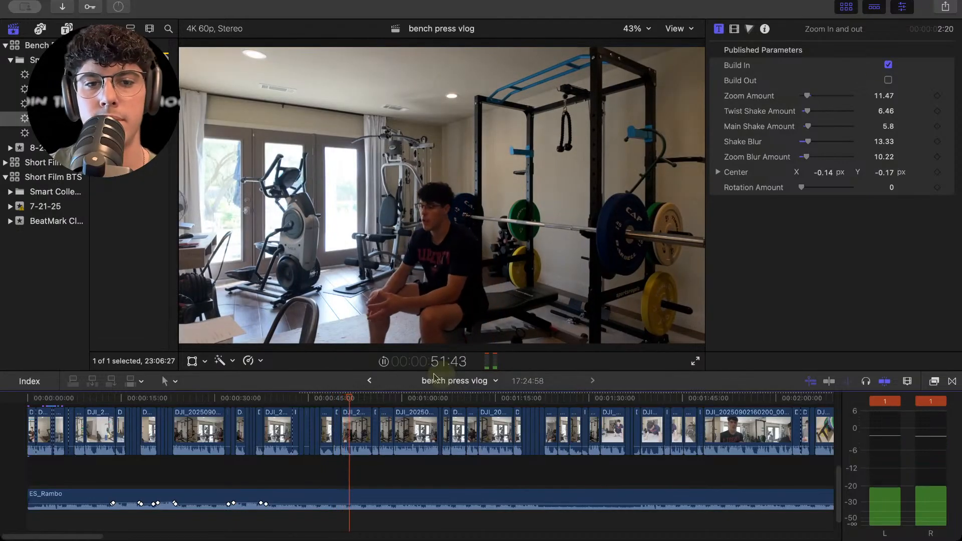
left_click(384, 362)
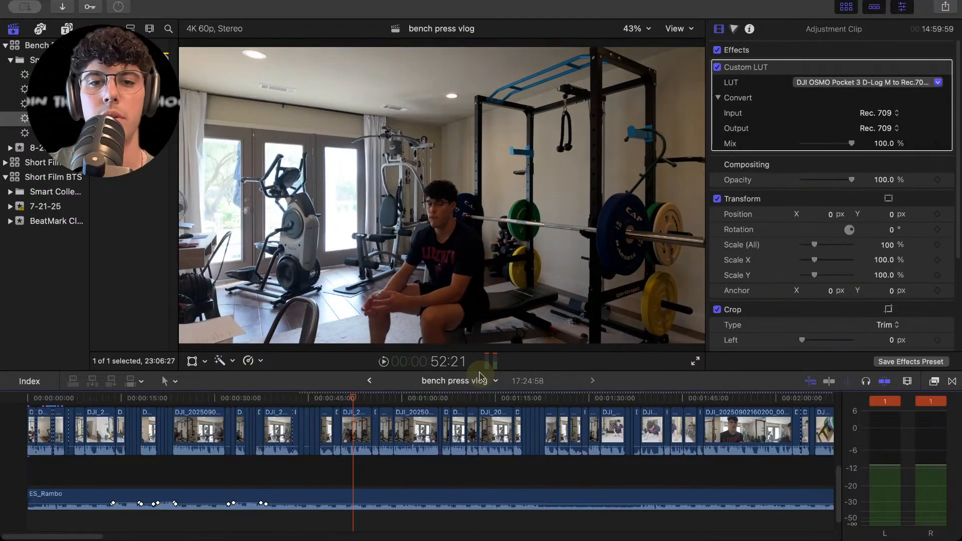
Review the closing part of the vlog by playing from about 7:53 to the end of the edited footage, and return to the beginning.
scroll(474, 410, "down", 10)
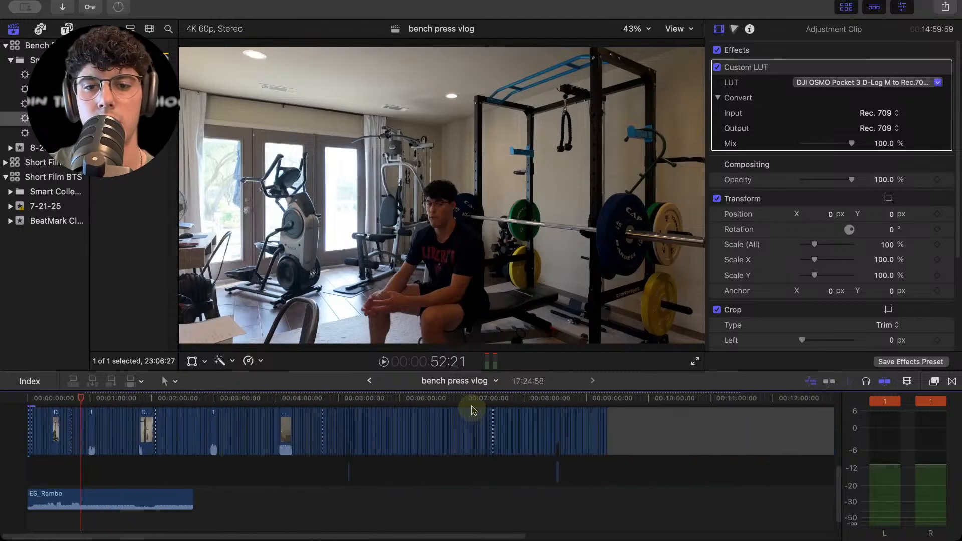
left_click(457, 408)
left_click_drag(457, 398, 445, 417)
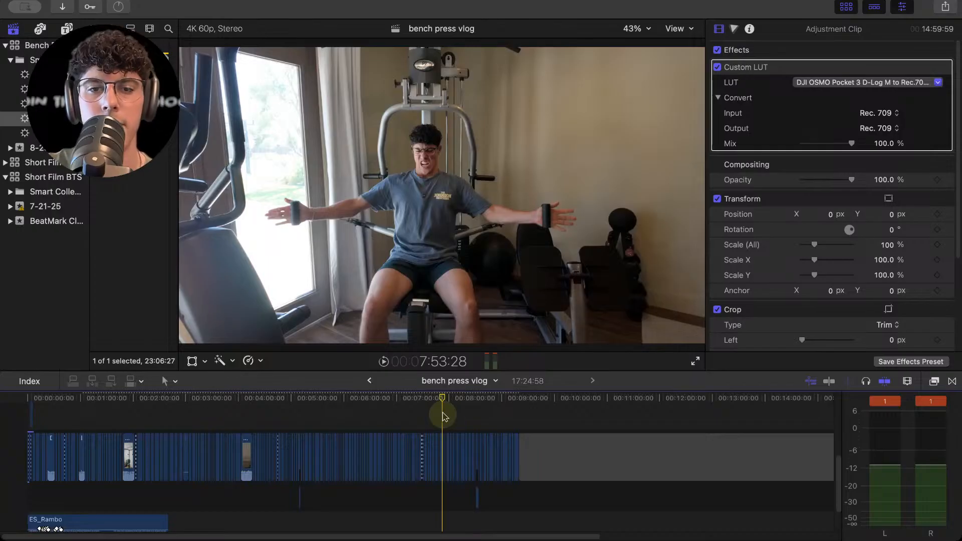
left_click(384, 362)
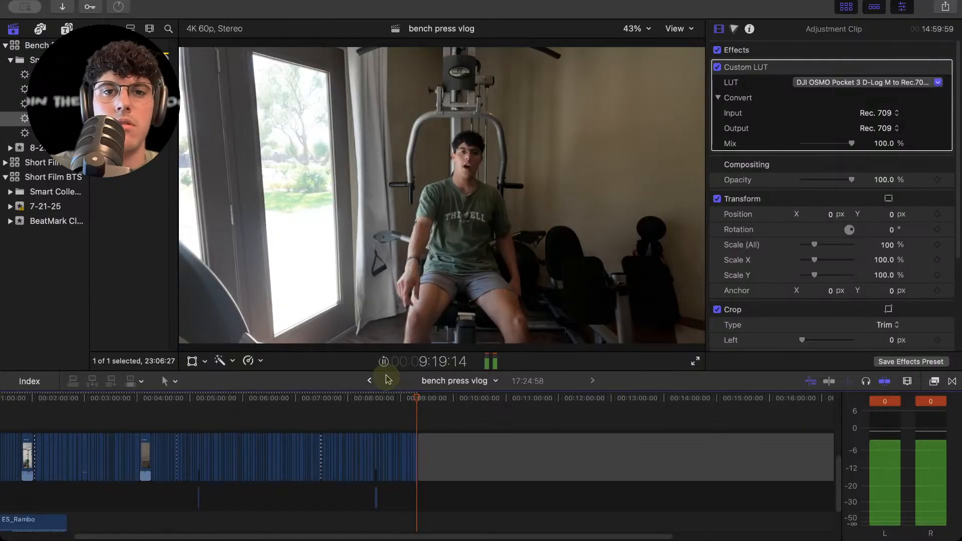
key("space")
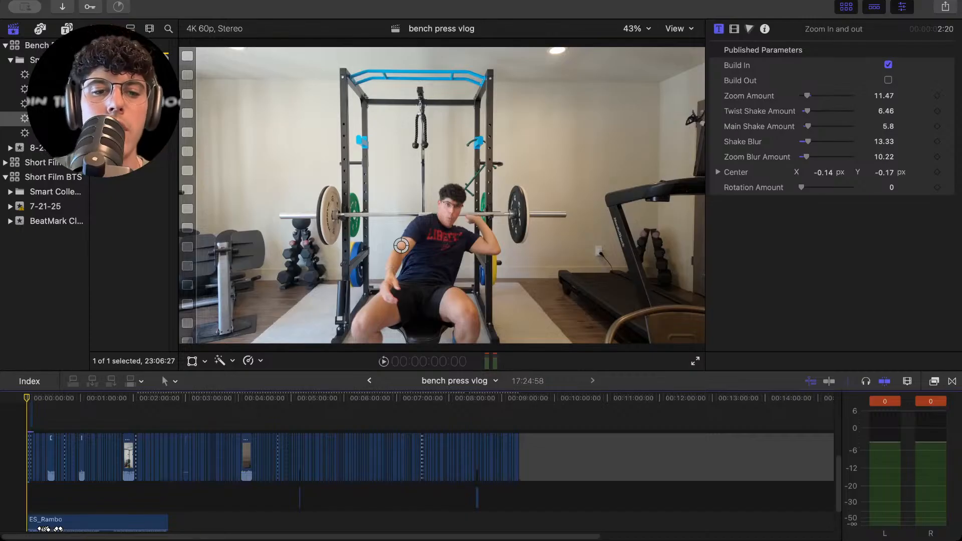
key("super+Tab")
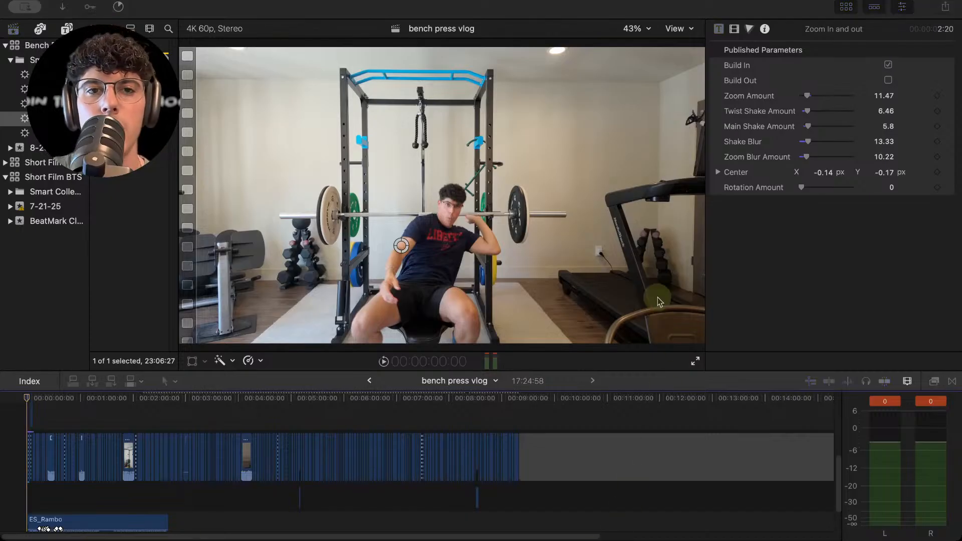